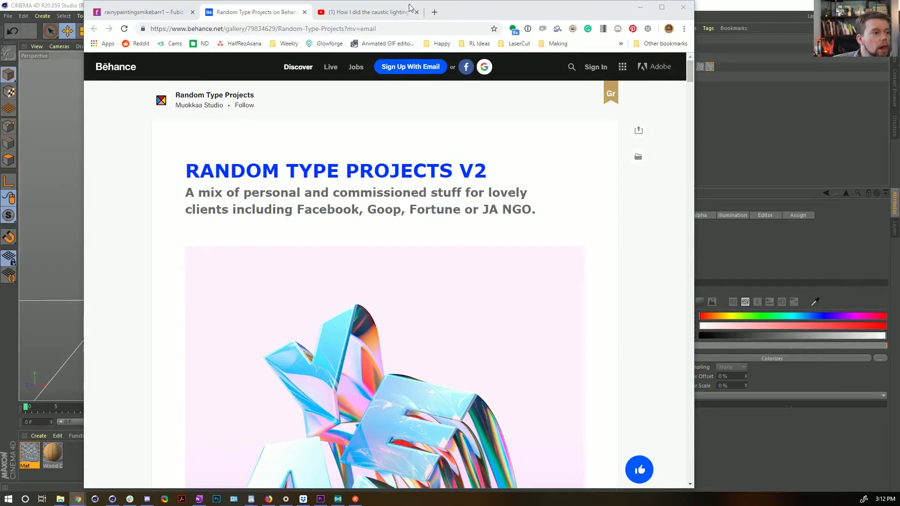
Step: Drag the Behance tab to the right and glance at the gallery's opening image
{"action": "left_click_drag", "start_coordinate": [225, 8], "coordinate": [347, 10]}
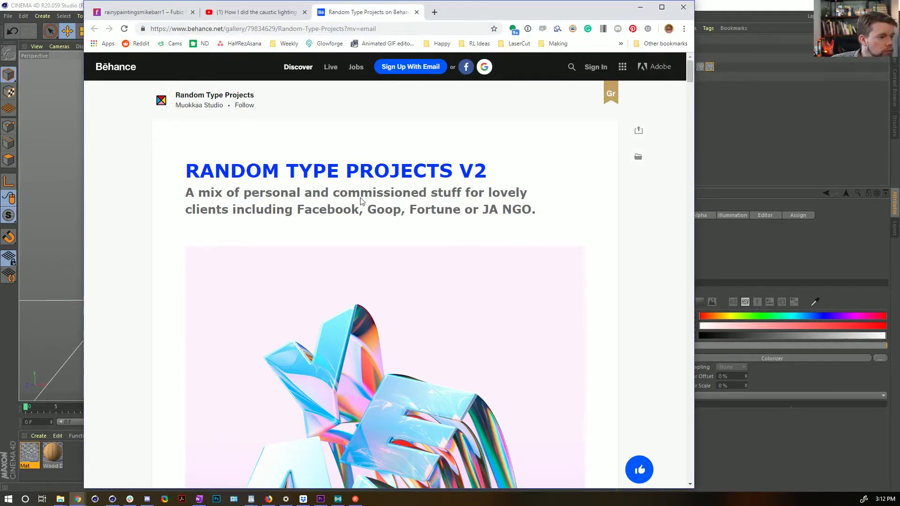
{"action": "scroll", "coordinate": [307, 181], "scroll_direction": "down", "scroll_amount": 3}
{"action": "scroll", "coordinate": [226, 134], "scroll_direction": "up", "scroll_amount": 3}
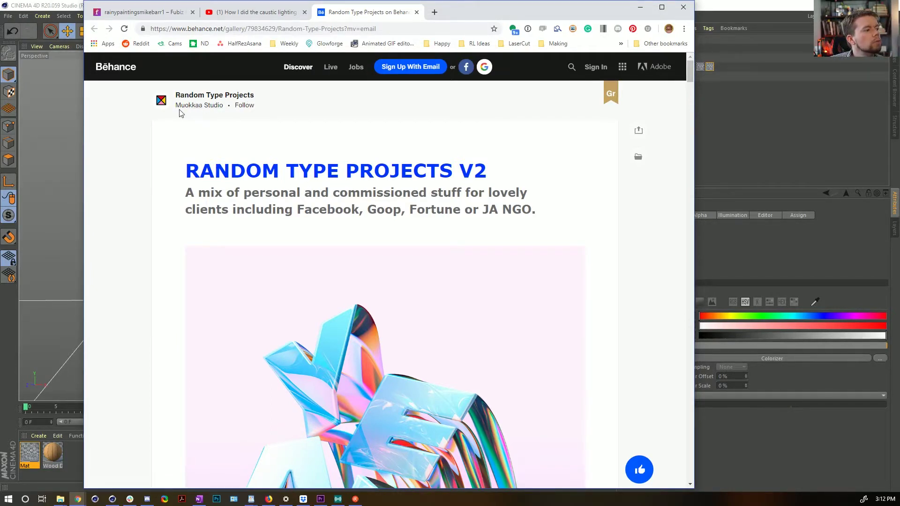
{"action": "mouse_move", "coordinate": [192, 107]}
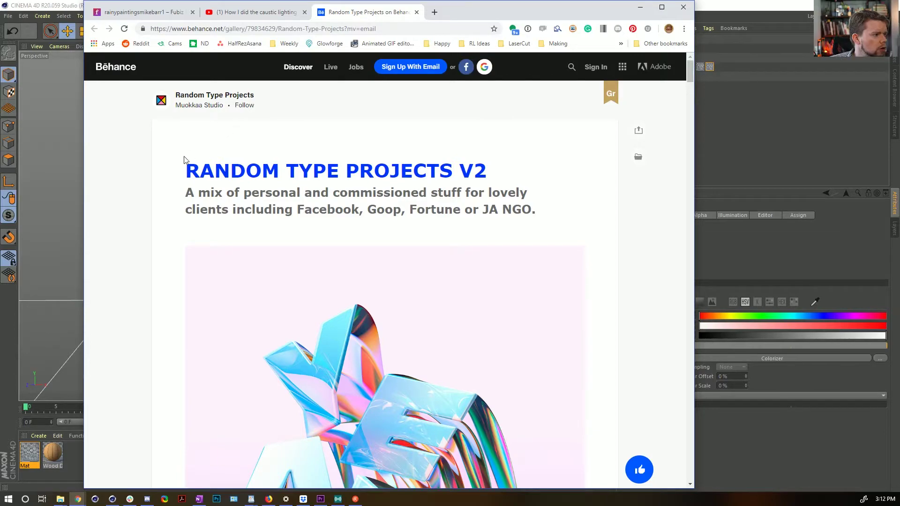
Step: Scroll through the Random Type Projects gallery to the comments, then drag back up to the top
{"action": "scroll", "coordinate": [134, 253], "scroll_direction": "down", "scroll_amount": 8}
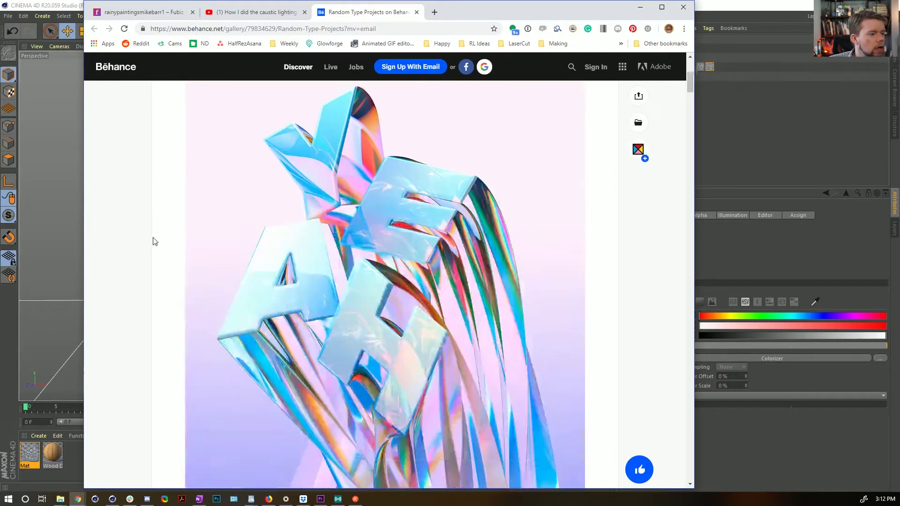
{"action": "scroll", "coordinate": [159, 236], "scroll_direction": "down", "scroll_amount": 15}
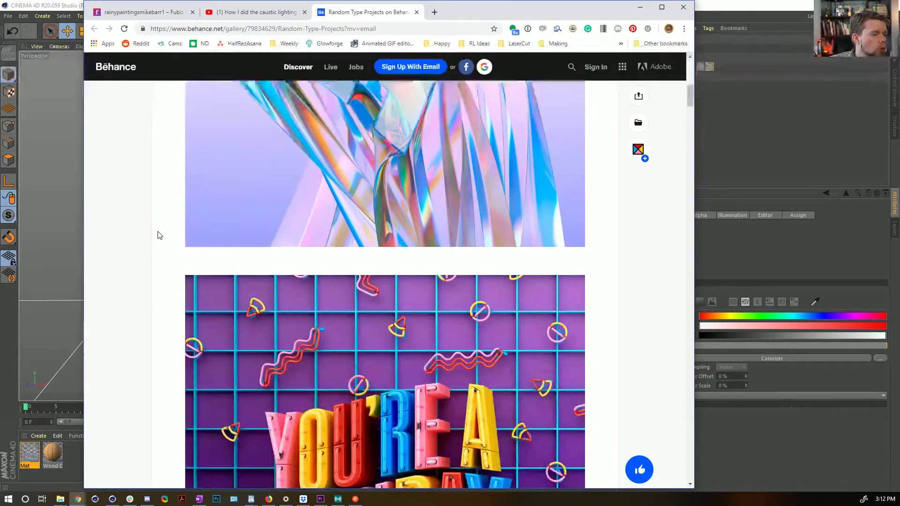
{"action": "scroll", "coordinate": [161, 222], "scroll_direction": "down", "scroll_amount": 4}
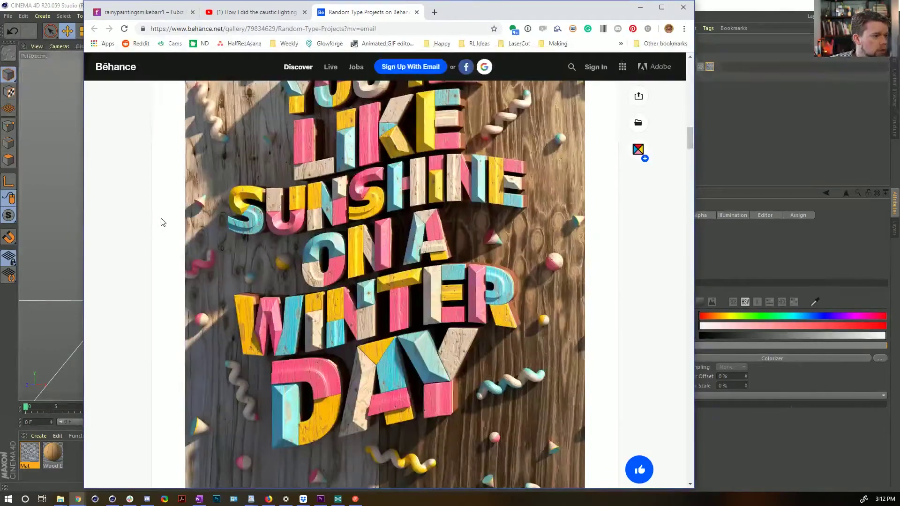
{"action": "scroll", "coordinate": [161, 222], "scroll_direction": "down", "scroll_amount": 10}
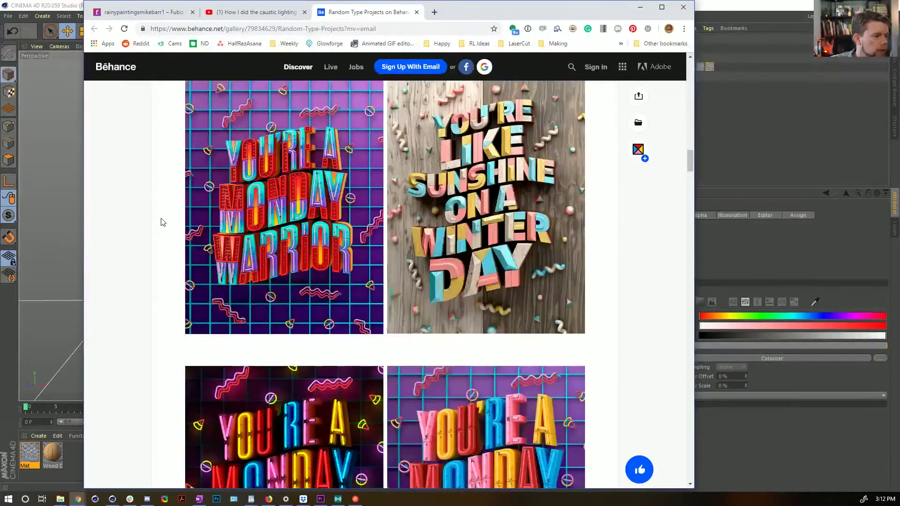
{"action": "scroll", "coordinate": [191, 199], "scroll_direction": "down", "scroll_amount": 5}
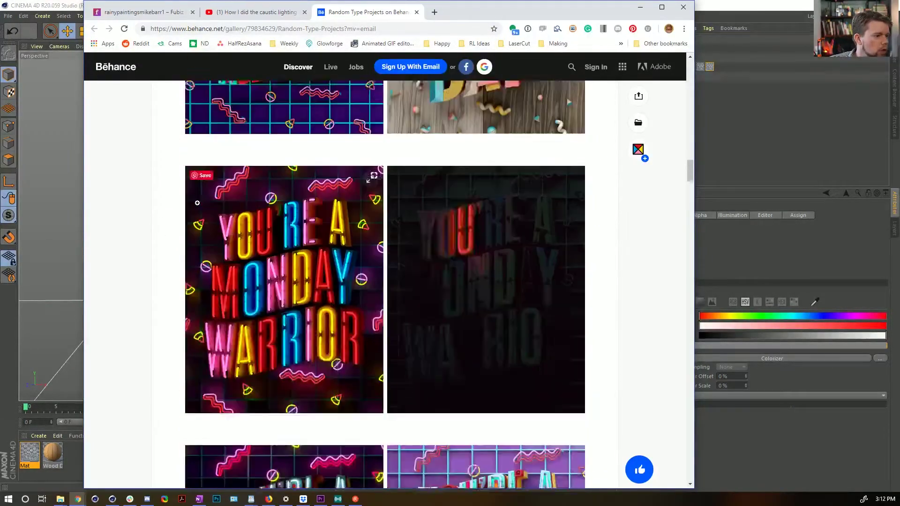
{"action": "scroll", "coordinate": [191, 199], "scroll_direction": "down", "scroll_amount": 6}
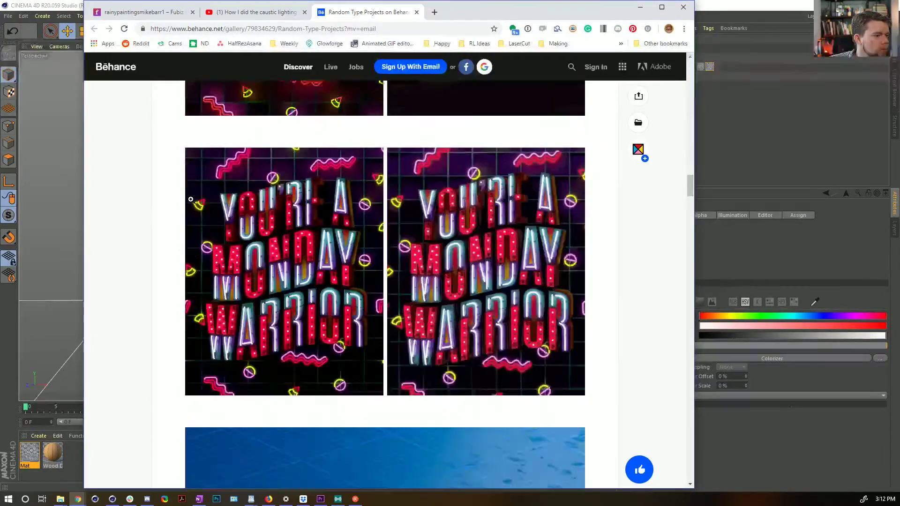
{"action": "scroll", "coordinate": [191, 199], "scroll_direction": "down", "scroll_amount": 8}
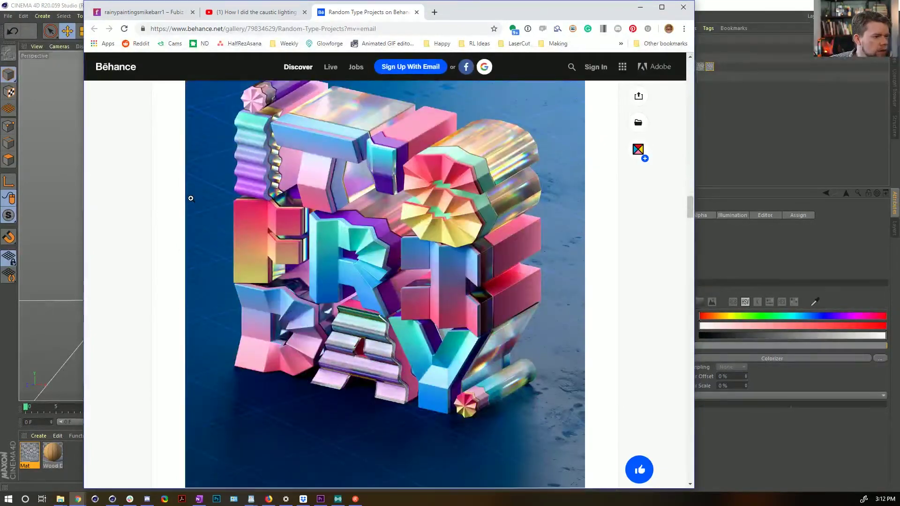
{"action": "scroll", "coordinate": [165, 217], "scroll_direction": "down", "scroll_amount": 12}
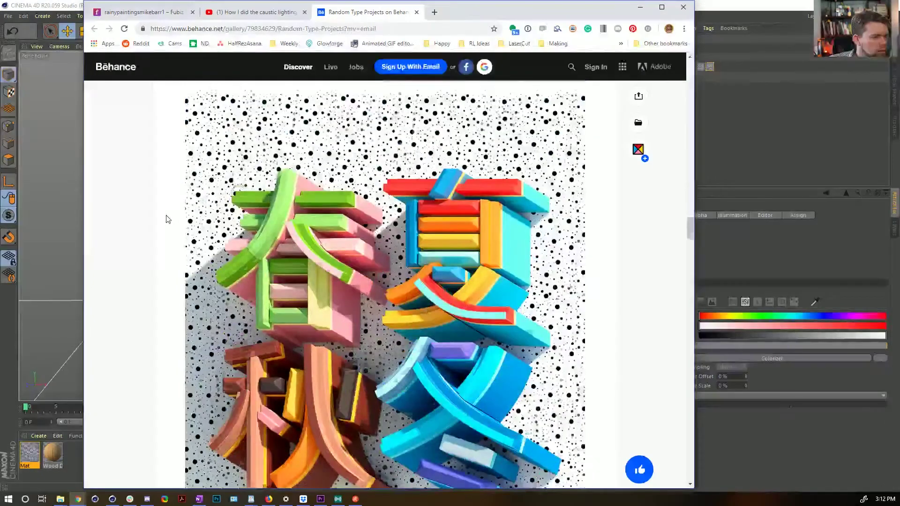
{"action": "scroll", "coordinate": [177, 214], "scroll_direction": "up", "scroll_amount": 3}
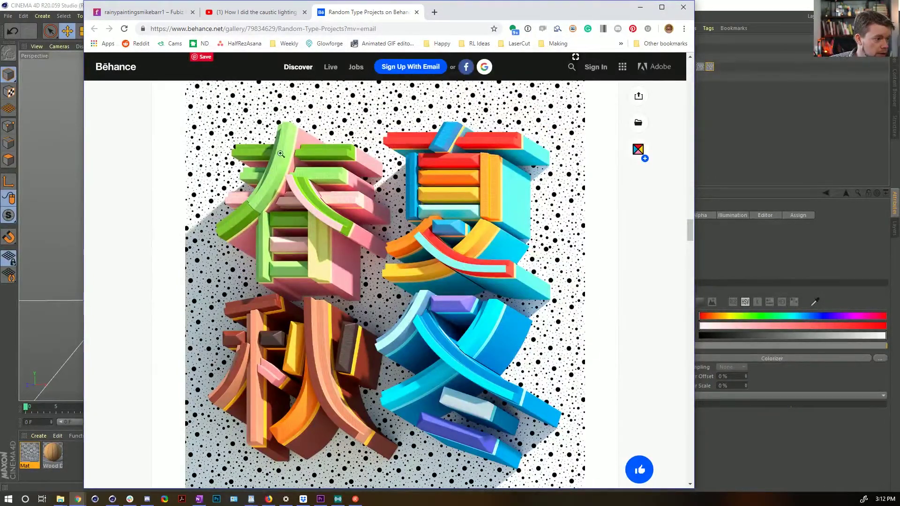
{"action": "scroll", "coordinate": [313, 285], "scroll_direction": "down", "scroll_amount": 4}
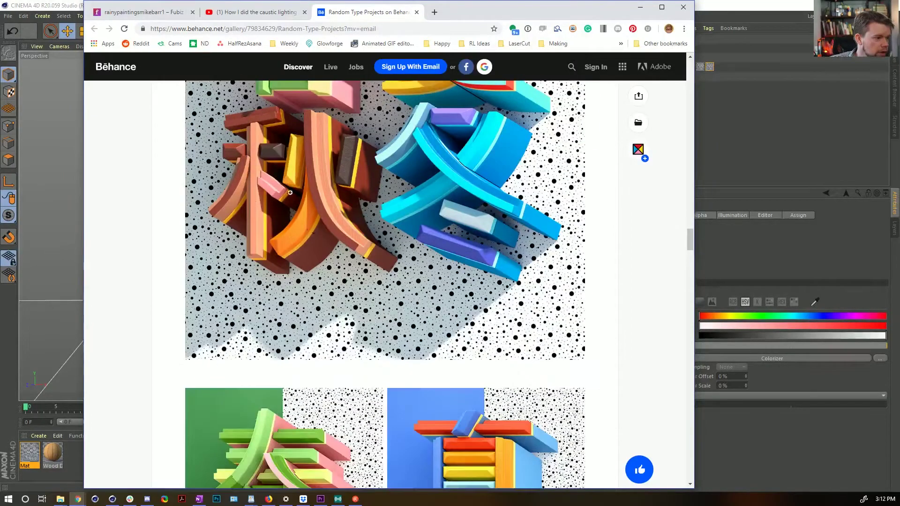
{"action": "scroll", "coordinate": [323, 238], "scroll_direction": "down", "scroll_amount": 7}
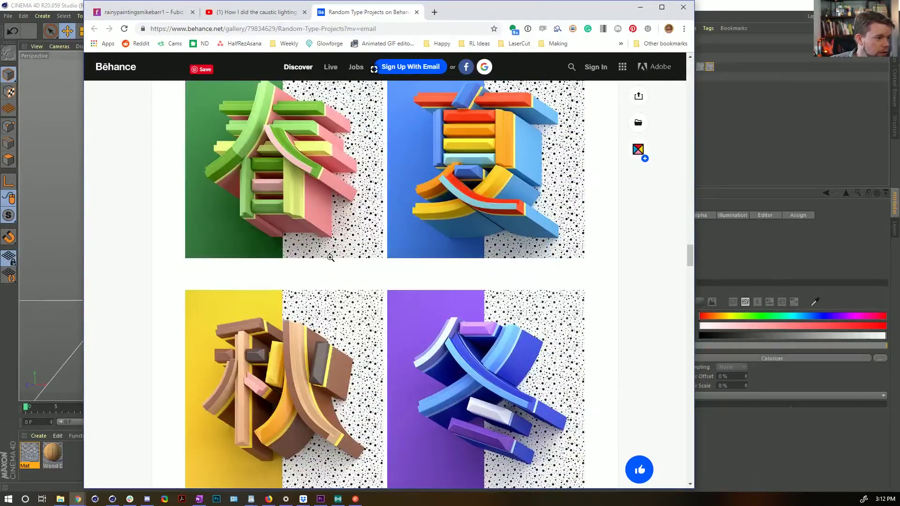
{"action": "scroll", "coordinate": [330, 261], "scroll_direction": "down", "scroll_amount": 6}
{"action": "scroll", "coordinate": [330, 261], "scroll_direction": "down", "scroll_amount": 15}
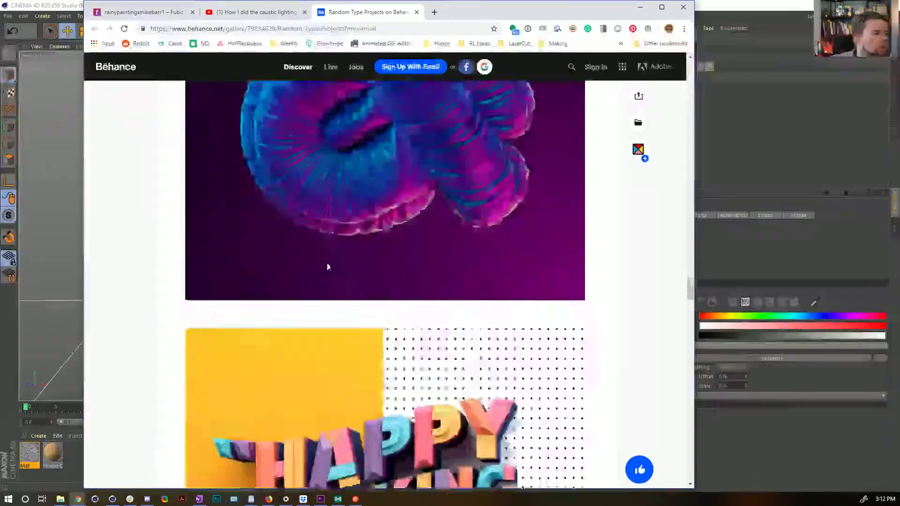
{"action": "scroll", "coordinate": [326, 258], "scroll_direction": "down", "scroll_amount": 11}
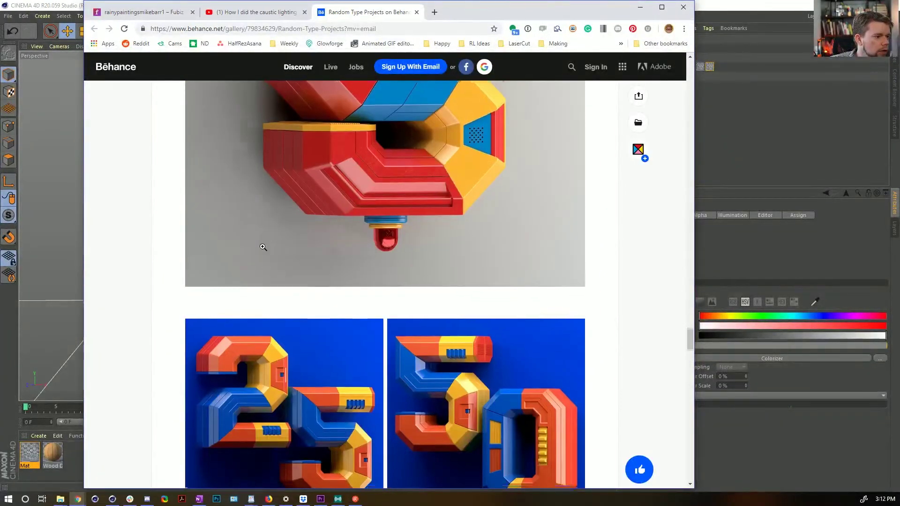
{"action": "scroll", "coordinate": [261, 247], "scroll_direction": "down", "scroll_amount": 6}
{"action": "scroll", "coordinate": [185, 282], "scroll_direction": "down", "scroll_amount": 11}
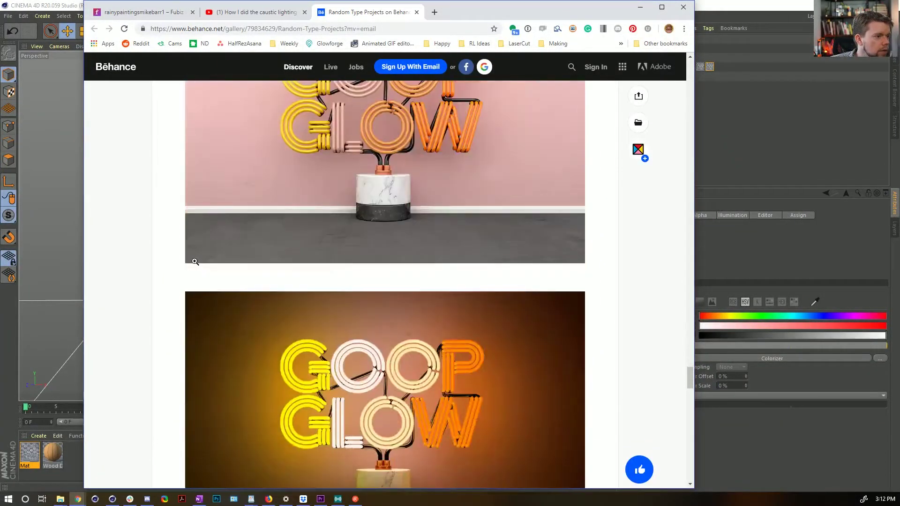
{"action": "scroll", "coordinate": [206, 255], "scroll_direction": "down", "scroll_amount": 20}
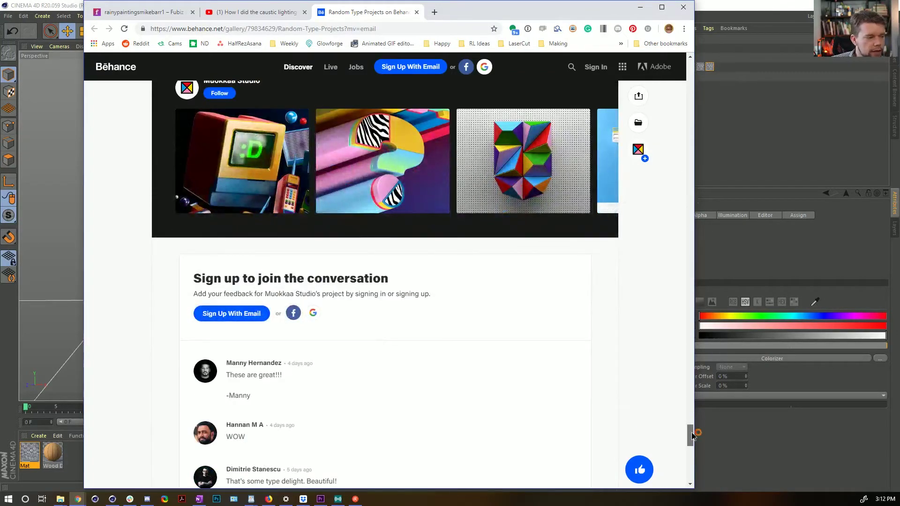
{"action": "left_click_drag", "start_coordinate": [691, 434], "coordinate": [671, 84]}
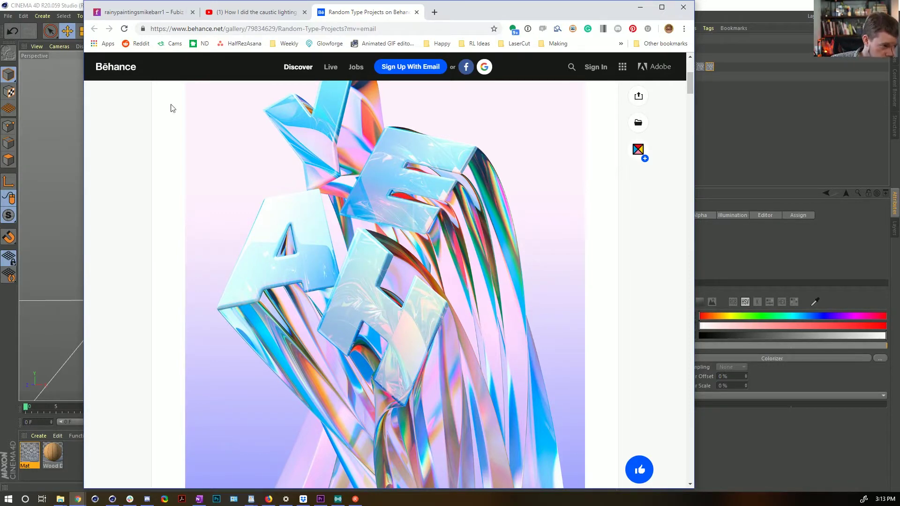
Step: Scroll around the twisted glass lettering image to study it
{"action": "scroll", "coordinate": [129, 224], "scroll_direction": "down", "scroll_amount": 1}
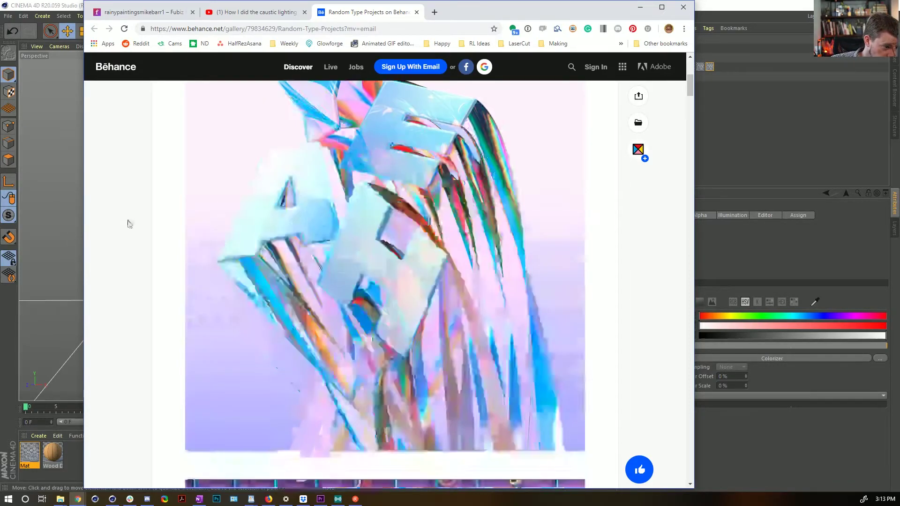
{"action": "scroll", "coordinate": [130, 224], "scroll_direction": "down", "scroll_amount": 5}
{"action": "scroll", "coordinate": [130, 221], "scroll_direction": "up", "scroll_amount": 5}
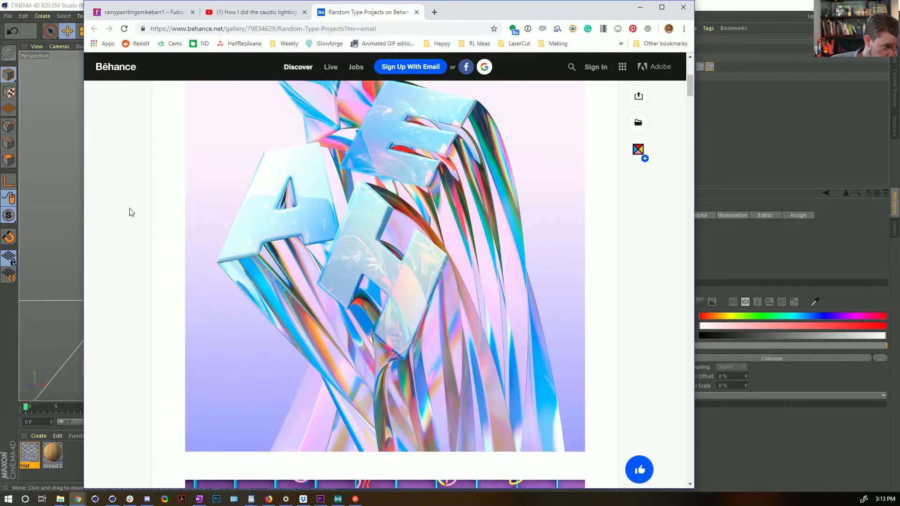
{"action": "scroll", "coordinate": [131, 211], "scroll_direction": "up", "scroll_amount": 1}
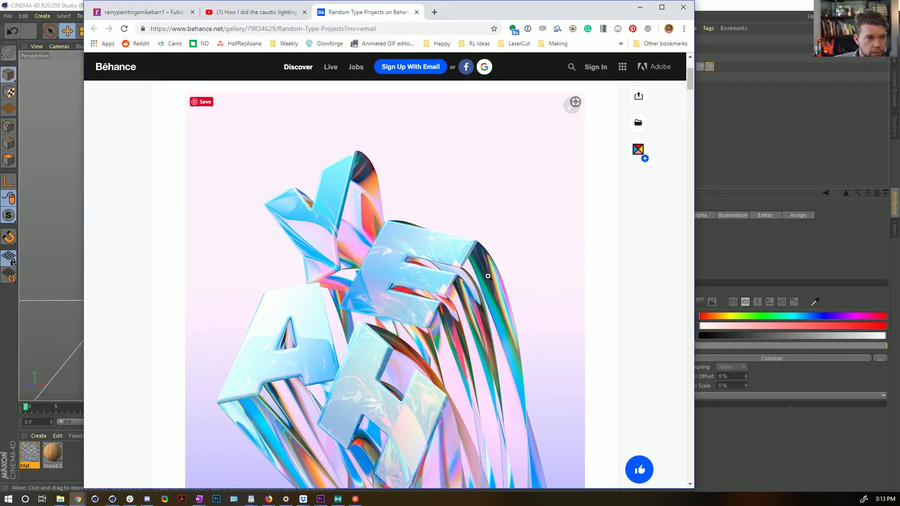
{"action": "scroll", "coordinate": [430, 276], "scroll_direction": "down", "scroll_amount": 2}
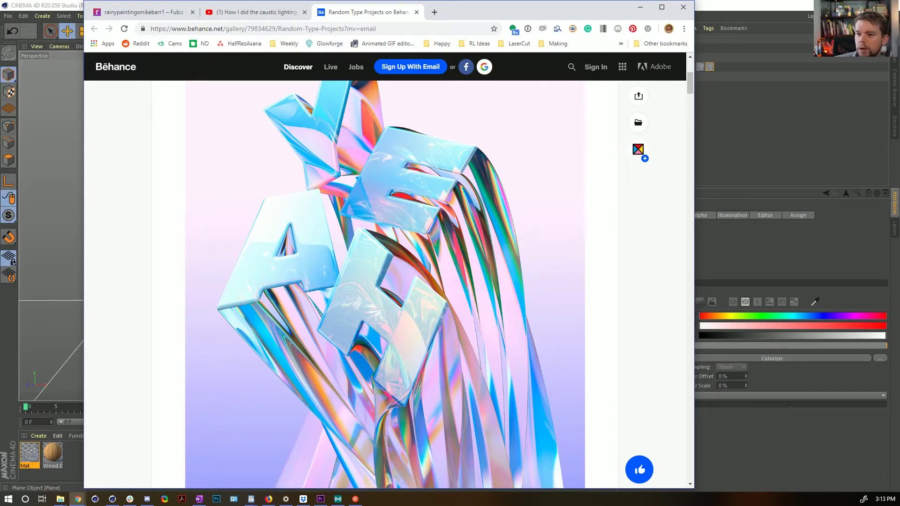
Step: Focus Cinema 4D and drag the Chrome window off the right edge of the screen
{"action": "left_click", "coordinate": [848, 178]}
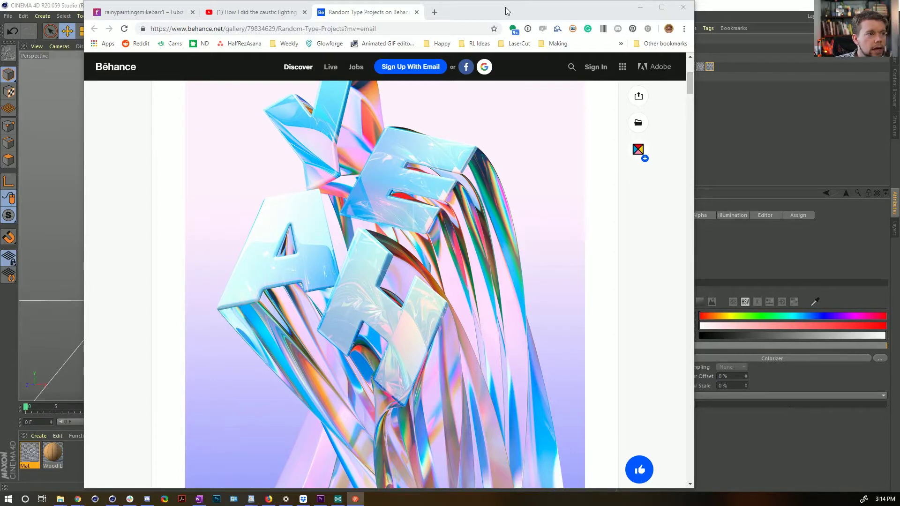
{"action": "left_click_drag", "start_coordinate": [508, 11], "coordinate": [899, 44]}
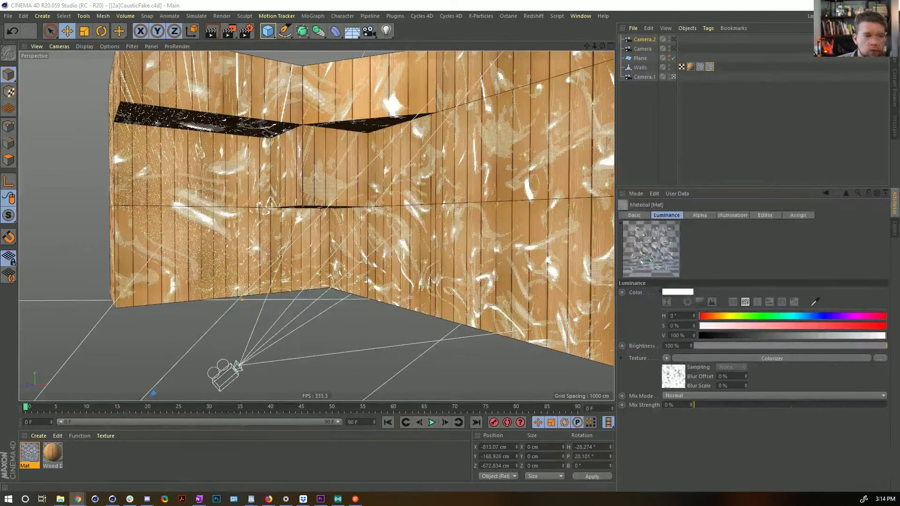
Step: Start a new scene and add a Plane scaled to about 1036 cm across
{"action": "key", "text": "ctrl+n"}
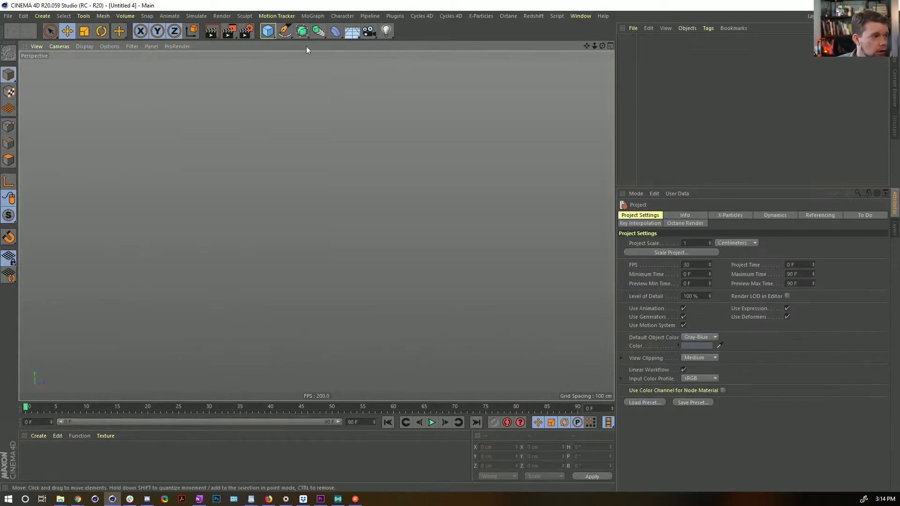
{"action": "left_click", "coordinate": [265, 33]}
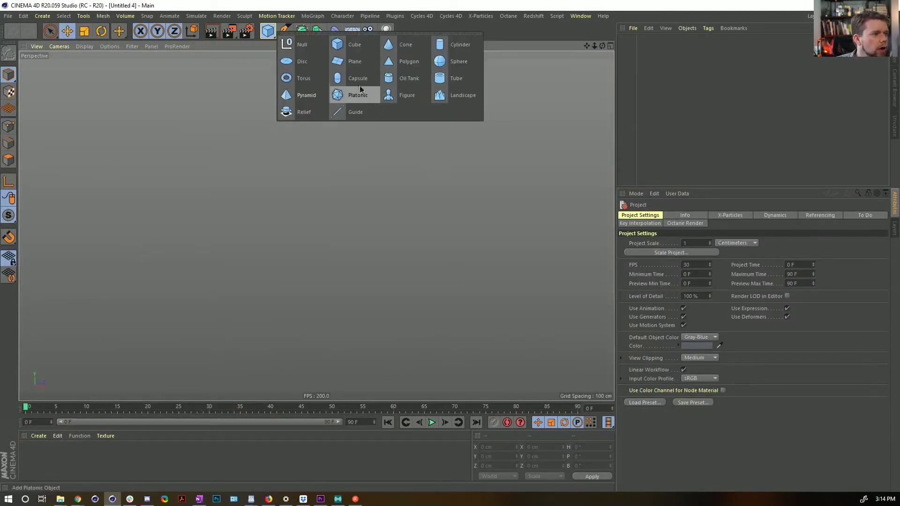
{"action": "left_click", "coordinate": [346, 61]}
{"action": "key", "text": "t"}
{"action": "left_click_drag", "start_coordinate": [285, 289], "coordinate": [431, 281]}
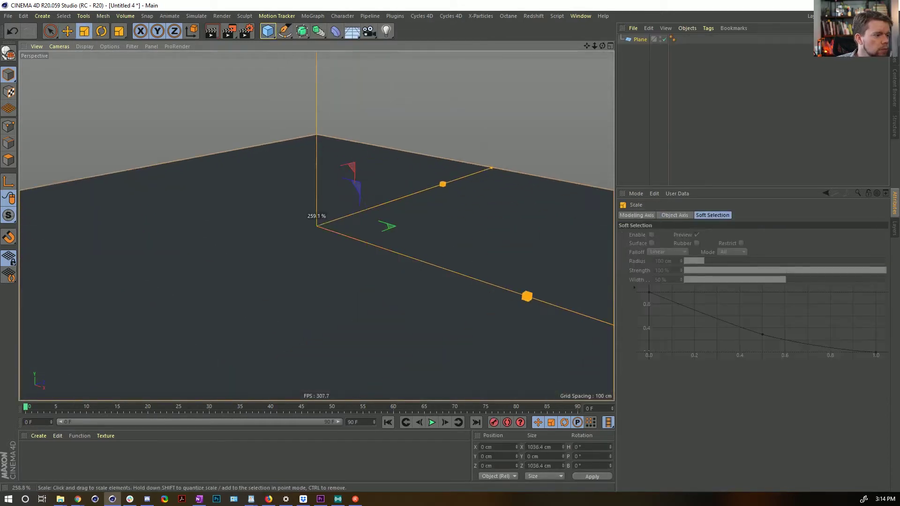
Step: Add a Torus, then undo its upward move so it stays at the origin
{"action": "left_click", "coordinate": [265, 34]}
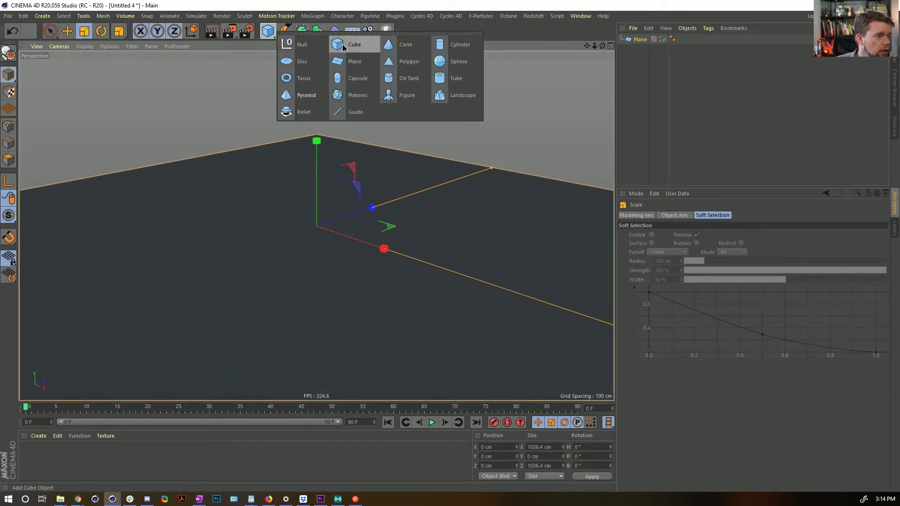
{"action": "left_click", "coordinate": [303, 78]}
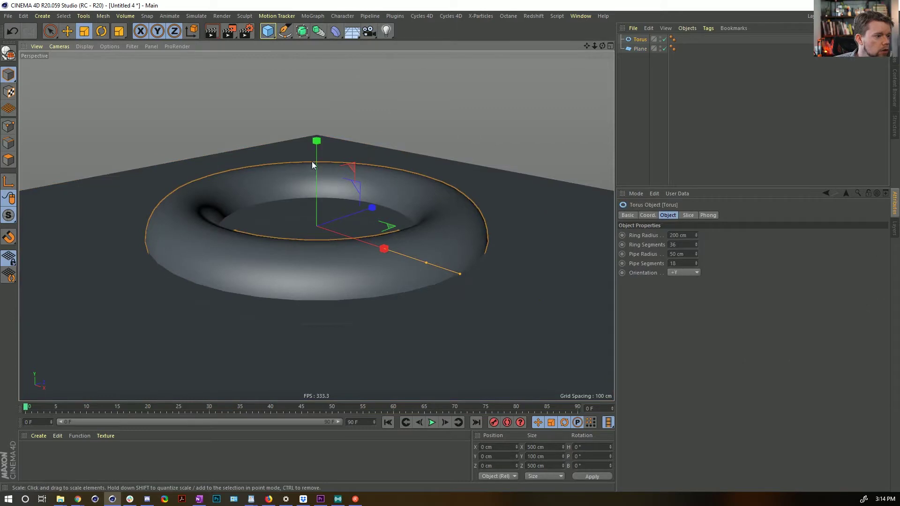
{"action": "key", "text": "e"}
{"action": "left_click_drag", "start_coordinate": [312, 162], "coordinate": [342, 173]}
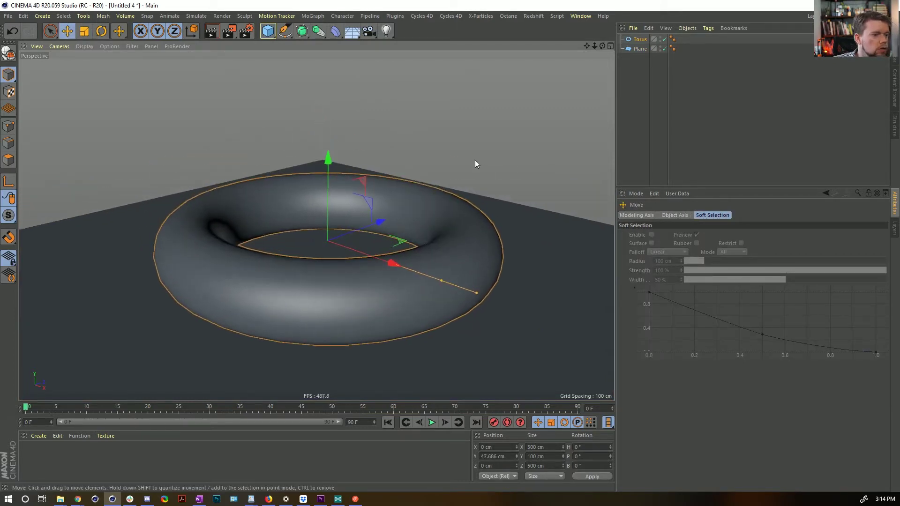
{"action": "key", "text": "ctrl+z"}
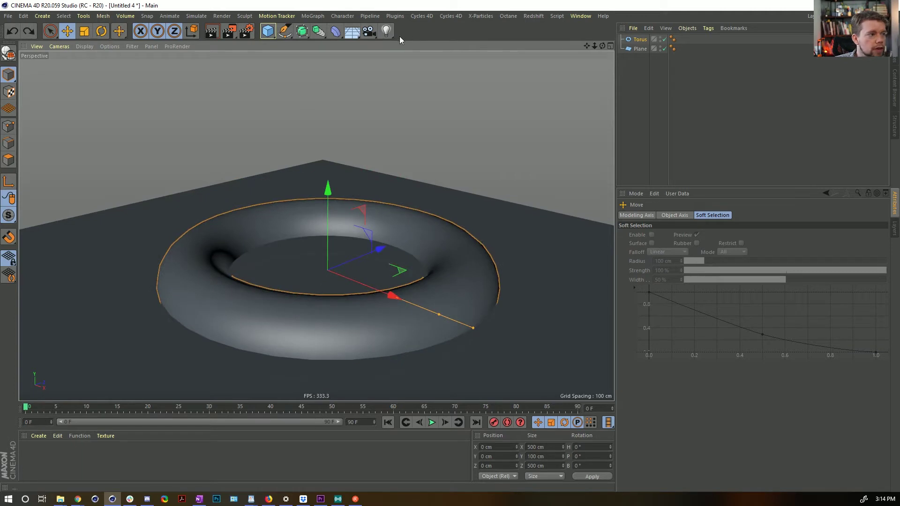
Step: Add a Twist deformer under the torus, fit it to parent, and set Angle to 180°
{"action": "left_click", "coordinate": [337, 32]}
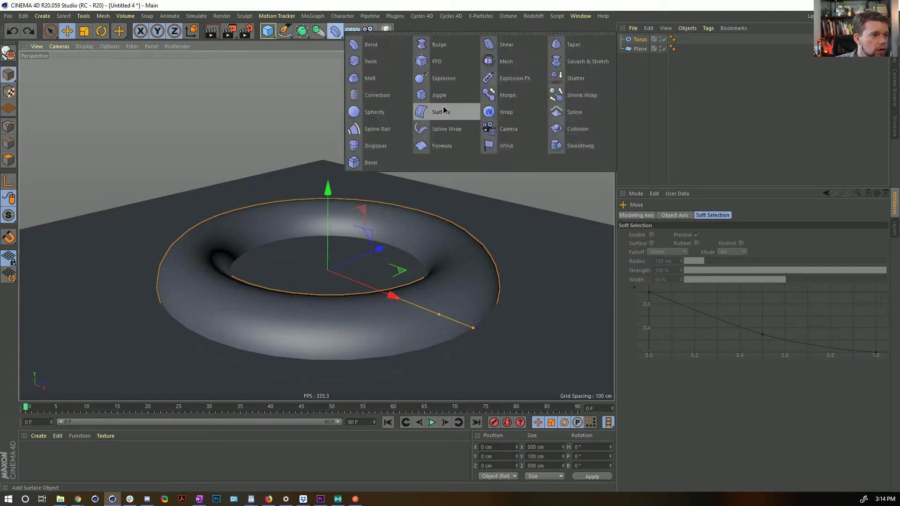
{"action": "left_click", "coordinate": [367, 60]}
{"action": "left_click", "coordinate": [645, 48]}
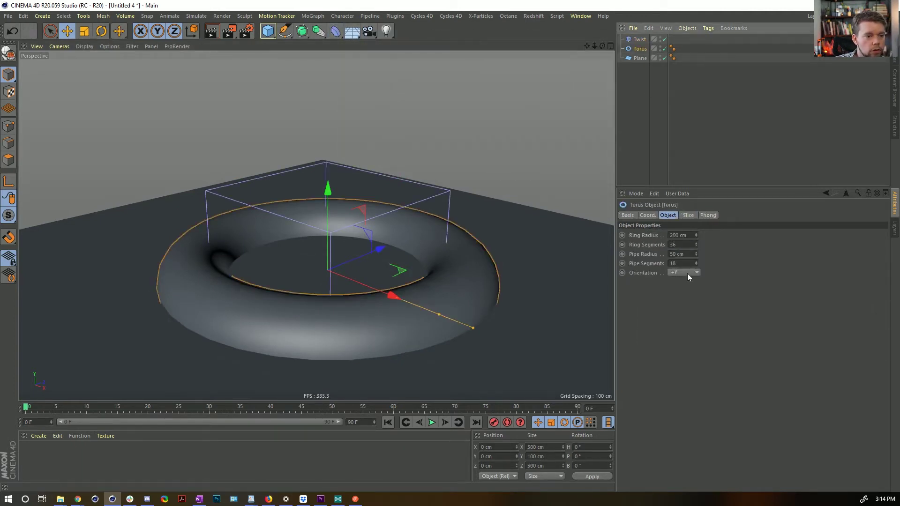
{"action": "scroll", "coordinate": [687, 274], "scroll_direction": "down", "scroll_amount": 3}
{"action": "left_click_drag", "start_coordinate": [640, 39], "coordinate": [644, 53]}
{"action": "left_click", "coordinate": [643, 265]}
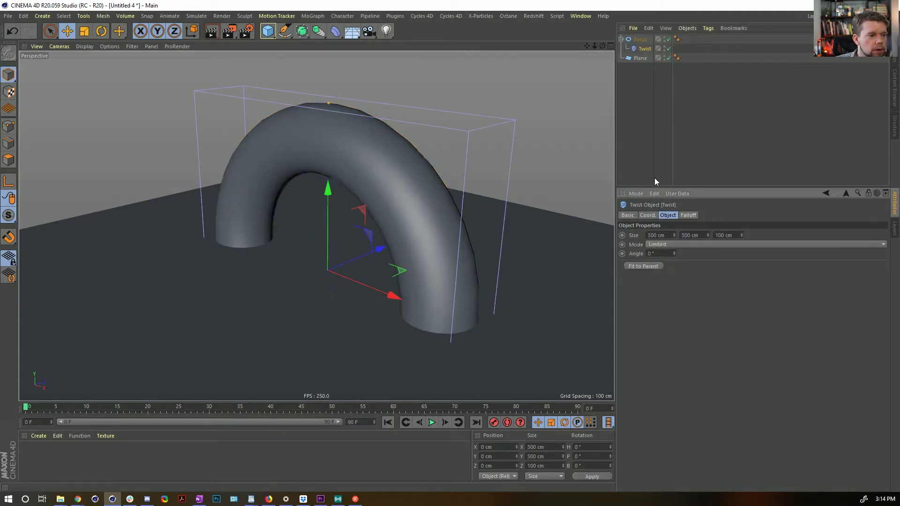
{"action": "left_click", "coordinate": [669, 253]}
{"action": "type", "text": "180"}
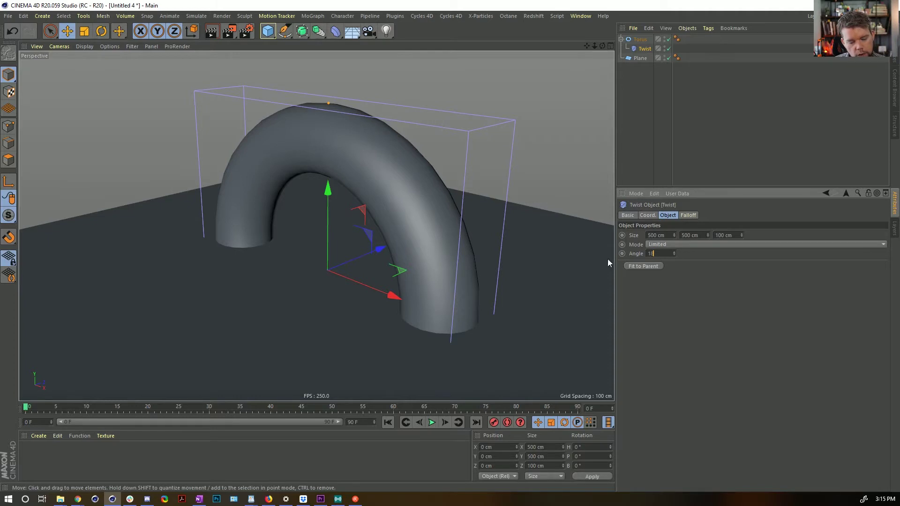
{"action": "key", "text": "Return"}
Step: Raise the twisted torus to Y 277.755 cm and reframe the view around it
{"action": "middle_click_drag", "start_coordinate": [423, 244], "coordinate": [449, 272], "text": "alt"}
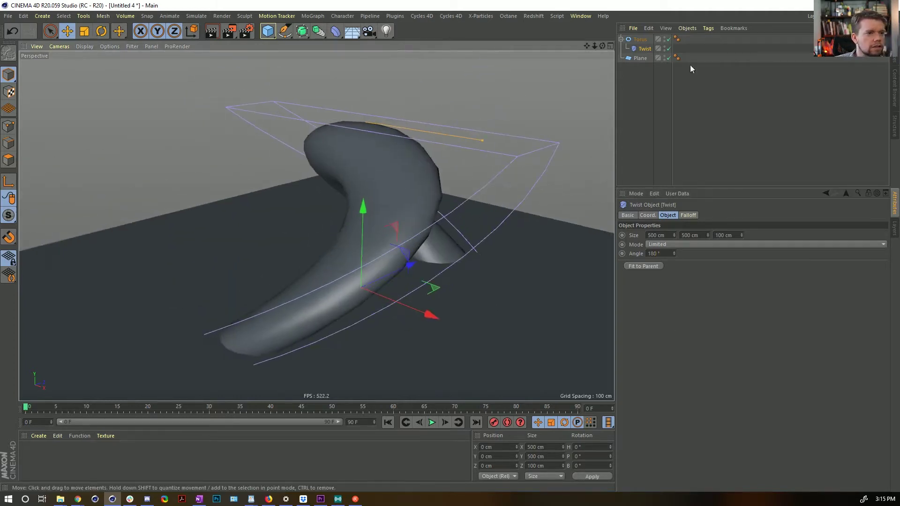
{"action": "left_click", "coordinate": [639, 39]}
{"action": "key", "text": "e"}
{"action": "left_click_drag", "start_coordinate": [364, 209], "coordinate": [366, 22]}
{"action": "right_click_drag", "start_coordinate": [399, 254], "coordinate": [369, 244], "text": "alt"}
{"action": "middle_click_drag", "start_coordinate": [369, 244], "coordinate": [364, 302], "text": "alt"}
{"action": "left_click_drag", "start_coordinate": [365, 305], "coordinate": [378, 181], "text": "alt"}
Step: Look through the Motion Tracking menu, then close it without choosing anything
{"action": "left_click", "coordinate": [276, 16]}
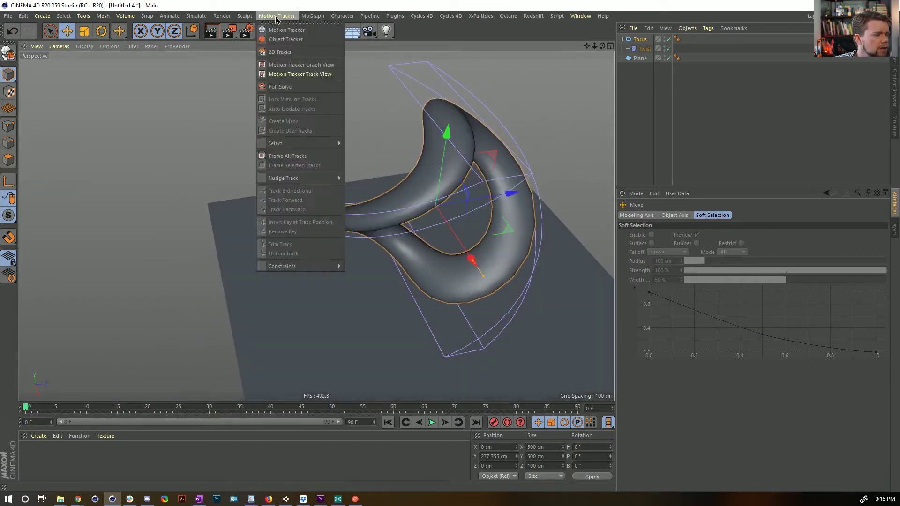
{"action": "mouse_move", "coordinate": [322, 18]}
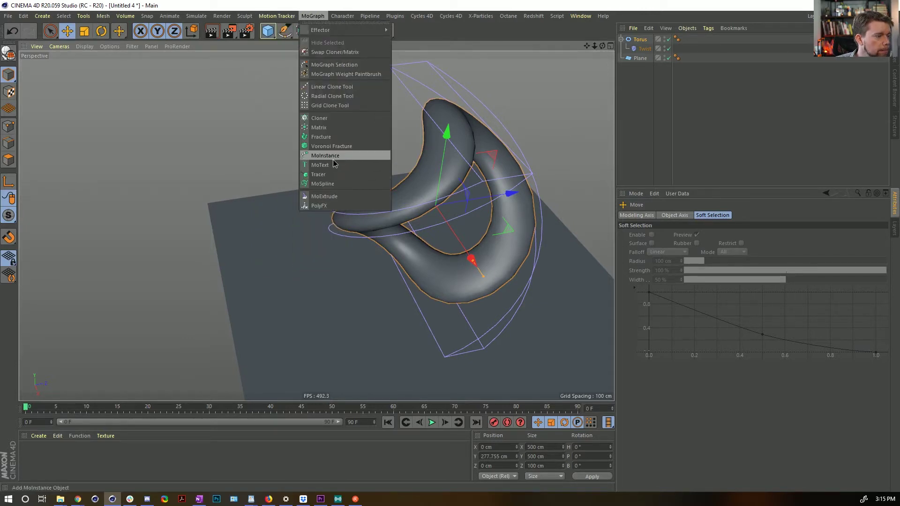
{"action": "left_click", "coordinate": [283, 4]}
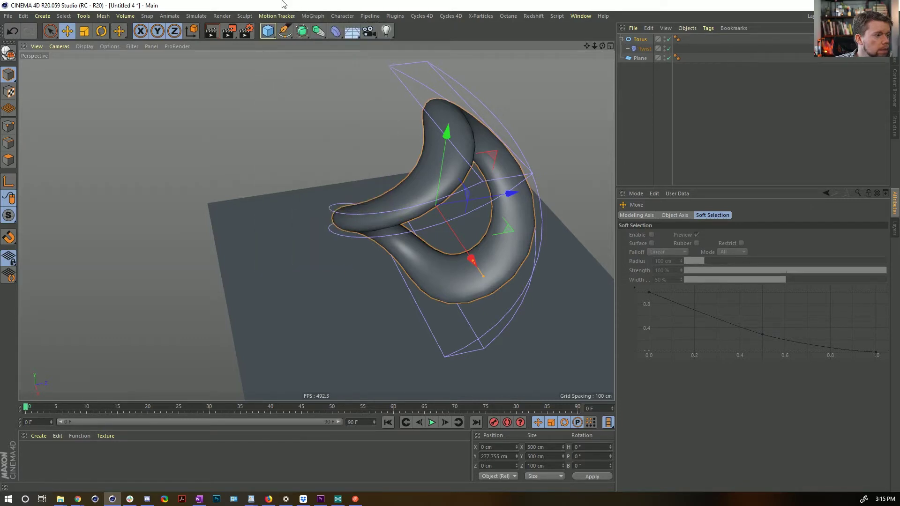
Step: Add a Helix spline, delete it, and toggle between four-view, Top and Perspective layouts
{"action": "left_click", "coordinate": [284, 31]}
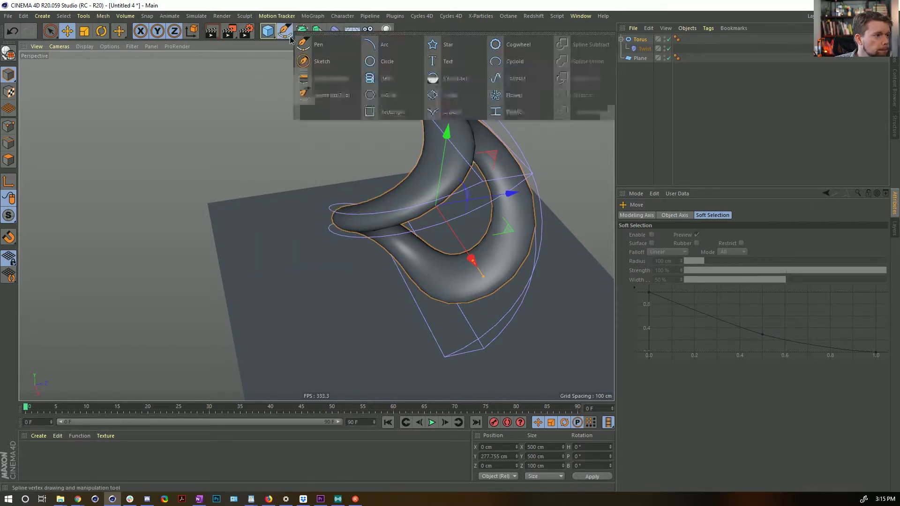
{"action": "left_click", "coordinate": [375, 78]}
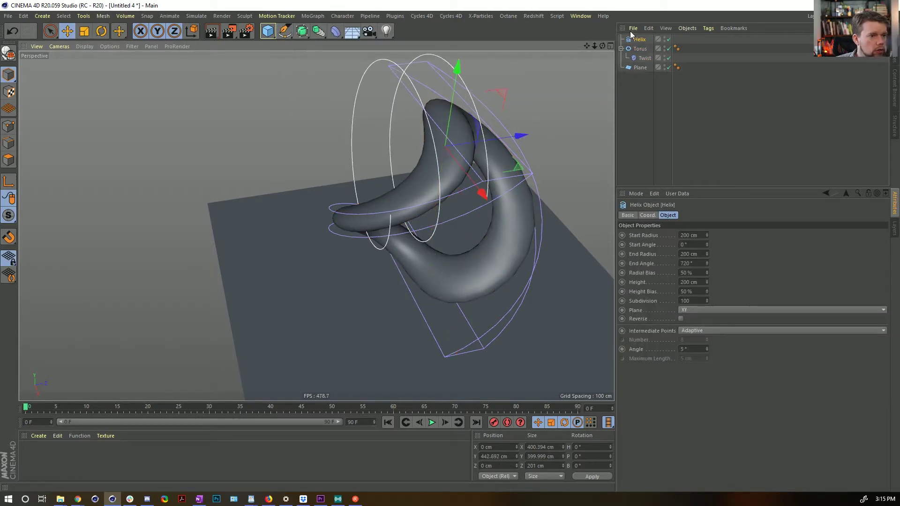
{"action": "key", "text": "Delete"}
{"action": "middle_click", "coordinate": [499, 145]}
{"action": "middle_click", "coordinate": [476, 137]}
{"action": "middle_click", "coordinate": [300, 119]}
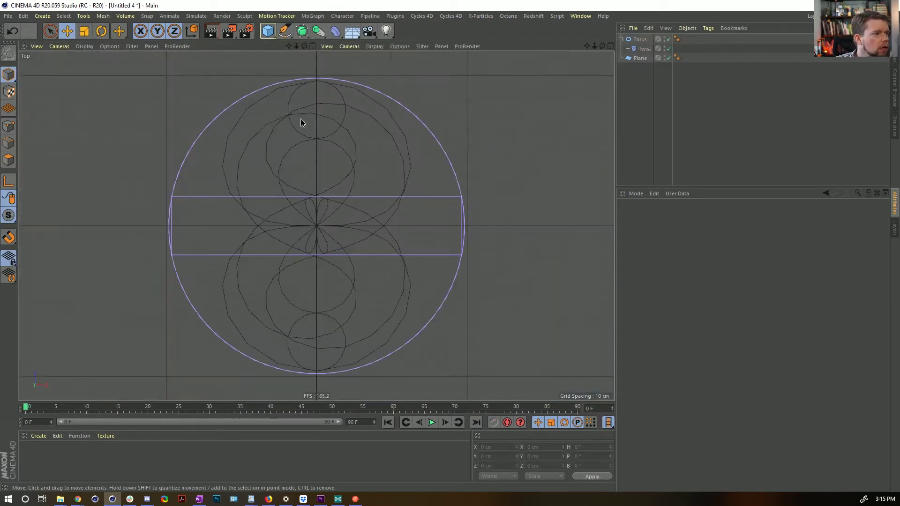
{"action": "middle_click", "coordinate": [229, 106]}
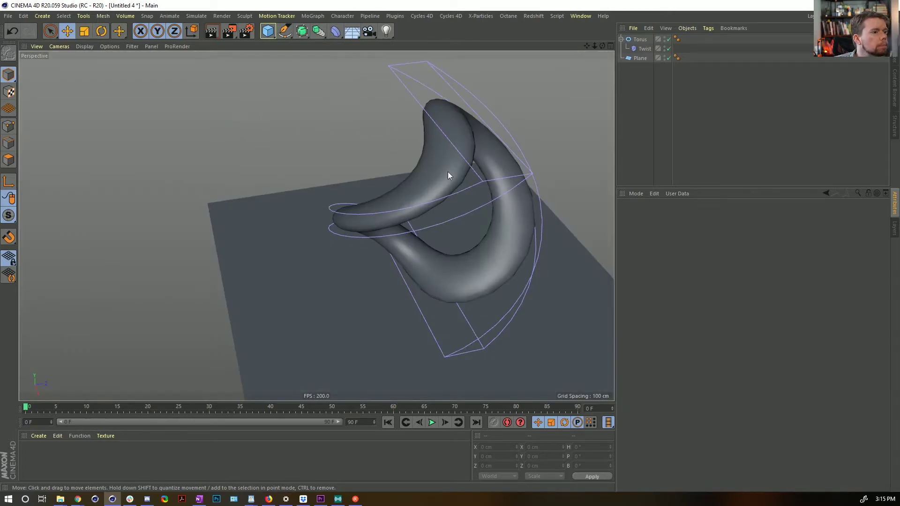
Step: Sketch a freehand spline across the Top view with the Sketch tool
{"action": "left_click", "coordinate": [286, 38]}
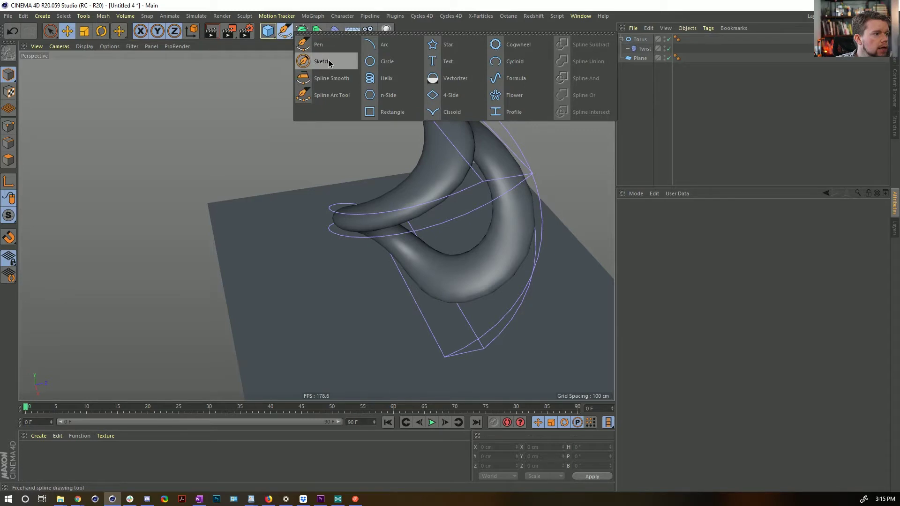
{"action": "left_click", "coordinate": [328, 62]}
{"action": "middle_click", "coordinate": [498, 159]}
{"action": "mouse_move", "coordinate": [487, 99]}
{"action": "left_mouse_down"}
{"action": "mouse_move", "coordinate": [494, 164]}
{"action": "mouse_move", "coordinate": [494, 115]}
{"action": "left_mouse_up"}
{"action": "middle_click", "coordinate": [265, 126]}
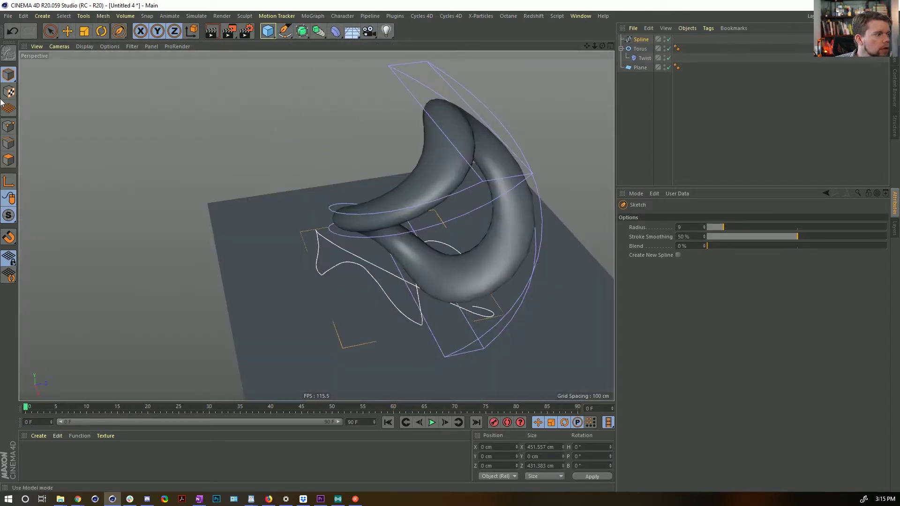
Step: In point mode, raise a spline point and progressively grown selections upward
{"action": "left_click", "coordinate": [8, 125]}
{"action": "key", "text": "space"}
{"action": "left_click", "coordinate": [365, 268]}
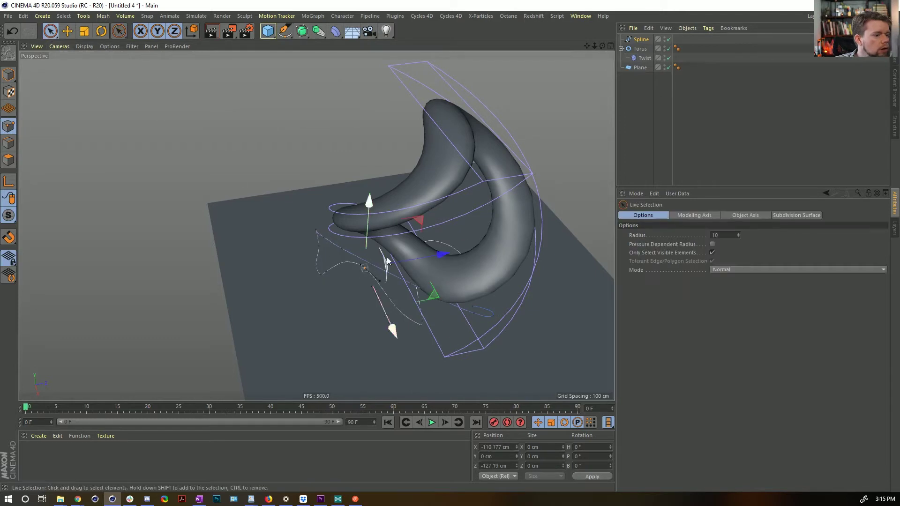
{"action": "left_click_drag", "start_coordinate": [372, 203], "coordinate": [384, 132]}
{"action": "key", "text": "u"}
{"action": "key", "text": "y"}
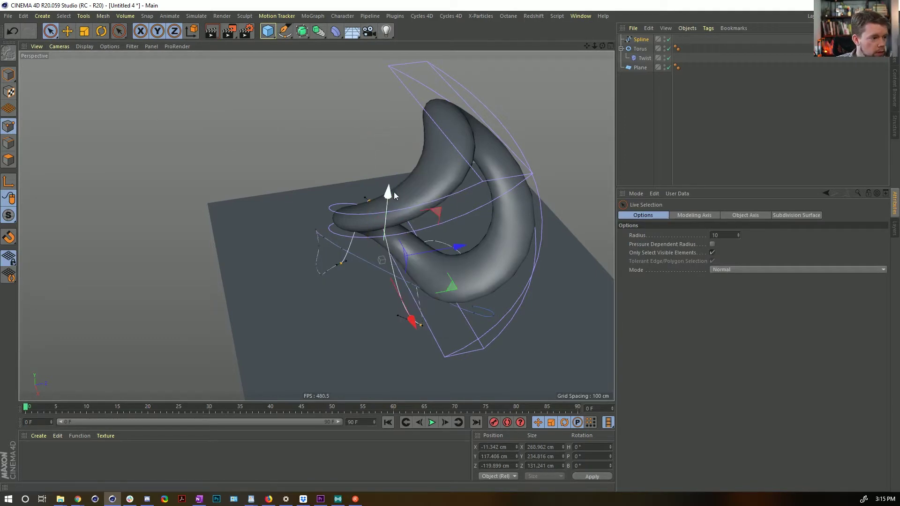
{"action": "left_click_drag", "start_coordinate": [390, 194], "coordinate": [383, 81]}
{"action": "key", "text": "u"}
{"action": "key", "text": "y"}
{"action": "left_click_drag", "start_coordinate": [387, 158], "coordinate": [393, 61]}
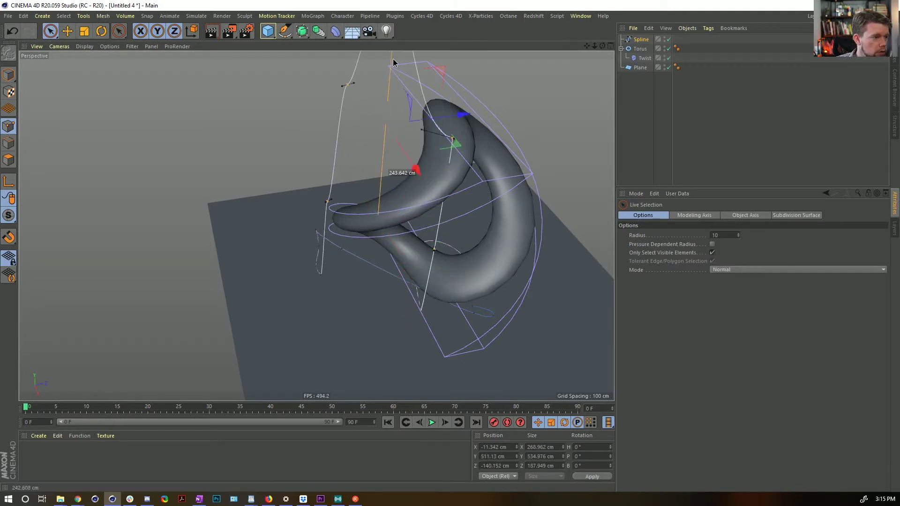
Step: Grow the point selection further and lower those points slightly
{"action": "key", "text": "u"}
{"action": "key", "text": "y"}
{"action": "mouse_move", "coordinate": [386, 99]}
{"action": "left_mouse_down"}
{"action": "mouse_move", "coordinate": [373, 239]}
{"action": "mouse_move", "coordinate": [381, 115]}
{"action": "left_mouse_up"}
{"action": "key", "text": "u"}
{"action": "key", "text": "y"}
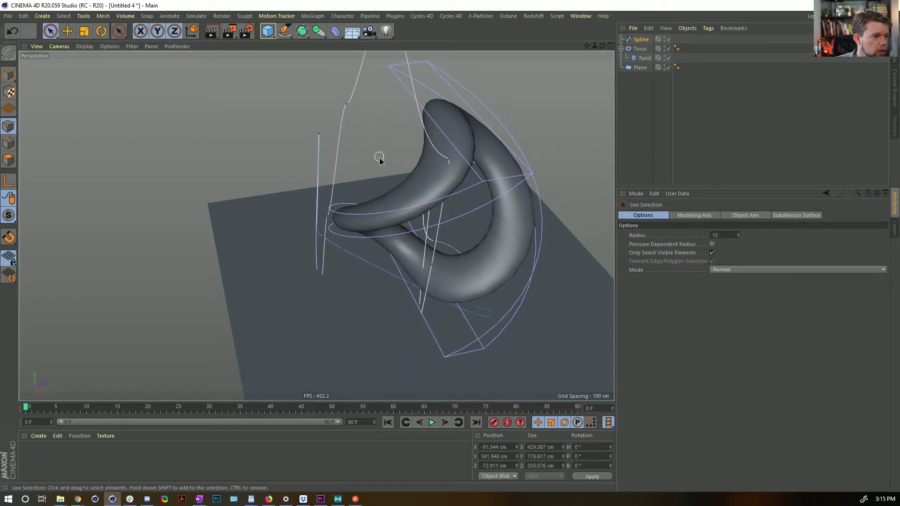
{"action": "key", "text": "ctrl+z"}
{"action": "mouse_move", "coordinate": [405, 112]}
{"action": "left_mouse_down"}
{"action": "mouse_move", "coordinate": [392, 213]}
{"action": "mouse_move", "coordinate": [402, 200]}
{"action": "mouse_move", "coordinate": [409, 105]}
{"action": "left_mouse_up"}
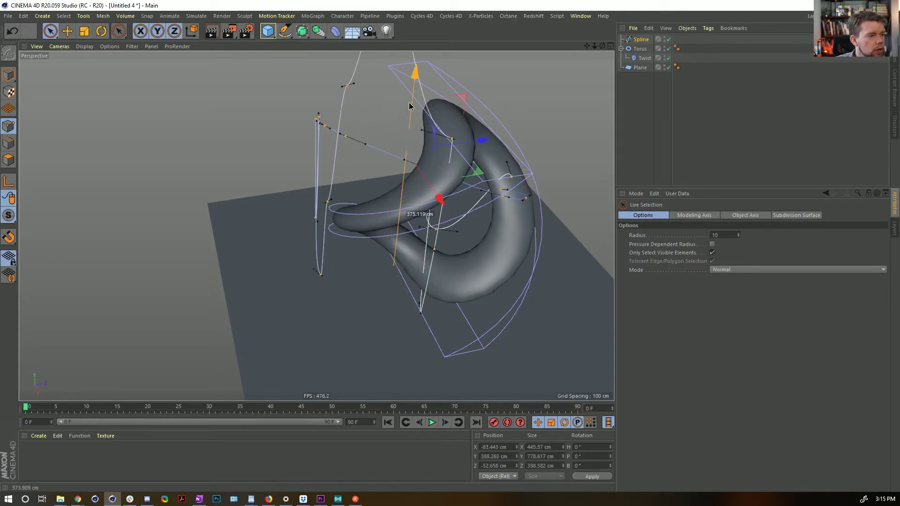
Step: Apply Soft Interpolation to the selected points and scale them vertically
{"action": "right_click", "coordinate": [391, 168]}
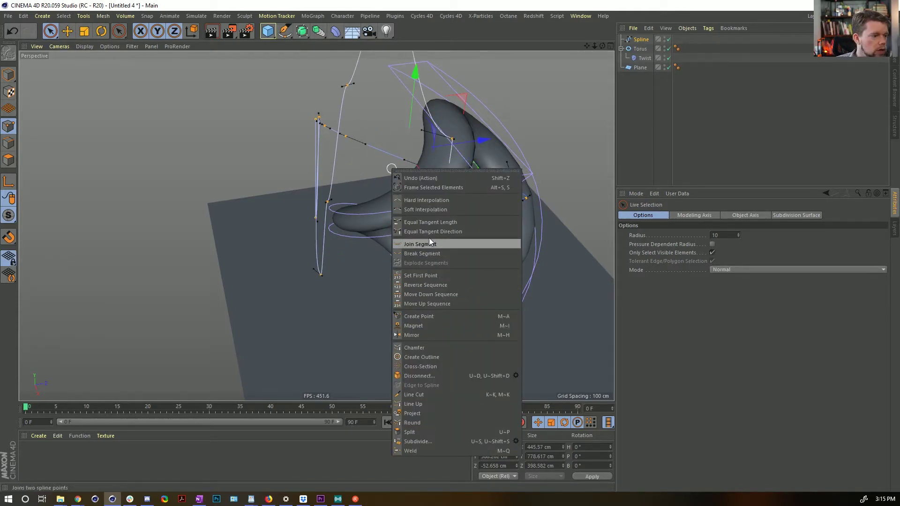
{"action": "left_click", "coordinate": [428, 214]}
{"action": "left_click_drag", "start_coordinate": [352, 126], "coordinate": [411, 102], "text": "alt"}
{"action": "key", "text": "t"}
{"action": "left_click_drag", "start_coordinate": [437, 65], "coordinate": [427, 132]}
Step: Raise a single spline point to Y 622 cm, then soft-interpolate all points
{"action": "key", "text": "space"}
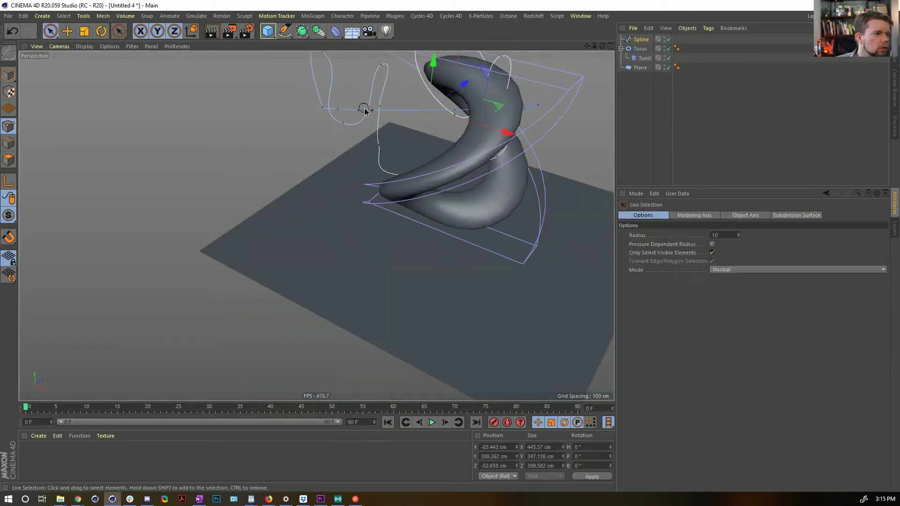
{"action": "left_click", "coordinate": [365, 111]}
{"action": "middle_click_drag", "start_coordinate": [430, 100], "coordinate": [412, 176], "text": "alt"}
{"action": "left_click_drag", "start_coordinate": [352, 133], "coordinate": [355, 56]}
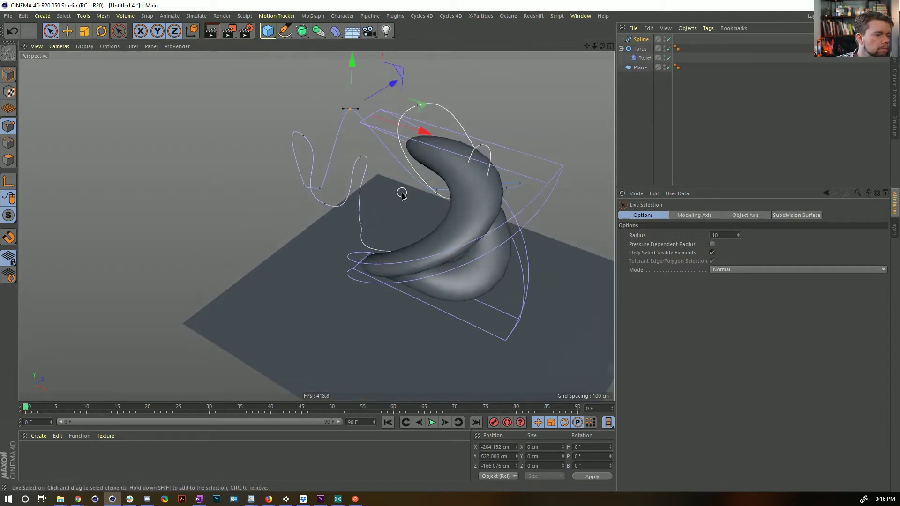
{"action": "left_click_drag", "start_coordinate": [402, 193], "coordinate": [330, 189], "text": "alt"}
{"action": "key", "text": "ctrl+a"}
{"action": "right_click", "coordinate": [392, 214]}
{"action": "left_click", "coordinate": [424, 245]}
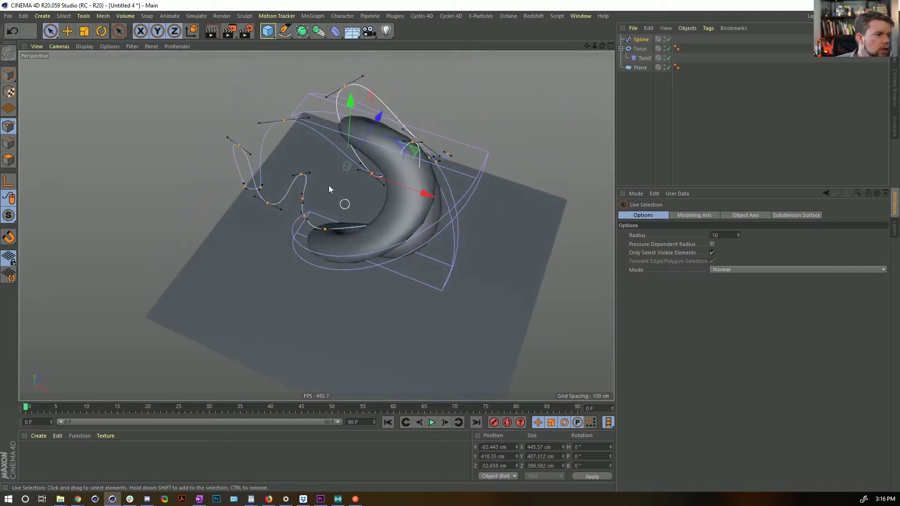
Step: Shift one point along the depth axis and reapply Soft Interpolation to all points
{"action": "left_click", "coordinate": [261, 188]}
{"action": "left_click_drag", "start_coordinate": [298, 141], "coordinate": [330, 98]}
{"action": "key", "text": "ctrl+a"}
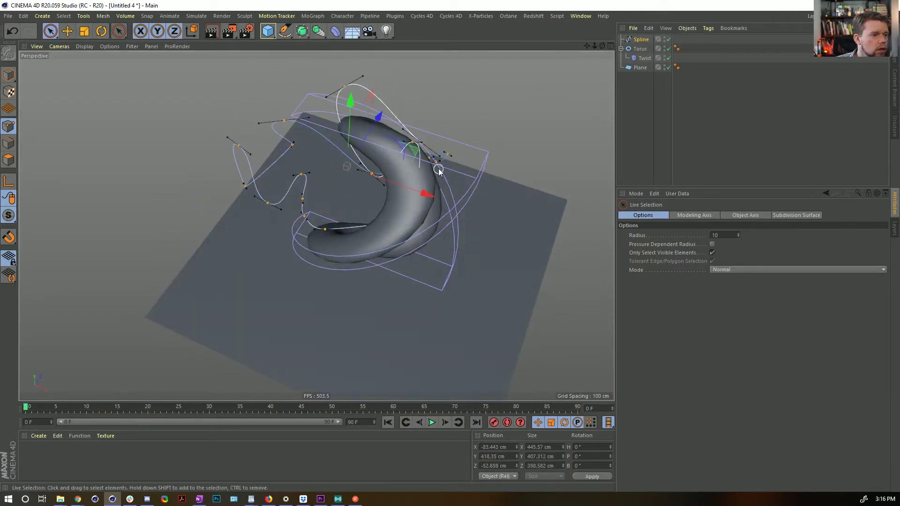
{"action": "right_click", "coordinate": [336, 176]}
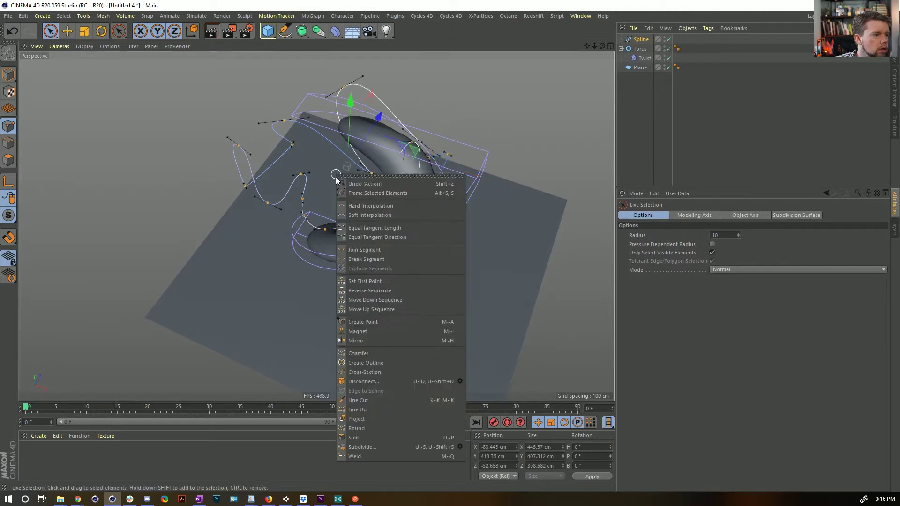
{"action": "left_click", "coordinate": [364, 216]}
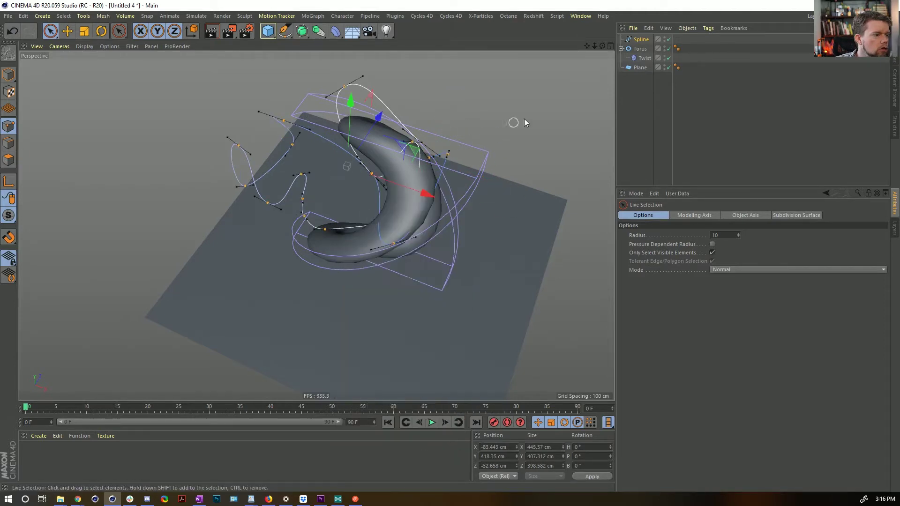
Step: Deselect the spline points, orbit to a low side angle, and add then undo a Subdivision Surface
{"action": "left_click", "coordinate": [640, 39]}
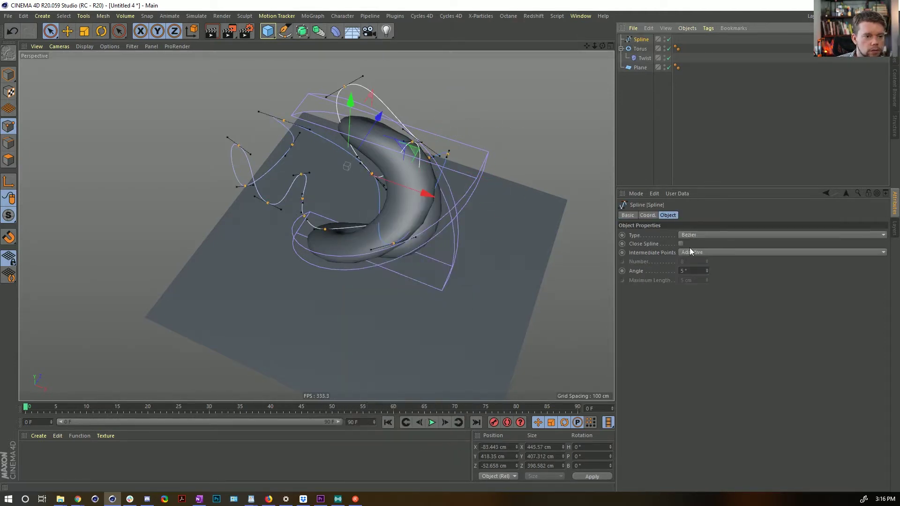
{"action": "left_click_drag", "start_coordinate": [388, 176], "coordinate": [488, 233], "text": "alt"}
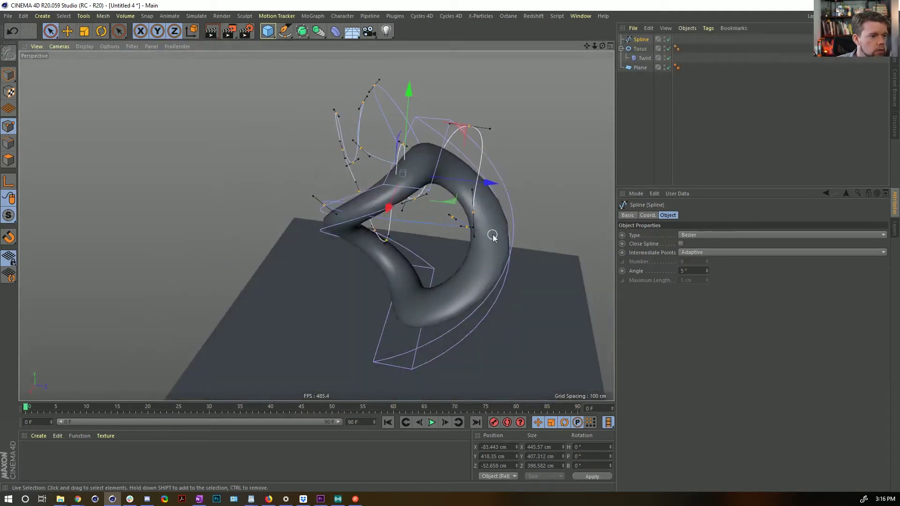
{"action": "left_click", "coordinate": [451, 223]}
{"action": "left_click_drag", "start_coordinate": [391, 210], "coordinate": [485, 215], "text": "alt"}
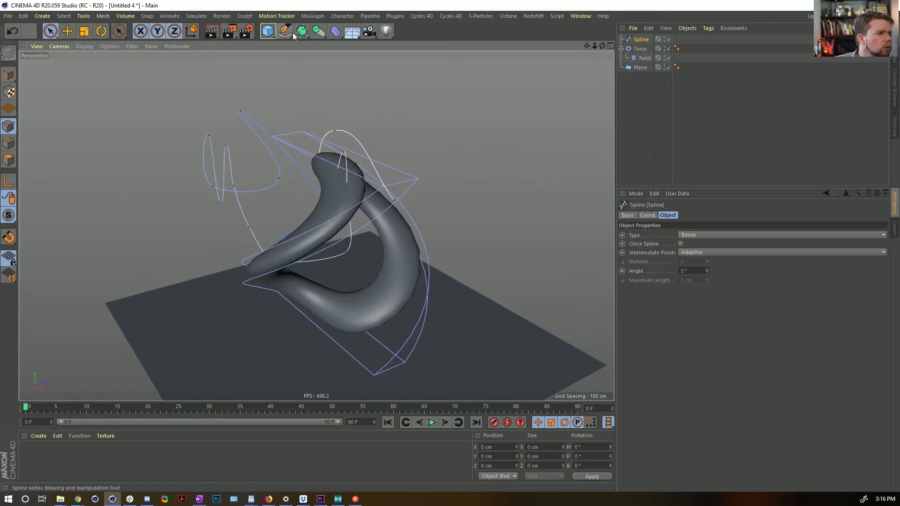
{"action": "left_click", "coordinate": [321, 35]}
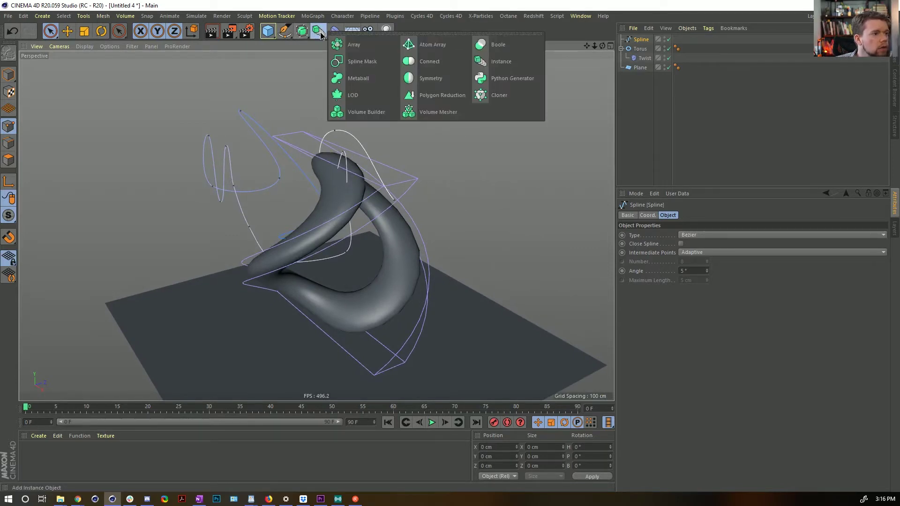
{"action": "left_click", "coordinate": [308, 37]}
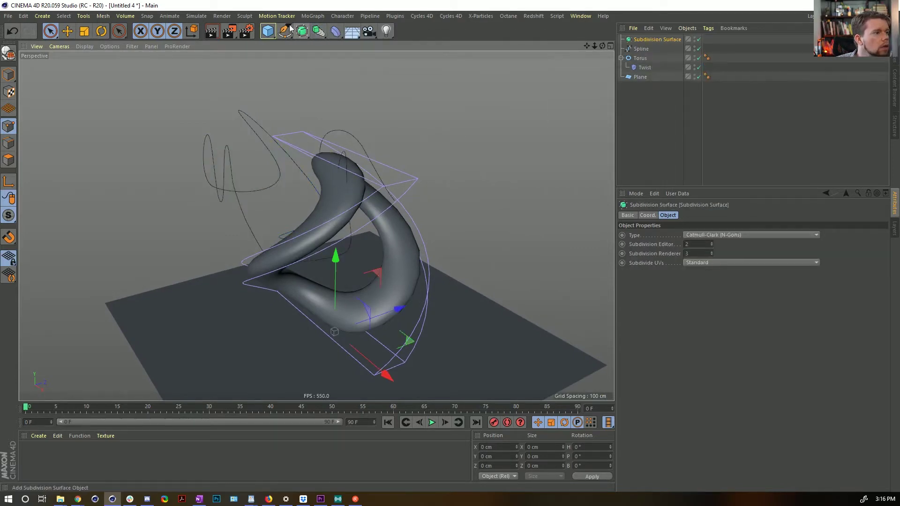
{"action": "key", "text": "ctrl+z"}
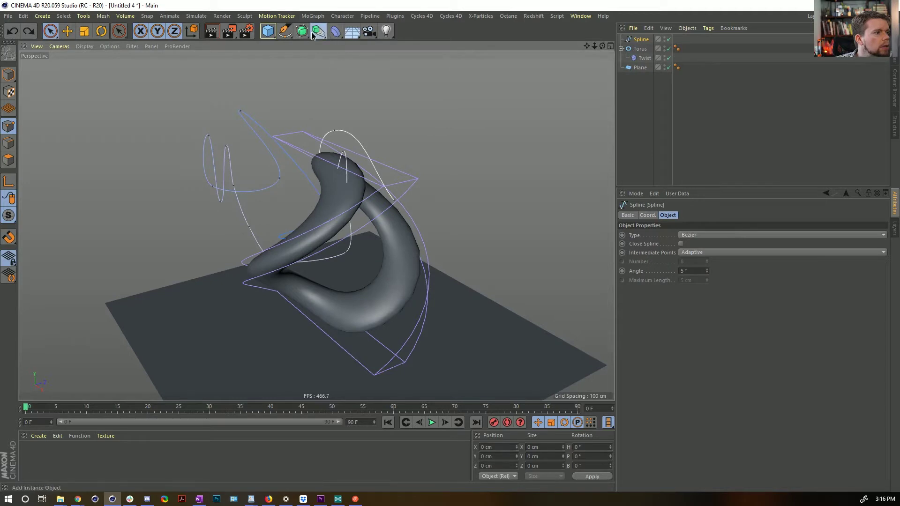
Step: Add a Sweep object and a Text spline to the scene
{"action": "left_click", "coordinate": [312, 36]}
{"action": "left_click", "coordinate": [301, 31]}
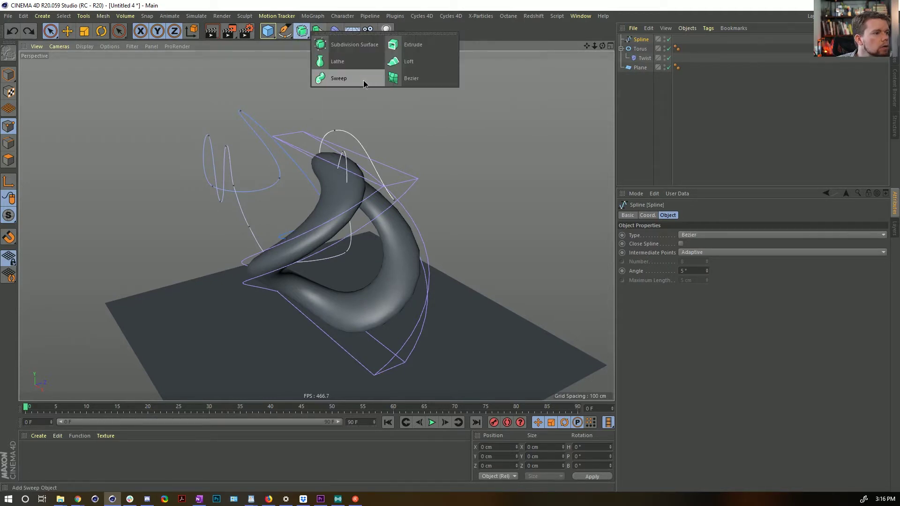
{"action": "left_click", "coordinate": [364, 79]}
{"action": "left_click", "coordinate": [285, 31]}
{"action": "left_click", "coordinate": [464, 61]}
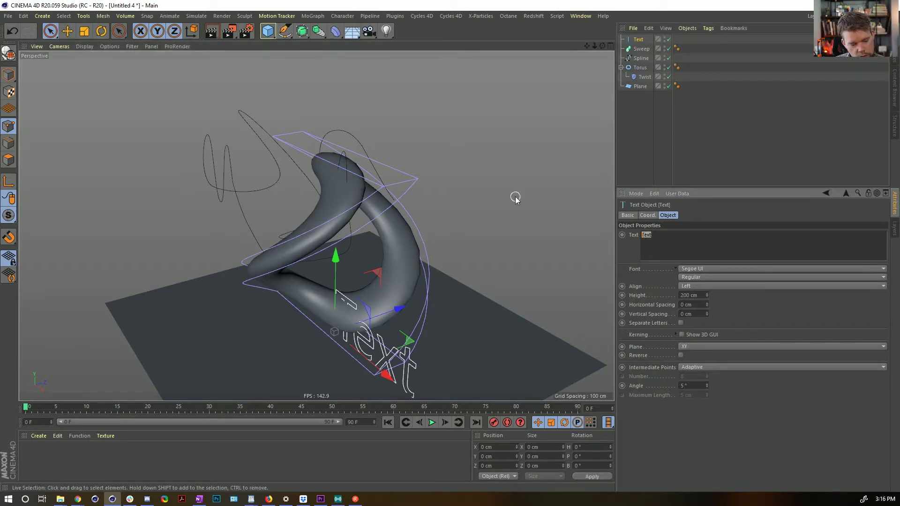
Step: Set the text to '&' in Futura PT Cond Bold and select it with the spline
{"action": "type", "text": "&"}
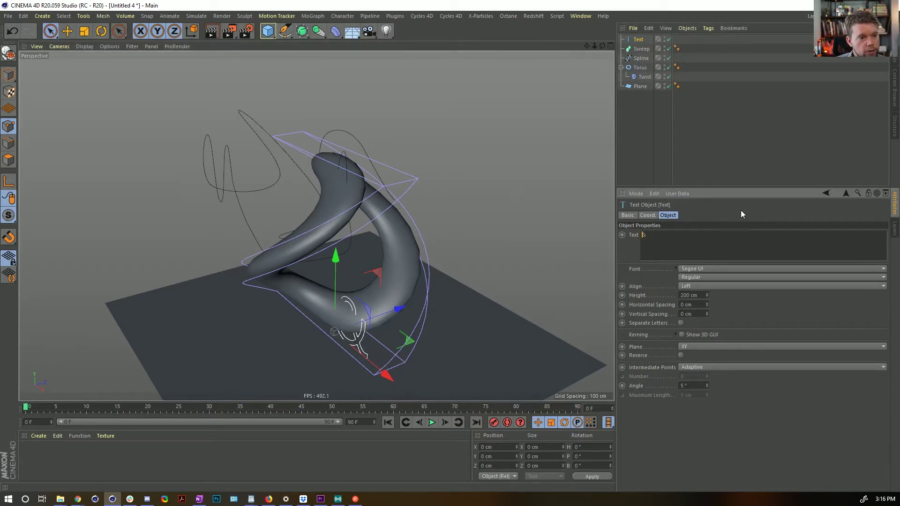
{"action": "left_click", "coordinate": [693, 269]}
{"action": "scroll", "coordinate": [750, 263], "scroll_direction": "up", "scroll_amount": 5}
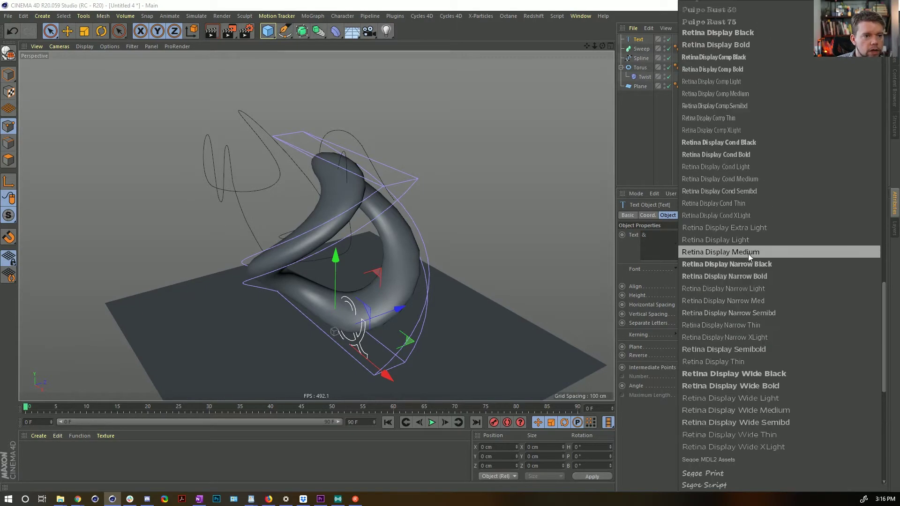
{"action": "scroll", "coordinate": [749, 254], "scroll_direction": "up", "scroll_amount": 8}
{"action": "scroll", "coordinate": [752, 300], "scroll_direction": "up", "scroll_amount": 10}
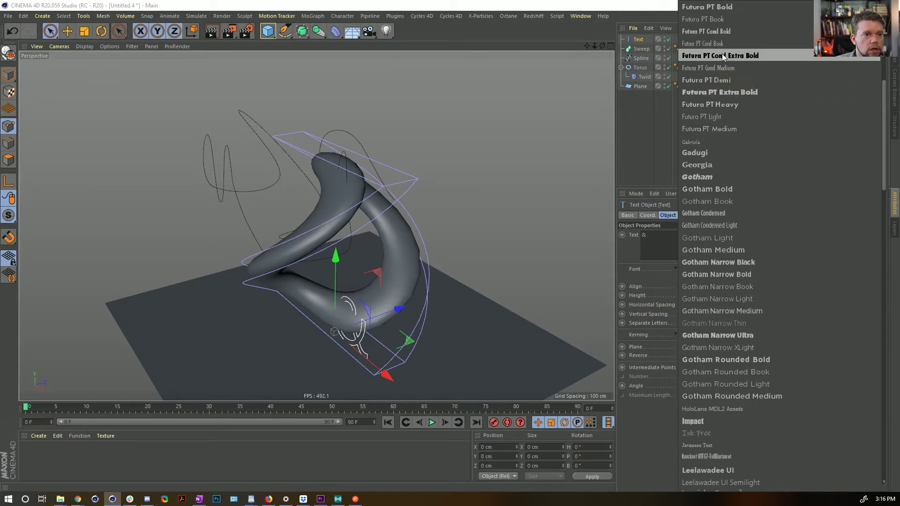
{"action": "left_click", "coordinate": [725, 36]}
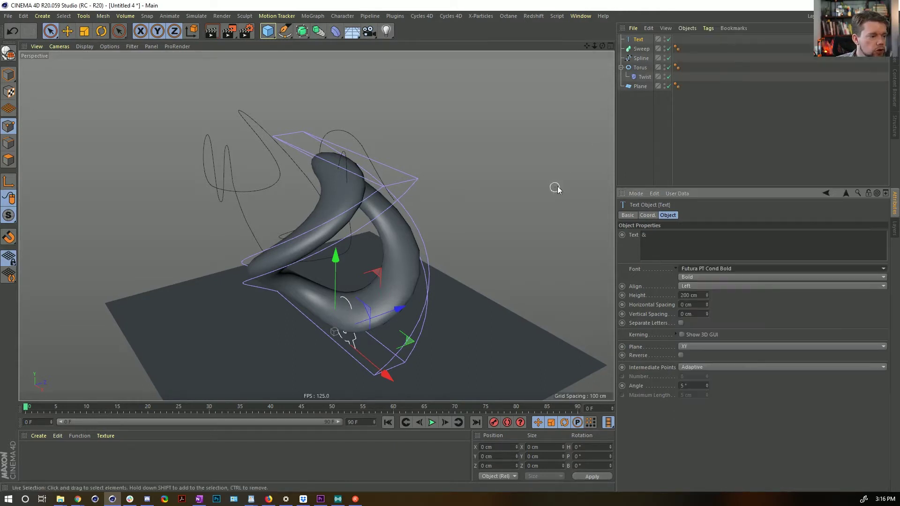
{"action": "left_click", "coordinate": [643, 58], "text": "ctrl"}
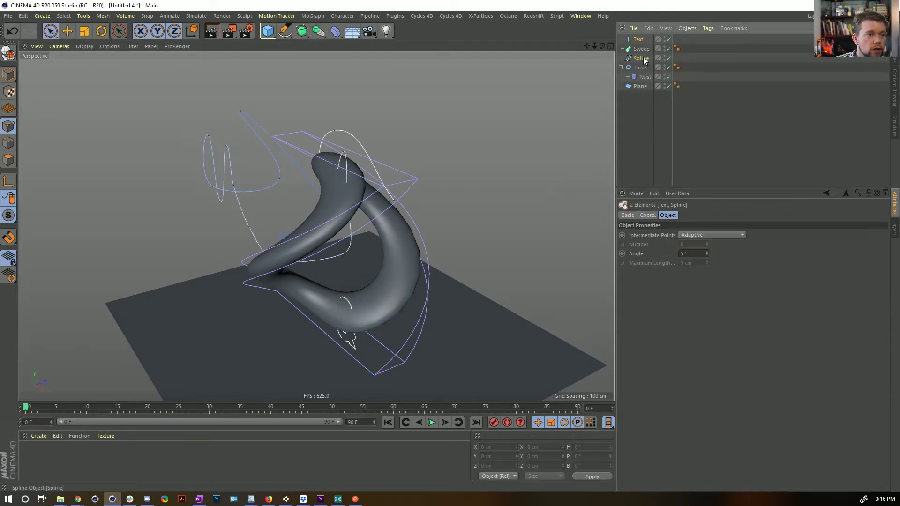
Step: Parent the Text and path Spline under the Sweep so the '&' sweeps along the spline
{"action": "left_click_drag", "start_coordinate": [644, 48], "coordinate": [645, 48]}
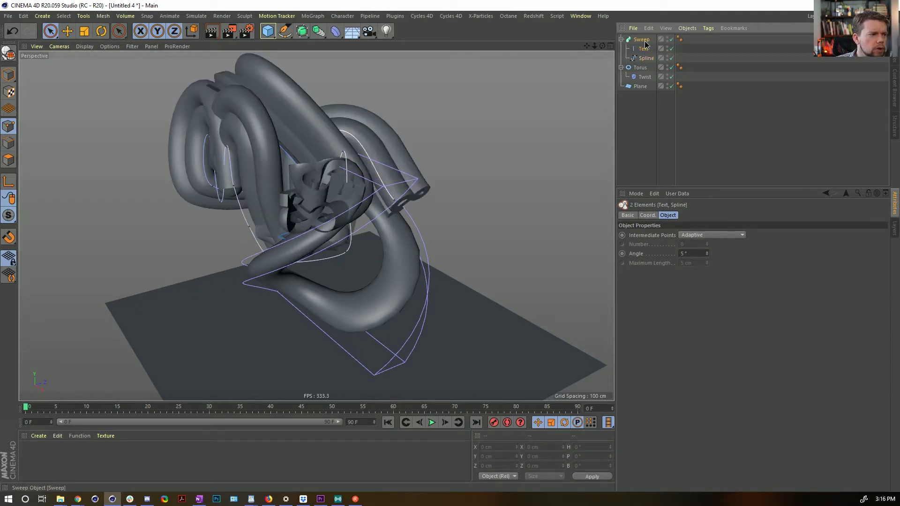
{"action": "left_click", "coordinate": [641, 40]}
{"action": "left_click_drag", "start_coordinate": [348, 191], "coordinate": [259, 128], "text": "alt"}
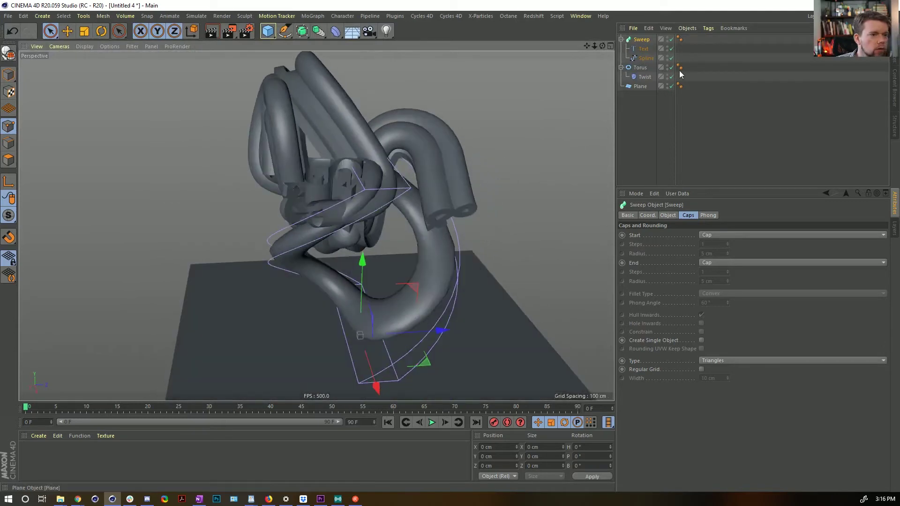
Step: Grow a selection of path spline points with U~G and delete them to shorten the sweep
{"action": "left_click", "coordinate": [646, 58]}
{"action": "left_click", "coordinate": [430, 209]}
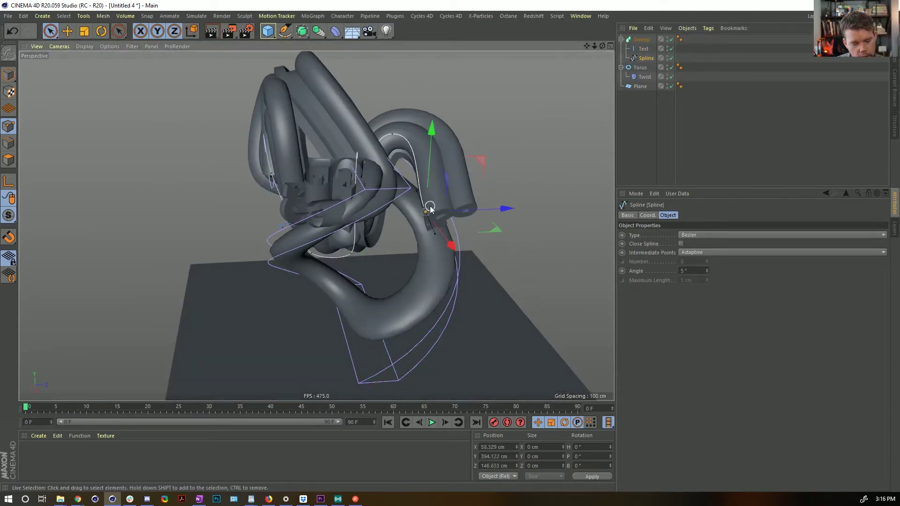
{"action": "key", "text": "u"}
{"action": "key", "text": "y"}
{"action": "key", "text": "u"}
{"action": "key", "text": "y"}
{"action": "key", "text": "u"}
{"action": "key", "text": "y"}
{"action": "key", "text": "u"}
{"action": "key", "text": "y"}
{"action": "key", "text": "u"}
{"action": "key", "text": "y"}
{"action": "key", "text": "u"}
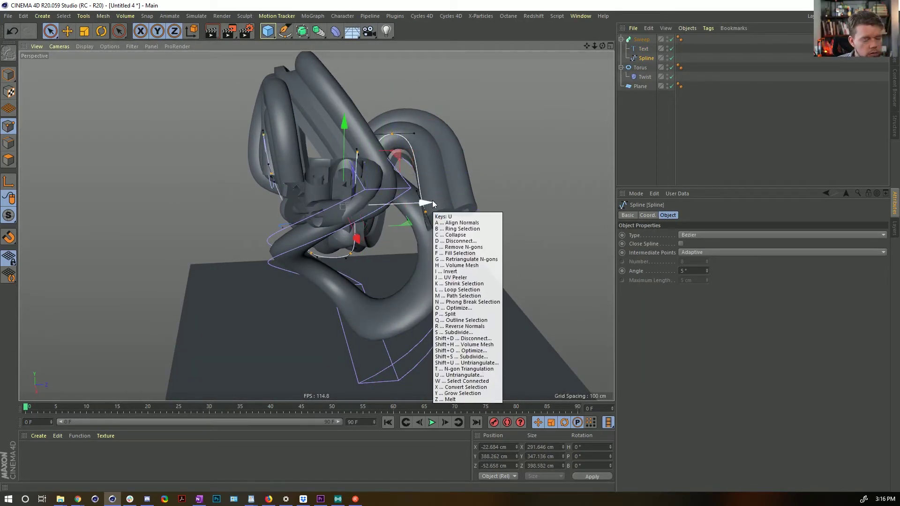
{"action": "key", "text": "y"}
{"action": "key", "text": "i"}
{"action": "key", "text": "Delete"}
{"action": "left_click_drag", "start_coordinate": [392, 211], "coordinate": [426, 241], "text": "alt"}
Step: Pull one spline point back in depth, nudge it sideways and lengthen its tangents
{"action": "key", "text": "space"}
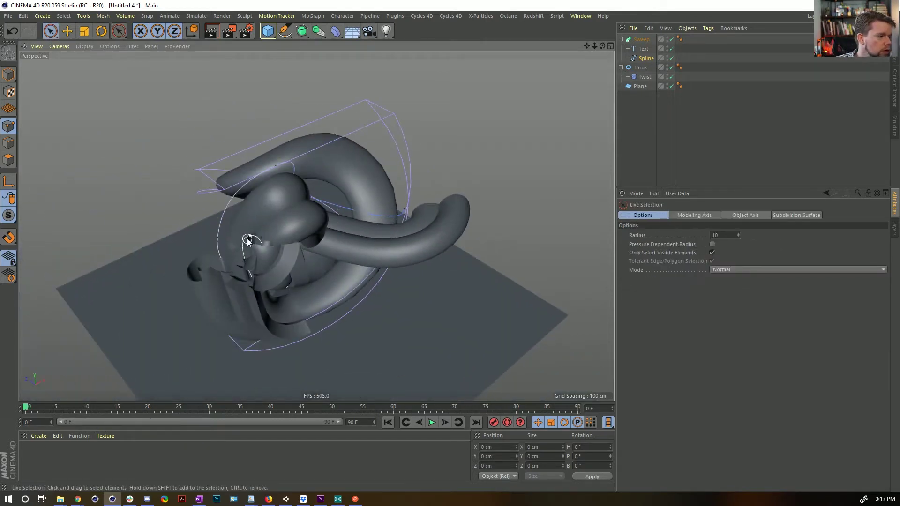
{"action": "left_click", "coordinate": [247, 237]}
{"action": "left_click_drag", "start_coordinate": [292, 261], "coordinate": [270, 281], "text": "alt"}
{"action": "left_click_drag", "start_coordinate": [213, 267], "coordinate": [171, 249]}
{"action": "left_click_drag", "start_coordinate": [399, 313], "coordinate": [402, 316]}
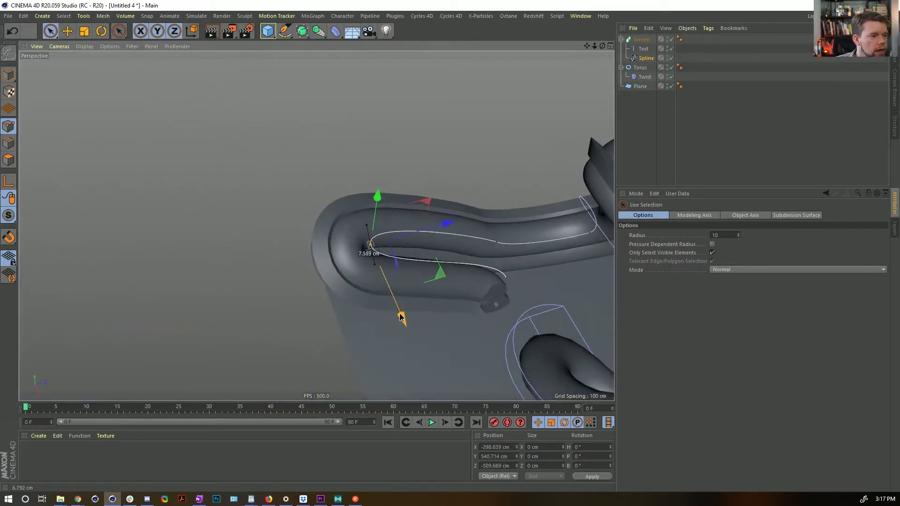
{"action": "key", "text": "t"}
{"action": "left_click_drag", "start_coordinate": [340, 289], "coordinate": [305, 221]}
{"action": "key", "text": "space"}
Step: Rotate the spline's end point at the tube tip by about 41°
{"action": "left_click", "coordinate": [296, 214]}
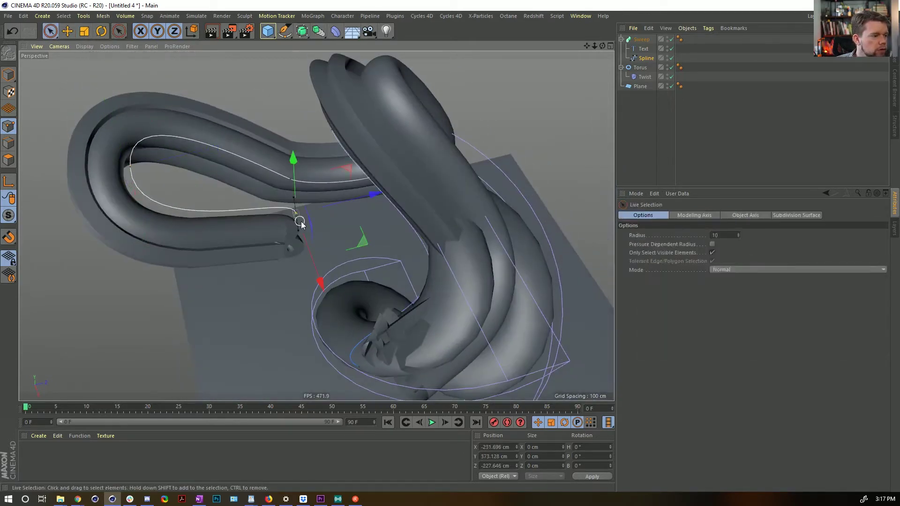
{"action": "key", "text": "e"}
{"action": "left_click_drag", "start_coordinate": [208, 292], "coordinate": [392, 252]}
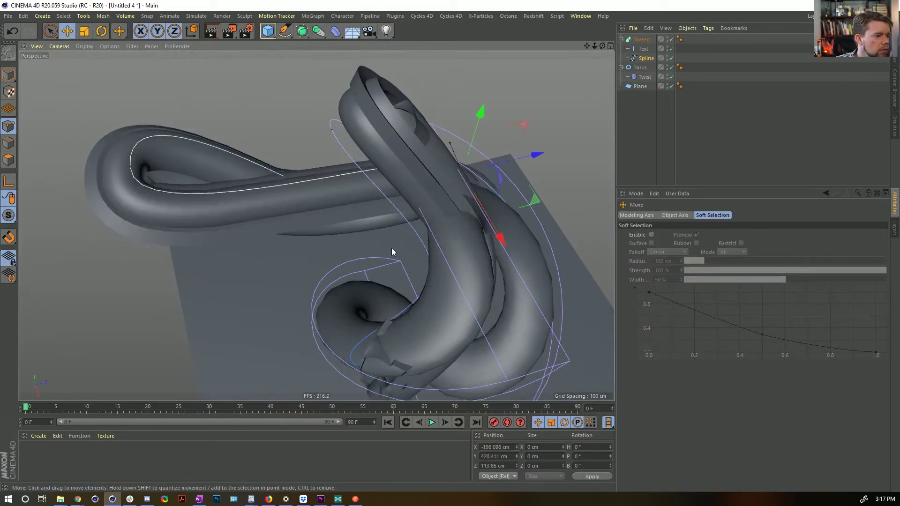
{"action": "key", "text": "ctrl+z"}
{"action": "key", "text": "r"}
{"action": "left_click_drag", "start_coordinate": [280, 259], "coordinate": [360, 263]}
{"action": "left_click_drag", "start_coordinate": [438, 291], "coordinate": [79, 315], "text": "alt"}
Step: Raise another spline point by about 139 cm
{"action": "left_click", "coordinate": [298, 243]}
{"action": "key", "text": "e"}
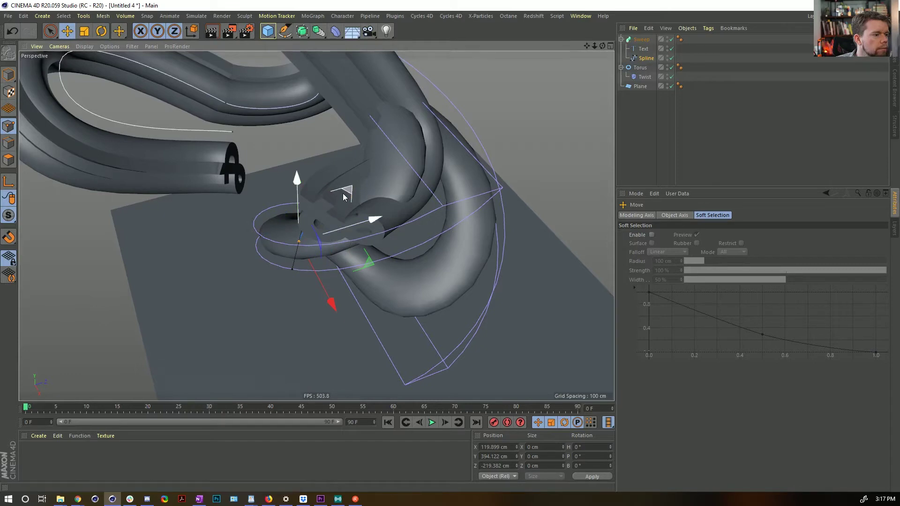
{"action": "left_click_drag", "start_coordinate": [296, 188], "coordinate": [389, 96]}
{"action": "right_click_drag", "start_coordinate": [388, 96], "coordinate": [338, 119], "text": "alt"}
{"action": "middle_click_drag", "start_coordinate": [388, 96], "coordinate": [423, 200], "text": "alt"}
Step: Shift the whole spline about 174 cm horizontally so the tube loops around the torus
{"action": "key", "text": "ctrl+a"}
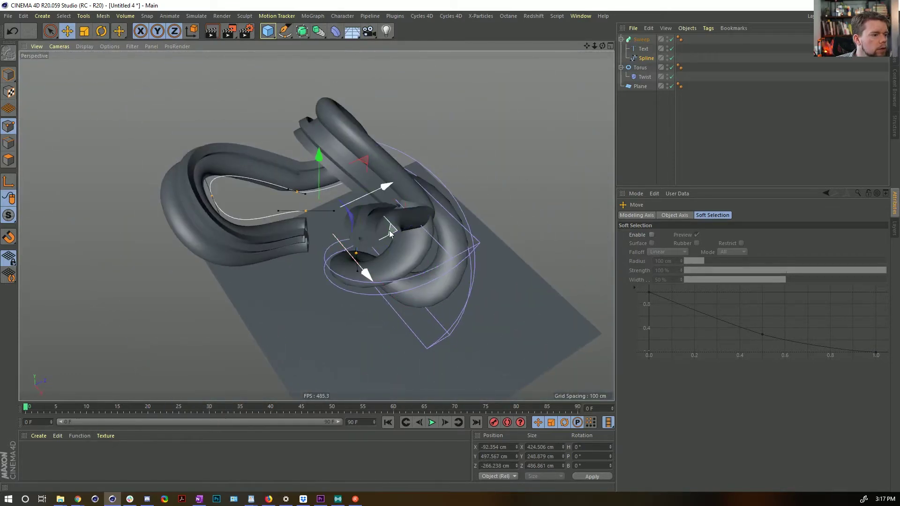
{"action": "left_click_drag", "start_coordinate": [390, 230], "coordinate": [375, 197]}
{"action": "right_click_drag", "start_coordinate": [375, 197], "coordinate": [438, 197], "text": "alt"}
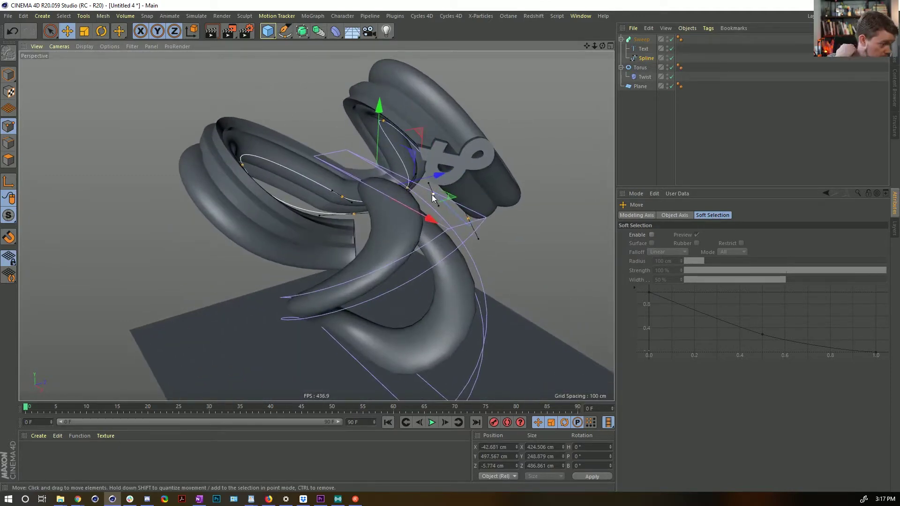
{"action": "left_click_drag", "start_coordinate": [418, 159], "coordinate": [408, 215], "text": "alt"}
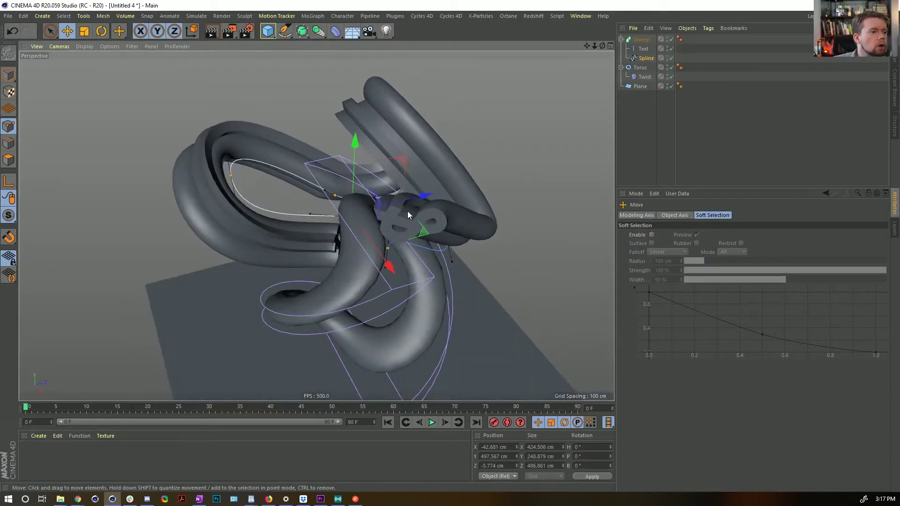
{"action": "mouse_move", "coordinate": [399, 253]}
{"action": "left_mouse_down", "text": "alt"}
{"action": "mouse_move", "coordinate": [314, 225]}
{"action": "mouse_move", "coordinate": [442, 215]}
{"action": "mouse_move", "coordinate": [446, 239]}
{"action": "mouse_move", "coordinate": [399, 262]}
{"action": "left_mouse_up", "text": "alt"}
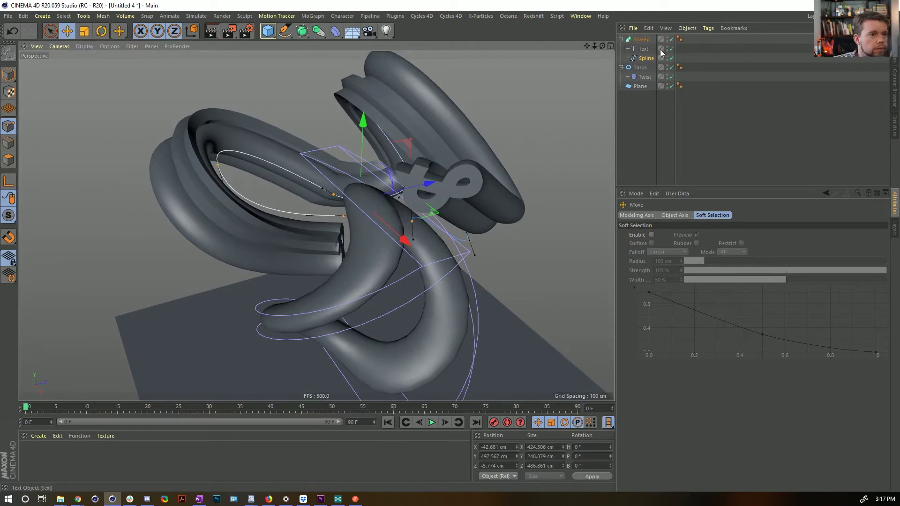
{"action": "left_click", "coordinate": [643, 41]}
Step: Test a large End Rotation twist on the Sweep, then undo it
{"action": "left_click", "coordinate": [668, 216]}
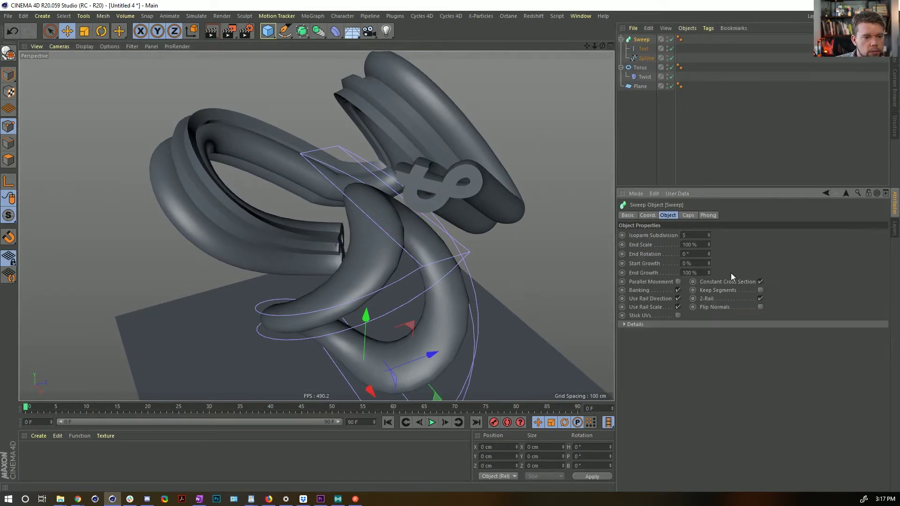
{"action": "left_click_drag", "start_coordinate": [708, 255], "coordinate": [768, 255]}
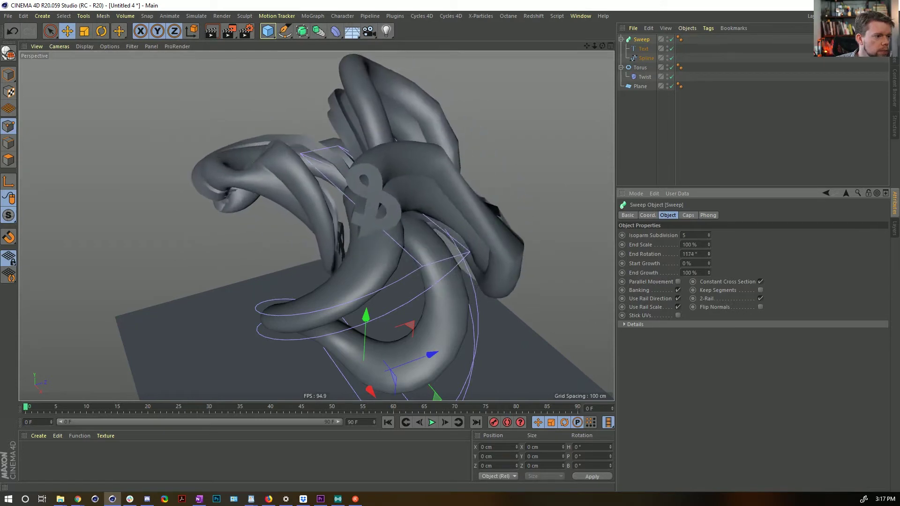
{"action": "key", "text": "ctrl+z"}
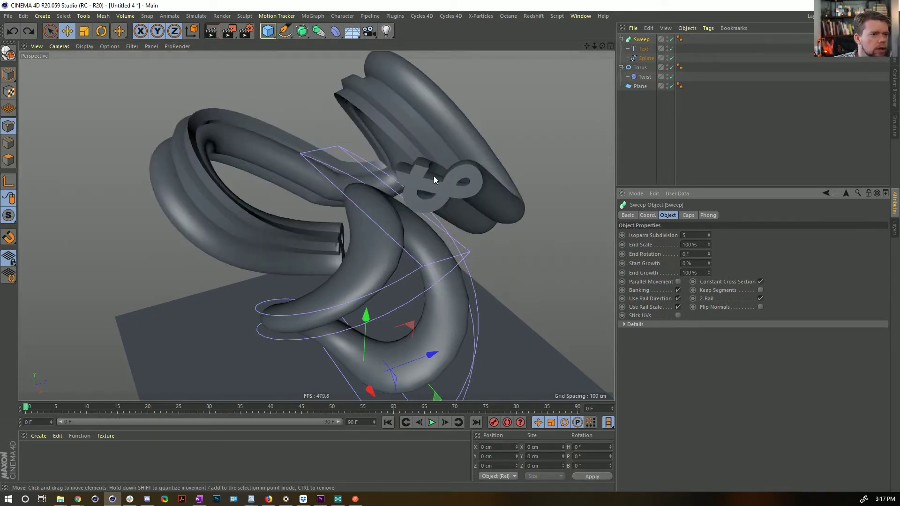
Step: Set the Text object's Align to Middle to centre the ampersand
{"action": "left_click", "coordinate": [639, 48]}
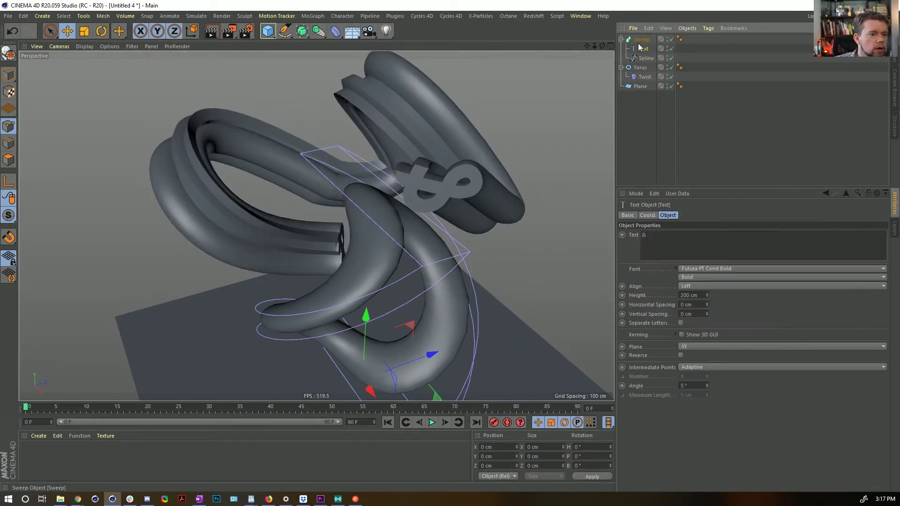
{"action": "left_click", "coordinate": [698, 286]}
{"action": "left_click", "coordinate": [699, 302]}
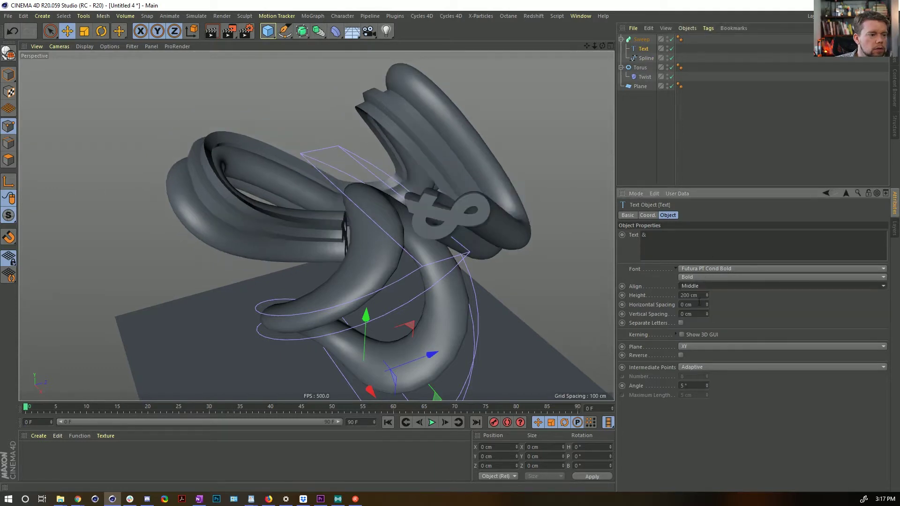
Step: Try another Sweep End Rotation change, undo it back to 0°, and open the Redshift menu
{"action": "left_click", "coordinate": [641, 40]}
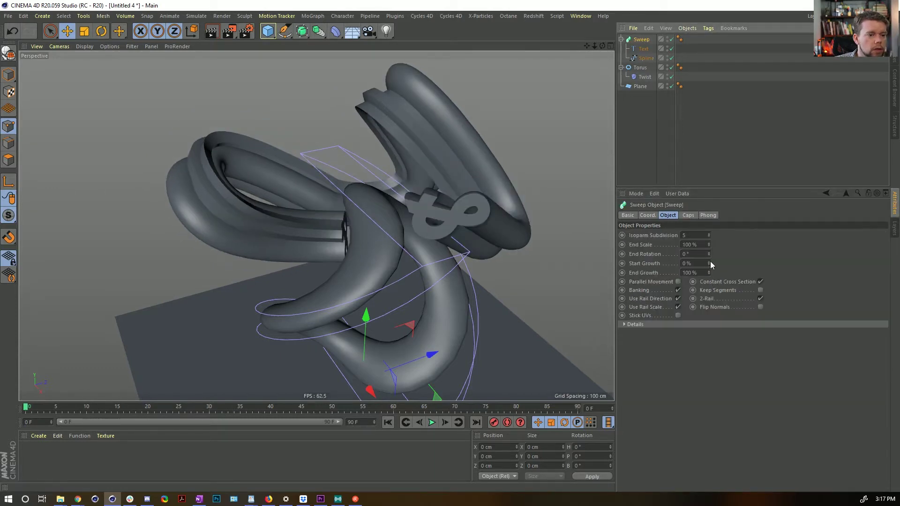
{"action": "left_click_drag", "start_coordinate": [707, 253], "coordinate": [762, 176]}
{"action": "key", "text": "ctrl+z"}
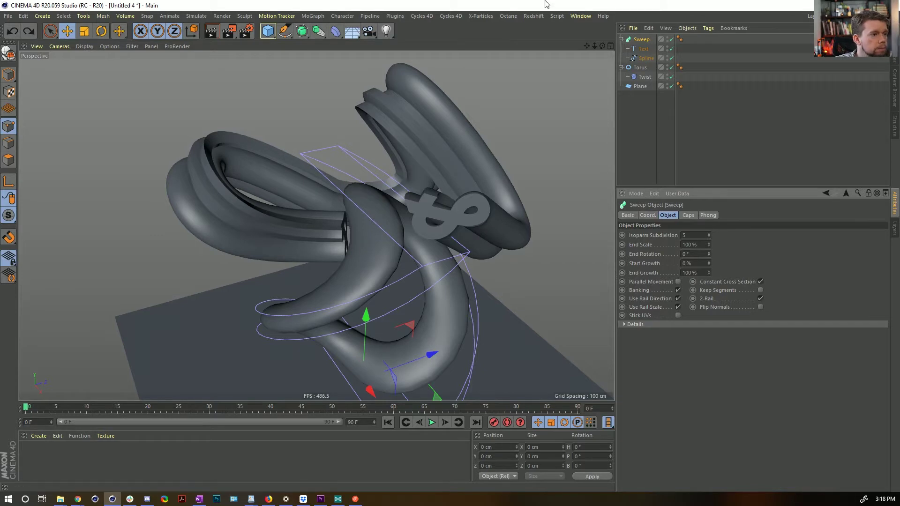
{"action": "left_click", "coordinate": [530, 17]}
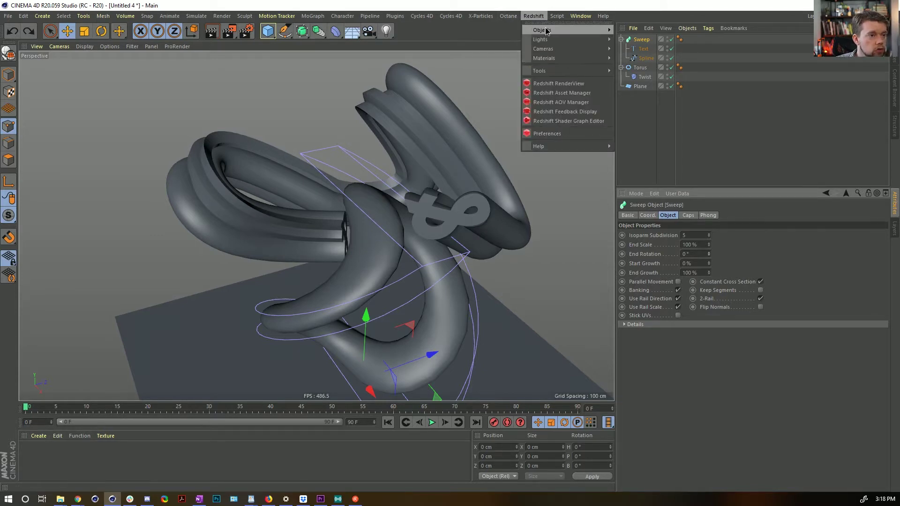
Step: Add an RS Dome Light with an HDRI Link tag and load it into the Dome Map
{"action": "mouse_move", "coordinate": [546, 30]}
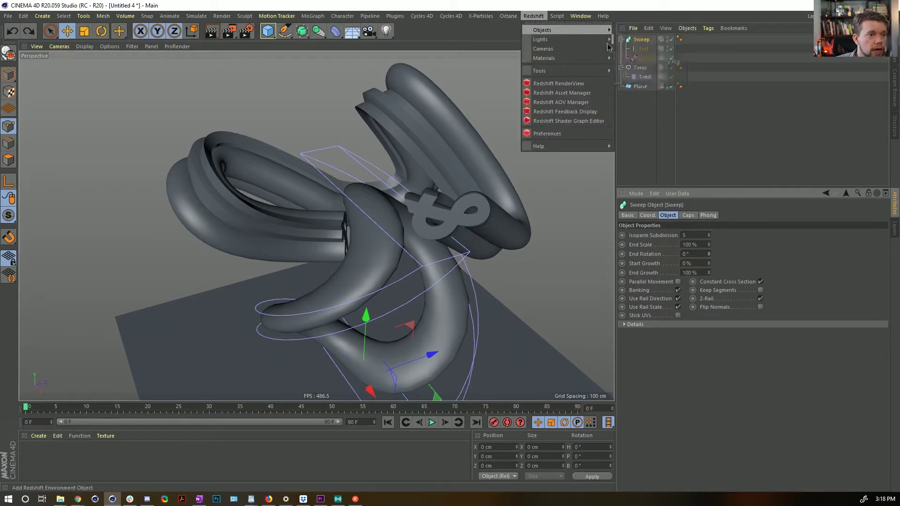
{"action": "mouse_move", "coordinate": [575, 43]}
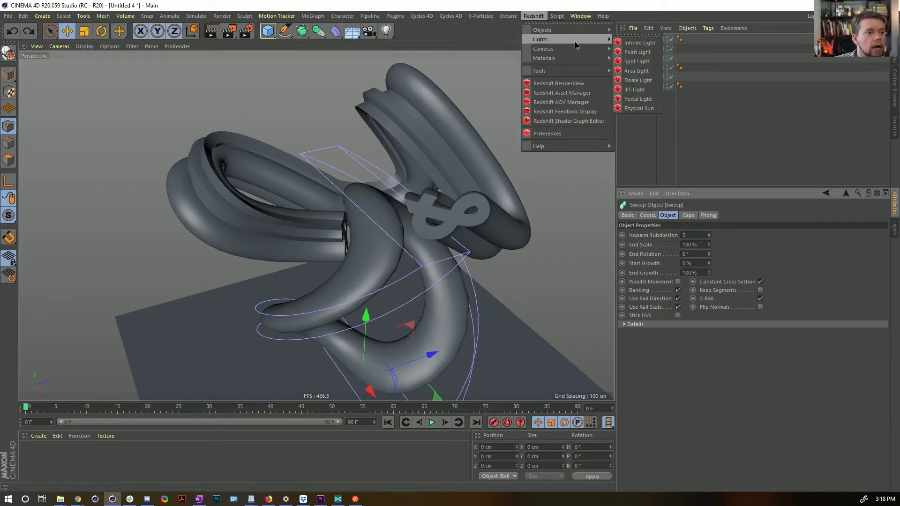
{"action": "left_click", "coordinate": [638, 80]}
{"action": "right_click", "coordinate": [647, 39]}
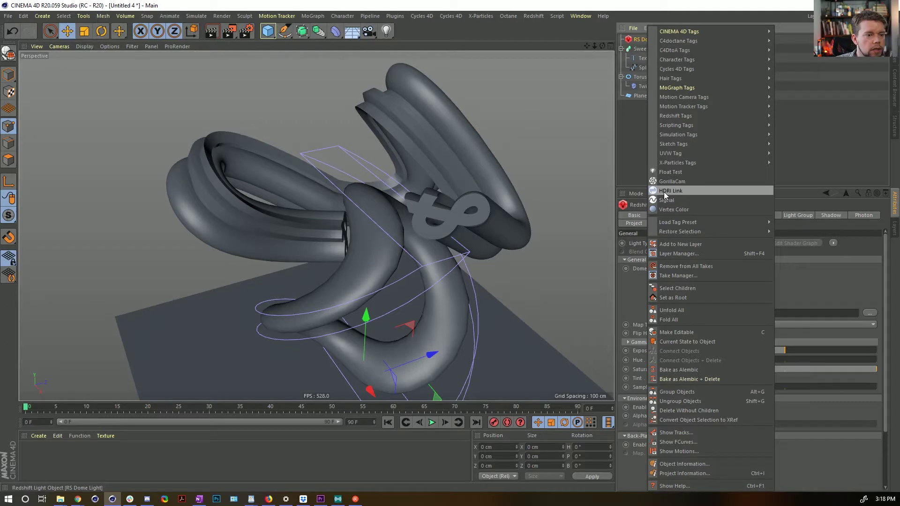
{"action": "left_click", "coordinate": [665, 190]}
{"action": "left_click", "coordinate": [638, 40]}
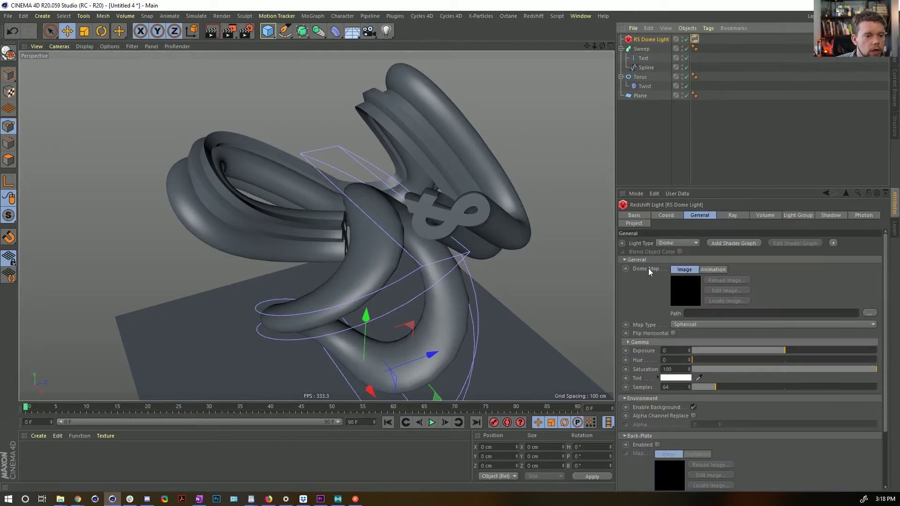
{"action": "left_click_drag", "start_coordinate": [649, 272], "coordinate": [695, 39]}
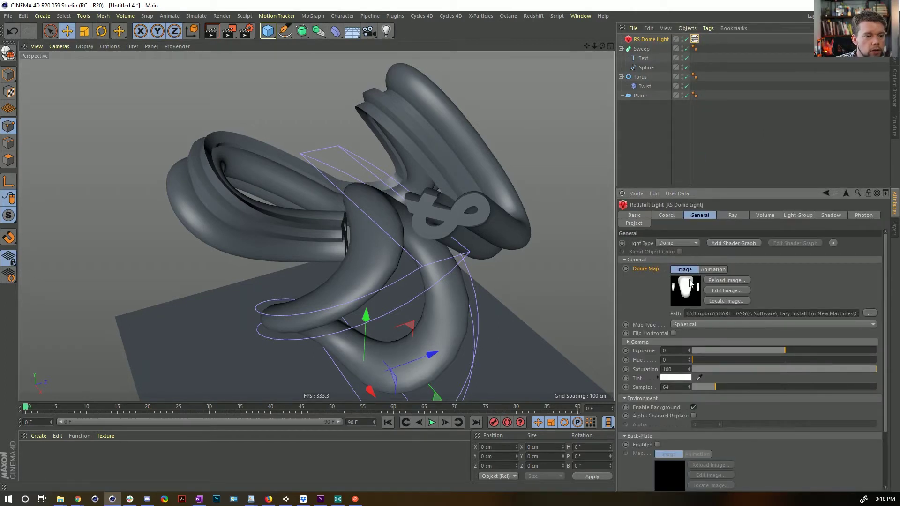
Step: In the HDRI browser, switch to the Ultimate Skies 4k pack and pick a sky
{"action": "double_click", "coordinate": [694, 40]}
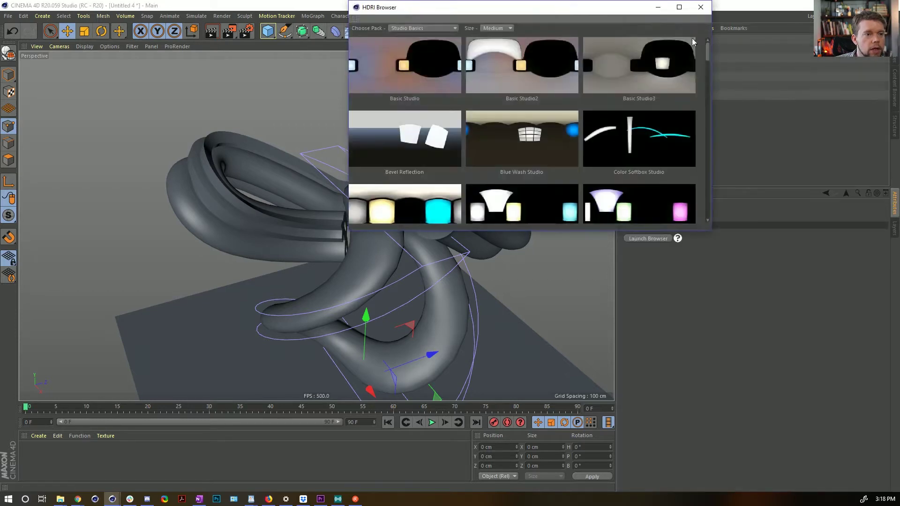
{"action": "left_click", "coordinate": [403, 28]}
{"action": "left_click", "coordinate": [444, 133]}
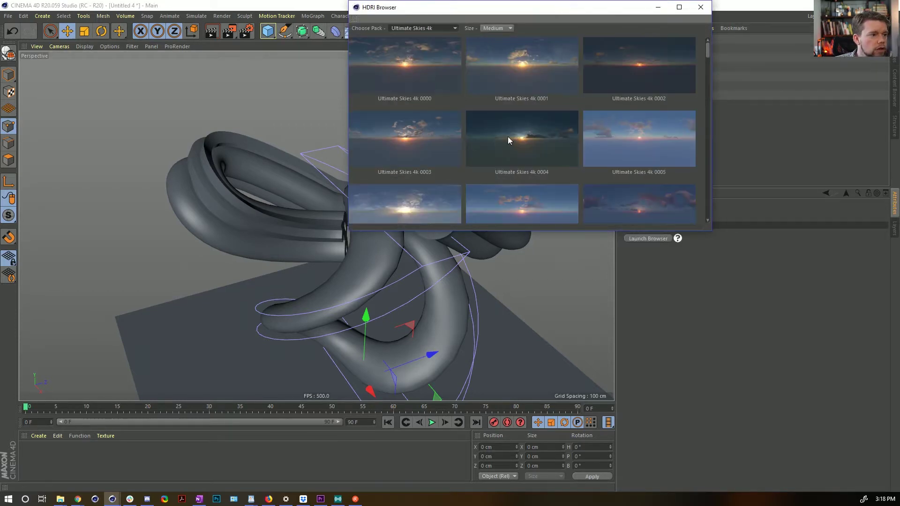
{"action": "scroll", "coordinate": [514, 138], "scroll_direction": "down", "scroll_amount": 5}
{"action": "scroll", "coordinate": [524, 149], "scroll_direction": "down", "scroll_amount": 5}
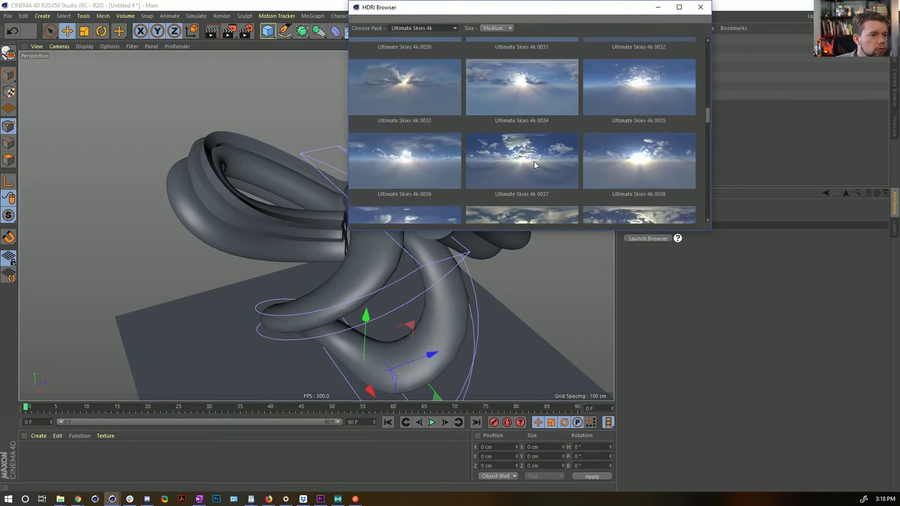
{"action": "scroll", "coordinate": [534, 164], "scroll_direction": "up", "scroll_amount": 2}
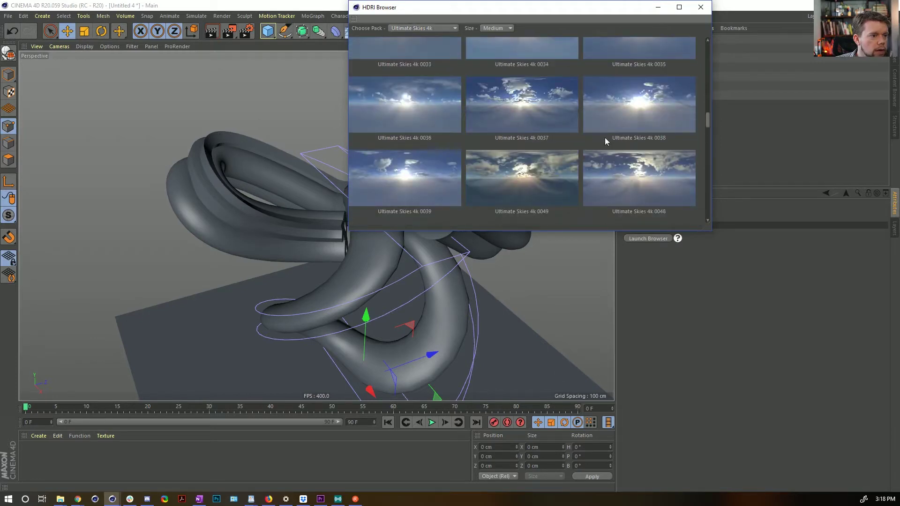
{"action": "left_click", "coordinate": [701, 7]}
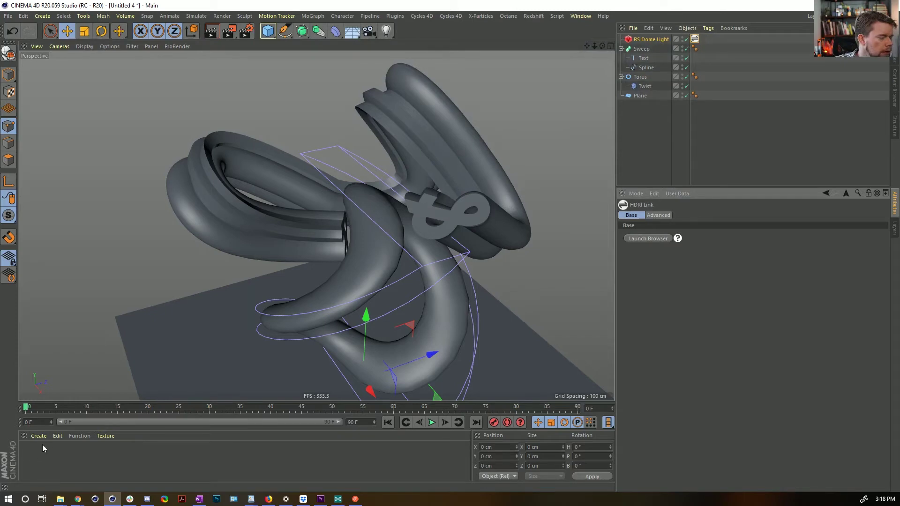
Step: Save the scene under the new name [3a]Redshiftdispersion.c4d, editing an existing file's name
{"action": "key", "text": "ctrl+s"}
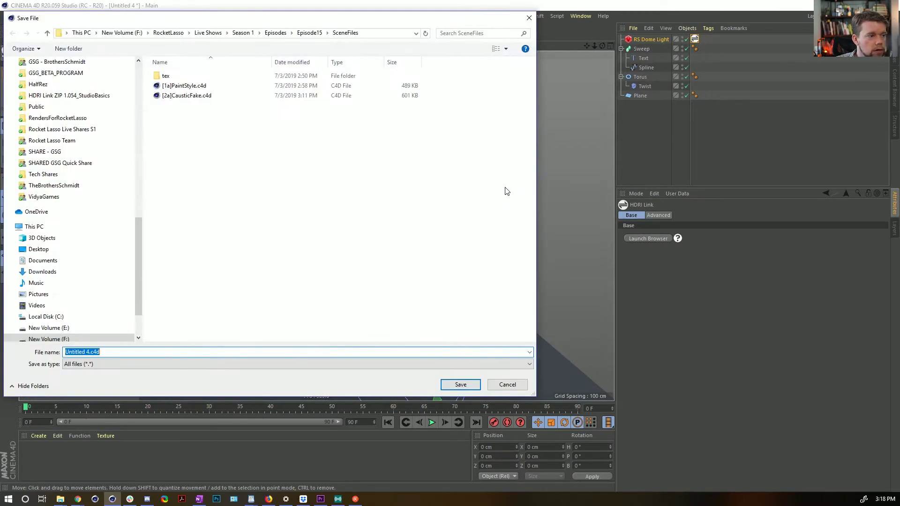
{"action": "left_click", "coordinate": [173, 95]}
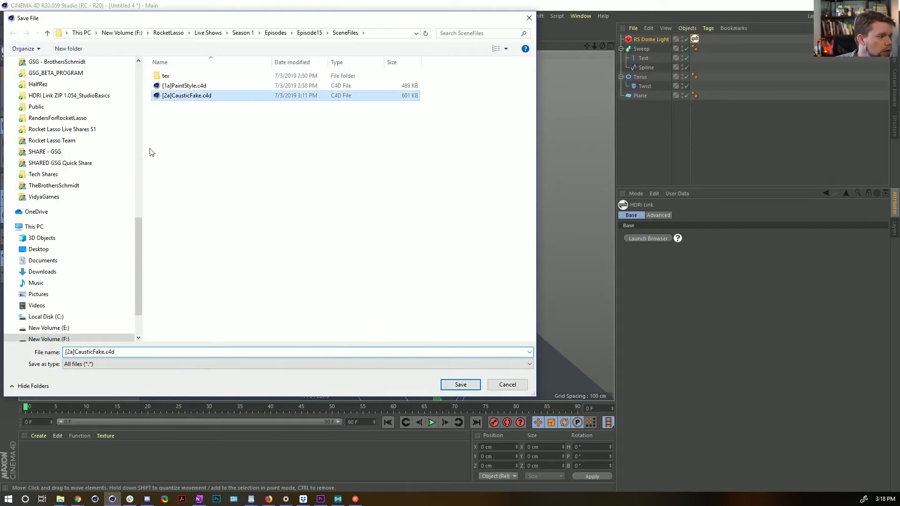
{"action": "left_click", "coordinate": [72, 352]}
{"action": "left_click", "coordinate": [67, 352]}
{"action": "key", "text": "Delete"}
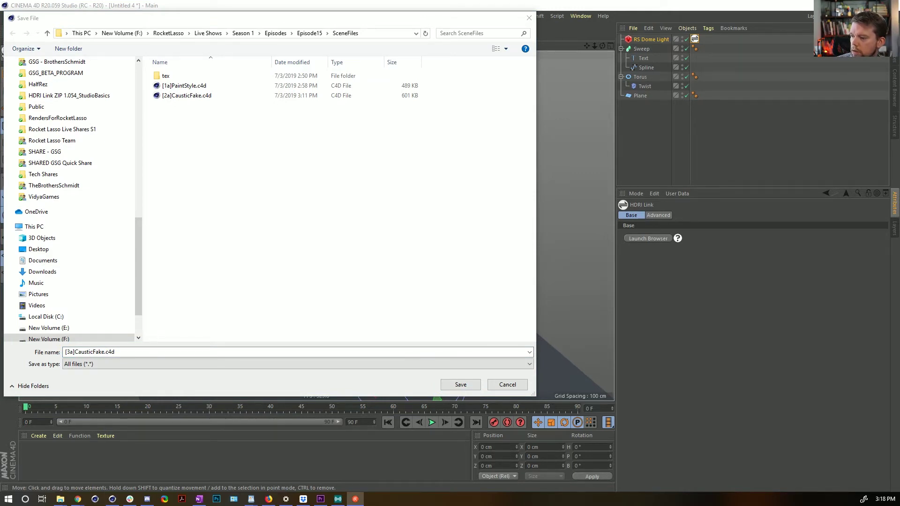
{"action": "double_click", "coordinate": [85, 352]}
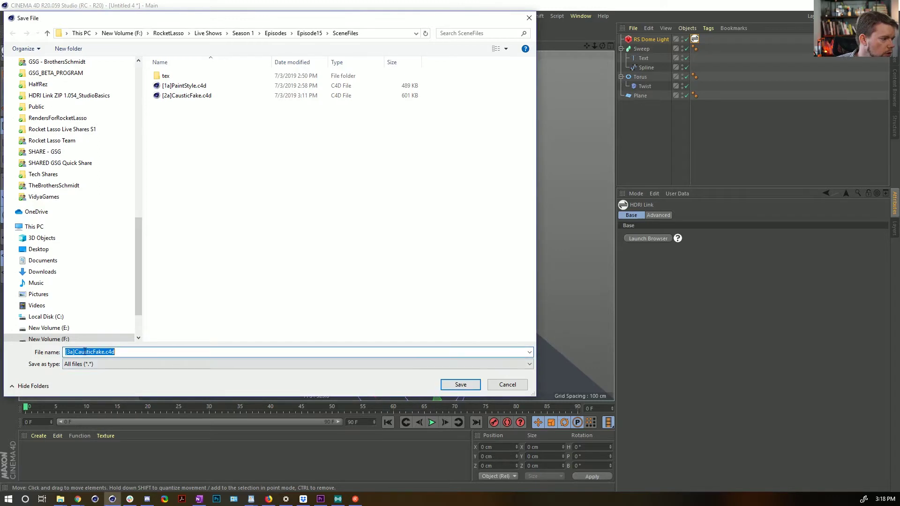
{"action": "left_click", "coordinate": [104, 352]}
{"action": "left_click_drag", "start_coordinate": [104, 352], "coordinate": [74, 351]}
{"action": "type", "text": "Red"}
{"action": "type", "text": "shiftdispersion"}
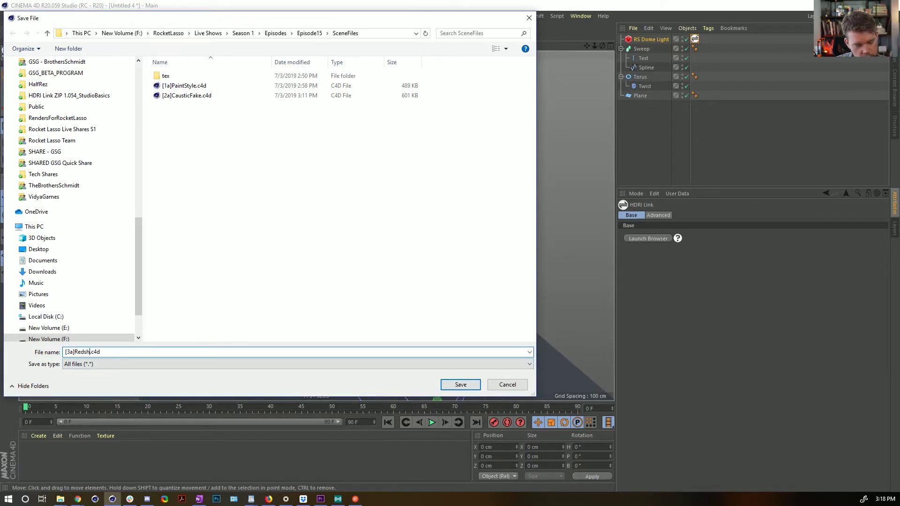
{"action": "key", "text": "Return"}
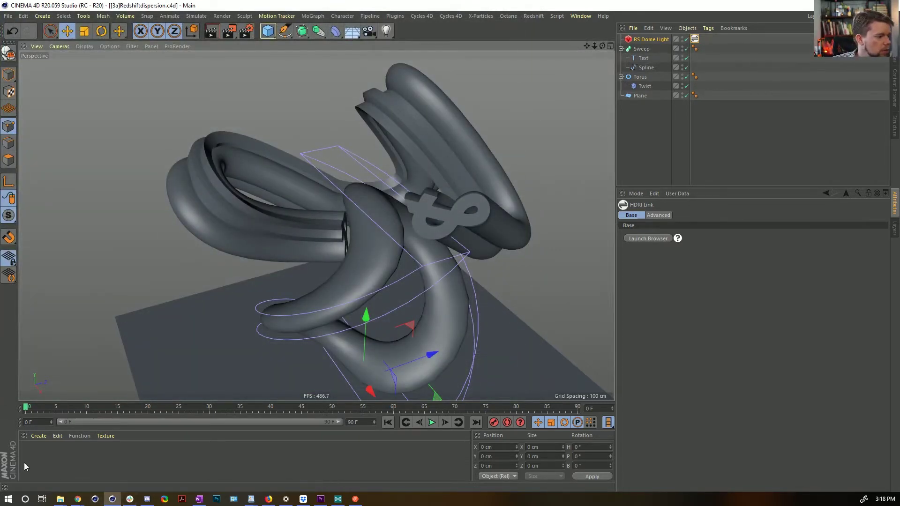
{"action": "left_click", "coordinate": [45, 438]}
Step: Create an RS Material with the Glass preset and apply it to the Sweep and Torus
{"action": "mouse_move", "coordinate": [51, 338]}
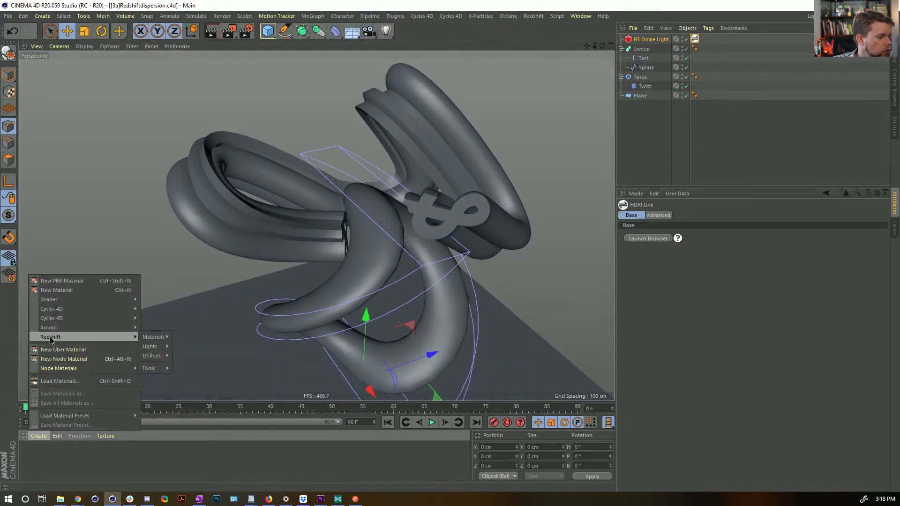
{"action": "mouse_move", "coordinate": [155, 339]}
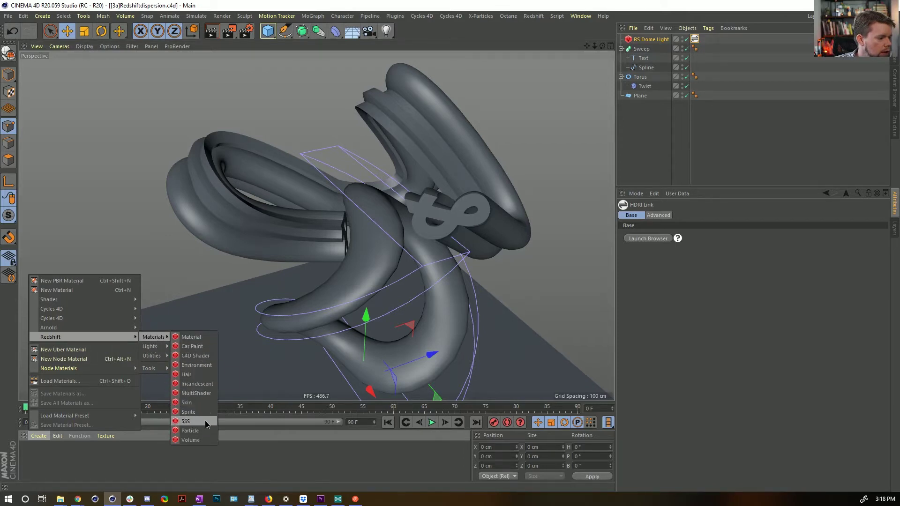
{"action": "left_click", "coordinate": [193, 337]}
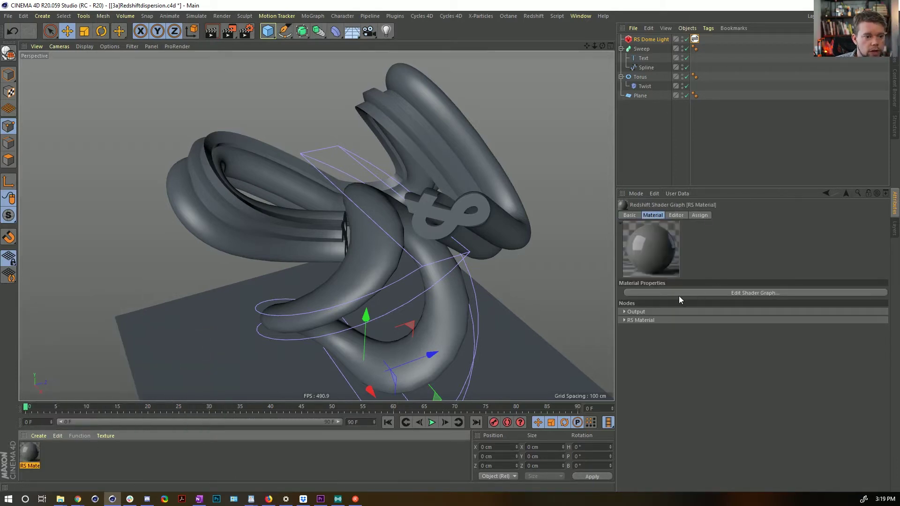
{"action": "left_click", "coordinate": [663, 319]}
{"action": "left_click", "coordinate": [674, 356]}
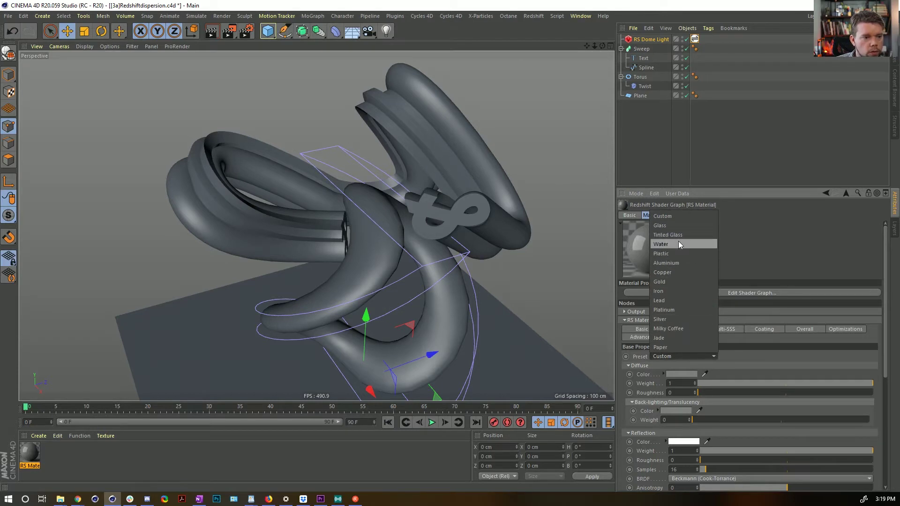
{"action": "left_click", "coordinate": [671, 225]}
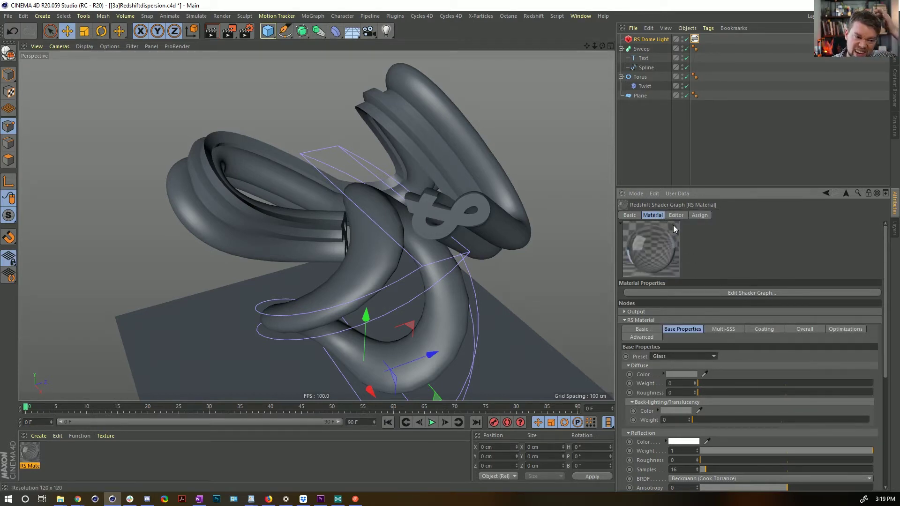
{"action": "left_click_drag", "start_coordinate": [704, 189], "coordinate": [704, 130]}
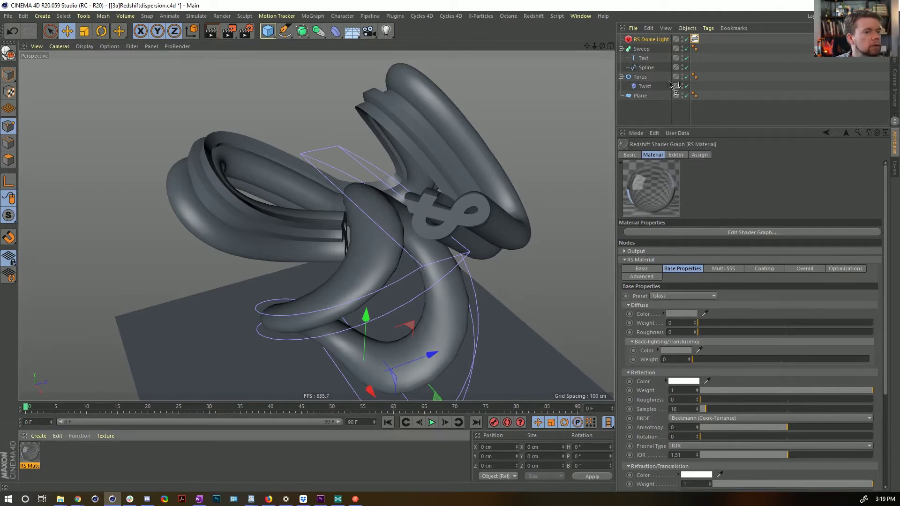
{"action": "left_click_drag", "start_coordinate": [644, 53], "coordinate": [645, 51]}
{"action": "left_click_drag", "start_coordinate": [703, 49], "coordinate": [705, 77], "text": "ctrl"}
Step: Create a second RS Material and apply it to the Plane
{"action": "left_click", "coordinate": [39, 435]}
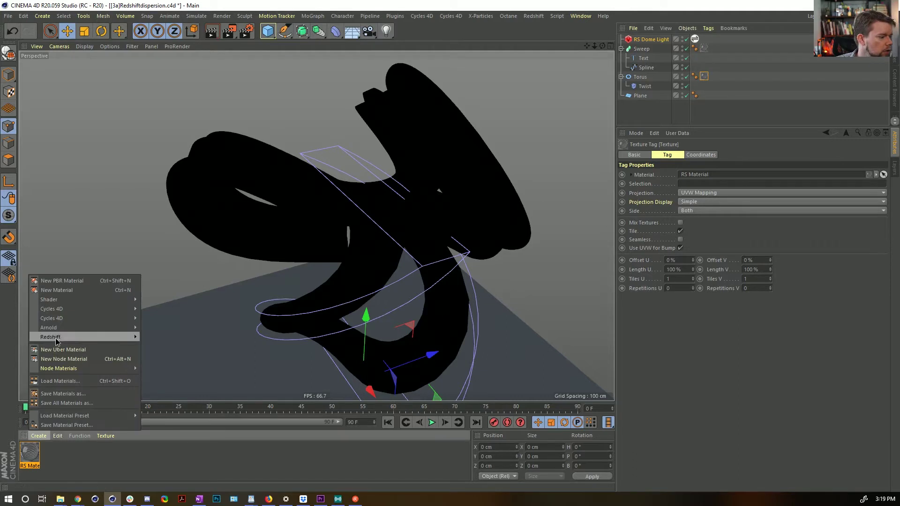
{"action": "mouse_move", "coordinate": [93, 337]}
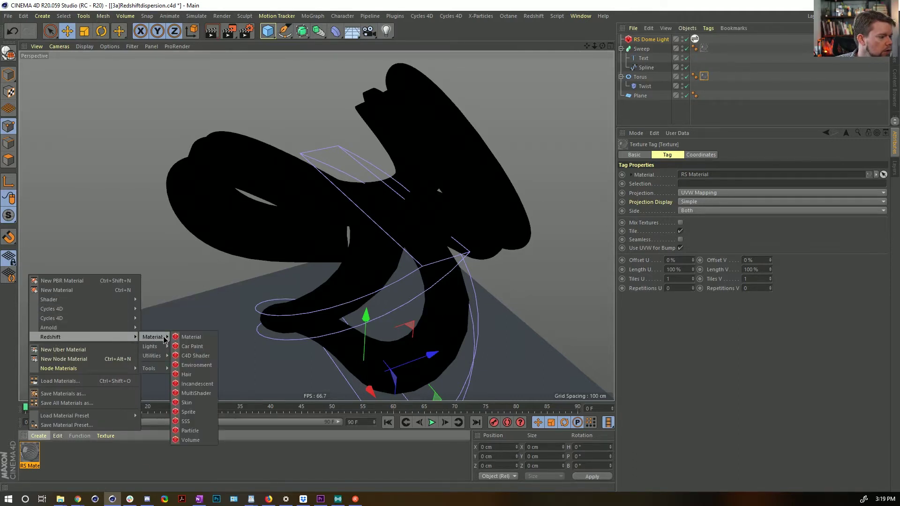
{"action": "left_click", "coordinate": [187, 338]}
{"action": "left_click_drag", "start_coordinate": [34, 457], "coordinate": [641, 96]}
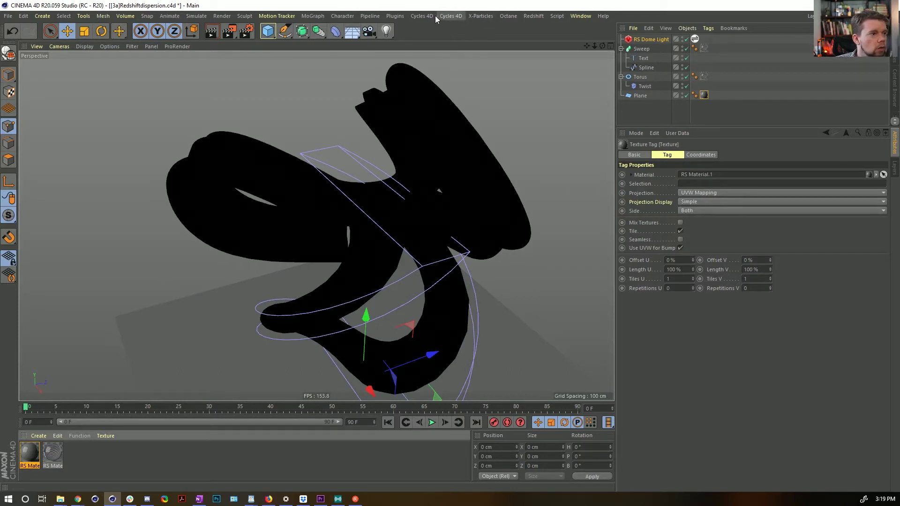
Step: Save the scene and open the Redshift RenderView, positioning its window aside
{"action": "key", "text": "ctrl+s"}
{"action": "left_click", "coordinate": [533, 16]}
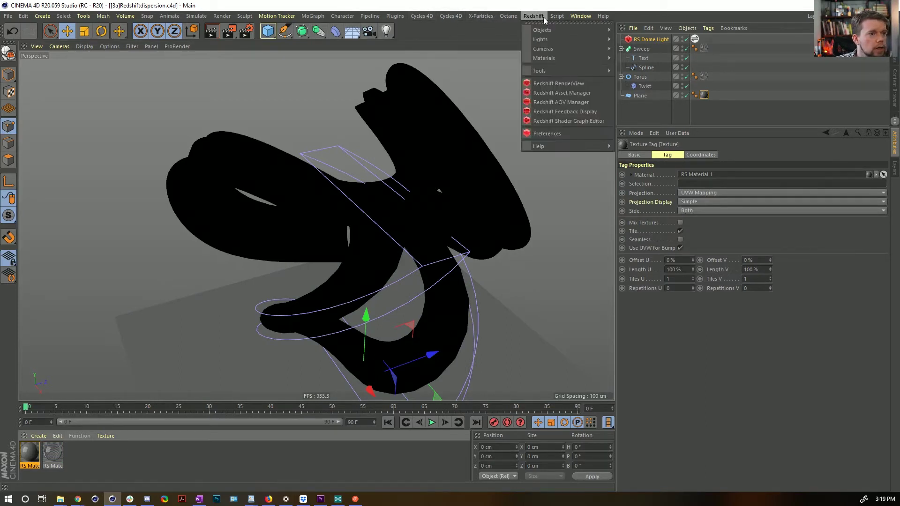
{"action": "left_click", "coordinate": [549, 85]}
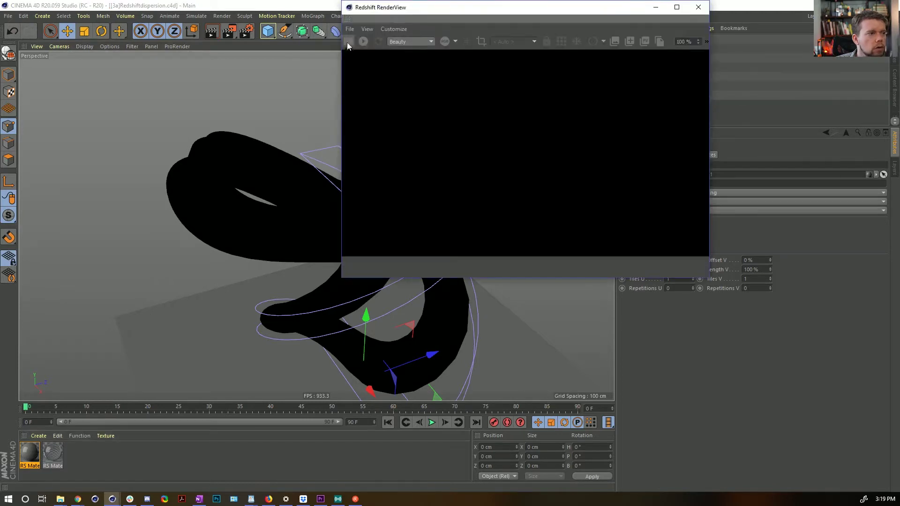
{"action": "left_click_drag", "start_coordinate": [430, 11], "coordinate": [252, 26]}
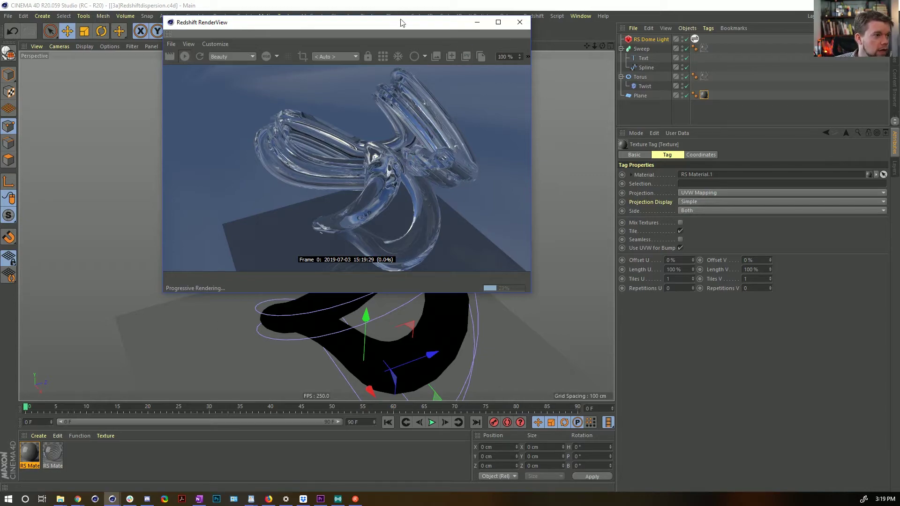
{"action": "left_click_drag", "start_coordinate": [403, 23], "coordinate": [730, 133]}
Step: Orbit, pan and zoom the viewport to preview the glass tubes in the progressive render
{"action": "left_click_drag", "start_coordinate": [423, 220], "coordinate": [438, 218], "text": "alt"}
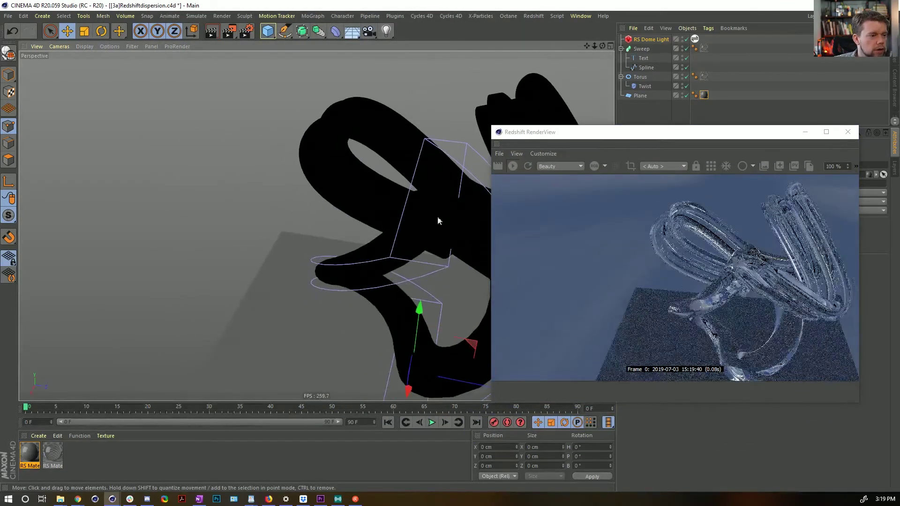
{"action": "middle_click_drag", "start_coordinate": [438, 218], "coordinate": [316, 225], "text": "alt"}
{"action": "left_click_drag", "start_coordinate": [315, 225], "coordinate": [288, 220], "text": "alt"}
{"action": "right_click_drag", "start_coordinate": [358, 243], "coordinate": [390, 230], "text": "alt"}
{"action": "middle_click_drag", "start_coordinate": [390, 229], "coordinate": [315, 226], "text": "alt"}
{"action": "mouse_move", "coordinate": [315, 227]}
{"action": "left_mouse_down", "text": "alt"}
{"action": "mouse_move", "coordinate": [312, 237]}
{"action": "mouse_move", "coordinate": [322, 239]}
{"action": "left_mouse_up", "text": "alt"}
{"action": "right_click_drag", "start_coordinate": [322, 239], "coordinate": [350, 229], "text": "alt"}
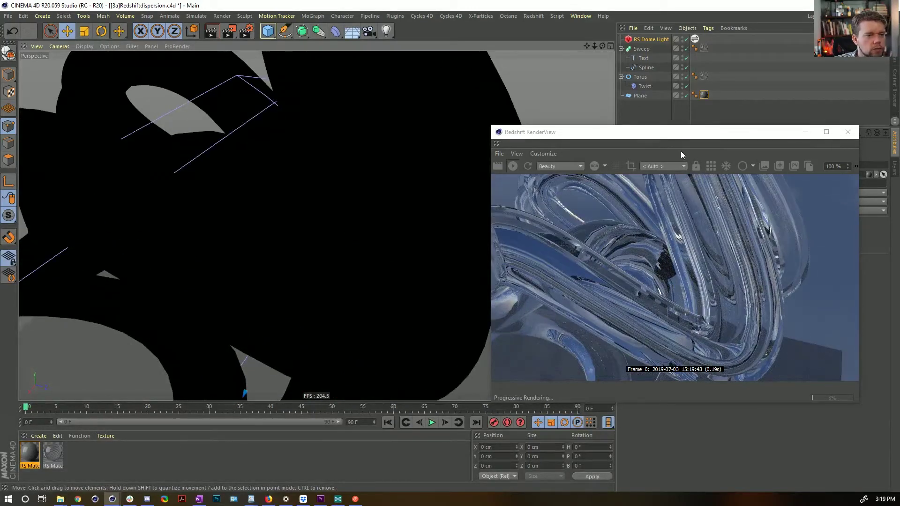
{"action": "left_click_drag", "start_coordinate": [680, 151], "coordinate": [371, 104]}
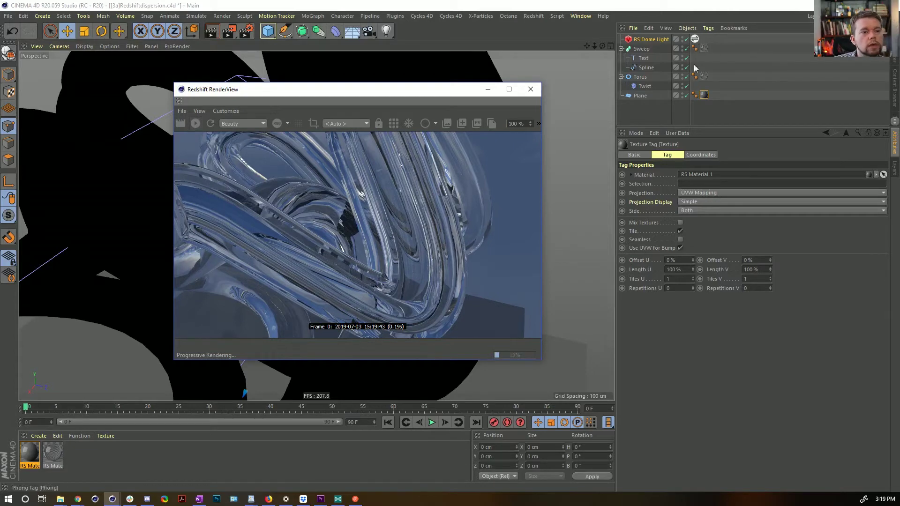
{"action": "left_click", "coordinate": [53, 452]}
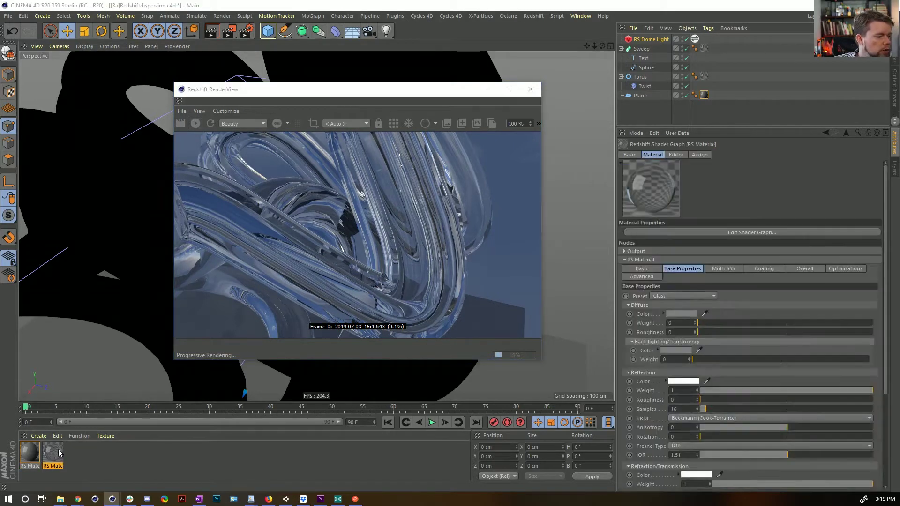
Step: Open the glass material in the Material Editor and raise Dispersion from 2.1 to 10.22
{"action": "left_click_drag", "start_coordinate": [679, 29], "coordinate": [452, 88]}
{"action": "left_click", "coordinate": [335, 150]}
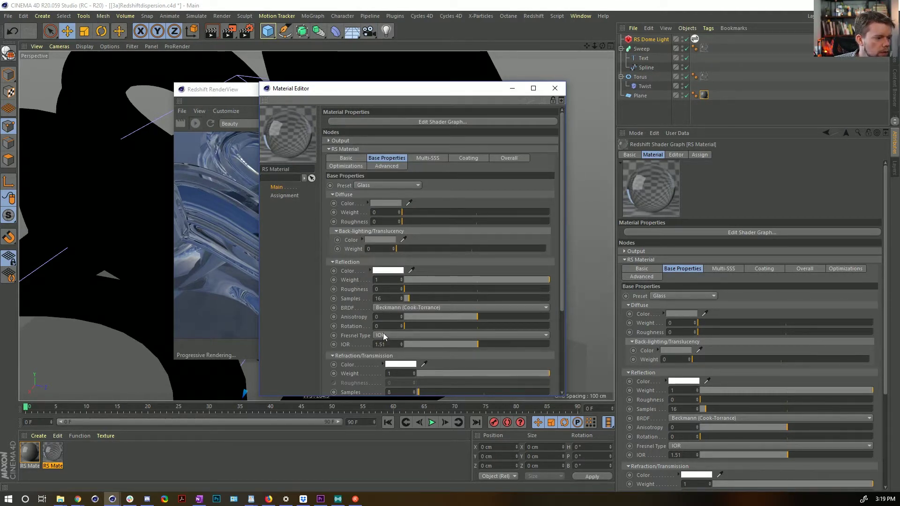
{"action": "scroll", "coordinate": [384, 332], "scroll_direction": "down", "scroll_amount": 5}
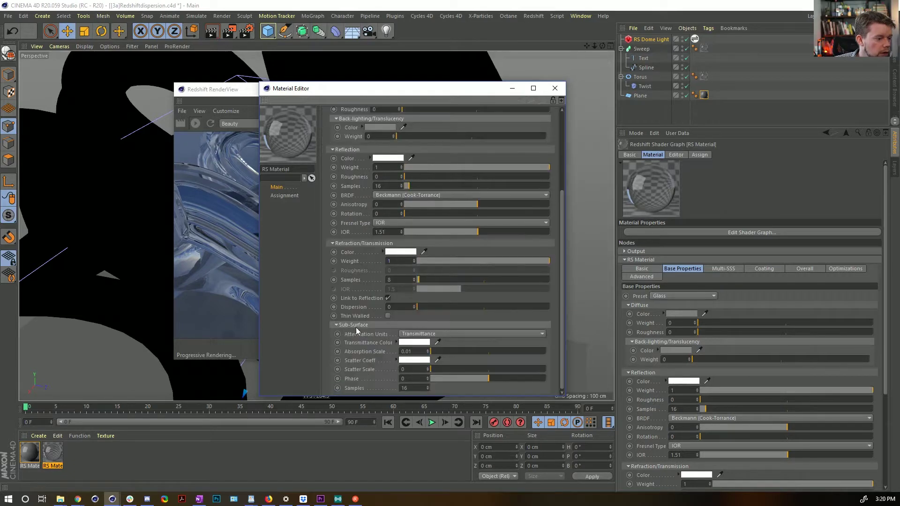
{"action": "double_click", "coordinate": [430, 89]}
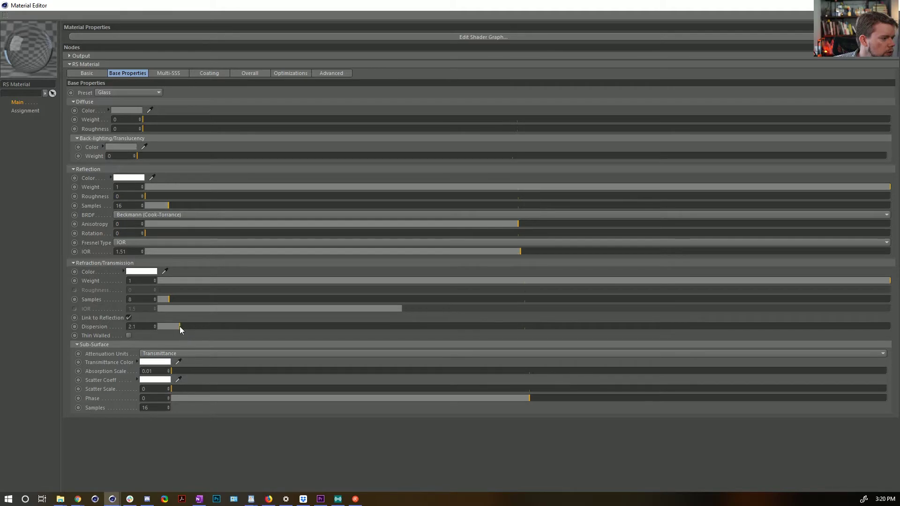
{"action": "left_click_drag", "start_coordinate": [247, 328], "coordinate": [265, 326]}
{"action": "double_click", "coordinate": [241, 12]}
{"action": "left_click_drag", "start_coordinate": [316, 122], "coordinate": [622, 21]}
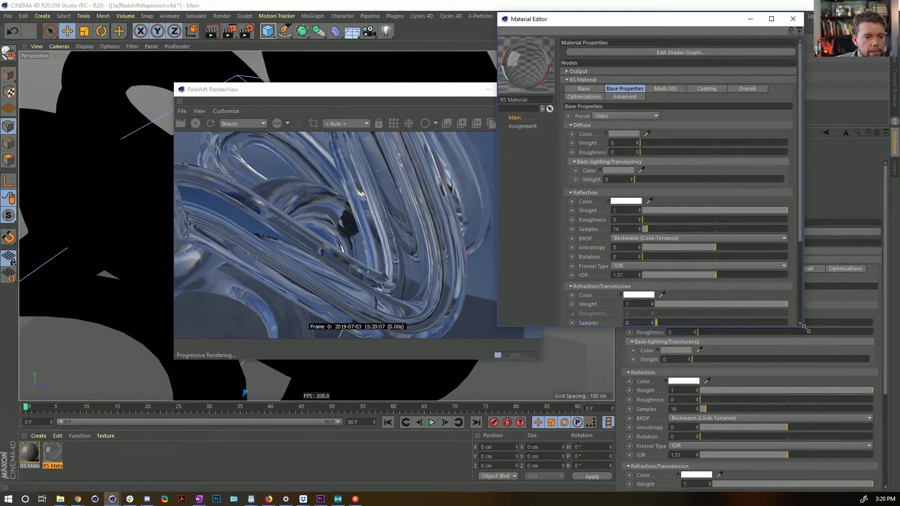
Step: Sweep the Refraction Dispersion slider through 70 and 30, settling low around 0.14
{"action": "left_click_drag", "start_coordinate": [808, 328], "coordinate": [873, 488]}
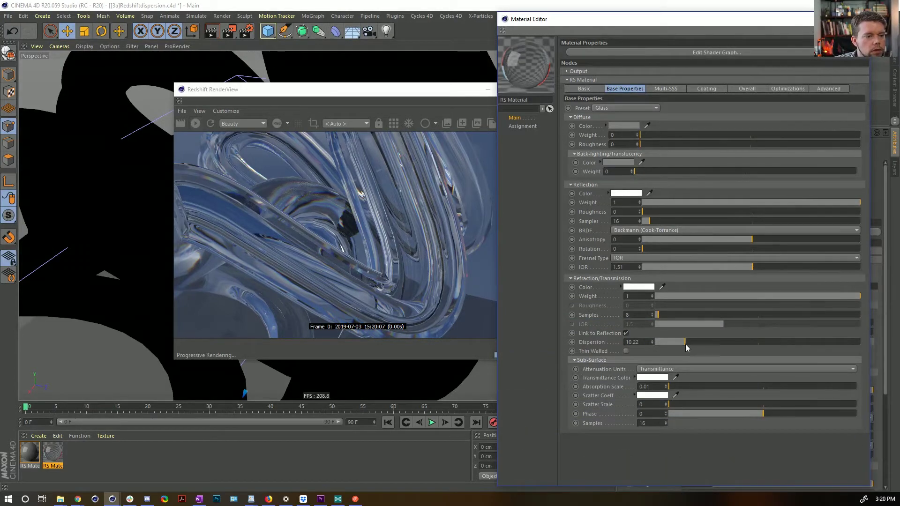
{"action": "left_click_drag", "start_coordinate": [685, 342], "coordinate": [862, 345]}
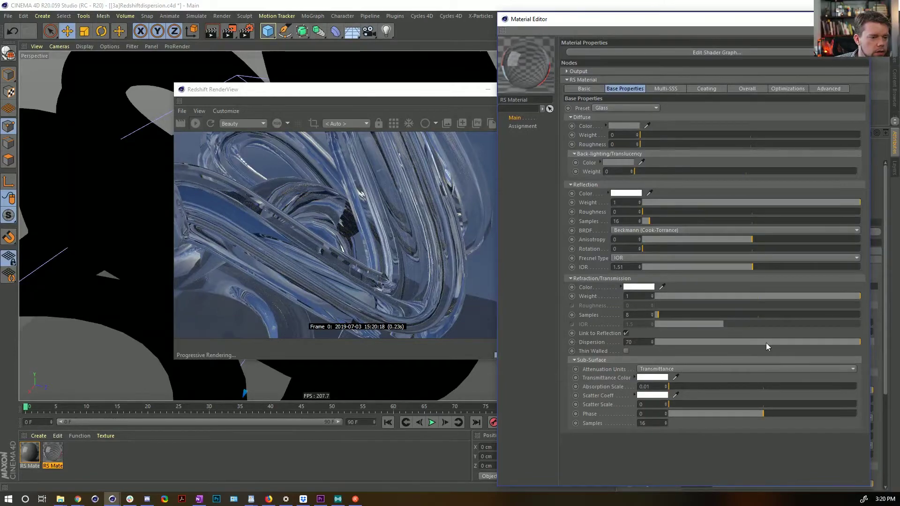
{"action": "left_click_drag", "start_coordinate": [768, 342], "coordinate": [677, 343]}
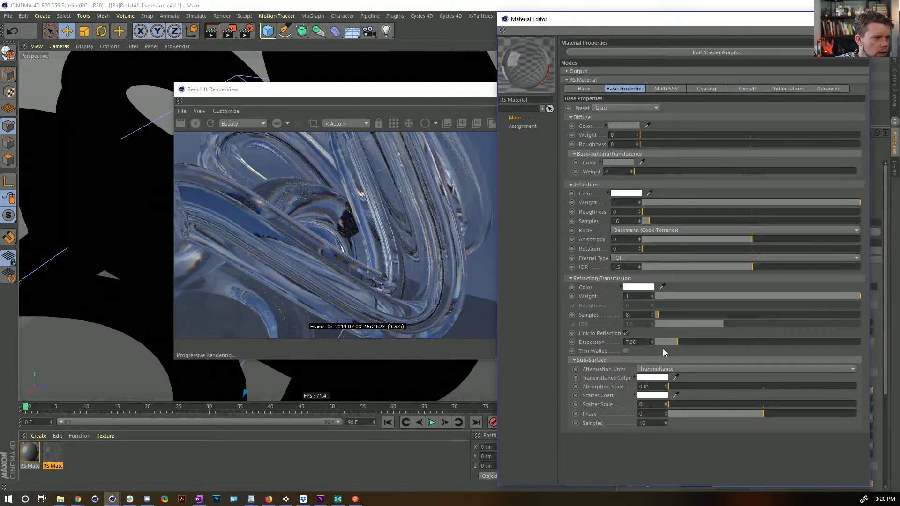
{"action": "left_click", "coordinate": [656, 342]}
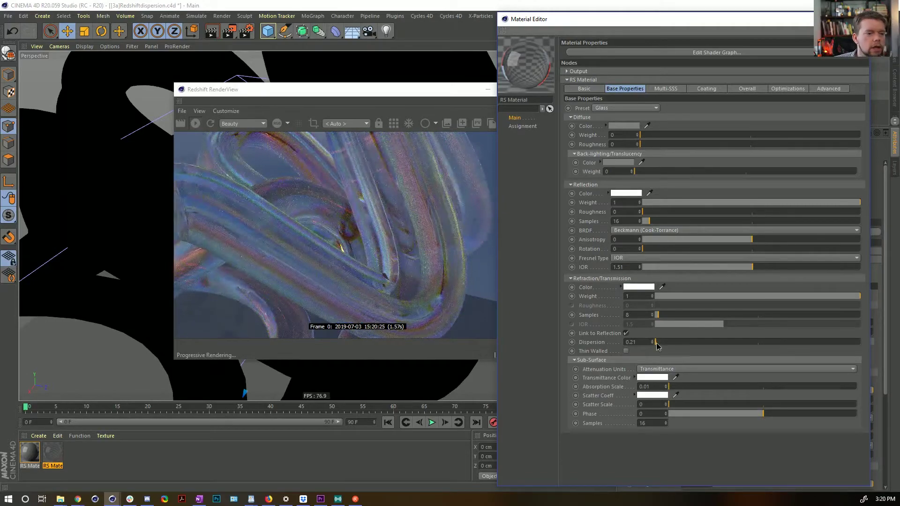
{"action": "mouse_move", "coordinate": [657, 346]}
{"action": "left_mouse_down"}
{"action": "mouse_move", "coordinate": [668, 343]}
{"action": "mouse_move", "coordinate": [655, 346]}
{"action": "left_mouse_up"}
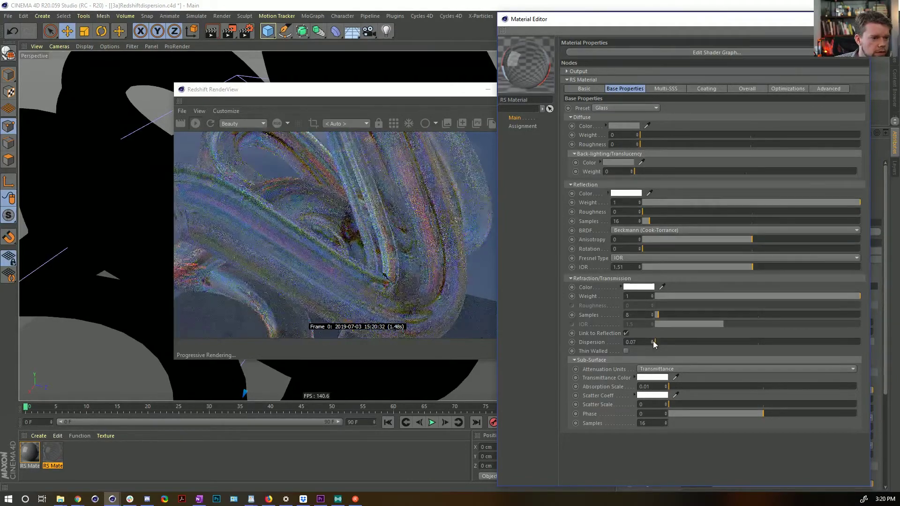
Step: Toggle Thin Walled on and off, and nudge Dispersion up slightly
{"action": "left_click", "coordinate": [626, 352]}
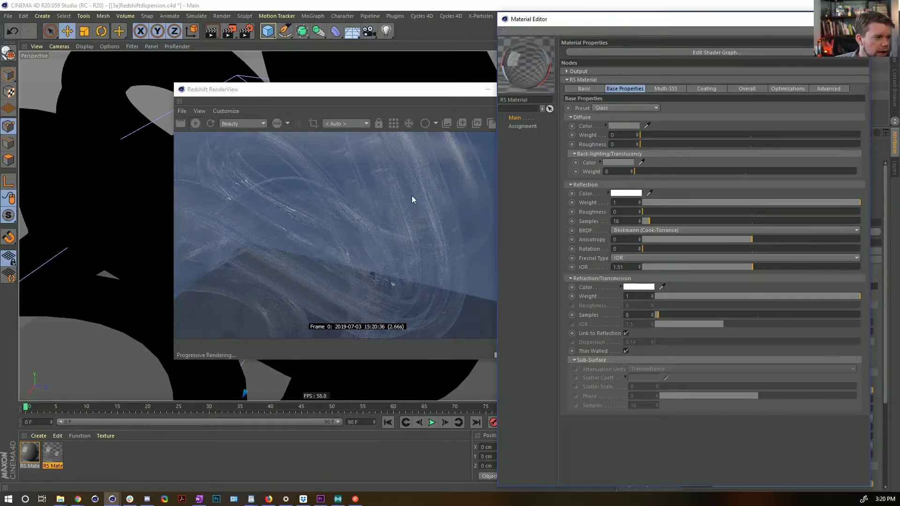
{"action": "left_click", "coordinate": [626, 352]}
{"action": "left_click_drag", "start_coordinate": [657, 342], "coordinate": [659, 340]}
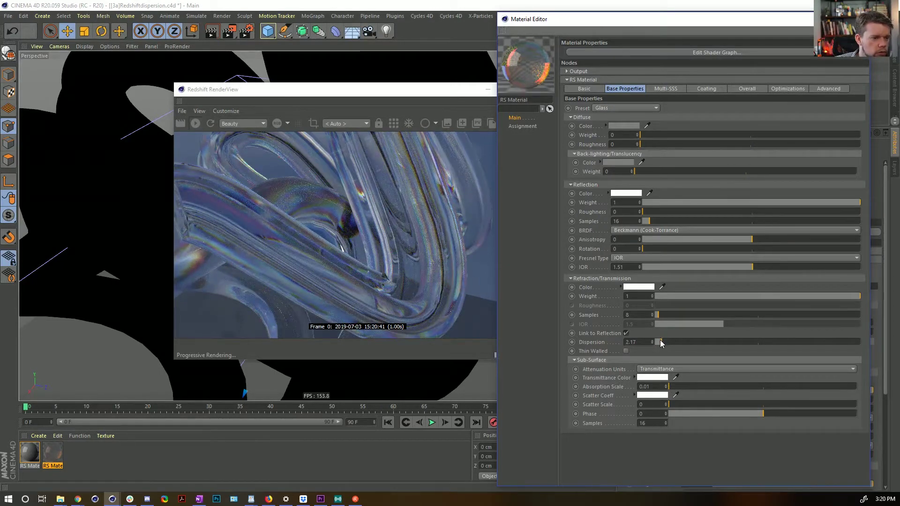
Step: Uncheck Link to Reflection, set refraction IOR 2.5 and Dispersion 0.7, then orbit to review
{"action": "left_click", "coordinate": [627, 334]}
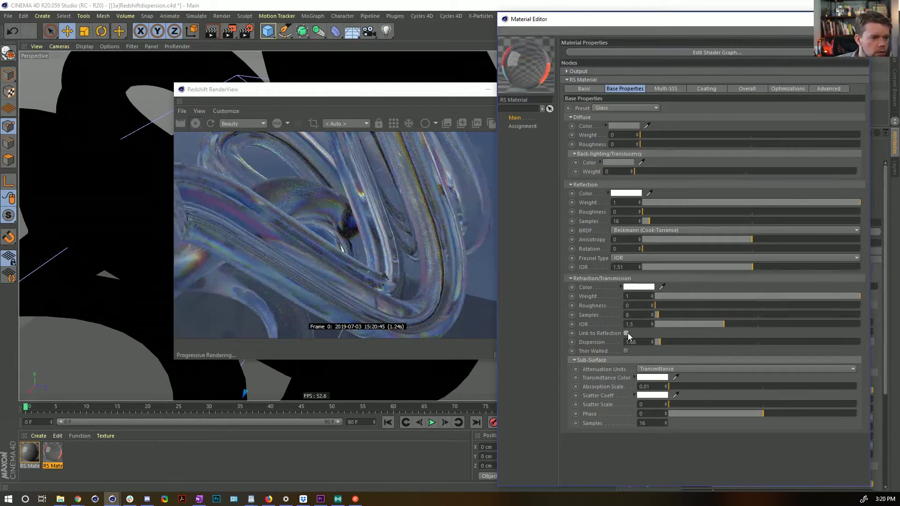
{"action": "left_click_drag", "start_coordinate": [673, 324], "coordinate": [865, 328]}
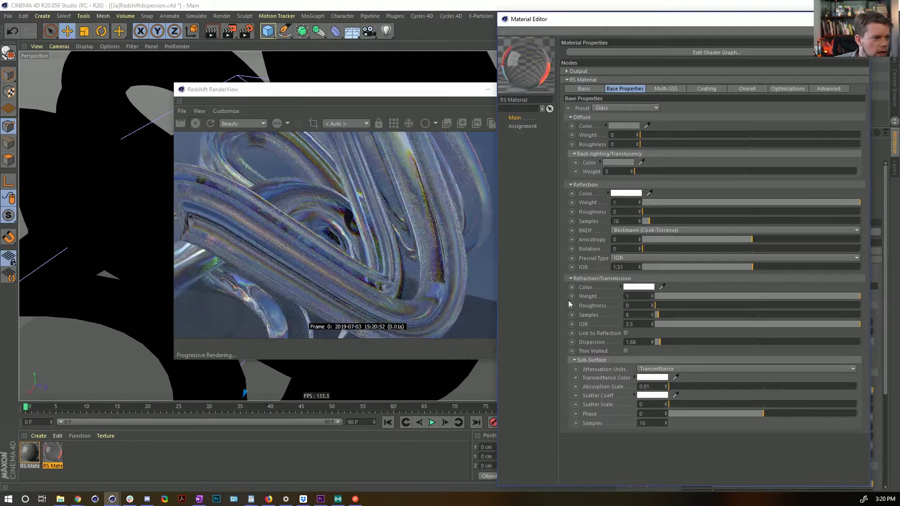
{"action": "left_click_drag", "start_coordinate": [669, 346], "coordinate": [656, 347]}
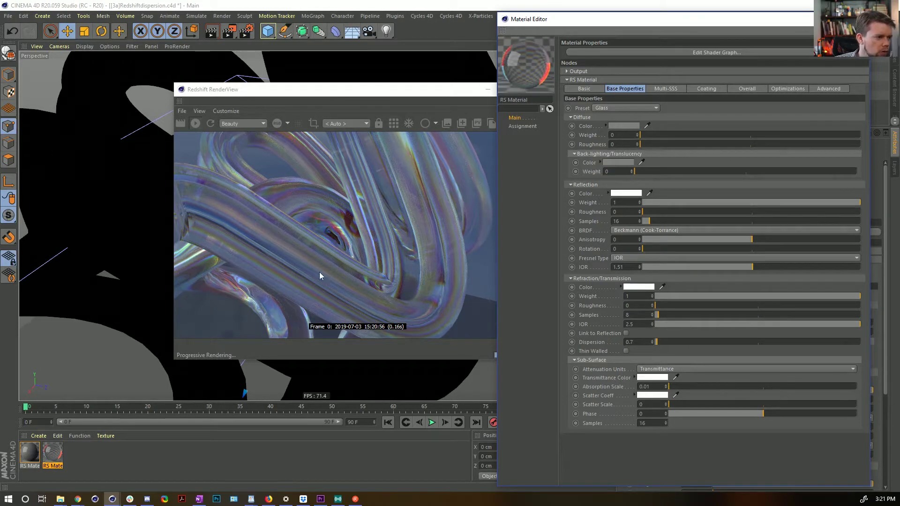
{"action": "right_click_drag", "start_coordinate": [153, 216], "coordinate": [124, 227], "text": "alt"}
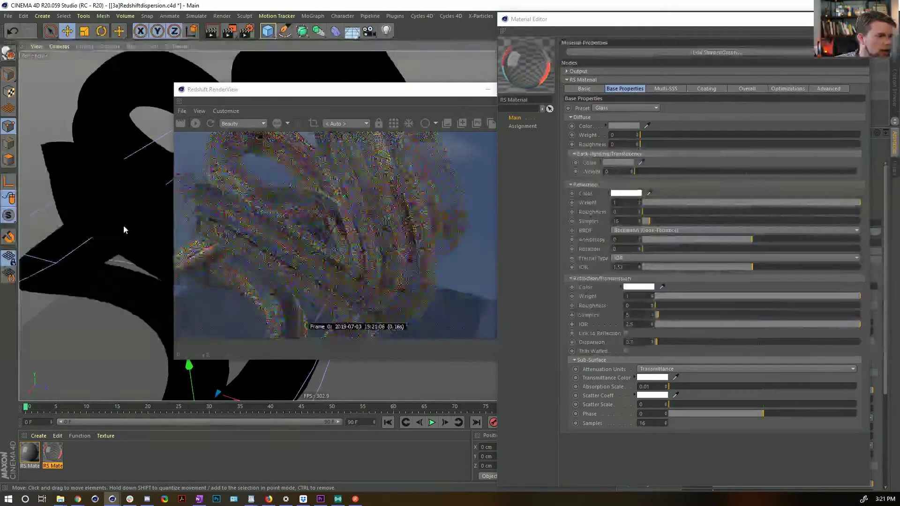
{"action": "left_click_drag", "start_coordinate": [123, 230], "coordinate": [211, 214], "text": "alt"}
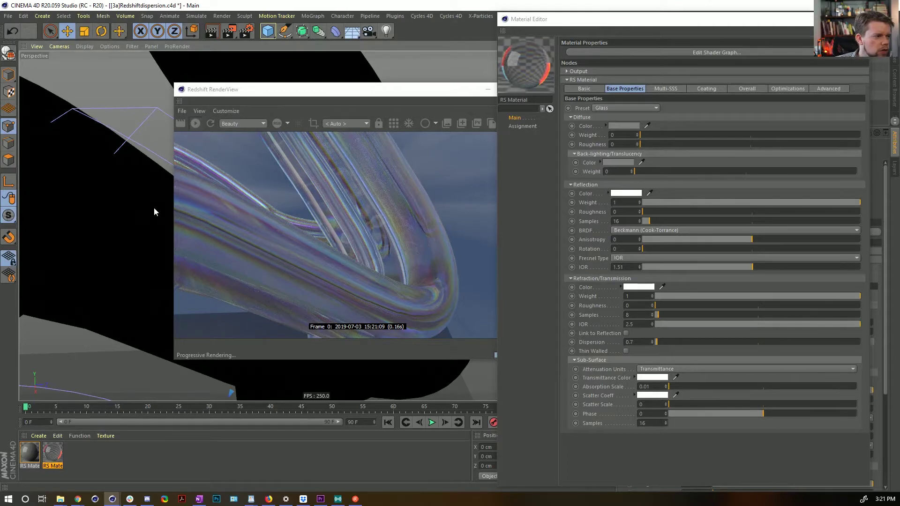
{"action": "left_click_drag", "start_coordinate": [117, 221], "coordinate": [75, 245], "text": "alt"}
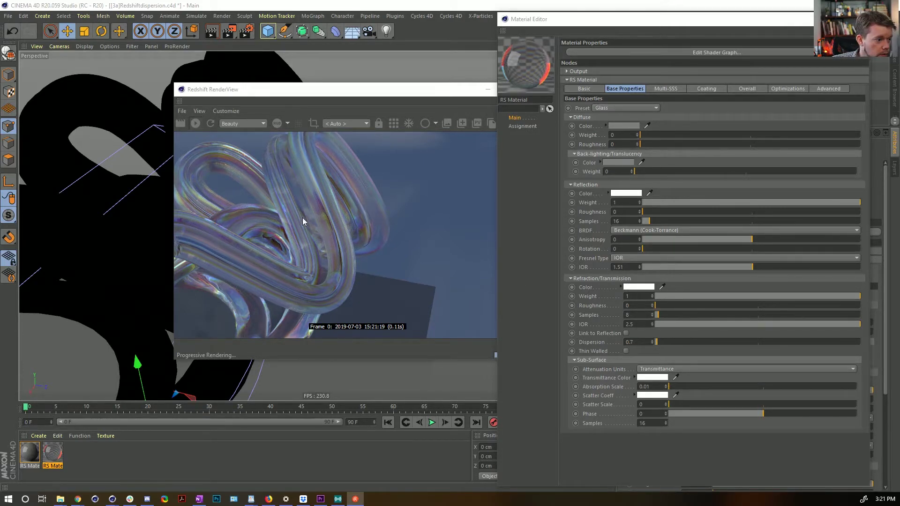
Step: Enter Dispersion values 0.01 and 0.001, finally committing 0.1
{"action": "left_click_drag", "start_coordinate": [648, 344], "coordinate": [630, 344]}
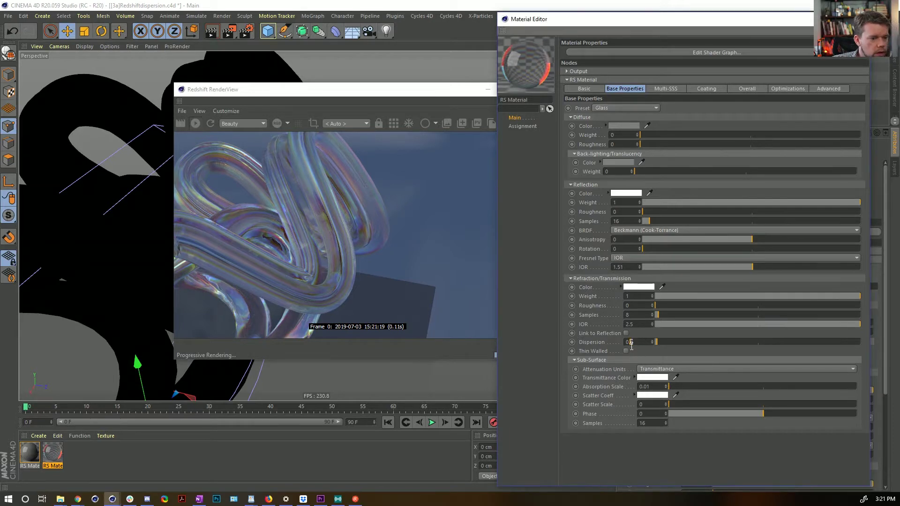
{"action": "type", "text": "1"}
{"action": "key", "text": "Return"}
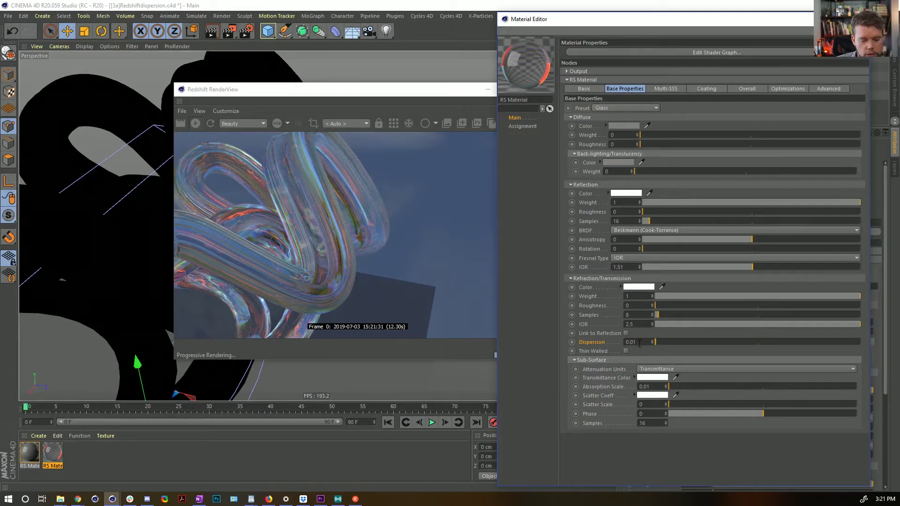
{"action": "type", "text": "0"}
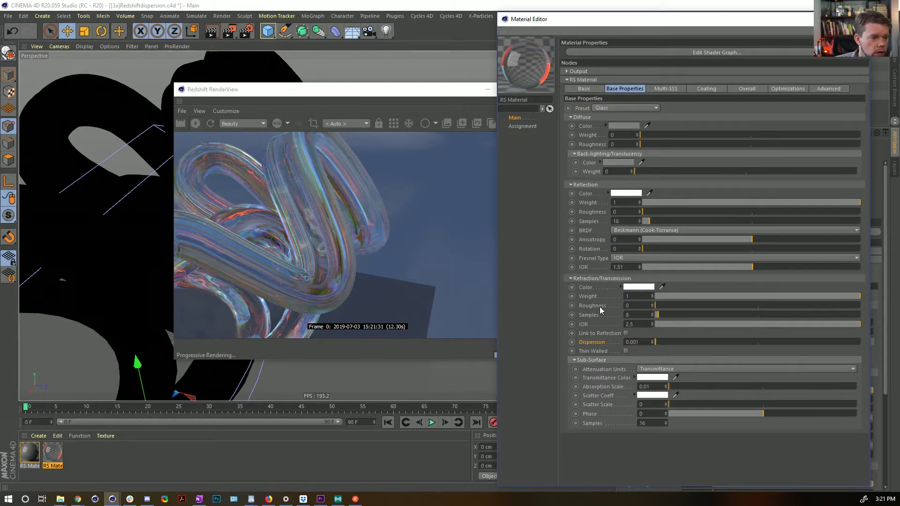
{"action": "left_click", "coordinate": [600, 307]}
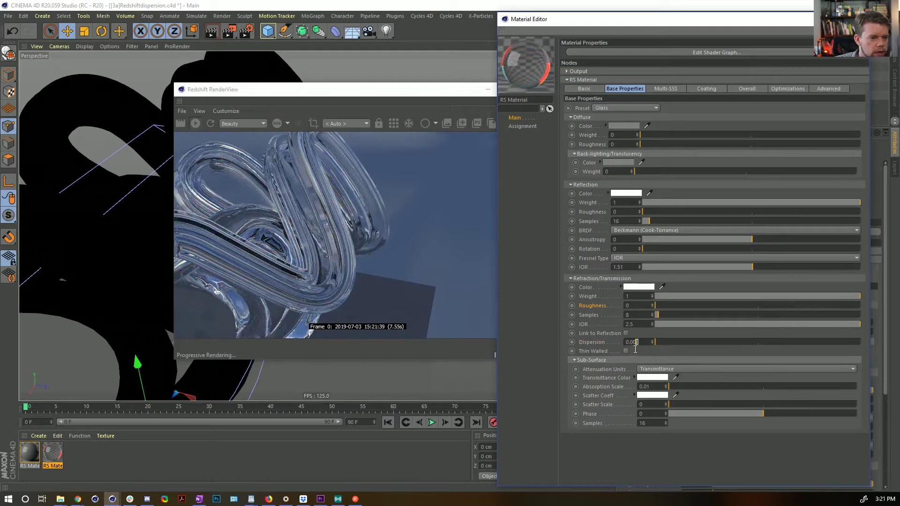
{"action": "left_click", "coordinate": [591, 343]}
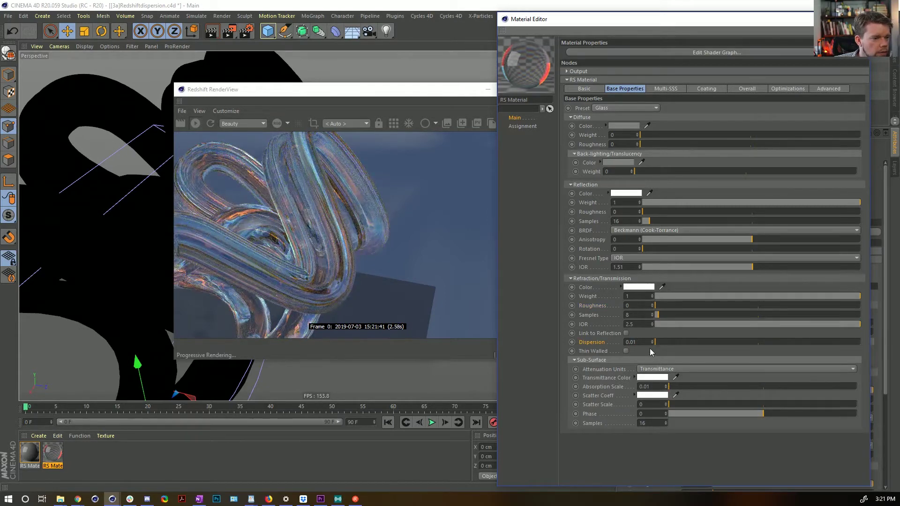
{"action": "type", "text": "1"}
{"action": "left_click", "coordinate": [595, 344]}
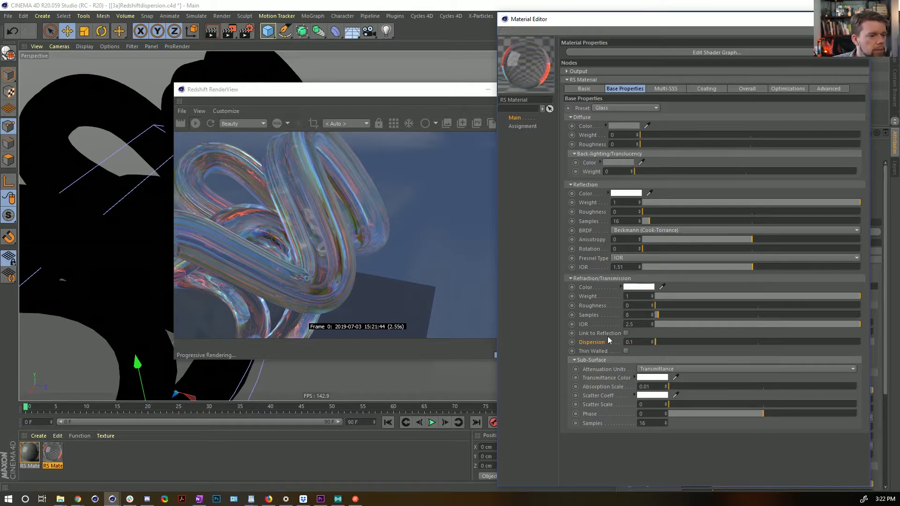
Step: Open the glass material's shader graph and add an RS Noise node found by searching 'noise'
{"action": "left_click", "coordinate": [698, 52]}
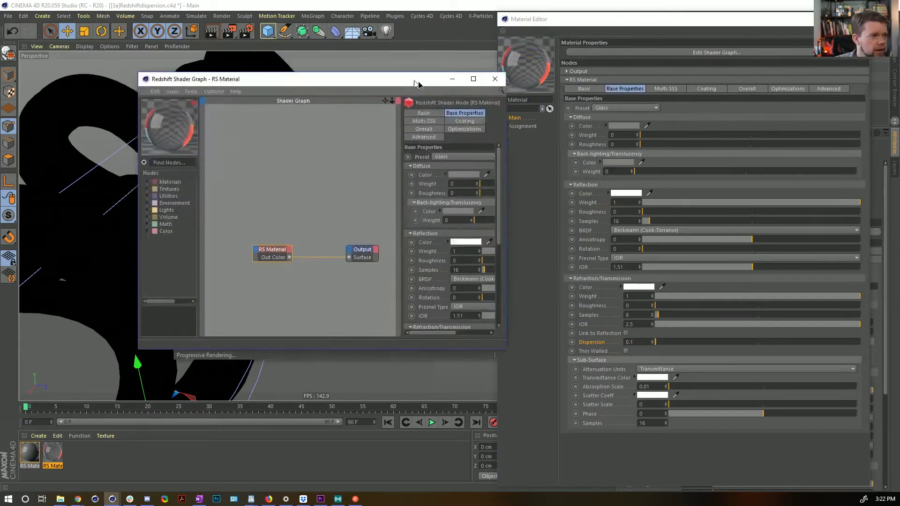
{"action": "left_click_drag", "start_coordinate": [417, 83], "coordinate": [649, 68]}
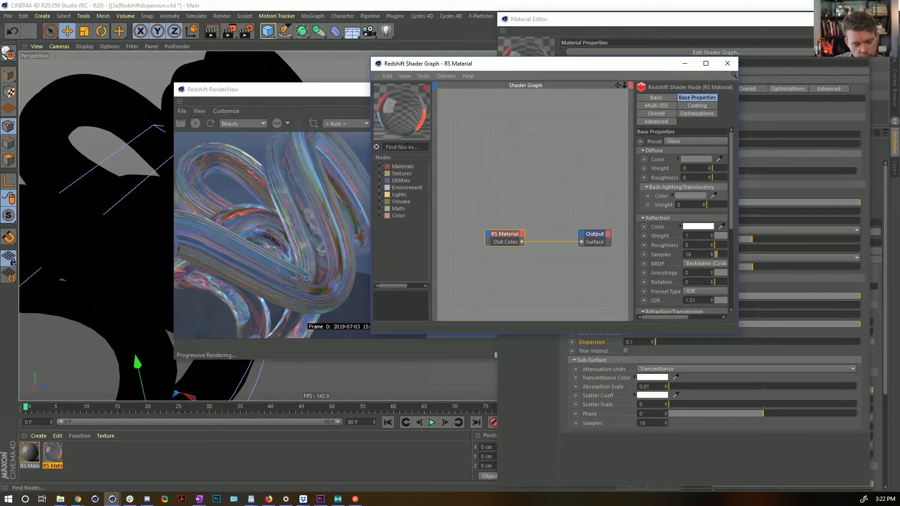
{"action": "type", "text": "noise"}
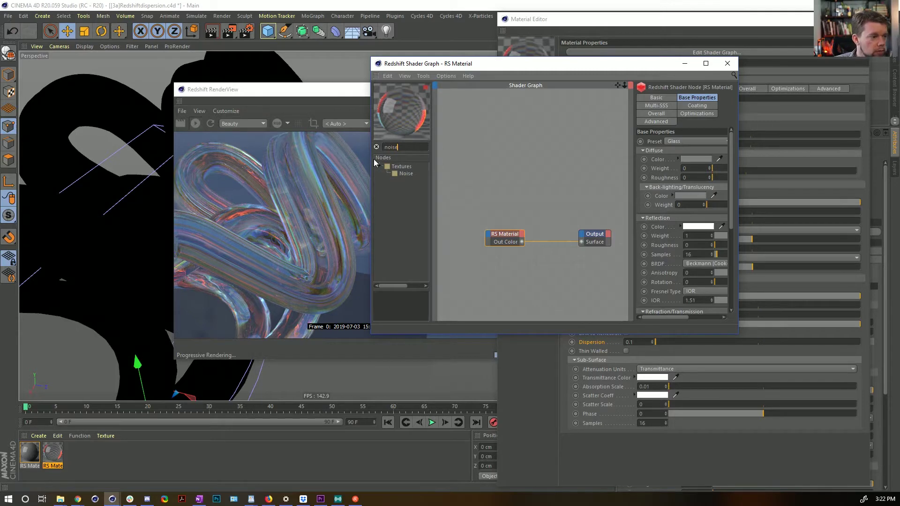
{"action": "left_click_drag", "start_coordinate": [402, 173], "coordinate": [491, 186]}
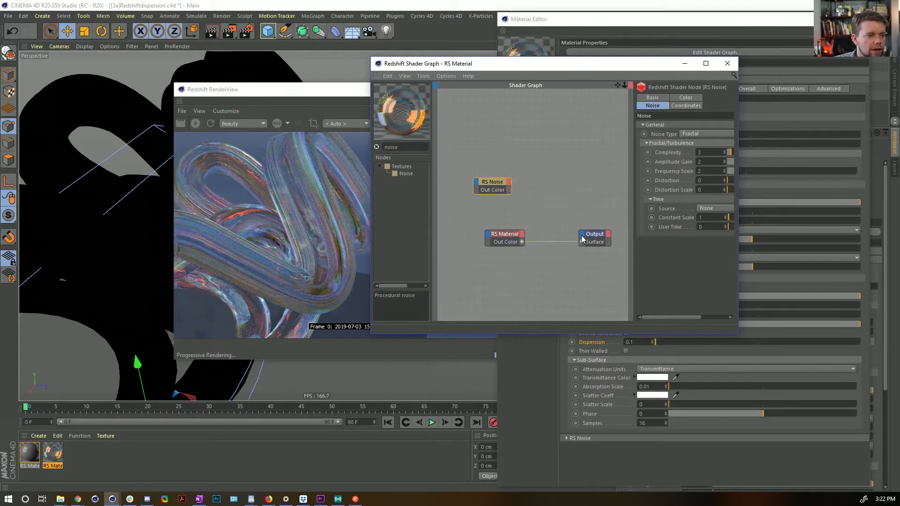
Step: Expose the Refr Abbe input from Refraction/Transmission on the RS Material node
{"action": "left_click", "coordinate": [489, 238]}
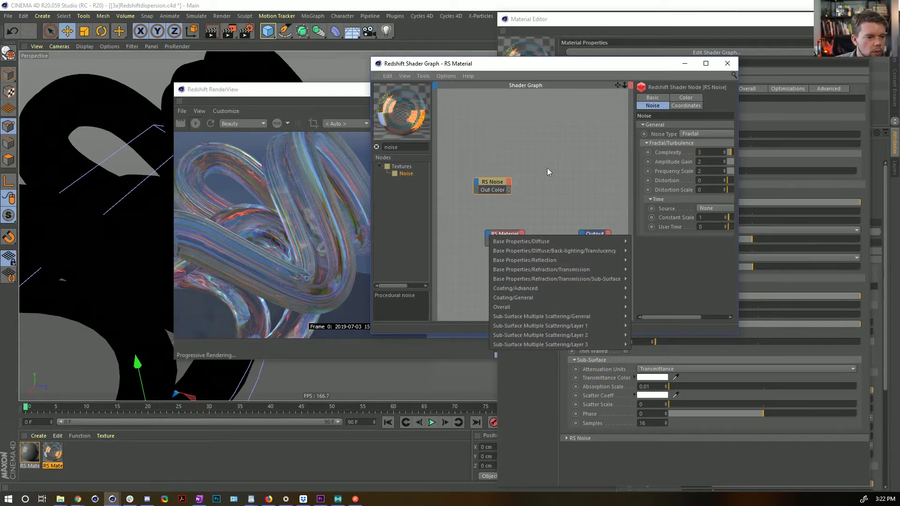
{"action": "left_click", "coordinate": [568, 117]}
{"action": "left_click_drag", "start_coordinate": [607, 66], "coordinate": [368, 50]}
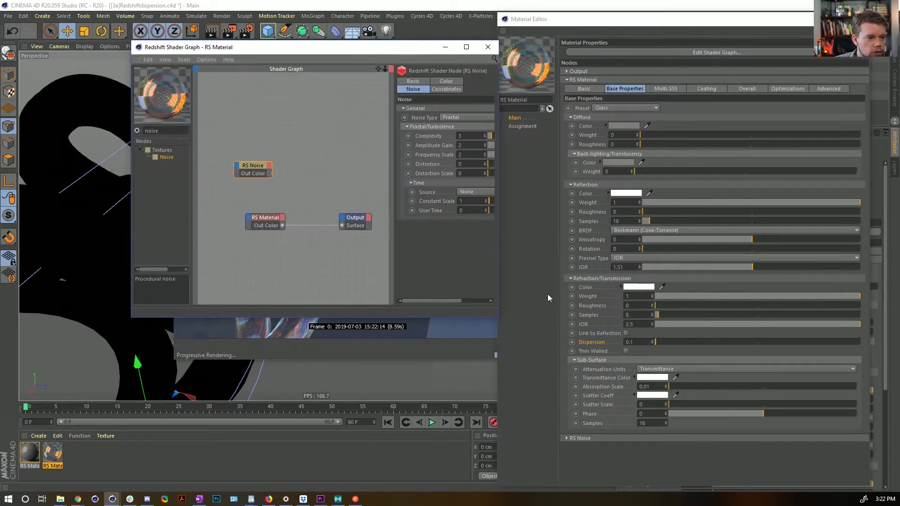
{"action": "left_click", "coordinate": [248, 217]}
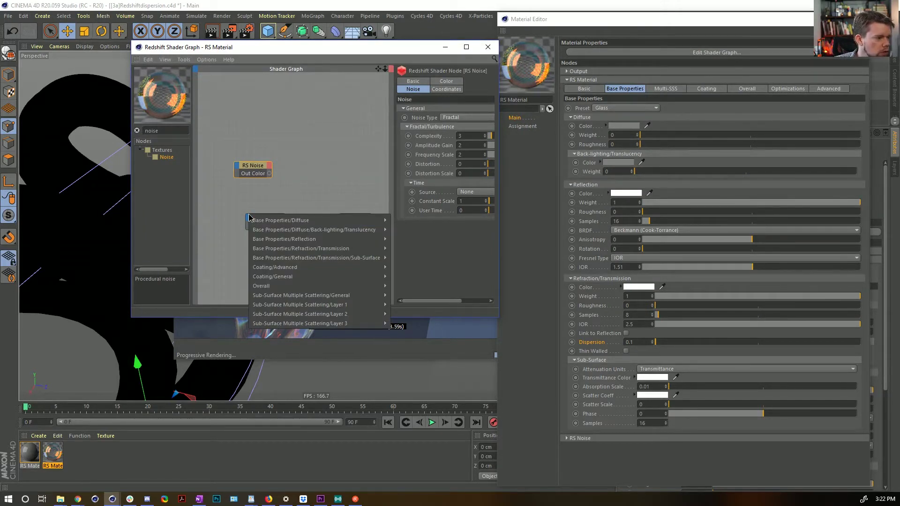
{"action": "mouse_move", "coordinate": [301, 252]}
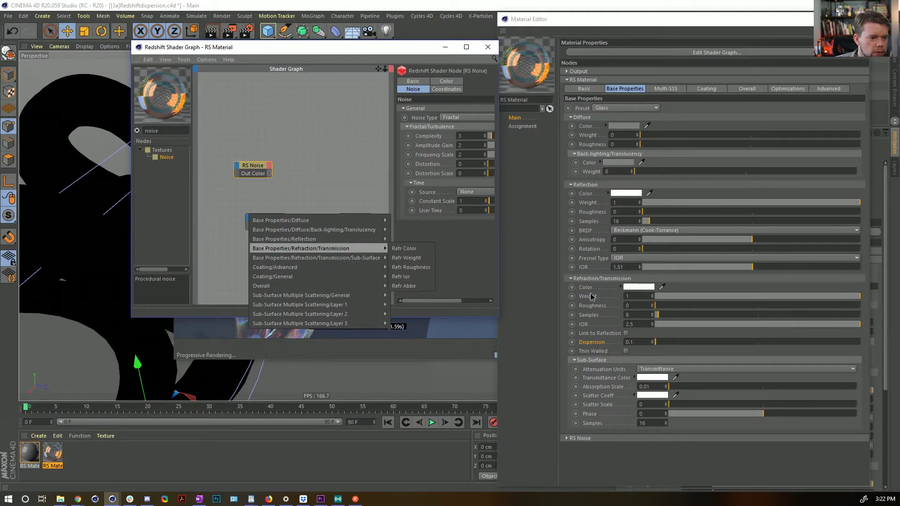
{"action": "left_click", "coordinate": [411, 286]}
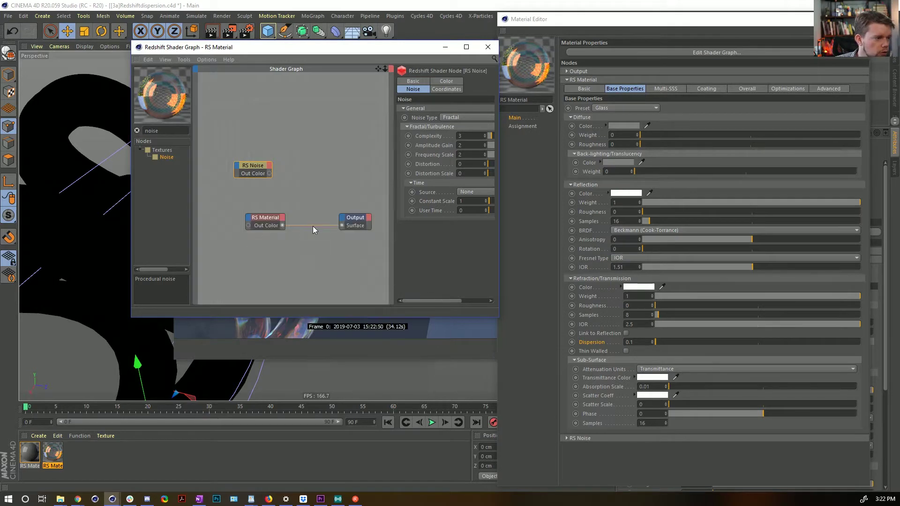
Step: Bring the Dispersion parameter into the graph and wire RS Noise Out Color into Refr Abbe
{"action": "left_click_drag", "start_coordinate": [249, 225], "coordinate": [270, 177]}
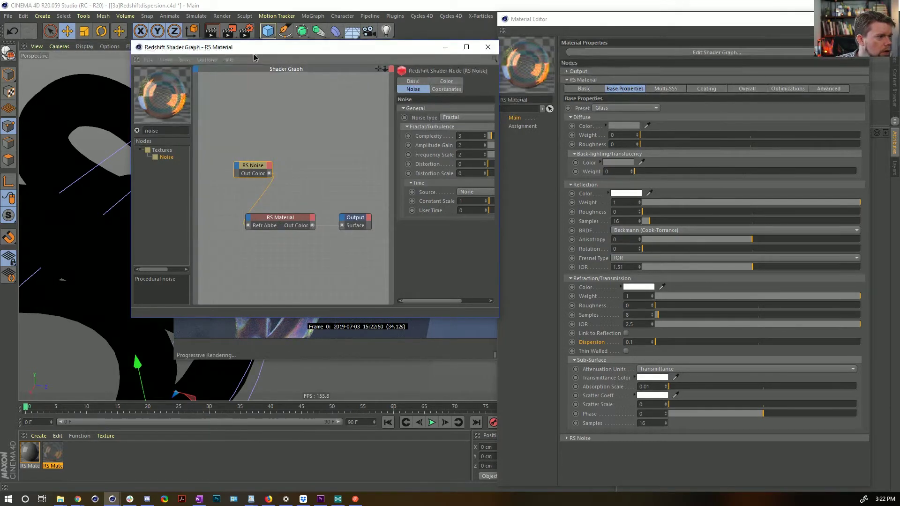
{"action": "left_click_drag", "start_coordinate": [253, 54], "coordinate": [564, 56]}
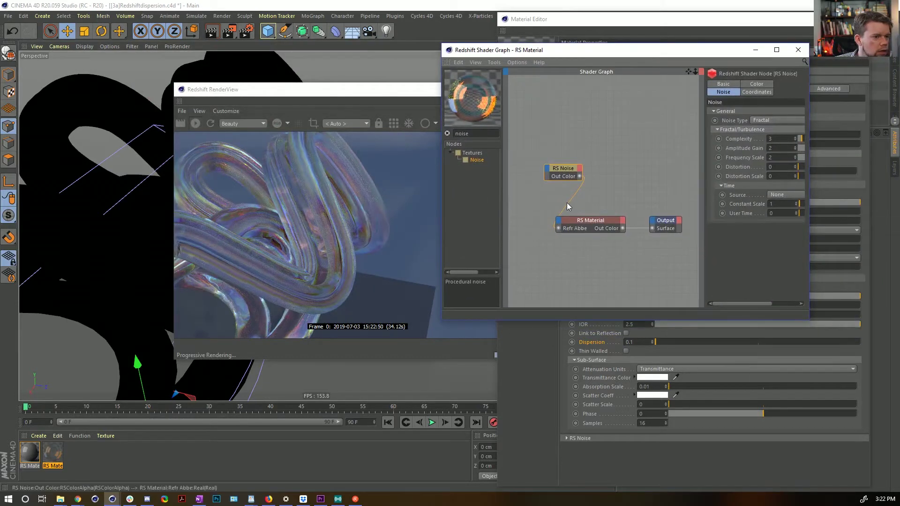
{"action": "key", "text": "ctrl+z"}
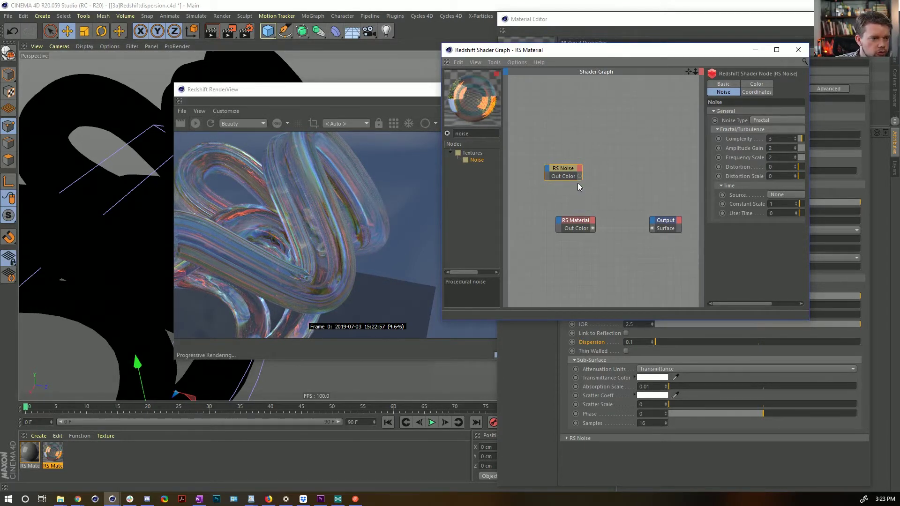
{"action": "left_click", "coordinate": [582, 340]}
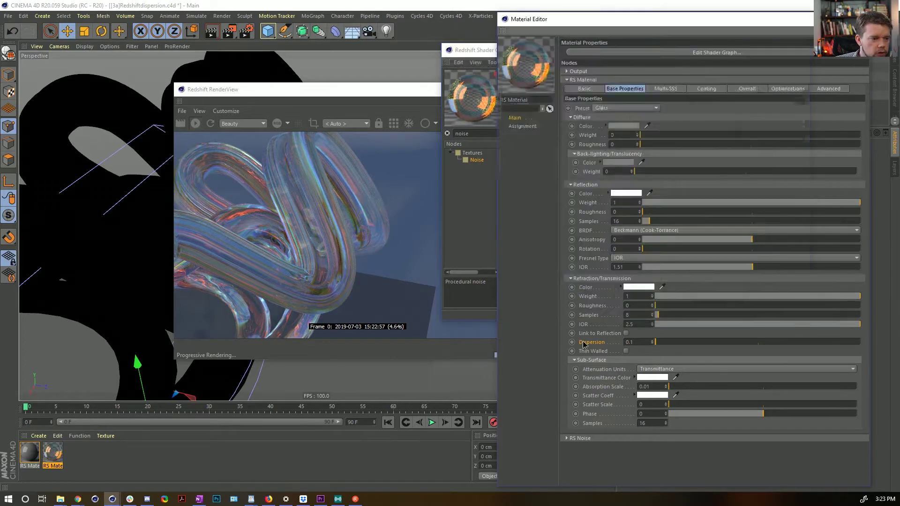
{"action": "left_click_drag", "start_coordinate": [461, 52], "coordinate": [29, 50]}
{"action": "left_click_drag", "start_coordinate": [573, 342], "coordinate": [130, 234]}
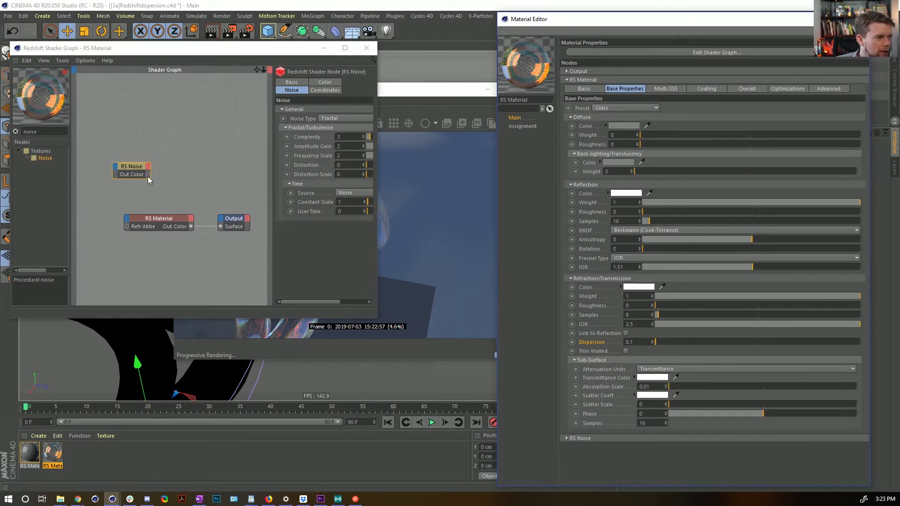
{"action": "left_click_drag", "start_coordinate": [147, 175], "coordinate": [127, 226]}
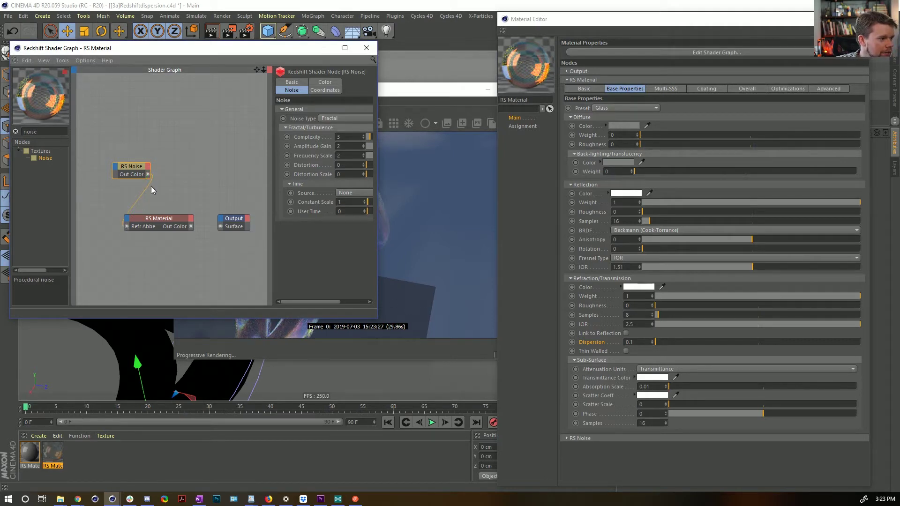
{"action": "left_click_drag", "start_coordinate": [221, 49], "coordinate": [661, 35]}
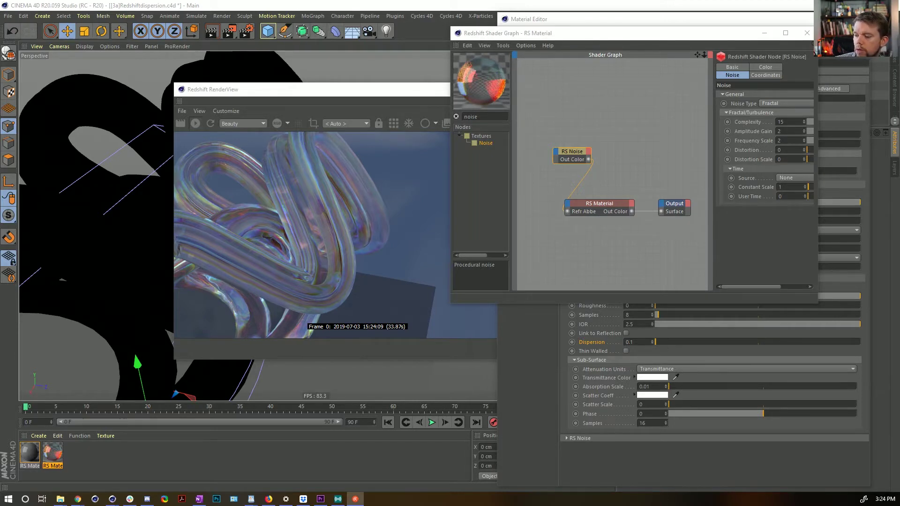
Step: Delete the RS Noise to Refr Abbe connection and select the RS Material node
{"action": "left_click", "coordinate": [578, 182]}
{"action": "key", "text": "Delete"}
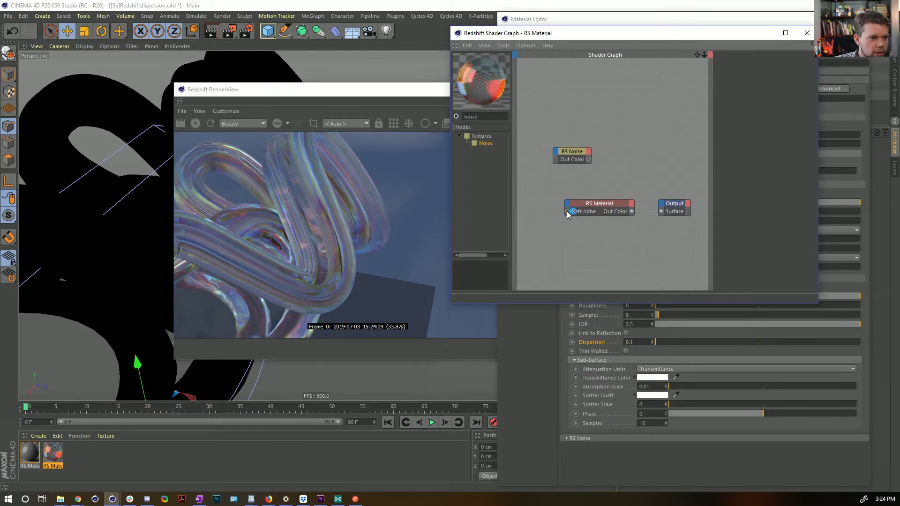
{"action": "left_click", "coordinate": [567, 212]}
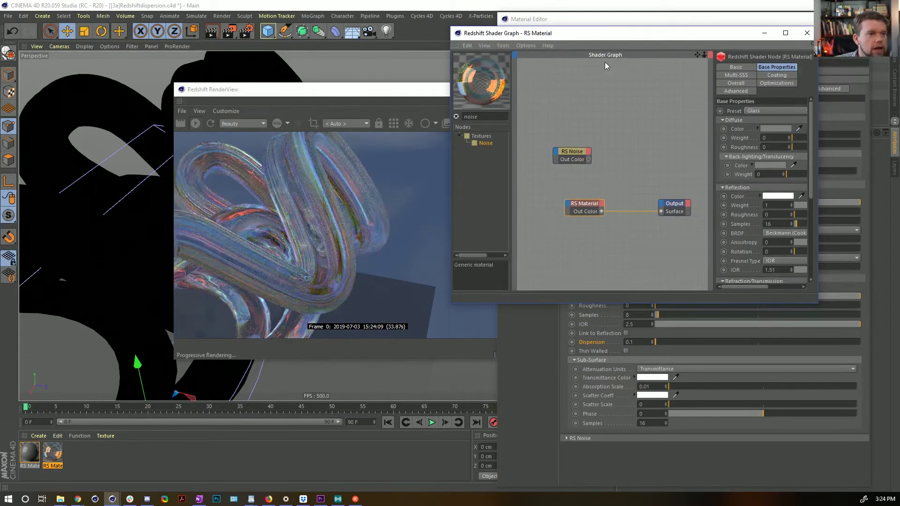
{"action": "left_click_drag", "start_coordinate": [585, 38], "coordinate": [331, 25]}
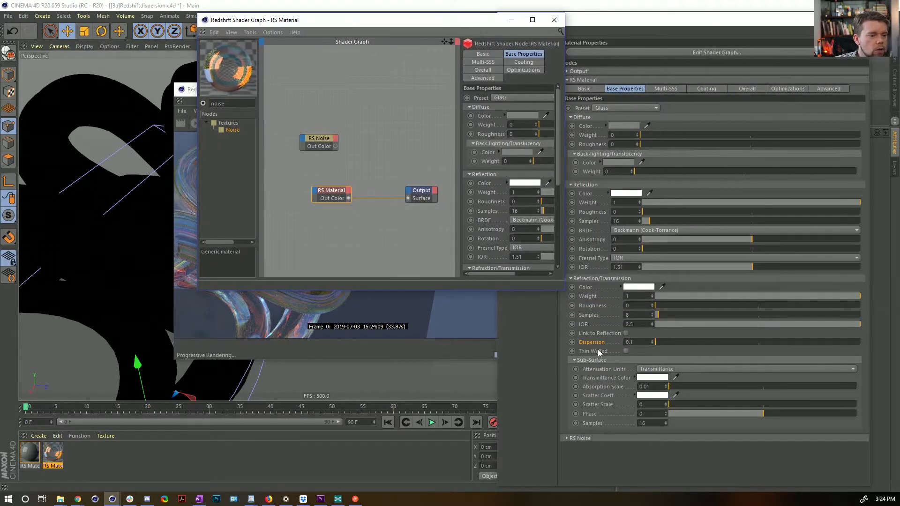
Step: Add Refr Abbe back as an input on RS Material
{"action": "left_click", "coordinate": [315, 191]}
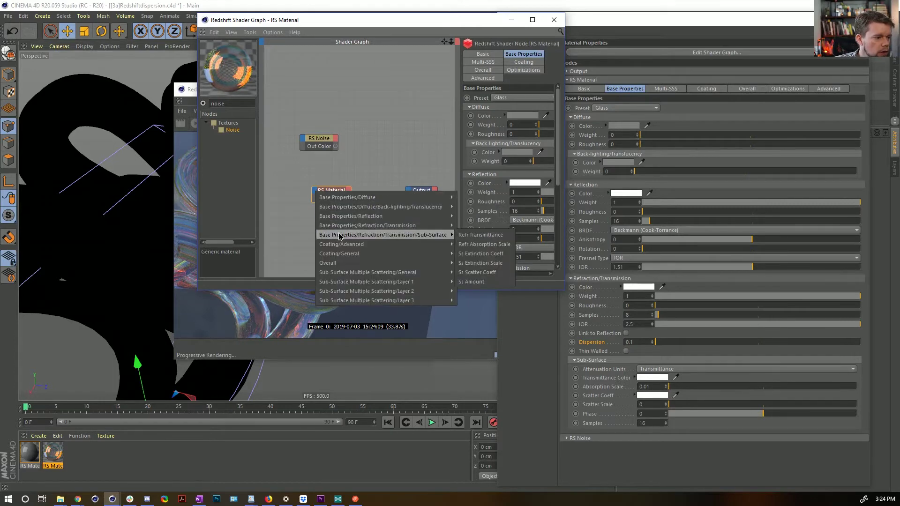
{"action": "mouse_move", "coordinate": [346, 225]}
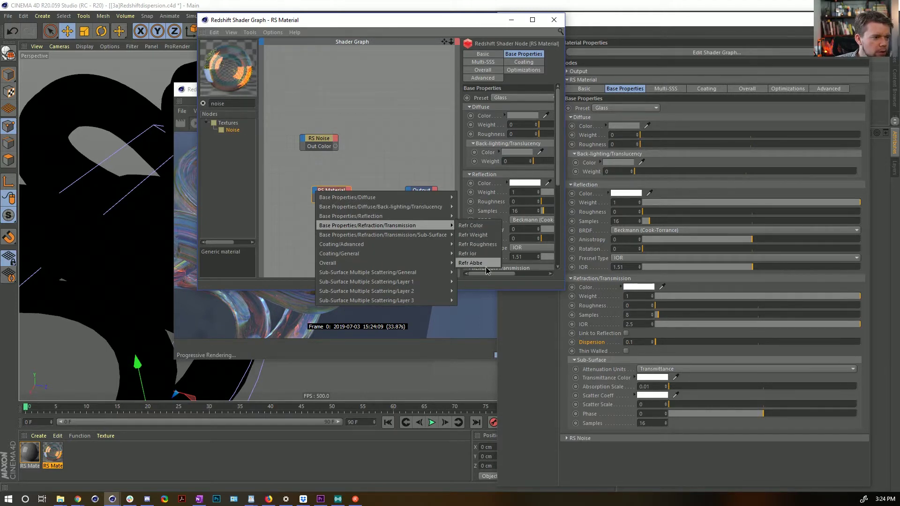
{"action": "mouse_move", "coordinate": [445, 263]}
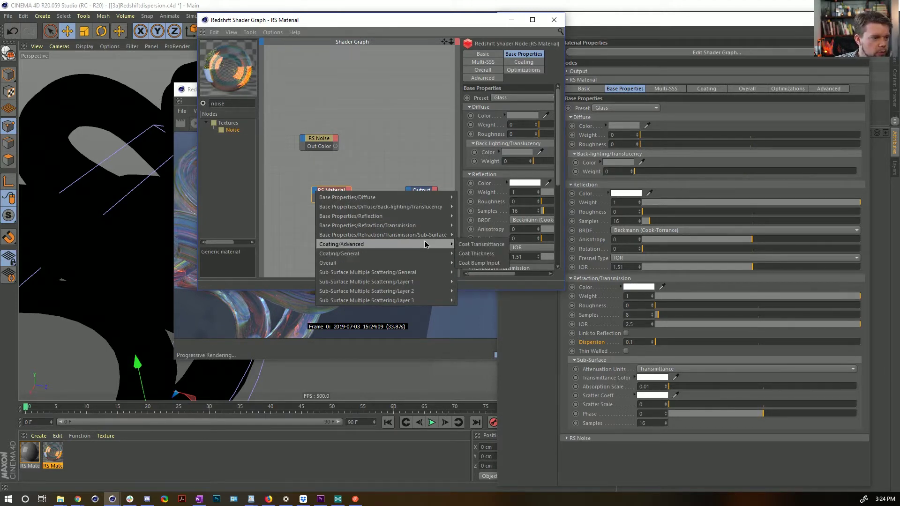
{"action": "mouse_move", "coordinate": [442, 235]}
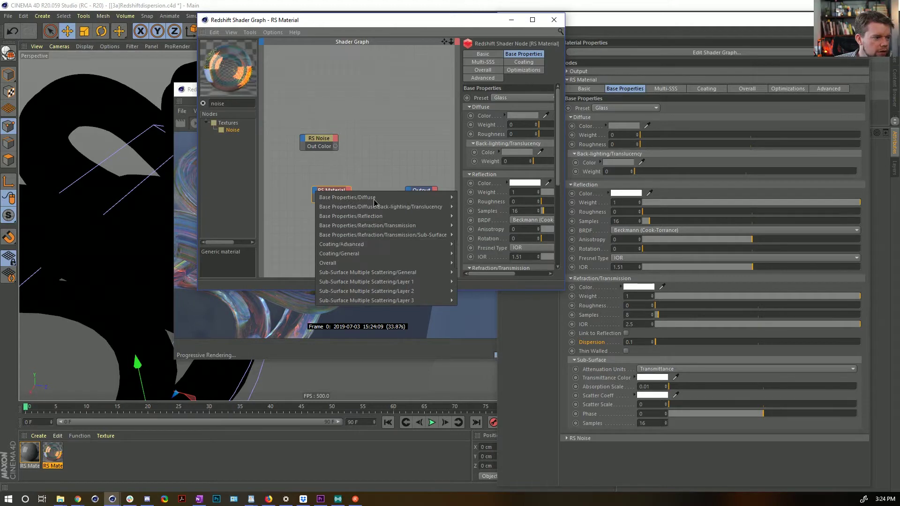
{"action": "left_click", "coordinate": [373, 133]}
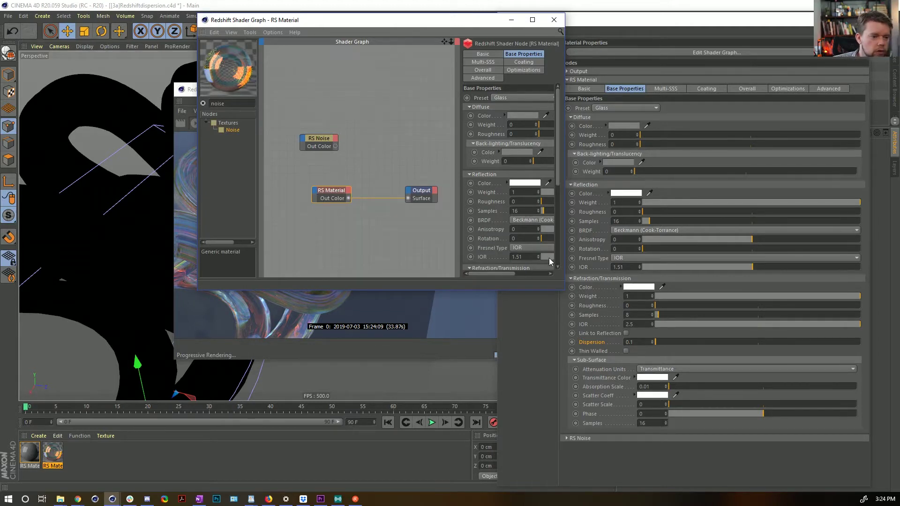
{"action": "left_click", "coordinate": [593, 342]}
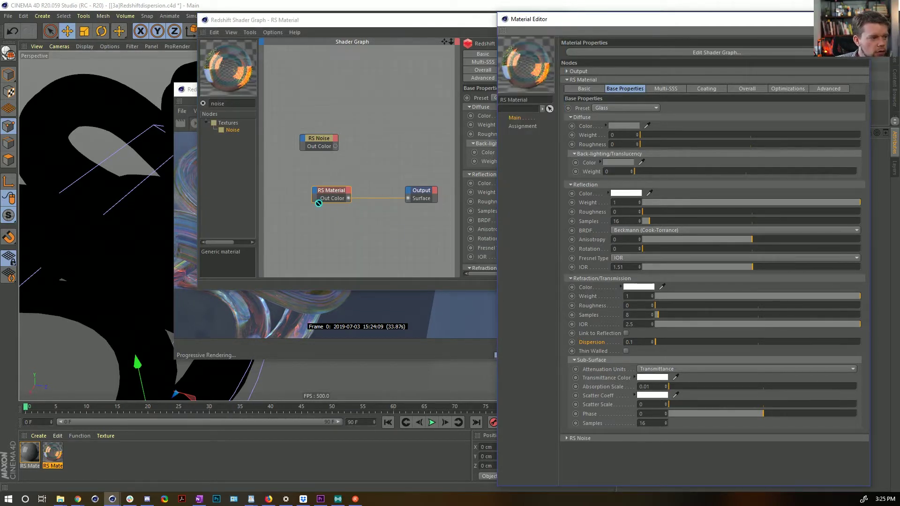
{"action": "left_click_drag", "start_coordinate": [313, 201], "coordinate": [316, 202]}
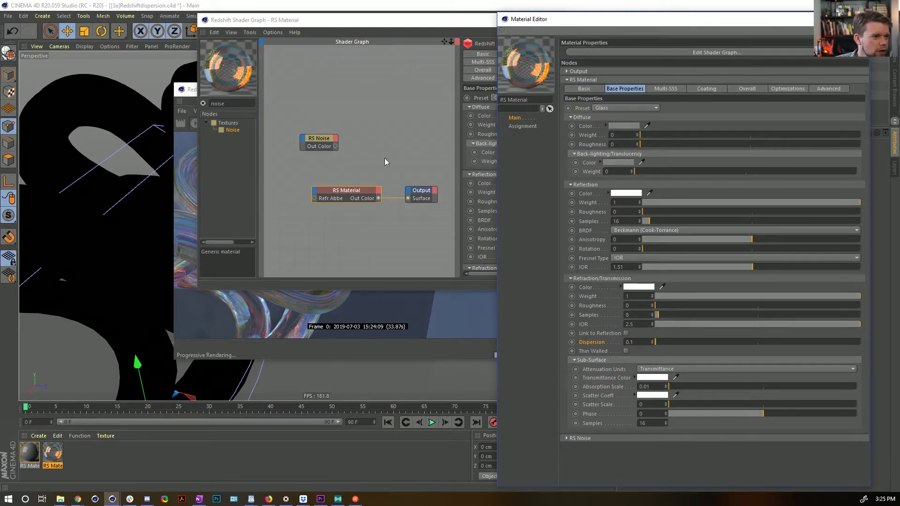
Step: Reconnect RS Noise to Refr Abbe, then delete that connection again
{"action": "left_click_drag", "start_coordinate": [417, 27], "coordinate": [564, 75]}
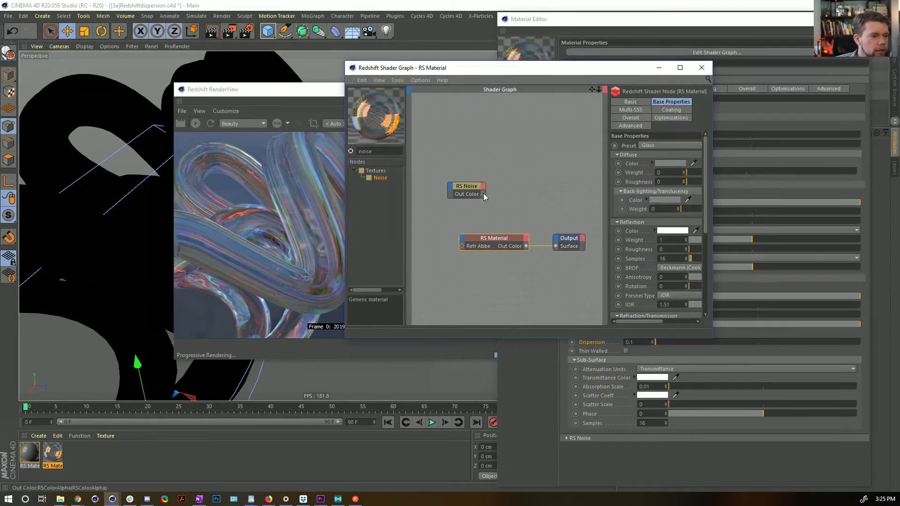
{"action": "left_click_drag", "start_coordinate": [483, 194], "coordinate": [462, 246]}
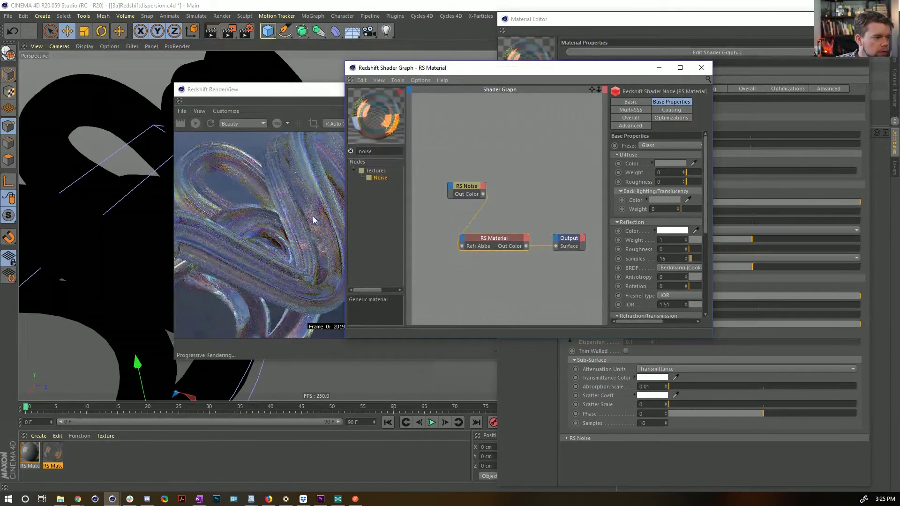
{"action": "left_click", "coordinate": [479, 208]}
{"action": "key", "text": "Delete"}
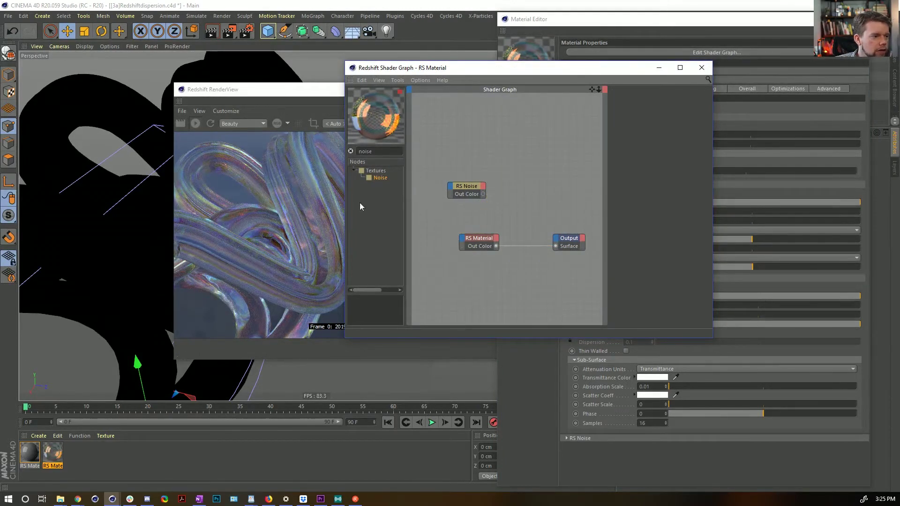
Step: Compare the render with the Behance reference and snip the rendered glass image to the clipboard
{"action": "left_click_drag", "start_coordinate": [388, 68], "coordinate": [556, 52]}
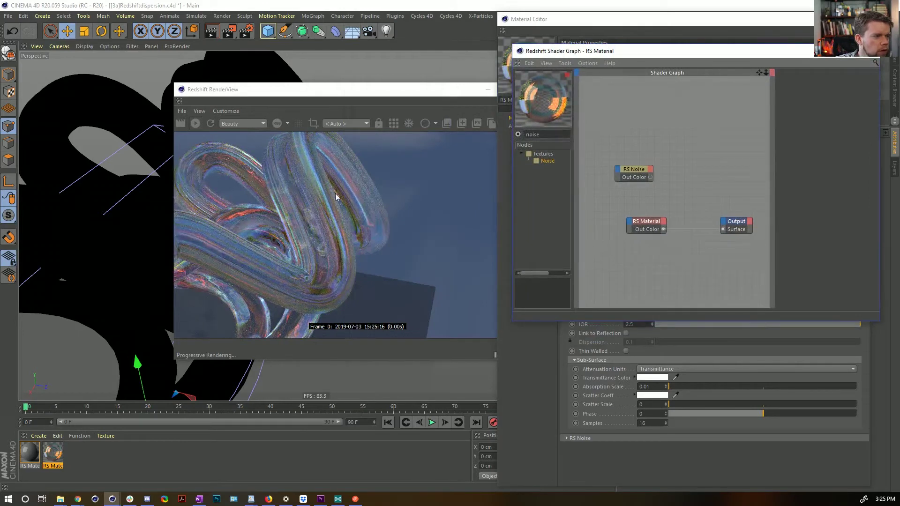
{"action": "left_click", "coordinate": [335, 196]}
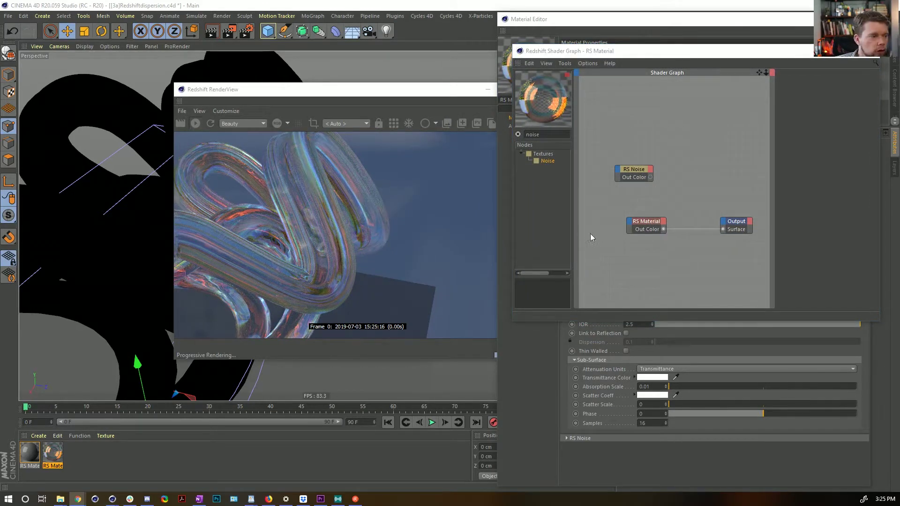
{"action": "left_click_drag", "start_coordinate": [899, 70], "coordinate": [763, 30]}
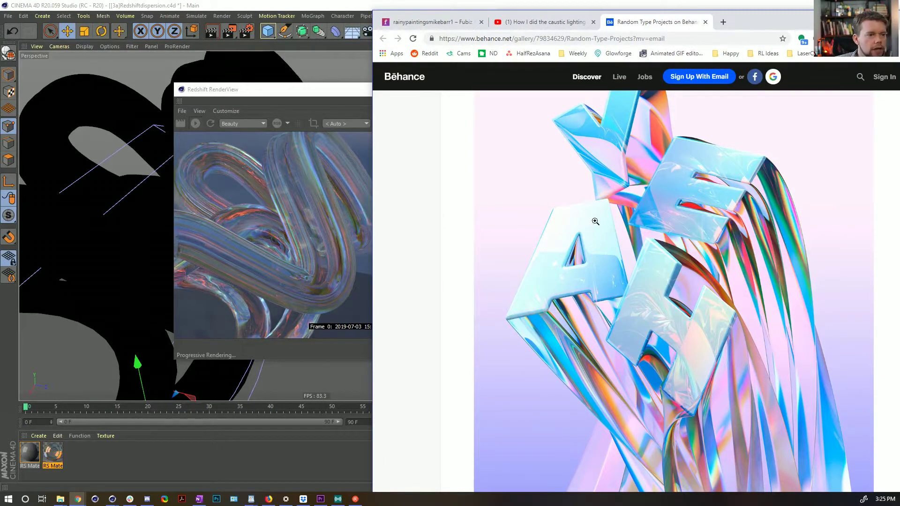
{"action": "left_click", "coordinate": [344, 99]}
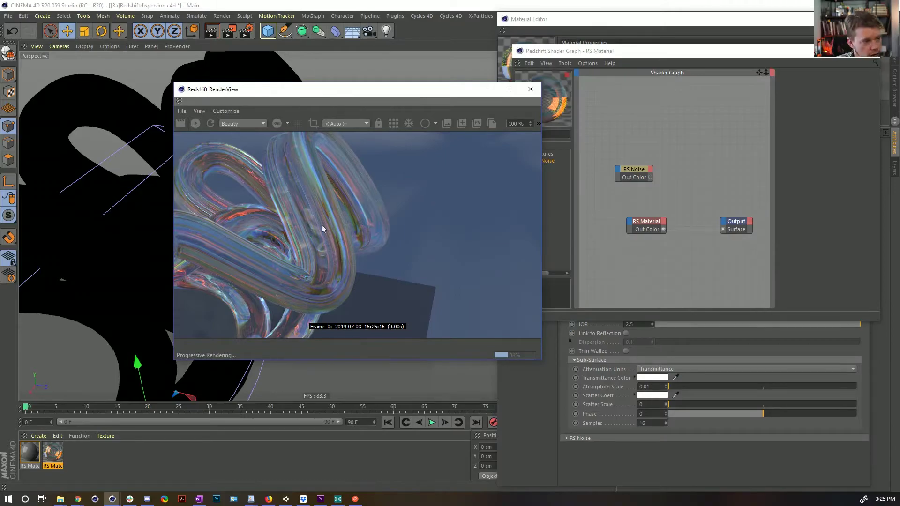
{"action": "key", "text": "super+shift+s"}
{"action": "left_click_drag", "start_coordinate": [178, 135], "coordinate": [395, 300]}
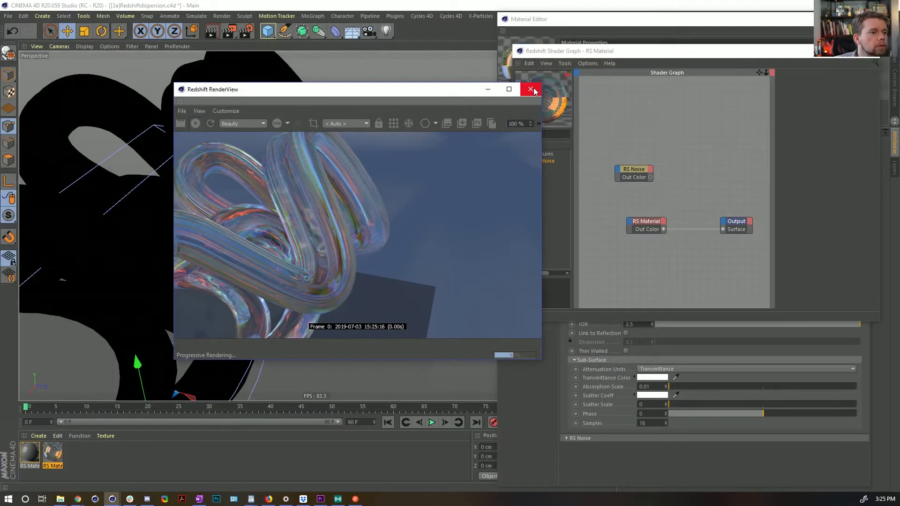
Step: Create a new Clipboard-preset Photoshop document and paste the glass render into it as Layer 1
{"action": "left_click", "coordinate": [215, 502]}
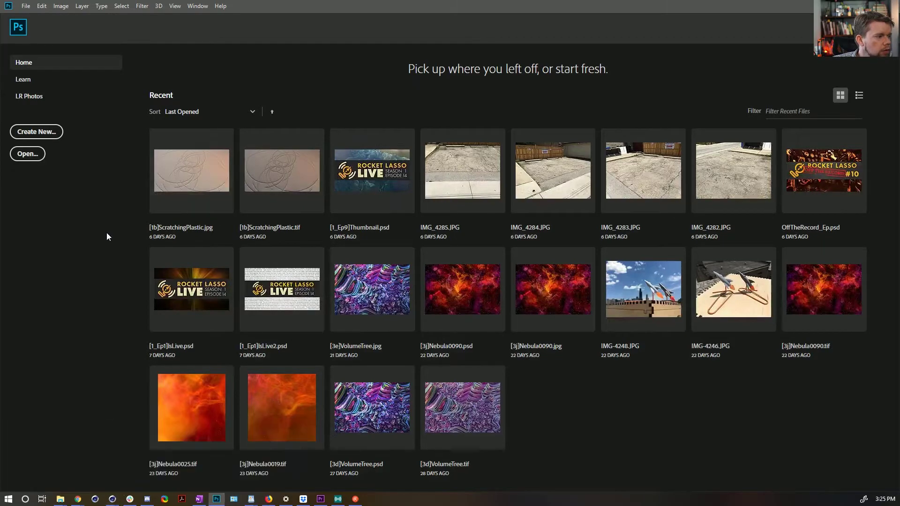
{"action": "key", "text": "ctrl+n"}
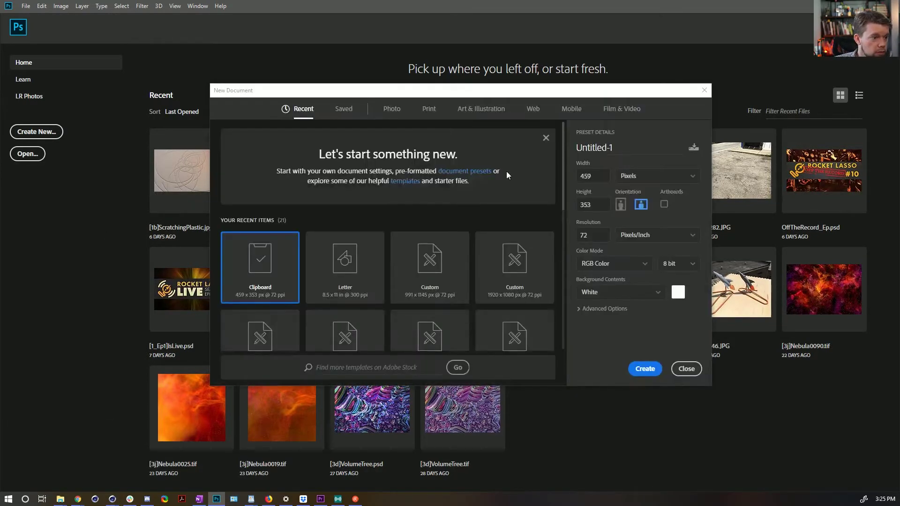
{"action": "left_click", "coordinate": [644, 369]}
{"action": "key", "text": "ctrl+v"}
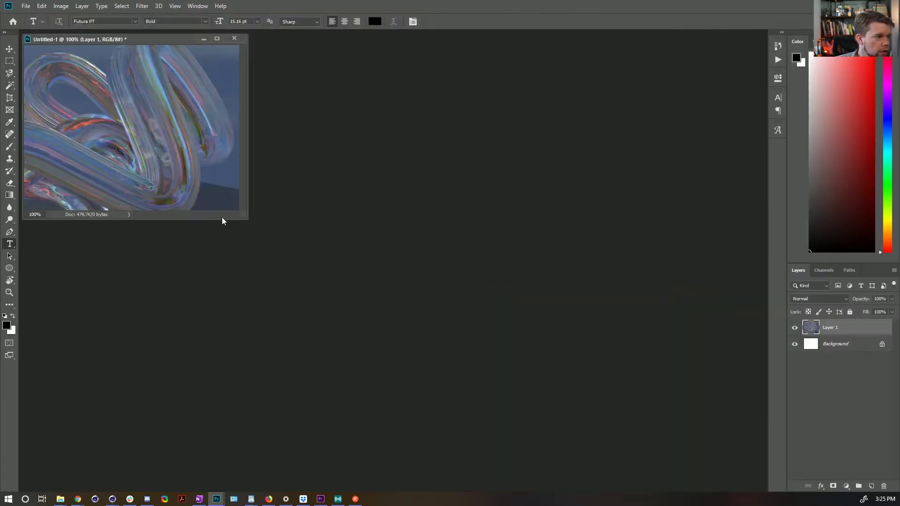
{"action": "left_click_drag", "start_coordinate": [245, 220], "coordinate": [419, 340]}
Step: Add a Vibrance adjustment layer set to +94, then switch to the Behance page in Chrome
{"action": "left_click", "coordinate": [845, 486]}
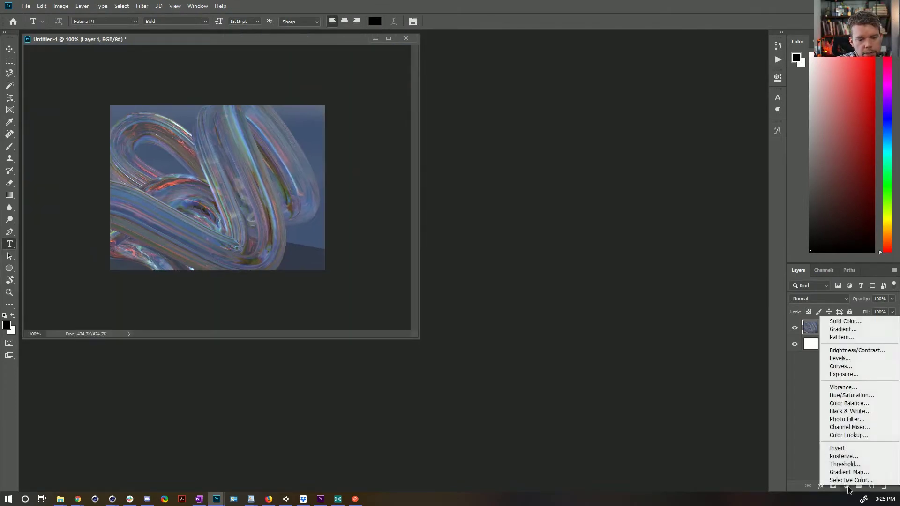
{"action": "left_click", "coordinate": [846, 388]}
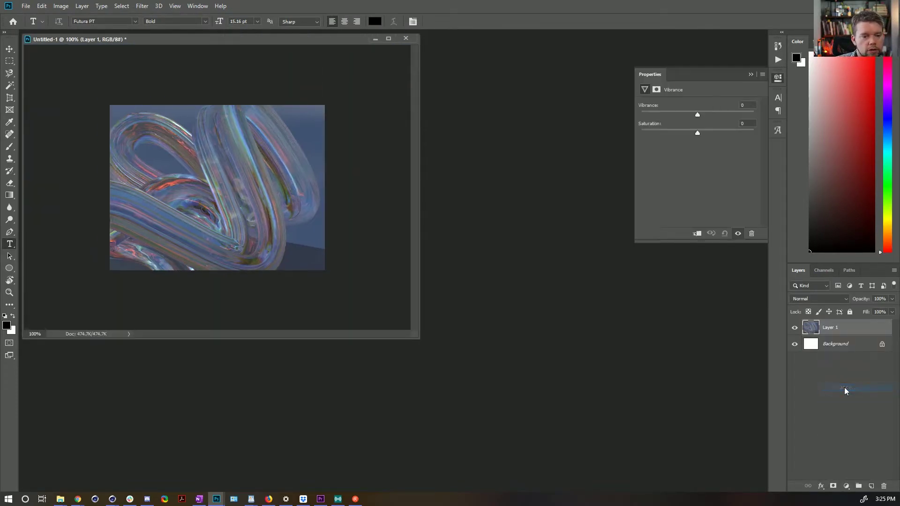
{"action": "left_click_drag", "start_coordinate": [713, 113], "coordinate": [750, 115]}
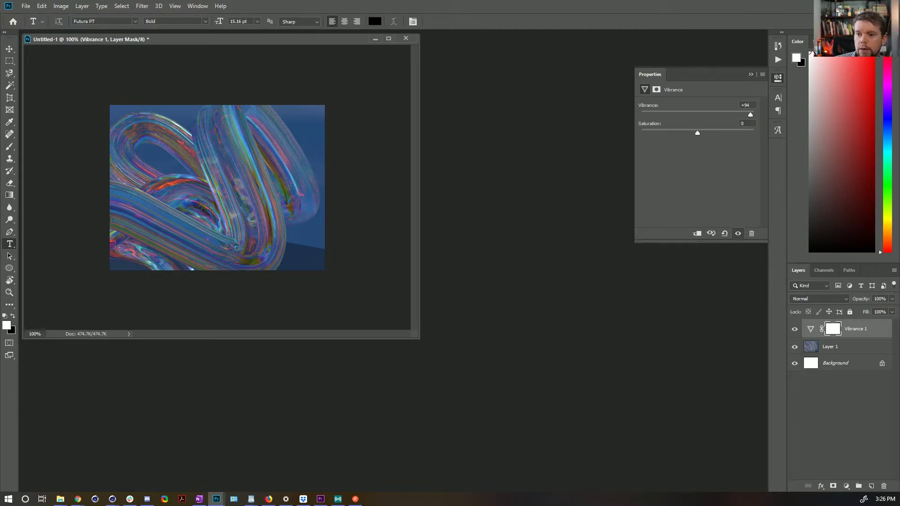
{"action": "key", "text": "alt+Tab"}
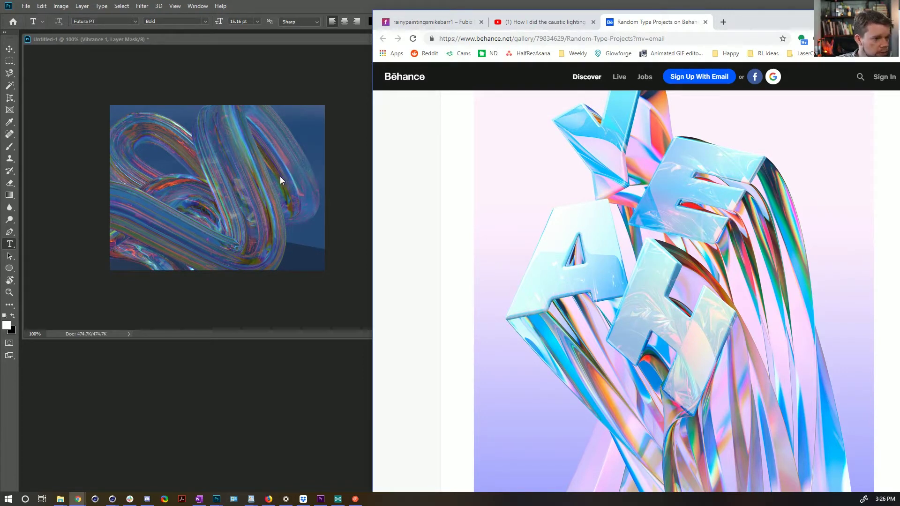
Step: Scroll through the colourful 3D kanji projects on Behance, then return to Photoshop
{"action": "scroll", "coordinate": [488, 267], "scroll_direction": "down", "scroll_amount": 8}
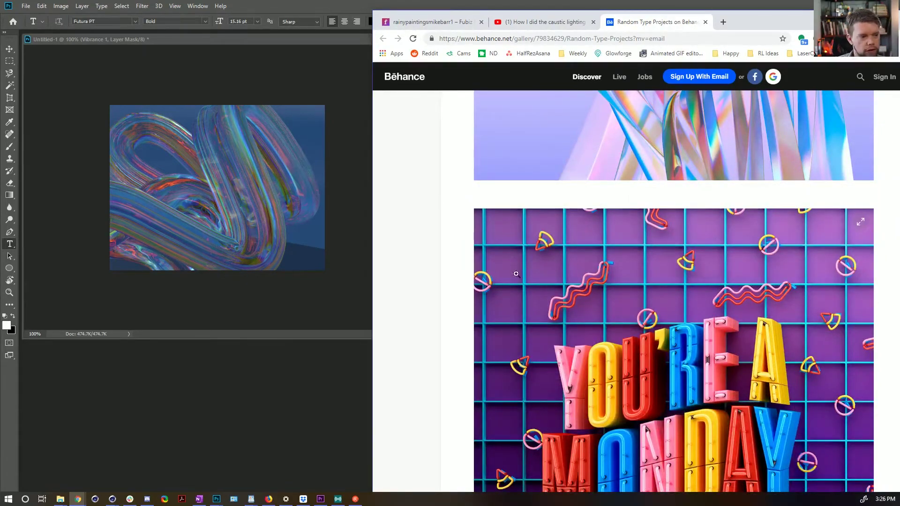
{"action": "scroll", "coordinate": [527, 285], "scroll_direction": "down", "scroll_amount": 15}
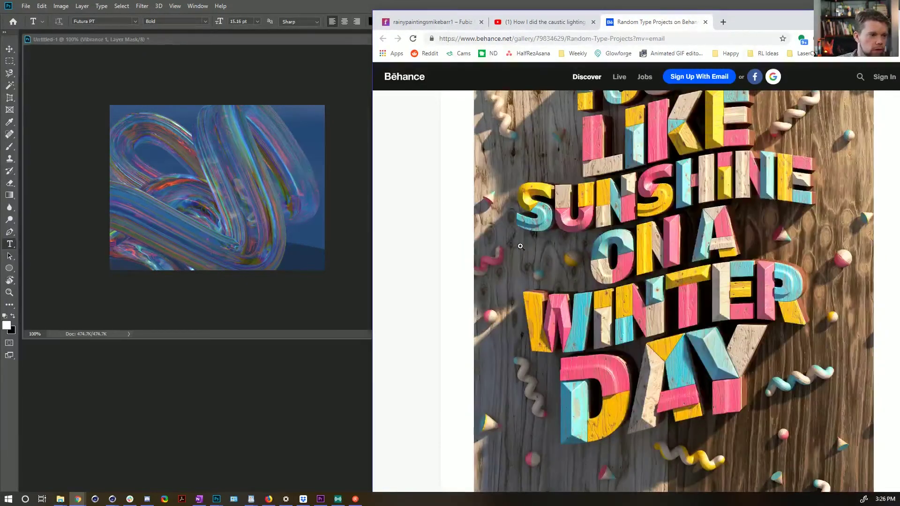
{"action": "scroll", "coordinate": [523, 251], "scroll_direction": "down", "scroll_amount": 6}
{"action": "scroll", "coordinate": [524, 250], "scroll_direction": "down", "scroll_amount": 10}
{"action": "scroll", "coordinate": [521, 297], "scroll_direction": "down", "scroll_amount": 15}
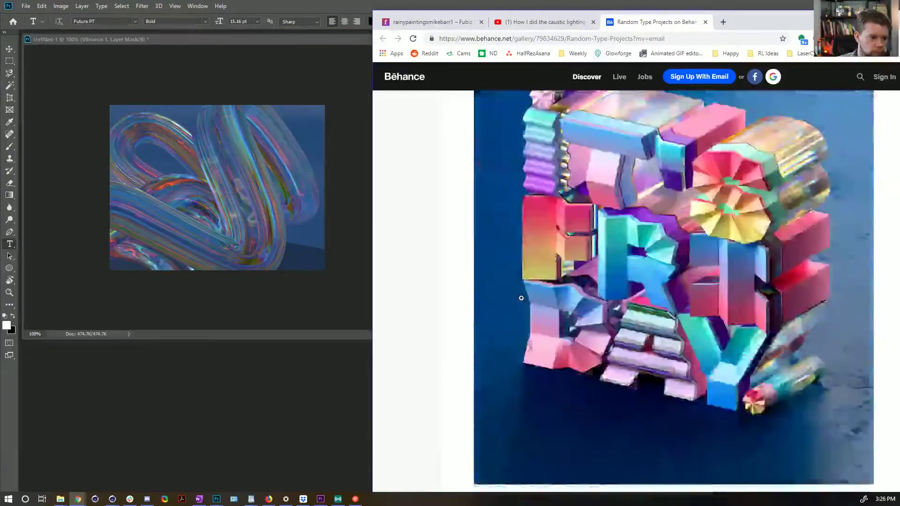
{"action": "scroll", "coordinate": [523, 293], "scroll_direction": "down", "scroll_amount": 2}
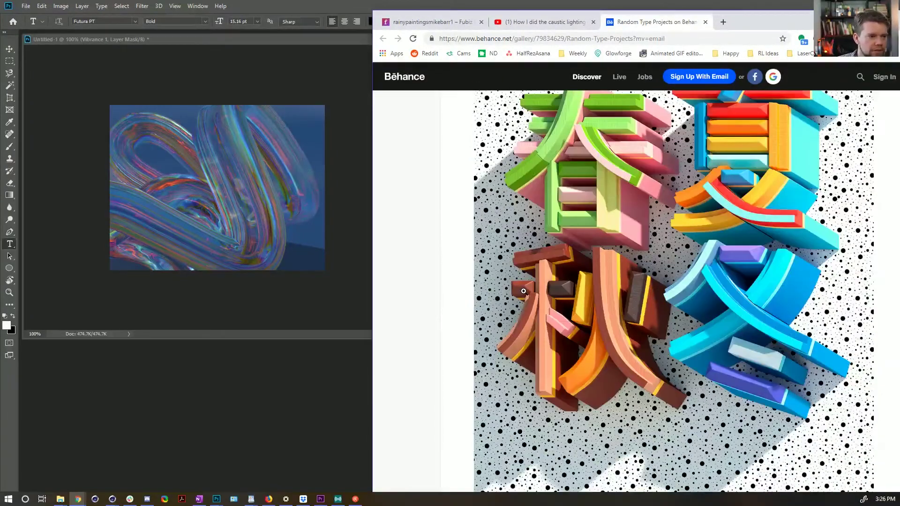
{"action": "scroll", "coordinate": [523, 291], "scroll_direction": "up", "scroll_amount": 4}
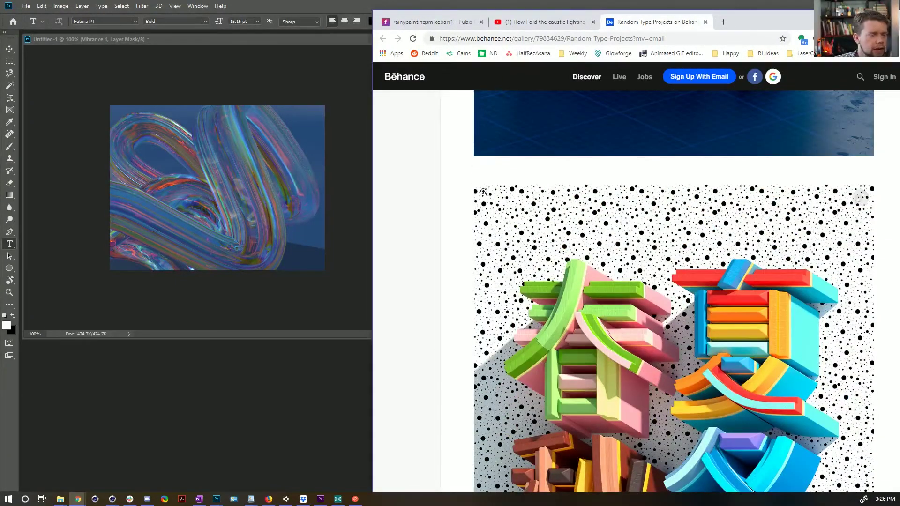
{"action": "scroll", "coordinate": [454, 150], "scroll_direction": "down", "scroll_amount": 2}
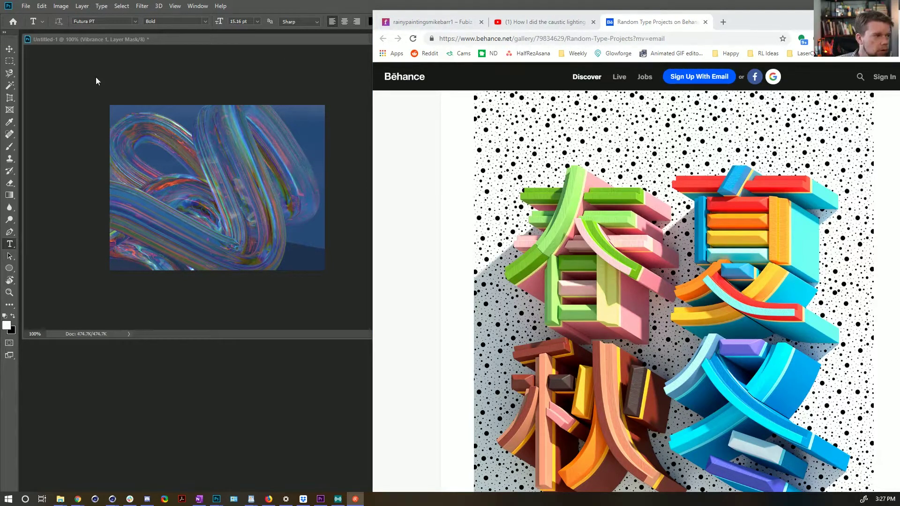
{"action": "left_click", "coordinate": [183, 61]}
Step: Return to Cinema 4D and close the Shader Graph and Material Editor windows
{"action": "mouse_move", "coordinate": [112, 503]}
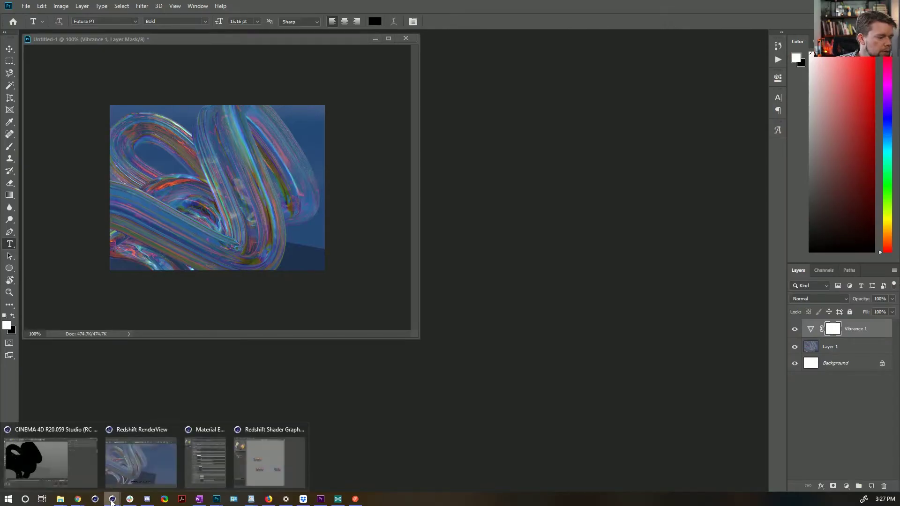
{"action": "left_click", "coordinate": [130, 476]}
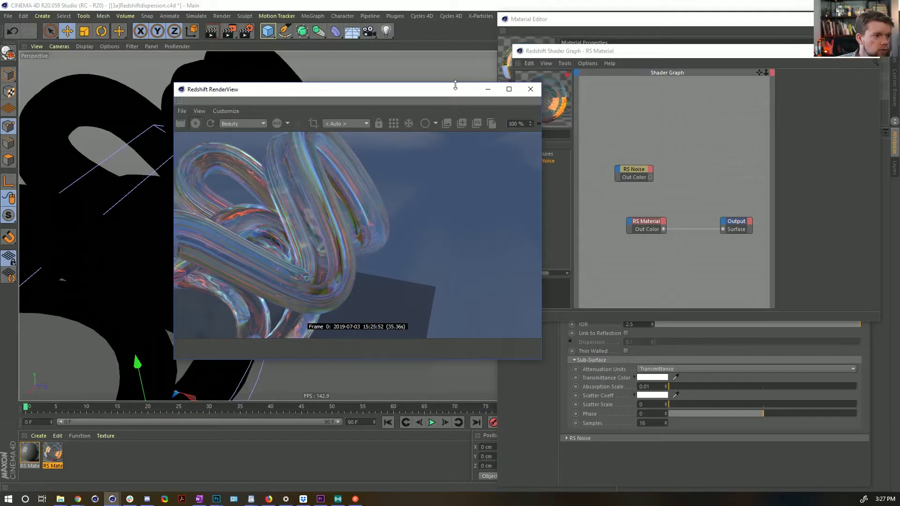
{"action": "left_click", "coordinate": [872, 55]}
{"action": "left_click", "coordinate": [860, 19]}
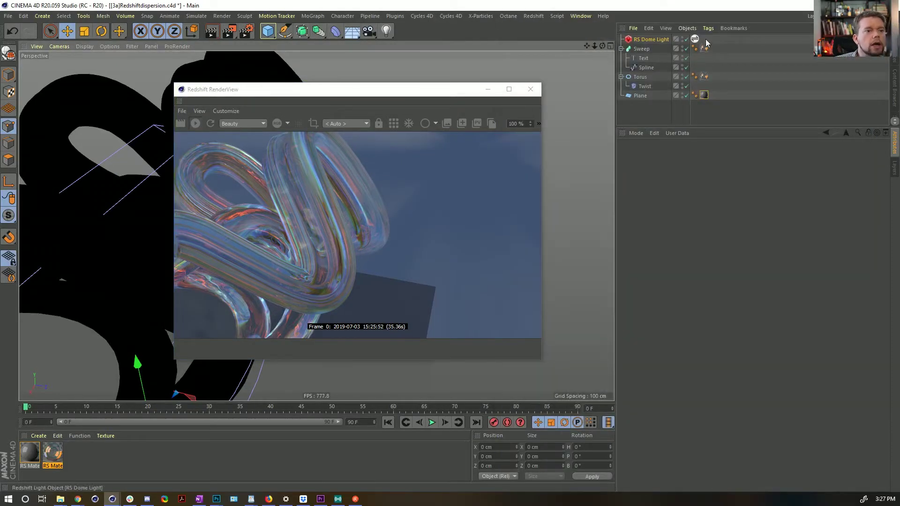
Step: Set the dome light's HDRI to Ultimate Skies 4k 0027
{"action": "double_click", "coordinate": [695, 39]}
{"action": "left_click_drag", "start_coordinate": [705, 30], "coordinate": [475, 32]}
{"action": "scroll", "coordinate": [496, 201], "scroll_direction": "down", "scroll_amount": 5}
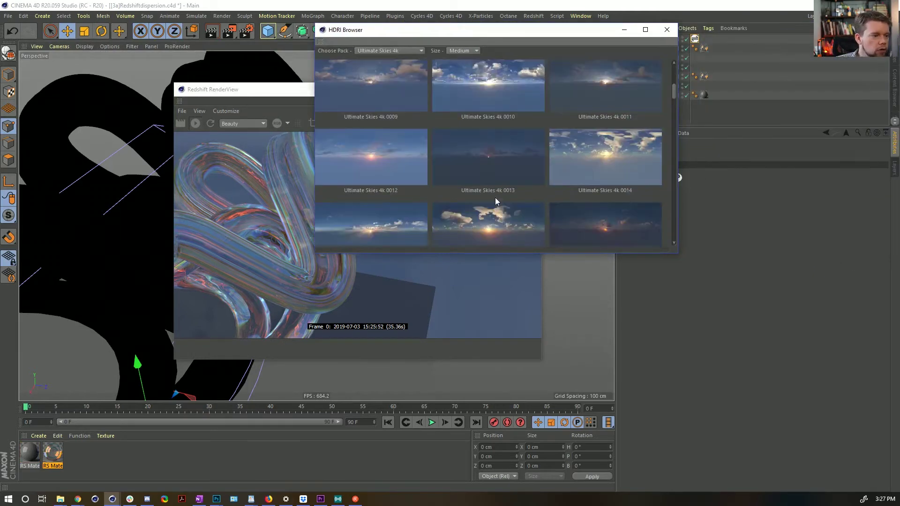
{"action": "scroll", "coordinate": [496, 197], "scroll_direction": "down", "scroll_amount": 5}
{"action": "left_click", "coordinate": [498, 110]}
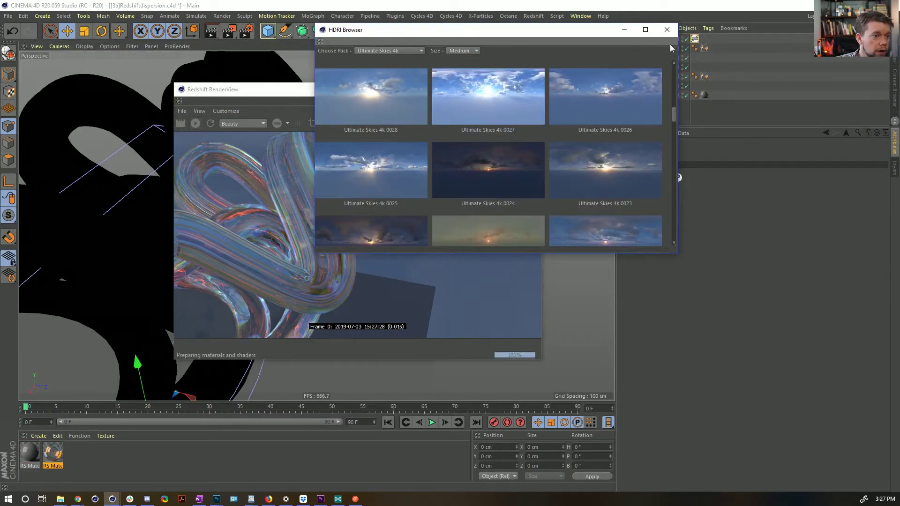
{"action": "left_click", "coordinate": [667, 30]}
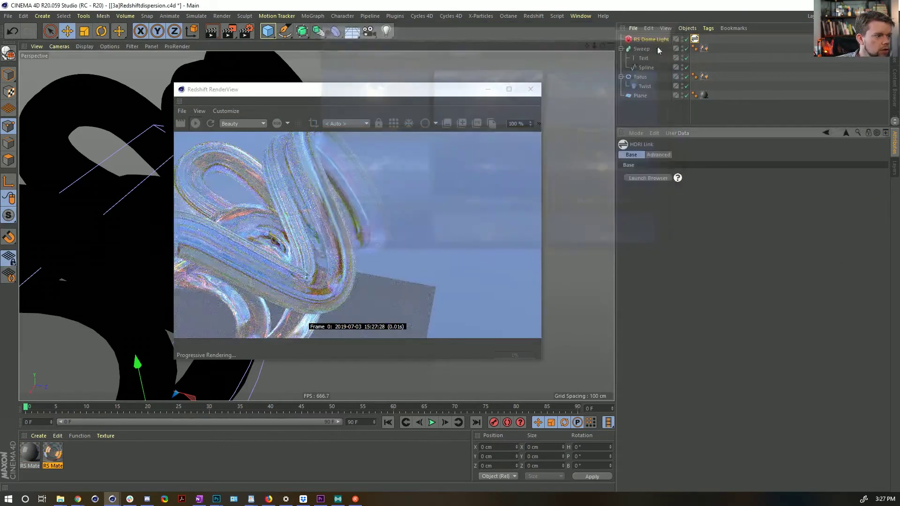
Step: Orbit and zoom the viewport to frame the sky-lit twisted torus from new angles
{"action": "left_click_drag", "start_coordinate": [438, 86], "coordinate": [713, 54]}
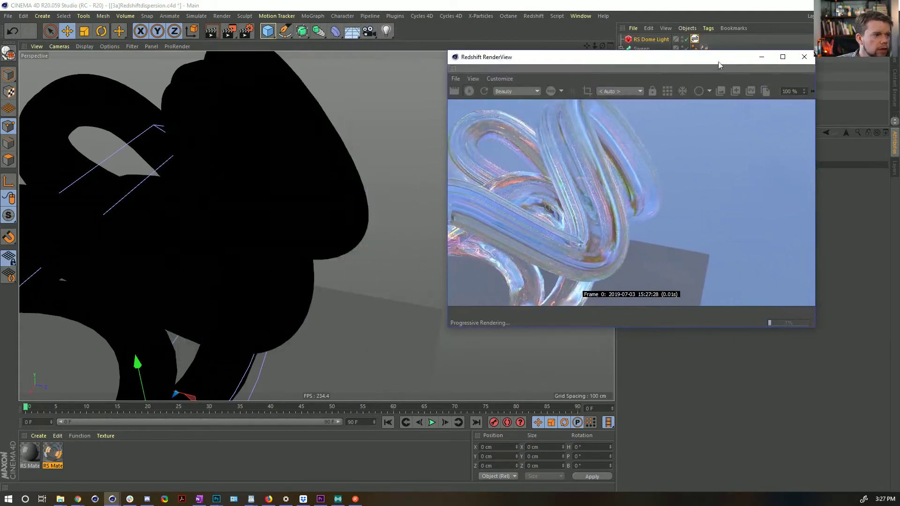
{"action": "left_click_drag", "start_coordinate": [281, 205], "coordinate": [127, 170], "text": "alt"}
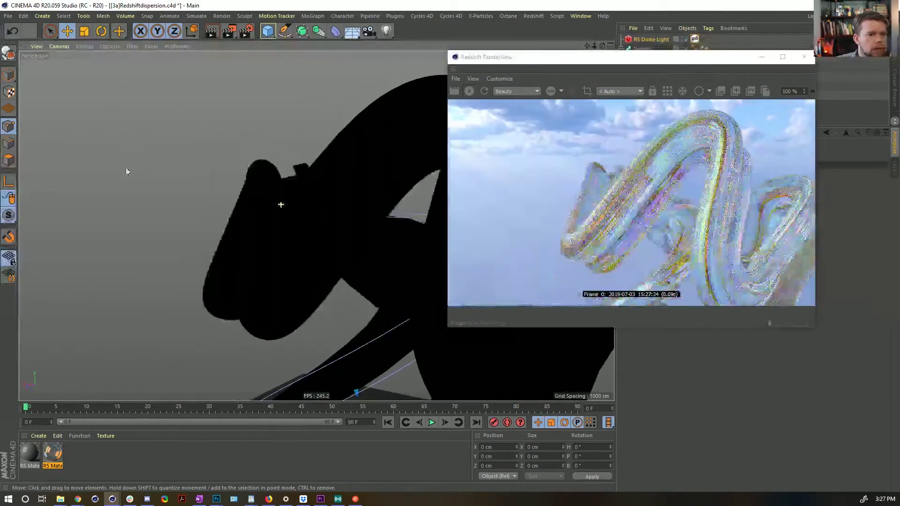
{"action": "left_click_drag", "start_coordinate": [316, 226], "coordinate": [195, 212], "text": "alt"}
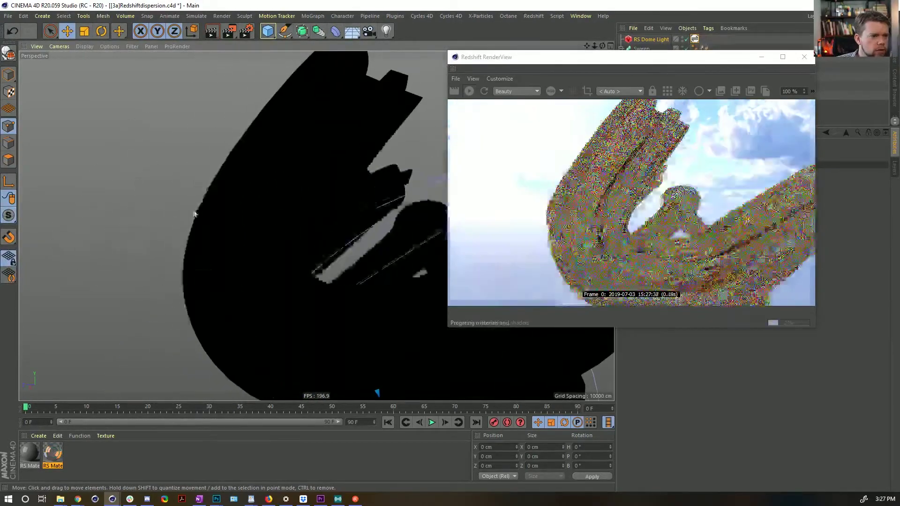
{"action": "left_click_drag", "start_coordinate": [319, 228], "coordinate": [427, 275], "text": "alt"}
{"action": "left_click_drag", "start_coordinate": [237, 268], "coordinate": [170, 268], "text": "alt"}
{"action": "mouse_move", "coordinate": [187, 225]}
{"action": "right_mouse_down", "text": "alt"}
{"action": "mouse_move", "coordinate": [57, 227]}
{"action": "mouse_move", "coordinate": [266, 227]}
{"action": "right_mouse_up", "text": "alt"}
{"action": "mouse_move", "coordinate": [308, 196]}
{"action": "left_mouse_down", "text": "alt"}
{"action": "mouse_move", "coordinate": [253, 240]}
{"action": "mouse_move", "coordinate": [227, 246]}
{"action": "mouse_move", "coordinate": [337, 235]}
{"action": "mouse_move", "coordinate": [360, 223]}
{"action": "mouse_move", "coordinate": [357, 309]}
{"action": "left_mouse_up", "text": "alt"}
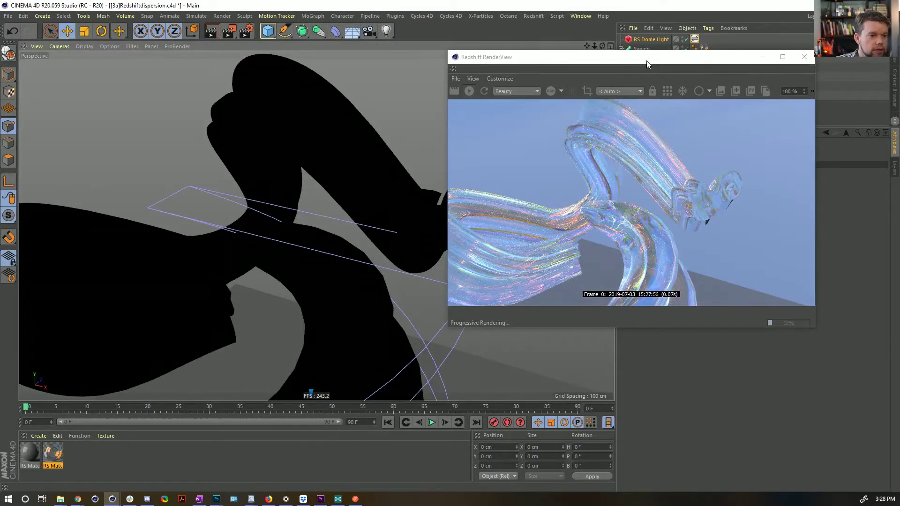
{"action": "left_click_drag", "start_coordinate": [678, 60], "coordinate": [362, 51]}
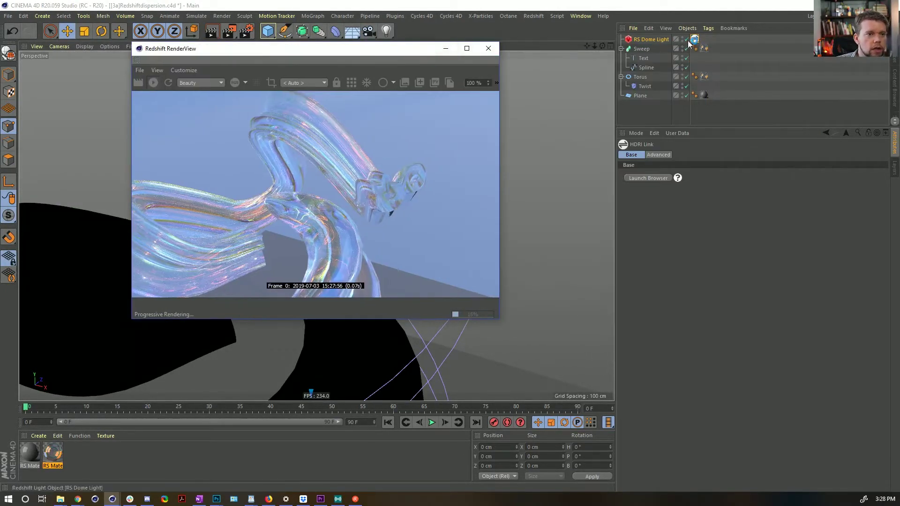
Step: Switch the HDRI Browser to the European Holiday pack and apply Derelict 1
{"action": "left_click", "coordinate": [648, 179]}
{"action": "left_click", "coordinate": [621, 52]}
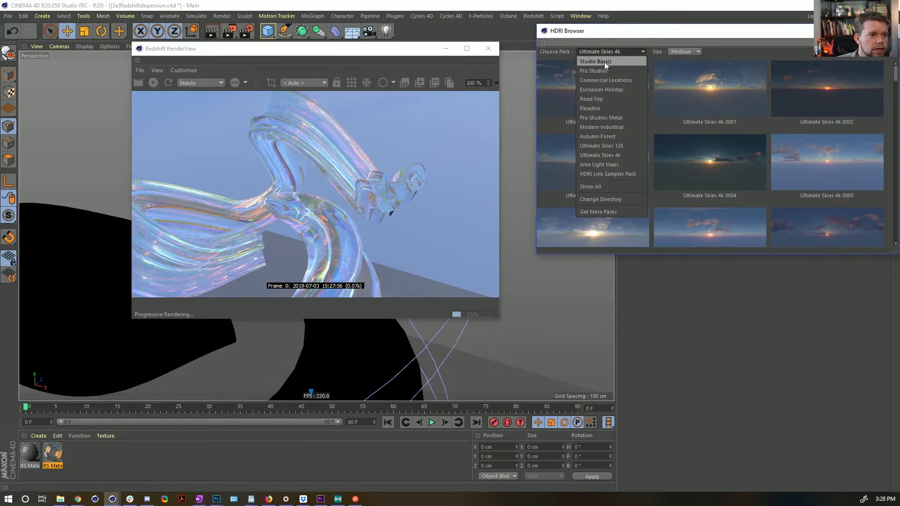
{"action": "left_click", "coordinate": [604, 89]}
{"action": "scroll", "coordinate": [710, 188], "scroll_direction": "down", "scroll_amount": 1}
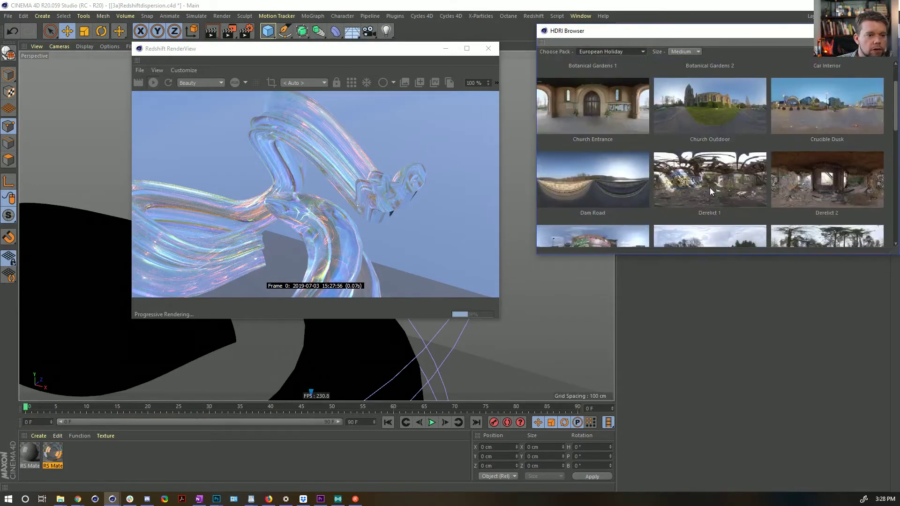
{"action": "double_click", "coordinate": [722, 163]}
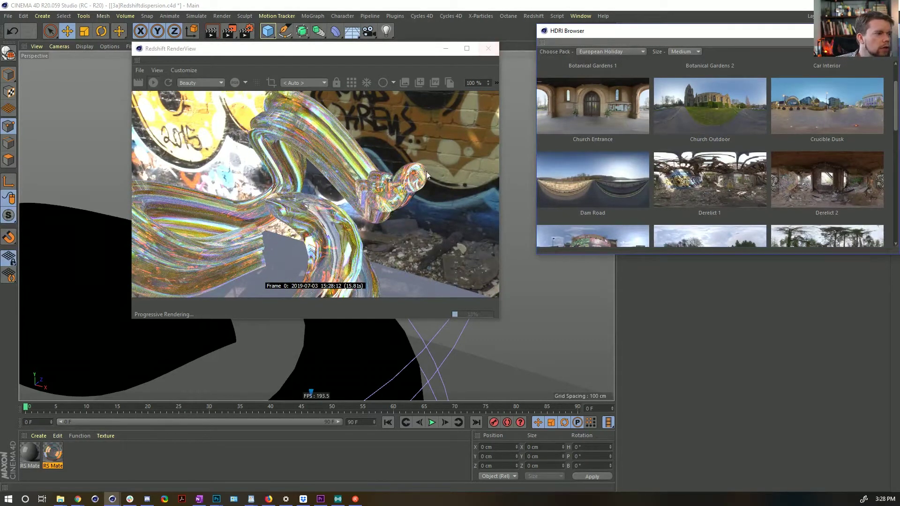
Step: Reframe the torus in the viewport, close the HDRI Browser and select the RS Dome Light
{"action": "left_click_drag", "start_coordinate": [358, 59], "coordinate": [660, 75]}
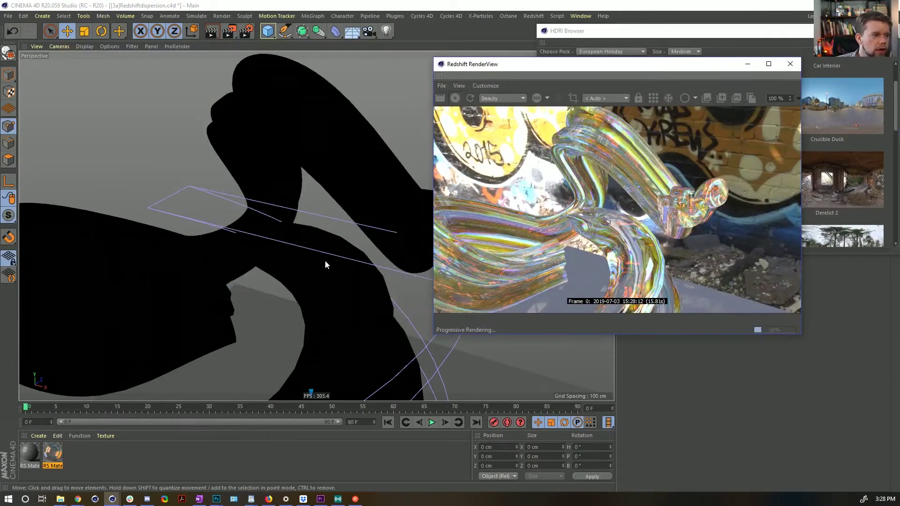
{"action": "left_click_drag", "start_coordinate": [324, 260], "coordinate": [213, 247], "text": "alt"}
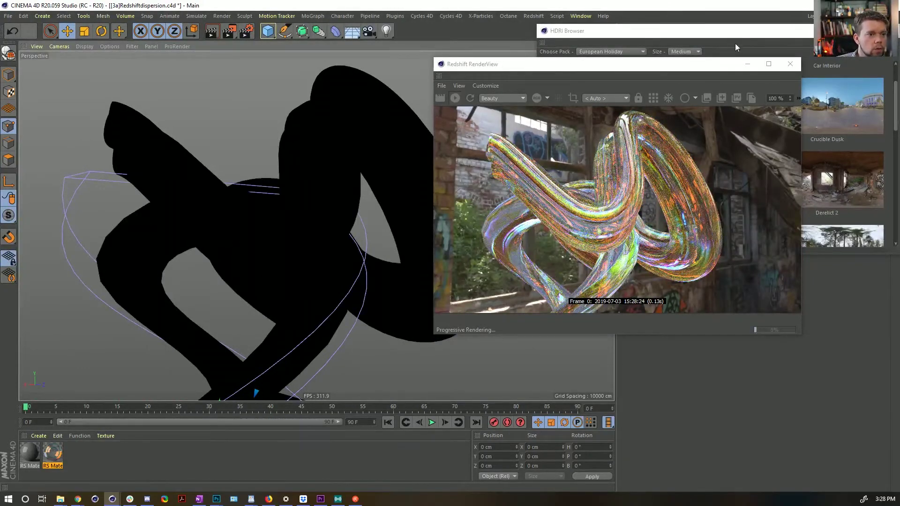
{"action": "left_click_drag", "start_coordinate": [699, 66], "coordinate": [360, 57]}
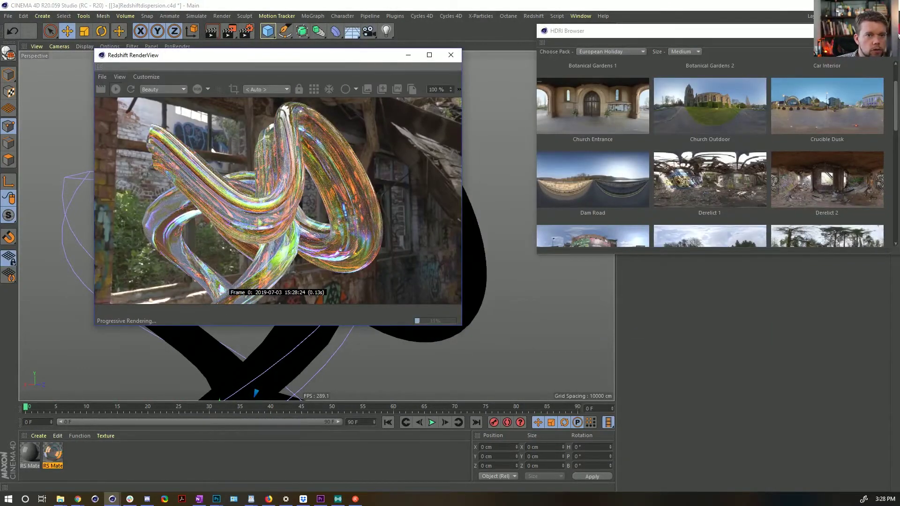
{"action": "left_click", "coordinate": [897, 35]}
{"action": "left_click", "coordinate": [657, 40]}
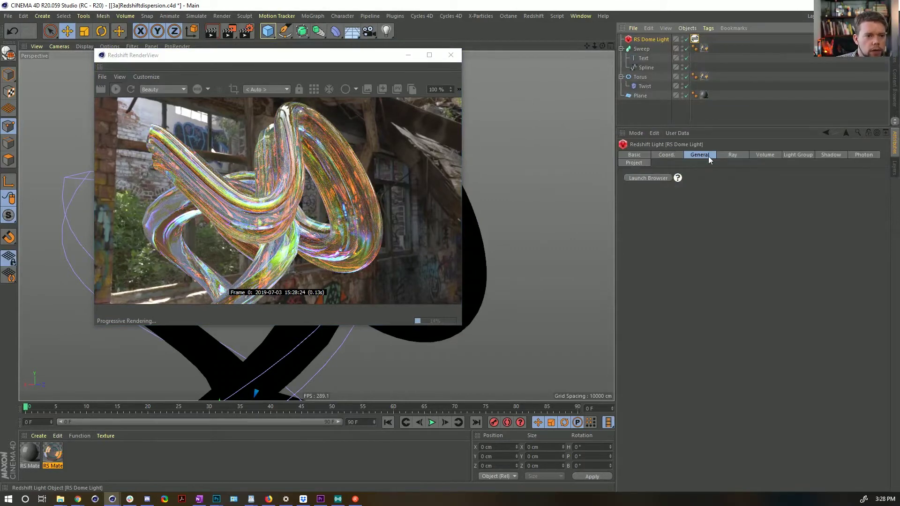
Step: Browse the RS Dome Light's Ray, Volume, Project and Coord. tabs, ending on General
{"action": "left_click", "coordinate": [737, 155]}
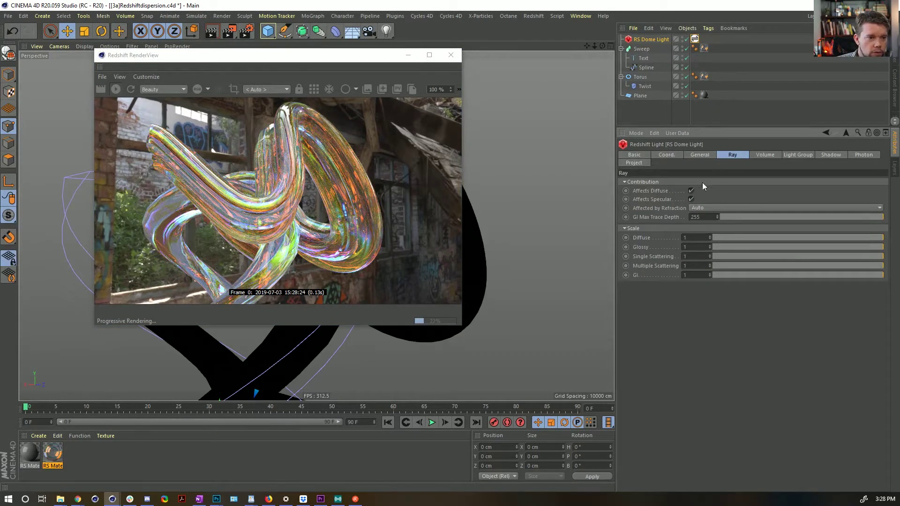
{"action": "left_click", "coordinate": [770, 155]}
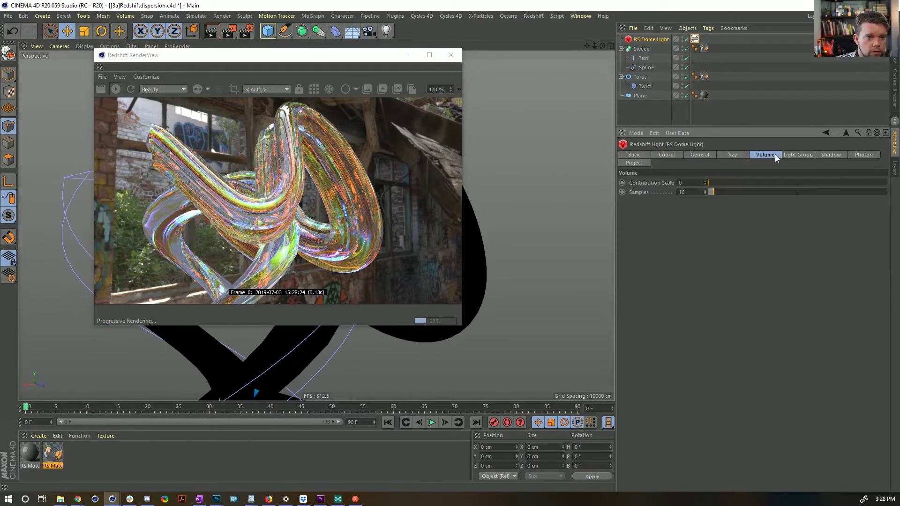
{"action": "left_click", "coordinate": [638, 162]}
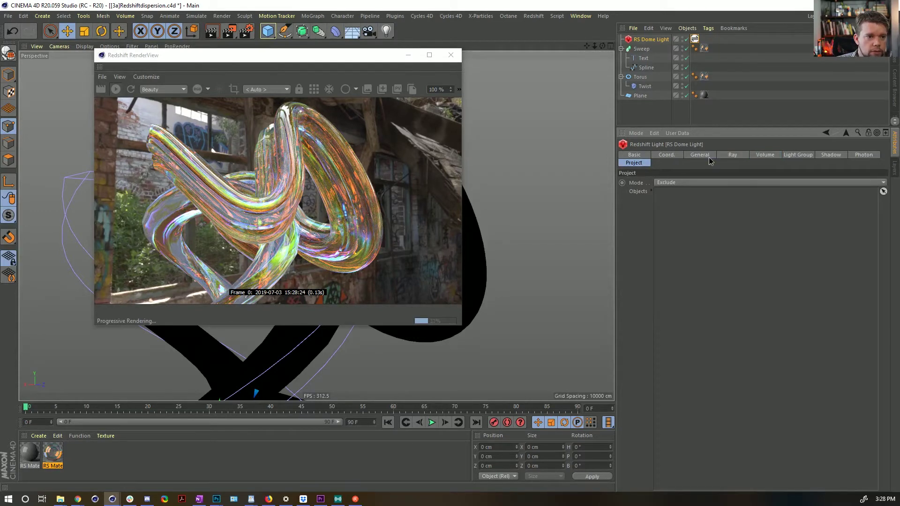
{"action": "left_click", "coordinate": [707, 156]}
{"action": "left_click", "coordinate": [668, 157]}
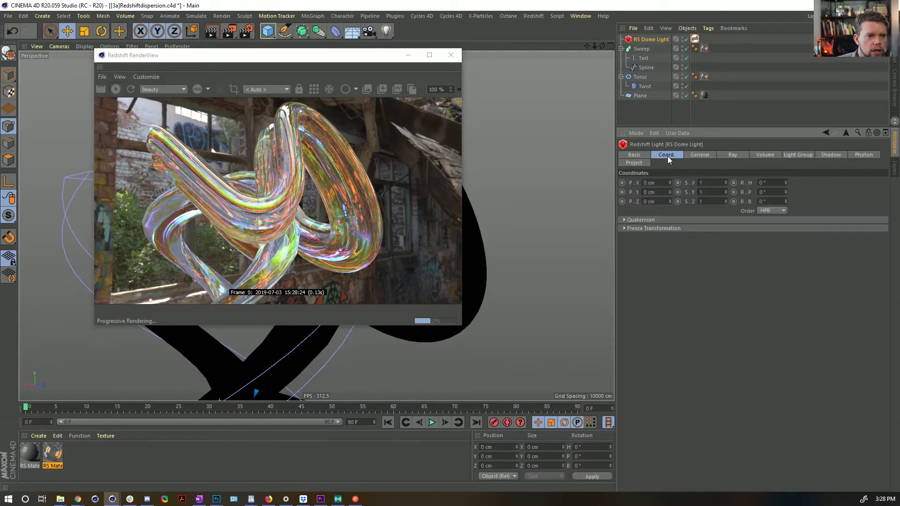
{"action": "left_click", "coordinate": [764, 154]}
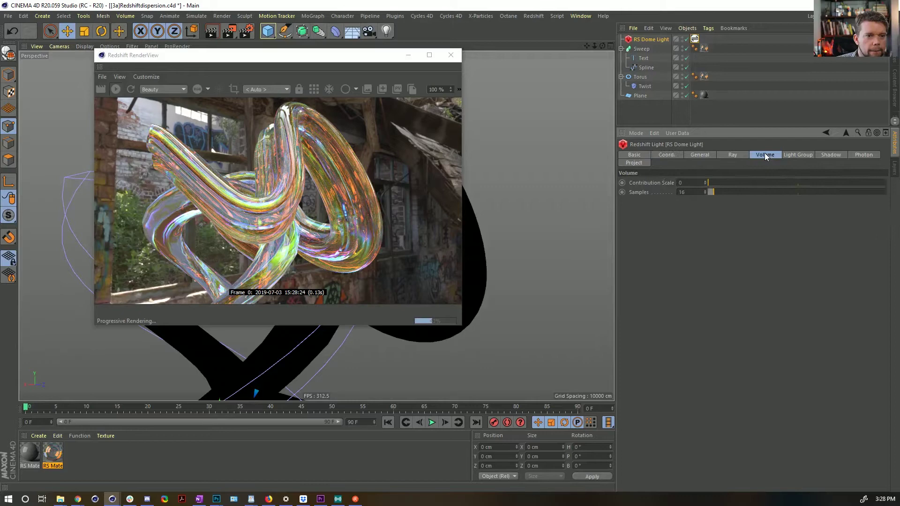
{"action": "left_click", "coordinate": [725, 155]}
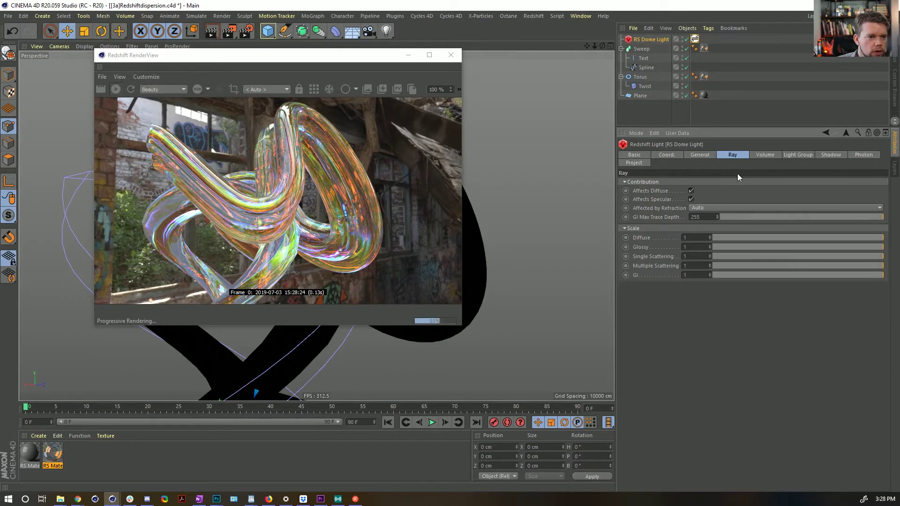
{"action": "left_click", "coordinate": [700, 155]}
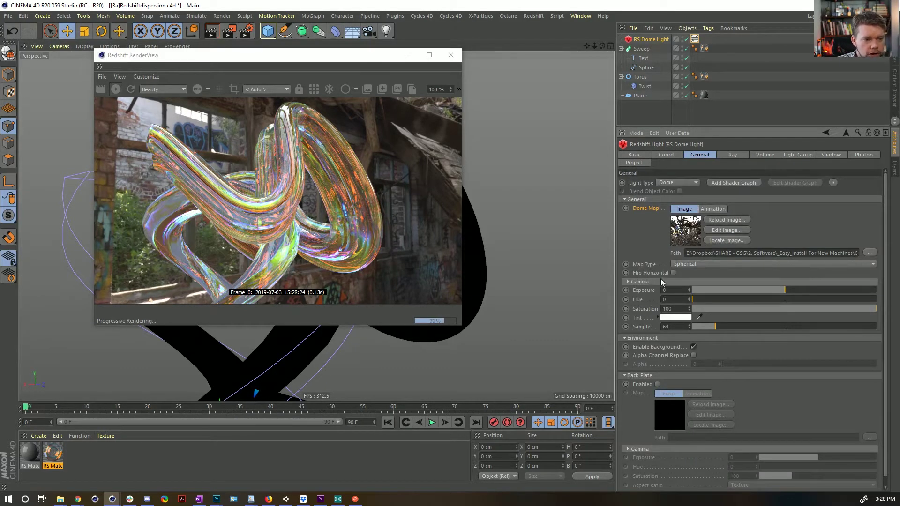
Step: Hide the HDRI from the render background and orbit and zoom around the torus
{"action": "left_click", "coordinate": [693, 346]}
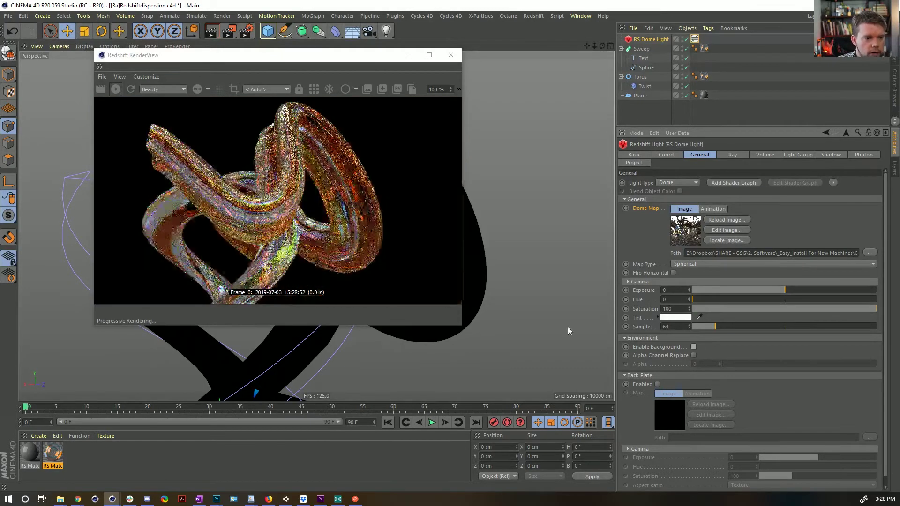
{"action": "left_click_drag", "start_coordinate": [340, 62], "coordinate": [636, 77]}
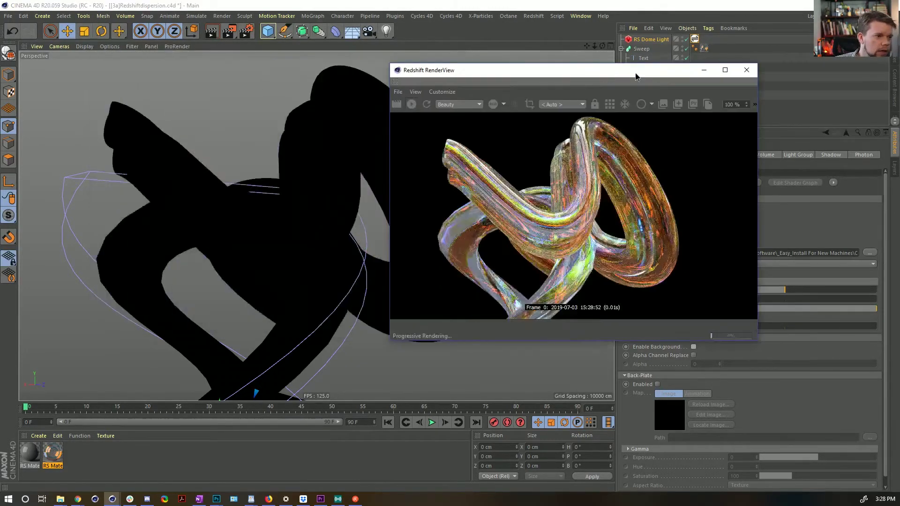
{"action": "left_click_drag", "start_coordinate": [316, 225], "coordinate": [334, 229], "text": "alt"}
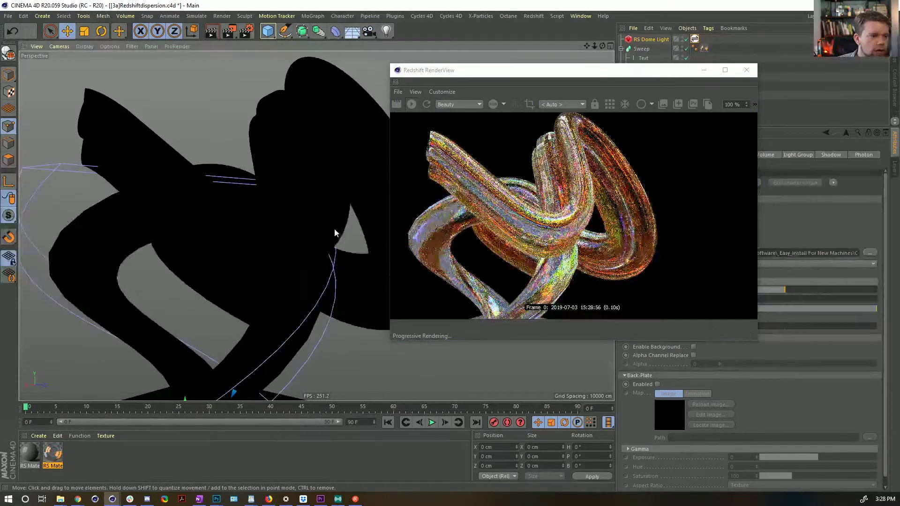
{"action": "right_click_drag", "start_coordinate": [331, 229], "coordinate": [383, 210], "text": "alt"}
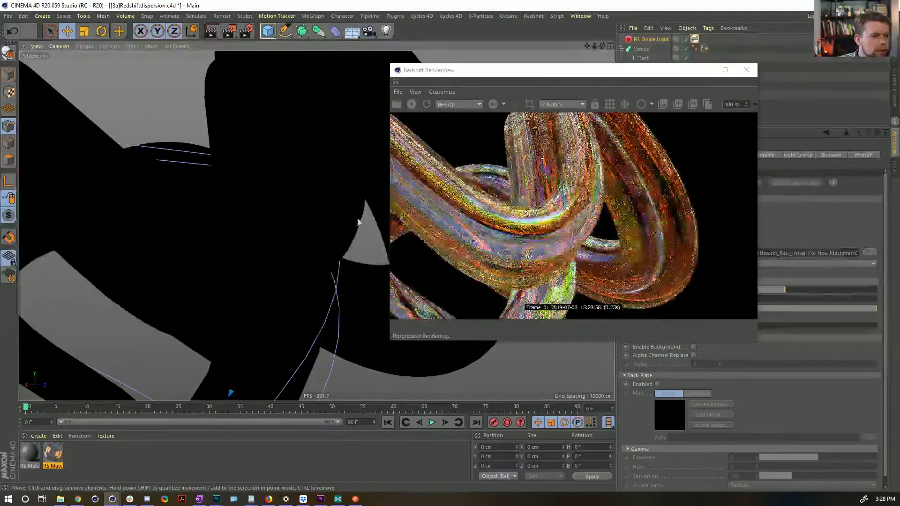
{"action": "left_click_drag", "start_coordinate": [356, 223], "coordinate": [339, 220], "text": "alt"}
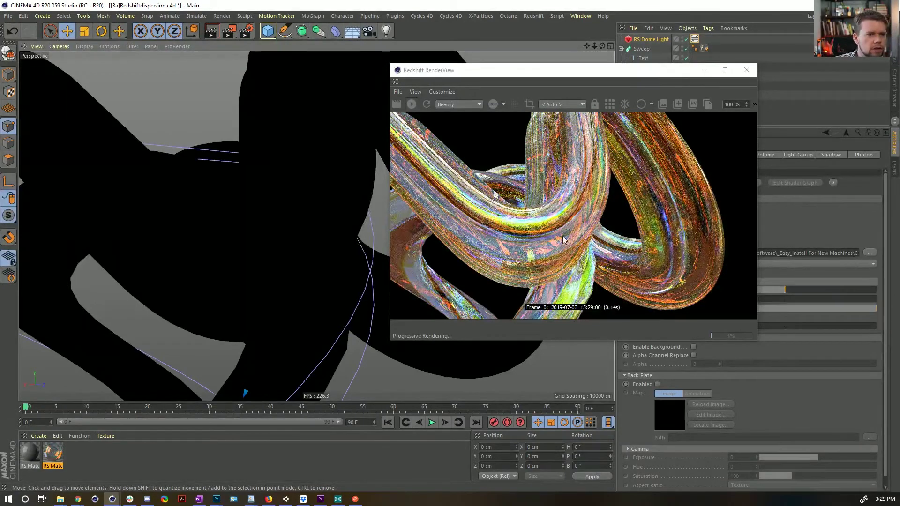
{"action": "left_click_drag", "start_coordinate": [633, 77], "coordinate": [457, 62]}
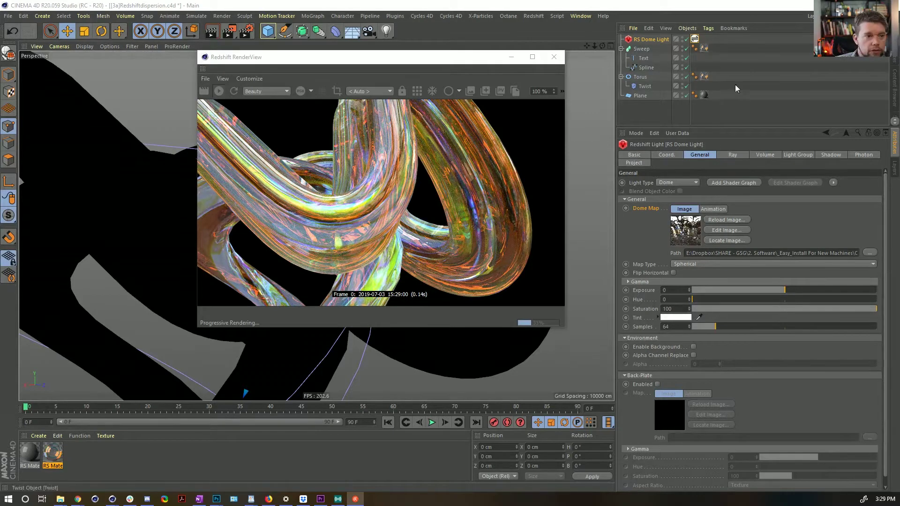
Step: Check the dome map path shows Derelict_1.exr, then save [3a]Redshiftdispersion.c4d
{"action": "left_click", "coordinate": [774, 252]}
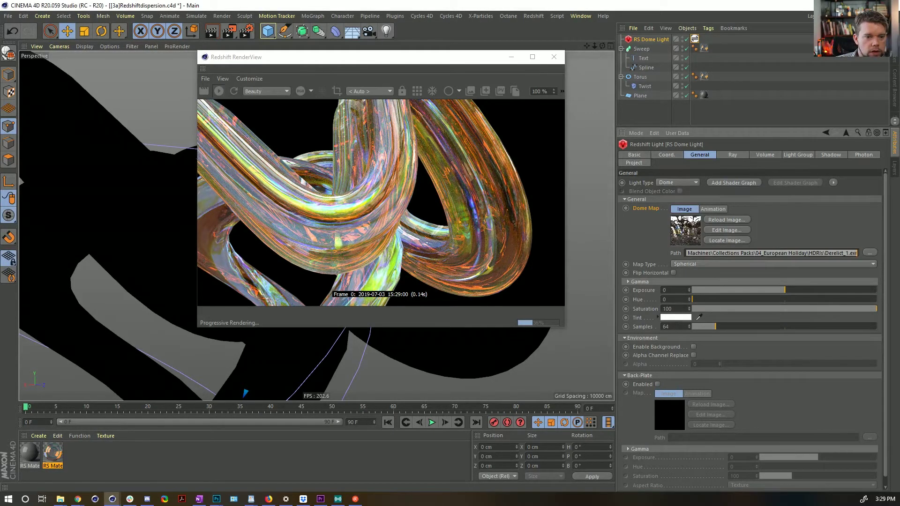
{"action": "left_click_drag", "start_coordinate": [857, 253], "coordinate": [820, 253]}
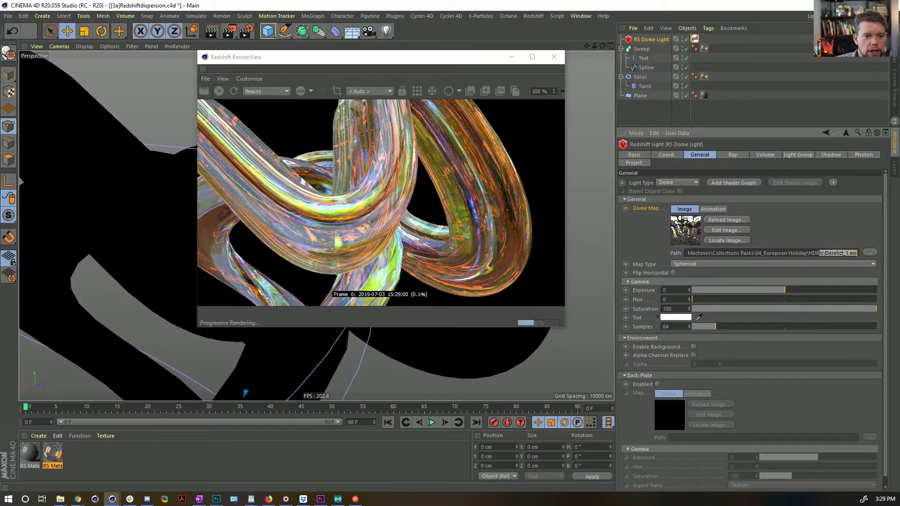
{"action": "left_click", "coordinate": [773, 218]}
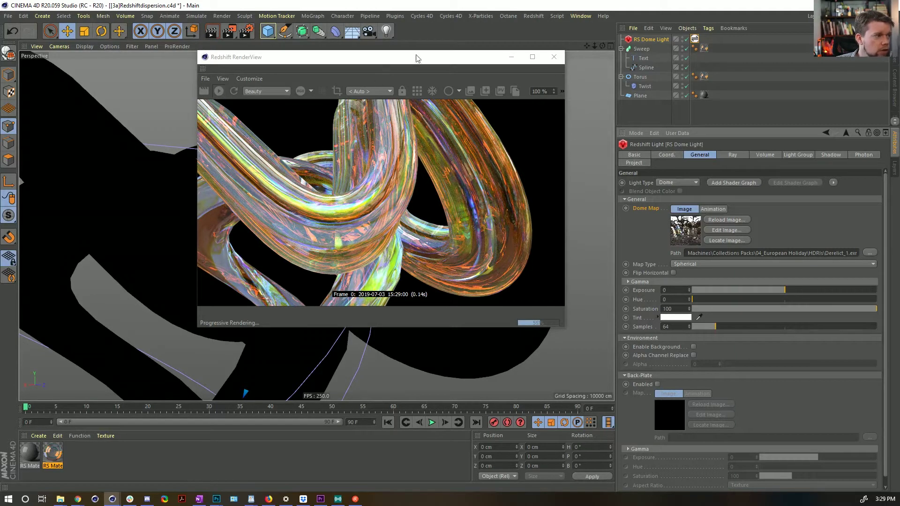
{"action": "key", "text": "ctrl+s"}
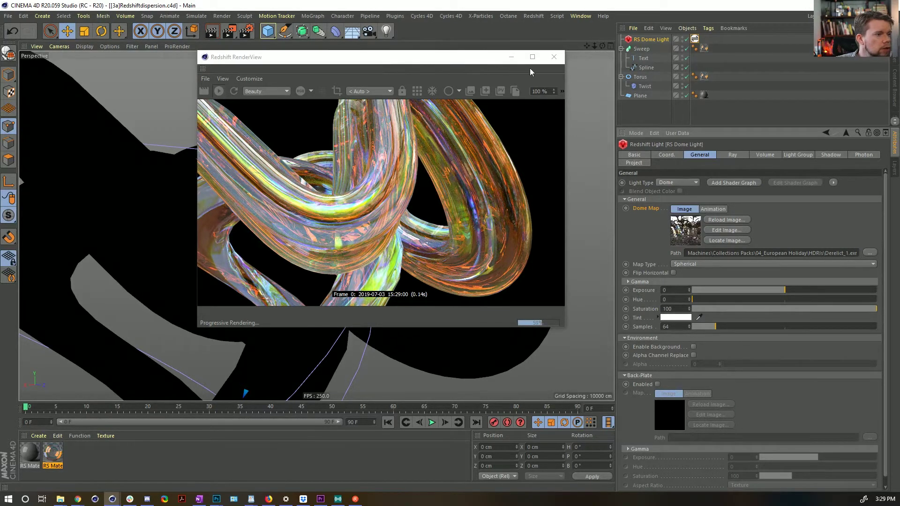
Step: Close the render preview and the Instagram meme post, leaving the Behance project in view
{"action": "left_click", "coordinate": [554, 57]}
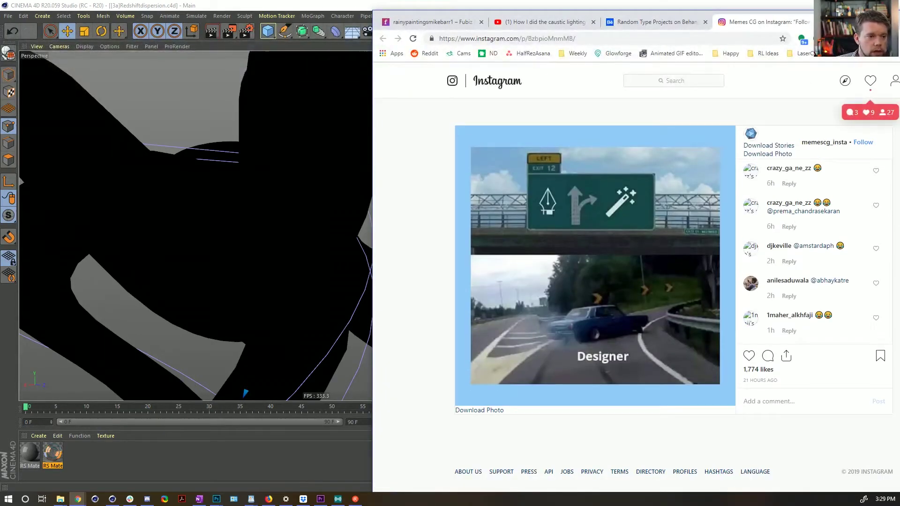
{"action": "left_click_drag", "start_coordinate": [849, 25], "coordinate": [610, 29]}
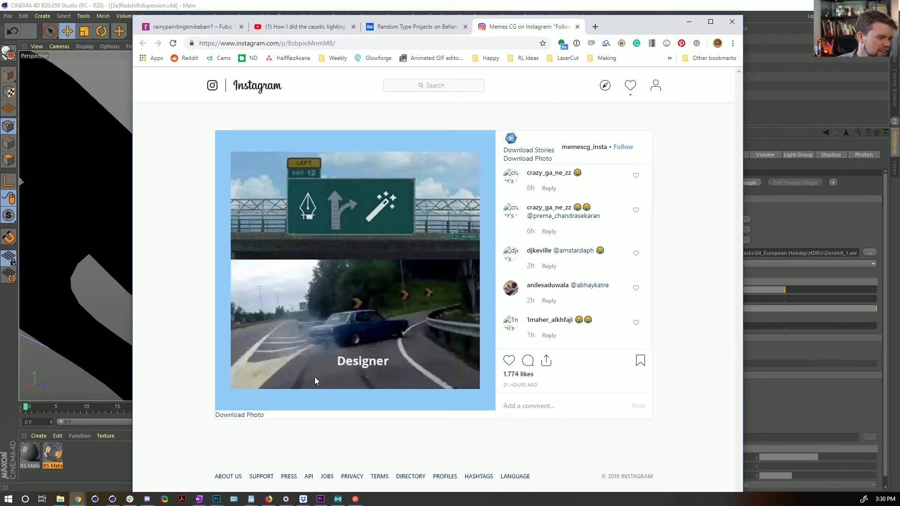
{"action": "left_click", "coordinate": [577, 27]}
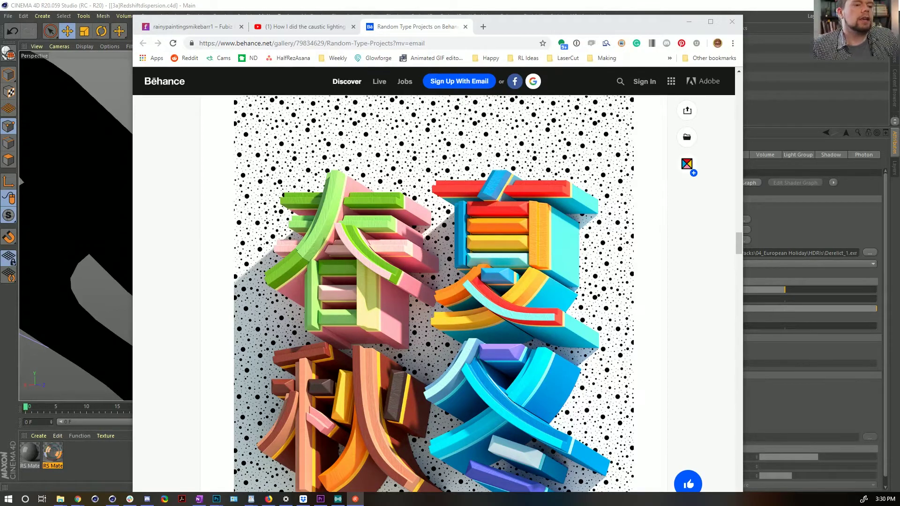
Step: Back in Cinema 4D, start a new empty scene and add a Circle spline
{"action": "left_click", "coordinate": [459, 8]}
{"action": "key", "text": "ctrl+n"}
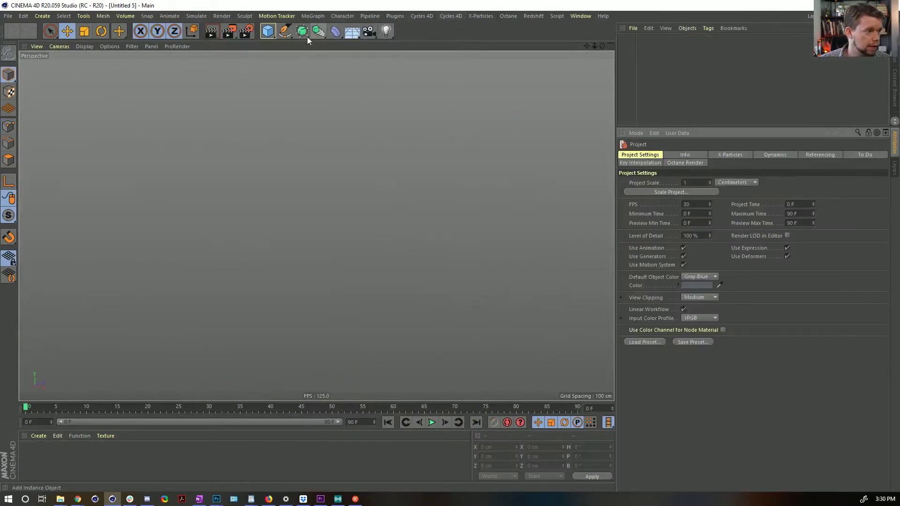
{"action": "left_click", "coordinate": [285, 31]}
{"action": "left_click", "coordinate": [403, 68]}
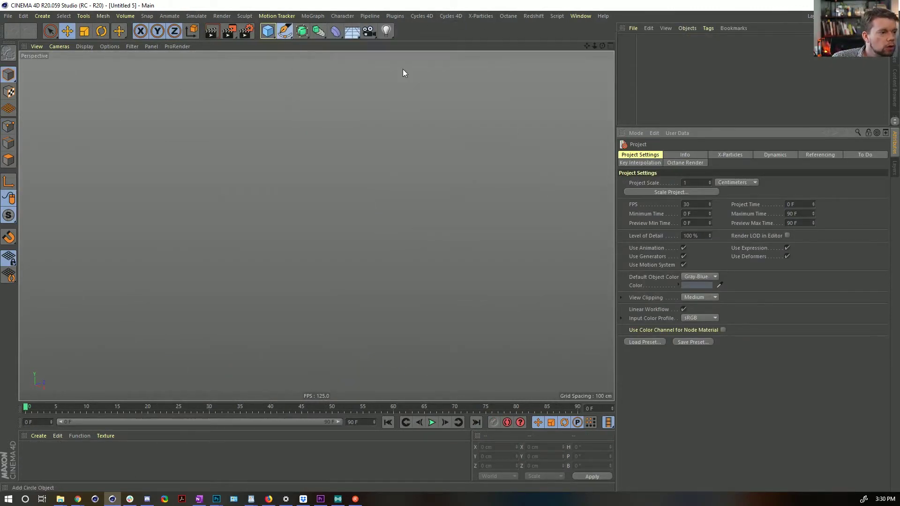
Step: Add a camera with an Align to Spline tag using Circle as the path, with Tangential on
{"action": "left_click", "coordinate": [368, 30]}
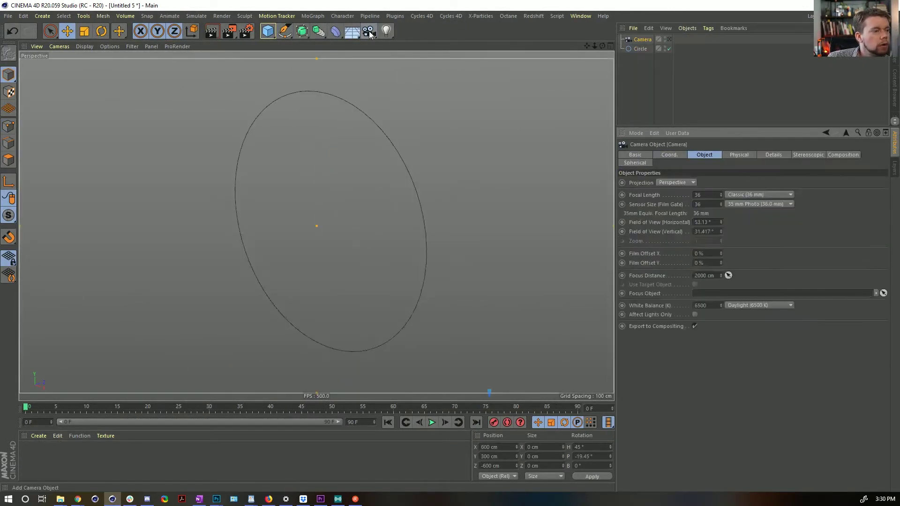
{"action": "right_click", "coordinate": [641, 40]}
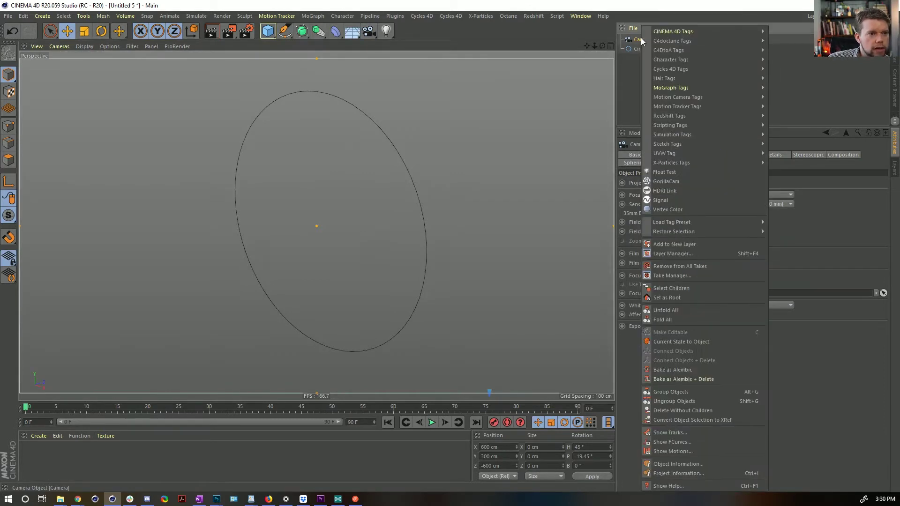
{"action": "mouse_move", "coordinate": [694, 32]}
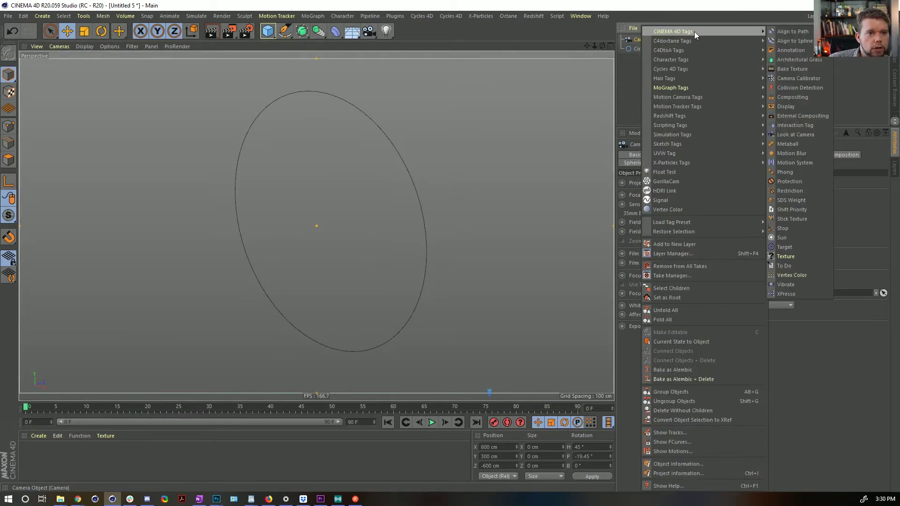
{"action": "left_click", "coordinate": [794, 41]}
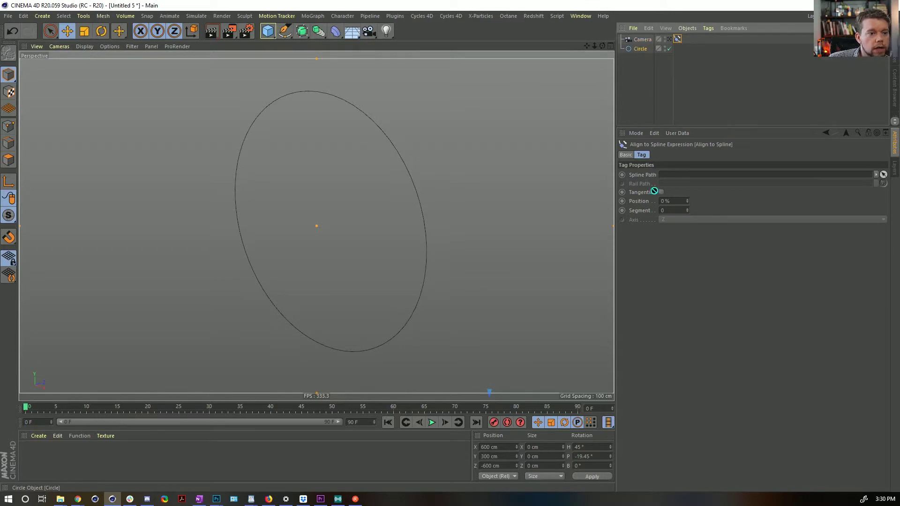
{"action": "left_click_drag", "start_coordinate": [654, 191], "coordinate": [671, 175]}
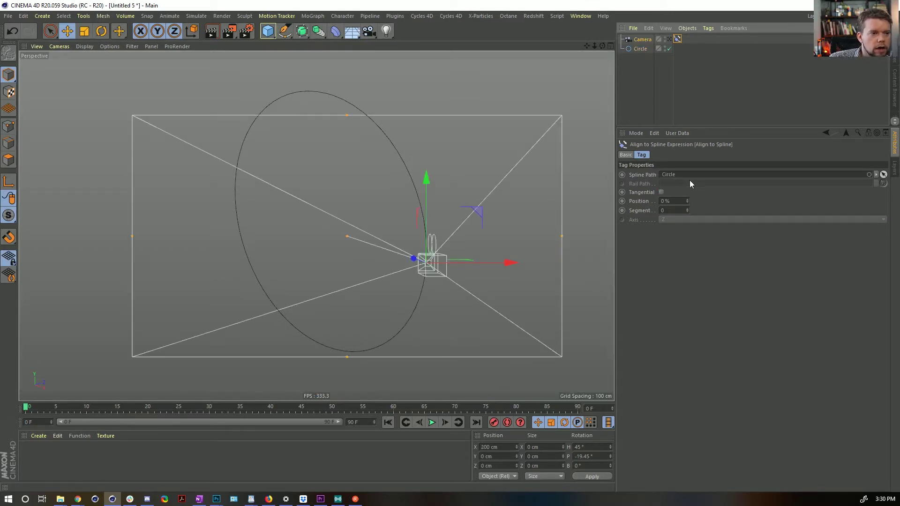
{"action": "left_click", "coordinate": [661, 192]}
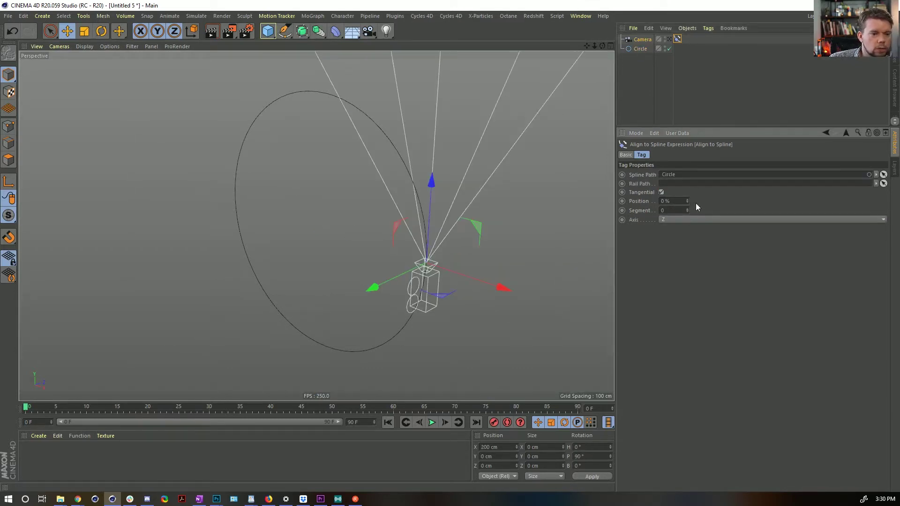
Step: Slide the camera along the circle to the 27% position
{"action": "mouse_move", "coordinate": [687, 201]}
{"action": "left_mouse_down"}
{"action": "mouse_move", "coordinate": [687, 178]}
{"action": "mouse_move", "coordinate": [687, 202]}
{"action": "left_mouse_up"}
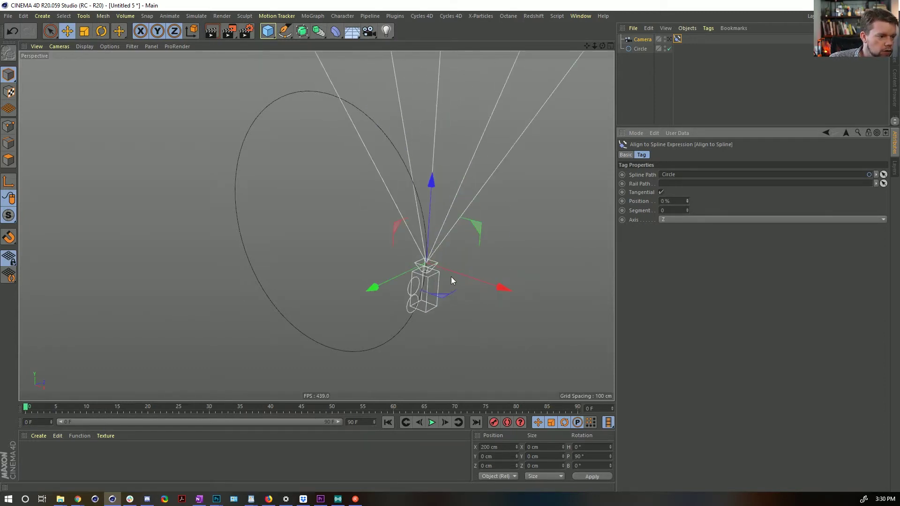
{"action": "left_click_drag", "start_coordinate": [451, 280], "coordinate": [473, 282], "text": "alt"}
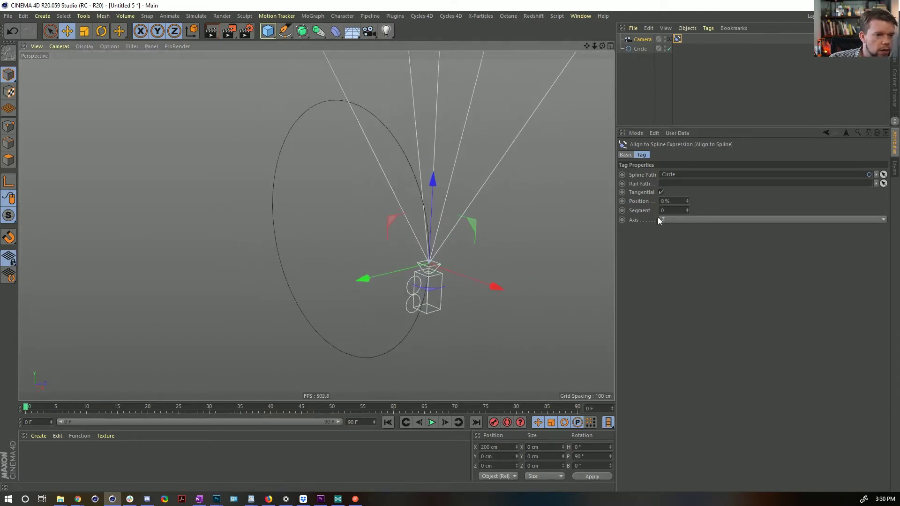
{"action": "left_click_drag", "start_coordinate": [686, 202], "coordinate": [687, 183]}
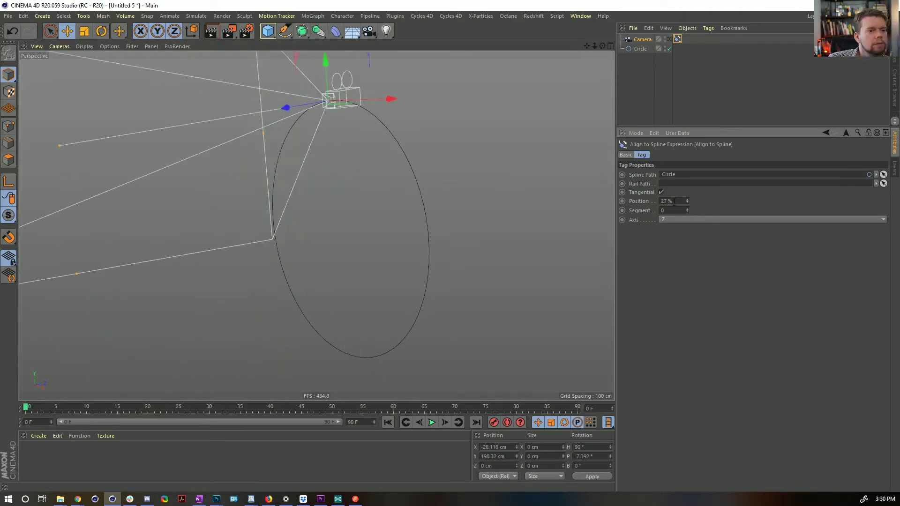
{"action": "left_click_drag", "start_coordinate": [407, 252], "coordinate": [359, 199], "text": "alt"}
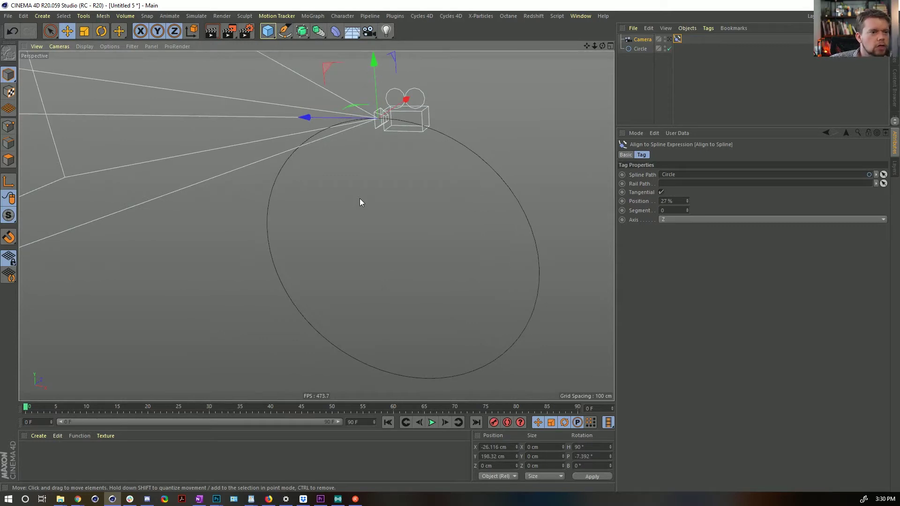
Step: Duplicate the circle as Circle.1, scale it to 530 cm, and use it as the rail path
{"action": "left_click_drag", "start_coordinate": [640, 49], "coordinate": [642, 57], "text": "ctrl"}
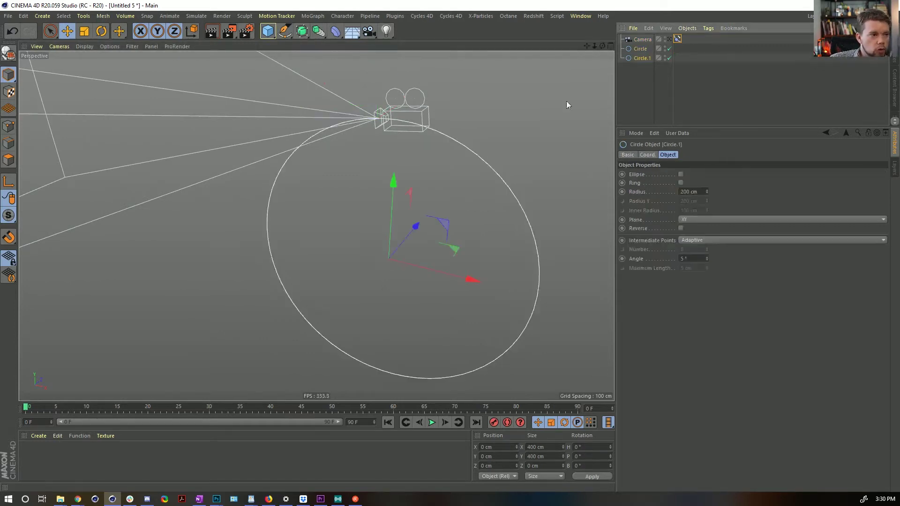
{"action": "key", "text": "t"}
{"action": "left_click_drag", "start_coordinate": [331, 291], "coordinate": [452, 255]}
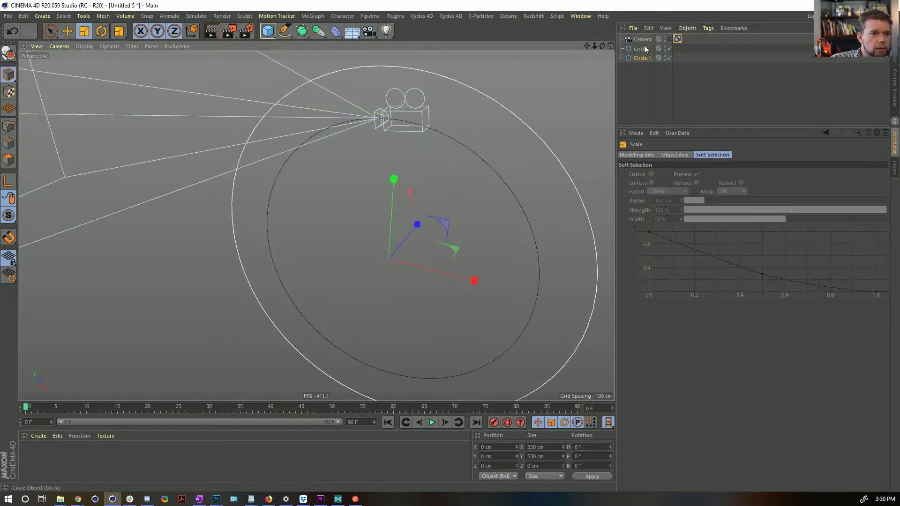
{"action": "left_click", "coordinate": [677, 40]}
{"action": "left_click_drag", "start_coordinate": [642, 62], "coordinate": [675, 183]}
{"action": "left_click_drag", "start_coordinate": [416, 121], "coordinate": [423, 158], "text": "alt"}
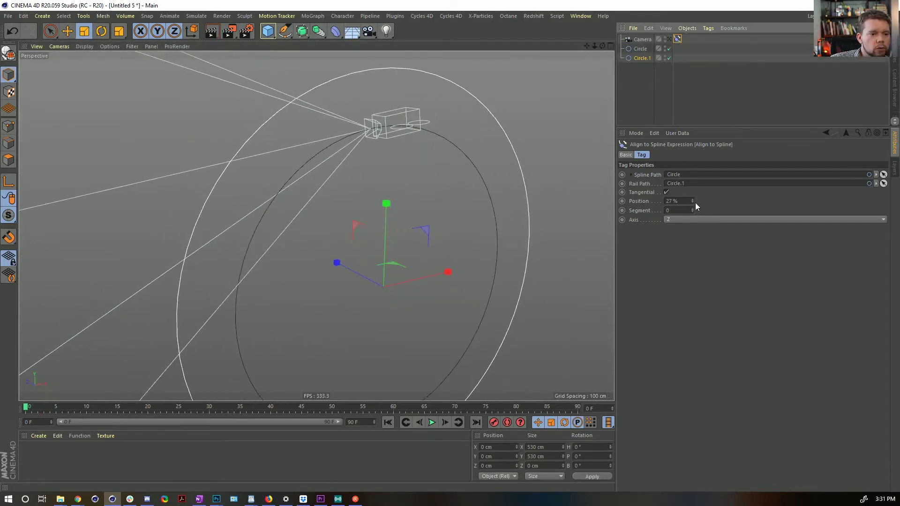
{"action": "left_click_drag", "start_coordinate": [694, 201], "coordinate": [691, 148]}
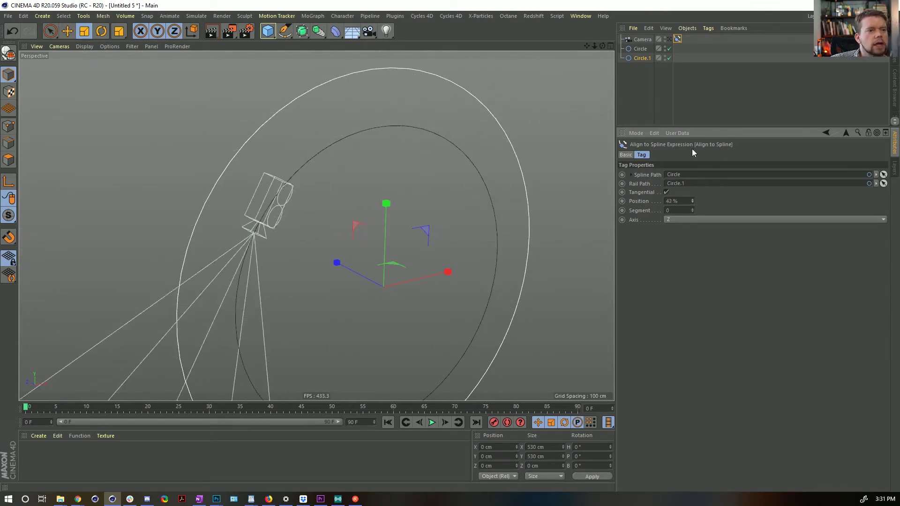
{"action": "left_click_drag", "start_coordinate": [366, 154], "coordinate": [422, 169], "text": "alt"}
Step: Replace the oversized Circle.1 with a 200 cm copy pushed back along Z as the rail path
{"action": "left_click", "coordinate": [647, 55]}
{"action": "key", "text": "Delete"}
{"action": "left_click_drag", "start_coordinate": [642, 49], "coordinate": [643, 56], "text": "ctrl"}
{"action": "key", "text": "e"}
{"action": "left_click_drag", "start_coordinate": [473, 262], "coordinate": [445, 271]}
{"action": "left_click", "coordinate": [677, 39]}
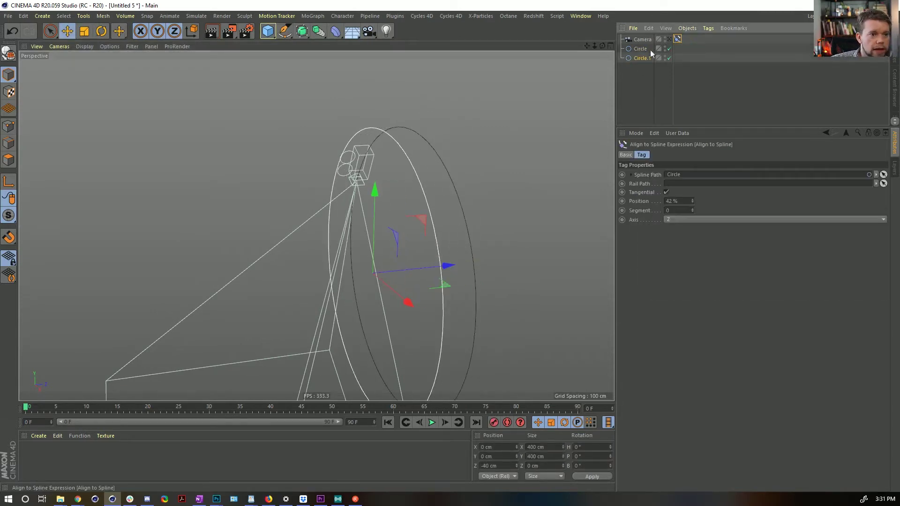
{"action": "left_click_drag", "start_coordinate": [651, 142], "coordinate": [678, 182]}
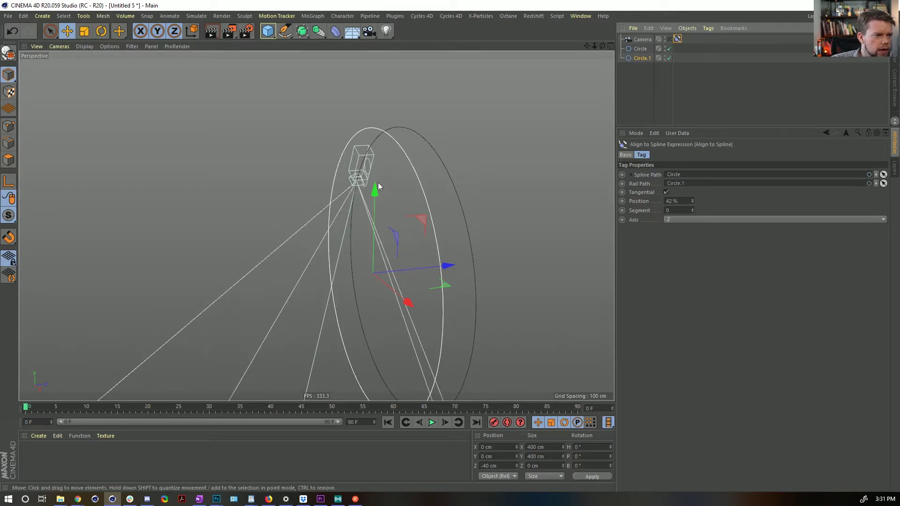
Step: Slide the camera around to about 14% of the circle path
{"action": "left_click_drag", "start_coordinate": [515, 188], "coordinate": [503, 241], "text": "alt"}
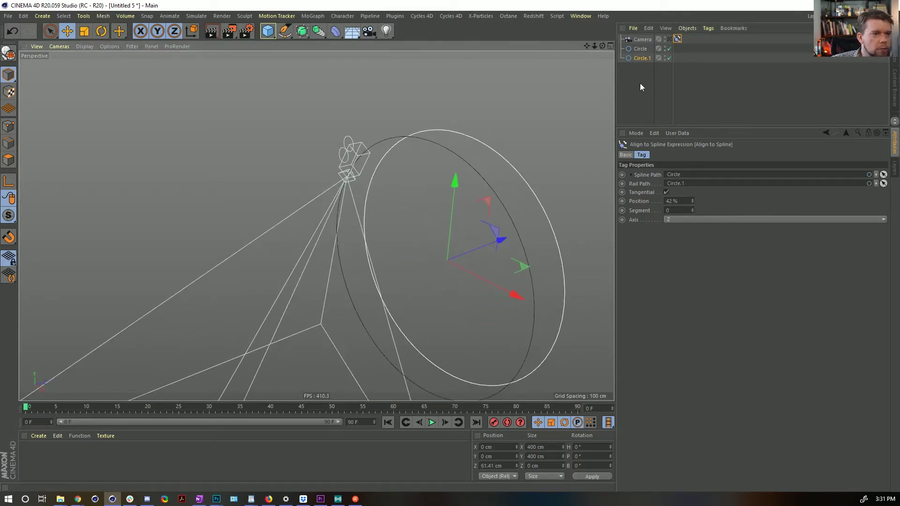
{"action": "left_click", "coordinate": [676, 40]}
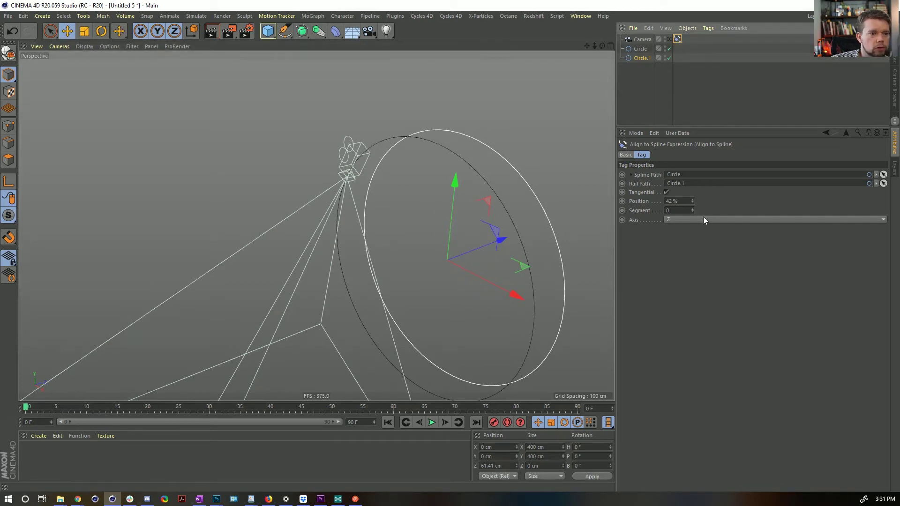
{"action": "left_click_drag", "start_coordinate": [693, 201], "coordinate": [693, 244]}
Step: Group the camera under a Null, move the Align to Spline tag onto it, and set Position 21%
{"action": "left_click", "coordinate": [643, 41]}
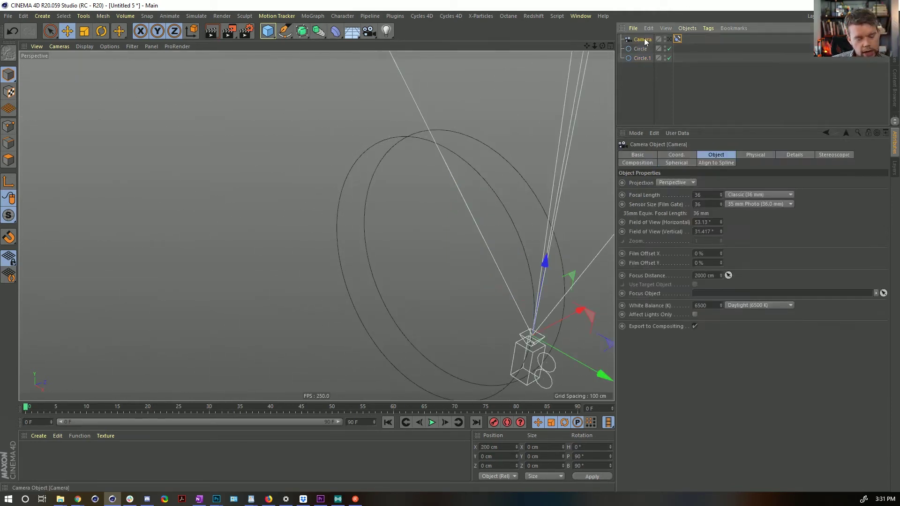
{"action": "key", "text": "alt+g"}
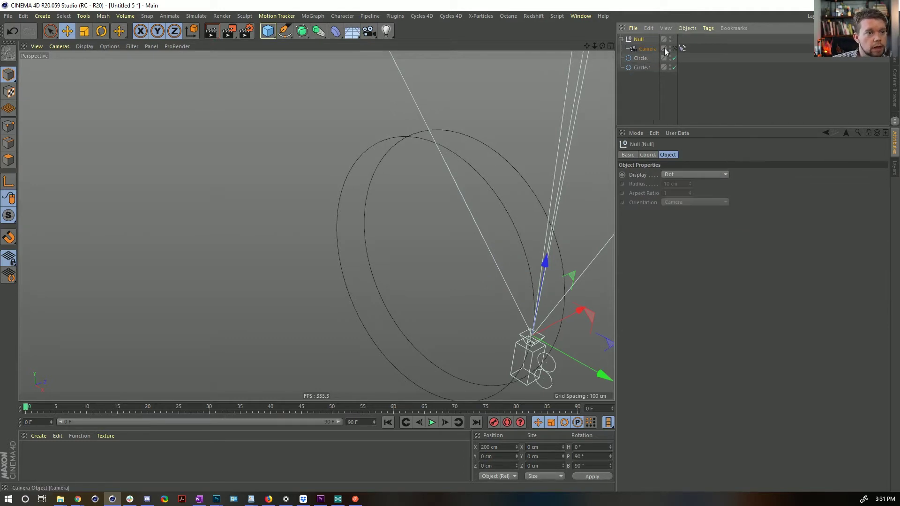
{"action": "left_click_drag", "start_coordinate": [681, 48], "coordinate": [682, 39]}
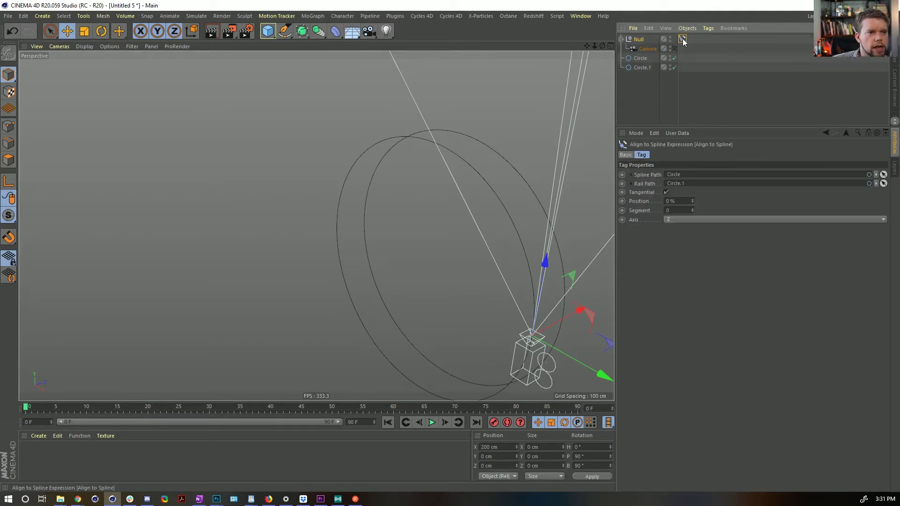
{"action": "left_click", "coordinate": [653, 48]}
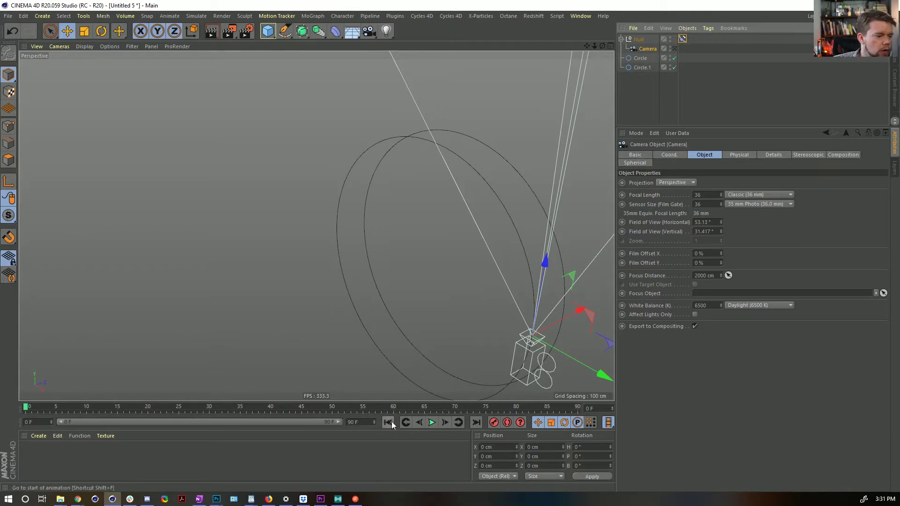
{"action": "left_click", "coordinate": [682, 39]}
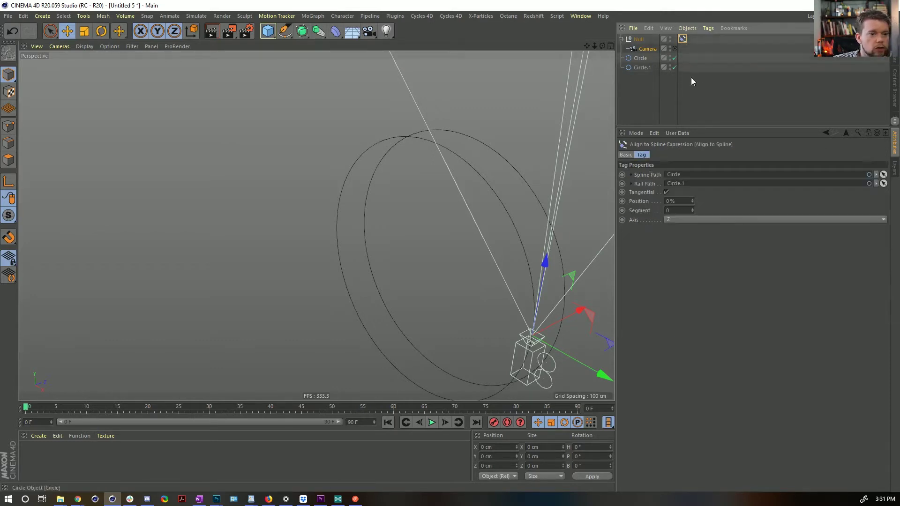
{"action": "left_click", "coordinate": [693, 199]}
{"action": "mouse_move", "coordinate": [692, 202]}
{"action": "left_mouse_down"}
{"action": "mouse_move", "coordinate": [693, 193]}
{"action": "mouse_move", "coordinate": [692, 200]}
{"action": "left_mouse_up"}
{"action": "left_click", "coordinate": [655, 50]}
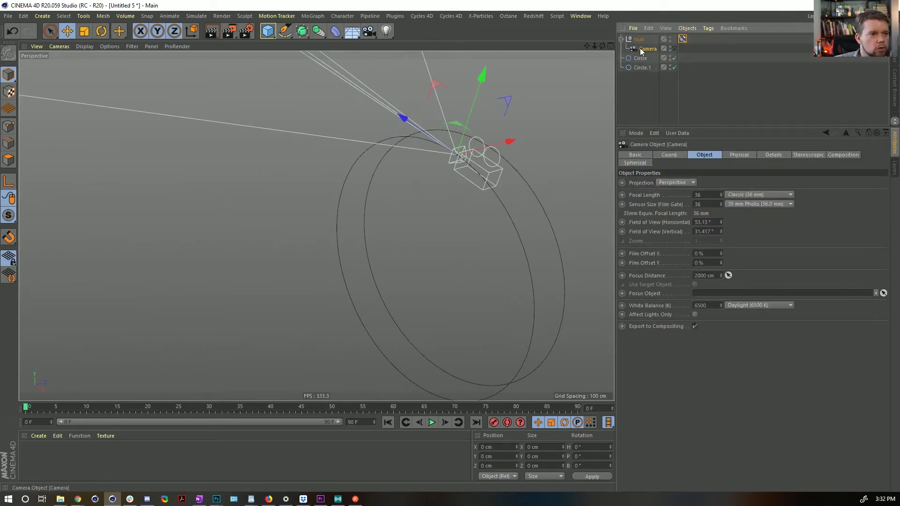
Step: Add a Vibrate tag to the camera
{"action": "right_click", "coordinate": [640, 48]}
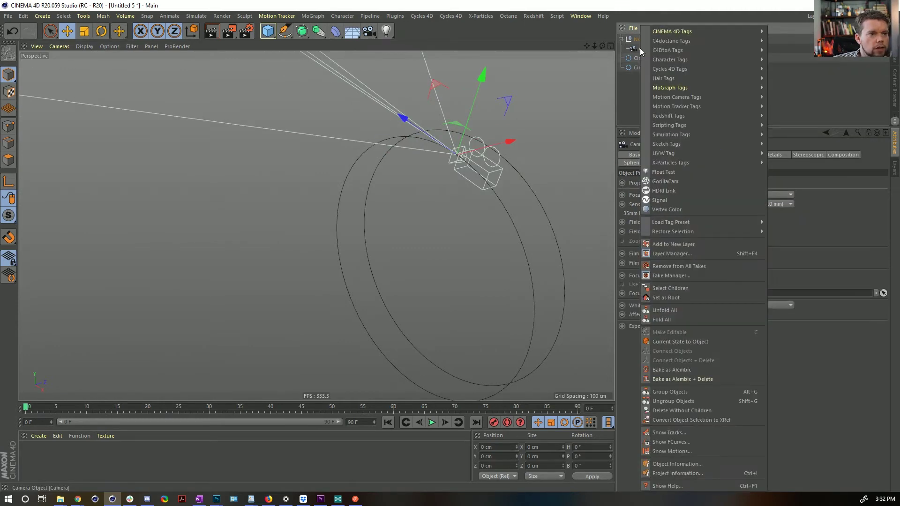
{"action": "mouse_move", "coordinate": [678, 31]}
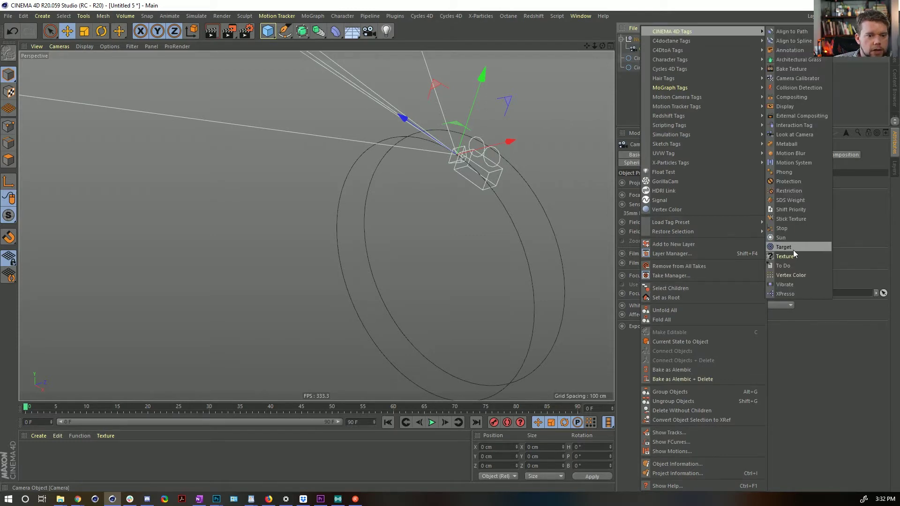
{"action": "left_click", "coordinate": [805, 283]}
{"action": "left_click", "coordinate": [648, 48]}
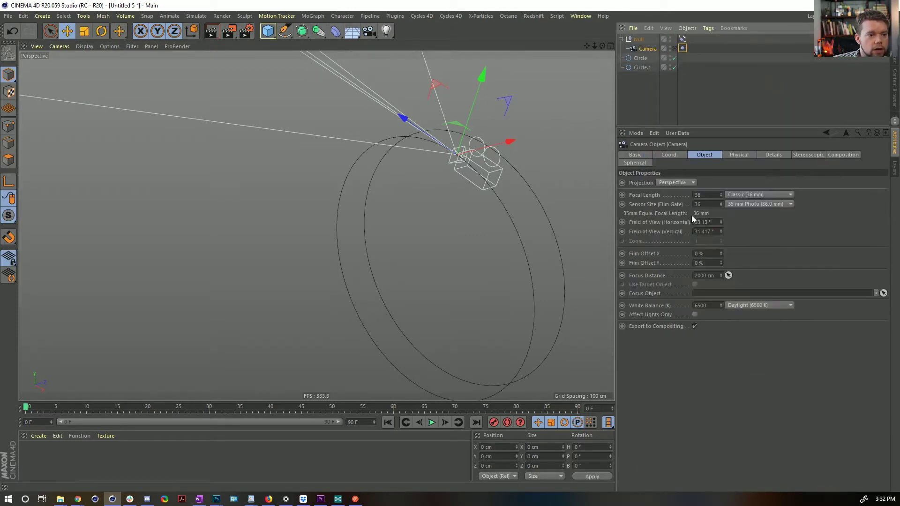
{"action": "left_click", "coordinate": [683, 48]}
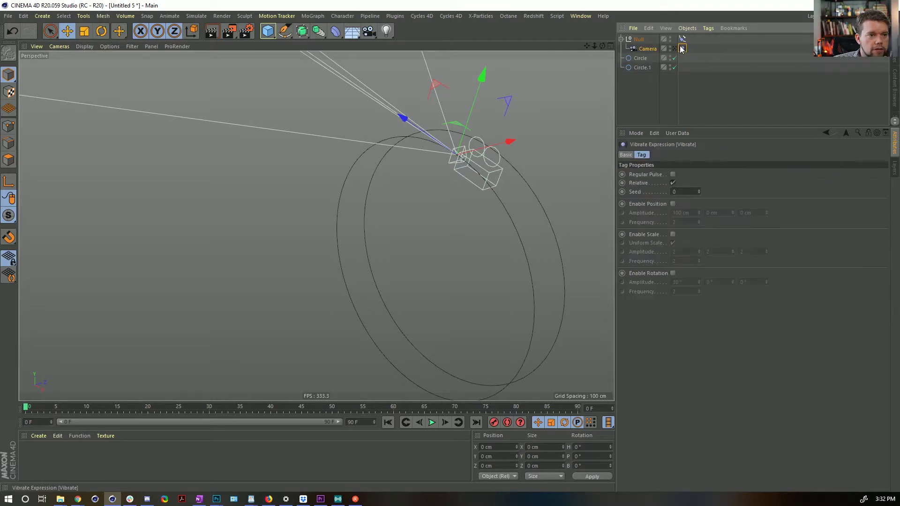
Step: Enable rotation vibration with 30° amplitudes at frequency 0.5, then preview the shake
{"action": "left_click", "coordinate": [673, 273]}
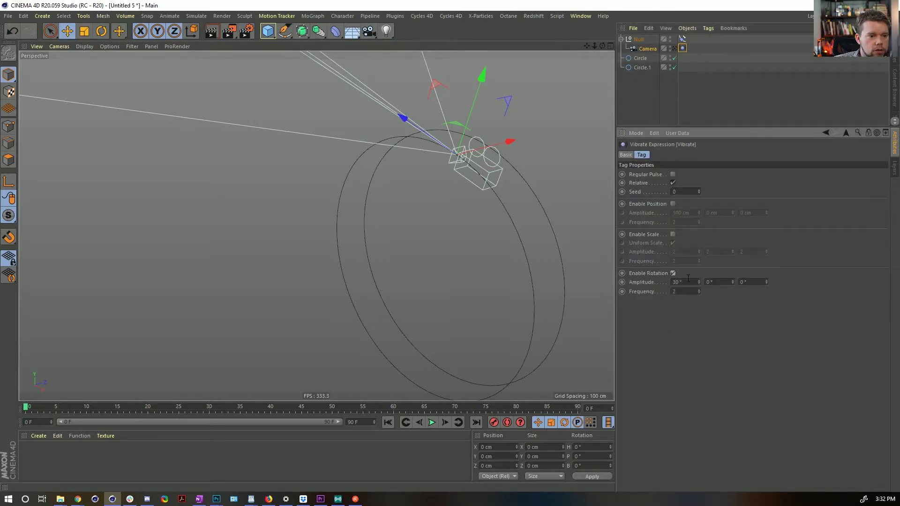
{"action": "left_click", "coordinate": [676, 281]}
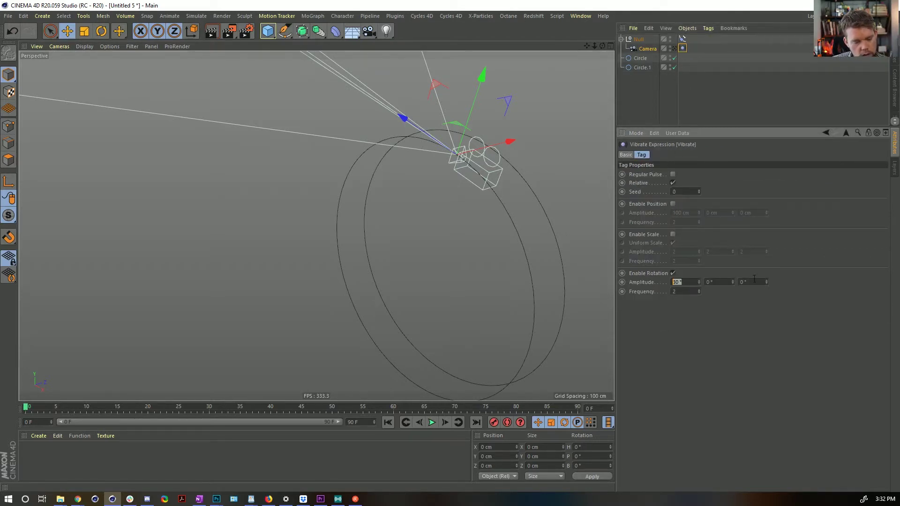
{"action": "type", "text": "3"}
{"action": "left_click", "coordinate": [709, 283]}
{"action": "type", "text": "3"}
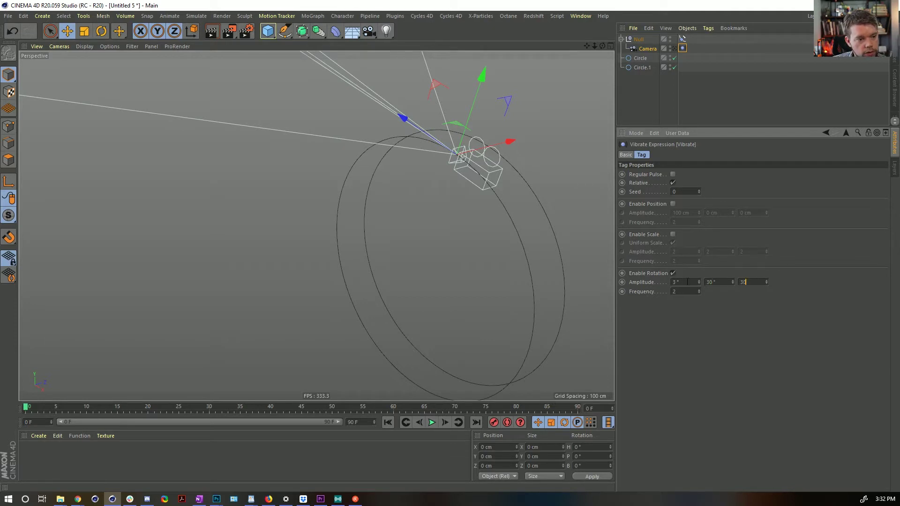
{"action": "left_click", "coordinate": [432, 423]}
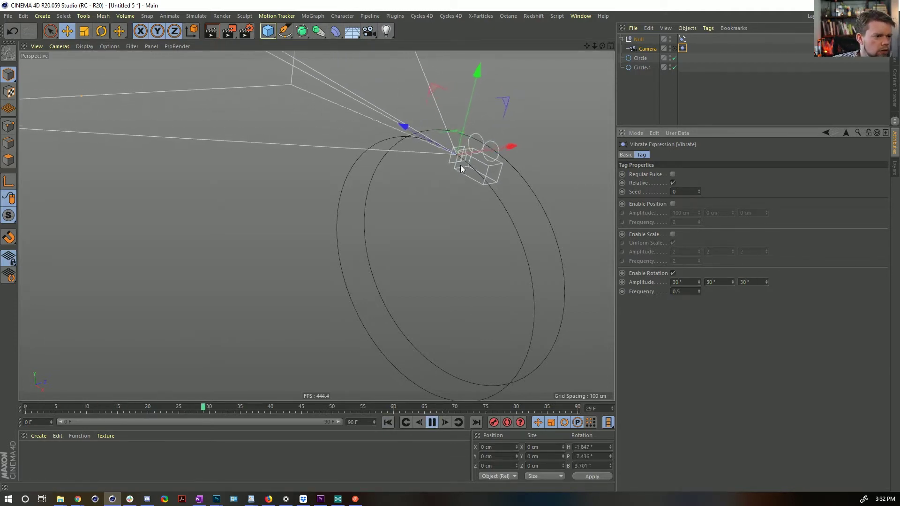
{"action": "left_click", "coordinate": [682, 39]}
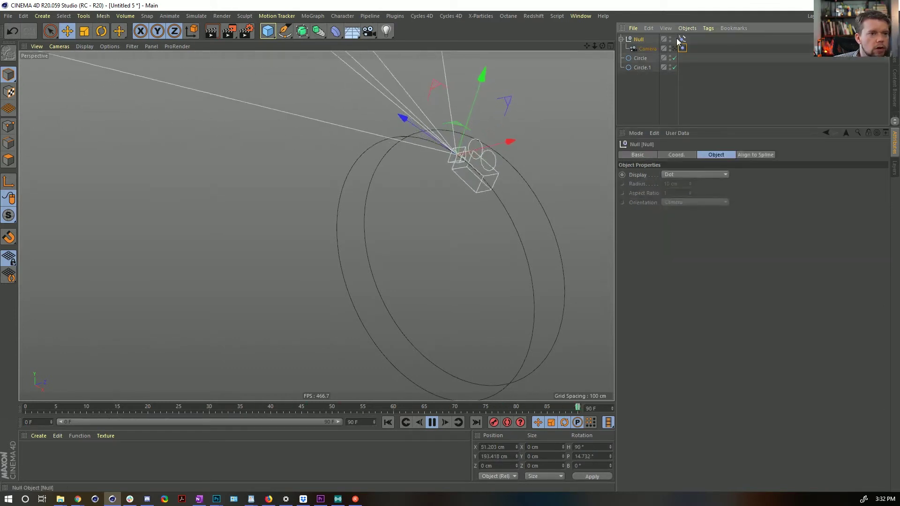
Step: Keyframe the Null's spline Position at 0% on frame 0 and 100% on frame 90
{"action": "left_click", "coordinate": [432, 422]}
{"action": "left_click", "coordinate": [394, 423]}
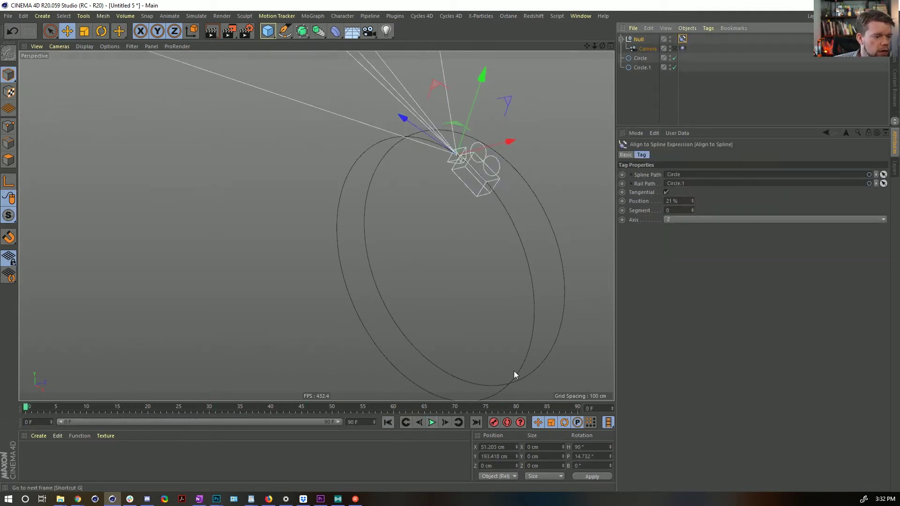
{"action": "left_click_drag", "start_coordinate": [688, 200], "coordinate": [612, 221]}
{"action": "type", "text": "0"}
{"action": "key", "text": "Return"}
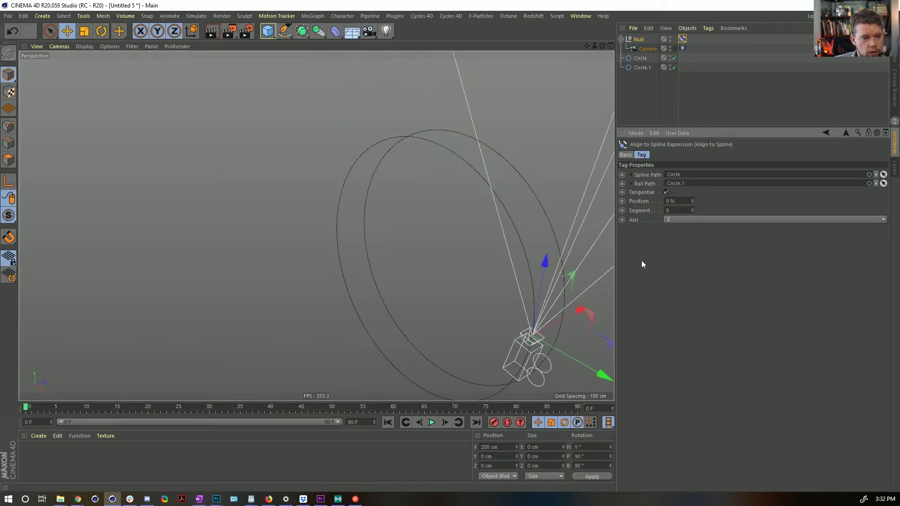
{"action": "left_click", "coordinate": [622, 201]}
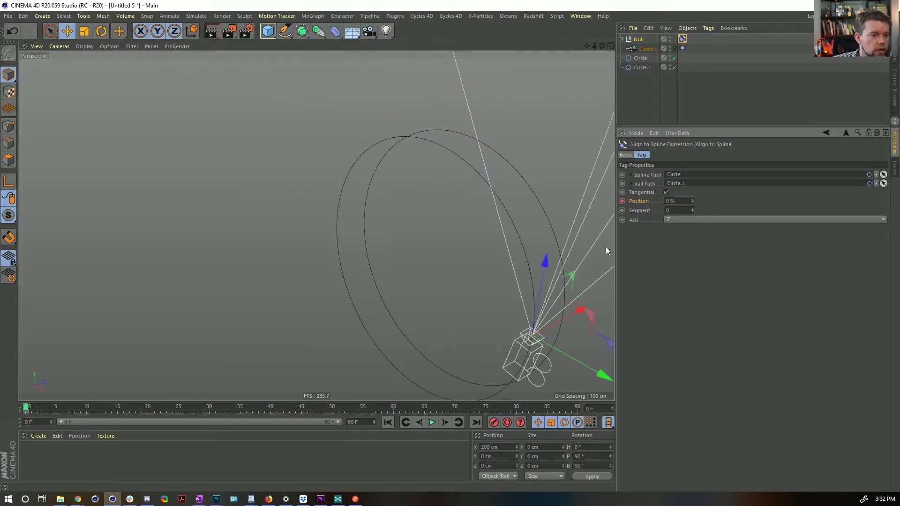
{"action": "left_click", "coordinate": [475, 423]}
{"action": "type", "text": "10"}
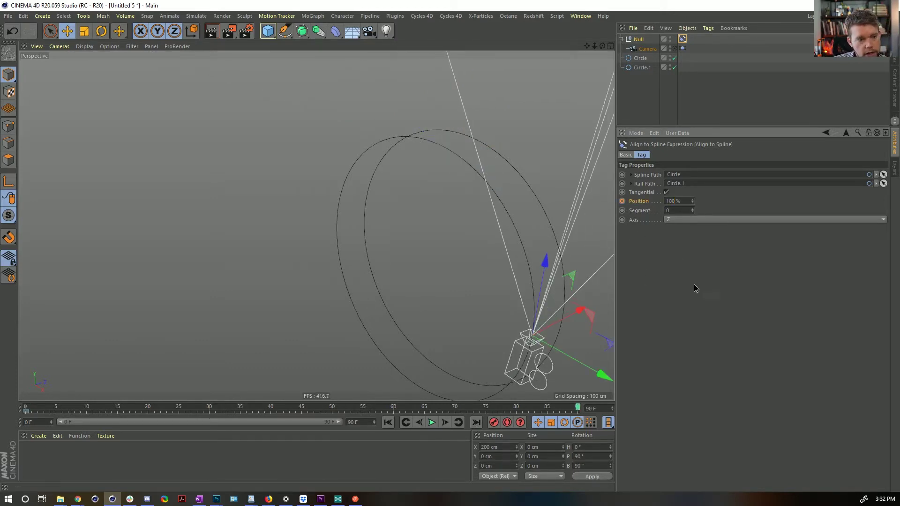
{"action": "left_click", "coordinate": [622, 201]}
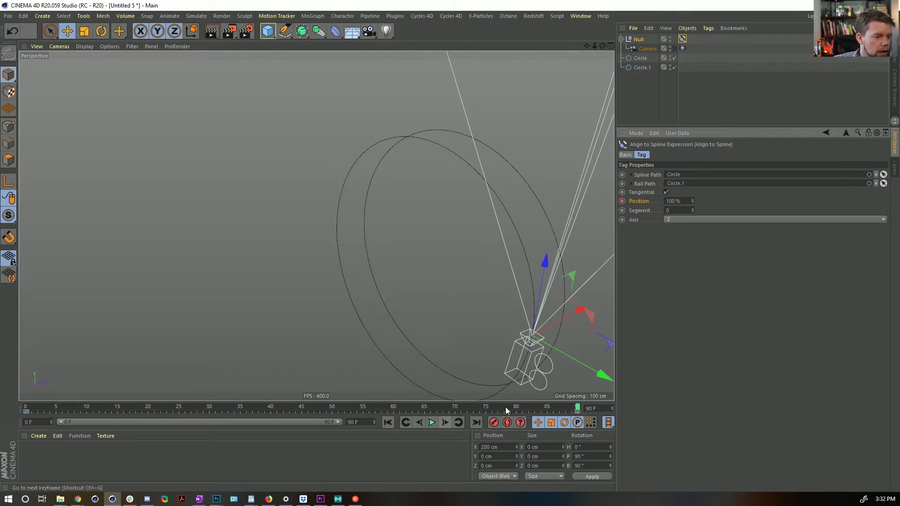
Step: Set both Position keyframes to Linear interpolation and play the animation
{"action": "left_click", "coordinate": [553, 409]}
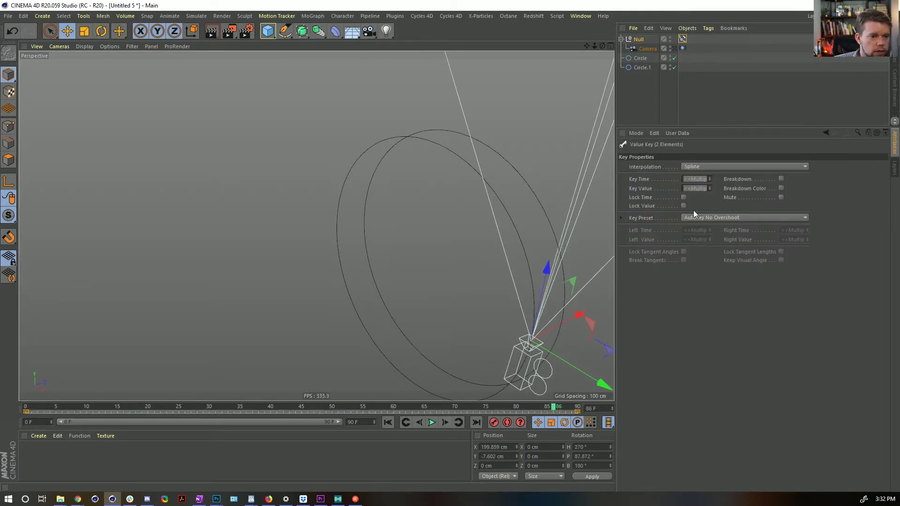
{"action": "left_click", "coordinate": [705, 168]}
{"action": "left_click", "coordinate": [705, 177]}
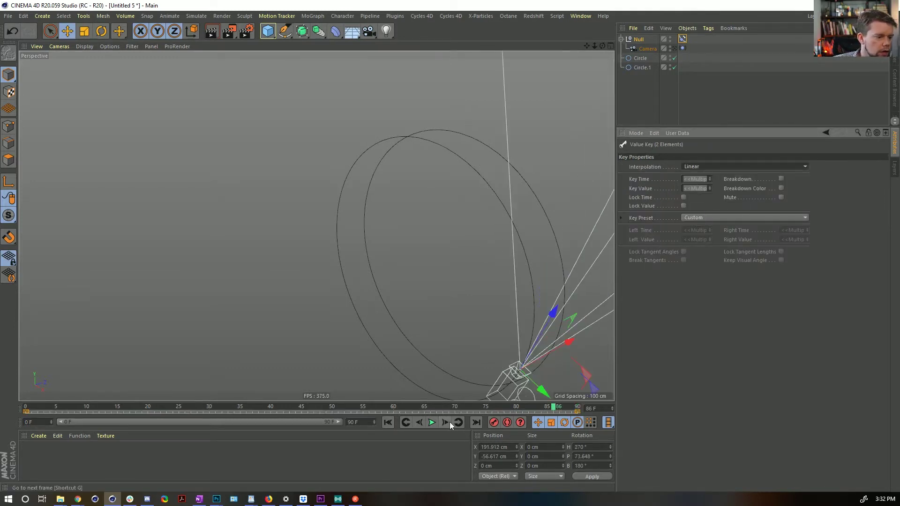
{"action": "left_click", "coordinate": [432, 422]}
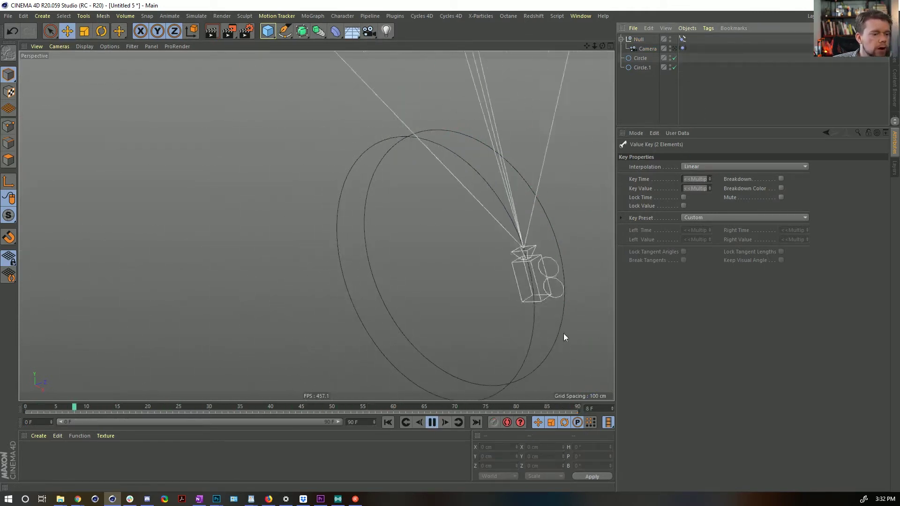
Step: Change the camera Vibrate tag's rotation frequency from 0.5 to 1, orbiting the view during playback
{"action": "left_click", "coordinate": [682, 48]}
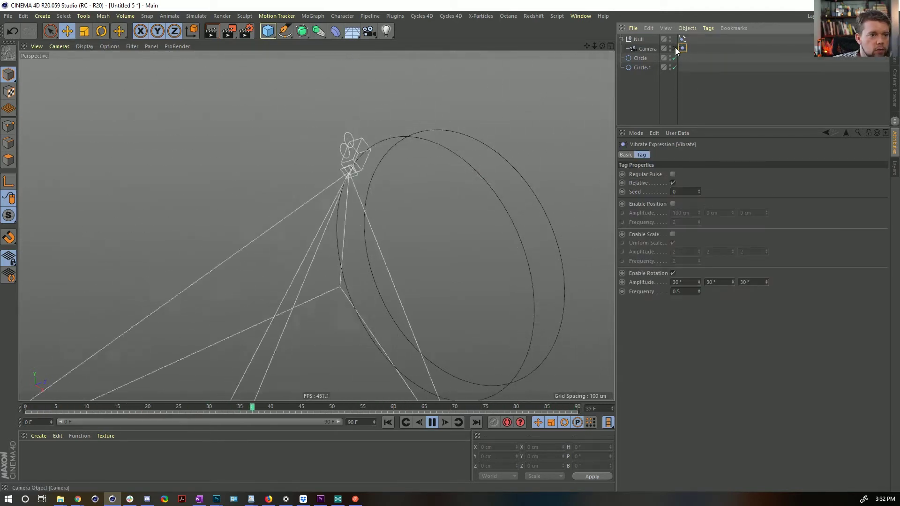
{"action": "left_click_drag", "start_coordinate": [686, 292], "coordinate": [638, 307]}
{"action": "type", "text": "1"}
{"action": "key", "text": "Return"}
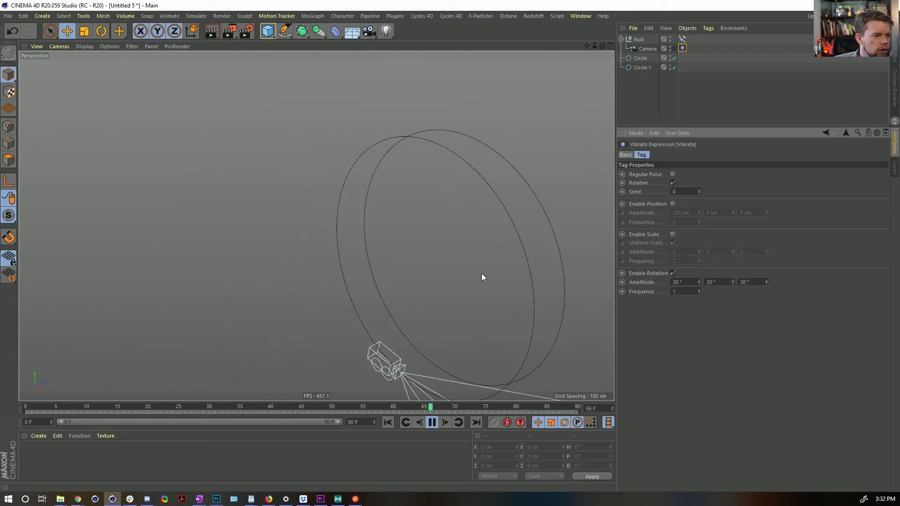
{"action": "left_click_drag", "start_coordinate": [481, 274], "coordinate": [462, 271], "text": "alt"}
{"action": "middle_click_drag", "start_coordinate": [462, 272], "coordinate": [395, 223], "text": "alt"}
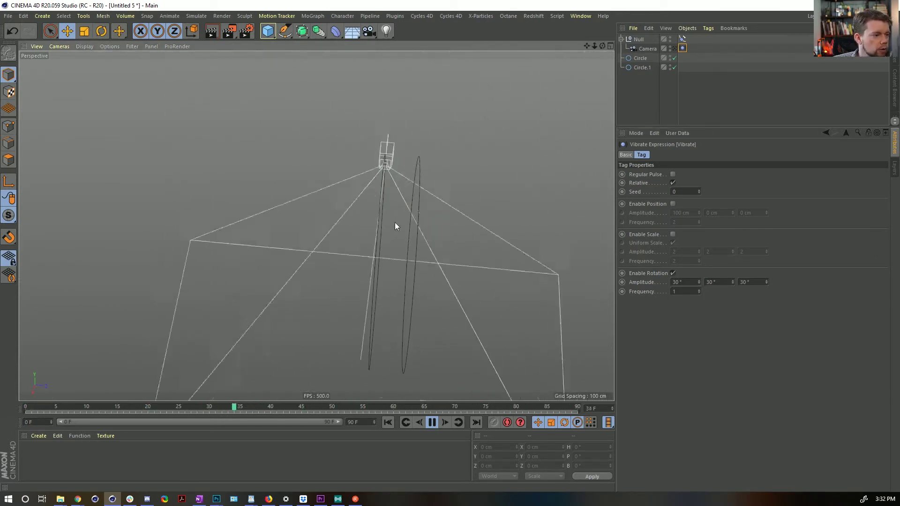
{"action": "left_click_drag", "start_coordinate": [372, 260], "coordinate": [255, 219], "text": "alt"}
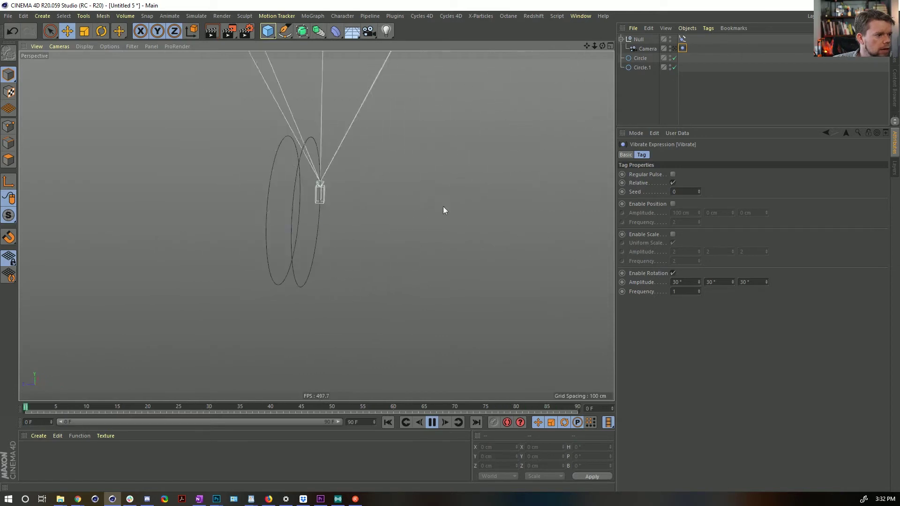
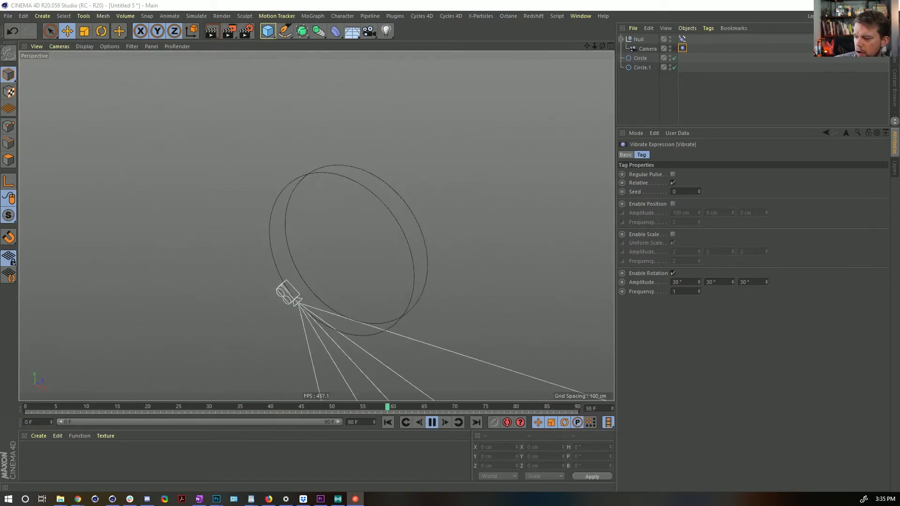
Step: Switch from Cinema 4D to the Chrome tab showing the Vimeo 'Coca-Cola | Contest' video
{"action": "key", "text": "alt+Tab"}
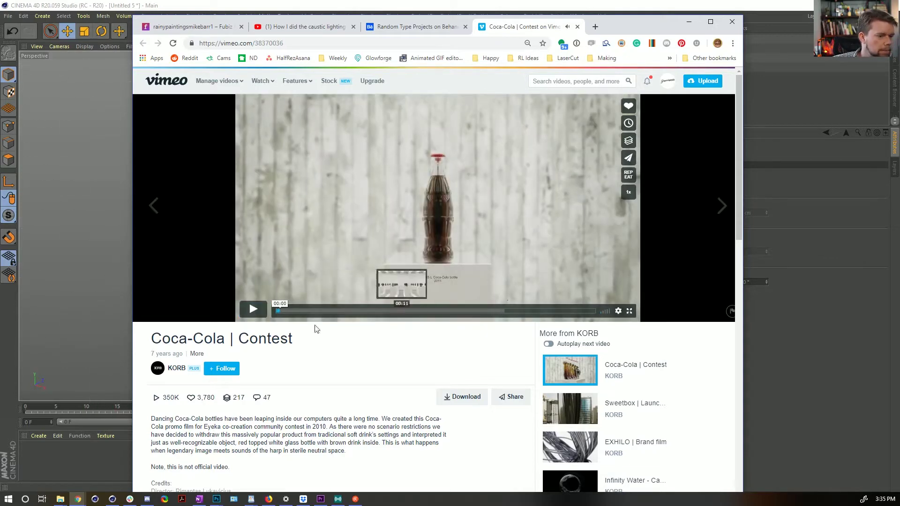
Step: Stop playback, watch the Coca-Cola Contest video, then start a new empty project, Untitled 6
{"action": "left_click", "coordinate": [131, 378]}
{"action": "left_click", "coordinate": [433, 423]}
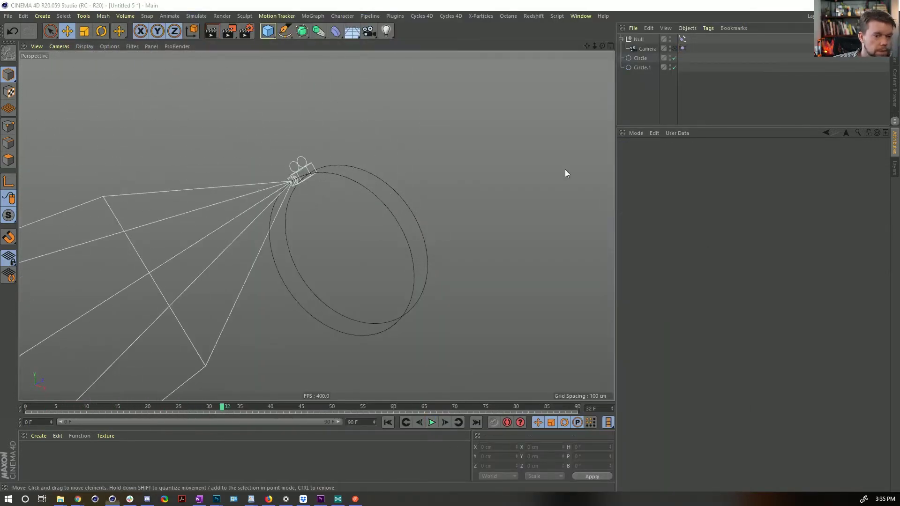
{"action": "key", "text": "alt+Tab"}
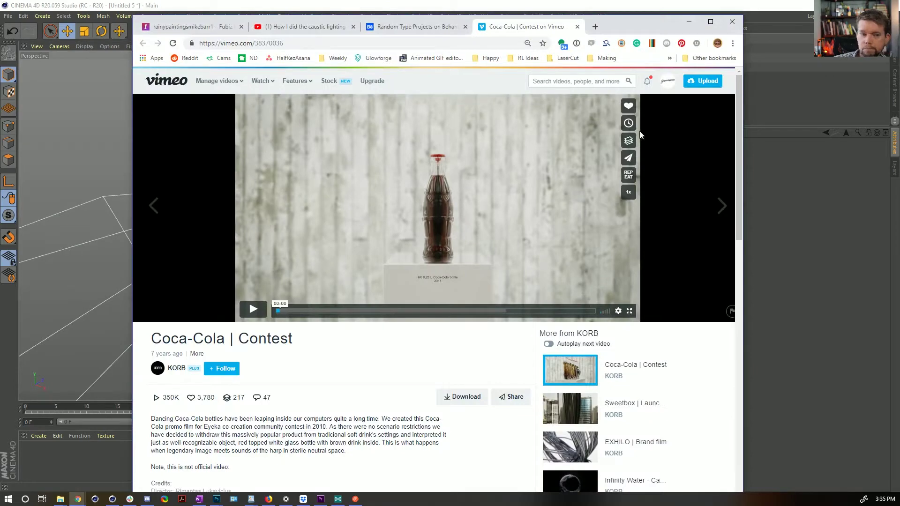
{"action": "left_click", "coordinate": [249, 313]}
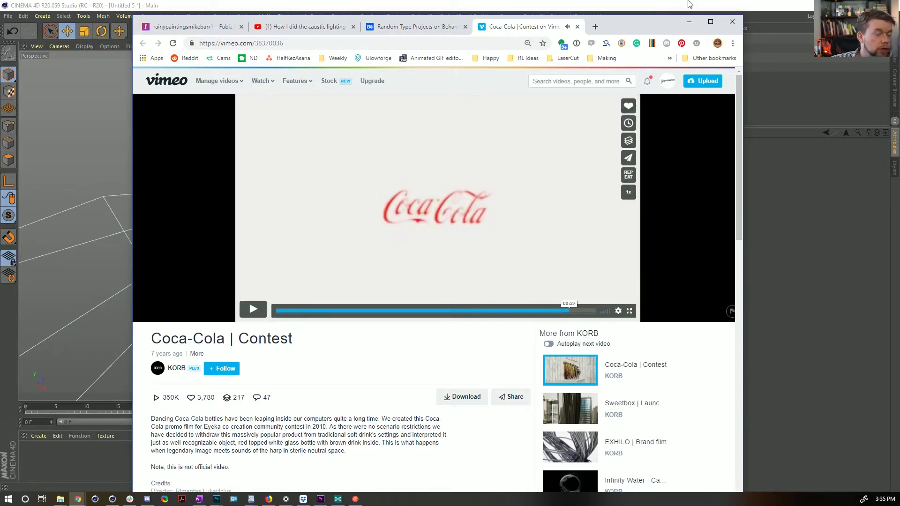
{"action": "left_click", "coordinate": [752, 3]}
{"action": "key", "text": "ctrl+n"}
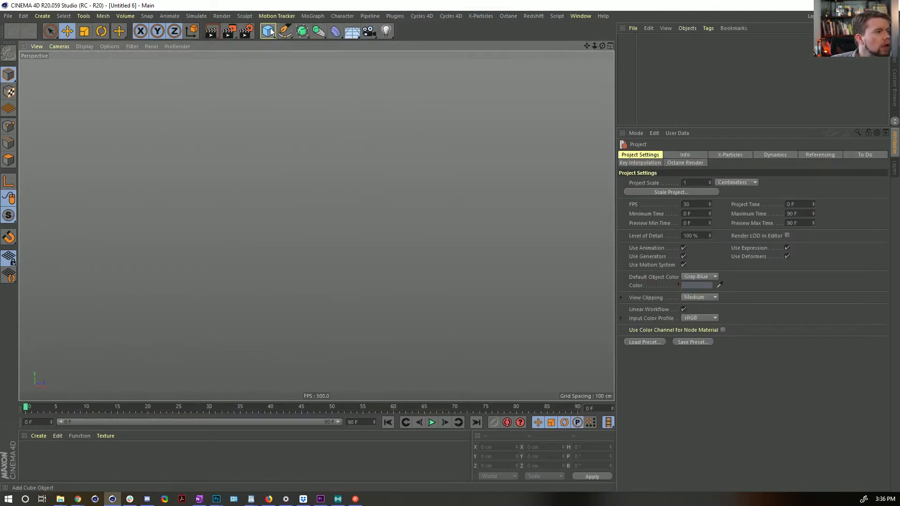
{"action": "left_click", "coordinate": [7, 16]}
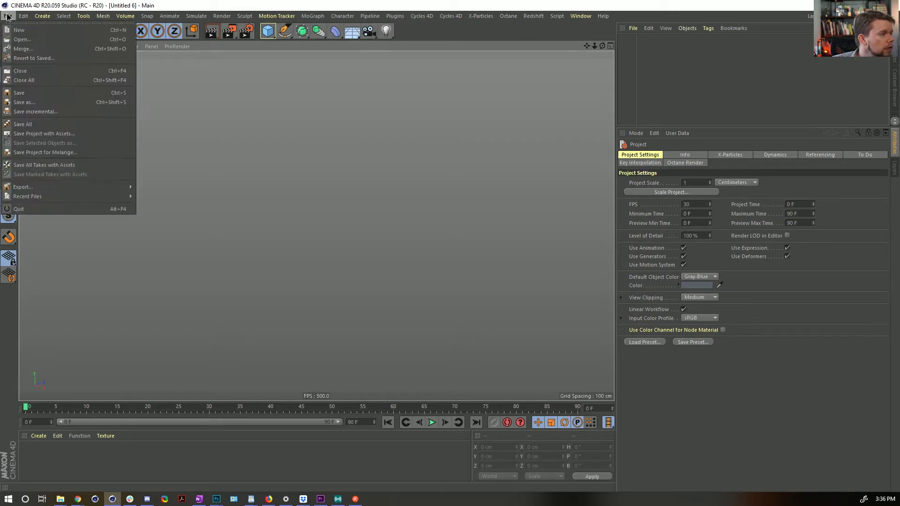
{"action": "left_click", "coordinate": [285, 4]}
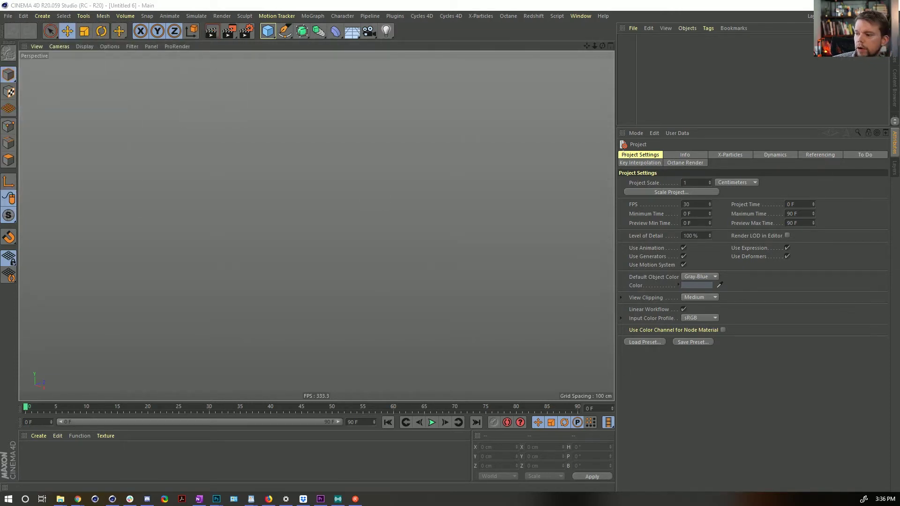
{"action": "key", "text": "alt+Tab"}
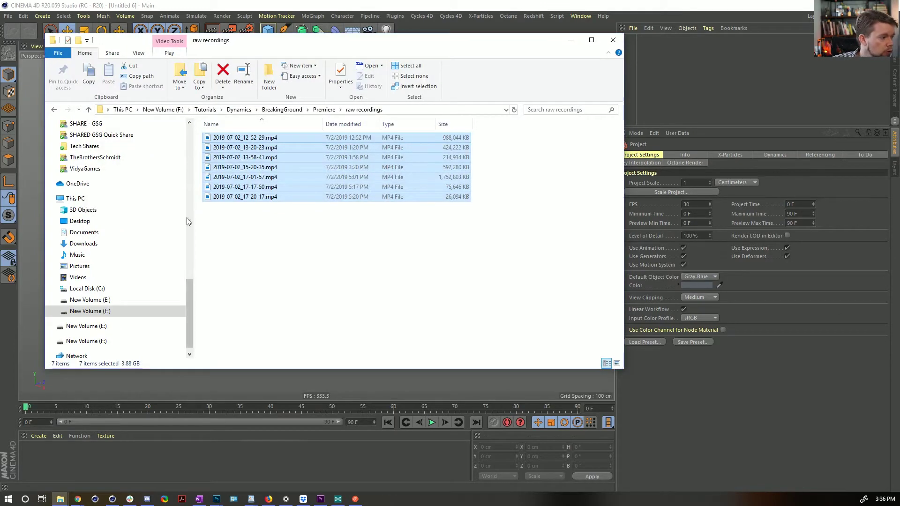
{"action": "left_click_drag", "start_coordinate": [191, 310], "coordinate": [244, 83]}
{"action": "left_click_drag", "start_coordinate": [272, 41], "coordinate": [899, 94]}
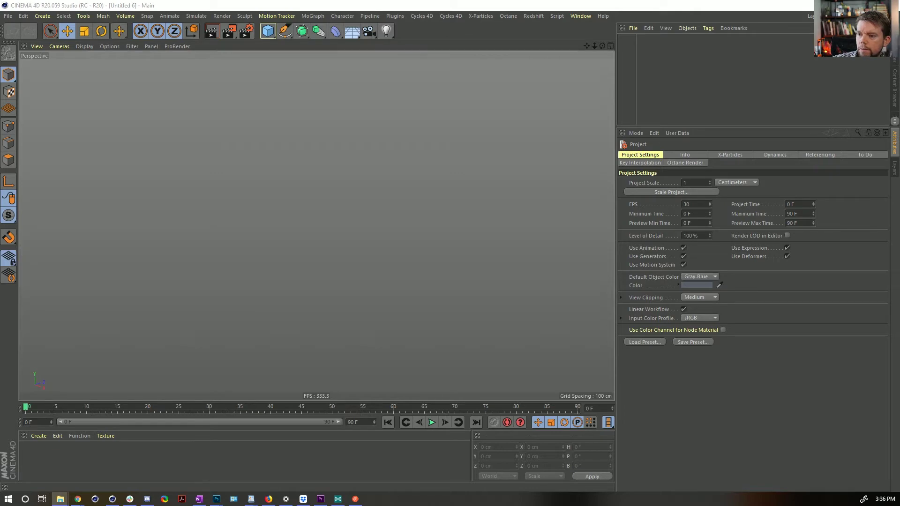
{"action": "left_click_drag", "start_coordinate": [0, 63], "coordinate": [413, 45]}
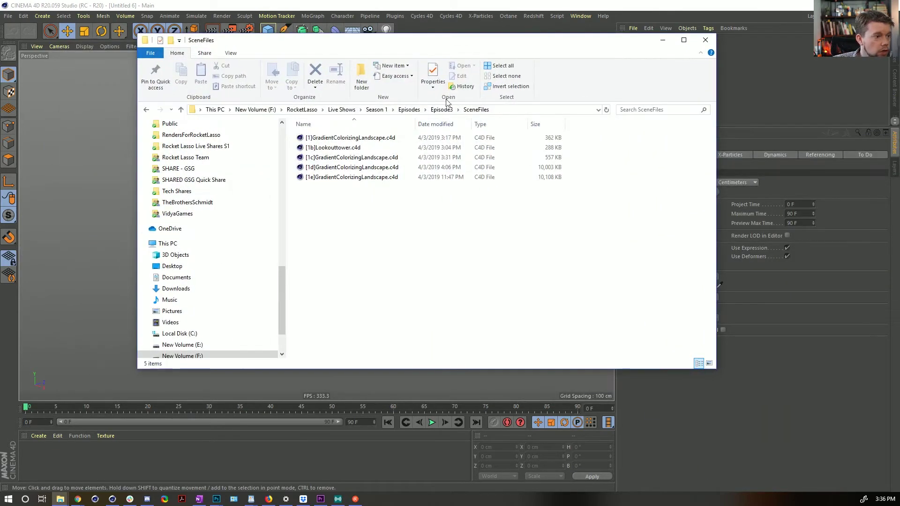
{"action": "left_click", "coordinate": [409, 109]}
{"action": "double_click", "coordinate": [353, 177]}
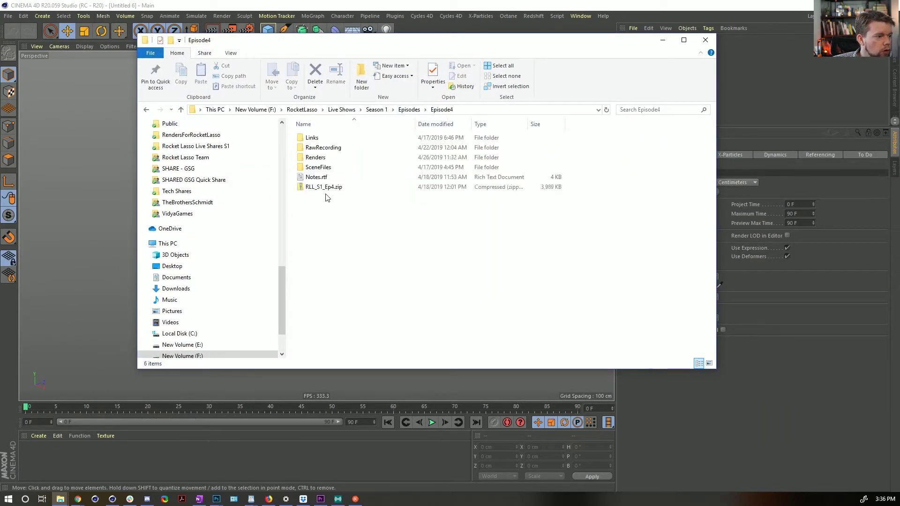
{"action": "double_click", "coordinate": [328, 168]}
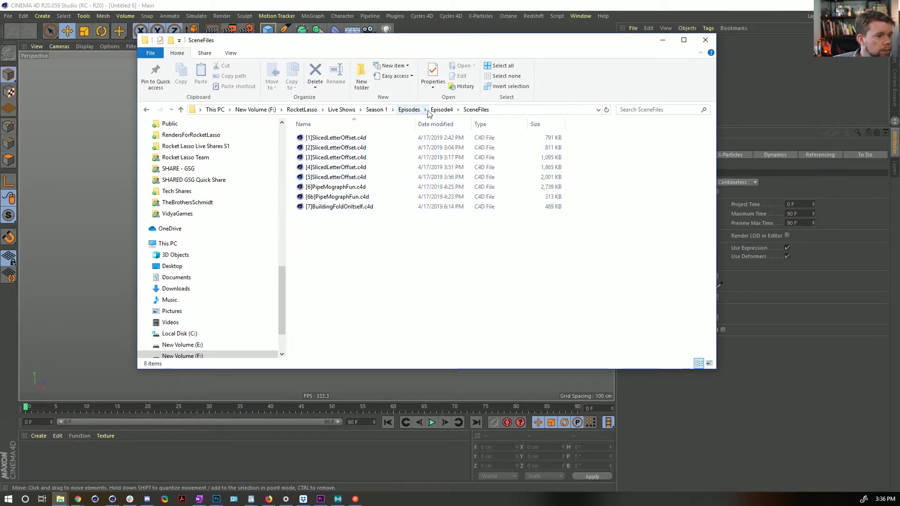
{"action": "left_click", "coordinate": [410, 110]}
{"action": "double_click", "coordinate": [331, 186]}
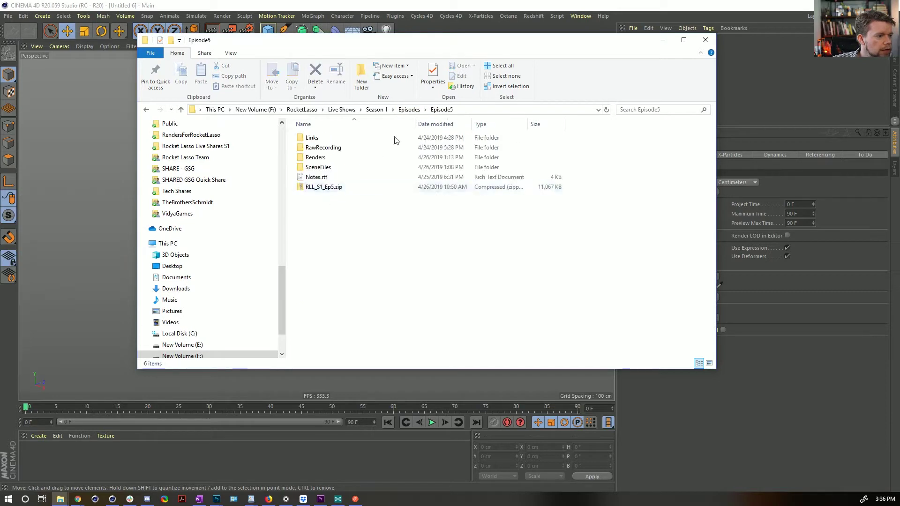
{"action": "double_click", "coordinate": [393, 168]}
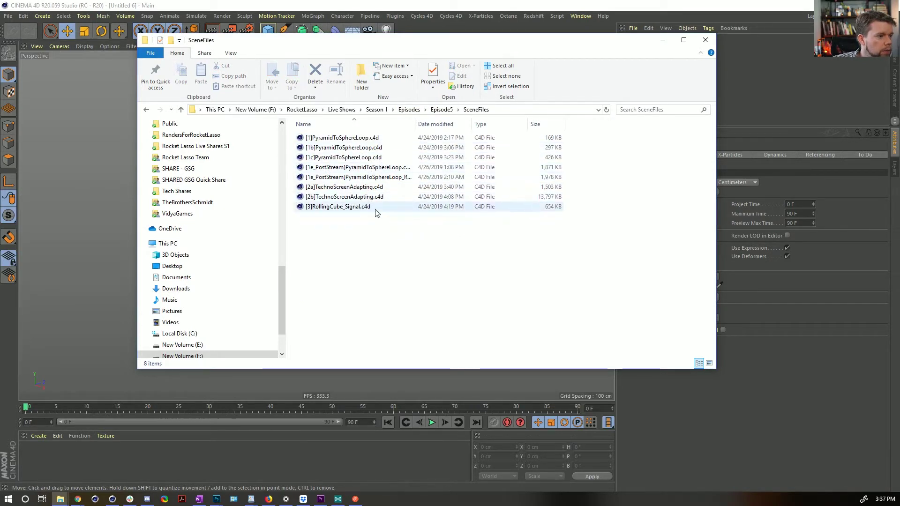
{"action": "left_click", "coordinate": [410, 110]}
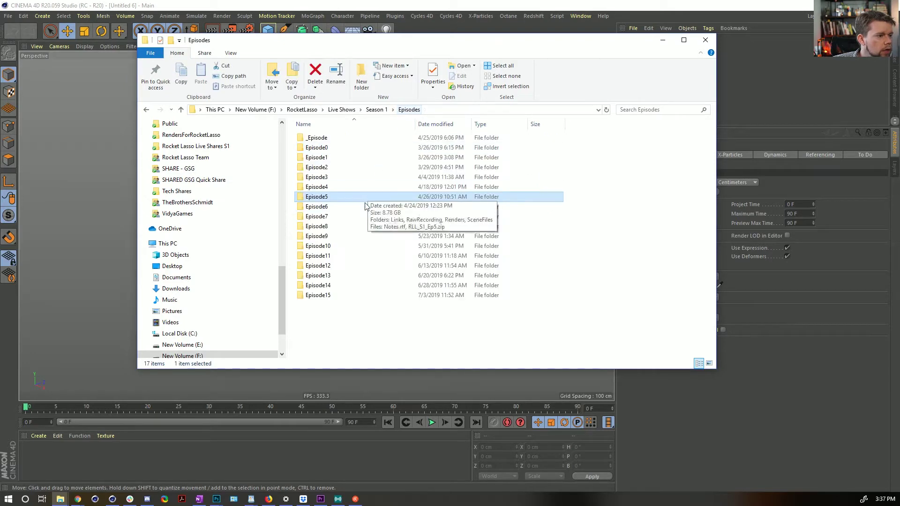
{"action": "double_click", "coordinate": [318, 207]}
{"action": "double_click", "coordinate": [328, 167]}
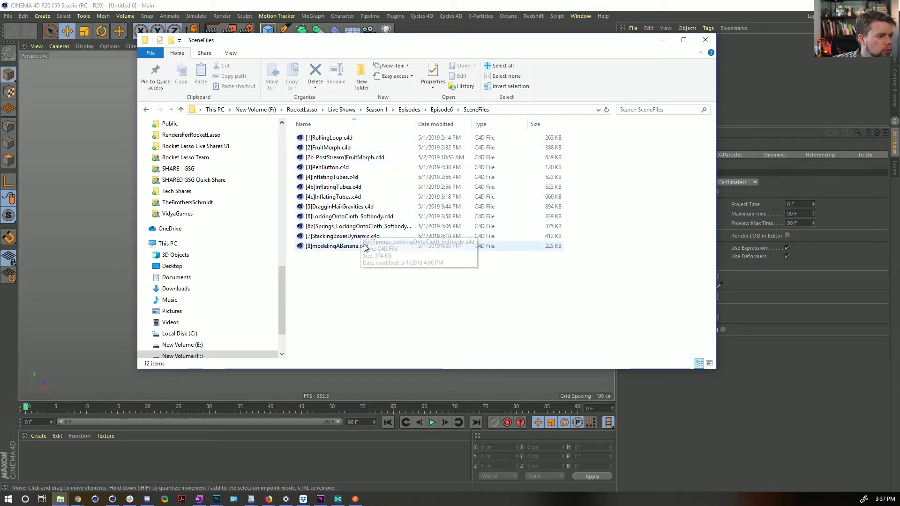
{"action": "left_click", "coordinate": [409, 109]}
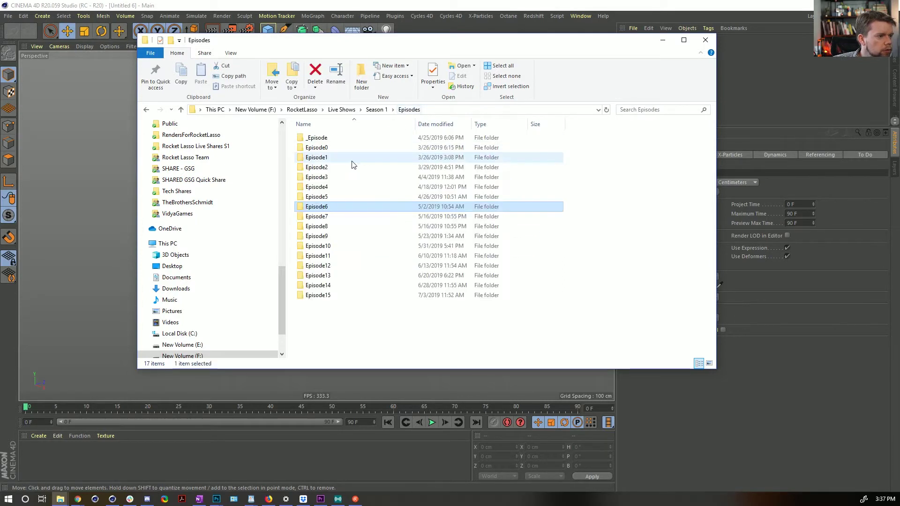
{"action": "double_click", "coordinate": [347, 216]}
{"action": "double_click", "coordinate": [324, 167]}
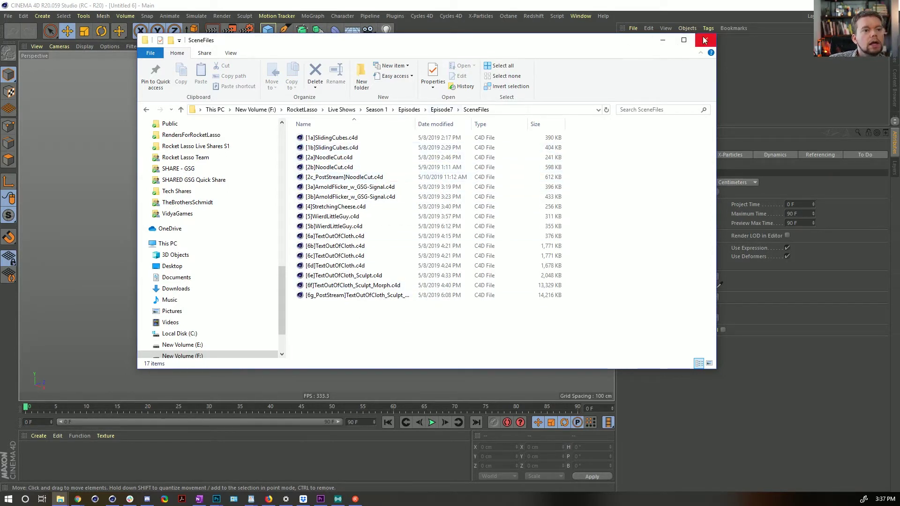
{"action": "left_click", "coordinate": [680, 13]}
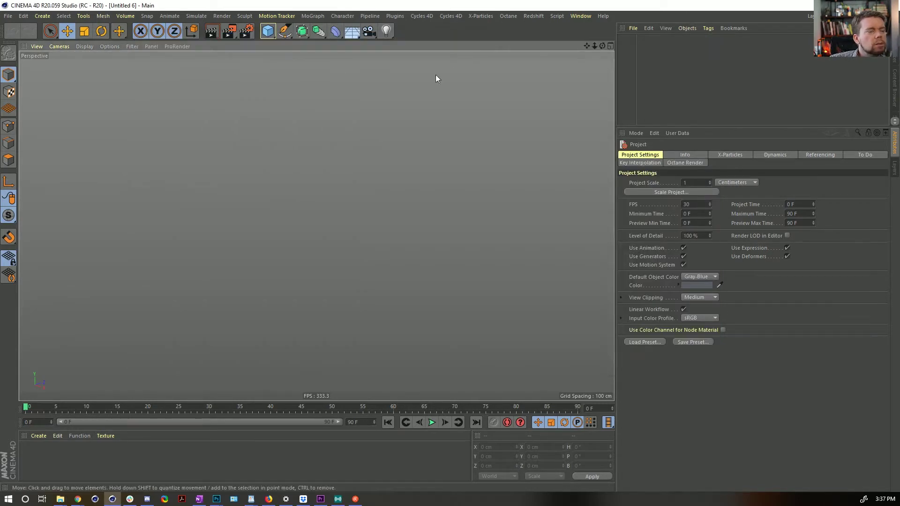
Step: Dock the Content Browser in an enlarged upper panel beside the Object Manager
{"action": "left_click", "coordinate": [895, 88]}
{"action": "left_click", "coordinate": [885, 28]}
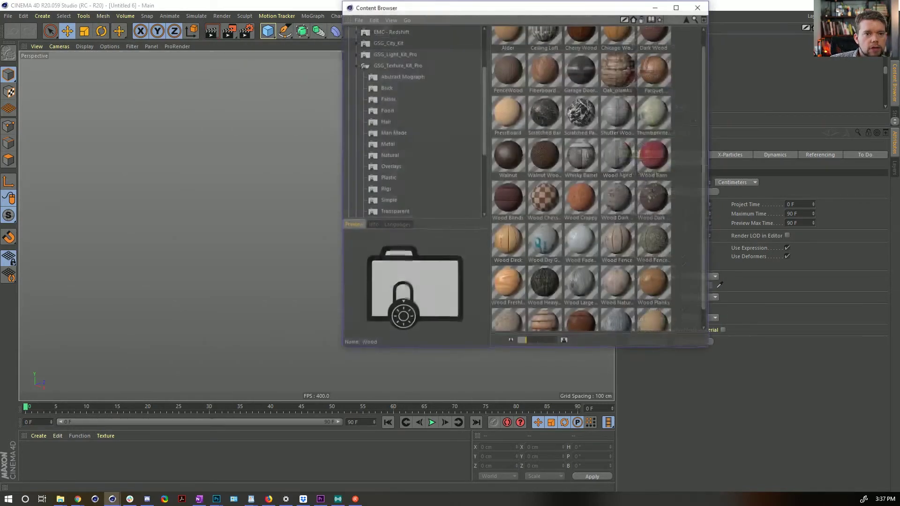
{"action": "left_click", "coordinate": [701, 6]}
{"action": "left_click", "coordinate": [894, 36]}
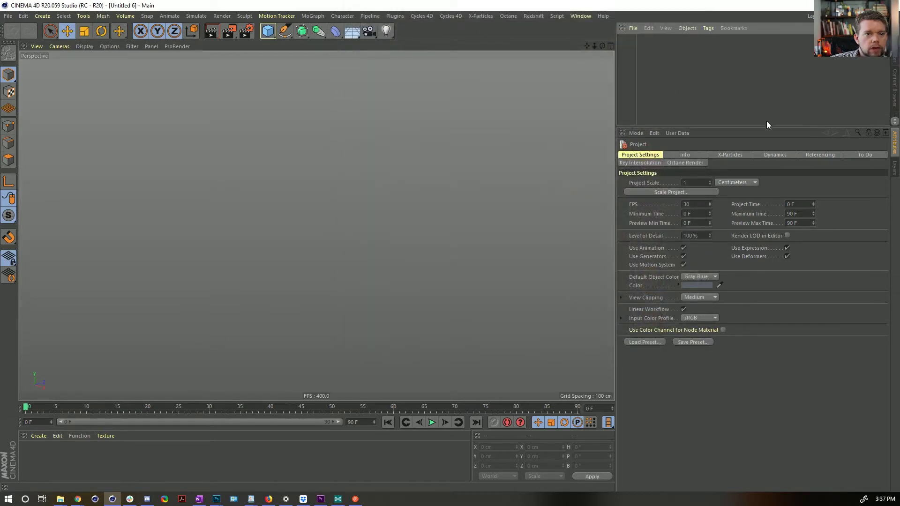
{"action": "left_click_drag", "start_coordinate": [763, 127], "coordinate": [781, 227]}
{"action": "left_click", "coordinate": [895, 99]}
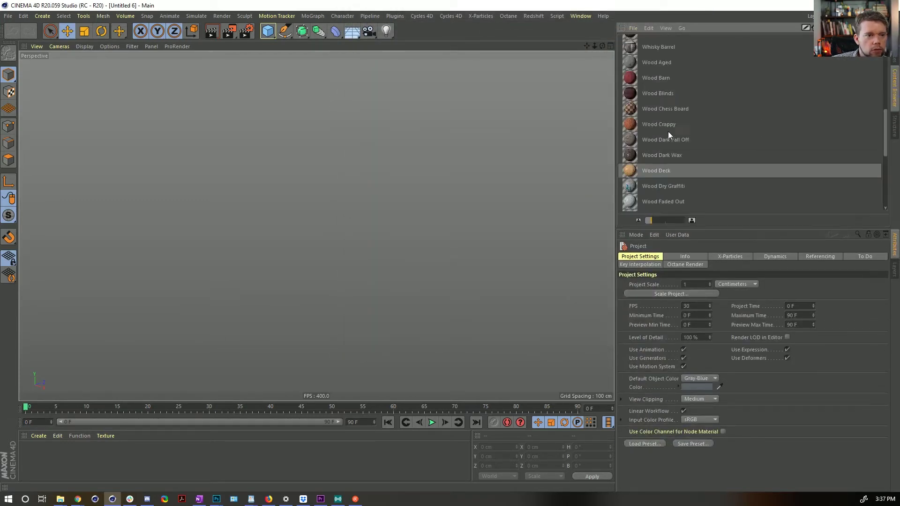
Step: Browse to Presets > Broadcast > 3D Objects > Glassware and drag Beer Mug 03 into the viewport
{"action": "left_click", "coordinate": [847, 28]}
{"action": "left_click", "coordinate": [847, 28]}
{"action": "left_click", "coordinate": [847, 28]}
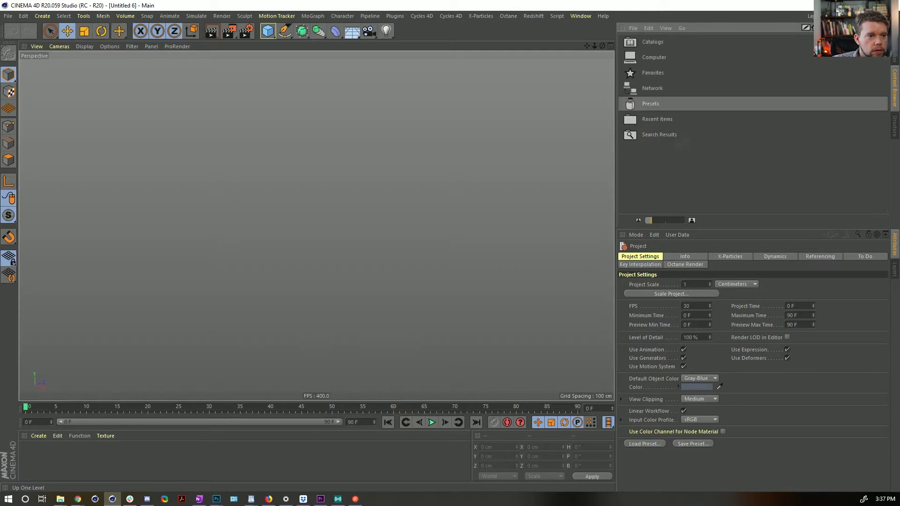
{"action": "double_click", "coordinate": [644, 106]}
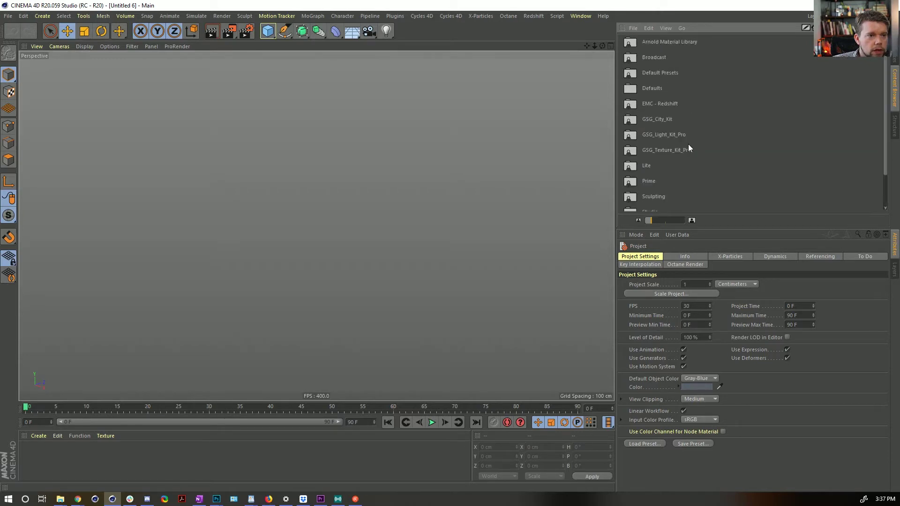
{"action": "double_click", "coordinate": [666, 58]}
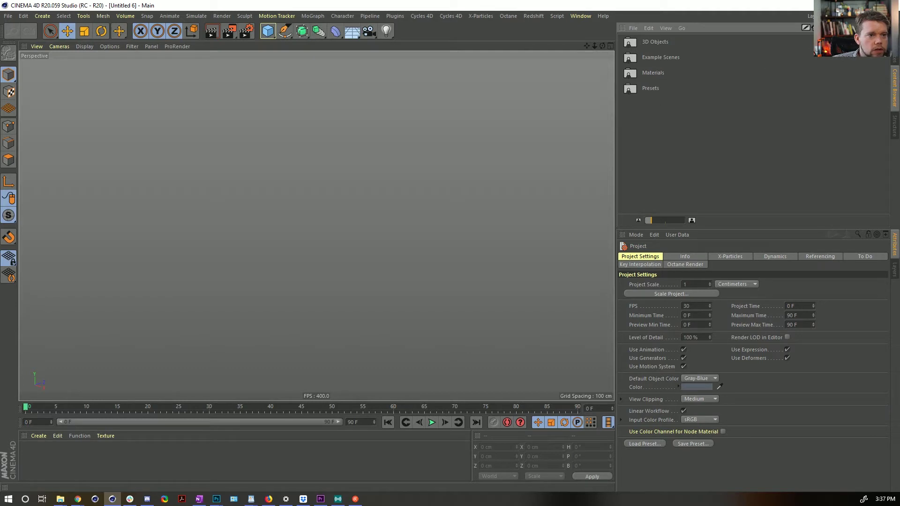
{"action": "left_click", "coordinate": [673, 58]}
{"action": "double_click", "coordinate": [678, 46]}
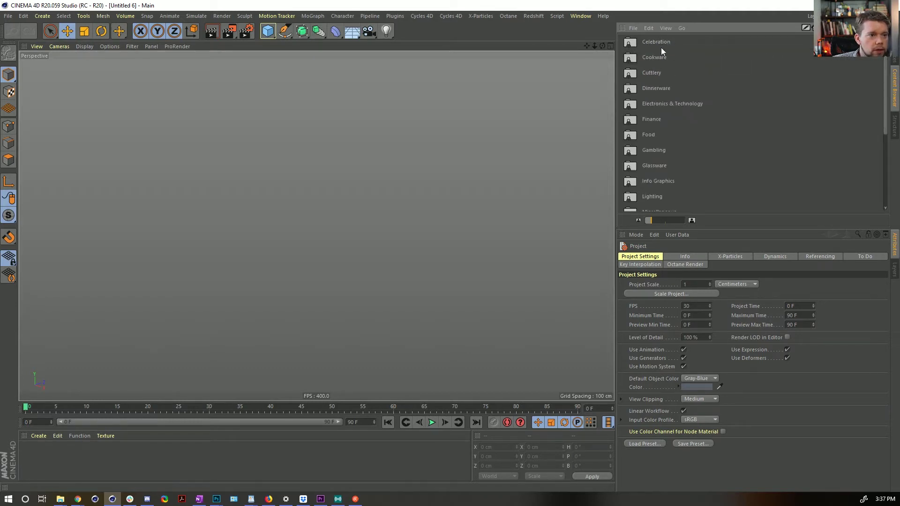
{"action": "double_click", "coordinate": [659, 60]}
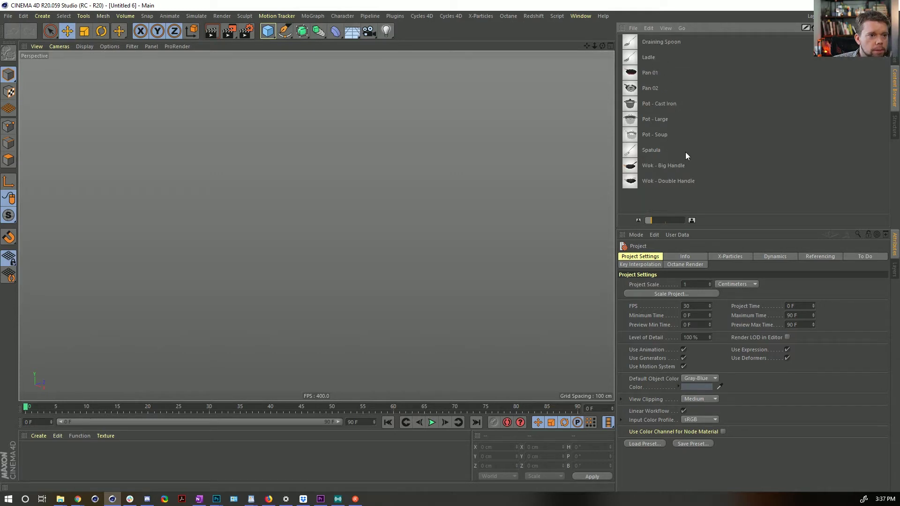
{"action": "left_click", "coordinate": [830, 28]}
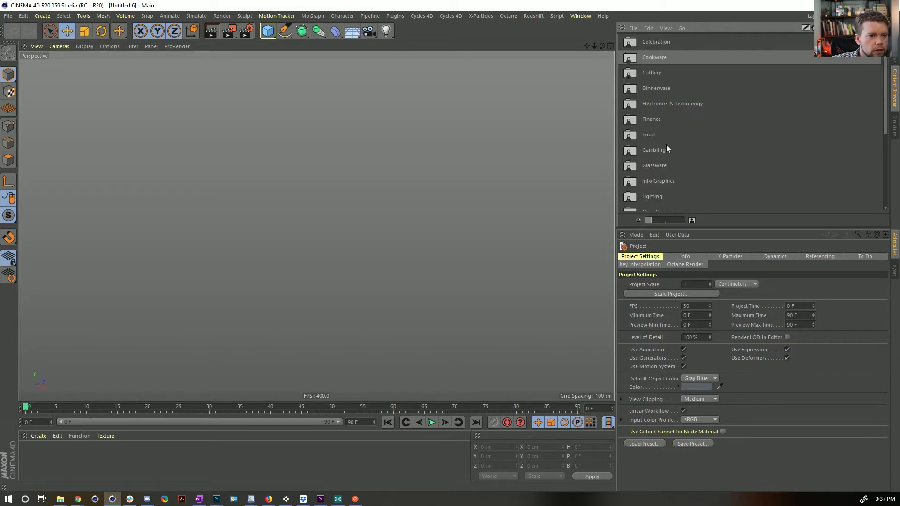
{"action": "double_click", "coordinate": [662, 163]}
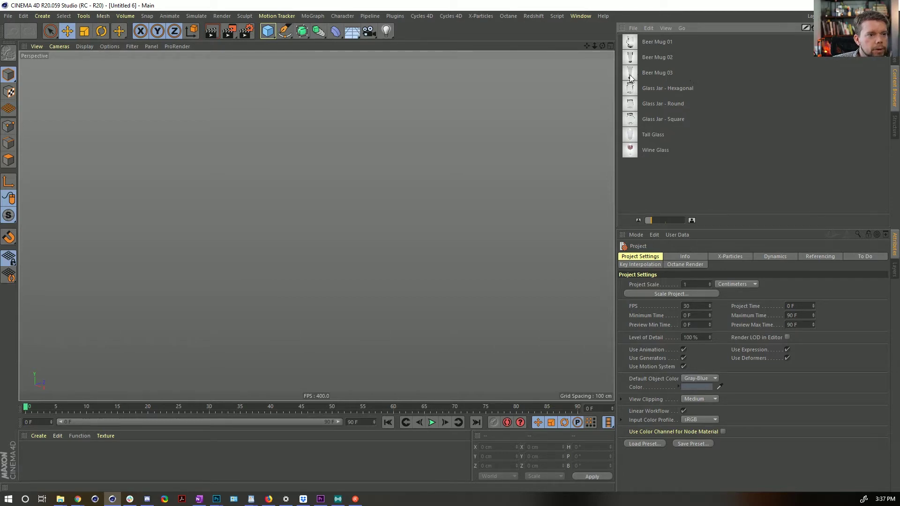
{"action": "left_click_drag", "start_coordinate": [631, 78], "coordinate": [421, 193]}
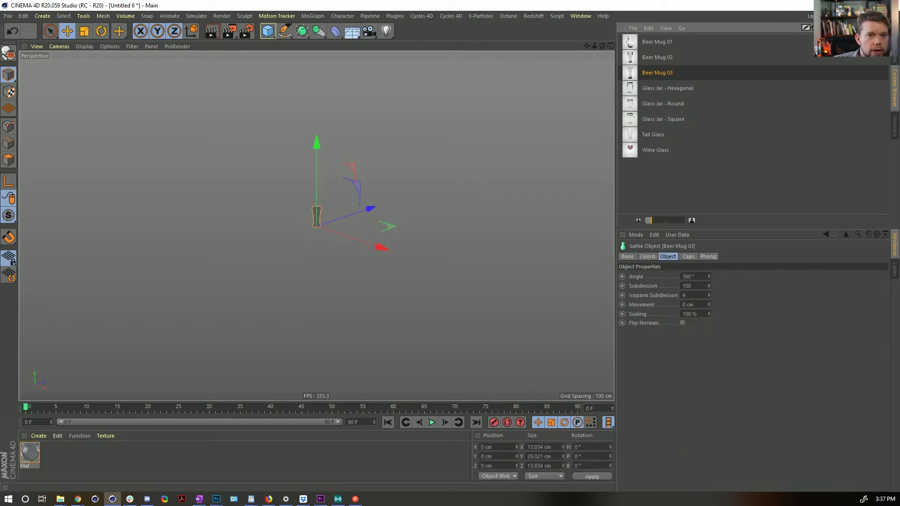
Step: Frame Beer Mug 03 and move its material tag onto the Path 2 spline
{"action": "left_click", "coordinate": [894, 39]}
{"action": "key", "text": "h"}
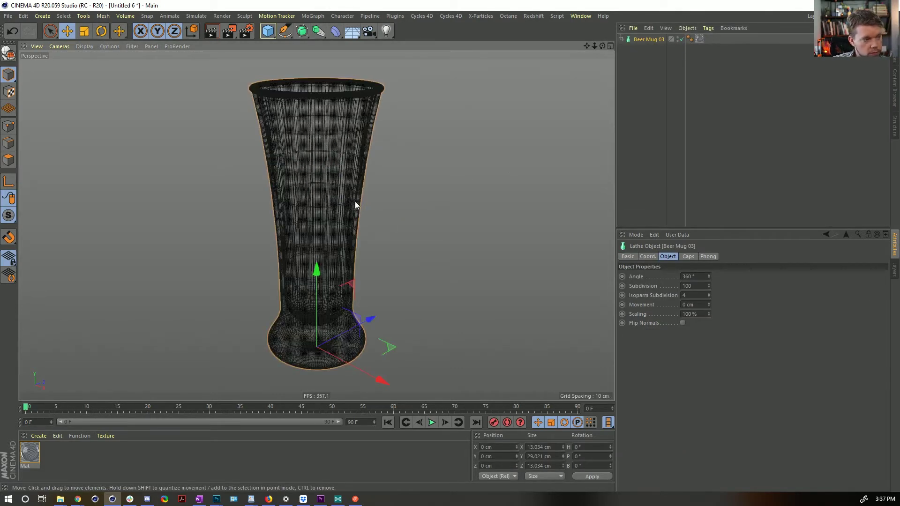
{"action": "mouse_move", "coordinate": [299, 181]}
{"action": "left_mouse_down", "text": "alt"}
{"action": "mouse_move", "coordinate": [386, 229]}
{"action": "mouse_move", "coordinate": [321, 154]}
{"action": "left_mouse_up", "text": "alt"}
{"action": "scroll", "coordinate": [296, 114], "scroll_direction": "up", "scroll_amount": 5}
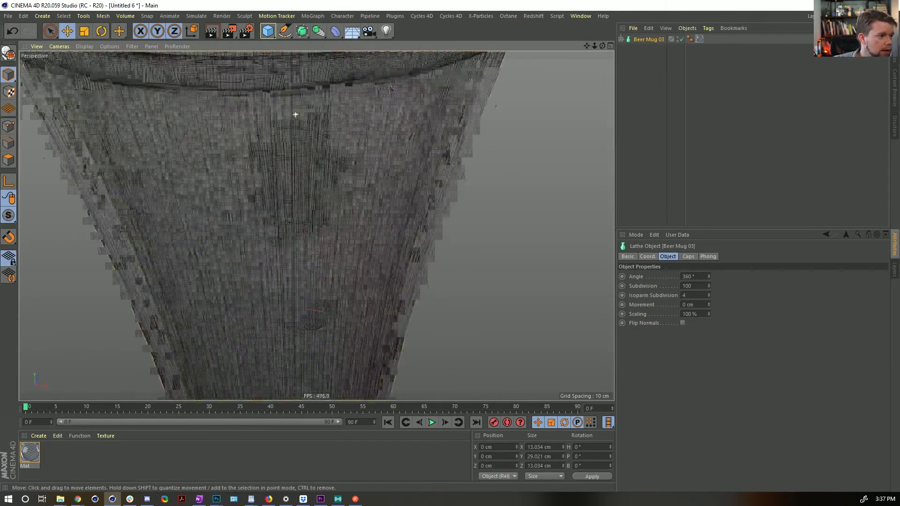
{"action": "left_click_drag", "start_coordinate": [295, 114], "coordinate": [363, 94], "text": "alt"}
{"action": "scroll", "coordinate": [363, 97], "scroll_direction": "down", "scroll_amount": 5}
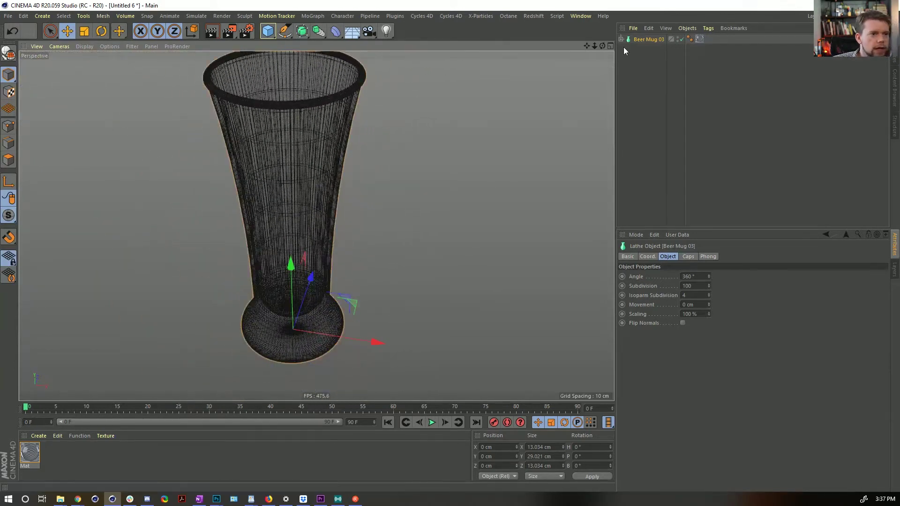
{"action": "left_click", "coordinate": [621, 40]}
{"action": "left_click", "coordinate": [644, 49]}
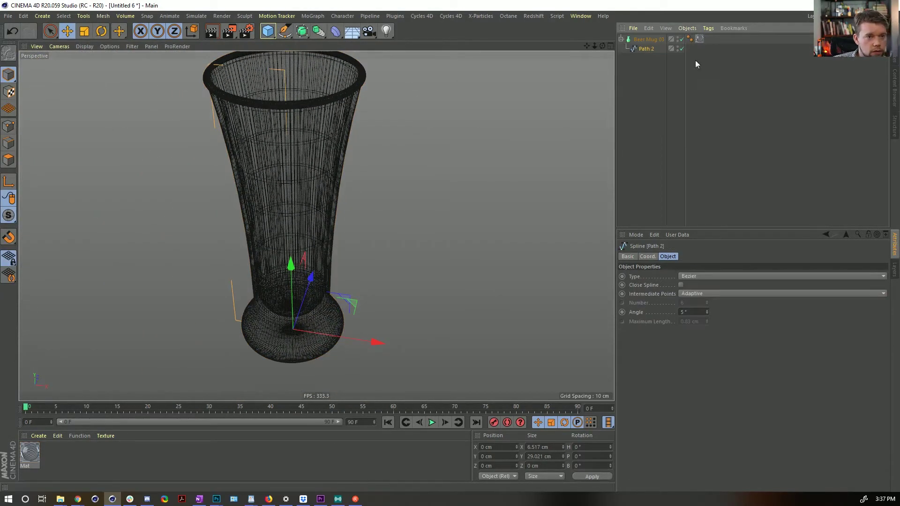
{"action": "left_click_drag", "start_coordinate": [700, 48], "coordinate": [699, 50]}
{"action": "mouse_move", "coordinate": [309, 156]}
{"action": "left_mouse_down", "text": "alt"}
{"action": "mouse_move", "coordinate": [302, 79]}
{"action": "mouse_move", "coordinate": [346, 139]}
{"action": "mouse_move", "coordinate": [280, 118]}
{"action": "mouse_move", "coordinate": [311, 122]}
{"action": "mouse_move", "coordinate": [303, 136]}
{"action": "left_mouse_up", "text": "alt"}
{"action": "scroll", "coordinate": [281, 120], "scroll_direction": "up", "scroll_amount": 5}
{"action": "scroll", "coordinate": [281, 120], "scroll_direction": "down", "scroll_amount": 5}
{"action": "scroll", "coordinate": [335, 129], "scroll_direction": "down", "scroll_amount": 2}
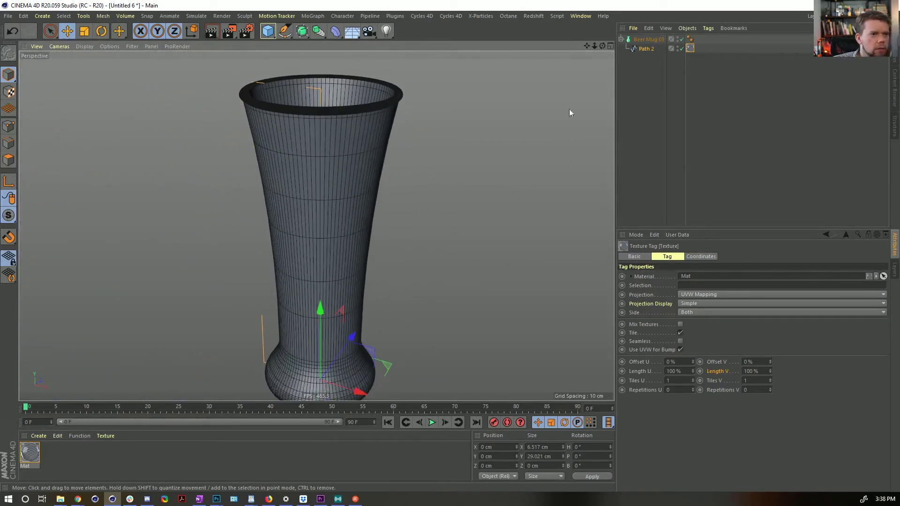
Step: Set Path 2's Intermediate Points to Uniform
{"action": "left_click", "coordinate": [646, 49]}
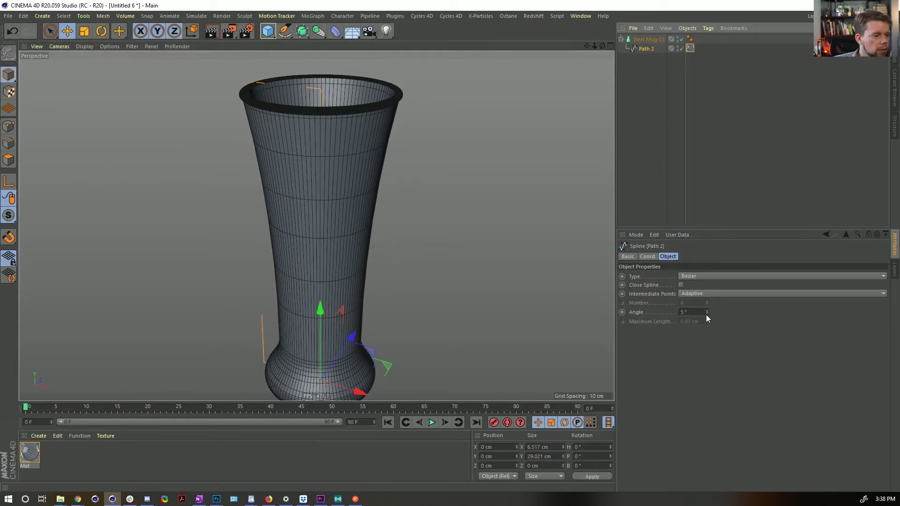
{"action": "left_click", "coordinate": [699, 294]}
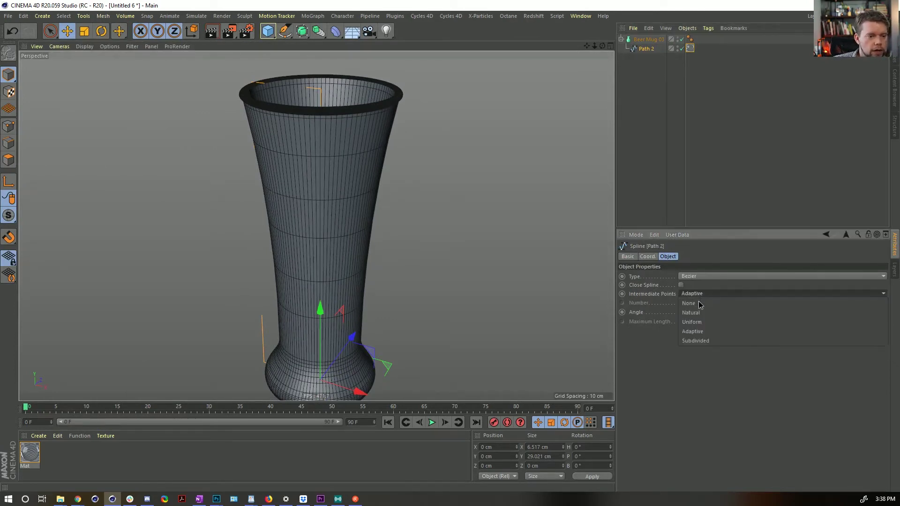
{"action": "left_click", "coordinate": [702, 321]}
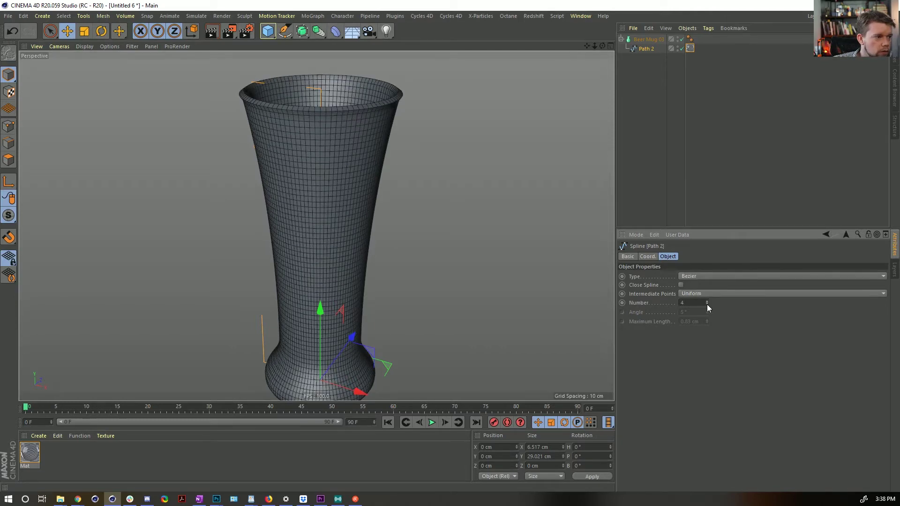
{"action": "left_click", "coordinate": [706, 294]}
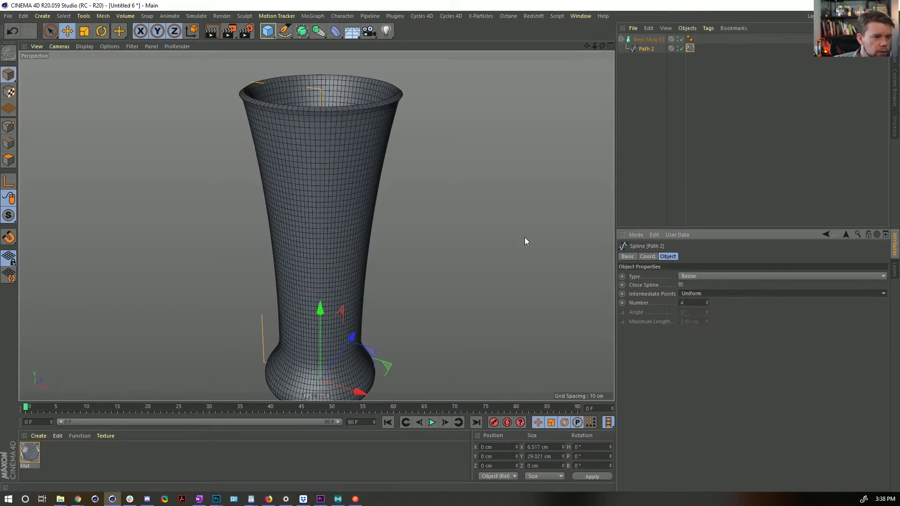
{"action": "left_click_drag", "start_coordinate": [525, 237], "coordinate": [357, 213], "text": "alt"}
{"action": "left_click_drag", "start_coordinate": [419, 197], "coordinate": [398, 152], "text": "alt"}
Step: Set the Beer Mug 03 lathe subdivision to 24
{"action": "left_click", "coordinate": [648, 39]}
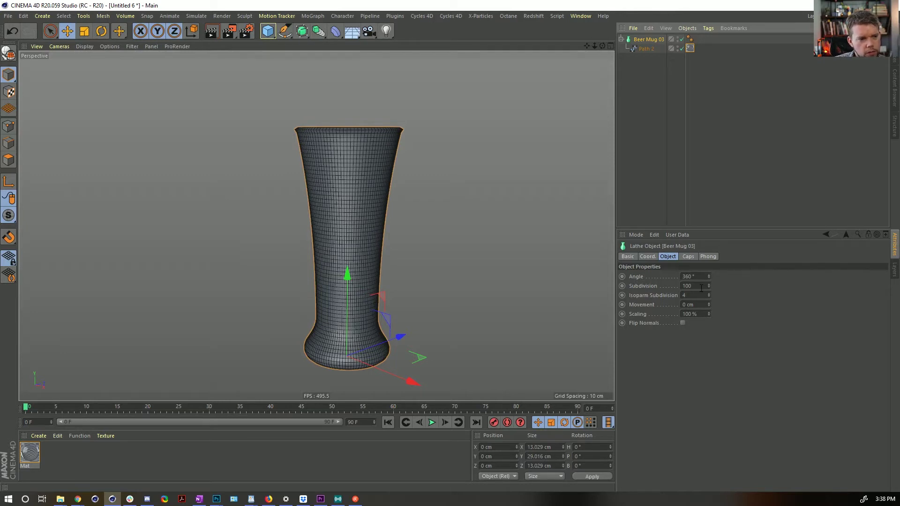
{"action": "left_click", "coordinate": [701, 287]}
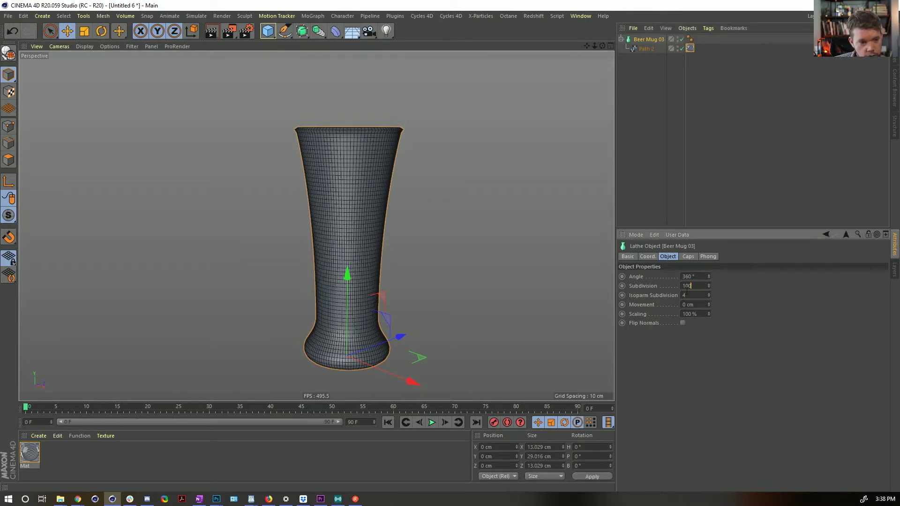
{"action": "type", "text": "24"}
{"action": "key", "text": "Return"}
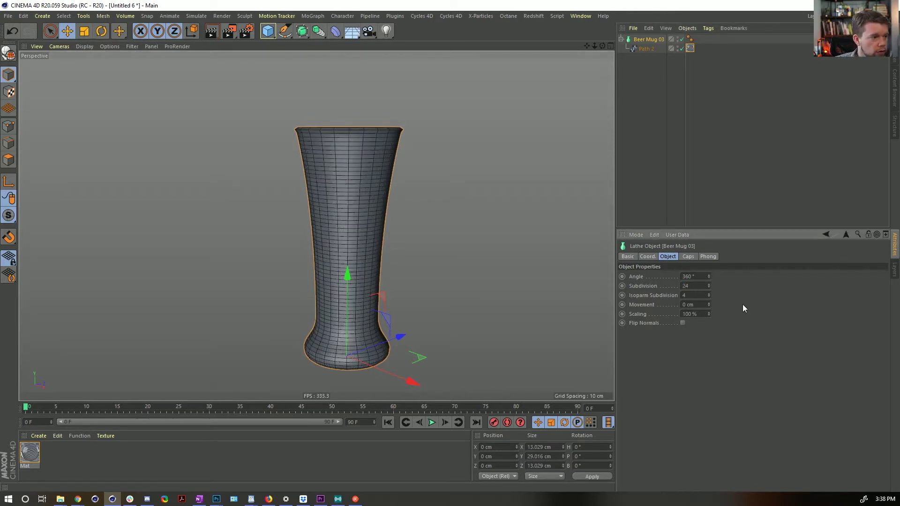
Step: Set Path 2's intermediate point Number to 3
{"action": "left_click", "coordinate": [647, 49]}
{"action": "left_click_drag", "start_coordinate": [707, 303], "coordinate": [708, 313]}
{"action": "left_click", "coordinate": [707, 302]}
{"action": "left_click", "coordinate": [707, 301]}
{"action": "left_click", "coordinate": [707, 302]}
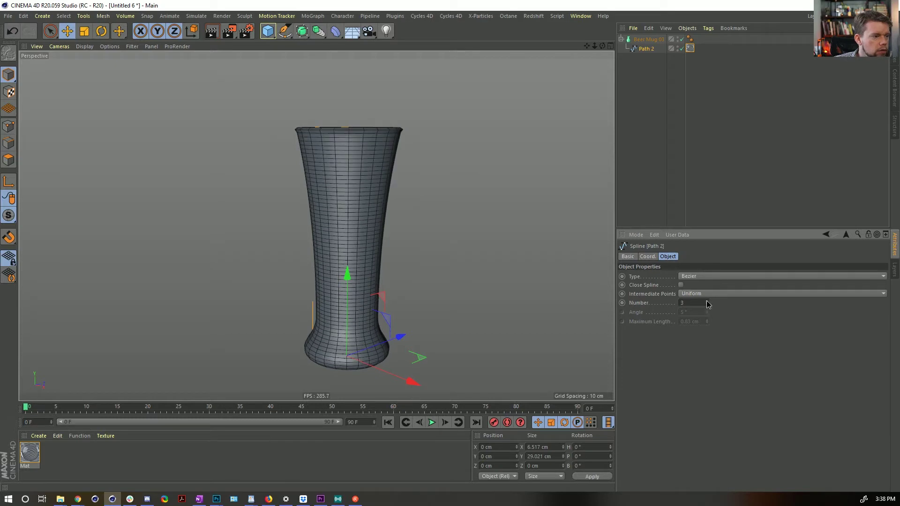
Step: Raise the lathe subdivision to 46 and orbit to inspect the denser glass
{"action": "left_click", "coordinate": [650, 40]}
{"action": "left_click", "coordinate": [695, 286]}
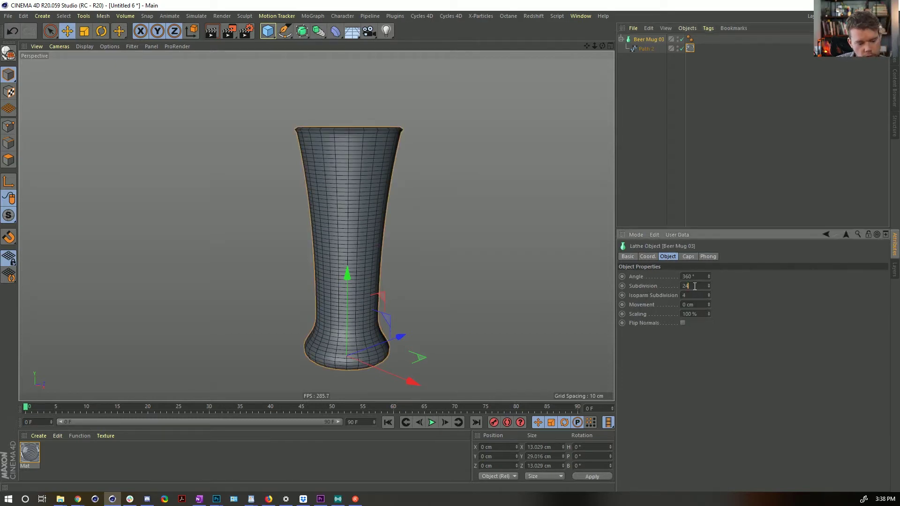
{"action": "type", "text": "46"}
{"action": "key", "text": "Return"}
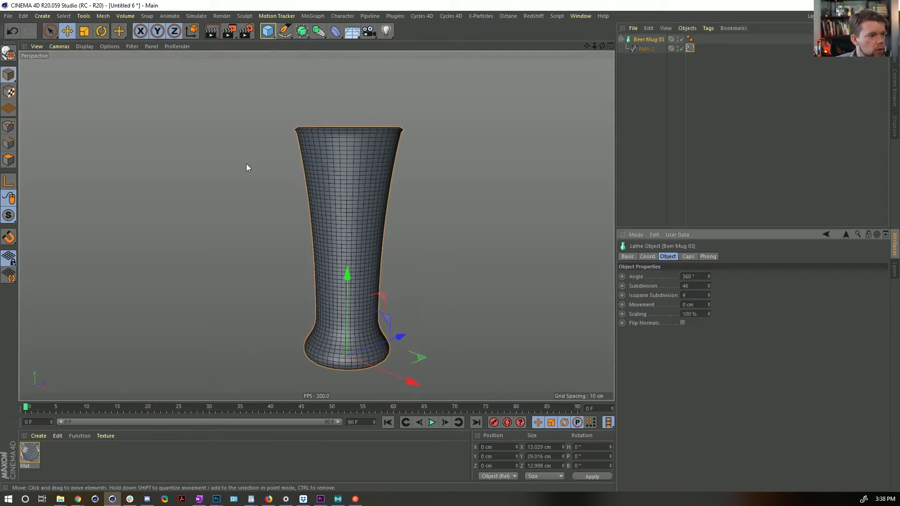
{"action": "left_click_drag", "start_coordinate": [246, 164], "coordinate": [323, 207], "text": "alt"}
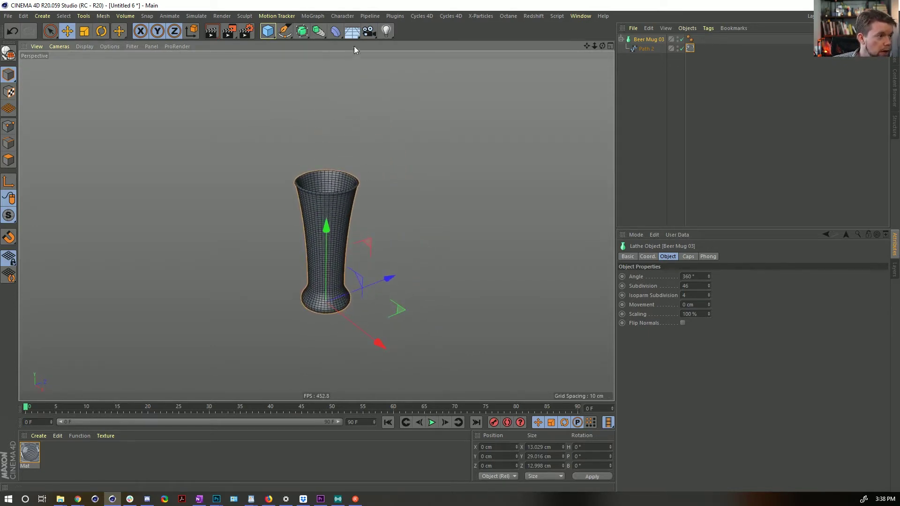
{"action": "left_click_drag", "start_coordinate": [310, 311], "coordinate": [308, 279], "text": "alt"}
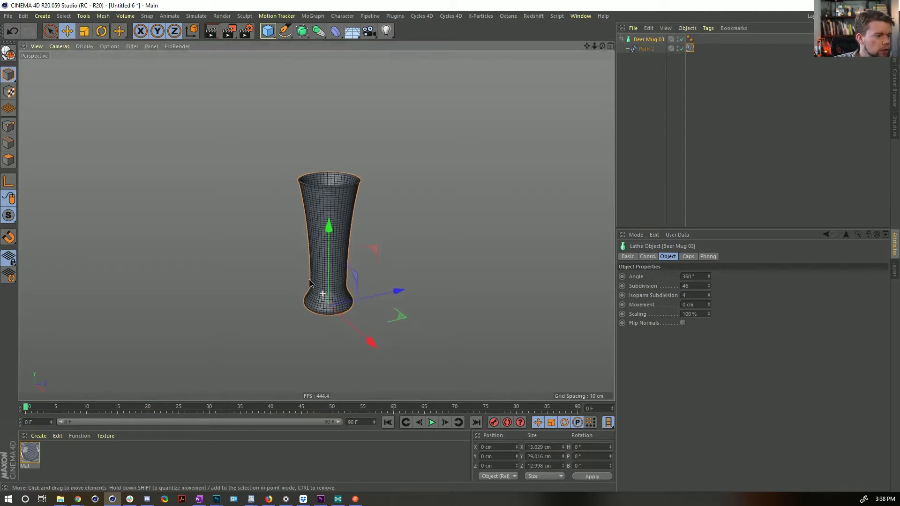
{"action": "left_click", "coordinate": [335, 31]}
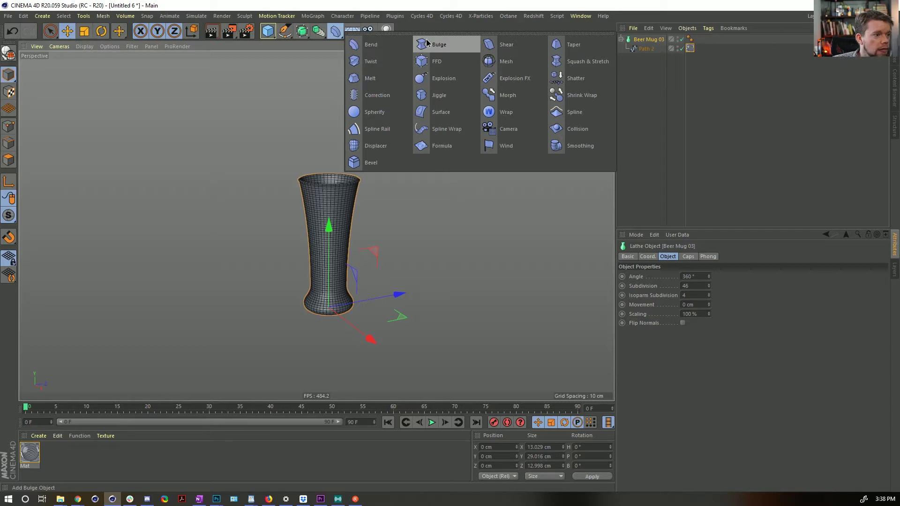
Step: Group Beer Mug 03 under a Null, nest a fitted Bulge deformer inside it, strength 89%
{"action": "left_click", "coordinate": [441, 45]}
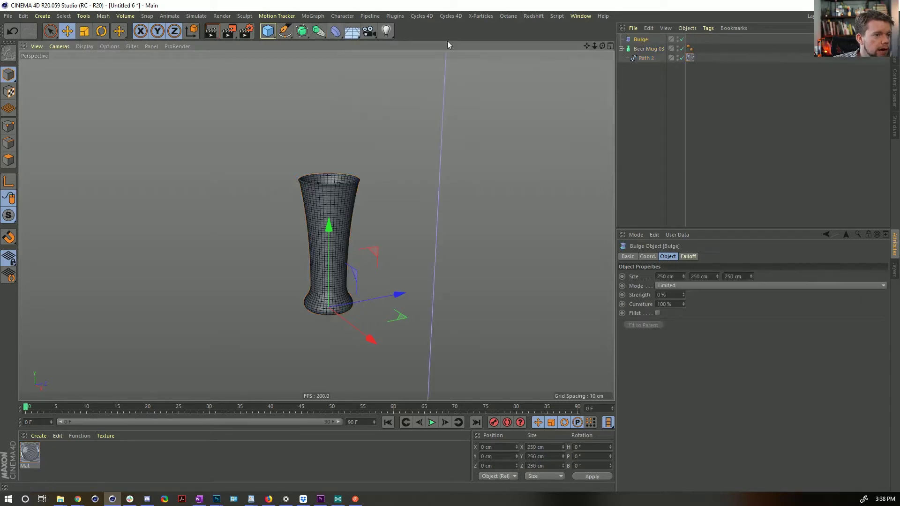
{"action": "left_click", "coordinate": [639, 50]}
{"action": "key", "text": "alt+g"}
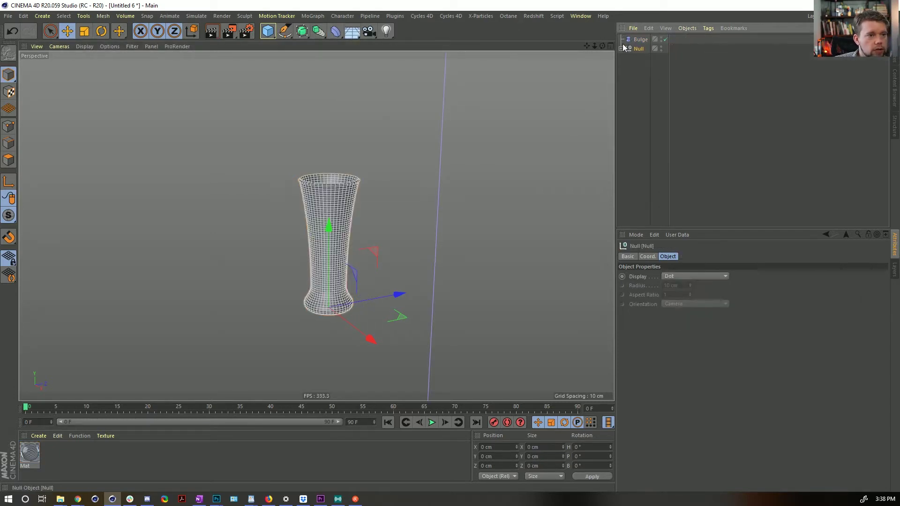
{"action": "left_click_drag", "start_coordinate": [641, 39], "coordinate": [638, 49]}
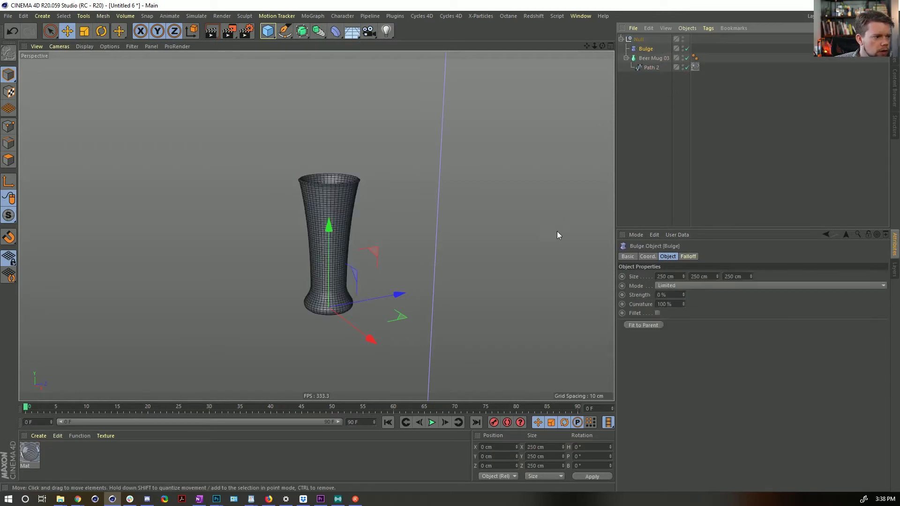
{"action": "left_click", "coordinate": [644, 325]}
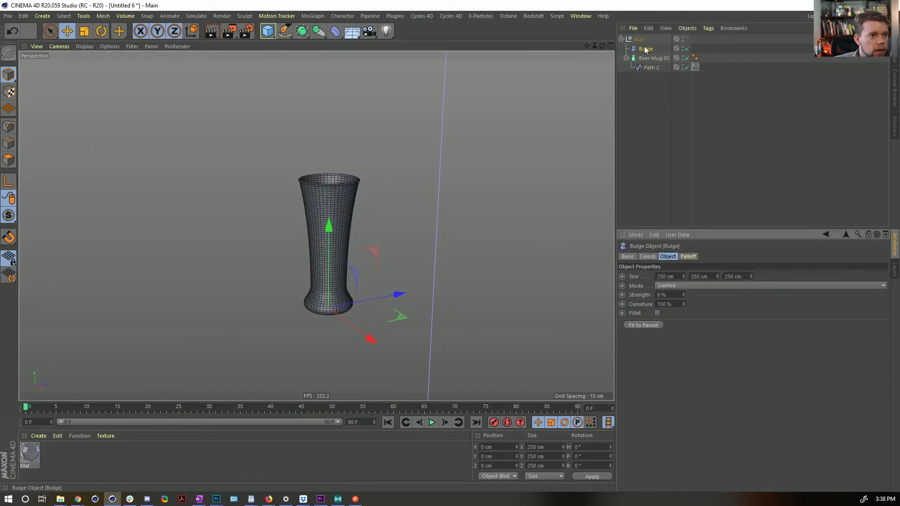
{"action": "mouse_move", "coordinate": [645, 48]}
{"action": "left_mouse_down"}
{"action": "mouse_move", "coordinate": [650, 73]}
{"action": "mouse_move", "coordinate": [644, 44]}
{"action": "left_mouse_up"}
{"action": "left_click", "coordinate": [655, 327]}
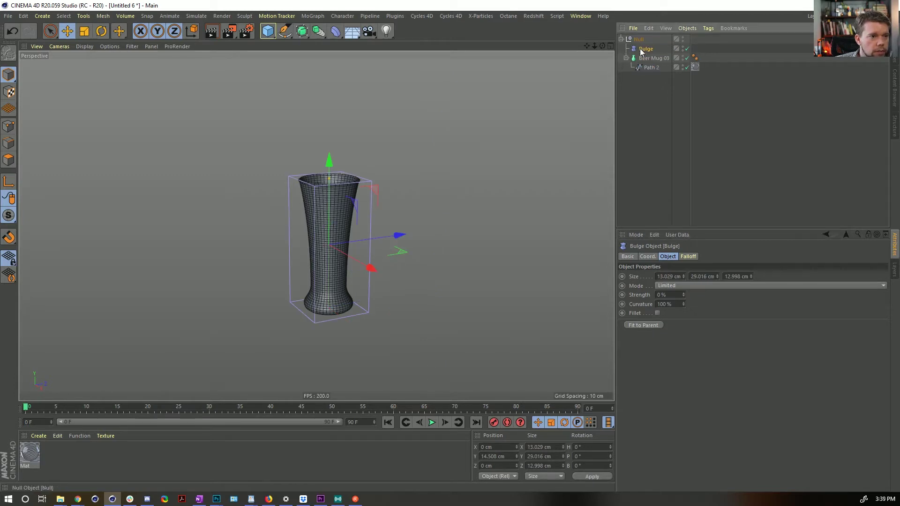
{"action": "left_click_drag", "start_coordinate": [683, 295], "coordinate": [723, 295]}
{"action": "left_click", "coordinate": [336, 32]}
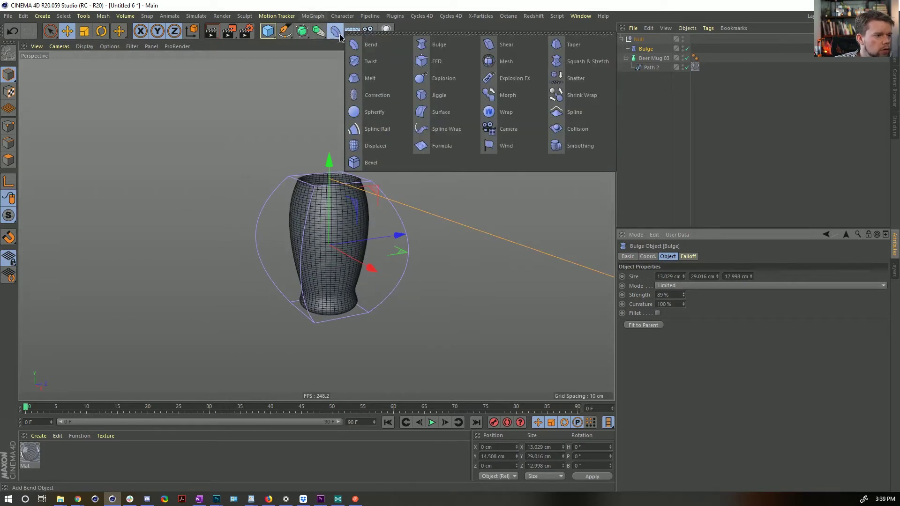
Step: Add Bend and Taper deformers into the mug's Null group, each fitted to the mug
{"action": "left_click", "coordinate": [393, 50]}
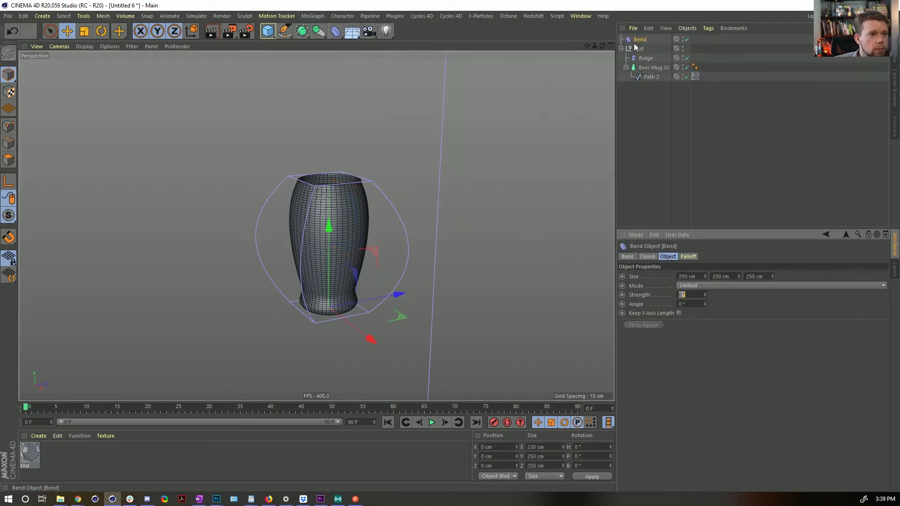
{"action": "left_click_drag", "start_coordinate": [649, 40], "coordinate": [646, 63]}
{"action": "left_click", "coordinate": [655, 326]}
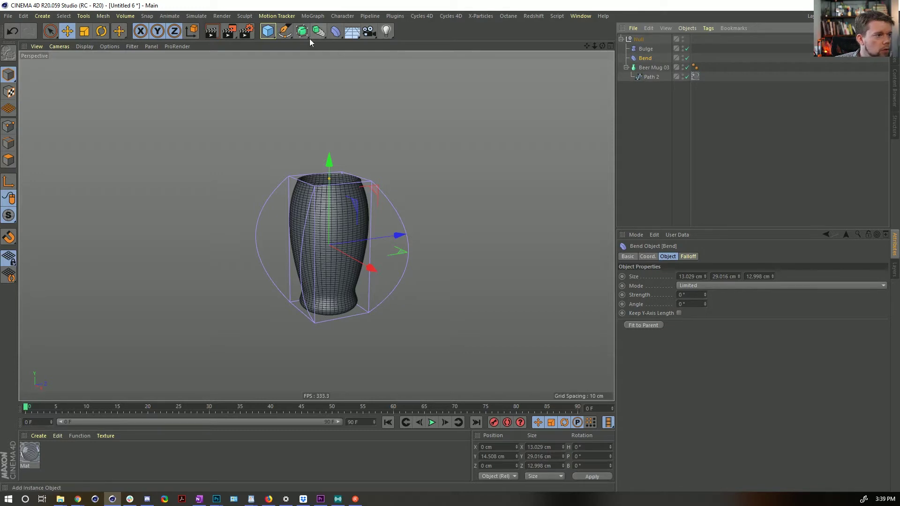
{"action": "left_click", "coordinate": [336, 31]}
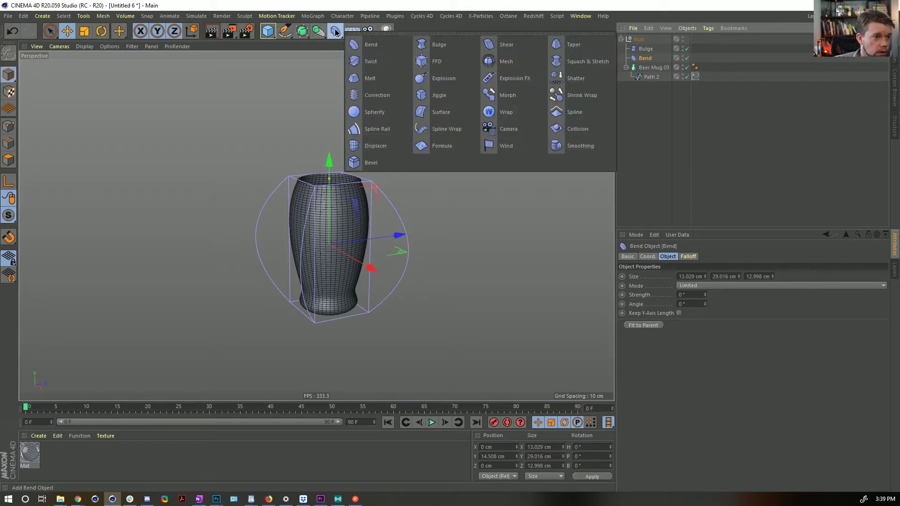
{"action": "left_click", "coordinate": [571, 44]}
{"action": "mouse_move", "coordinate": [640, 40]}
{"action": "left_mouse_down"}
{"action": "mouse_move", "coordinate": [655, 92]}
{"action": "mouse_move", "coordinate": [647, 51]}
{"action": "left_mouse_up"}
{"action": "left_click", "coordinate": [643, 325]}
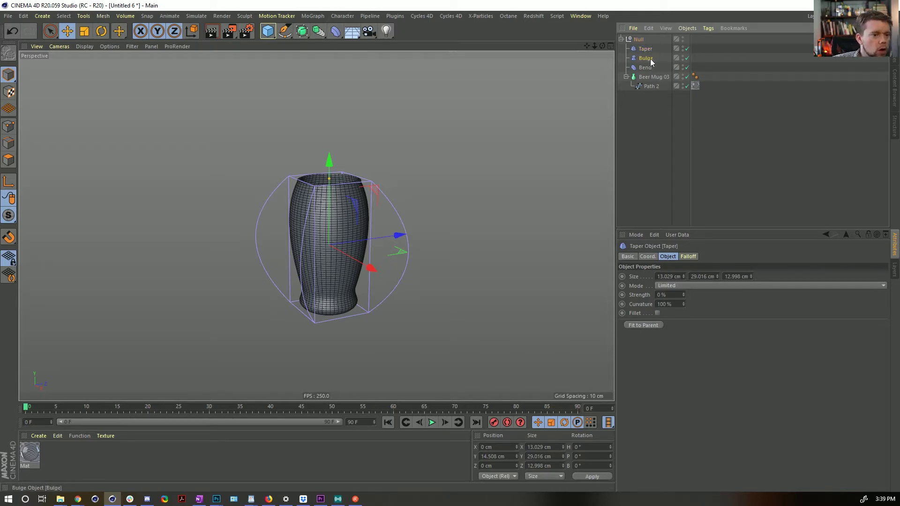
Step: Reset the Bulge deformer's strength to 0
{"action": "left_click", "coordinate": [650, 60]}
{"action": "left_click_drag", "start_coordinate": [671, 292], "coordinate": [628, 291]}
{"action": "type", "text": "0"}
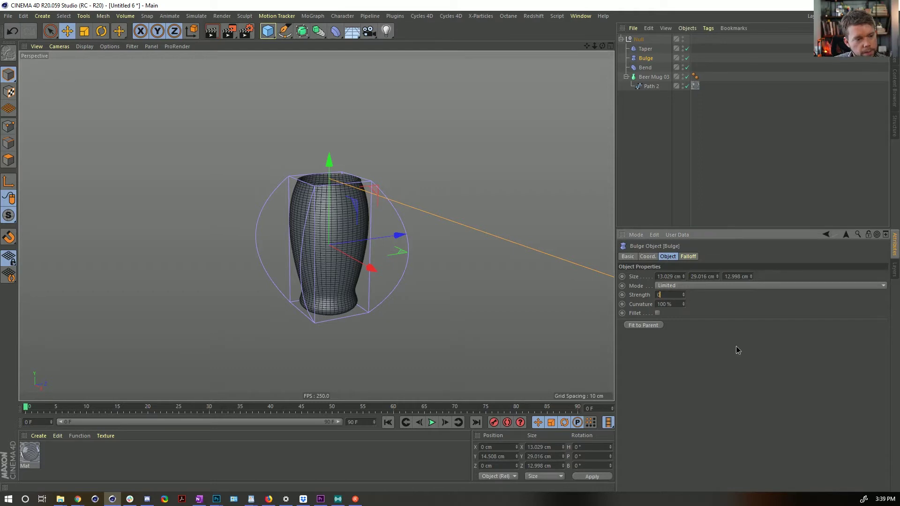
{"action": "key", "text": "Return"}
Step: Rename the mug's Null to '1' and Ctrl-drag to duplicate it as '1.1'
{"action": "left_click", "coordinate": [641, 39]}
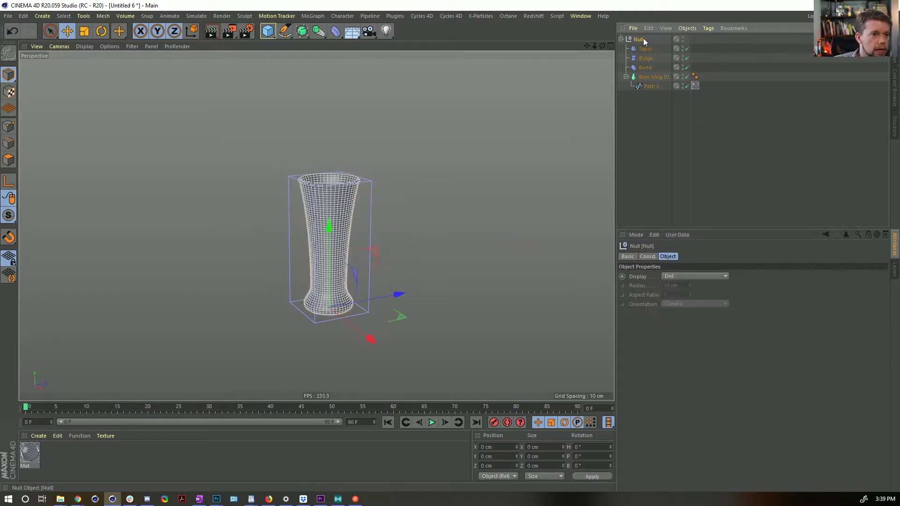
{"action": "double_click", "coordinate": [641, 40]}
{"action": "type", "text": "1"}
{"action": "key", "text": "Return"}
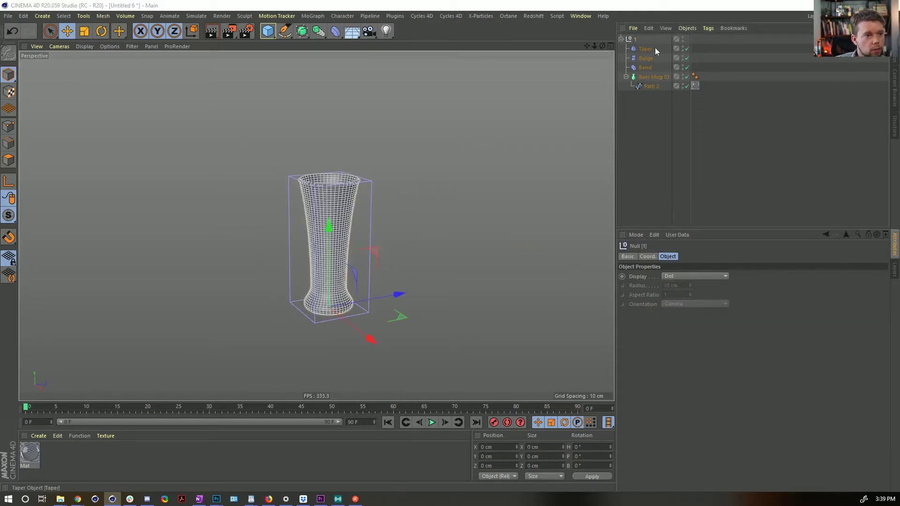
{"action": "left_click_drag", "start_coordinate": [636, 40], "coordinate": [652, 128], "text": "ctrl"}
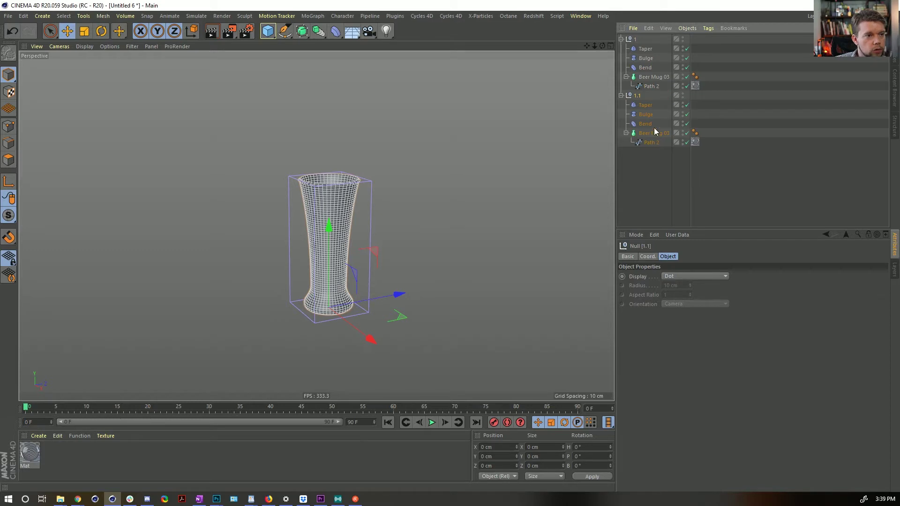
Step: Rename the copy to '2' and set its Taper to -145% and Bulge to -57% strength
{"action": "double_click", "coordinate": [638, 95]}
{"action": "type", "text": "2"}
{"action": "key", "text": "Return"}
{"action": "left_click", "coordinate": [645, 105]}
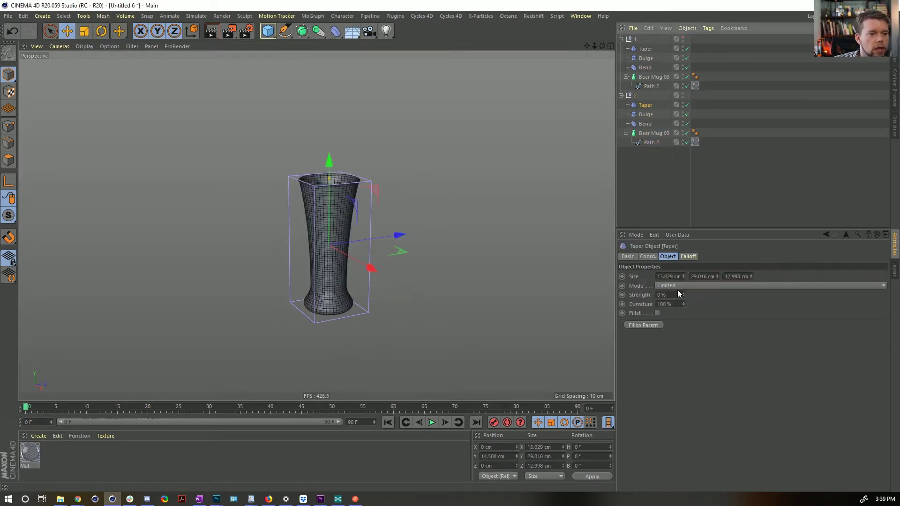
{"action": "left_click_drag", "start_coordinate": [684, 294], "coordinate": [683, 335]}
{"action": "left_click", "coordinate": [647, 114]}
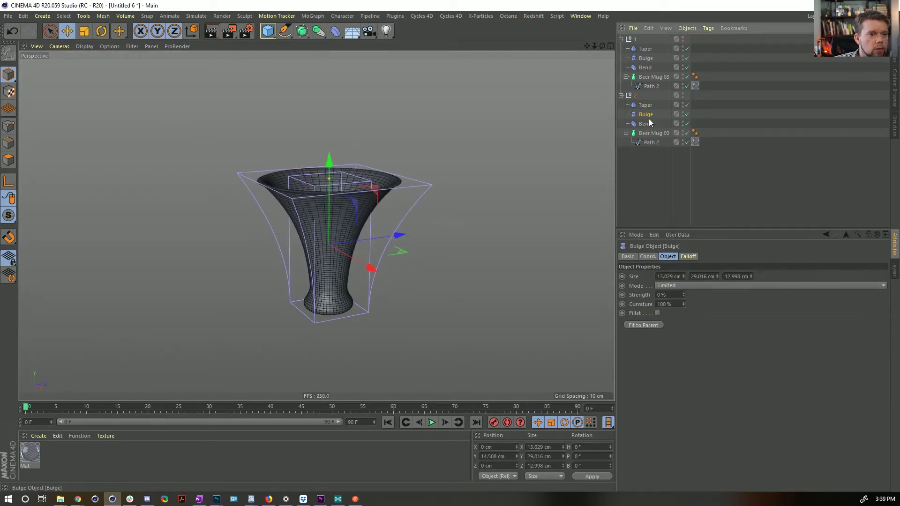
{"action": "left_click_drag", "start_coordinate": [683, 296], "coordinate": [704, 270]}
Step: Bend group 2's mug to 89° strength and orbit to view the horn shape
{"action": "left_click", "coordinate": [646, 123]}
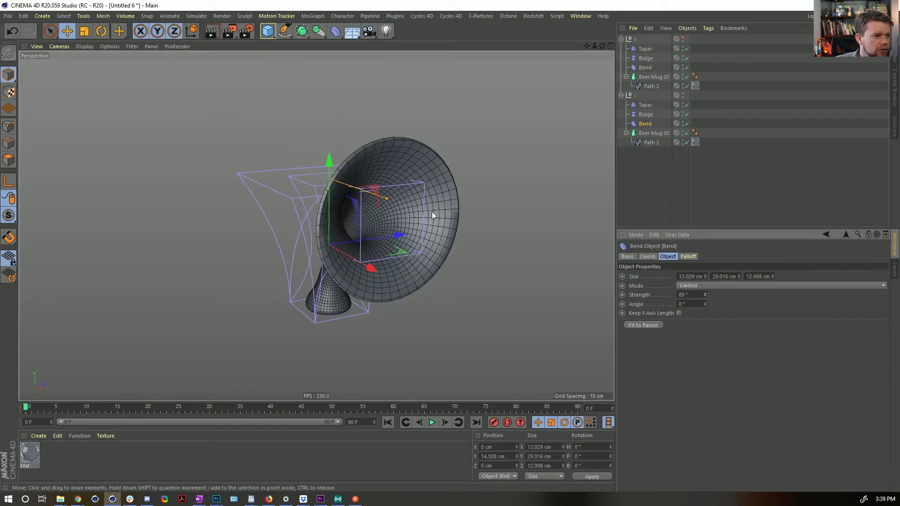
{"action": "left_click_drag", "start_coordinate": [432, 211], "coordinate": [394, 209], "text": "alt"}
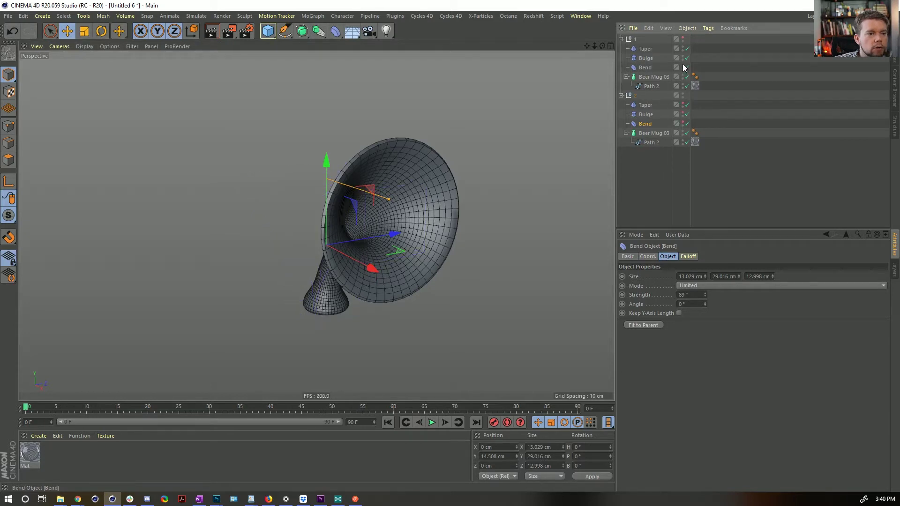
{"action": "left_click", "coordinate": [721, 67]}
{"action": "left_click_drag", "start_coordinate": [413, 211], "coordinate": [441, 206], "text": "alt"}
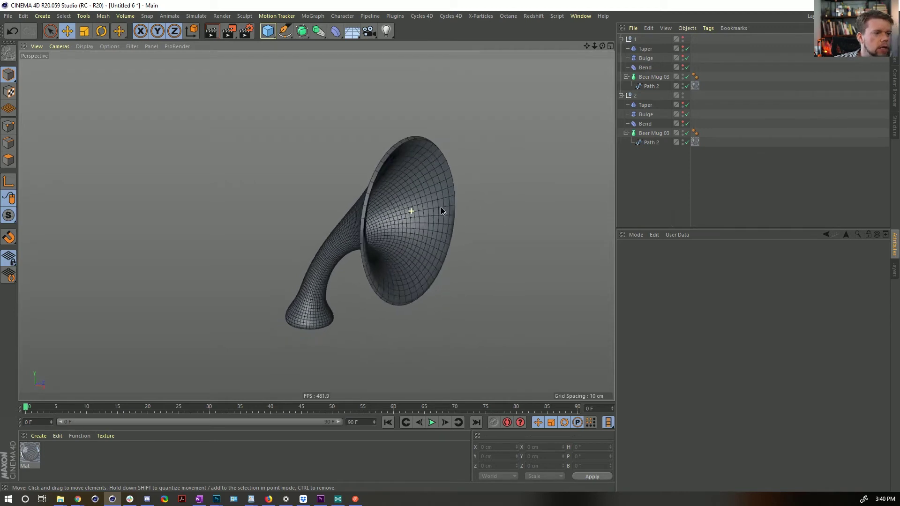
{"action": "left_click", "coordinate": [302, 31]}
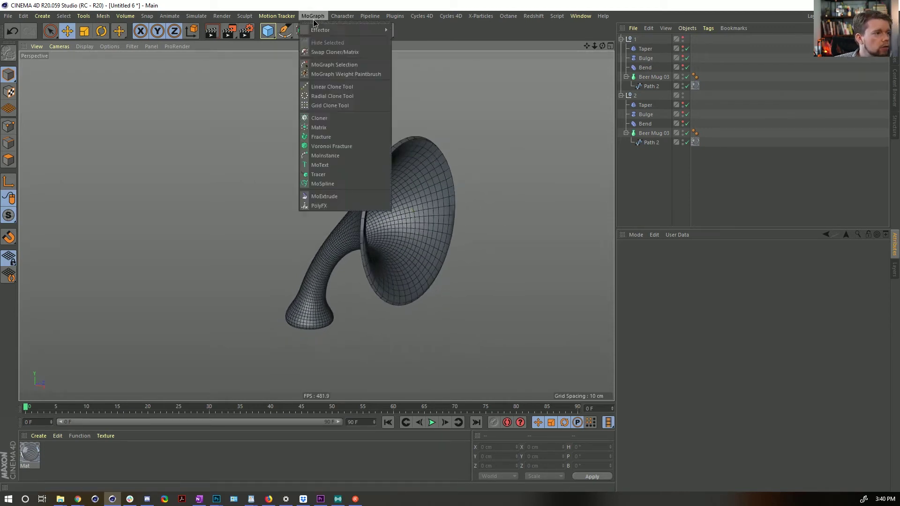
Step: Add a MoGraph Cloner and place groups 1 and 2 inside it
{"action": "left_click", "coordinate": [320, 121]}
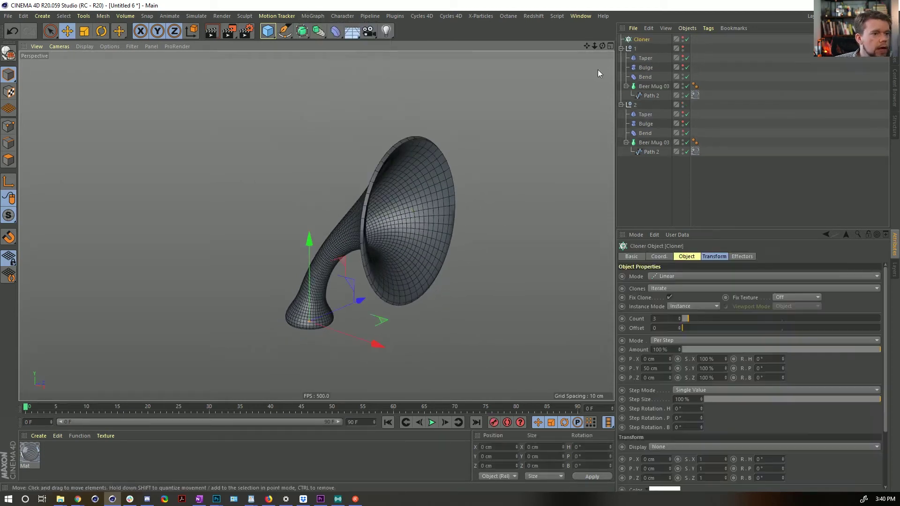
{"action": "left_click", "coordinate": [621, 48]}
{"action": "left_click", "coordinate": [620, 58]}
{"action": "left_click", "coordinate": [662, 47]}
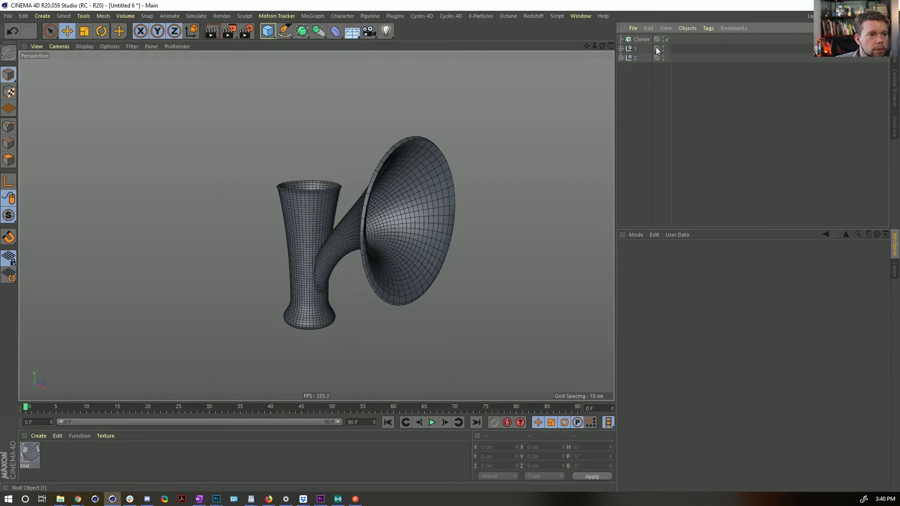
{"action": "left_click", "coordinate": [637, 48]}
{"action": "left_click", "coordinate": [635, 57], "text": "shift"}
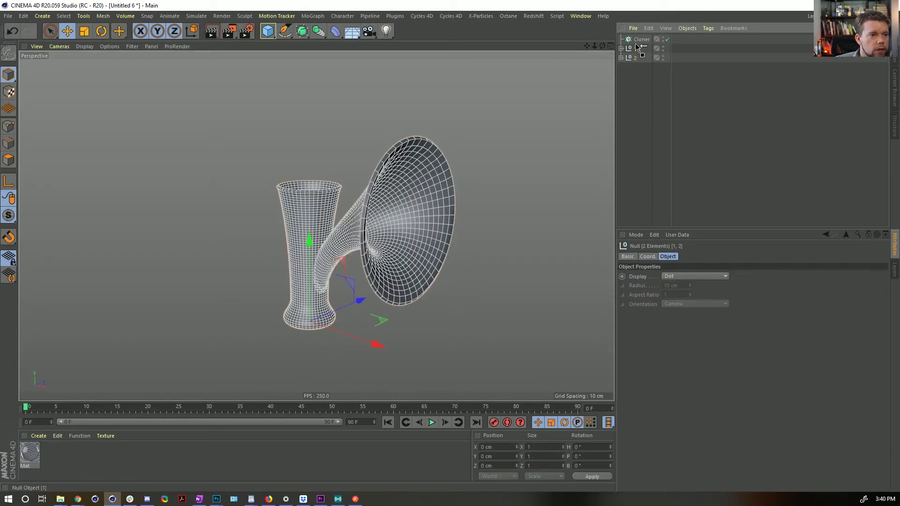
{"action": "left_click_drag", "start_coordinate": [636, 52], "coordinate": [640, 40]}
{"action": "left_click", "coordinate": [640, 40]}
Step: Set the Cloner to P.Y 0 cm, P.Z 50 cm and Count 7
{"action": "mouse_move", "coordinate": [396, 153]}
{"action": "right_mouse_down", "text": "alt"}
{"action": "mouse_move", "coordinate": [356, 164]}
{"action": "mouse_move", "coordinate": [316, 225]}
{"action": "right_mouse_up", "text": "alt"}
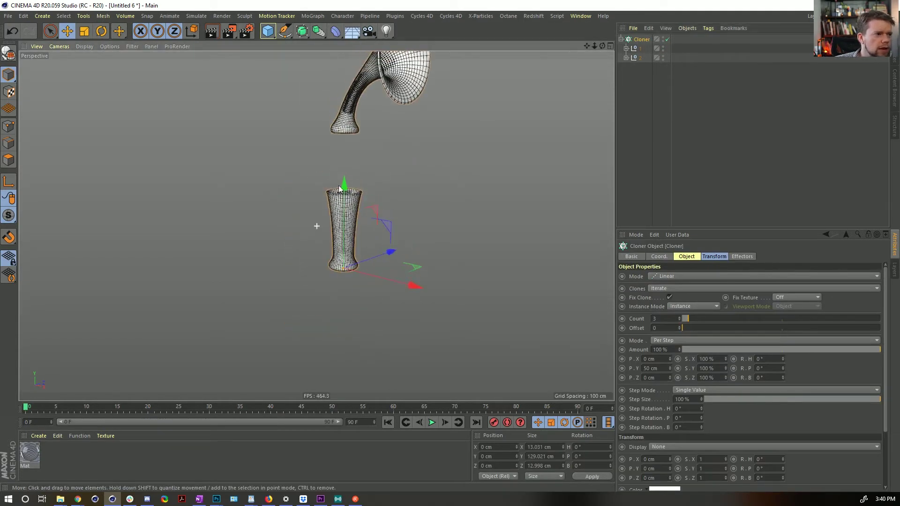
{"action": "mouse_move", "coordinate": [660, 368]}
{"action": "left_mouse_down"}
{"action": "mouse_move", "coordinate": [620, 368]}
{"action": "mouse_move", "coordinate": [669, 366]}
{"action": "mouse_move", "coordinate": [668, 377]}
{"action": "mouse_move", "coordinate": [669, 339]}
{"action": "mouse_move", "coordinate": [669, 380]}
{"action": "left_mouse_up"}
{"action": "type", "text": "0"}
{"action": "key", "text": "Return"}
{"action": "key", "text": "ctrl+z"}
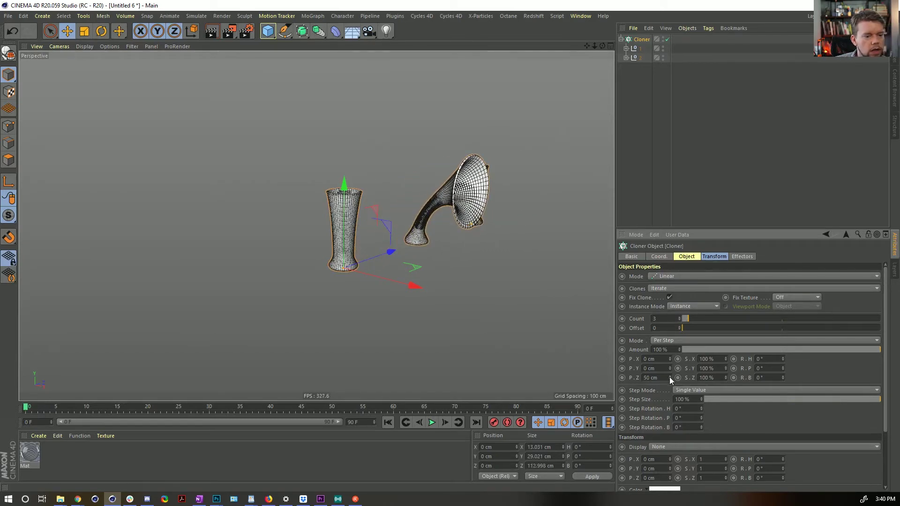
{"action": "left_click_drag", "start_coordinate": [687, 320], "coordinate": [696, 322]}
{"action": "middle_click_drag", "start_coordinate": [554, 196], "coordinate": [397, 203], "text": "alt"}
{"action": "mouse_move", "coordinate": [398, 203]}
{"action": "left_mouse_down", "text": "alt"}
{"action": "mouse_move", "coordinate": [397, 217]}
{"action": "mouse_move", "coordinate": [407, 211]}
{"action": "left_mouse_up", "text": "alt"}
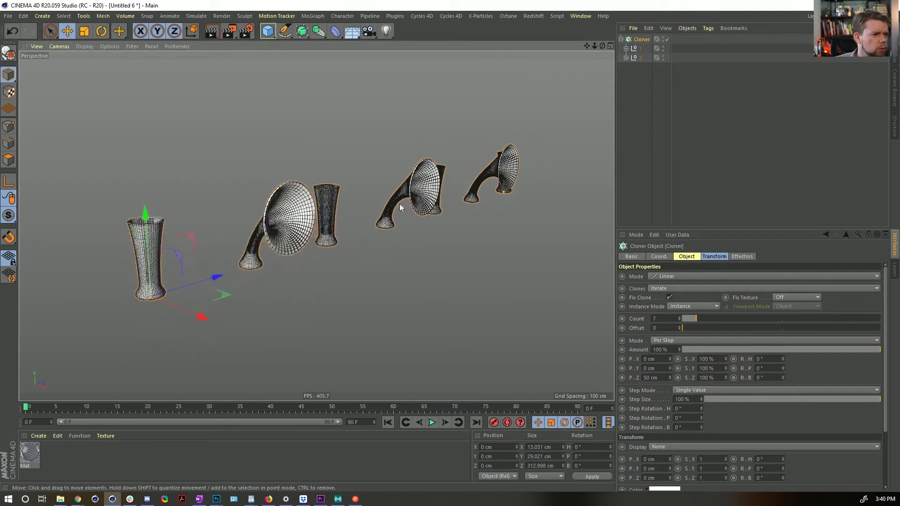
Step: Set the Cloner's Clones mode to Blend and switch the viewport to Gouraud Shading
{"action": "left_click", "coordinate": [674, 289]}
{"action": "left_click", "coordinate": [677, 319]}
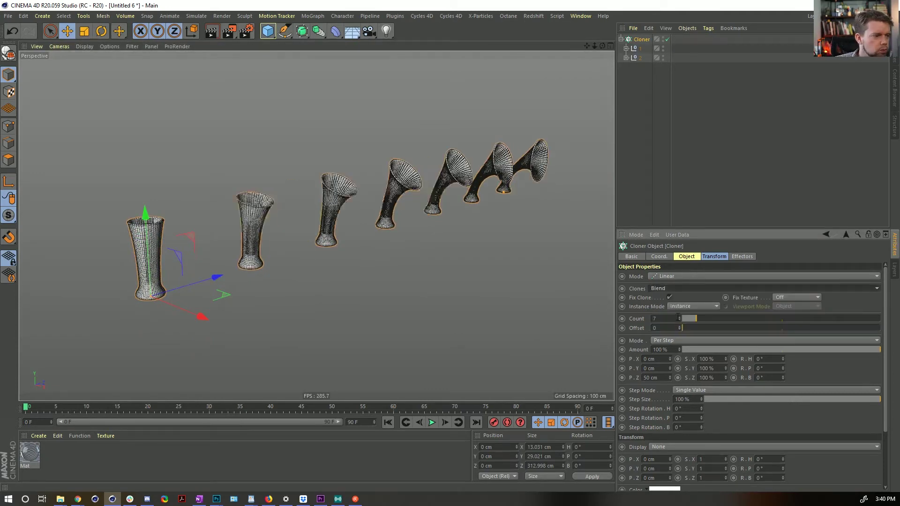
{"action": "mouse_move", "coordinate": [434, 198]}
{"action": "left_mouse_down", "text": "alt"}
{"action": "mouse_move", "coordinate": [445, 191]}
{"action": "mouse_move", "coordinate": [333, 229]}
{"action": "mouse_move", "coordinate": [368, 221]}
{"action": "mouse_move", "coordinate": [359, 217]}
{"action": "left_mouse_up", "text": "alt"}
{"action": "key", "text": "n"}
{"action": "key", "text": "a"}
Step: Raise group 2's Bend strength to 175° so the blended clones curl into a horn
{"action": "left_click", "coordinate": [626, 58]}
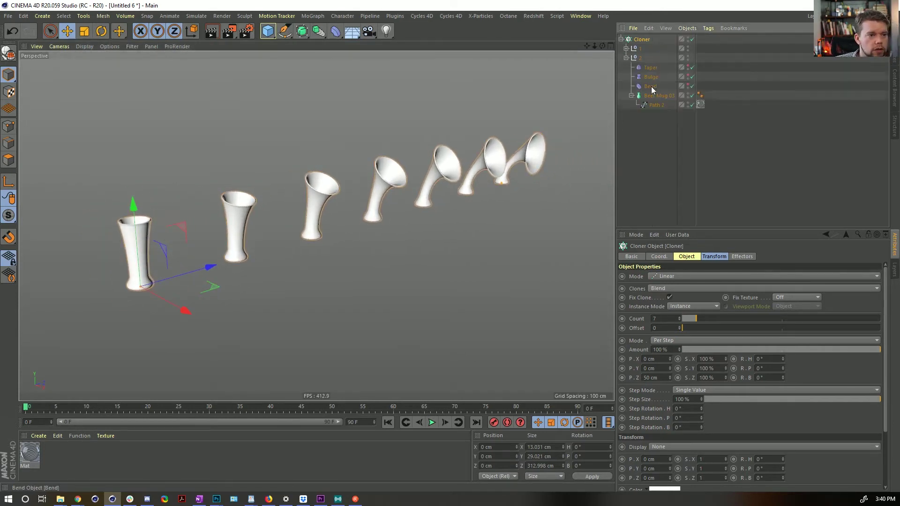
{"action": "left_click", "coordinate": [651, 86]}
{"action": "left_click_drag", "start_coordinate": [705, 295], "coordinate": [735, 285]}
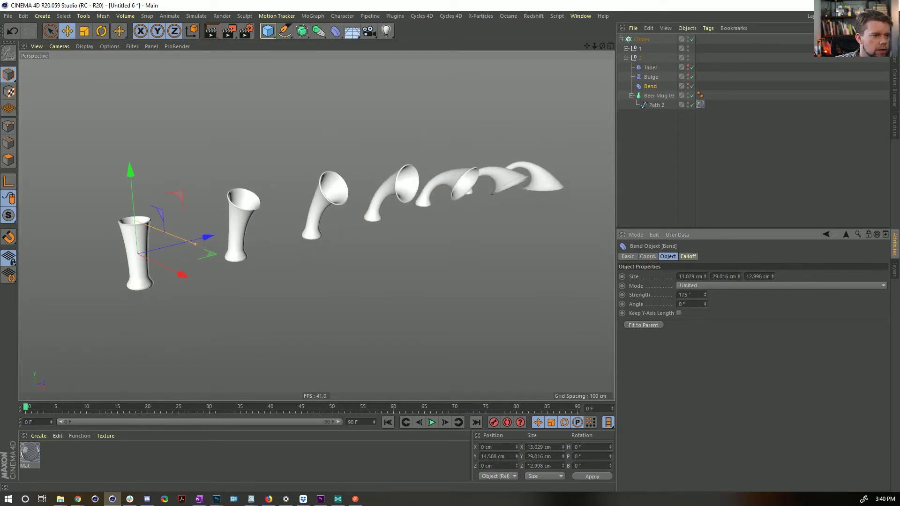
{"action": "mouse_move", "coordinate": [421, 220]}
{"action": "left_mouse_down", "text": "alt"}
{"action": "mouse_move", "coordinate": [442, 210]}
{"action": "mouse_move", "coordinate": [398, 218]}
{"action": "mouse_move", "coordinate": [391, 198]}
{"action": "left_mouse_up", "text": "alt"}
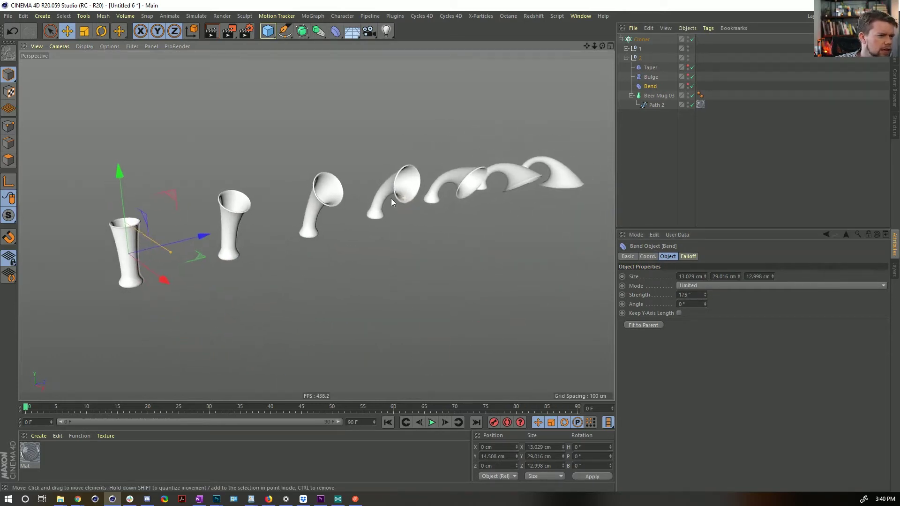
{"action": "left_click", "coordinate": [630, 40]}
{"action": "left_click_drag", "start_coordinate": [722, 229], "coordinate": [738, 115]}
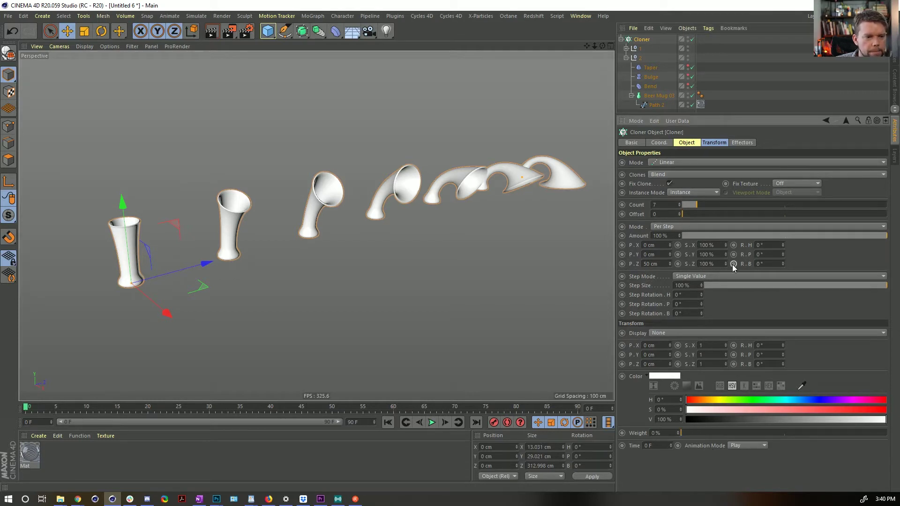
Step: Review the Cloner's Transform and Object settings, keeping the instance mode as Instance
{"action": "left_click", "coordinate": [705, 144]}
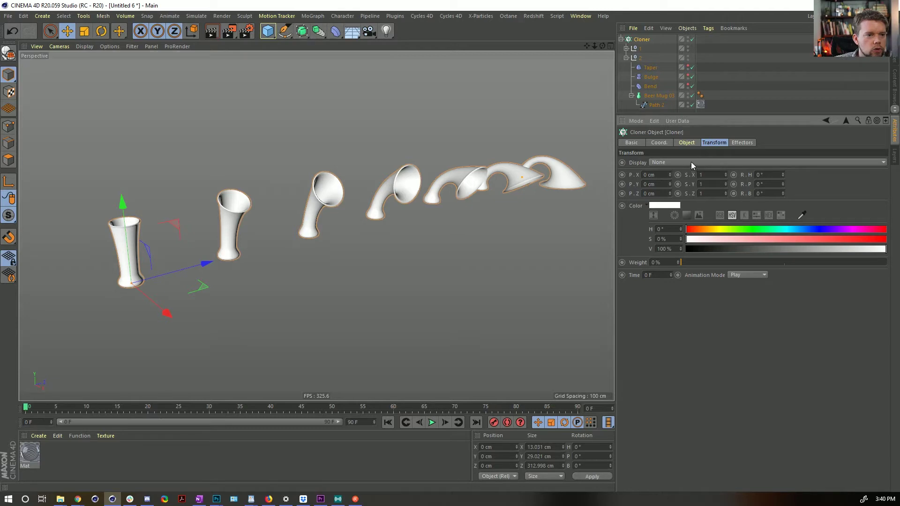
{"action": "left_click", "coordinate": [687, 143]}
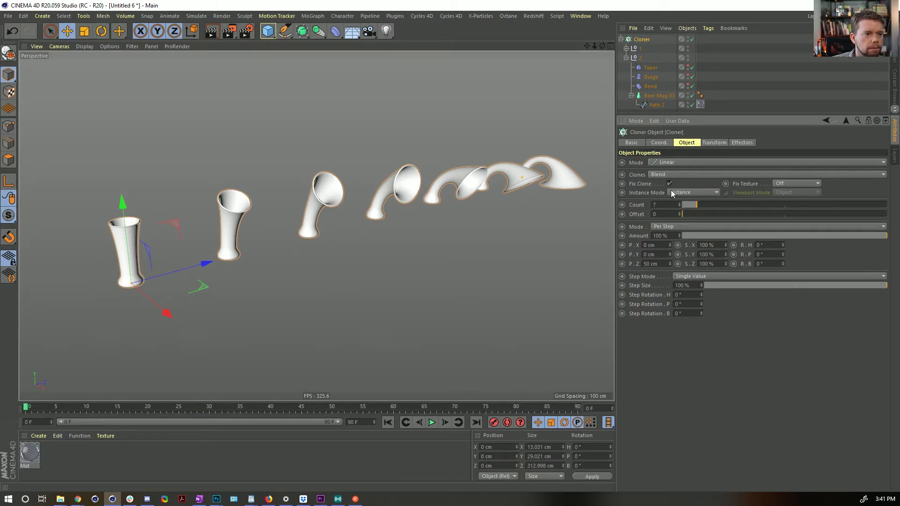
{"action": "left_click", "coordinate": [714, 143]}
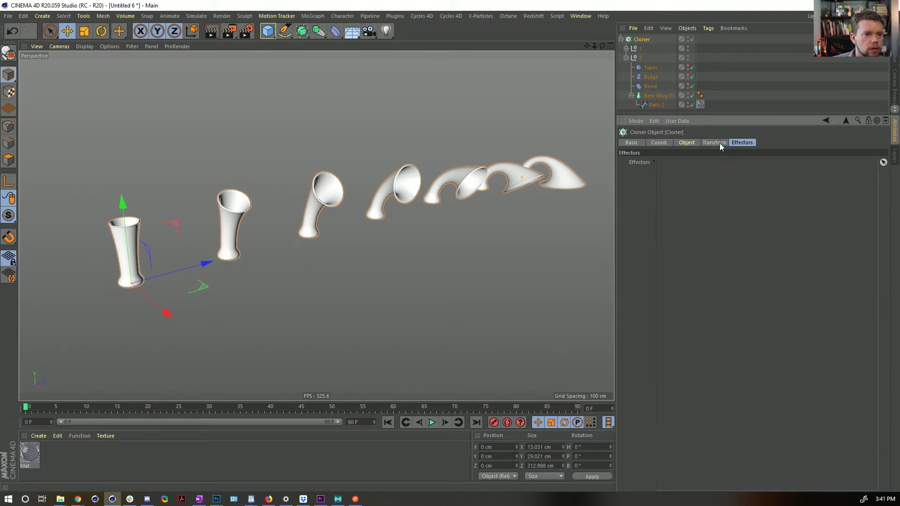
{"action": "left_click_drag", "start_coordinate": [698, 262], "coordinate": [632, 267]}
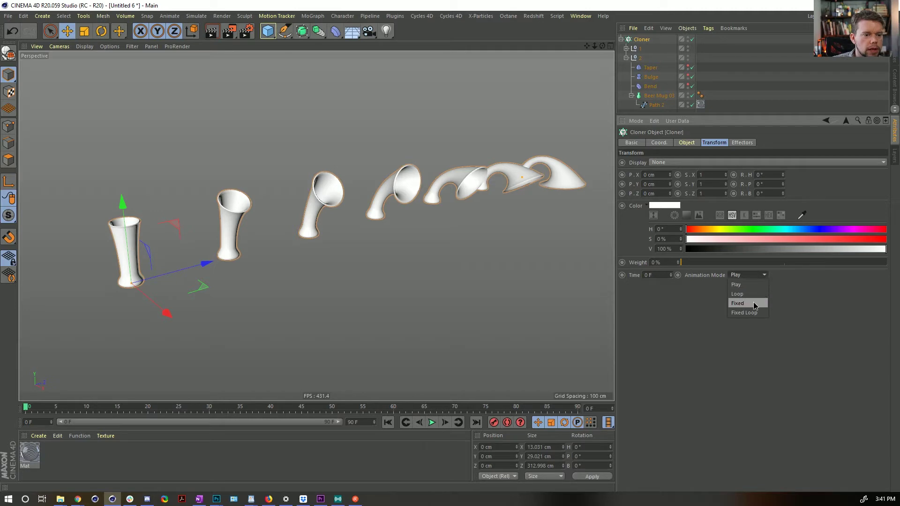
{"action": "left_click", "coordinate": [752, 286]}
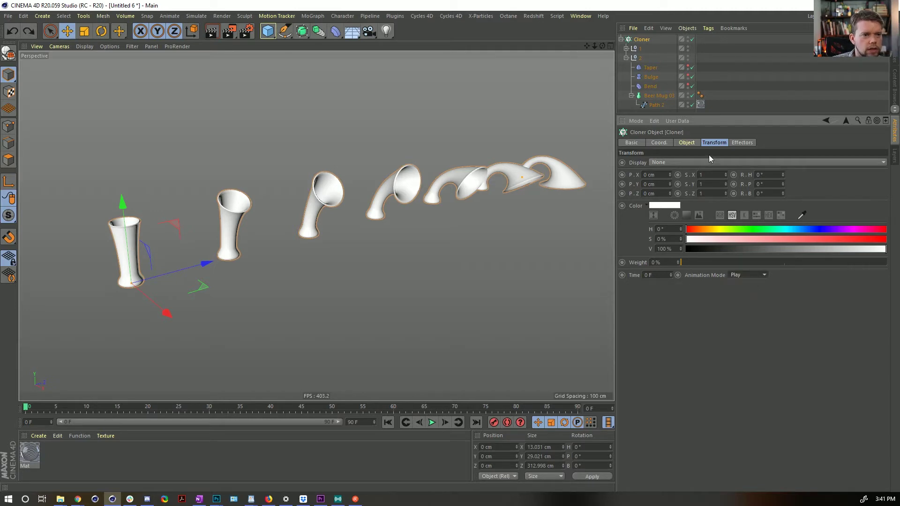
{"action": "left_click", "coordinate": [697, 143]}
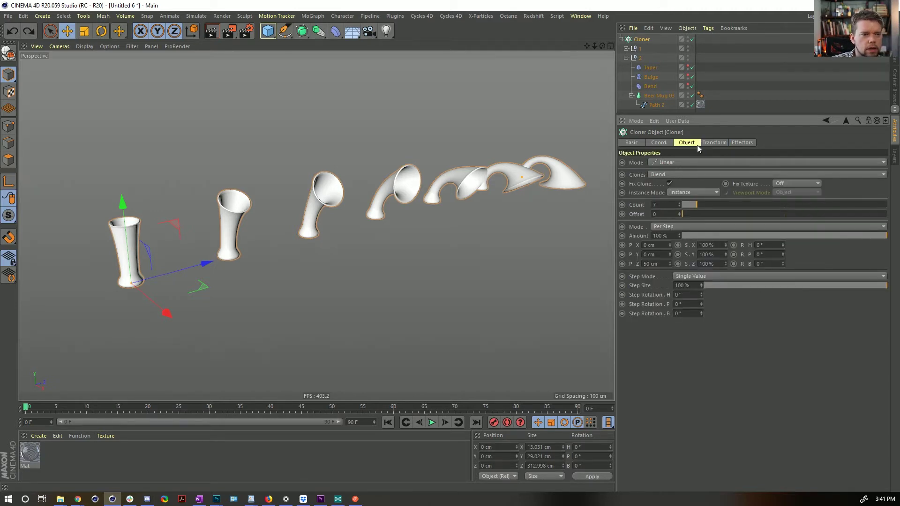
{"action": "left_click", "coordinate": [676, 193]}
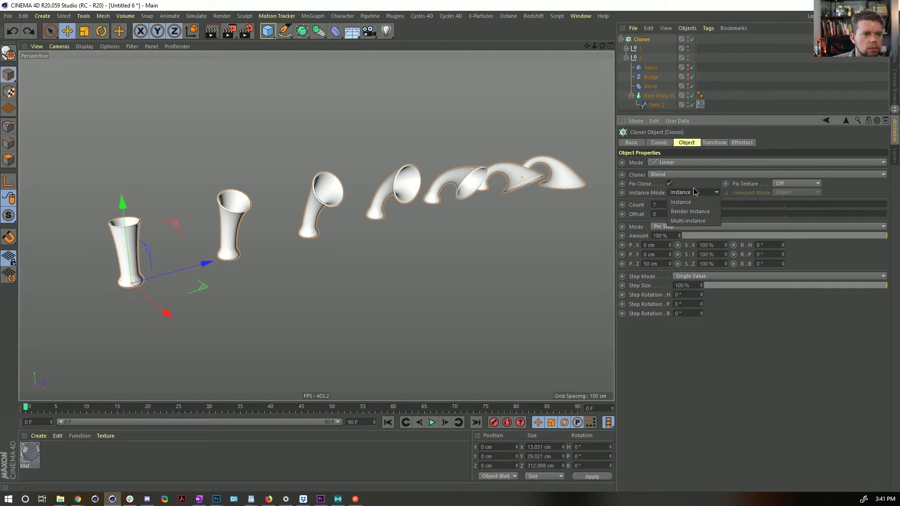
{"action": "left_click", "coordinate": [692, 187]}
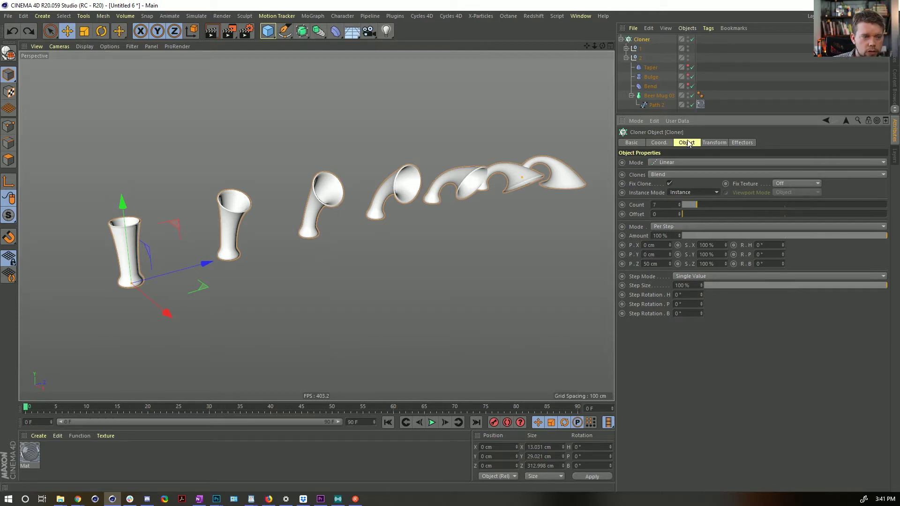
{"action": "left_click", "coordinate": [626, 57]}
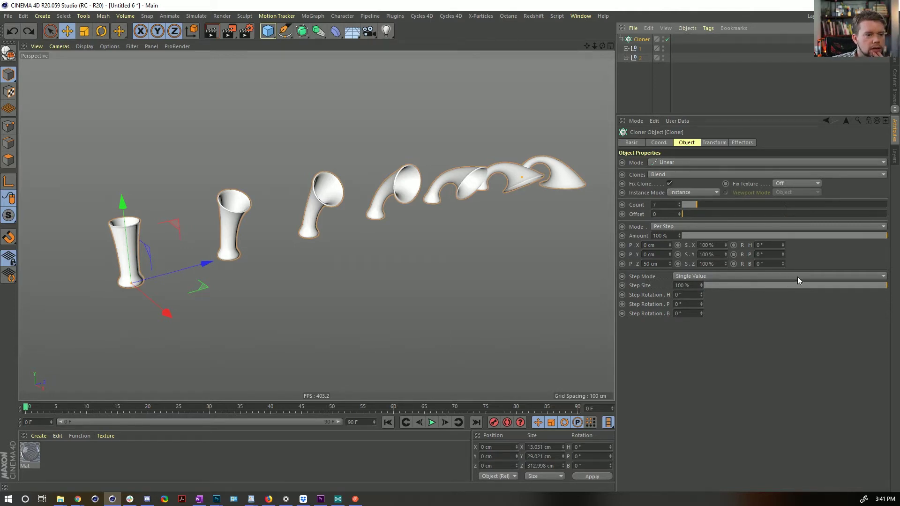
Step: Drag the Cloner's Transform Weight down to 0% and bring up the MoGraph Effector menu
{"action": "left_click", "coordinate": [713, 142]}
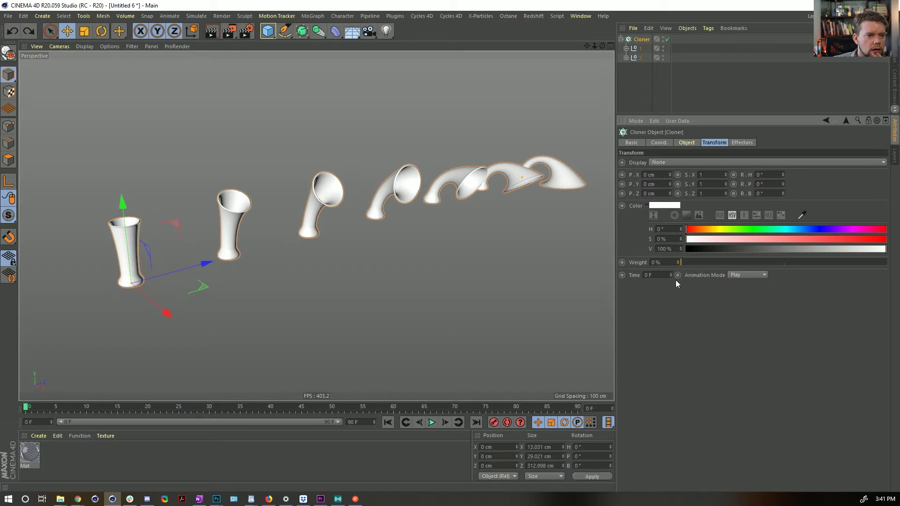
{"action": "left_click", "coordinate": [741, 143]}
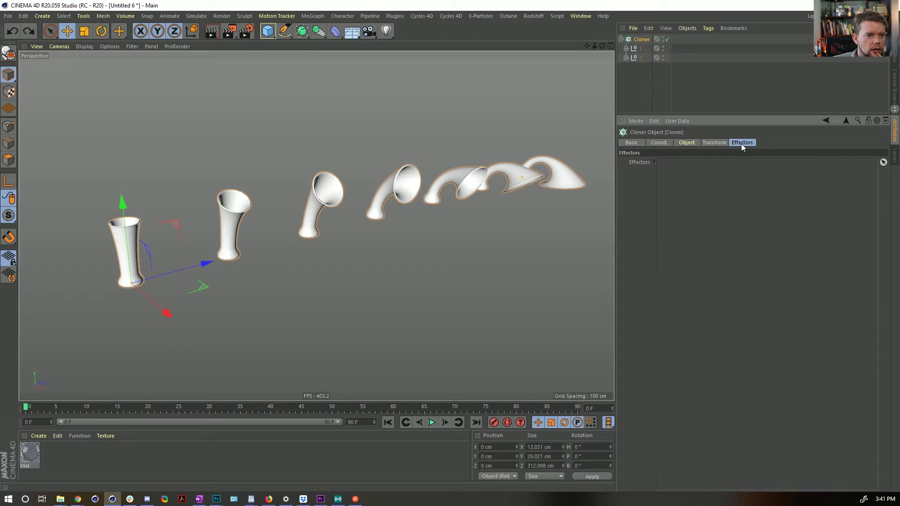
{"action": "left_click", "coordinate": [725, 143]}
{"action": "left_click_drag", "start_coordinate": [704, 266], "coordinate": [675, 262]}
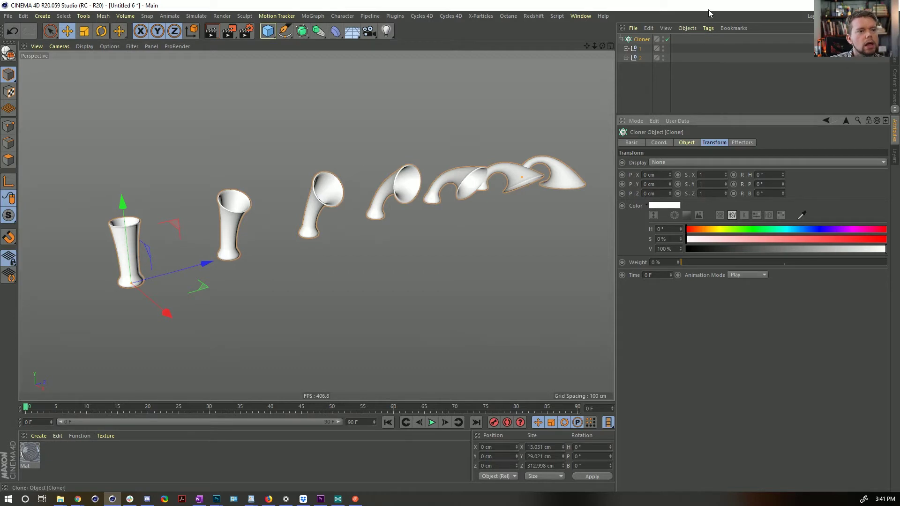
{"action": "left_click", "coordinate": [310, 17]}
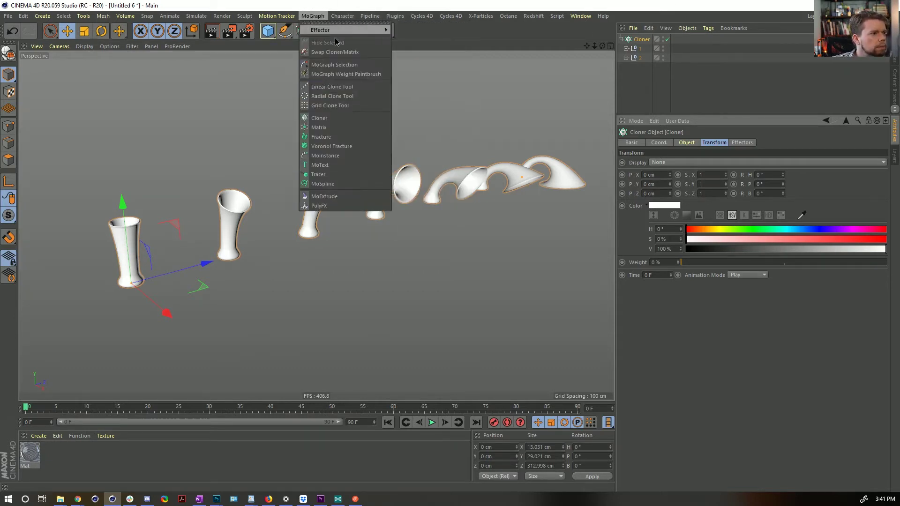
Step: Add a Plain effector with Position unchecked and Modify Clone set to -1%
{"action": "left_click", "coordinate": [407, 47]}
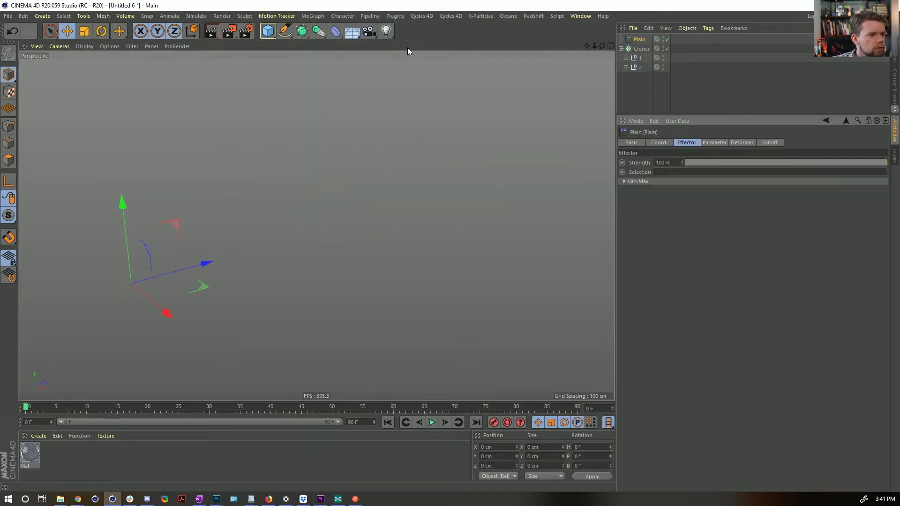
{"action": "left_click", "coordinate": [716, 143]}
{"action": "left_click", "coordinate": [658, 179]}
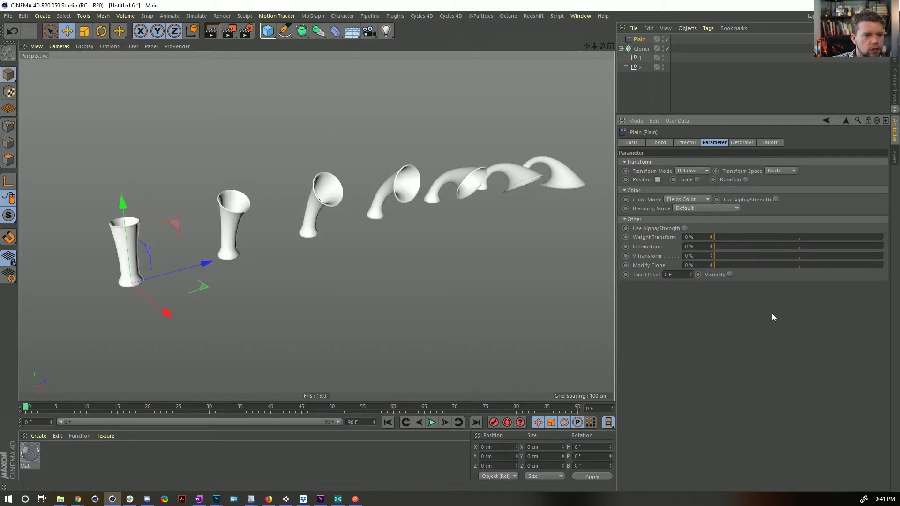
{"action": "mouse_move", "coordinate": [725, 265]}
{"action": "left_mouse_down"}
{"action": "mouse_move", "coordinate": [806, 272]}
{"action": "mouse_move", "coordinate": [714, 269]}
{"action": "mouse_move", "coordinate": [897, 274]}
{"action": "mouse_move", "coordinate": [707, 276]}
{"action": "mouse_move", "coordinate": [899, 274]}
{"action": "mouse_move", "coordinate": [682, 294]}
{"action": "mouse_move", "coordinate": [713, 269]}
{"action": "mouse_move", "coordinate": [710, 314]}
{"action": "left_mouse_up"}
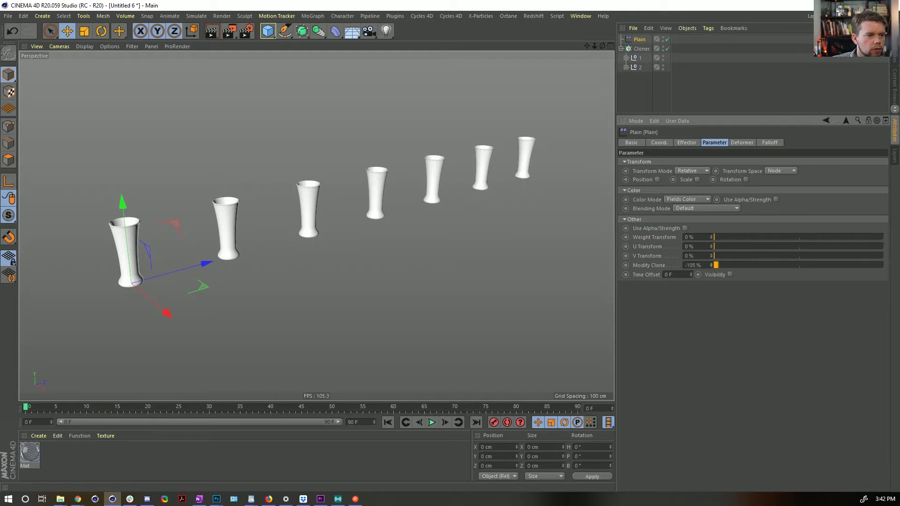
{"action": "mouse_move", "coordinate": [704, 266]}
{"action": "left_mouse_down"}
{"action": "mouse_move", "coordinate": [660, 263]}
{"action": "mouse_move", "coordinate": [630, 245]}
{"action": "left_mouse_up"}
{"action": "type", "text": "-1"}
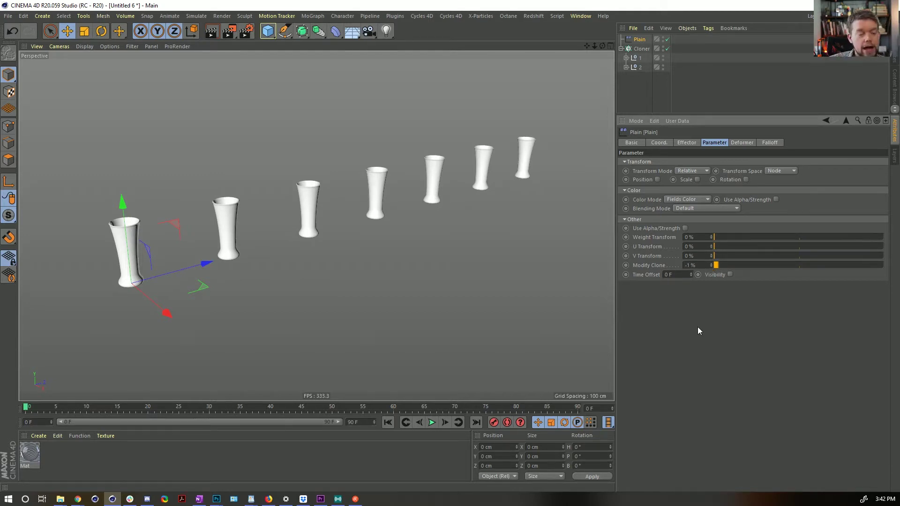
{"action": "left_click_drag", "start_coordinate": [446, 177], "coordinate": [424, 182], "text": "alt"}
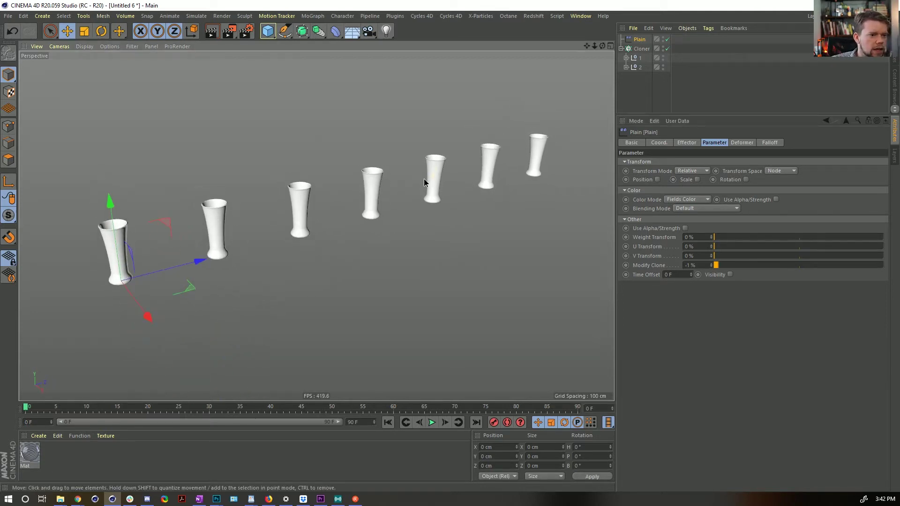
Step: Reselect the Cloner and show the MoGraph Effector list again
{"action": "left_click", "coordinate": [637, 49]}
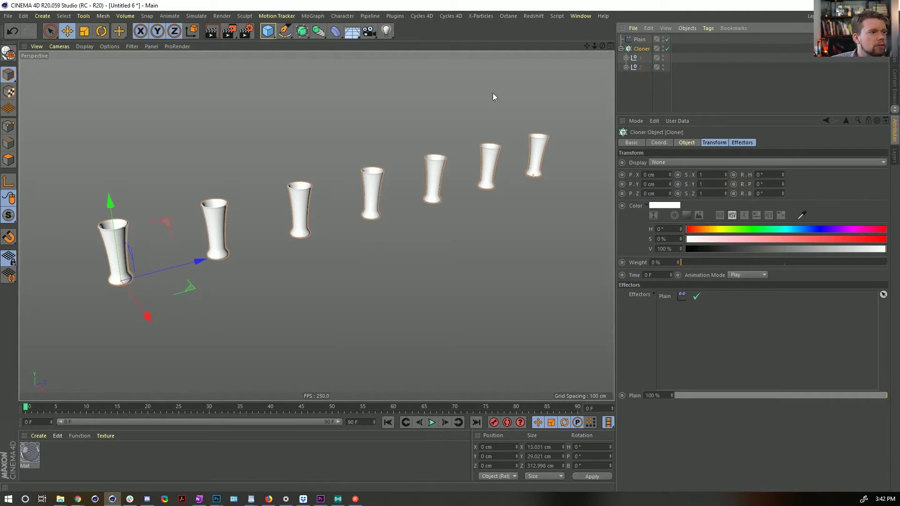
{"action": "left_click", "coordinate": [328, 16]}
{"action": "mouse_move", "coordinate": [364, 31]}
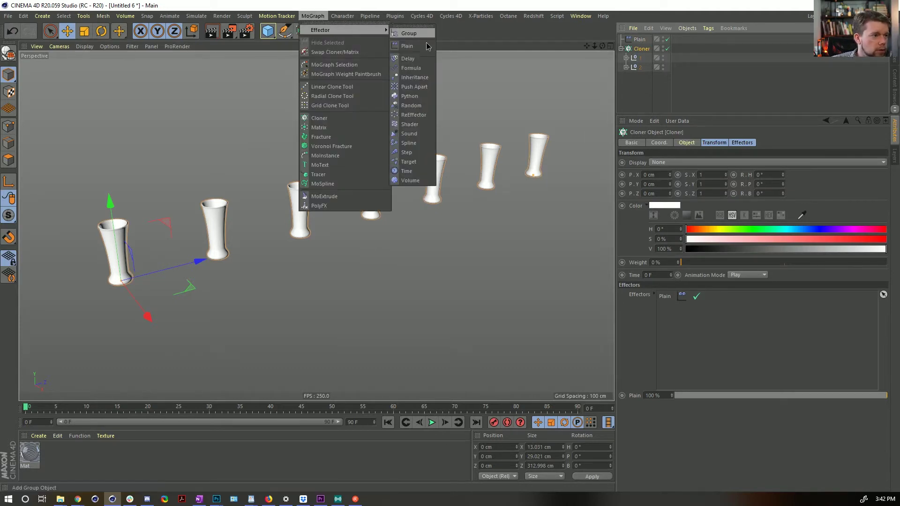
{"action": "left_click", "coordinate": [411, 106]}
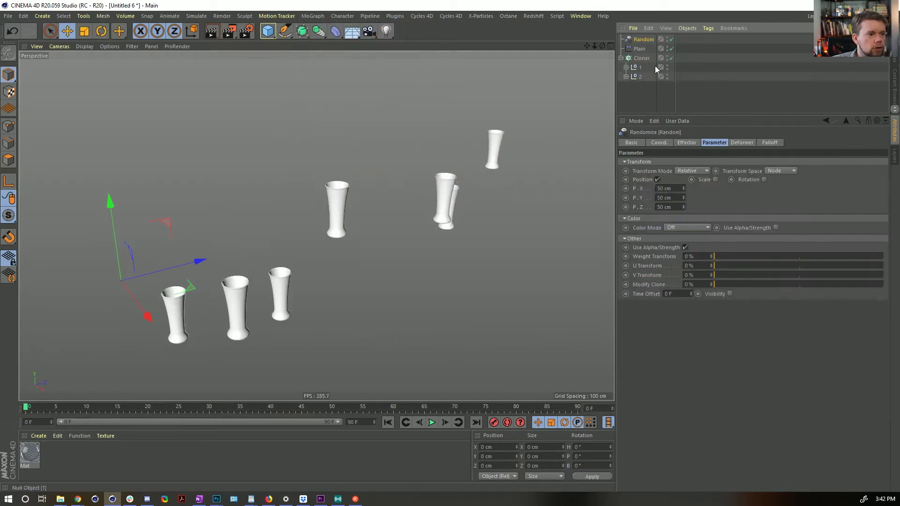
{"action": "left_click", "coordinate": [657, 179]}
{"action": "left_click_drag", "start_coordinate": [719, 257], "coordinate": [883, 257]}
{"action": "mouse_move", "coordinate": [377, 203]}
{"action": "left_mouse_down", "text": "alt"}
{"action": "mouse_move", "coordinate": [366, 189]}
{"action": "mouse_move", "coordinate": [410, 202]}
{"action": "mouse_move", "coordinate": [391, 195]}
{"action": "left_mouse_up", "text": "alt"}
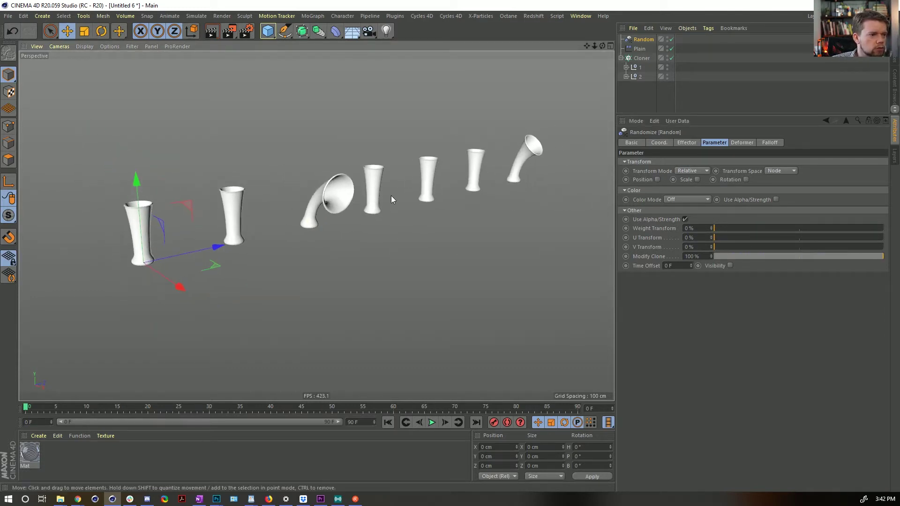
{"action": "left_click", "coordinate": [687, 143]}
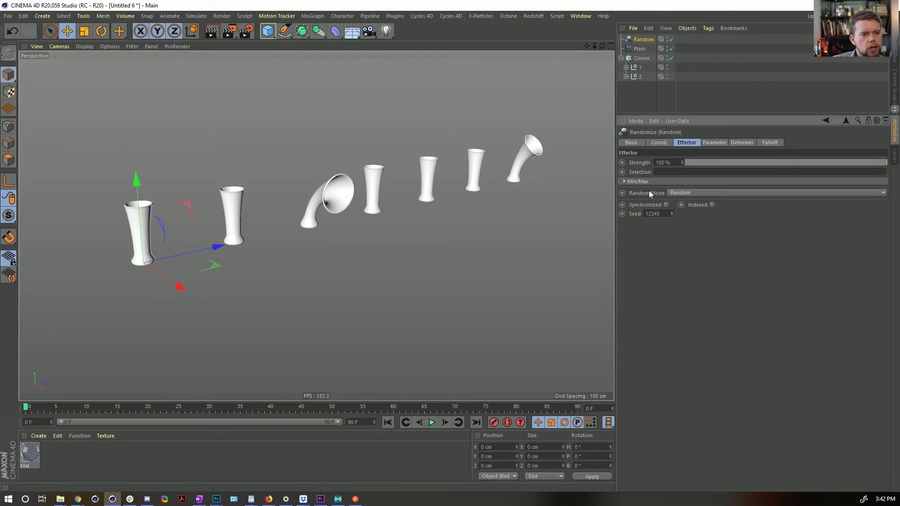
{"action": "left_click", "coordinate": [638, 182]}
{"action": "left_click_drag", "start_coordinate": [704, 203], "coordinate": [787, 212]}
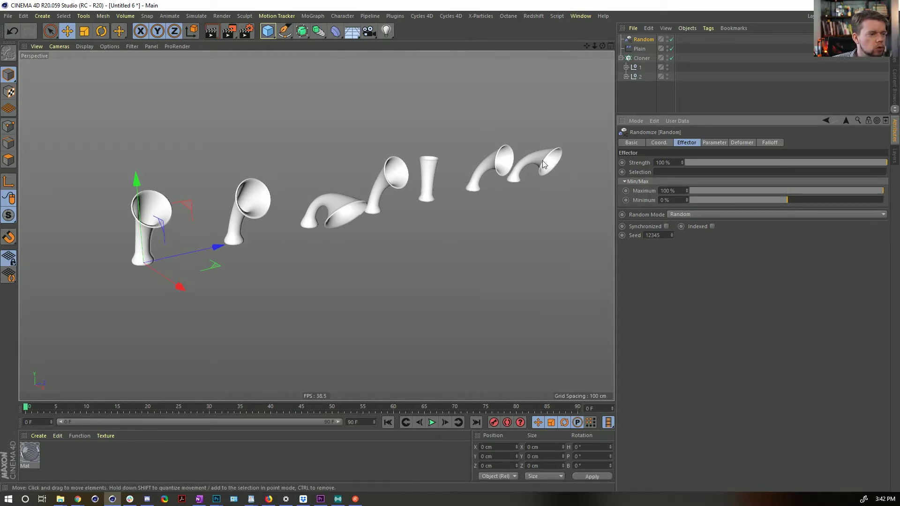
{"action": "left_click", "coordinate": [770, 144]}
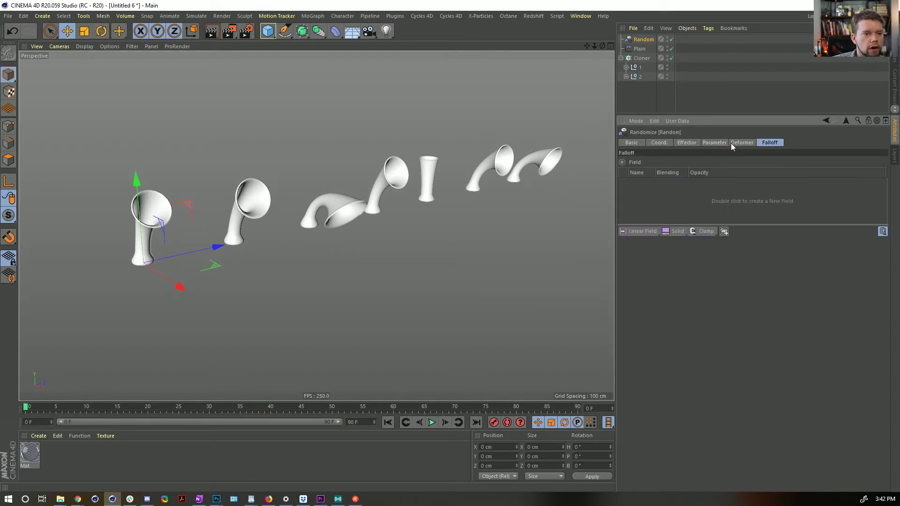
{"action": "left_click", "coordinate": [732, 143]}
{"action": "left_click", "coordinate": [714, 143]}
{"action": "left_click", "coordinate": [772, 141]}
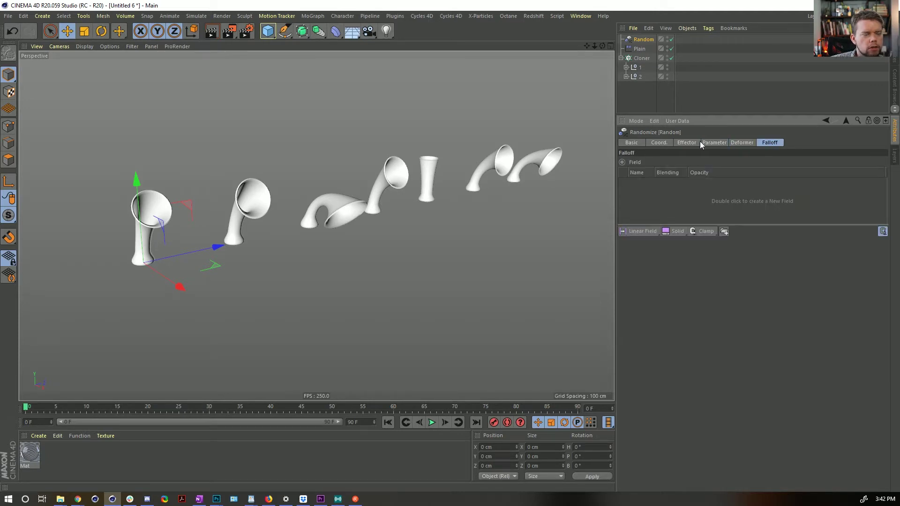
{"action": "left_click", "coordinate": [687, 142]}
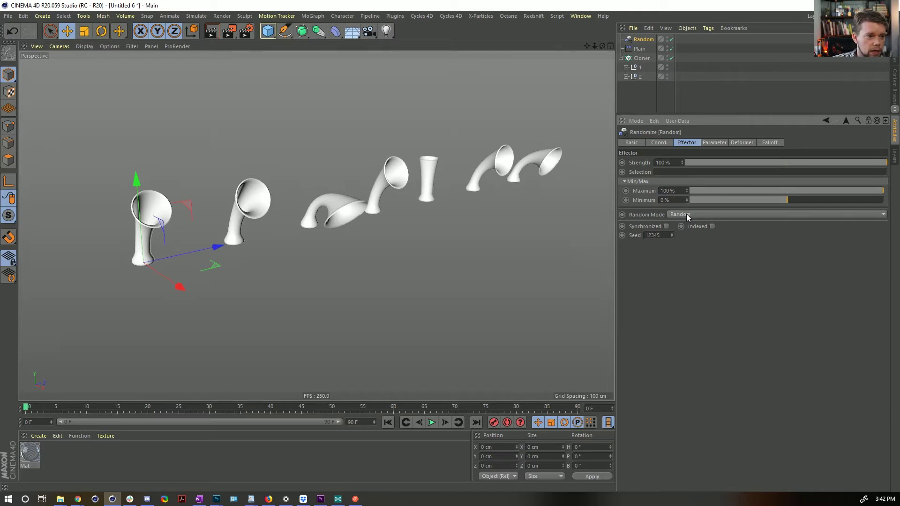
{"action": "left_click", "coordinate": [643, 39]}
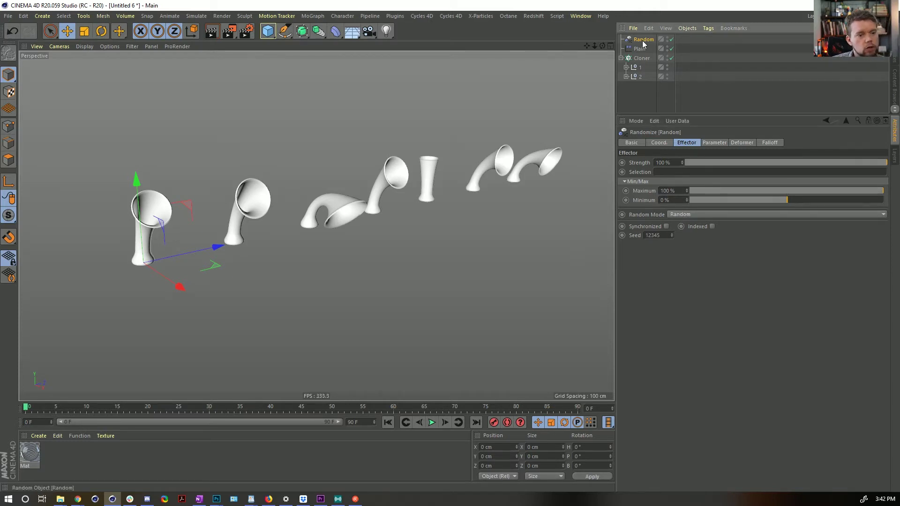
{"action": "key", "text": "Delete"}
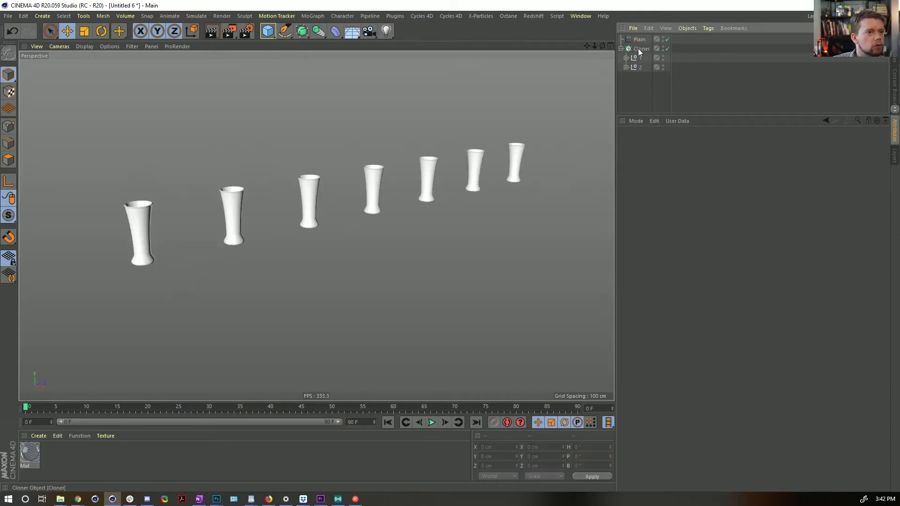
Step: Add a second Plain effector, Plain.1, with Position off and Modify Clone 100%, showing its Falloff field types
{"action": "left_click", "coordinate": [637, 49]}
{"action": "left_click", "coordinate": [312, 16]}
{"action": "mouse_move", "coordinate": [318, 30]}
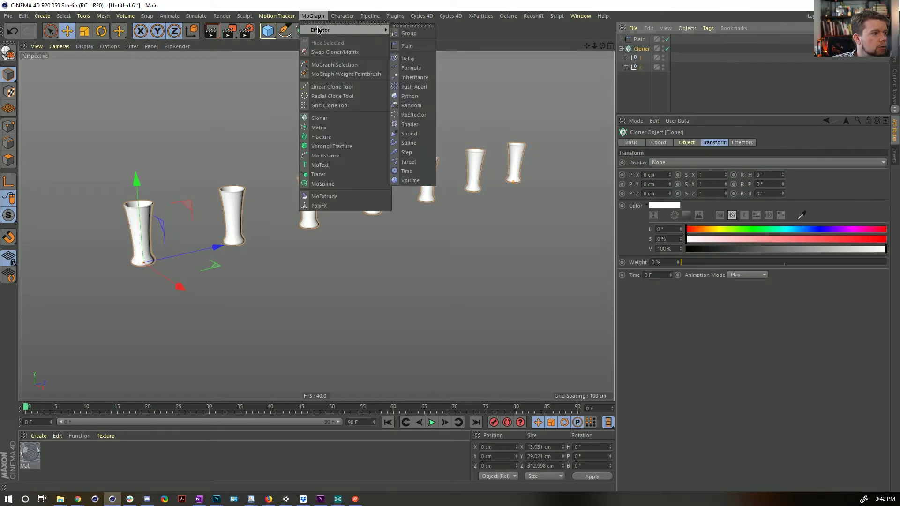
{"action": "left_click", "coordinate": [408, 46]}
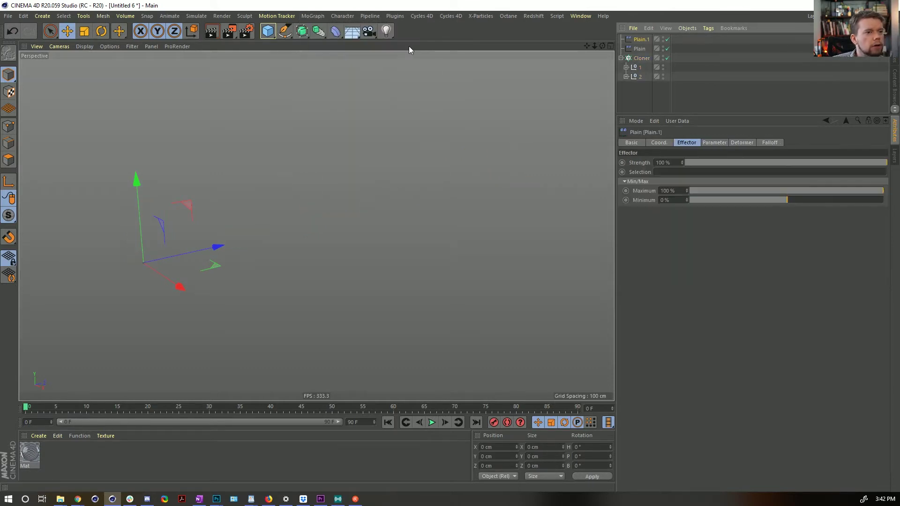
{"action": "left_click", "coordinate": [719, 143]}
{"action": "left_click", "coordinate": [657, 180]}
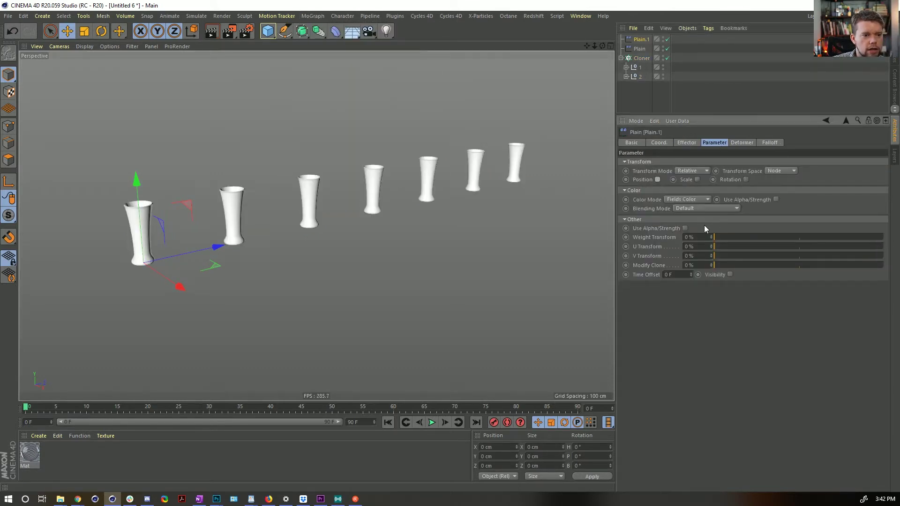
{"action": "left_click_drag", "start_coordinate": [714, 265], "coordinate": [883, 265]}
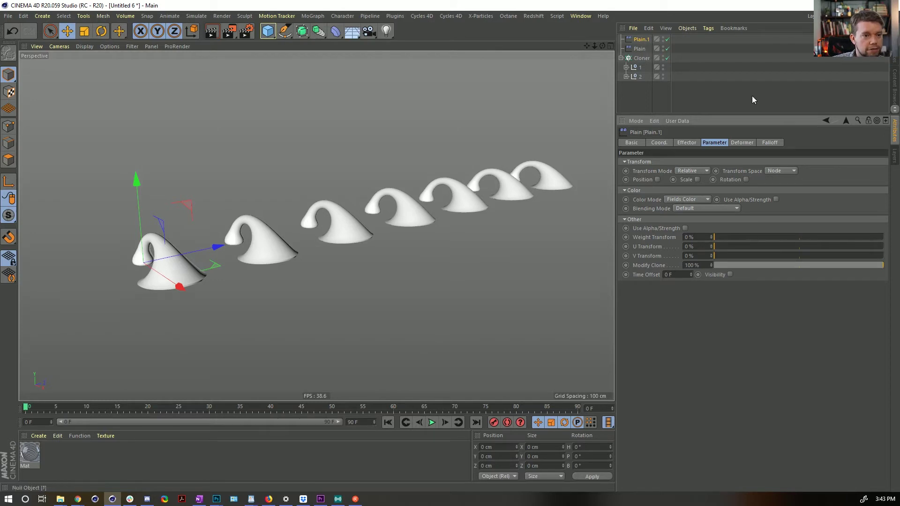
{"action": "left_click", "coordinate": [770, 142]}
{"action": "left_click", "coordinate": [648, 232]}
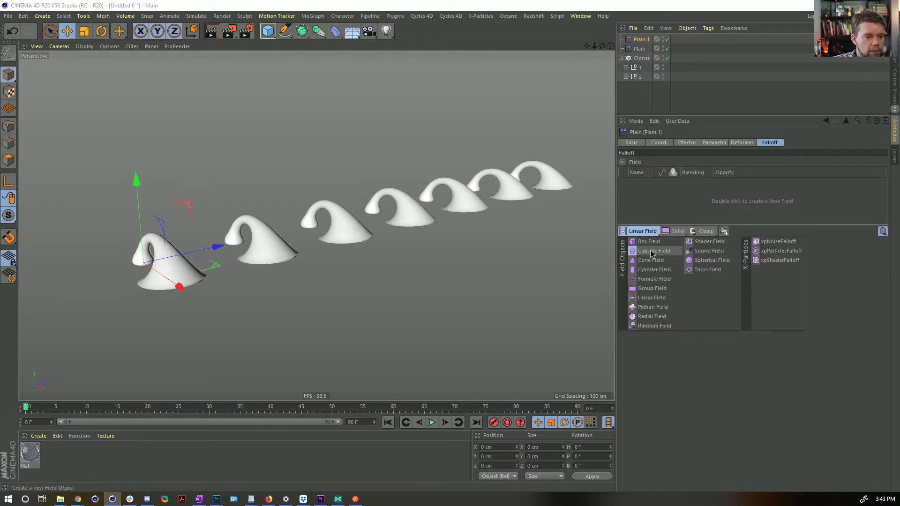
Step: Add a Random Field to Plain.1's falloff and hide its noise preview in the viewport
{"action": "left_click", "coordinate": [654, 325]}
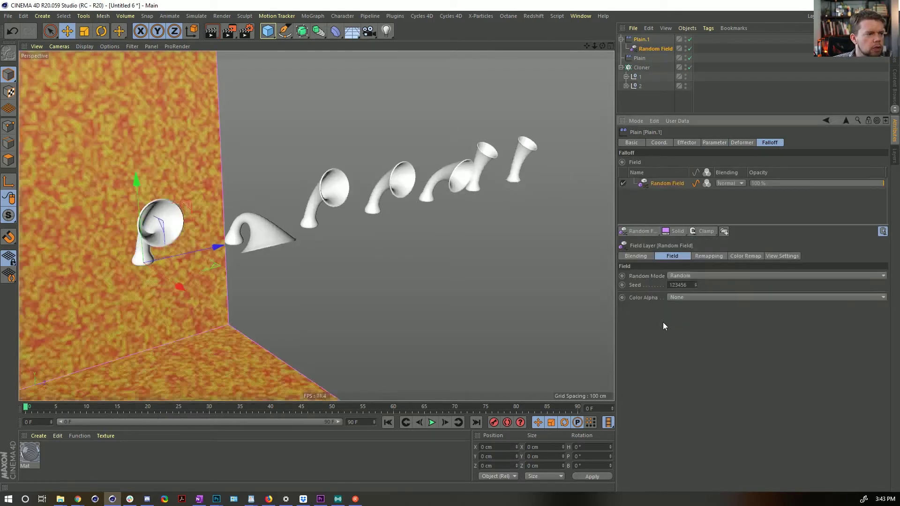
{"action": "left_click", "coordinate": [706, 256]}
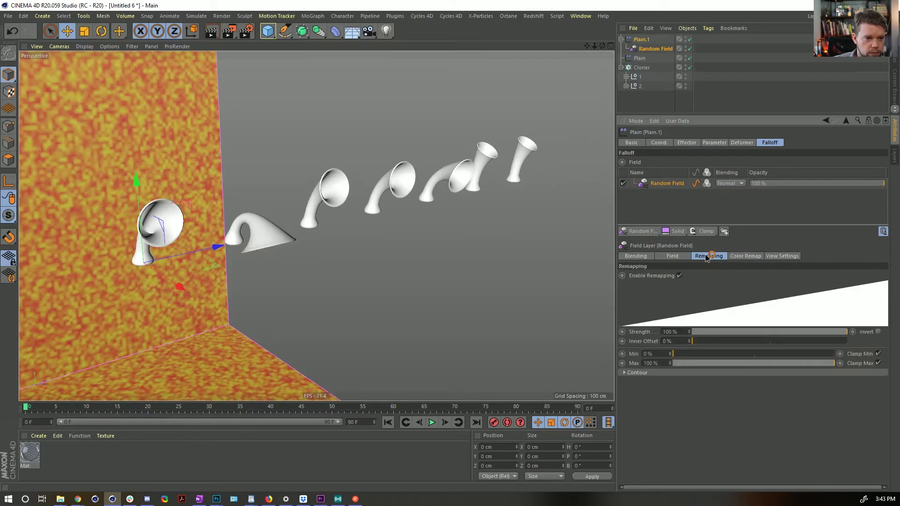
{"action": "left_click", "coordinate": [736, 259]}
{"action": "left_click", "coordinate": [773, 256]}
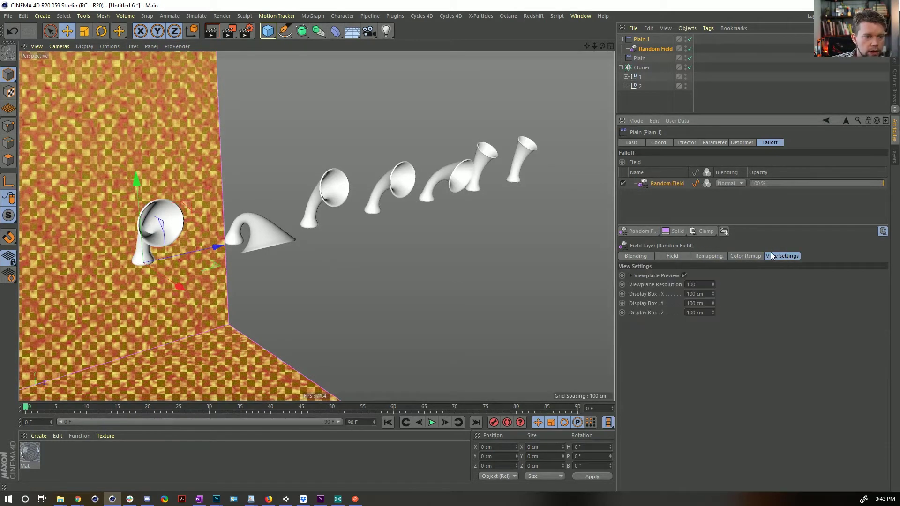
{"action": "left_click", "coordinate": [684, 276]}
{"action": "mouse_move", "coordinate": [394, 210]}
{"action": "right_mouse_down", "text": "alt"}
{"action": "mouse_move", "coordinate": [375, 209]}
{"action": "mouse_move", "coordinate": [403, 210]}
{"action": "right_mouse_up", "text": "alt"}
Step: Switch the Random Field's random mode to Noise
{"action": "left_click", "coordinate": [715, 257]}
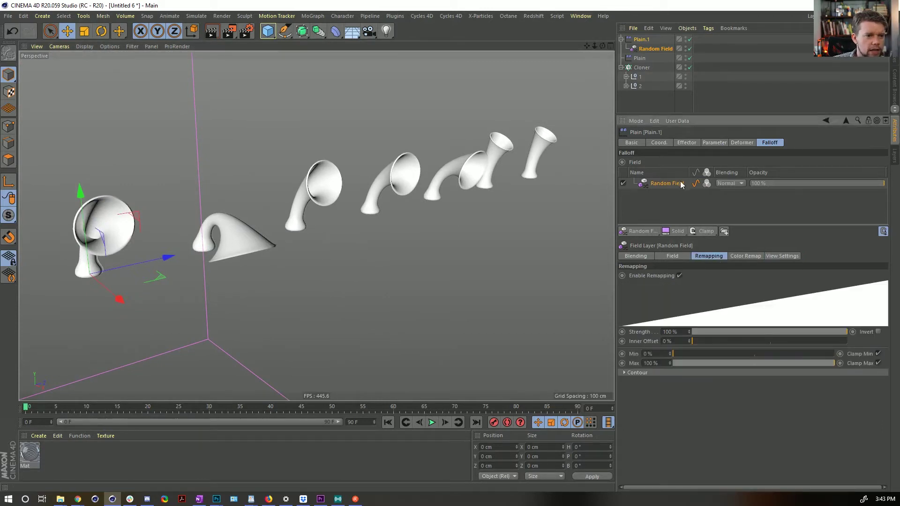
{"action": "left_click", "coordinate": [675, 258]}
{"action": "left_click", "coordinate": [708, 256]}
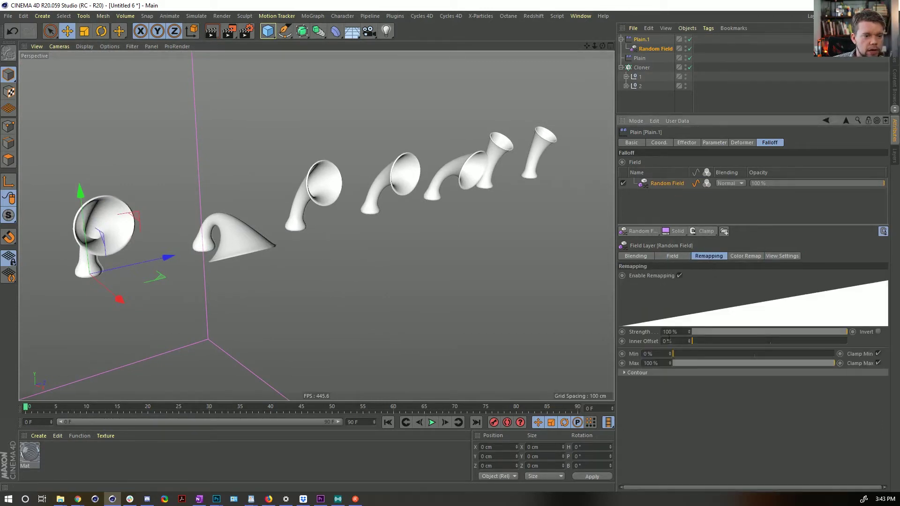
{"action": "mouse_move", "coordinate": [421, 179]}
{"action": "left_mouse_down", "text": "alt"}
{"action": "mouse_move", "coordinate": [367, 176]}
{"action": "mouse_move", "coordinate": [417, 177]}
{"action": "mouse_move", "coordinate": [409, 173]}
{"action": "left_mouse_up", "text": "alt"}
{"action": "left_click", "coordinate": [675, 257]}
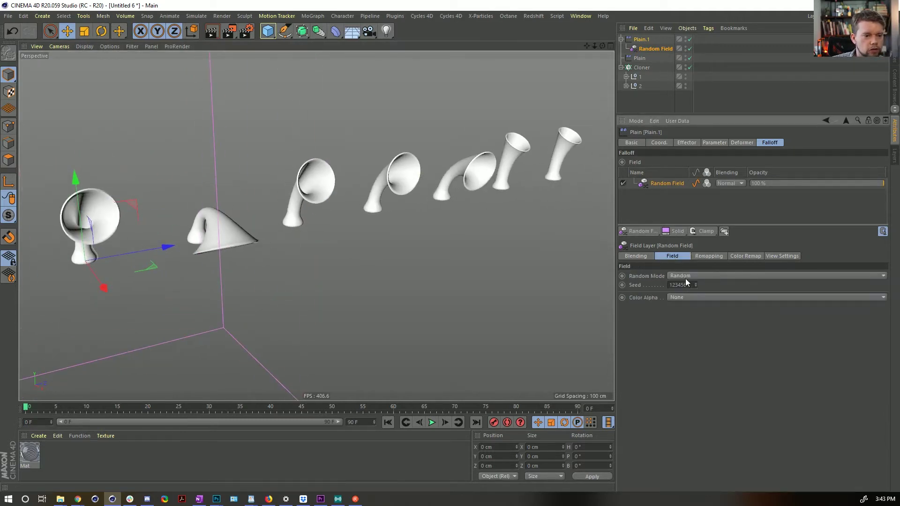
{"action": "left_click", "coordinate": [685, 277]}
{"action": "left_click", "coordinate": [677, 294]}
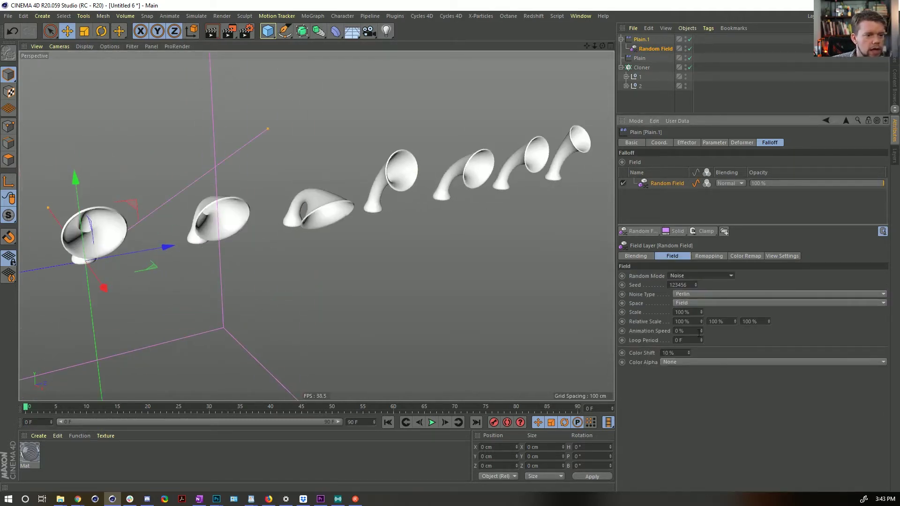
Step: Play the animation and orbit to watch the clones vary, then check the Color Remap options
{"action": "left_click", "coordinate": [434, 423]}
{"action": "mouse_move", "coordinate": [420, 184]}
{"action": "left_mouse_down", "text": "alt"}
{"action": "mouse_move", "coordinate": [409, 182]}
{"action": "mouse_move", "coordinate": [428, 197]}
{"action": "mouse_move", "coordinate": [356, 194]}
{"action": "left_mouse_up", "text": "alt"}
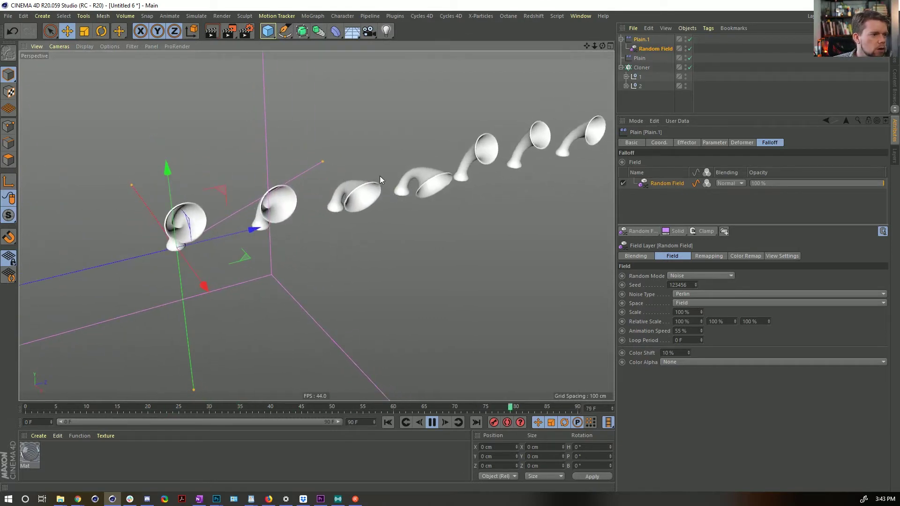
{"action": "left_click", "coordinate": [754, 257]}
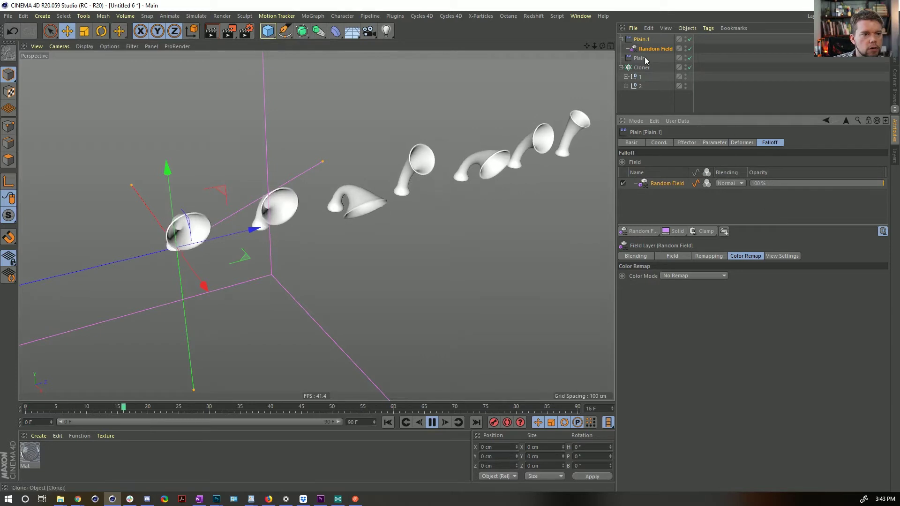
Step: In the Random Field's Remapping settings, raise the minimum to about 33%
{"action": "left_click", "coordinate": [654, 49]}
{"action": "left_click", "coordinate": [789, 138]}
{"action": "left_click", "coordinate": [751, 139]}
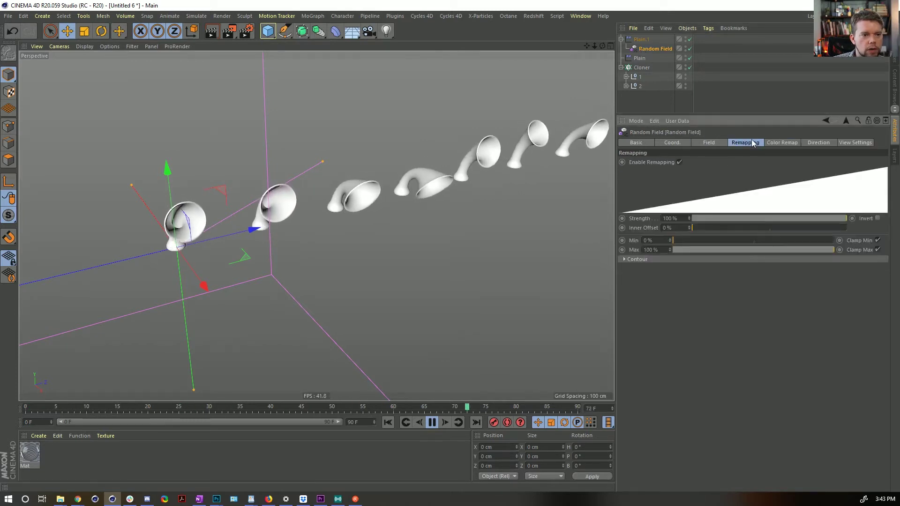
{"action": "mouse_move", "coordinate": [679, 239]}
{"action": "left_mouse_down"}
{"action": "mouse_move", "coordinate": [735, 245]}
{"action": "mouse_move", "coordinate": [673, 241]}
{"action": "left_mouse_up"}
Step: Try the Quadratic contour, then Step contour mode raised to 6 steps
{"action": "left_click", "coordinate": [636, 259]}
{"action": "left_click", "coordinate": [685, 278]}
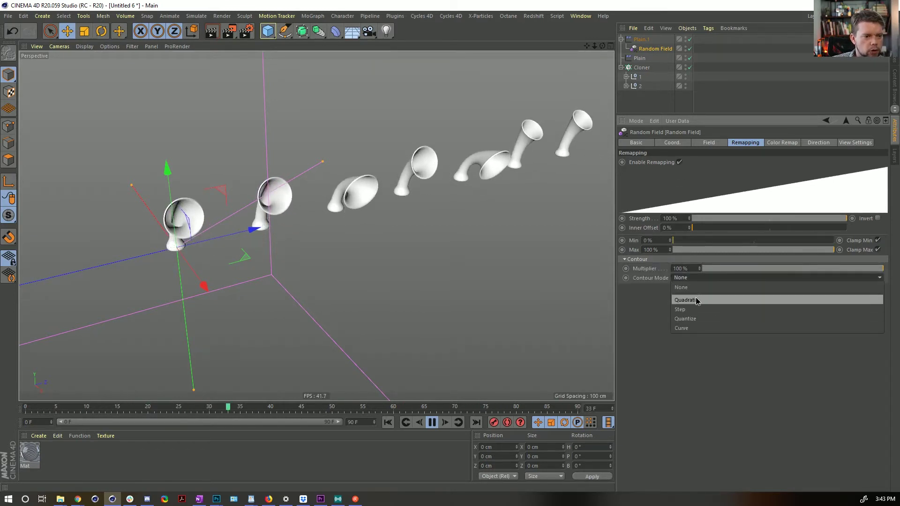
{"action": "left_click", "coordinate": [697, 301]}
{"action": "left_click", "coordinate": [703, 277]}
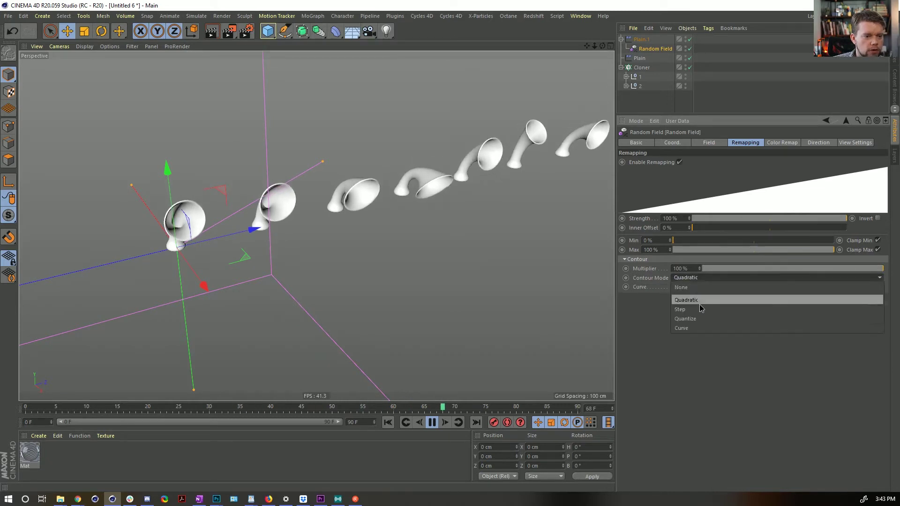
{"action": "left_click", "coordinate": [703, 310]}
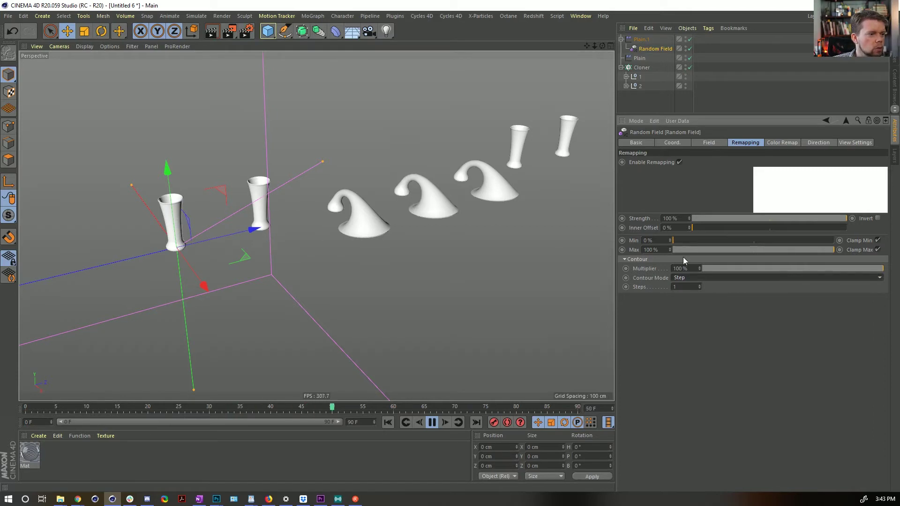
{"action": "left_click", "coordinate": [698, 285]}
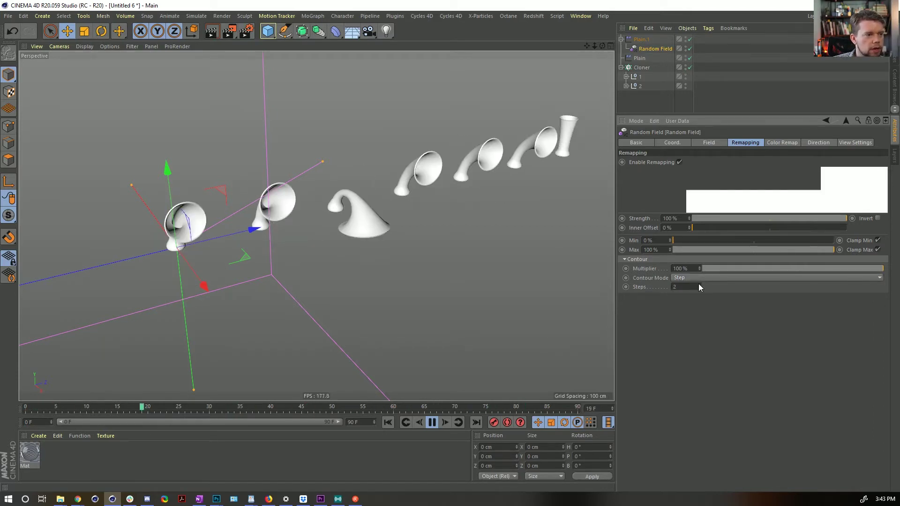
{"action": "left_click", "coordinate": [698, 285]}
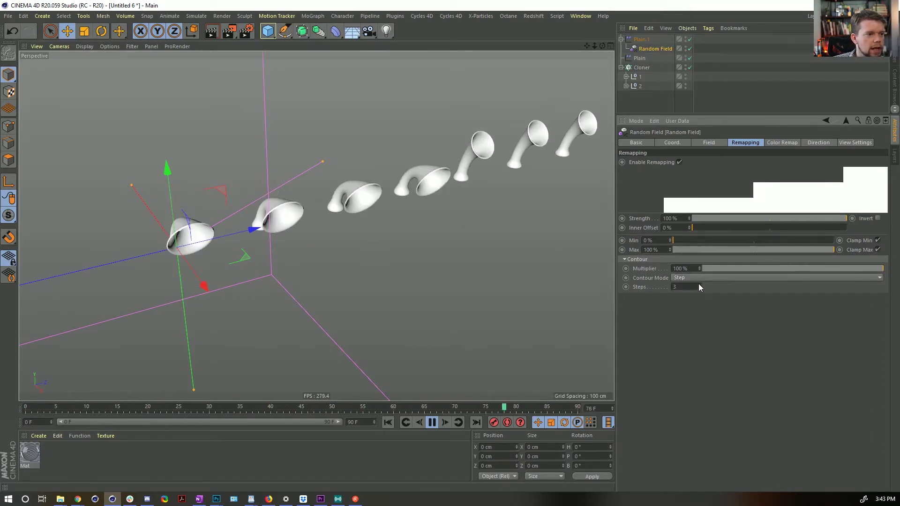
{"action": "left_click", "coordinate": [699, 284]}
{"action": "left_click", "coordinate": [698, 285]}
{"action": "left_click", "coordinate": [699, 285]}
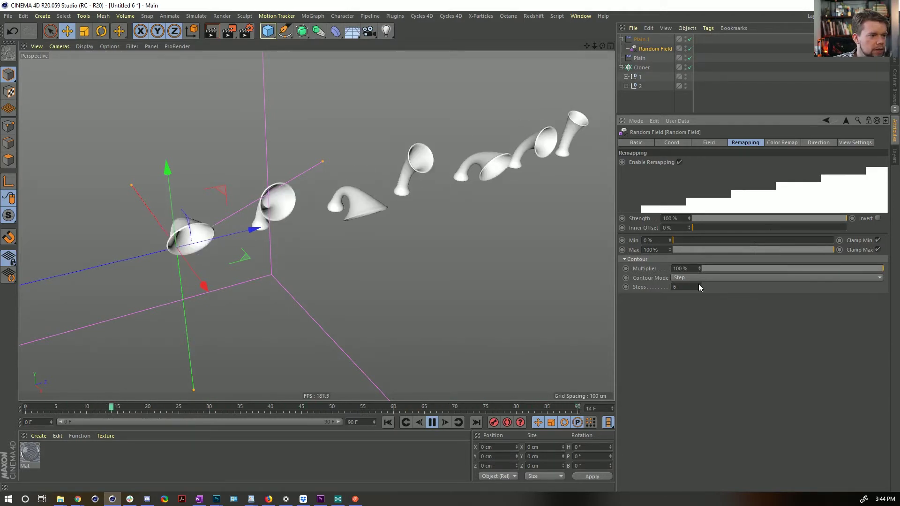
Step: Switch Contour Mode to Curve and drag its end points inward for a steep S-curve
{"action": "left_click", "coordinate": [698, 281]}
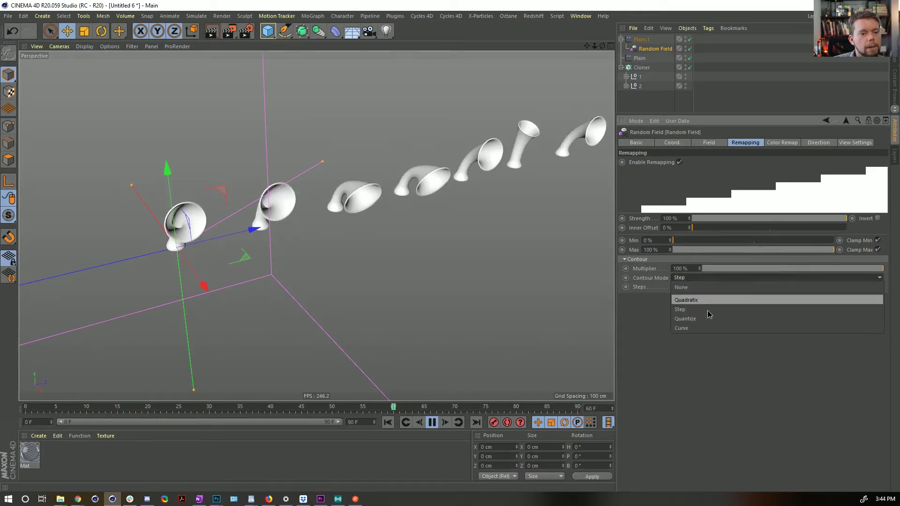
{"action": "left_click", "coordinate": [708, 324]}
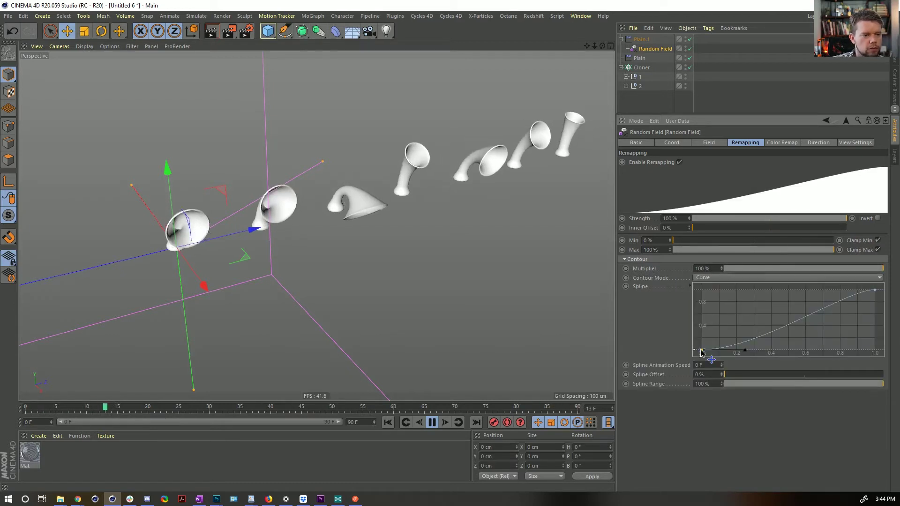
{"action": "mouse_move", "coordinate": [701, 351]}
{"action": "left_mouse_down"}
{"action": "mouse_move", "coordinate": [739, 350]}
{"action": "mouse_move", "coordinate": [747, 365]}
{"action": "mouse_move", "coordinate": [775, 374]}
{"action": "left_mouse_up"}
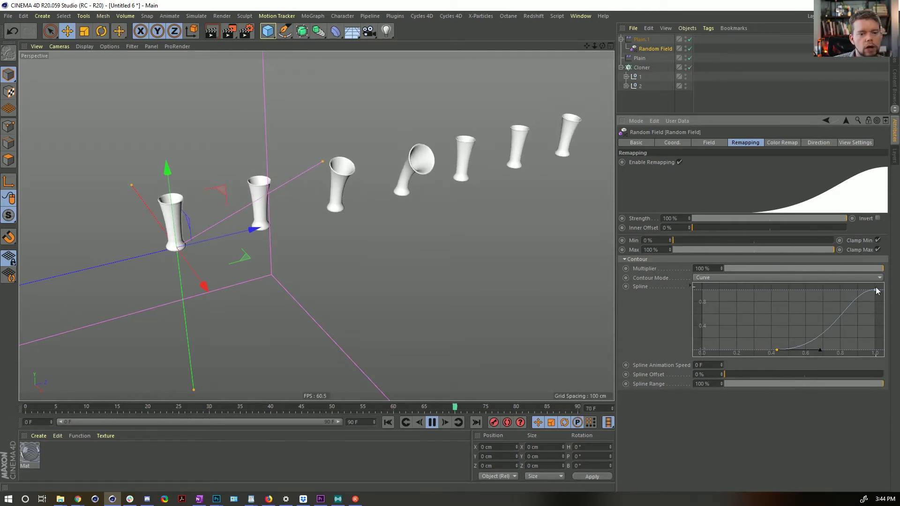
{"action": "left_click_drag", "start_coordinate": [874, 290], "coordinate": [826, 282]}
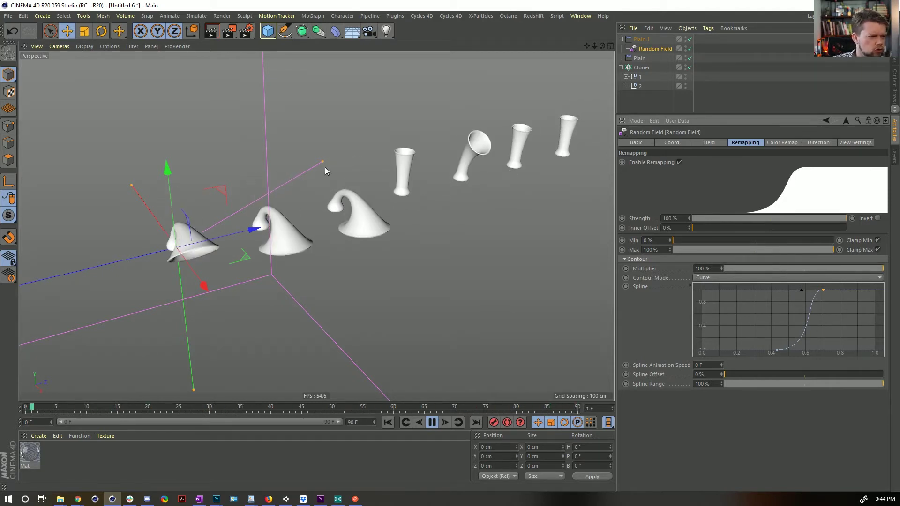
{"action": "left_click_drag", "start_coordinate": [414, 167], "coordinate": [432, 180], "text": "alt"}
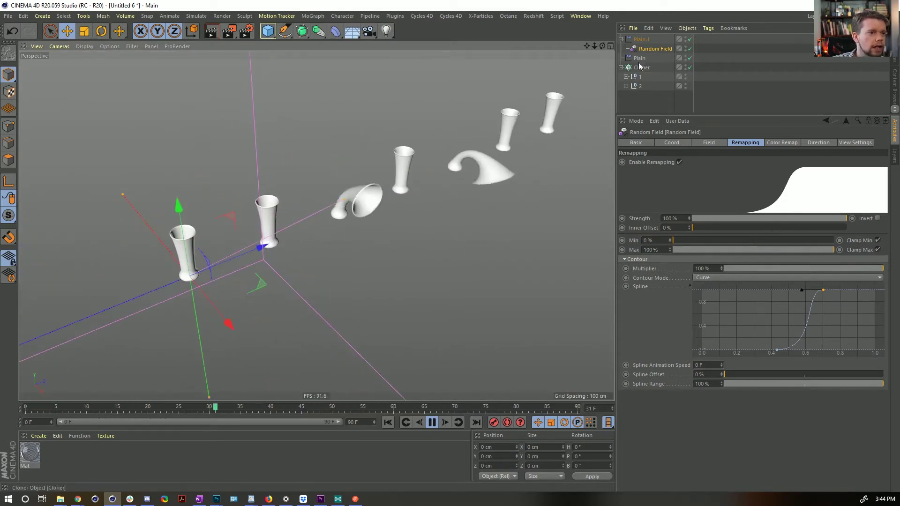
{"action": "left_click", "coordinate": [656, 40]}
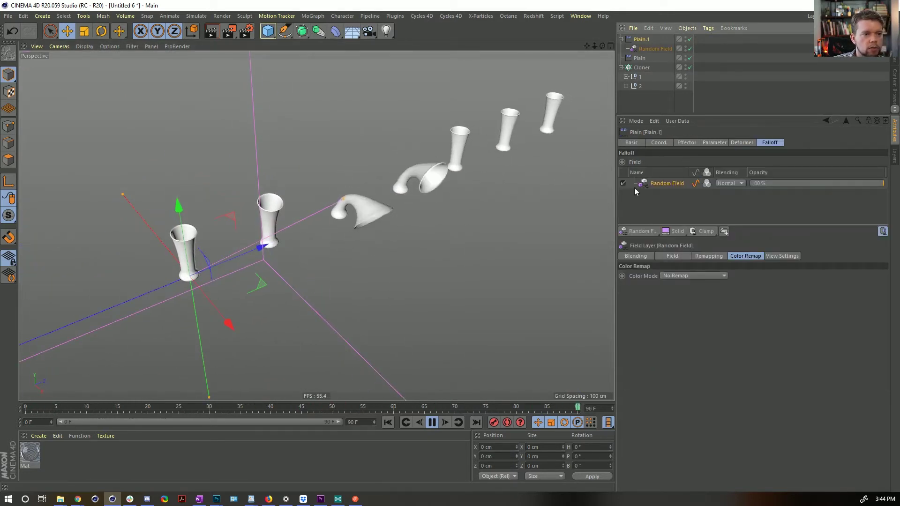
Step: Add a Linear Field to Plain.1's falloff and set its Direction to Z+
{"action": "left_click", "coordinate": [640, 232]}
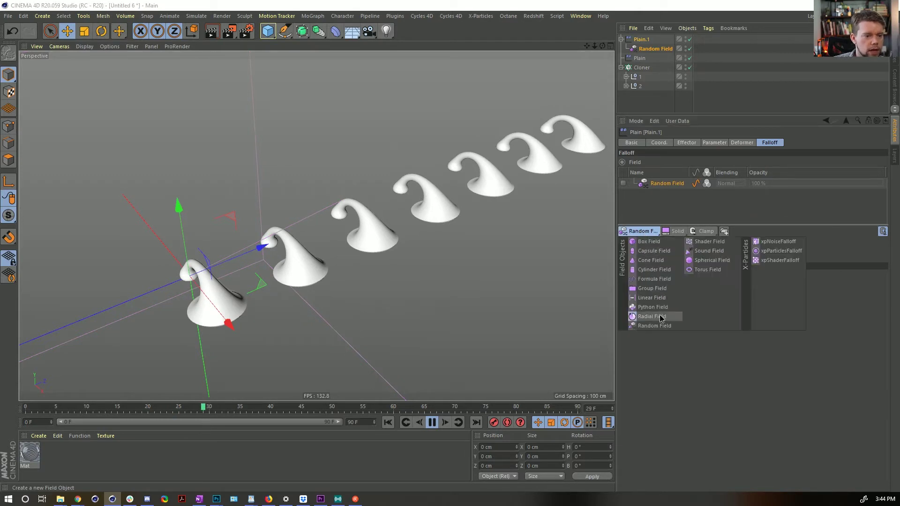
{"action": "left_click", "coordinate": [652, 298]}
{"action": "left_click_drag", "start_coordinate": [490, 230], "coordinate": [473, 178], "text": "alt"}
{"action": "left_click", "coordinate": [639, 49]}
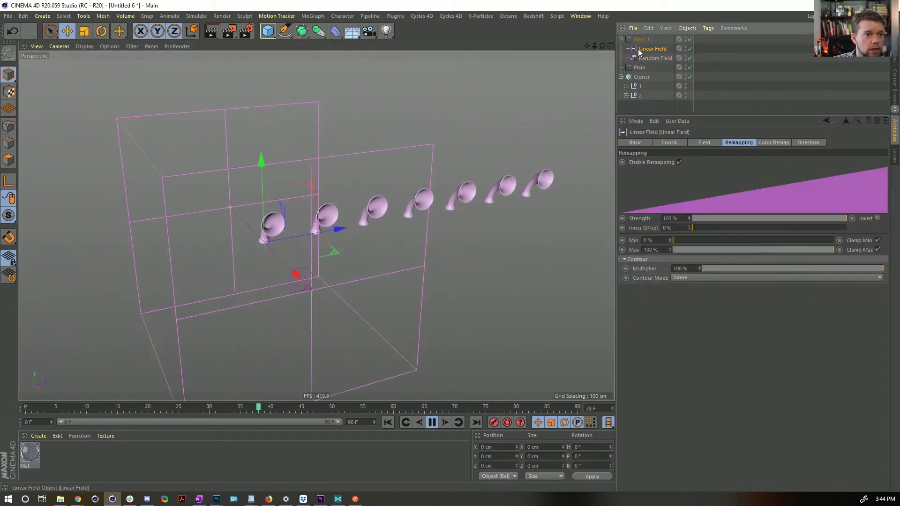
{"action": "left_click", "coordinate": [697, 141]}
{"action": "left_click", "coordinate": [684, 183]}
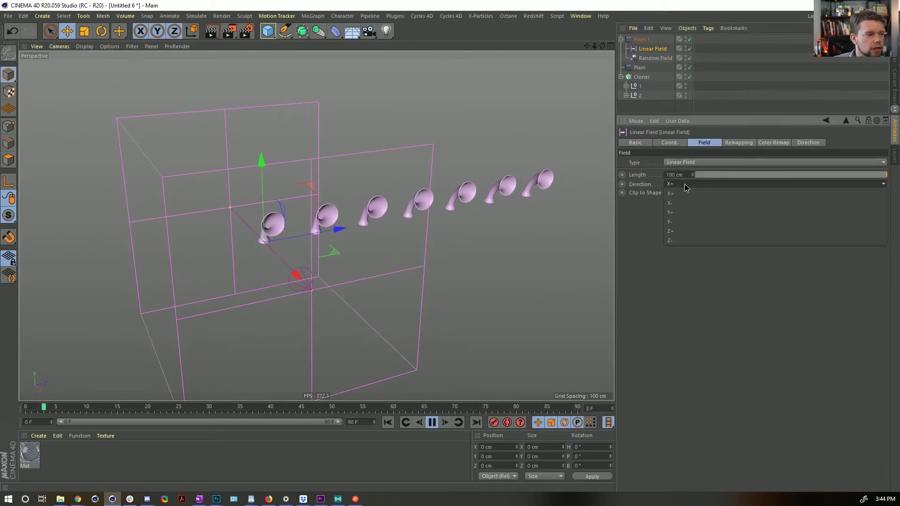
{"action": "left_click", "coordinate": [692, 231]}
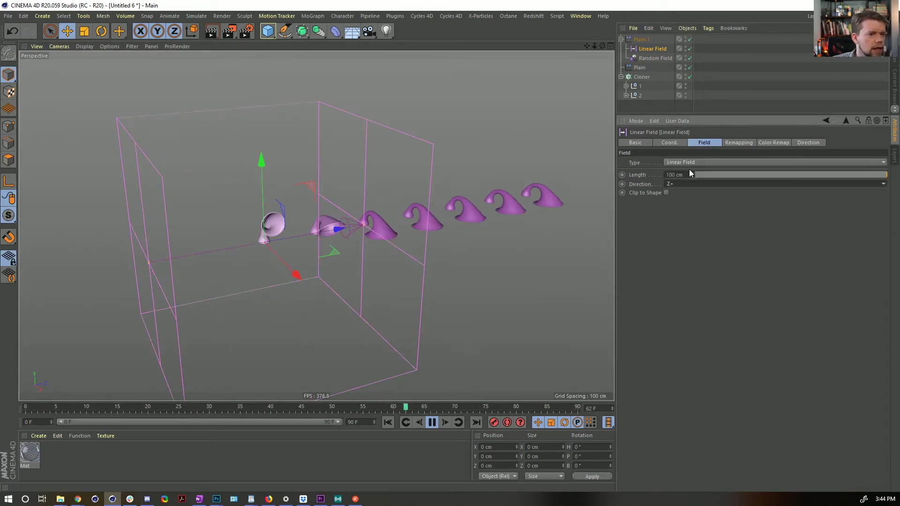
Step: Turn off the Linear Field's color display and slide the field back along Z
{"action": "left_click", "coordinate": [772, 142]}
{"action": "left_click", "coordinate": [740, 144]}
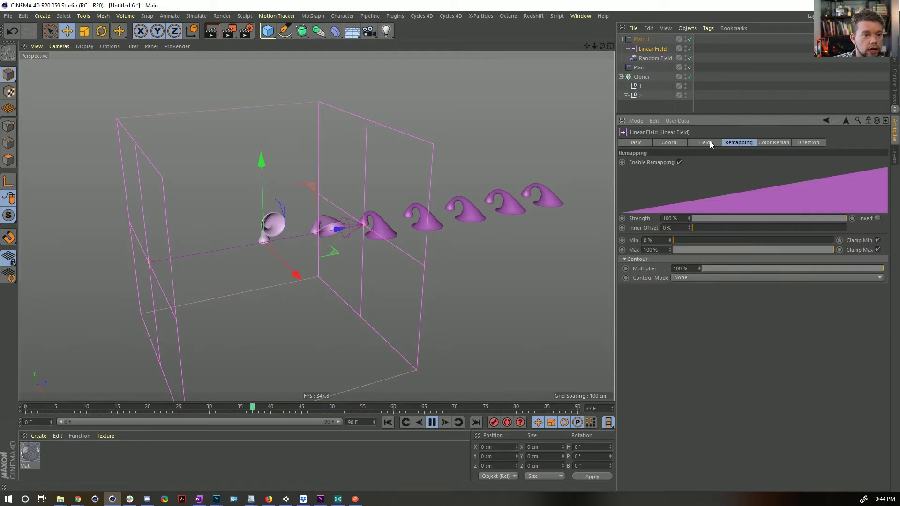
{"action": "left_click", "coordinate": [706, 142]}
{"action": "left_click", "coordinate": [648, 41]}
{"action": "left_click", "coordinate": [707, 184]}
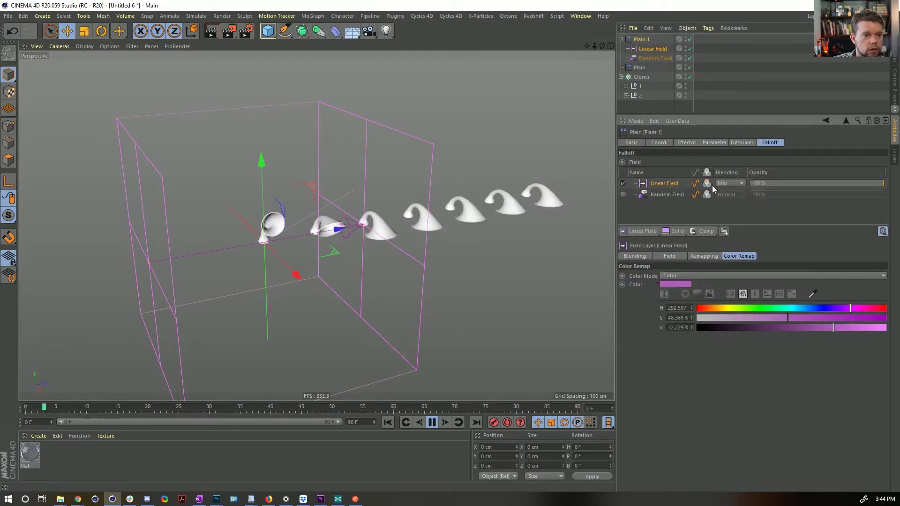
{"action": "left_click_drag", "start_coordinate": [333, 228], "coordinate": [450, 221]}
{"action": "left_click", "coordinate": [626, 95]}
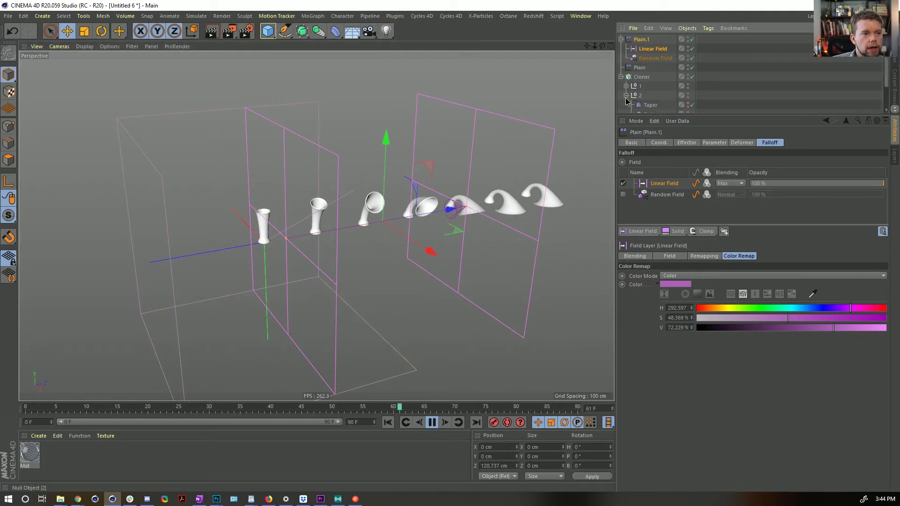
{"action": "left_click_drag", "start_coordinate": [662, 120], "coordinate": [661, 214]}
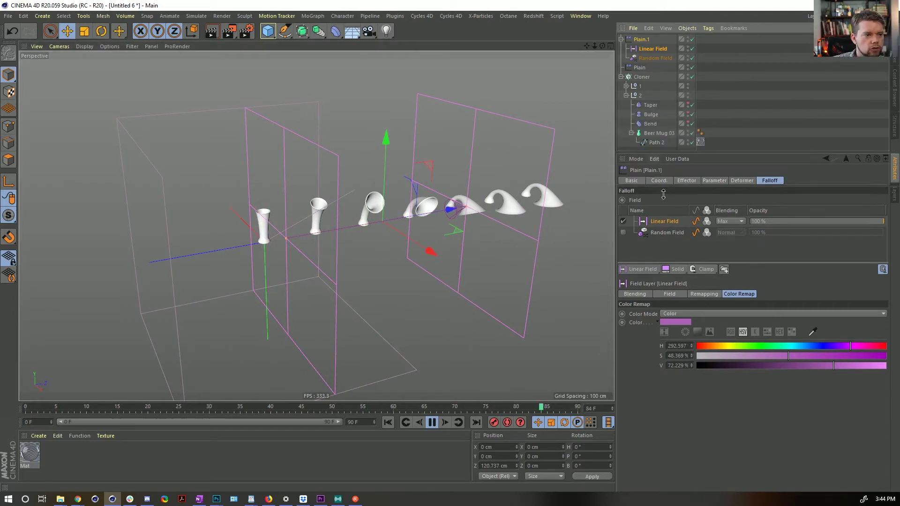
{"action": "left_click", "coordinate": [650, 115]}
{"action": "left_click", "coordinate": [670, 236]}
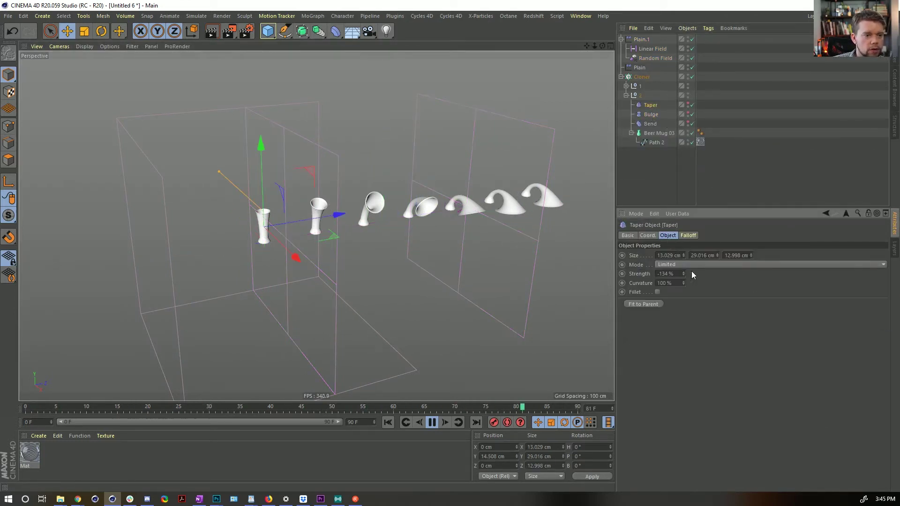
{"action": "left_click_drag", "start_coordinate": [211, 165], "coordinate": [192, 148]}
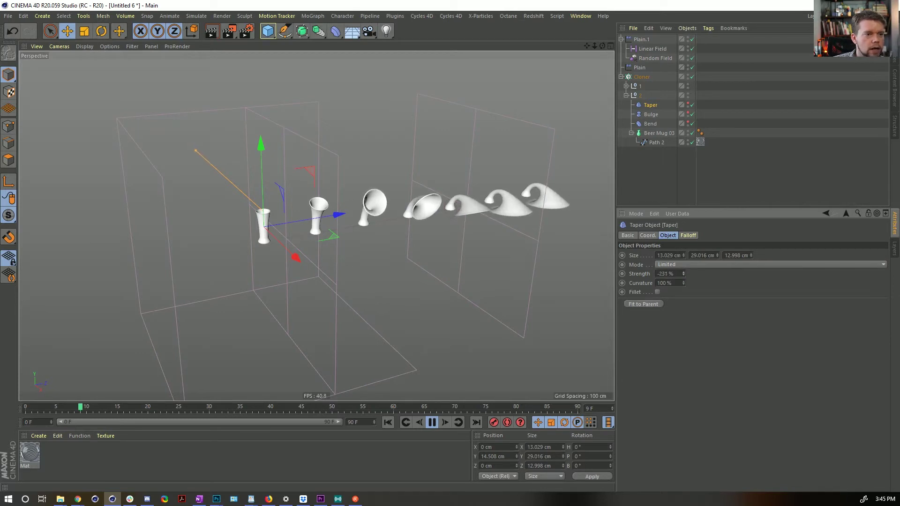
{"action": "left_click_drag", "start_coordinate": [683, 274], "coordinate": [683, 276]}
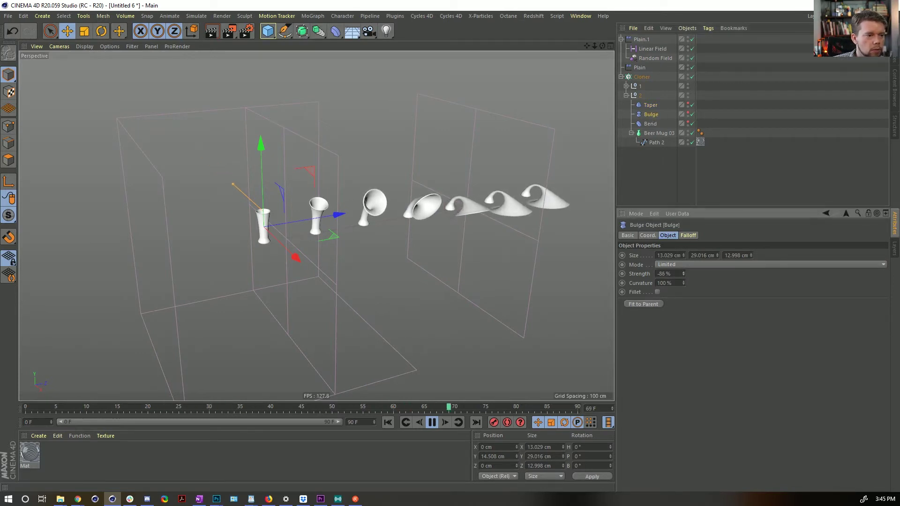
{"action": "left_click", "coordinate": [655, 125]}
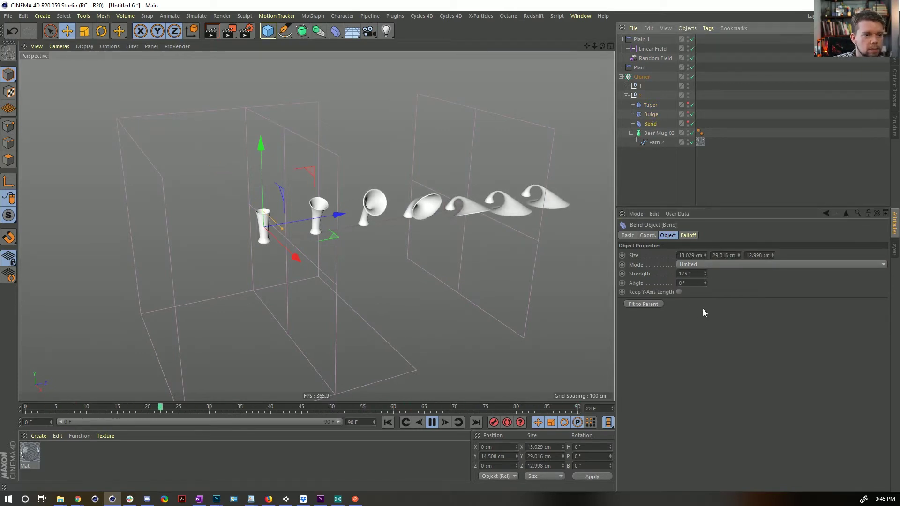
{"action": "left_click_drag", "start_coordinate": [704, 274], "coordinate": [705, 271]}
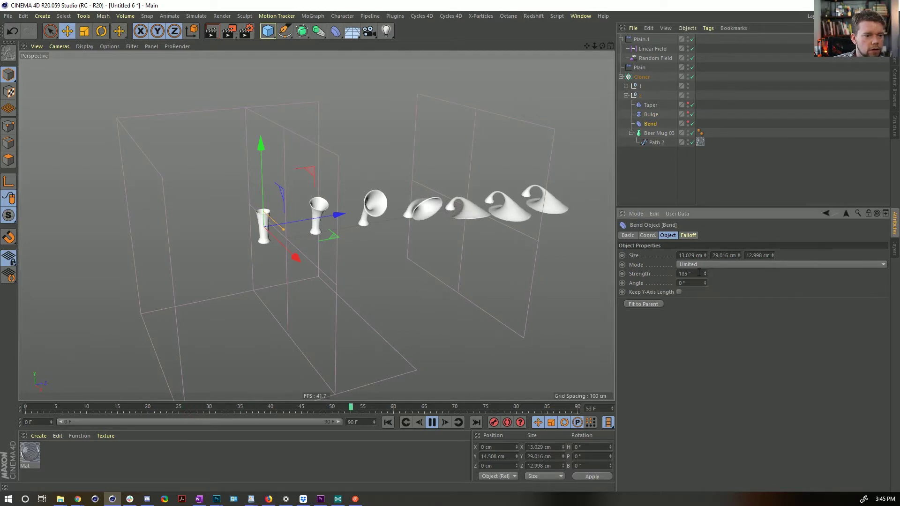
{"action": "key", "text": "ctrl+a"}
{"action": "type", "text": "270"}
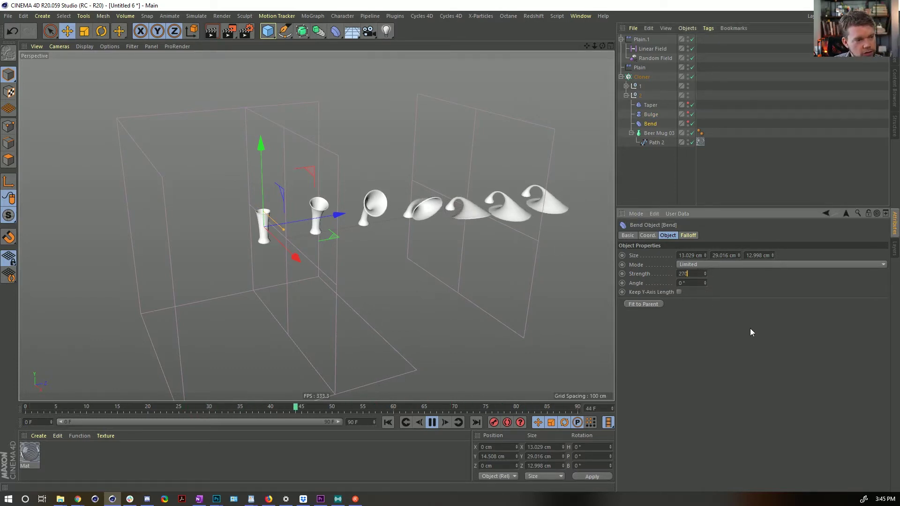
{"action": "key", "text": "Return"}
{"action": "left_click_drag", "start_coordinate": [503, 188], "coordinate": [480, 214], "text": "alt"}
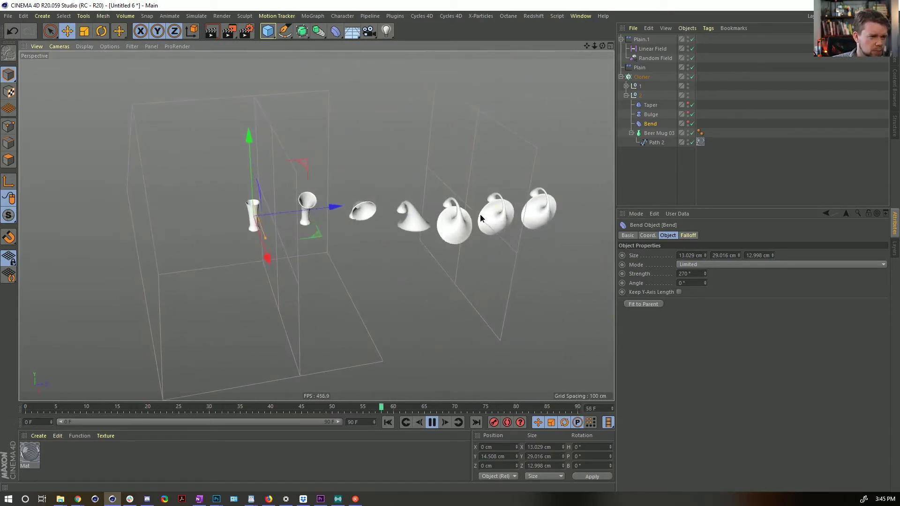
{"action": "left_click", "coordinate": [746, 166]}
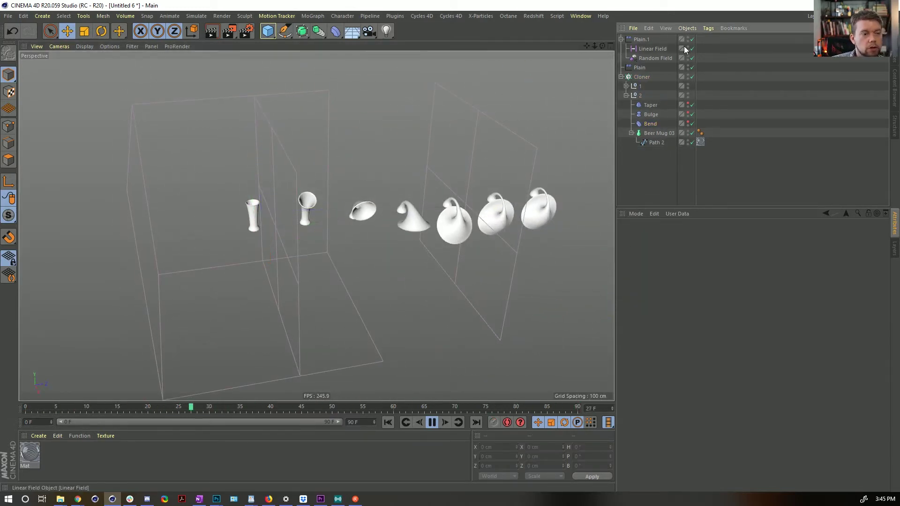
Step: Uncheck Plain.1's Linear Field in the Falloff list, reframe the mug row, and stop playback
{"action": "left_click", "coordinate": [648, 41]}
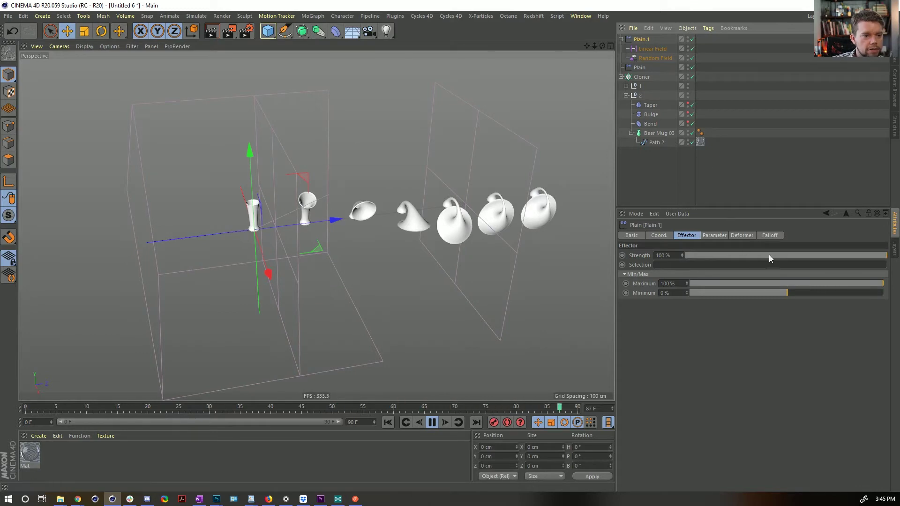
{"action": "left_click", "coordinate": [760, 235]}
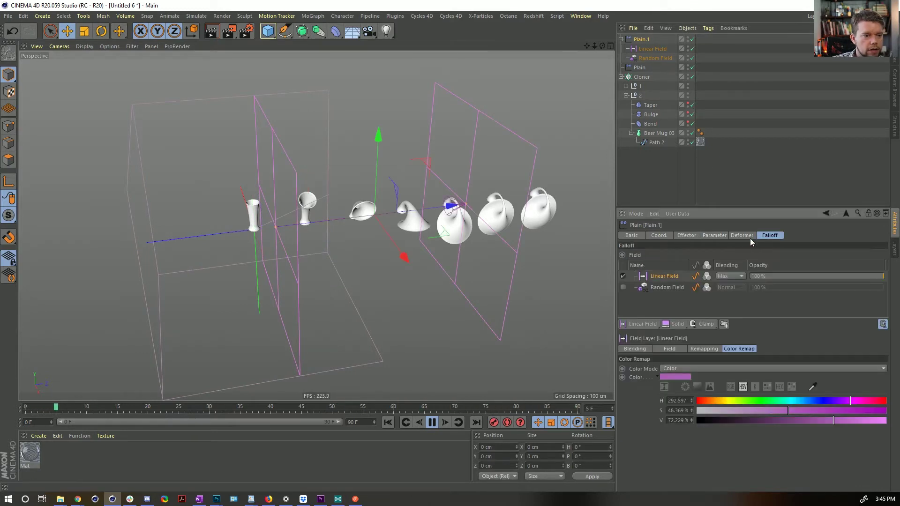
{"action": "left_click", "coordinate": [622, 277]}
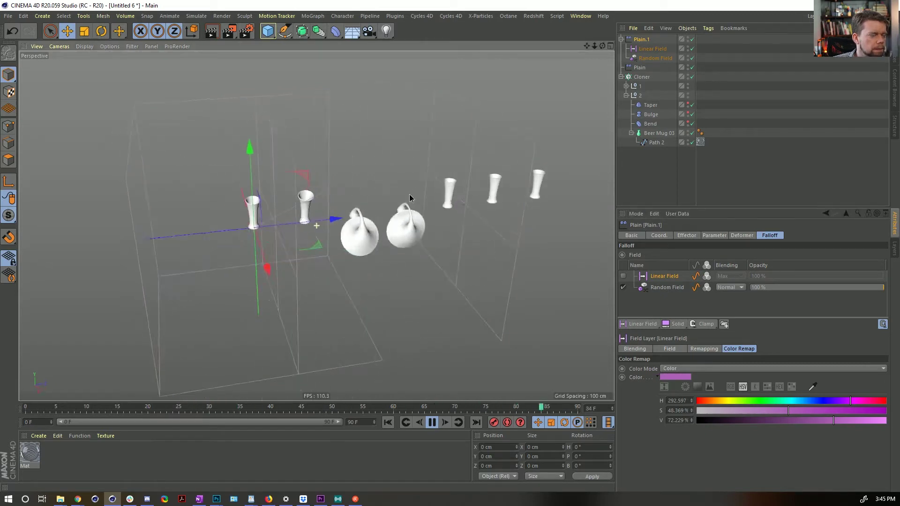
{"action": "scroll", "coordinate": [461, 190], "scroll_direction": "up", "scroll_amount": 3}
{"action": "middle_click_drag", "start_coordinate": [461, 190], "coordinate": [441, 181], "text": "alt"}
{"action": "scroll", "coordinate": [471, 145], "scroll_direction": "down", "scroll_amount": 2}
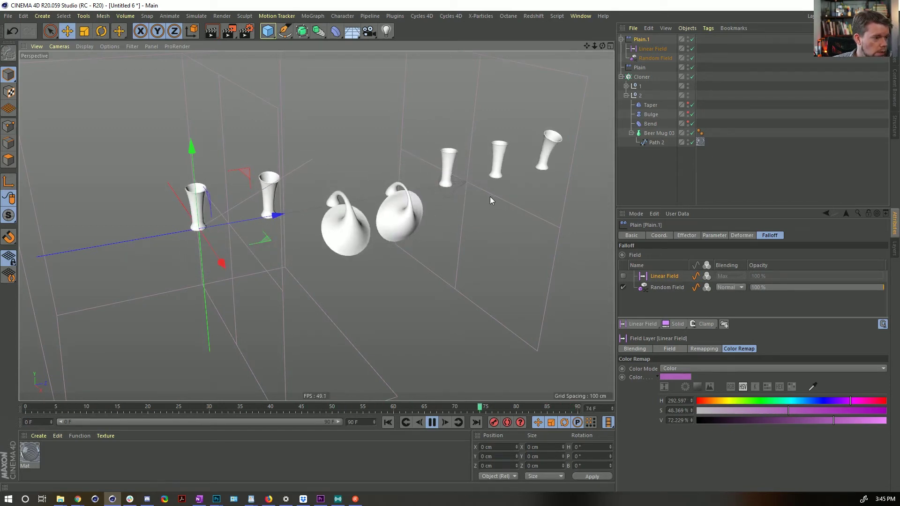
{"action": "left_click", "coordinate": [388, 422]}
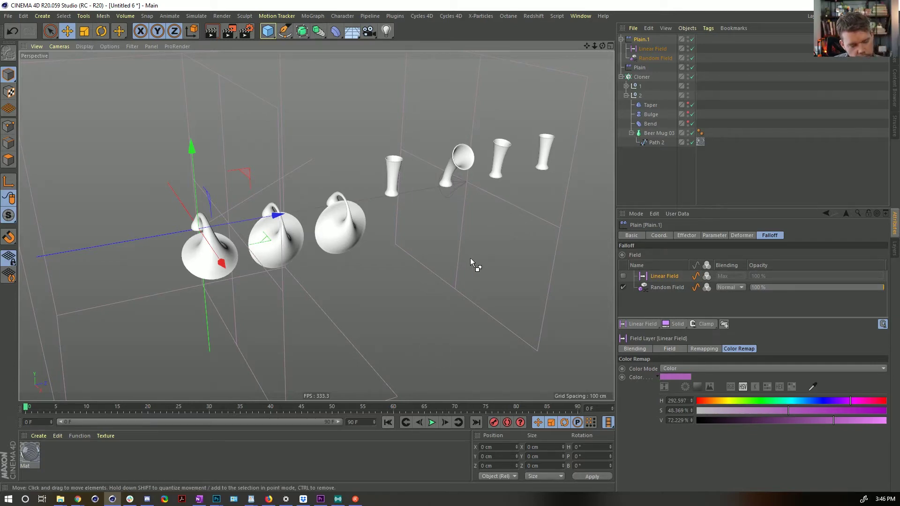
Step: Save the scene as [4a]ModifyClone.c4d in SceneFiles, then switch to the browser
{"action": "key", "text": "ctrl+s"}
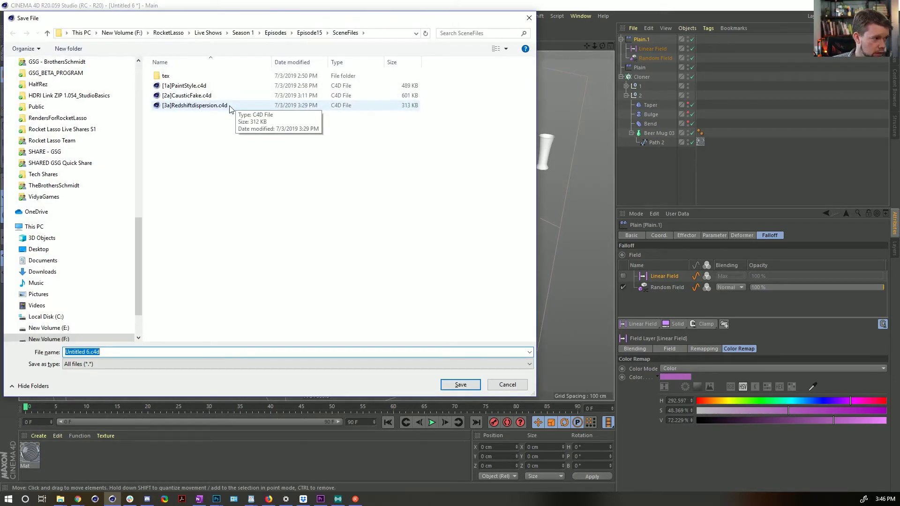
{"action": "left_click", "coordinate": [194, 105]}
{"action": "left_click", "coordinate": [100, 352]}
{"action": "left_click", "coordinate": [99, 351]}
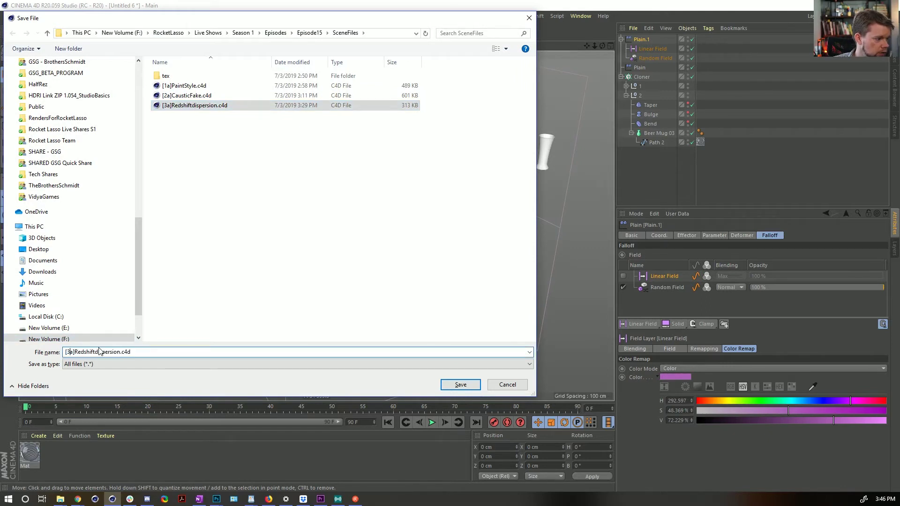
{"action": "type", "text": "4"}
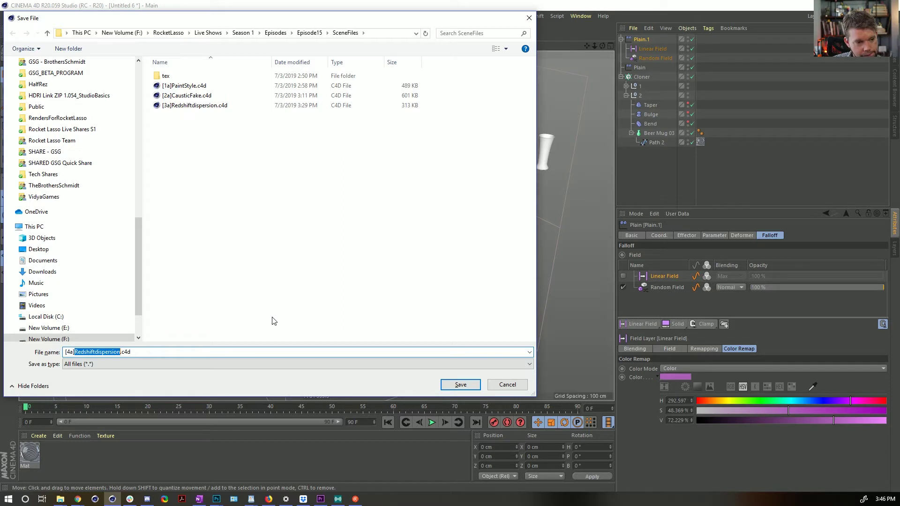
{"action": "type", "text": "Modify"}
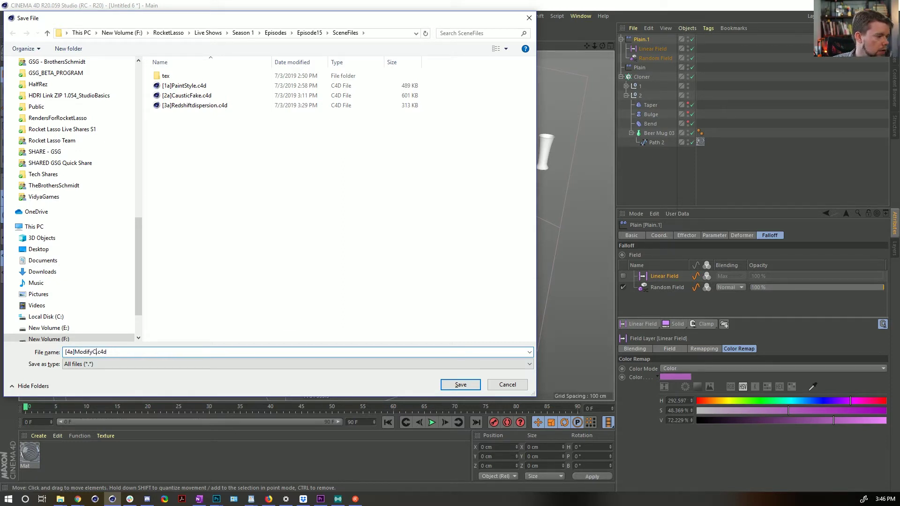
{"action": "type", "text": "Clone"}
{"action": "key", "text": "Return"}
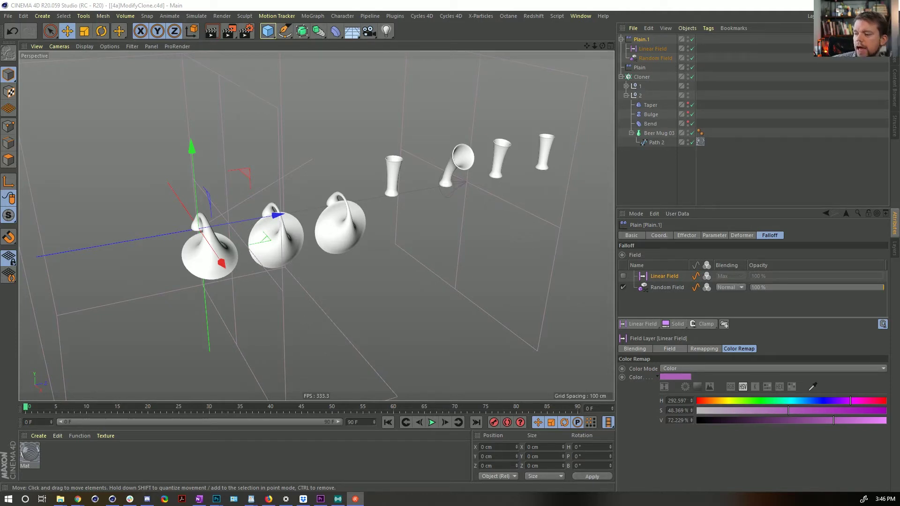
{"action": "key", "text": "alt+Tab"}
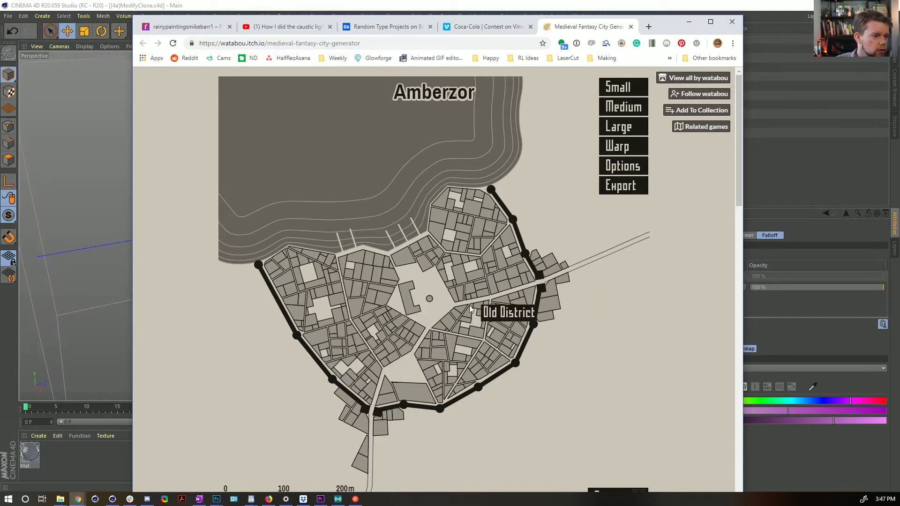
Step: Regenerate a series of random large, medium and small town maps
{"action": "left_click", "coordinate": [622, 123]}
{"action": "left_click", "coordinate": [620, 110]}
{"action": "left_click", "coordinate": [620, 92]}
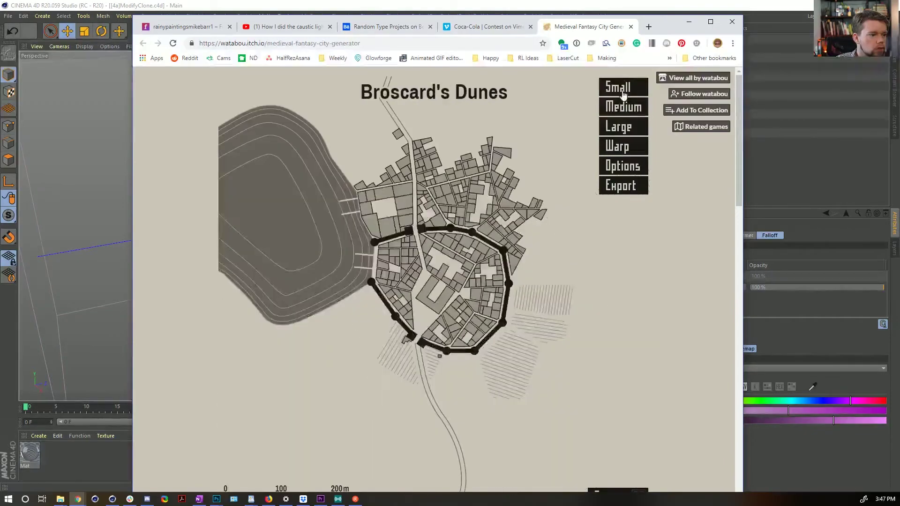
{"action": "left_click", "coordinate": [620, 125]}
{"action": "left_click", "coordinate": [616, 106]}
{"action": "left_click", "coordinate": [616, 100]}
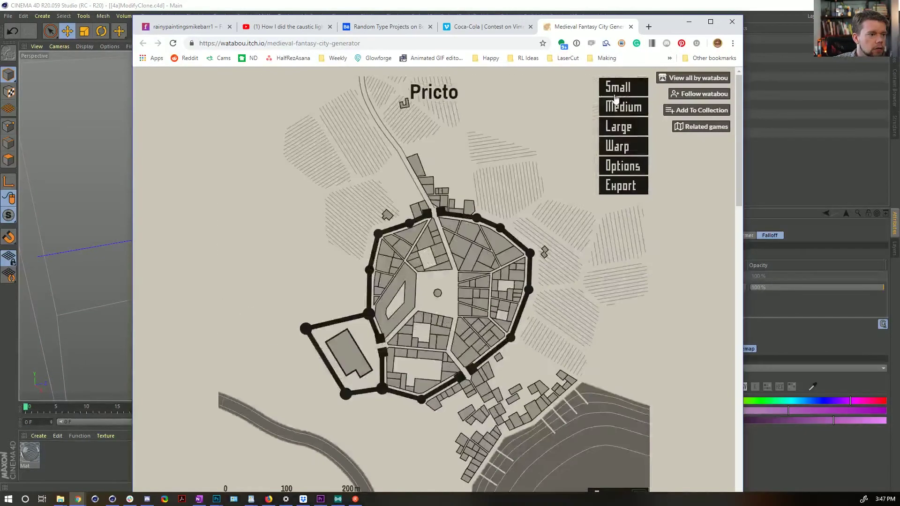
{"action": "left_click", "coordinate": [615, 97]}
{"action": "left_click", "coordinate": [615, 97]}
{"action": "left_click", "coordinate": [615, 96]}
{"action": "left_click", "coordinate": [615, 96]}
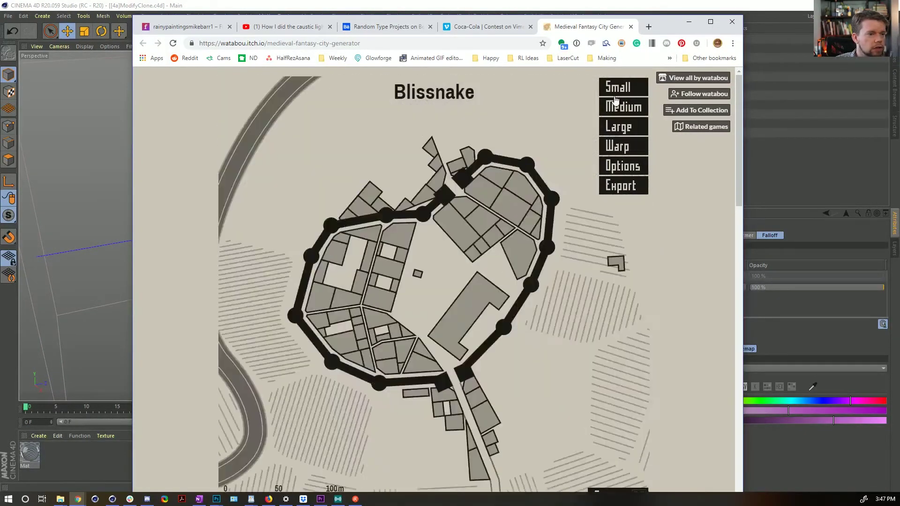
{"action": "left_click", "coordinate": [615, 97]}
{"action": "left_click", "coordinate": [616, 96]}
{"action": "left_click", "coordinate": [616, 96]}
Step: Browse the Style and Layout options, generate two more medium maps, then return to Cinema 4D
{"action": "mouse_move", "coordinate": [623, 166]}
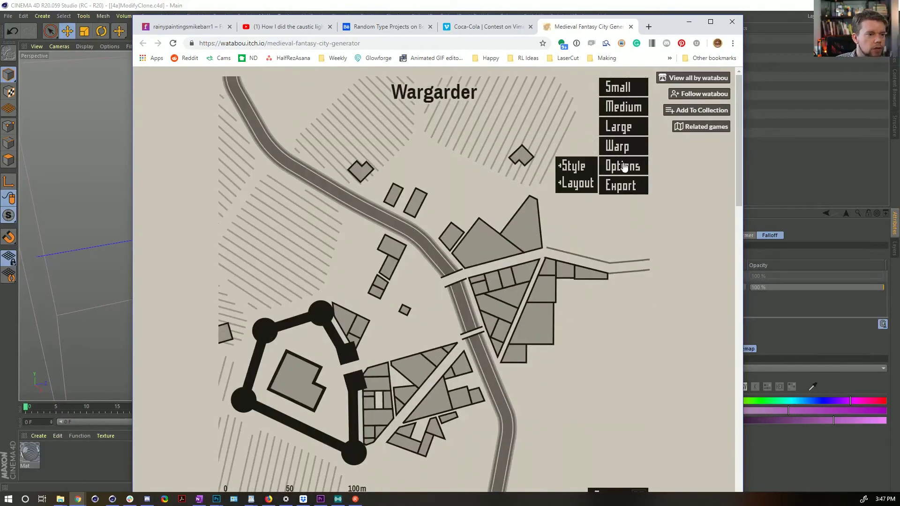
{"action": "mouse_move", "coordinate": [576, 168]}
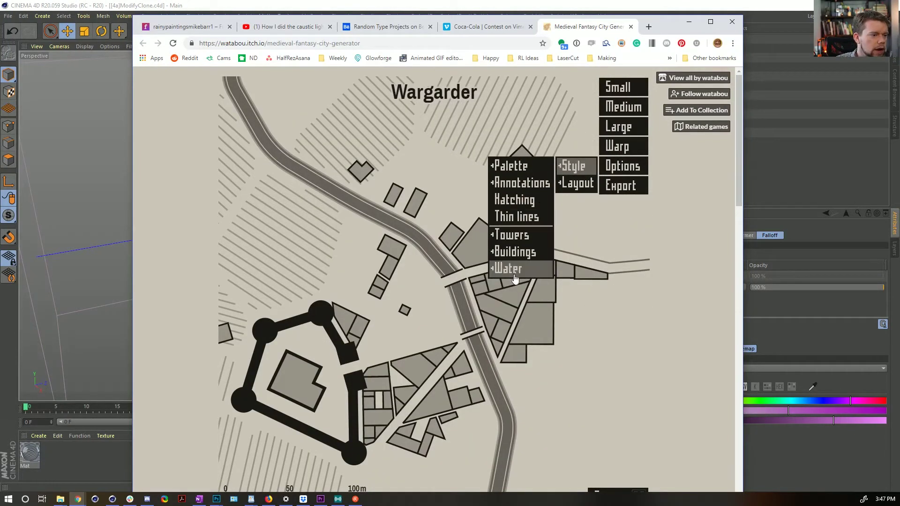
{"action": "mouse_move", "coordinate": [585, 187]}
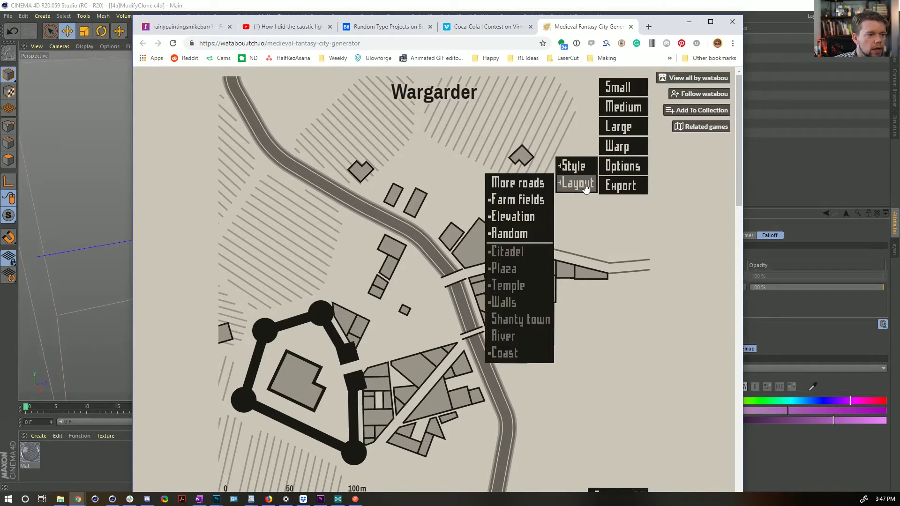
{"action": "left_click", "coordinate": [522, 253]}
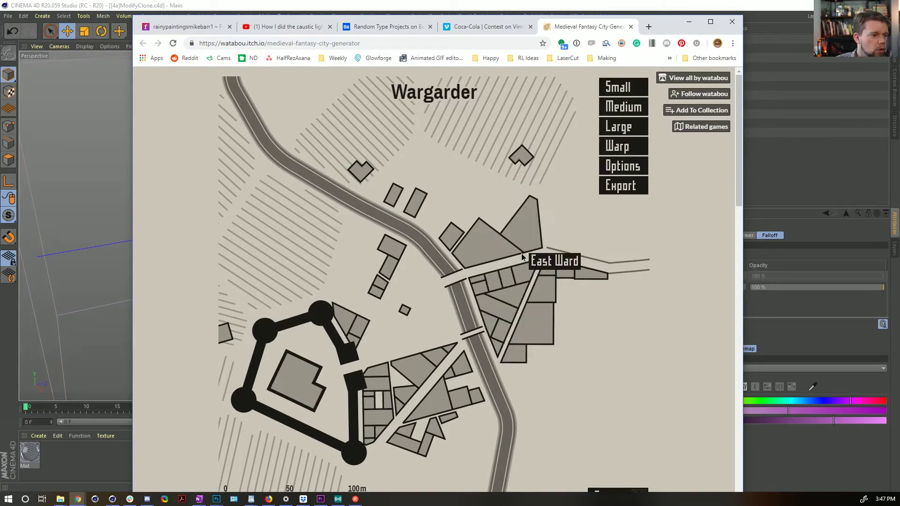
{"action": "left_click", "coordinate": [627, 106]}
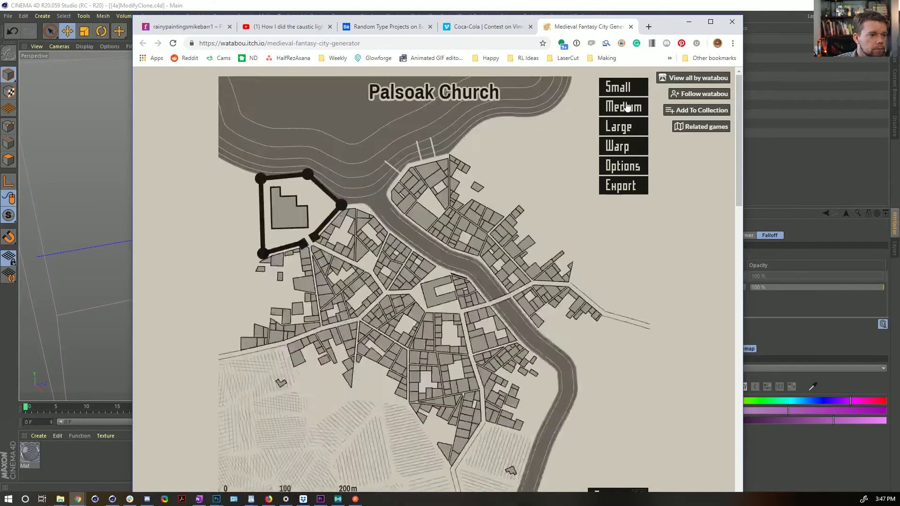
{"action": "left_click", "coordinate": [627, 106]}
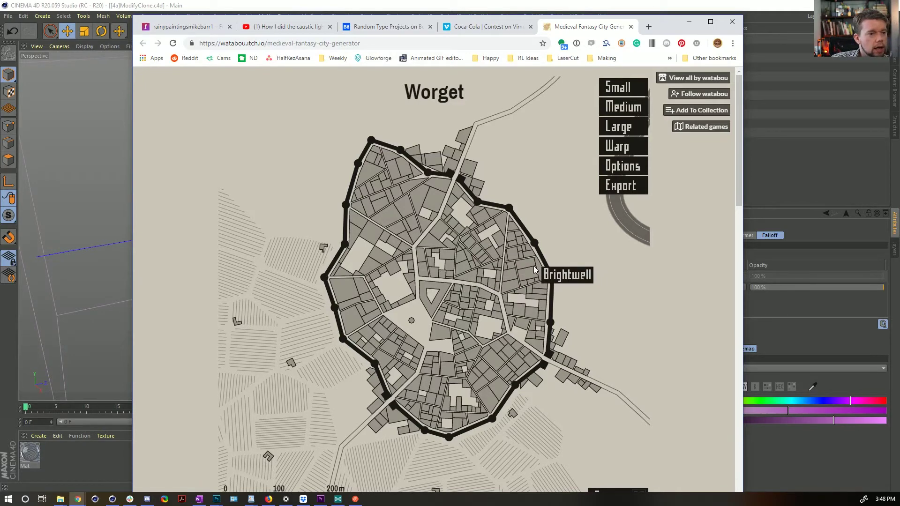
{"action": "left_click", "coordinate": [654, 8]}
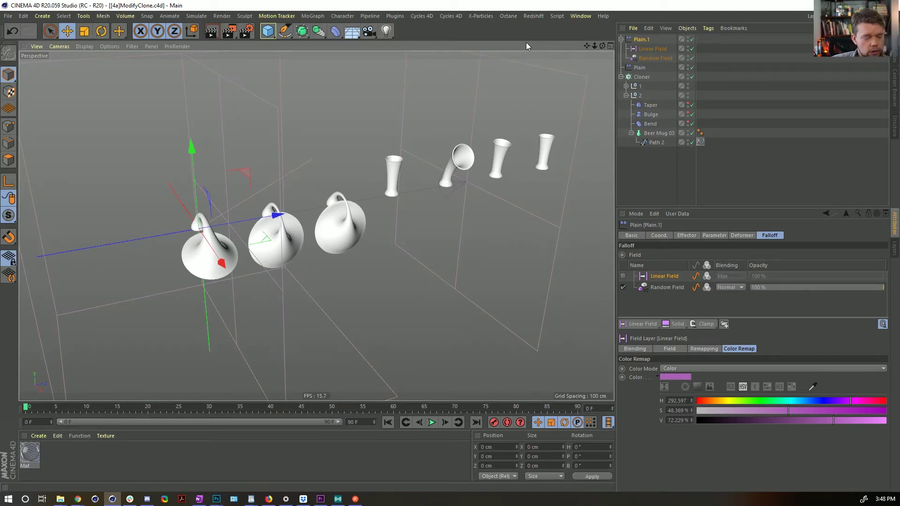
Step: In a new scene, add a six-sided n-Side spline of 200 cm radius lying in the XZ plane
{"action": "key", "text": "ctrl+n"}
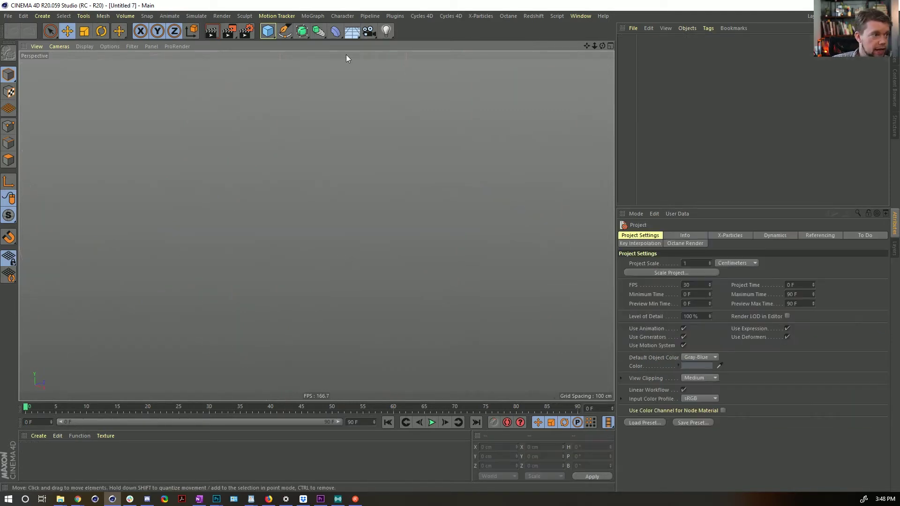
{"action": "left_click", "coordinate": [284, 31]}
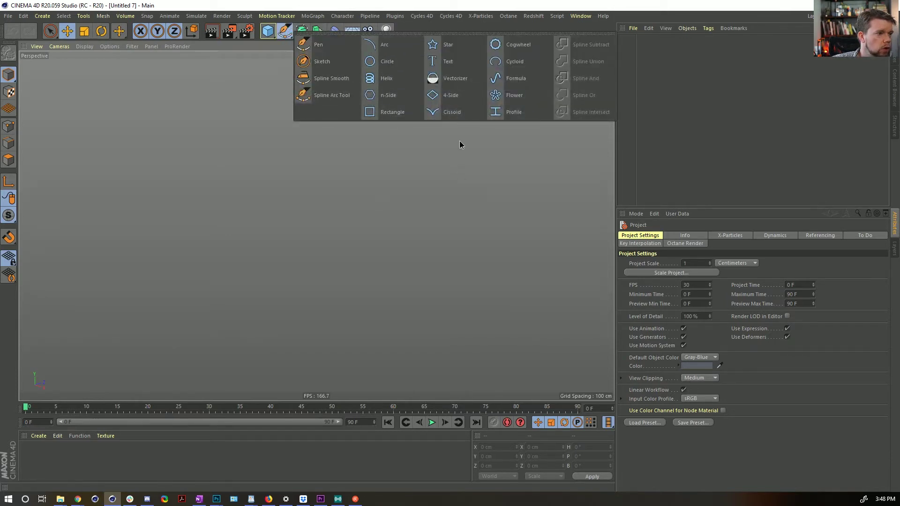
{"action": "left_click", "coordinate": [381, 101]}
{"action": "left_click", "coordinate": [687, 292]}
{"action": "left_click", "coordinate": [689, 308]}
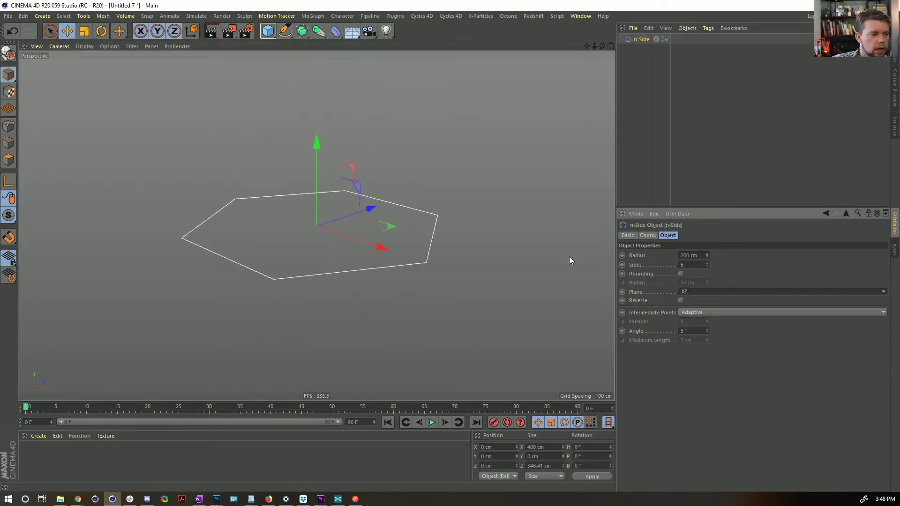
{"action": "left_click", "coordinate": [318, 31]}
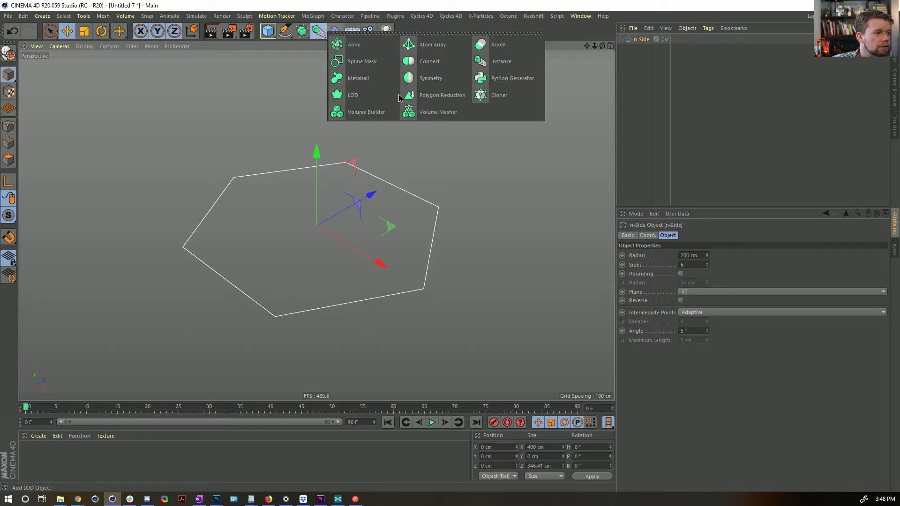
Step: Add a Loft generator, nest the hexagon under it, and show the mesh lines
{"action": "left_click", "coordinate": [302, 31]}
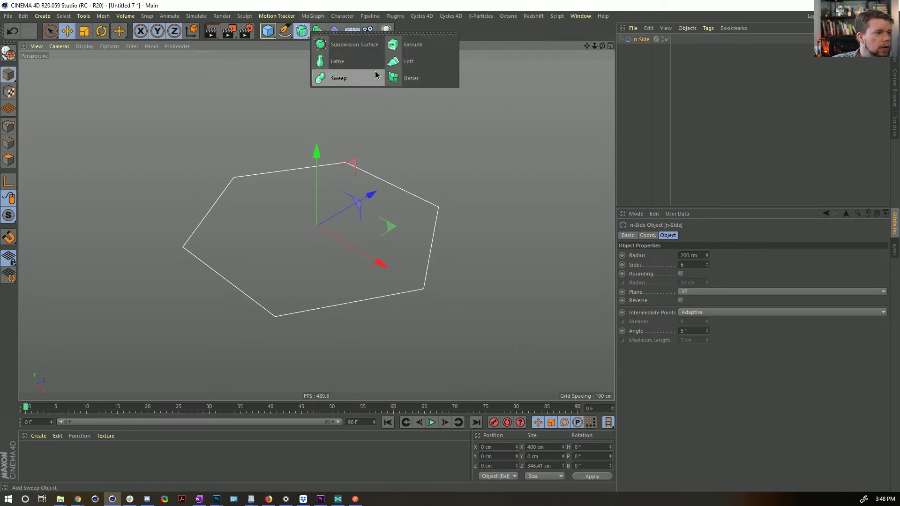
{"action": "left_click", "coordinate": [411, 61]}
{"action": "left_click_drag", "start_coordinate": [629, 52], "coordinate": [638, 40]}
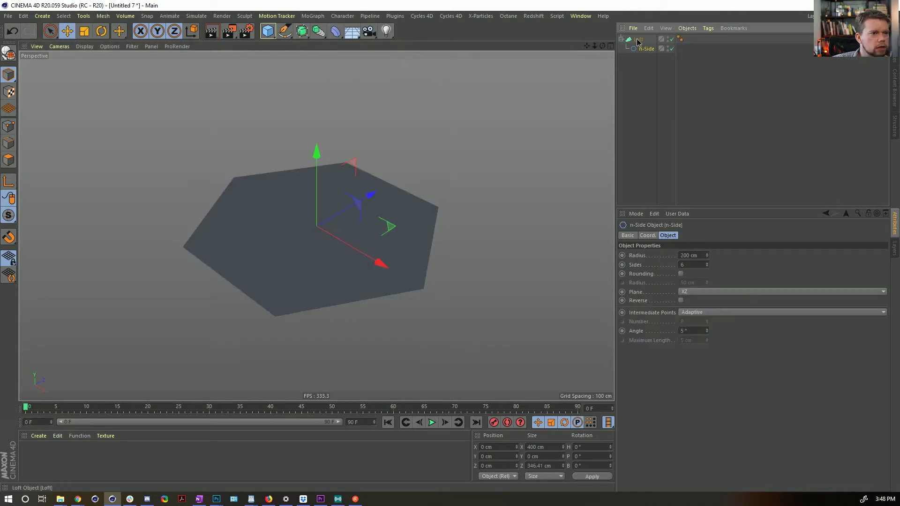
{"action": "key", "text": "n"}
{"action": "key", "text": "b"}
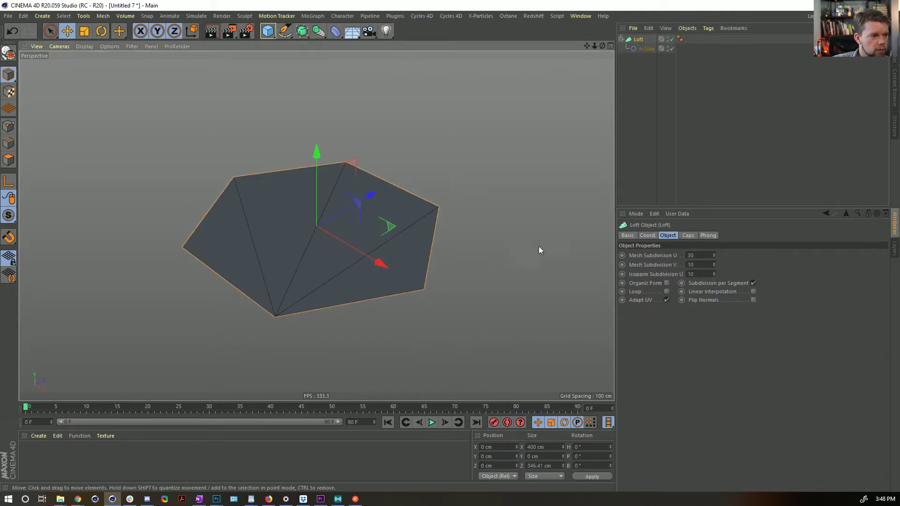
Step: Set the Loft cap type to N-gons and make the loft editable
{"action": "left_click", "coordinate": [688, 235]}
{"action": "left_click", "coordinate": [724, 381]}
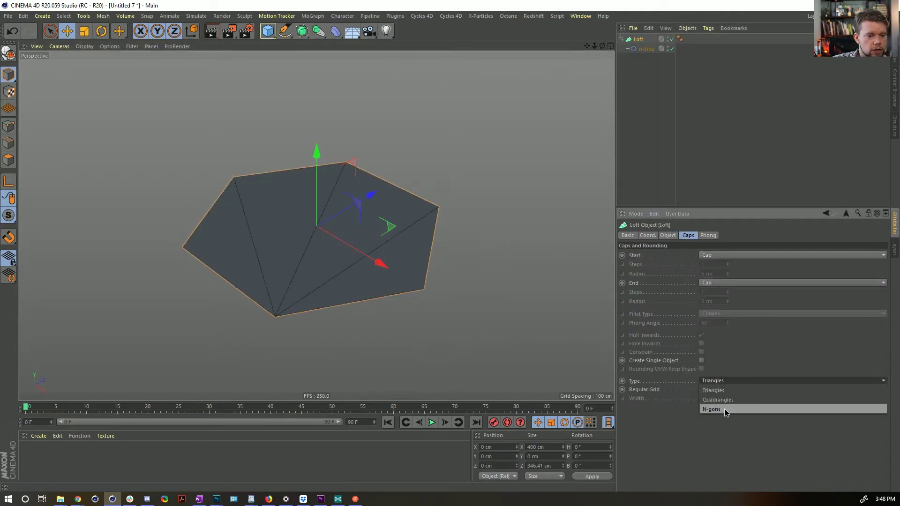
{"action": "left_click", "coordinate": [724, 408]}
{"action": "key", "text": "c"}
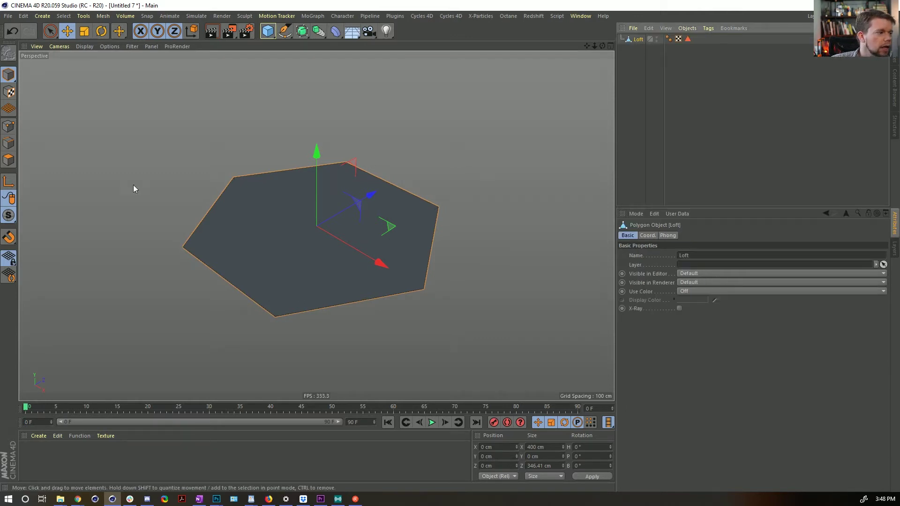
Step: In Polygons mode, select the single hexagon face
{"action": "left_click", "coordinate": [9, 160]}
{"action": "left_click", "coordinate": [289, 228]}
{"action": "left_click_drag", "start_coordinate": [425, 217], "coordinate": [414, 240], "text": "alt"}
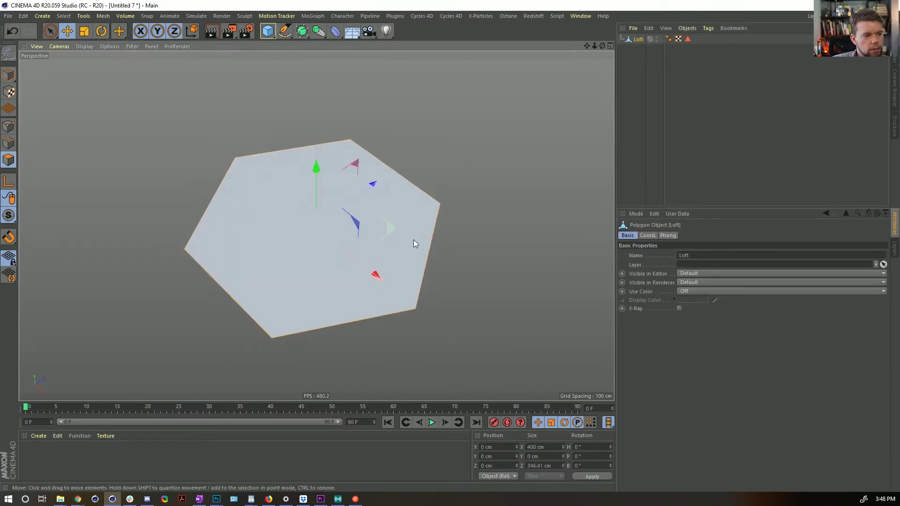
{"action": "right_click", "coordinate": [411, 232]}
{"action": "left_click", "coordinate": [412, 232]}
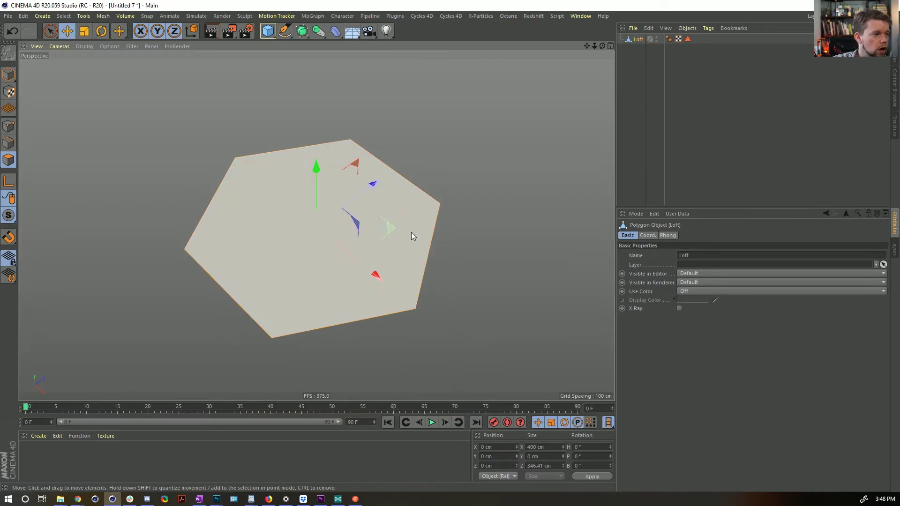
Step: With Line Cut, click a zigzag polyline of cut points back and forth across the hexagon
{"action": "key", "text": "k"}
{"action": "key", "text": "k"}
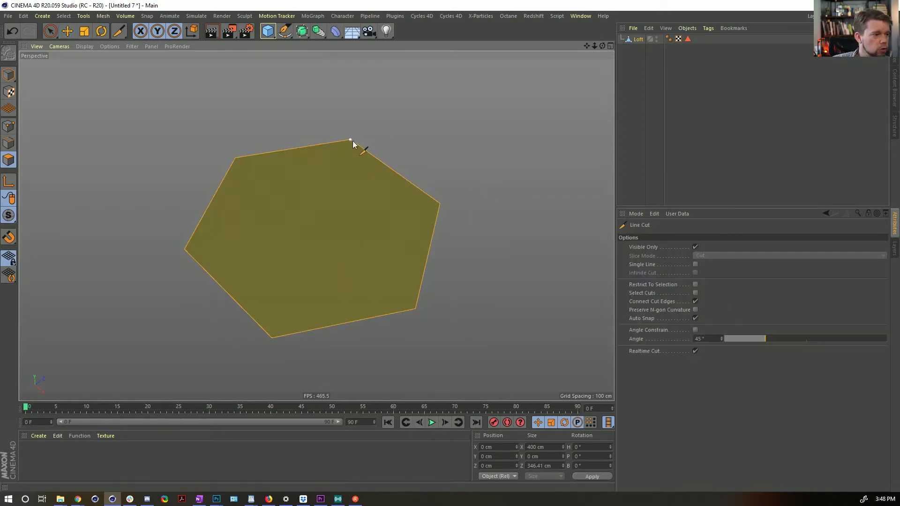
{"action": "left_click", "coordinate": [292, 111]}
{"action": "left_click", "coordinate": [346, 381]}
{"action": "left_click", "coordinate": [355, 379]}
{"action": "left_click", "coordinate": [555, 266]}
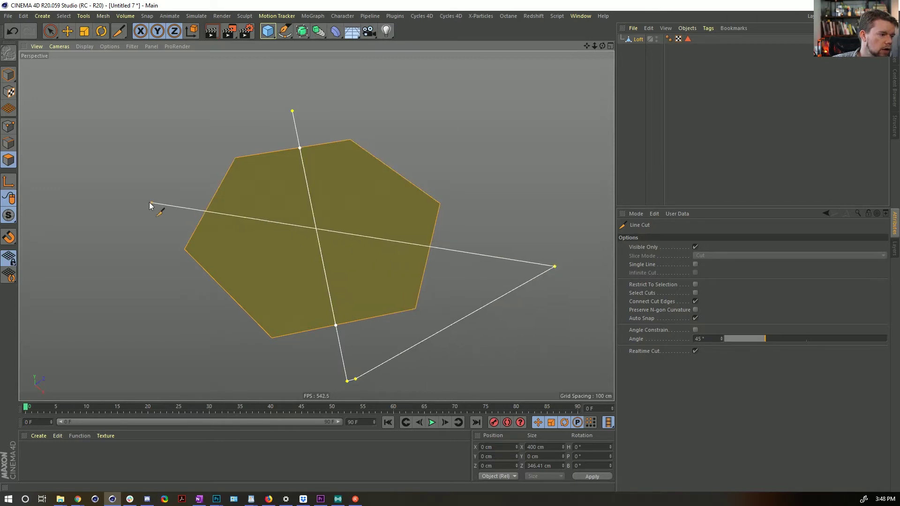
{"action": "left_click", "coordinate": [119, 188]}
{"action": "left_click", "coordinate": [76, 288]}
{"action": "left_click", "coordinate": [210, 341]}
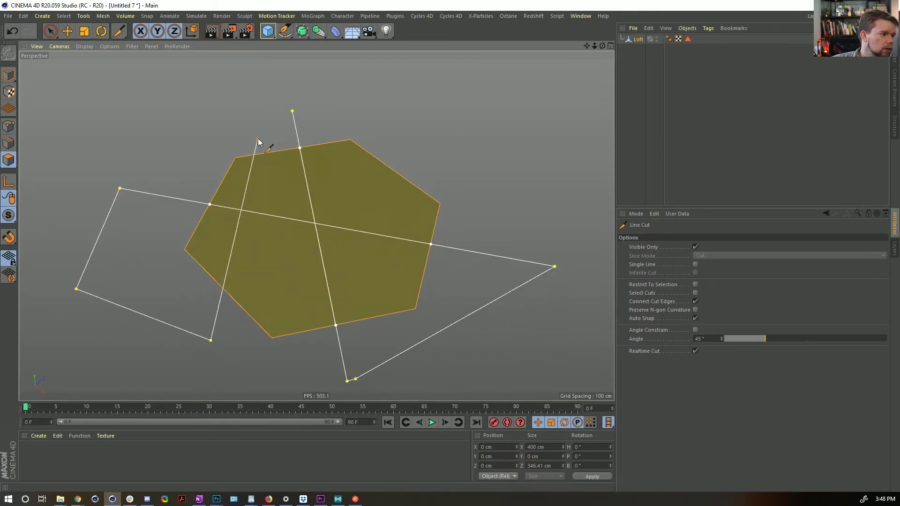
{"action": "left_click", "coordinate": [260, 119]}
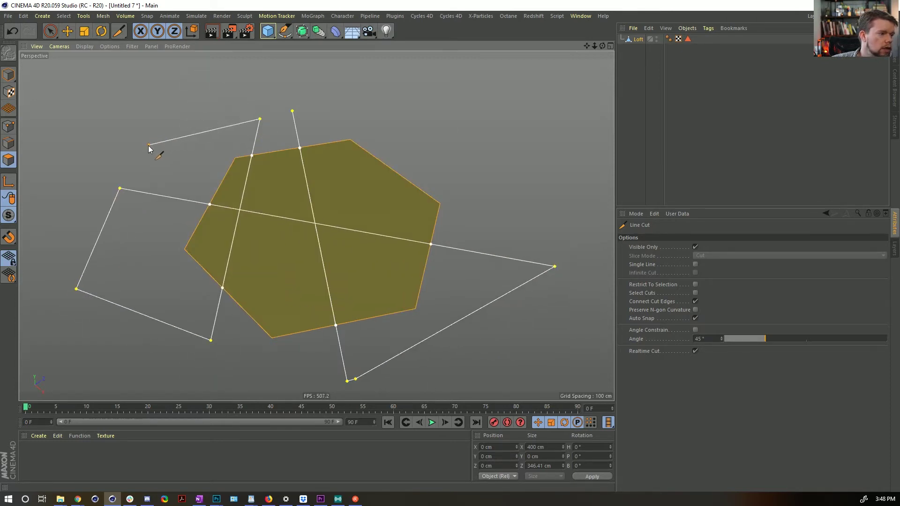
{"action": "left_click", "coordinate": [143, 151]}
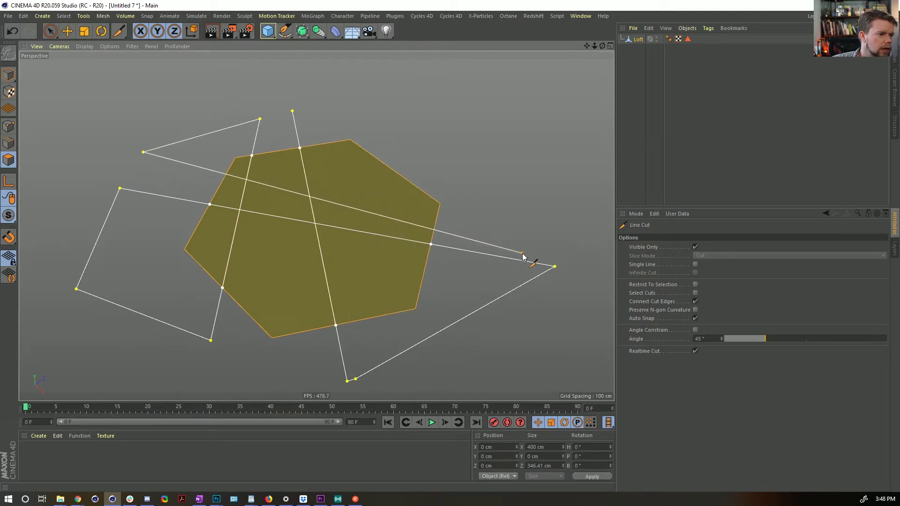
{"action": "left_click", "coordinate": [523, 250]}
Step: Add the remaining cut points, undo a misplaced one, and apply the cuts
{"action": "left_click", "coordinate": [515, 101]}
{"action": "left_click", "coordinate": [390, 92]}
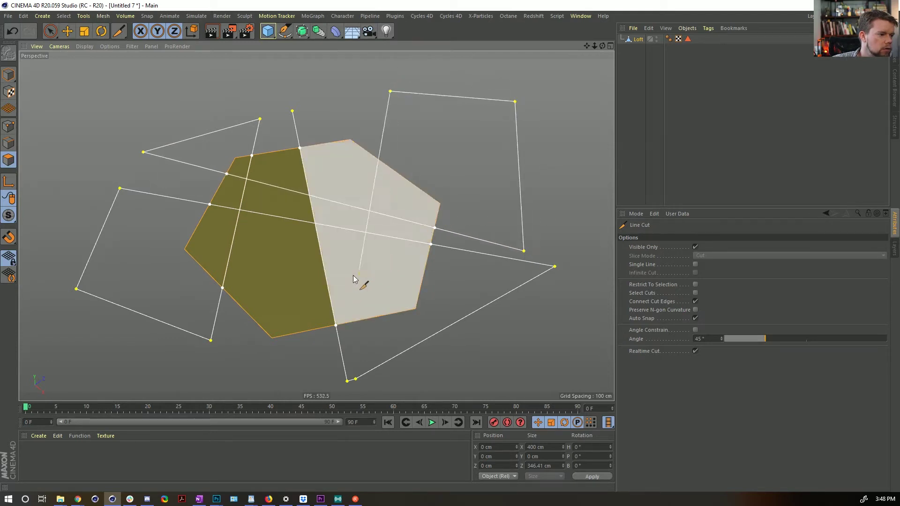
{"action": "left_click", "coordinate": [229, 334]}
{"action": "key", "text": "ctrl+z"}
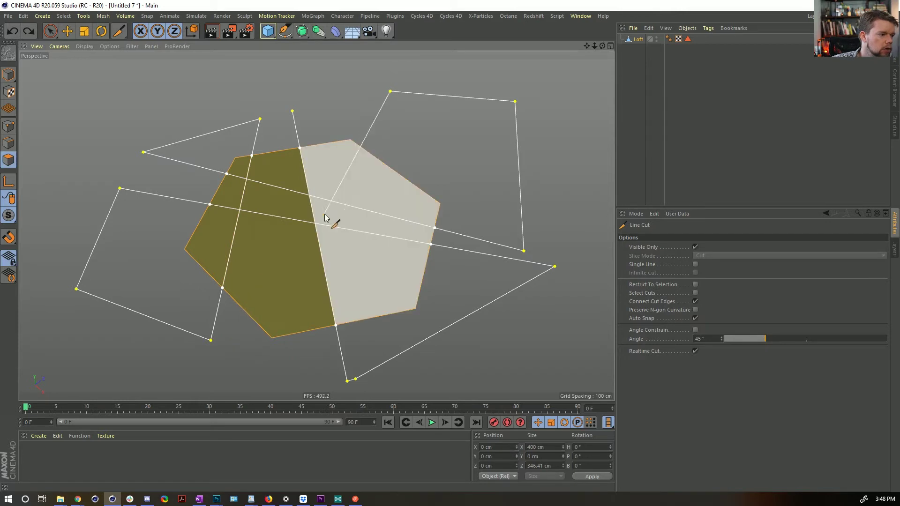
{"action": "left_click", "coordinate": [396, 130]}
{"action": "left_click", "coordinate": [439, 139]}
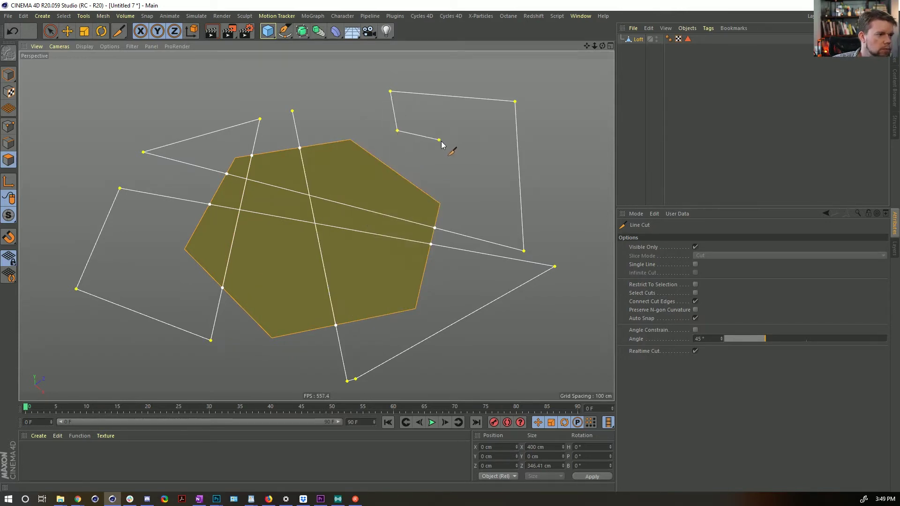
{"action": "key", "text": "Return"}
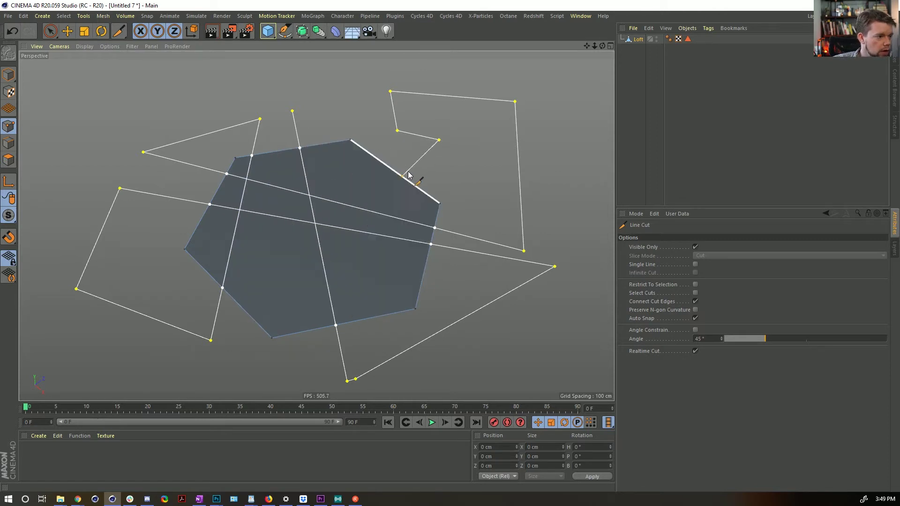
{"action": "key", "text": "Escape"}
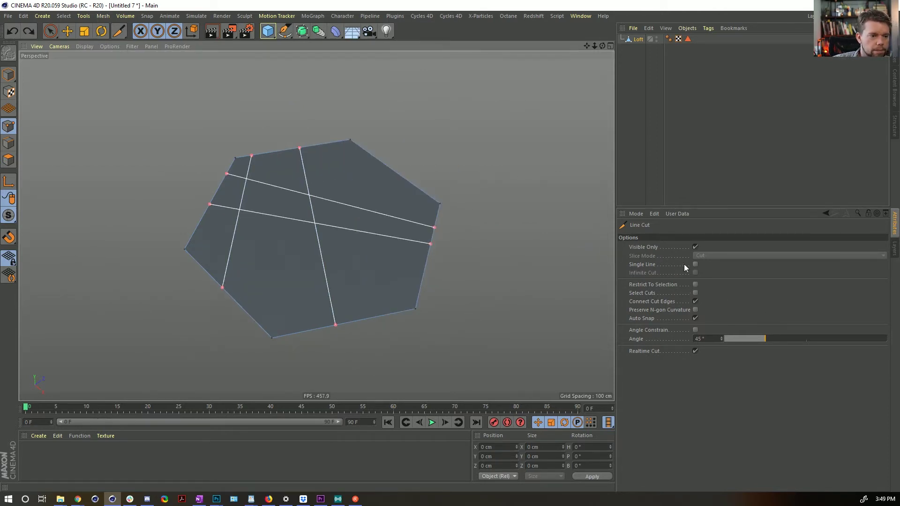
Step: With Single Line on, drag several straight cuts across the hexagon, undoing a stray one, then return to Polygons mode
{"action": "left_click", "coordinate": [695, 265]}
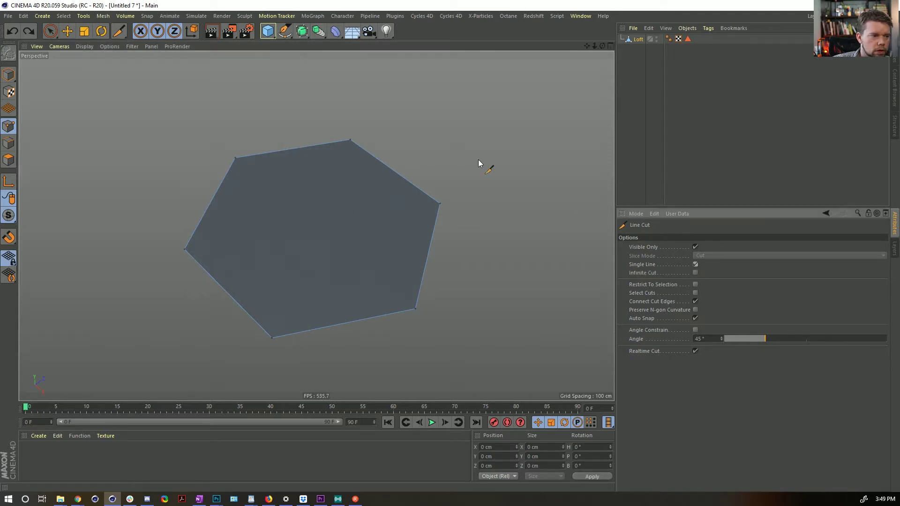
{"action": "left_click_drag", "start_coordinate": [253, 105], "coordinate": [333, 392]}
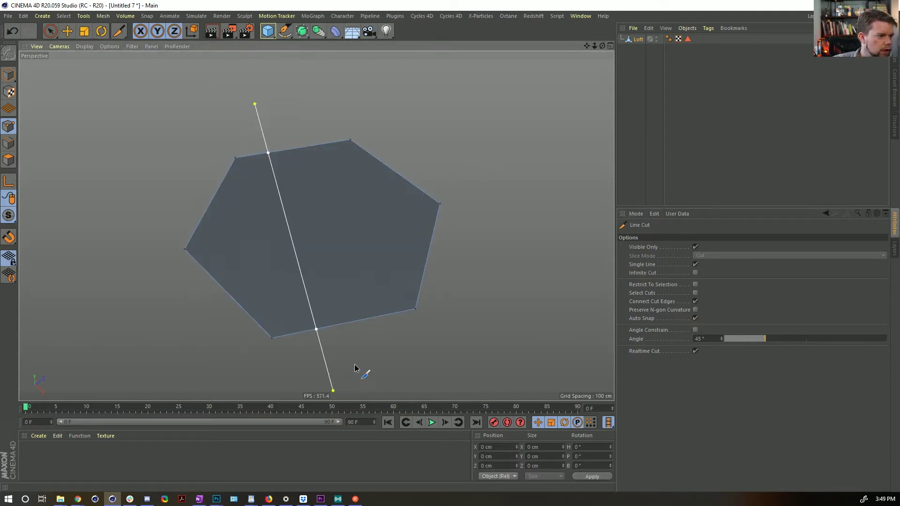
{"action": "mouse_move", "coordinate": [355, 364]}
{"action": "left_mouse_down"}
{"action": "mouse_move", "coordinate": [519, 289]}
{"action": "mouse_move", "coordinate": [504, 273]}
{"action": "left_mouse_up"}
{"action": "mouse_move", "coordinate": [163, 188]}
{"action": "left_mouse_down"}
{"action": "mouse_move", "coordinate": [478, 302]}
{"action": "mouse_move", "coordinate": [535, 188]}
{"action": "mouse_move", "coordinate": [451, 130]}
{"action": "mouse_move", "coordinate": [421, 142]}
{"action": "left_mouse_up"}
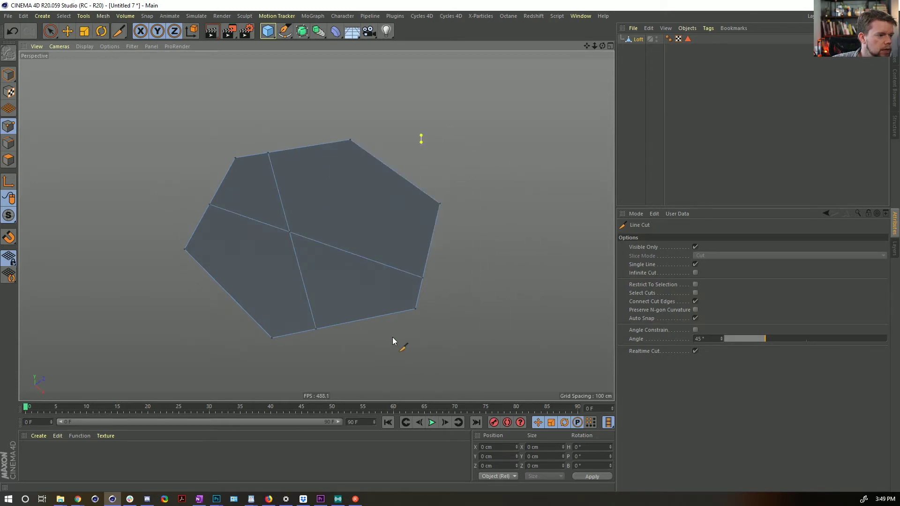
{"action": "left_click_drag", "start_coordinate": [383, 374], "coordinate": [359, 348]}
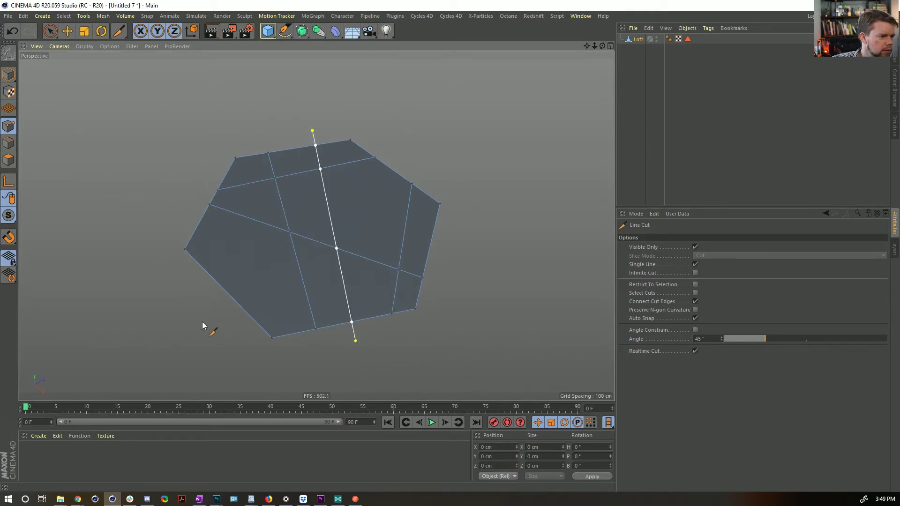
{"action": "mouse_move", "coordinate": [180, 314]}
{"action": "left_mouse_down"}
{"action": "mouse_move", "coordinate": [307, 229]}
{"action": "mouse_move", "coordinate": [190, 334]}
{"action": "mouse_move", "coordinate": [448, 318]}
{"action": "mouse_move", "coordinate": [533, 332]}
{"action": "left_mouse_up"}
{"action": "key", "text": "ctrl+z"}
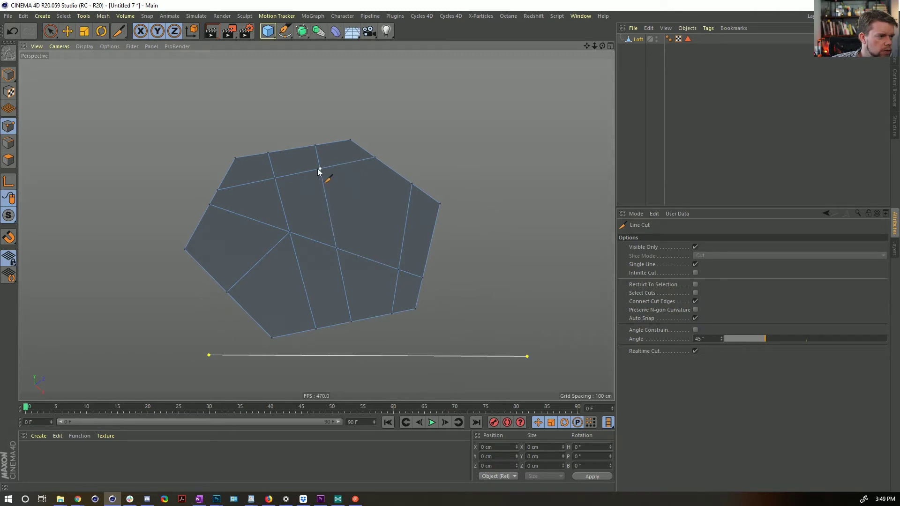
{"action": "left_click_drag", "start_coordinate": [319, 169], "coordinate": [502, 265]}
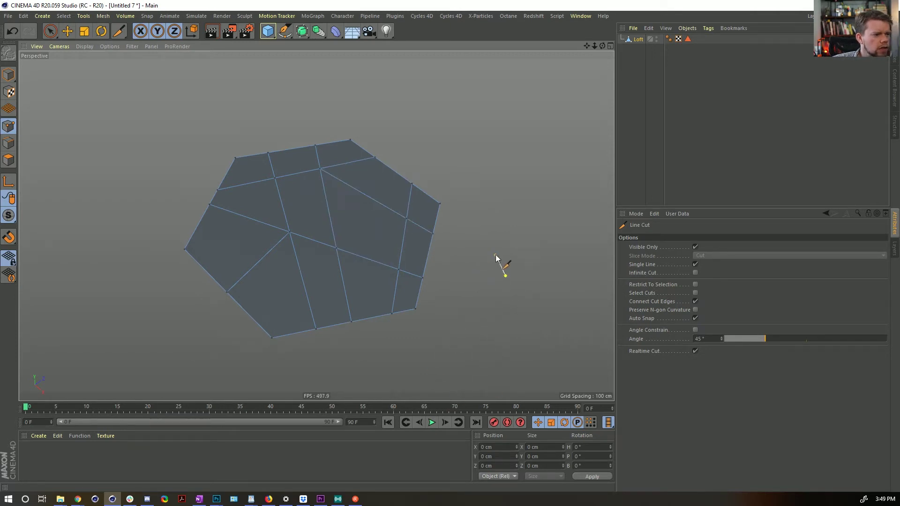
{"action": "left_click", "coordinate": [9, 160]}
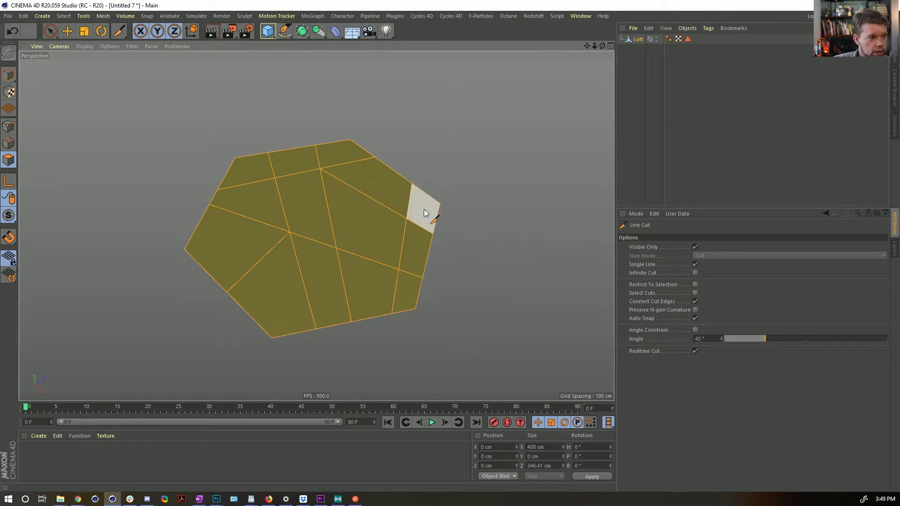
Step: Inset each plot separately by about 1.9 cm with Extrude Inner, Preserve Groups off
{"action": "key", "text": "i"}
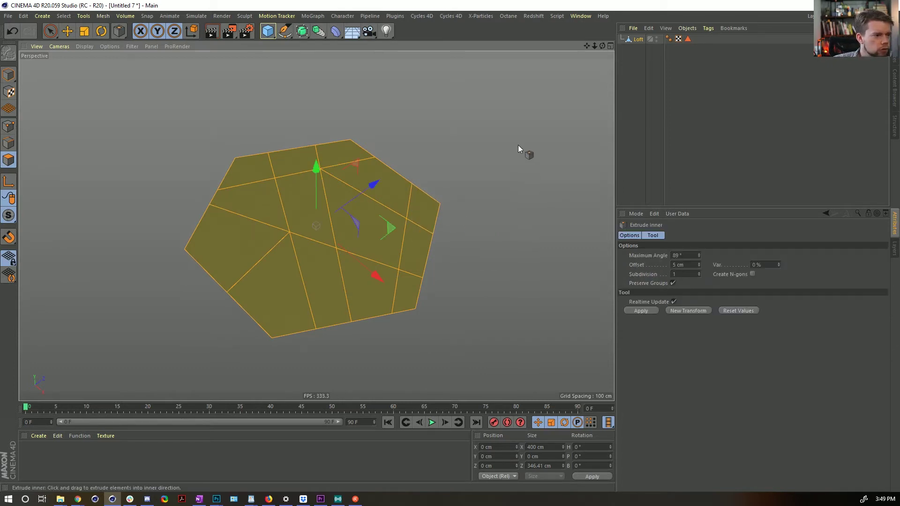
{"action": "mouse_move", "coordinate": [517, 145]}
{"action": "left_mouse_down"}
{"action": "mouse_move", "coordinate": [530, 146]}
{"action": "mouse_move", "coordinate": [525, 155]}
{"action": "left_mouse_up"}
{"action": "left_click", "coordinate": [673, 283]}
{"action": "key", "text": "ctrl+z"}
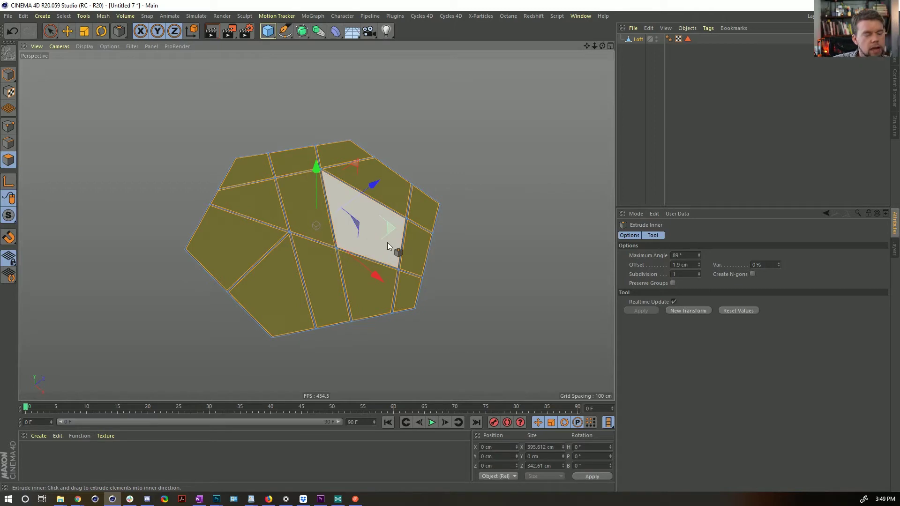
Step: Split the inset plots into a new object and select Loft.1
{"action": "key", "text": "u"}
{"action": "key", "text": "p"}
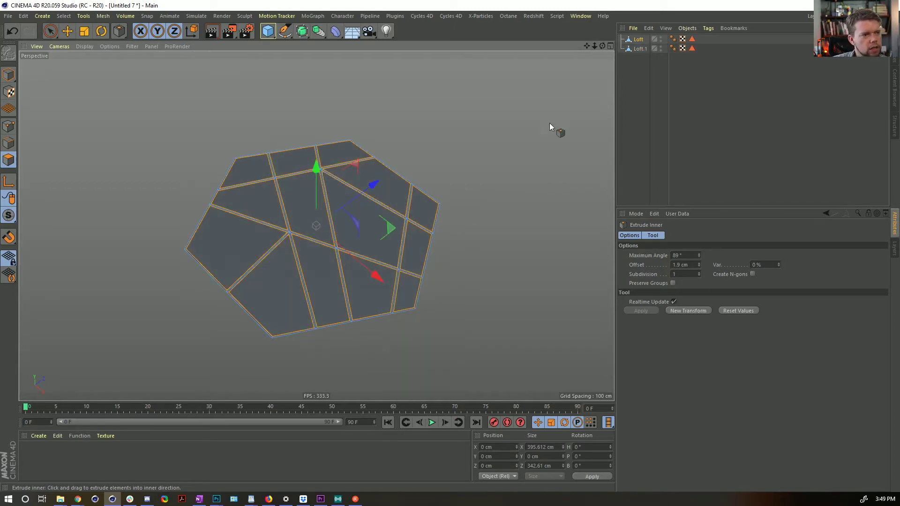
{"action": "left_click", "coordinate": [517, 125]}
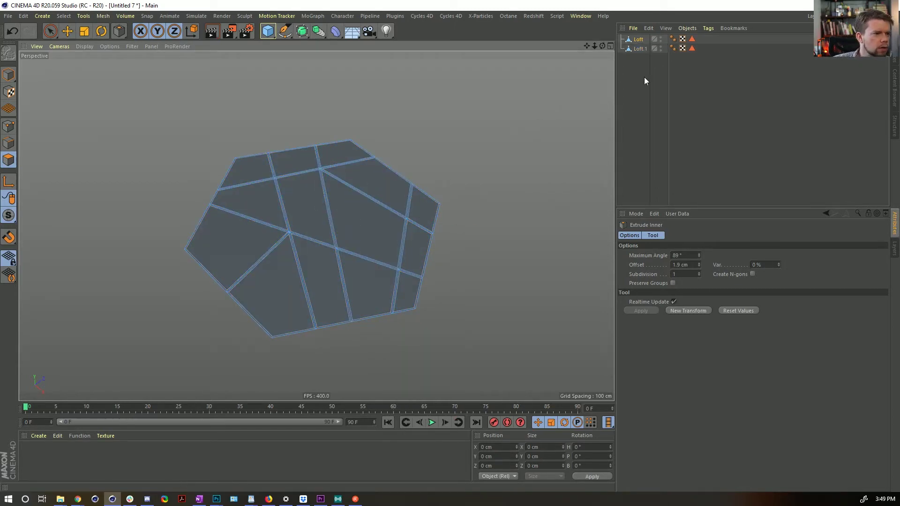
{"action": "left_click", "coordinate": [638, 49]}
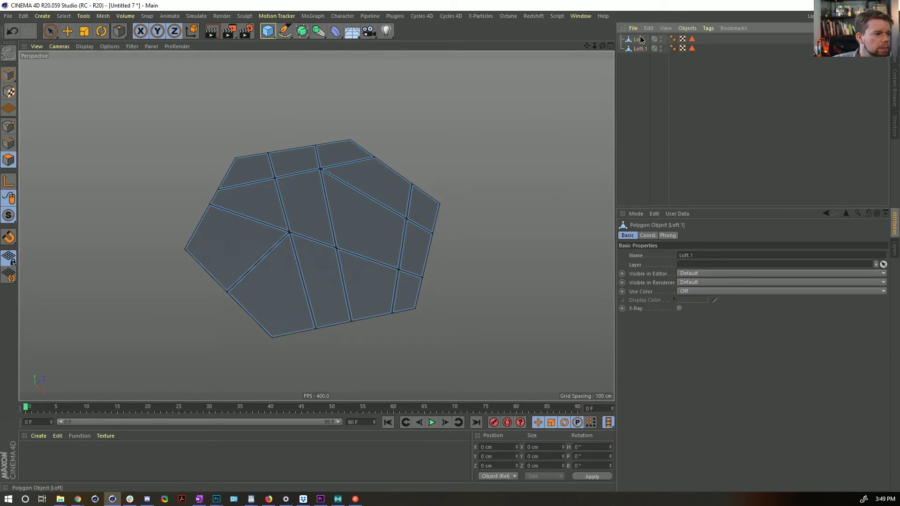
Step: Rename the original Loft to 'Roads', then select all polygons of Loft.1
{"action": "double_click", "coordinate": [639, 39]}
{"action": "type", "text": "Road"}
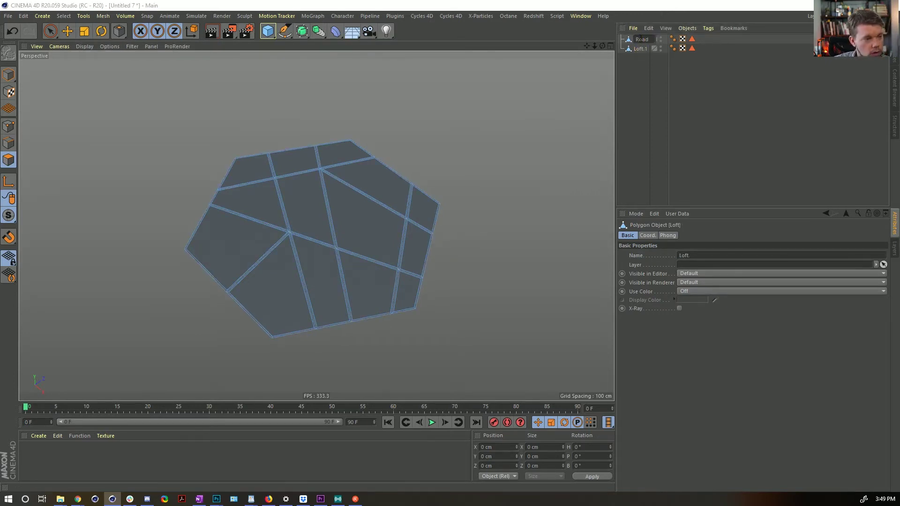
{"action": "type", "text": "s"}
{"action": "key", "text": "Return"}
{"action": "left_click", "coordinate": [641, 50]}
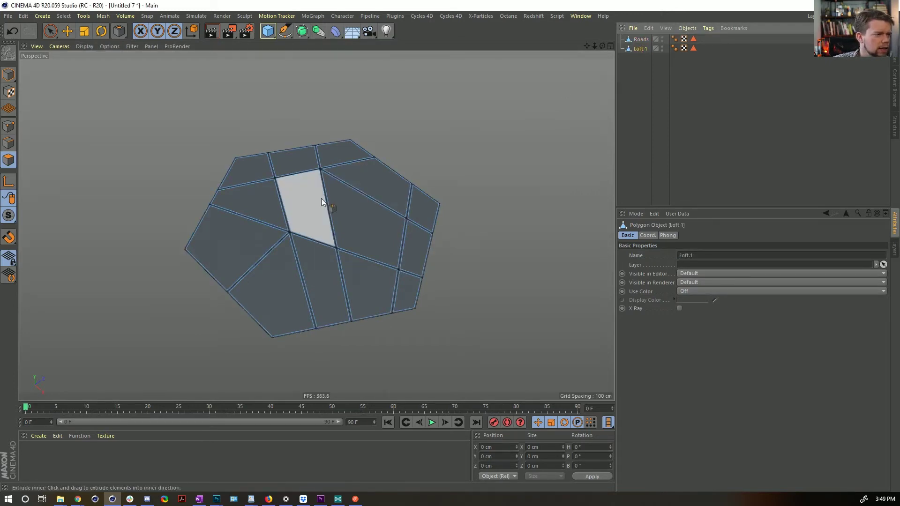
{"action": "left_click_drag", "start_coordinate": [322, 199], "coordinate": [324, 221], "text": "alt"}
{"action": "mouse_move", "coordinate": [324, 221]}
{"action": "right_mouse_down", "text": "alt"}
{"action": "mouse_move", "coordinate": [354, 211]}
{"action": "mouse_move", "coordinate": [339, 216]}
{"action": "right_mouse_up", "text": "alt"}
{"action": "key", "text": "ctrl+a"}
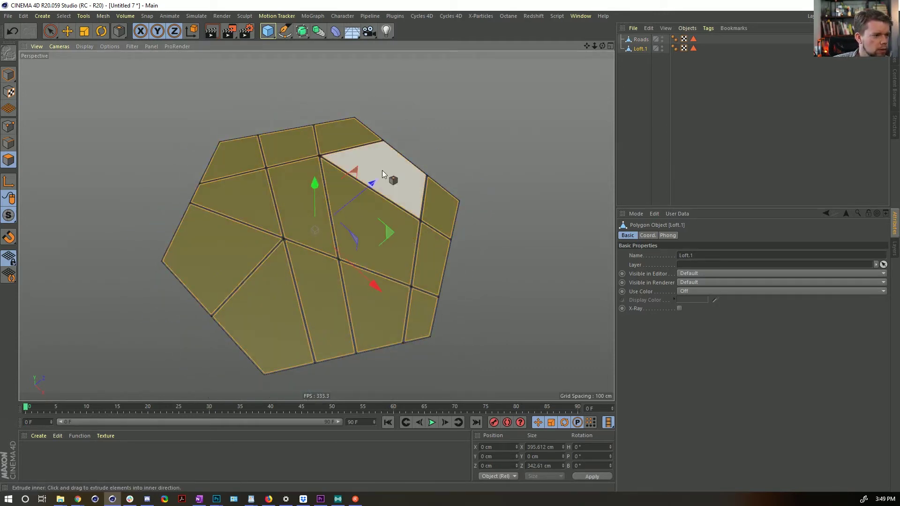
Step: Line Cut two extra edges across the left and lower-left plots to split them
{"action": "key", "text": "k"}
{"action": "key", "text": "k"}
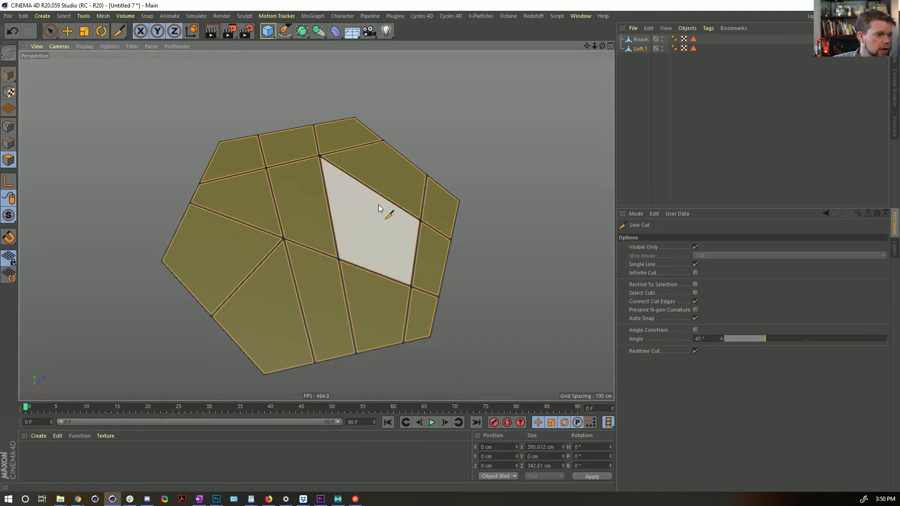
{"action": "left_click", "coordinate": [374, 192]}
{"action": "left_click", "coordinate": [373, 270]}
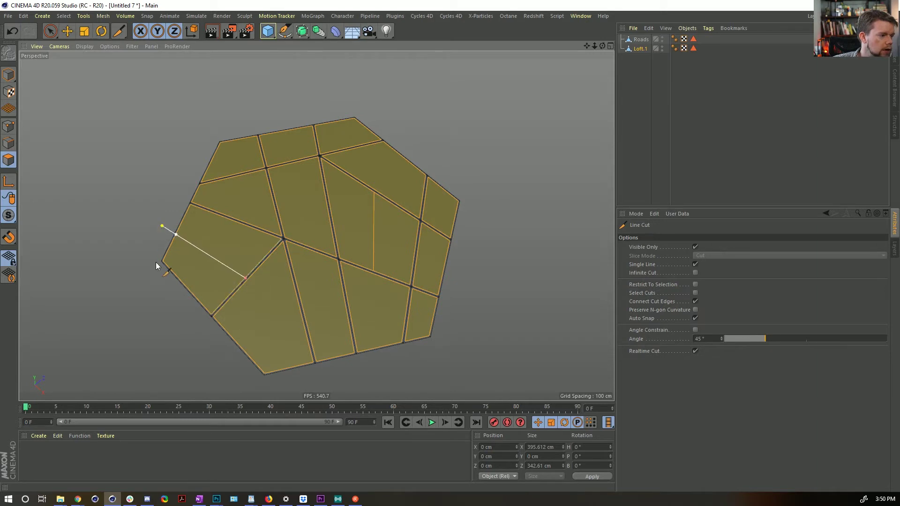
{"action": "key", "text": "Escape"}
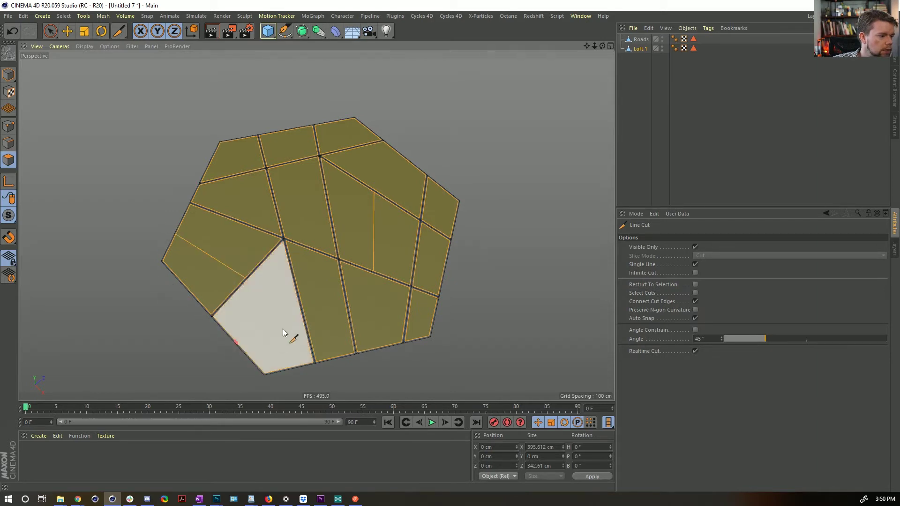
{"action": "left_click", "coordinate": [300, 309]}
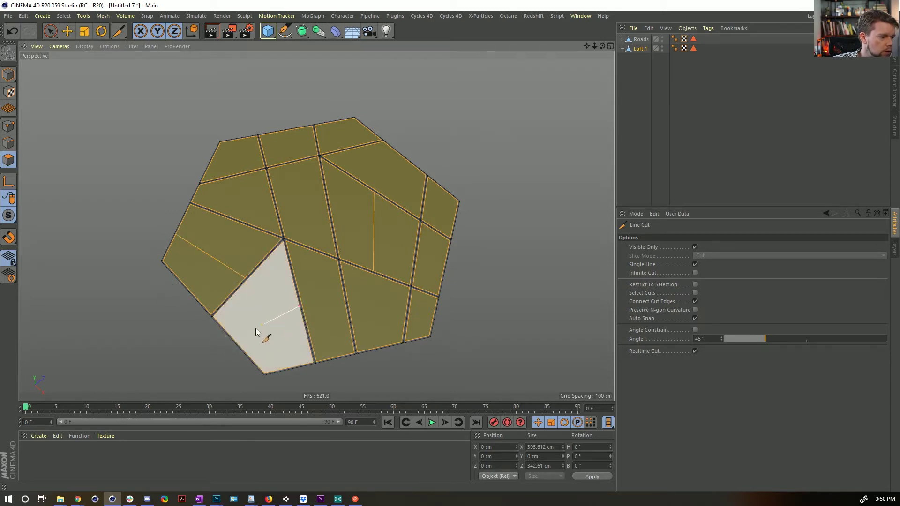
{"action": "left_click", "coordinate": [207, 349]}
{"action": "key", "text": "Escape"}
Step: Subdivide the plot mesh twice into a denser grid, redoing after an undone attempt
{"action": "right_click", "coordinate": [331, 224]}
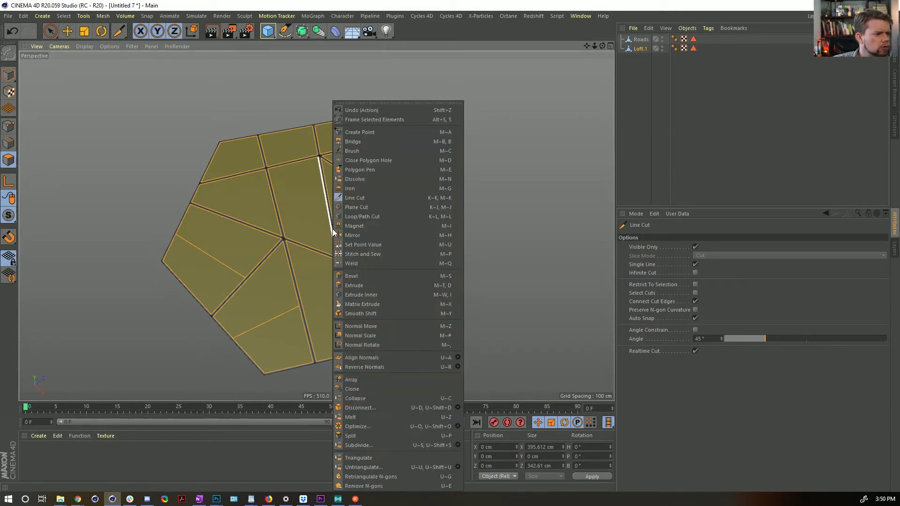
{"action": "left_click", "coordinate": [390, 446]}
{"action": "right_click", "coordinate": [344, 299]}
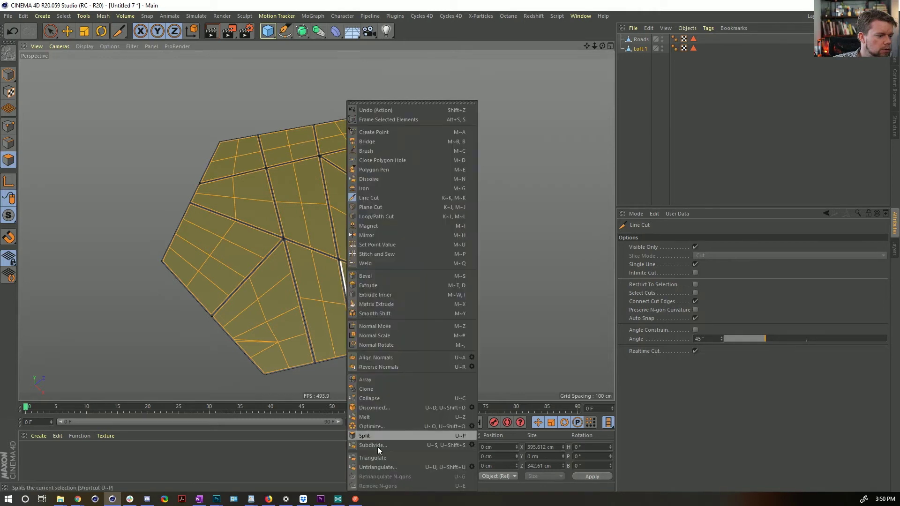
{"action": "left_click", "coordinate": [386, 447]}
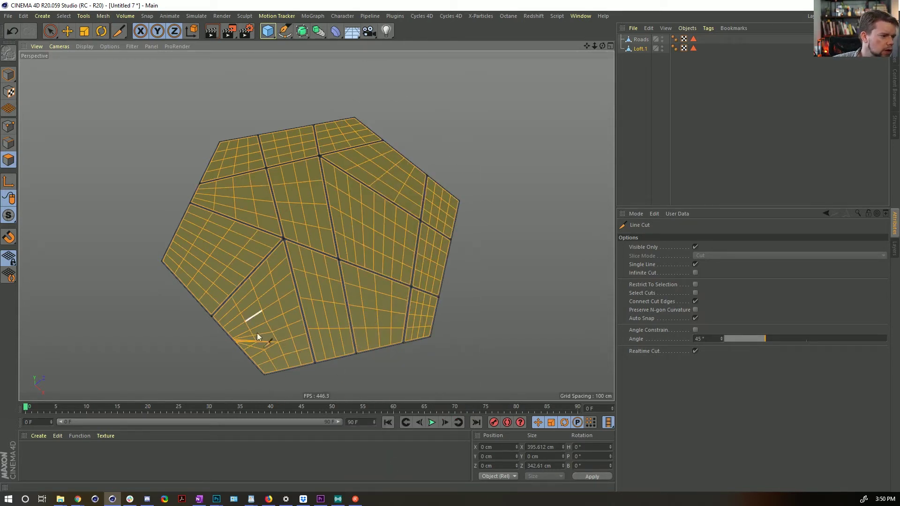
{"action": "key", "text": "ctrl+z"}
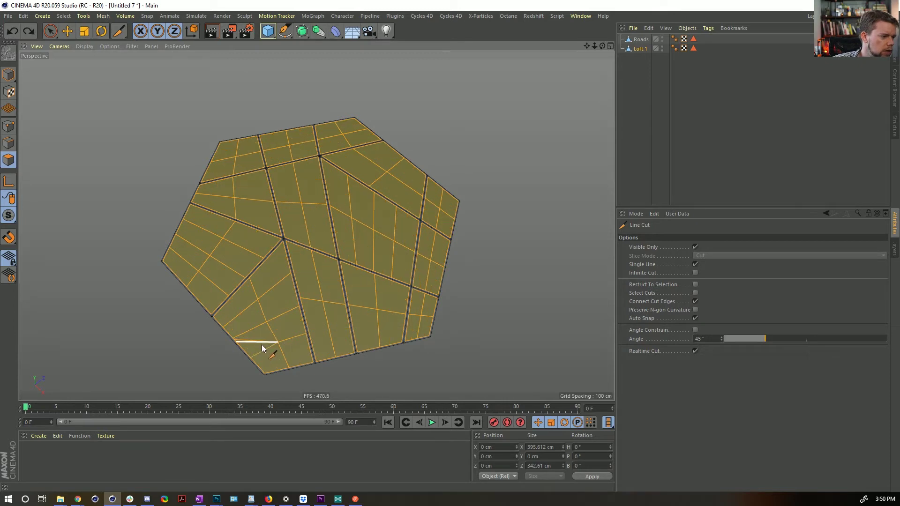
{"action": "key", "text": "ctrl+z"}
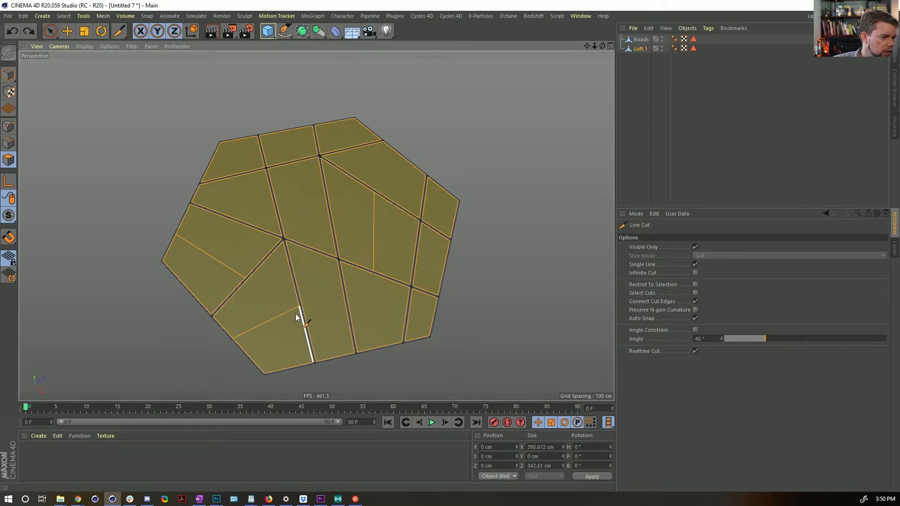
{"action": "right_click", "coordinate": [337, 303]}
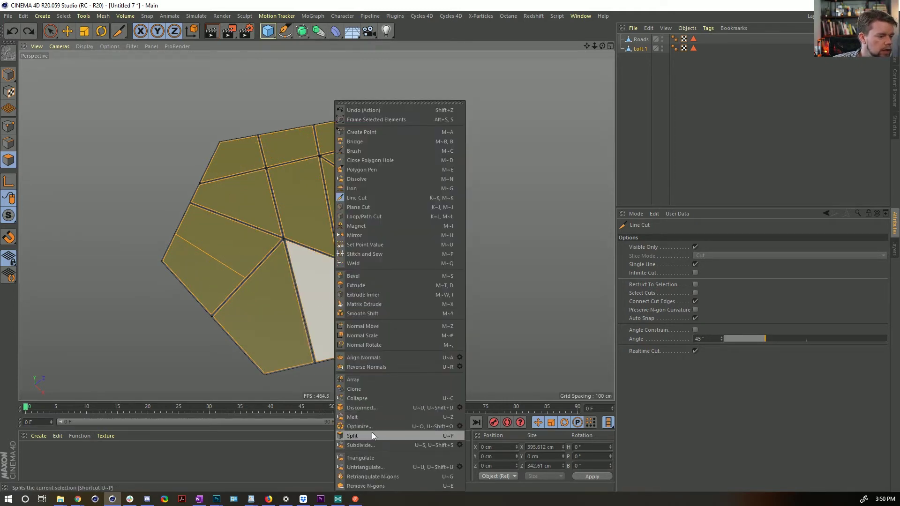
{"action": "left_click", "coordinate": [376, 444]}
{"action": "right_click", "coordinate": [347, 264]}
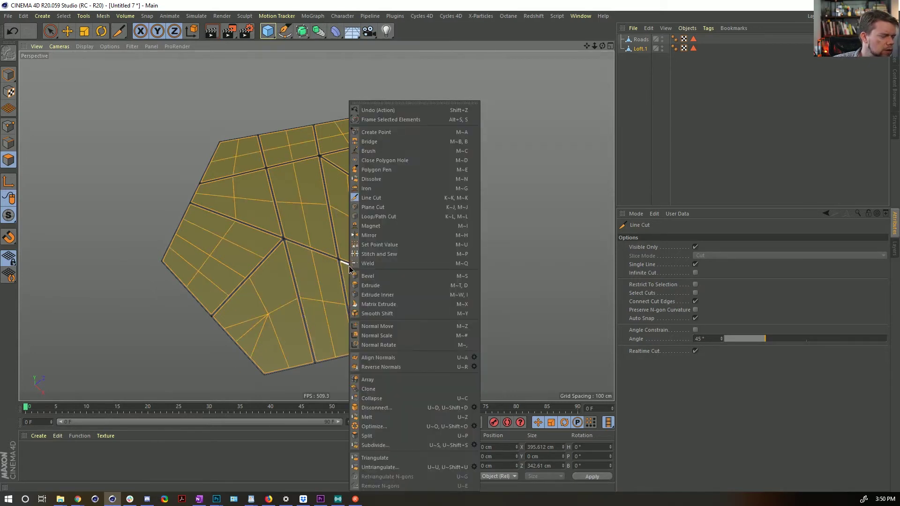
{"action": "left_click", "coordinate": [375, 445]}
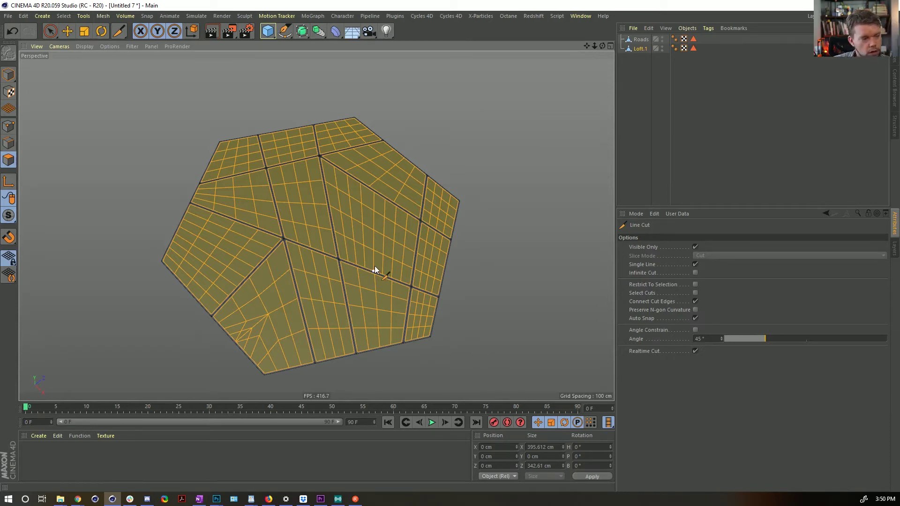
Step: Shrink and invert the selection, cut the inner polygons and paste them as a new Loft object
{"action": "key", "text": "u"}
{"action": "key", "text": "k"}
{"action": "key", "text": "u"}
{"action": "key", "text": "i"}
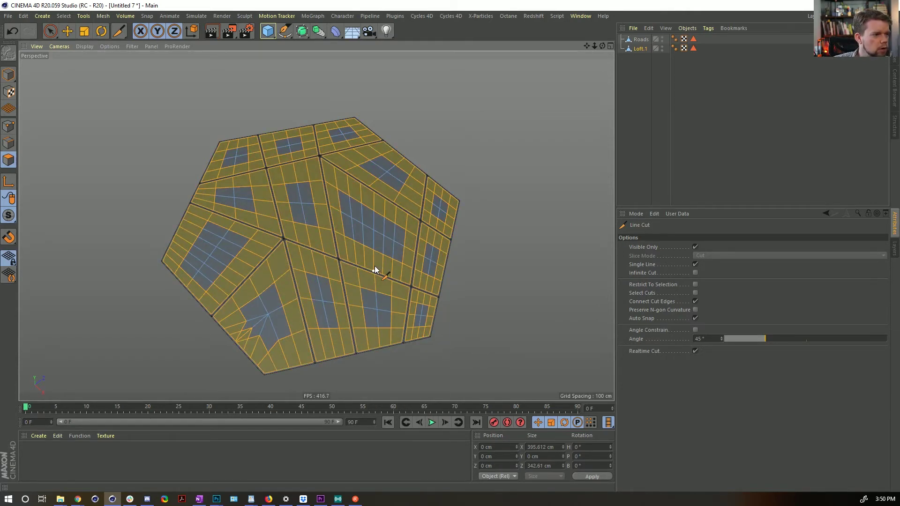
{"action": "key", "text": "u"}
{"action": "key", "text": "i"}
{"action": "key", "text": "Delete"}
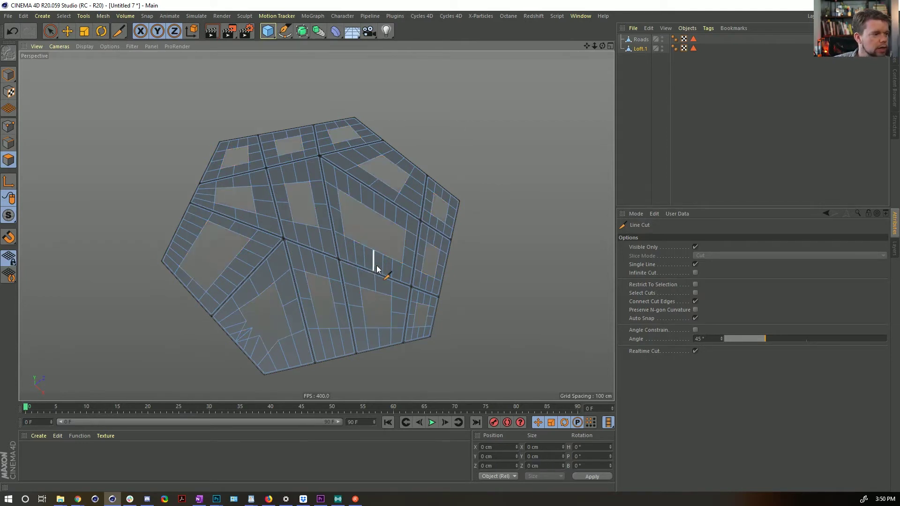
{"action": "key", "text": "ctrl+v"}
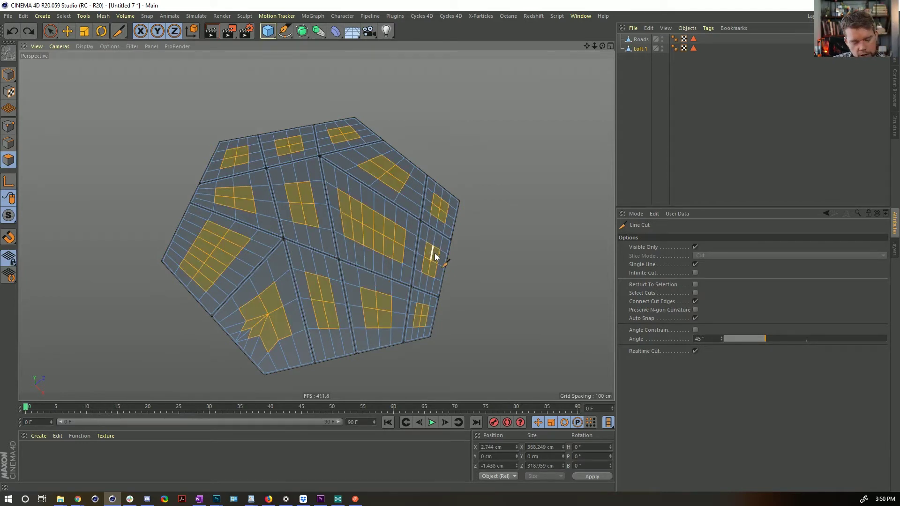
{"action": "key", "text": "ctrl+shift+a"}
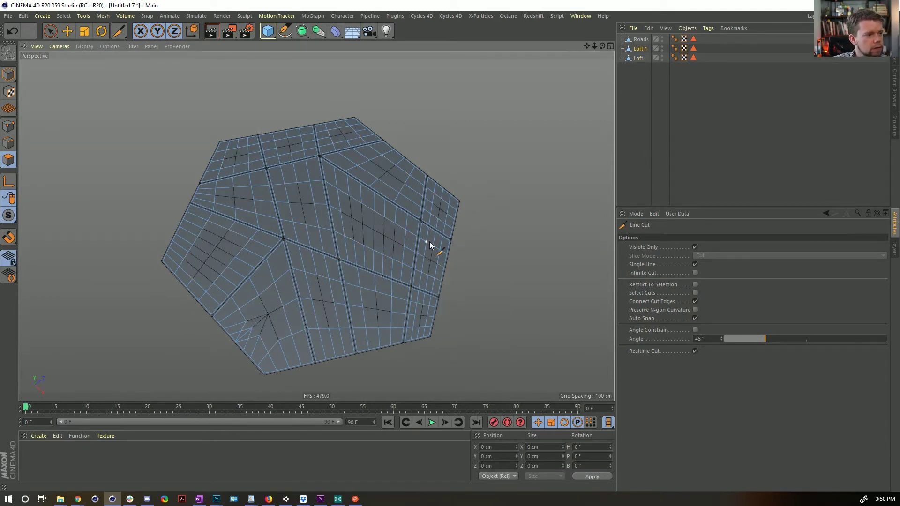
Step: Inspect the new Loft object, then select the Loft.1 border mesh from a steeper view
{"action": "left_click", "coordinate": [638, 58]}
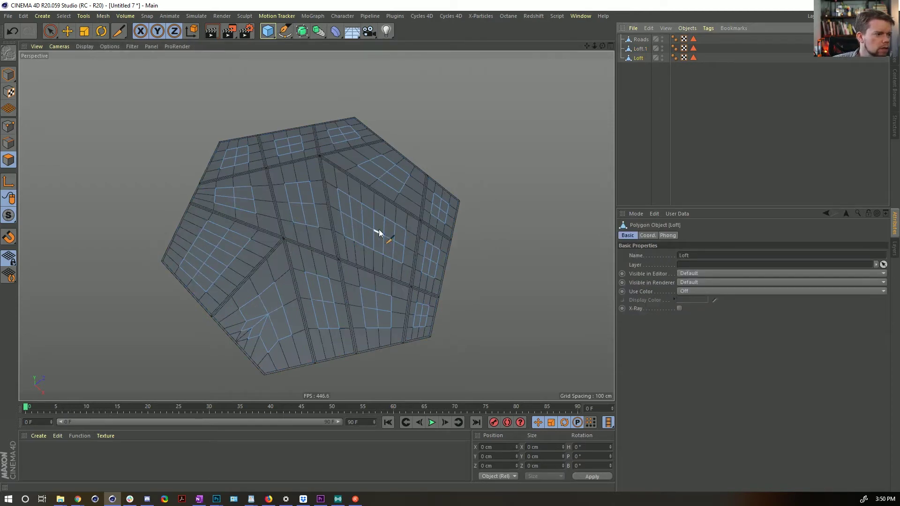
{"action": "left_click_drag", "start_coordinate": [327, 267], "coordinate": [321, 195], "text": "alt"}
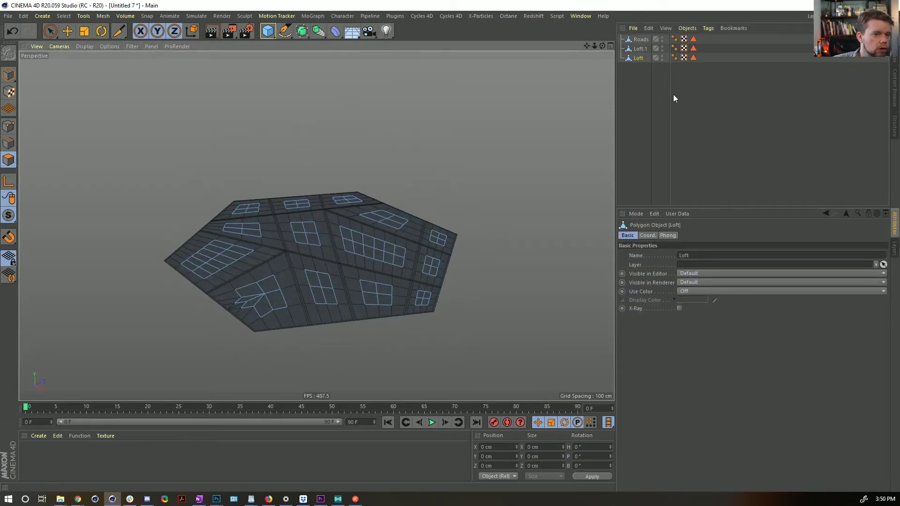
{"action": "left_click", "coordinate": [641, 49]}
{"action": "left_click_drag", "start_coordinate": [346, 231], "coordinate": [345, 258], "text": "alt"}
{"action": "right_click_drag", "start_coordinate": [273, 275], "coordinate": [310, 254], "text": "alt"}
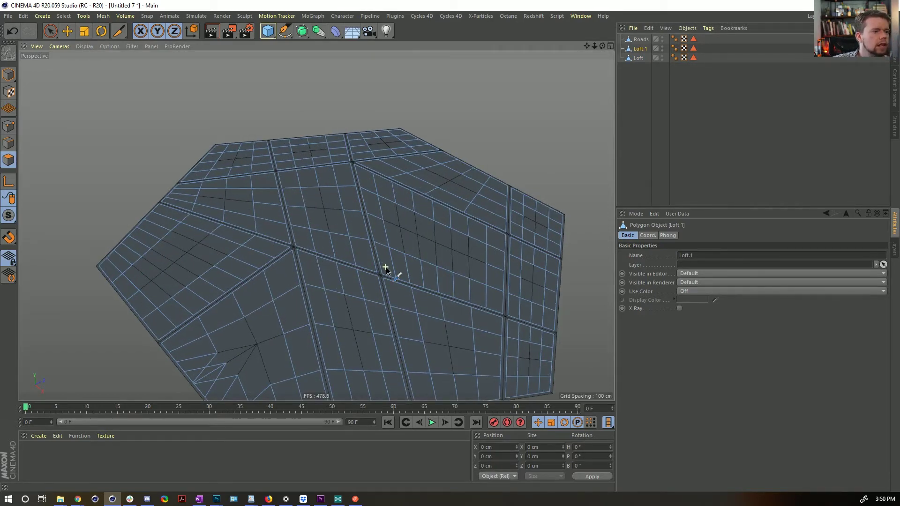
Step: Extrude all Loft.1 polygons as separate blocks 10.9 cm high with 82% variation
{"action": "scroll", "coordinate": [352, 277], "scroll_direction": "down", "scroll_amount": 5}
{"action": "scroll", "coordinate": [316, 297], "scroll_direction": "up", "scroll_amount": 10}
{"action": "scroll", "coordinate": [409, 268], "scroll_direction": "down", "scroll_amount": 8}
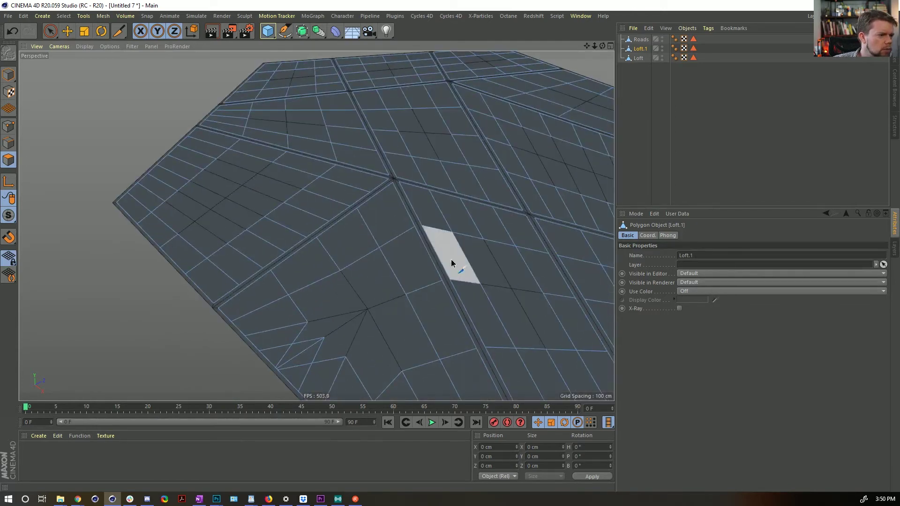
{"action": "middle_click_drag", "start_coordinate": [333, 273], "coordinate": [357, 285], "text": "alt"}
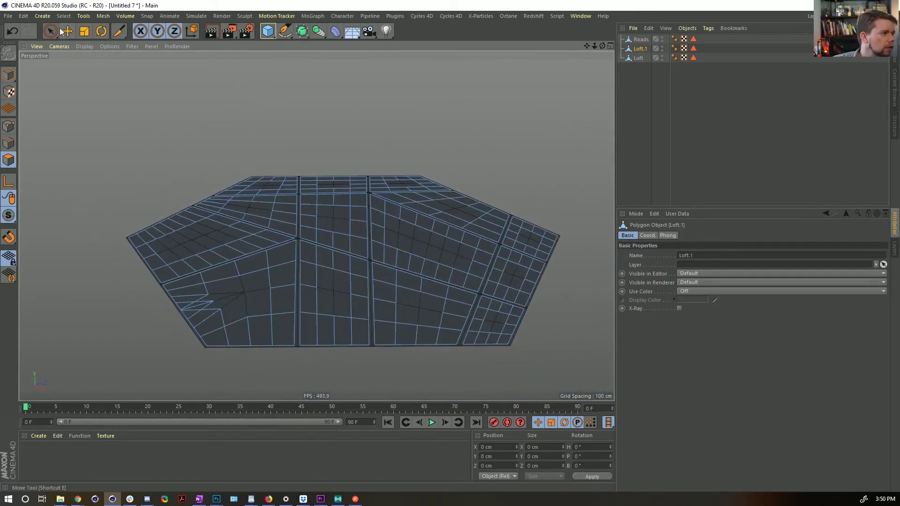
{"action": "key", "text": "space"}
{"action": "key", "text": "ctrl+a"}
{"action": "key", "text": "d"}
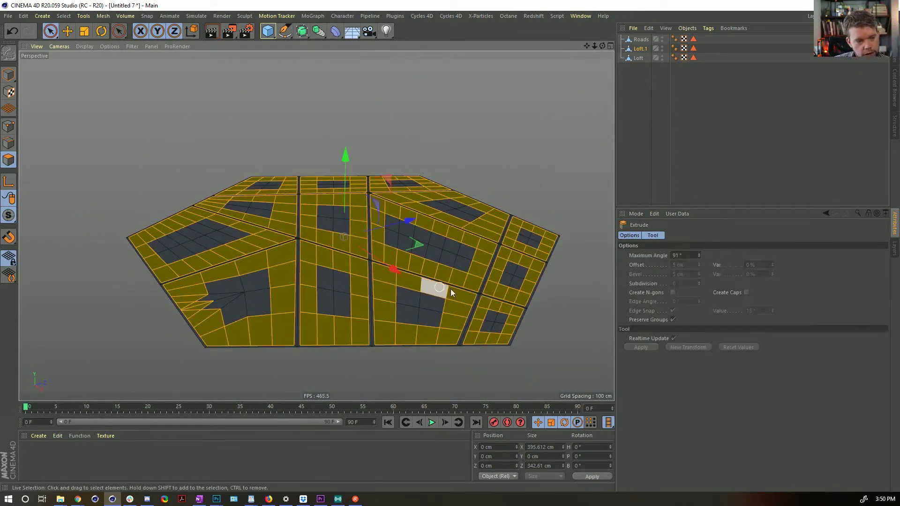
{"action": "left_click_drag", "start_coordinate": [460, 282], "coordinate": [471, 282]}
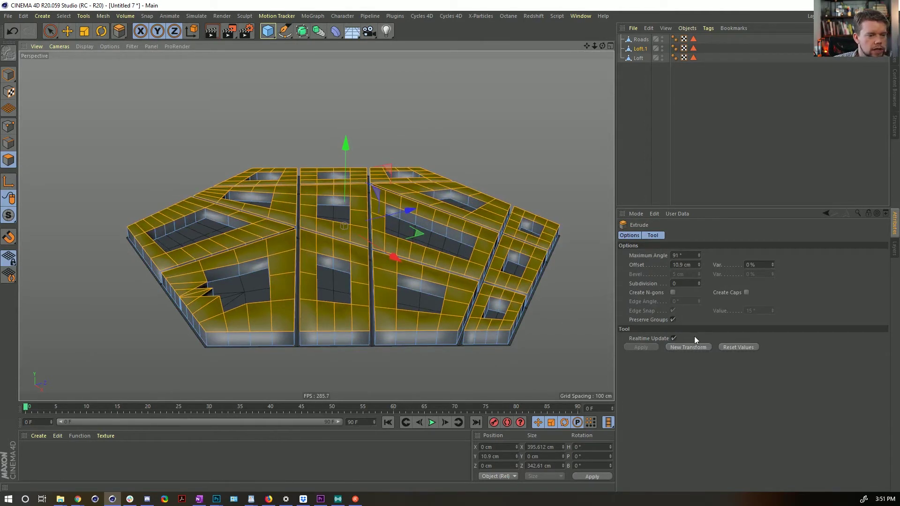
{"action": "left_click", "coordinate": [673, 319]}
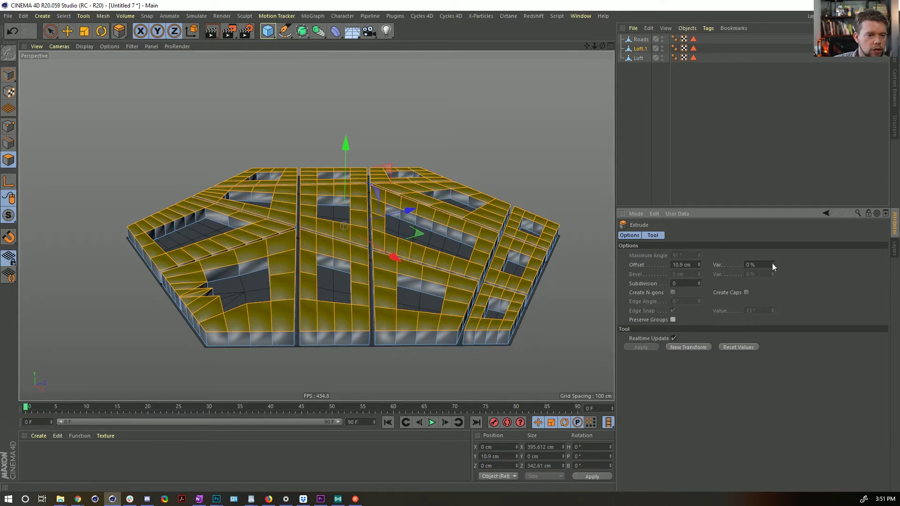
{"action": "left_click_drag", "start_coordinate": [771, 265], "coordinate": [801, 264]}
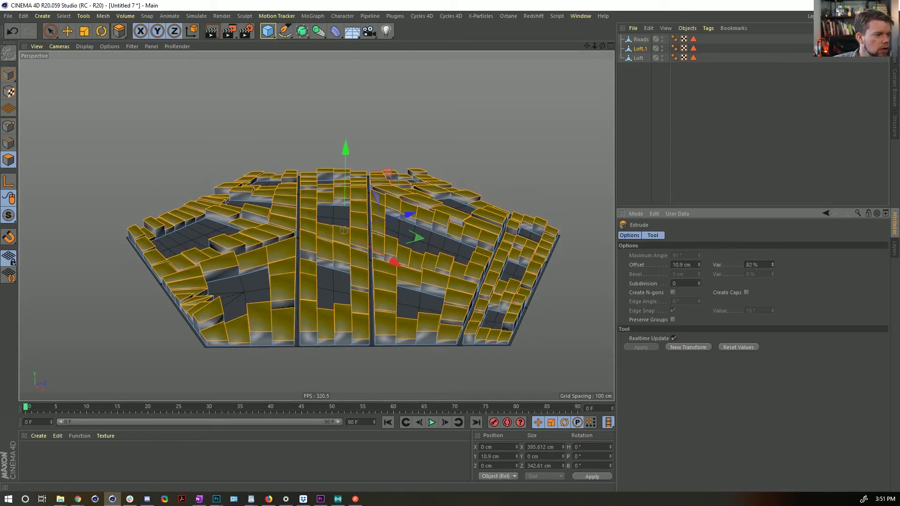
Step: Delete Loft.1's Phong tag for flat shading and clear the selection
{"action": "left_click_drag", "start_coordinate": [364, 271], "coordinate": [393, 244], "text": "alt"}
{"action": "left_click", "coordinate": [674, 48]}
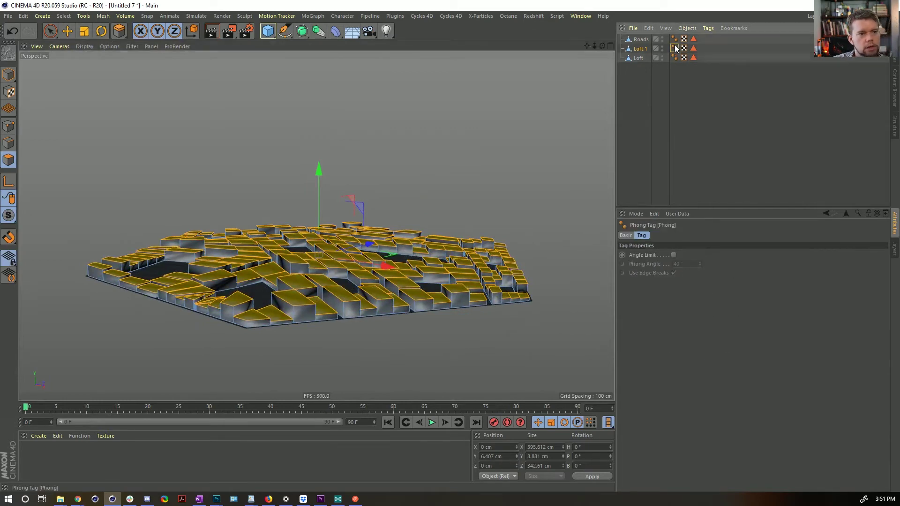
{"action": "key", "text": "Delete"}
{"action": "left_click", "coordinate": [567, 263]}
{"action": "left_click_drag", "start_coordinate": [567, 263], "coordinate": [371, 251], "text": "alt"}
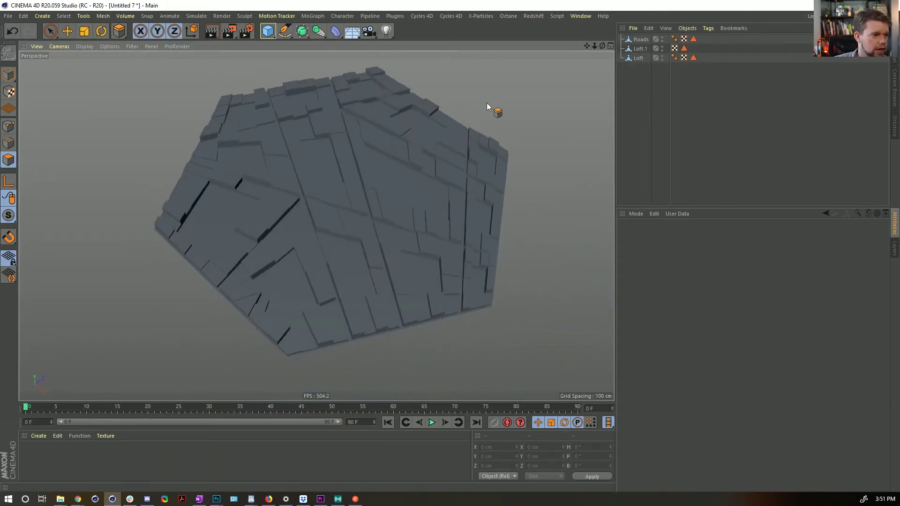
Step: Turn the Loft object's editor-visibility dot red to hide it, then select Roads
{"action": "left_click", "coordinate": [637, 58]}
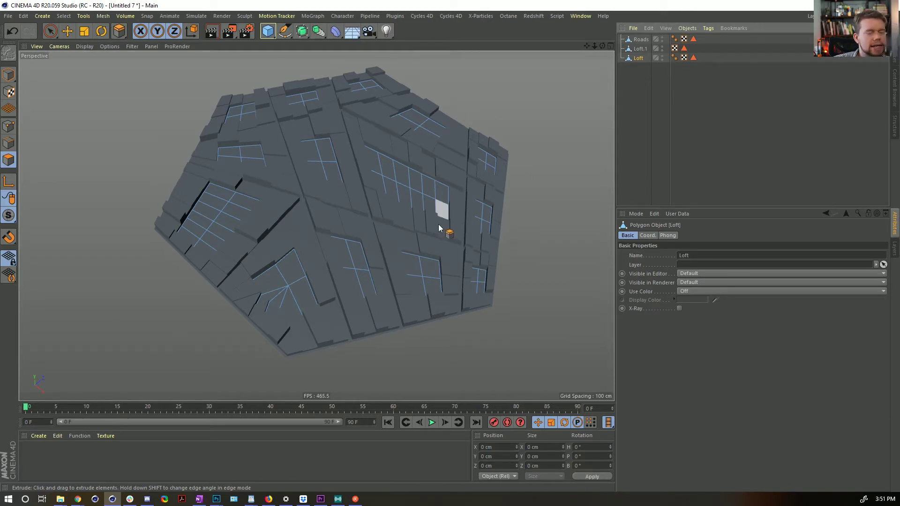
{"action": "right_click_drag", "start_coordinate": [395, 200], "coordinate": [357, 194], "text": "alt"}
{"action": "mouse_move", "coordinate": [357, 194]}
{"action": "left_mouse_down", "text": "alt"}
{"action": "mouse_move", "coordinate": [356, 232]}
{"action": "mouse_move", "coordinate": [380, 178]}
{"action": "mouse_move", "coordinate": [336, 267]}
{"action": "mouse_move", "coordinate": [274, 297]}
{"action": "mouse_move", "coordinate": [323, 317]}
{"action": "mouse_move", "coordinate": [268, 224]}
{"action": "mouse_move", "coordinate": [252, 220]}
{"action": "mouse_move", "coordinate": [347, 262]}
{"action": "mouse_move", "coordinate": [324, 265]}
{"action": "mouse_move", "coordinate": [370, 267]}
{"action": "left_mouse_up", "text": "alt"}
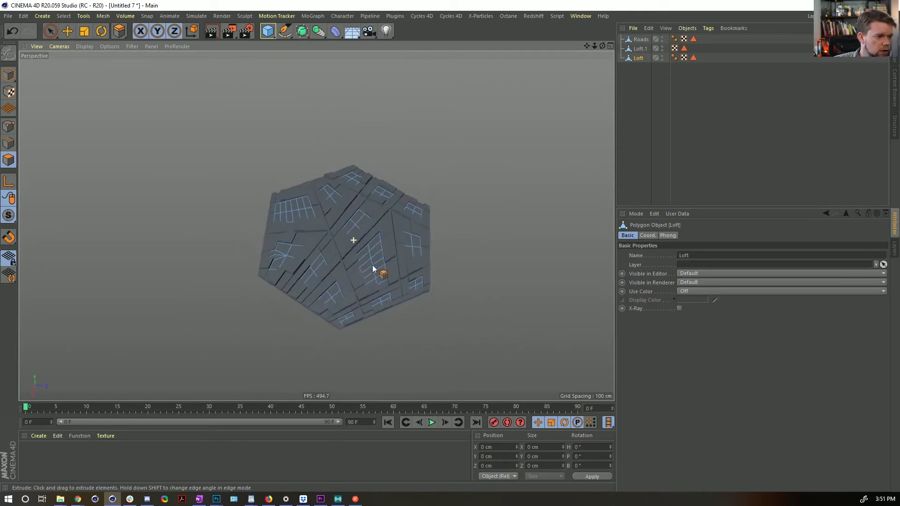
{"action": "left_click", "coordinate": [662, 55]}
{"action": "left_click", "coordinate": [619, 116]}
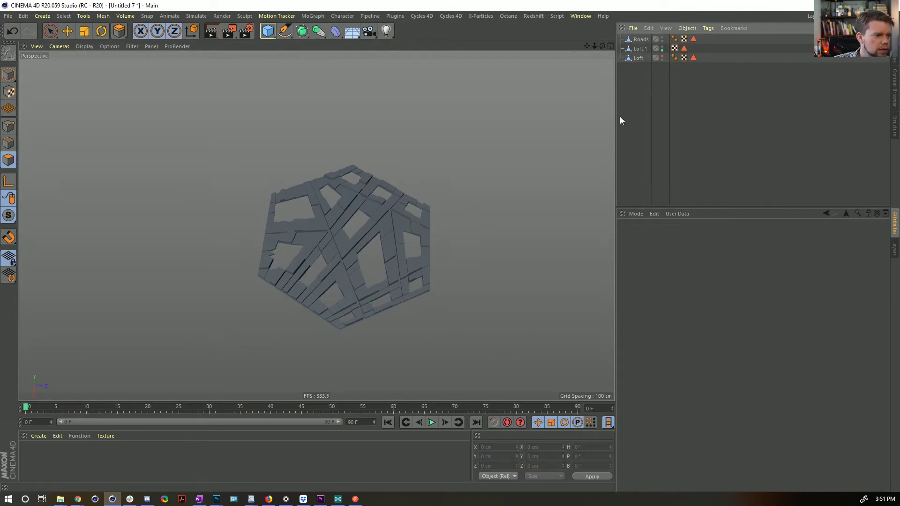
{"action": "mouse_move", "coordinate": [408, 206]}
{"action": "left_mouse_down", "text": "alt"}
{"action": "mouse_move", "coordinate": [375, 219]}
{"action": "mouse_move", "coordinate": [424, 207]}
{"action": "mouse_move", "coordinate": [432, 177]}
{"action": "mouse_move", "coordinate": [412, 237]}
{"action": "mouse_move", "coordinate": [418, 255]}
{"action": "mouse_move", "coordinate": [412, 228]}
{"action": "mouse_move", "coordinate": [392, 259]}
{"action": "mouse_move", "coordinate": [399, 213]}
{"action": "left_mouse_up", "text": "alt"}
{"action": "left_click", "coordinate": [640, 41]}
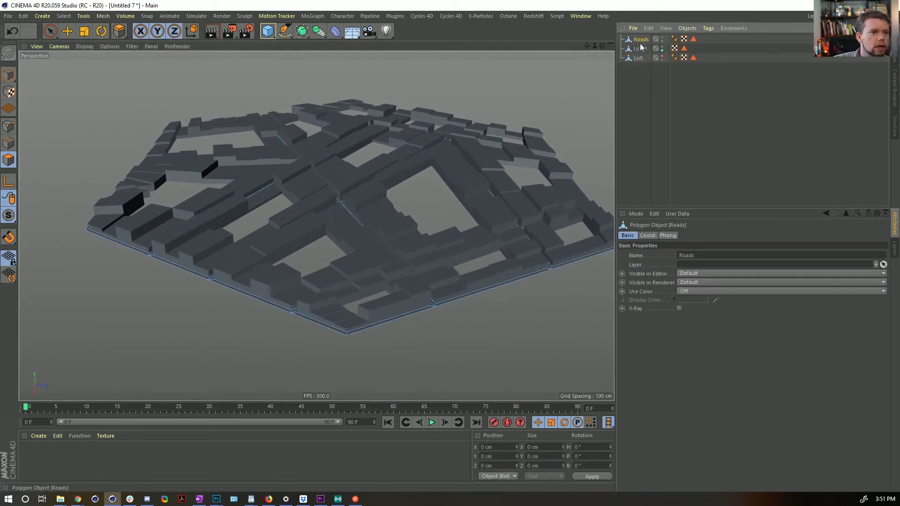
Step: Split Loft.1's selected block tops into Loft.2 and deselect many rooftops with Live Selection
{"action": "left_click", "coordinate": [641, 48]}
{"action": "key", "text": "d"}
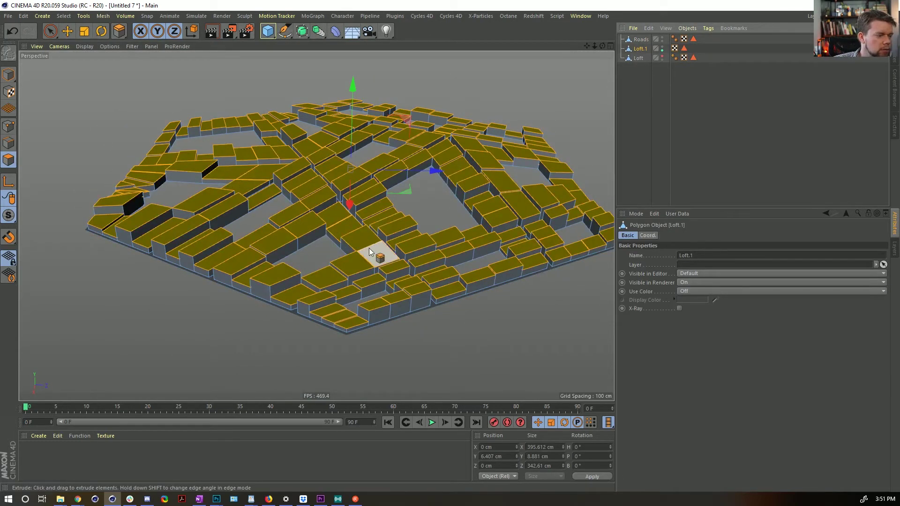
{"action": "key", "text": "u"}
{"action": "key", "text": "p"}
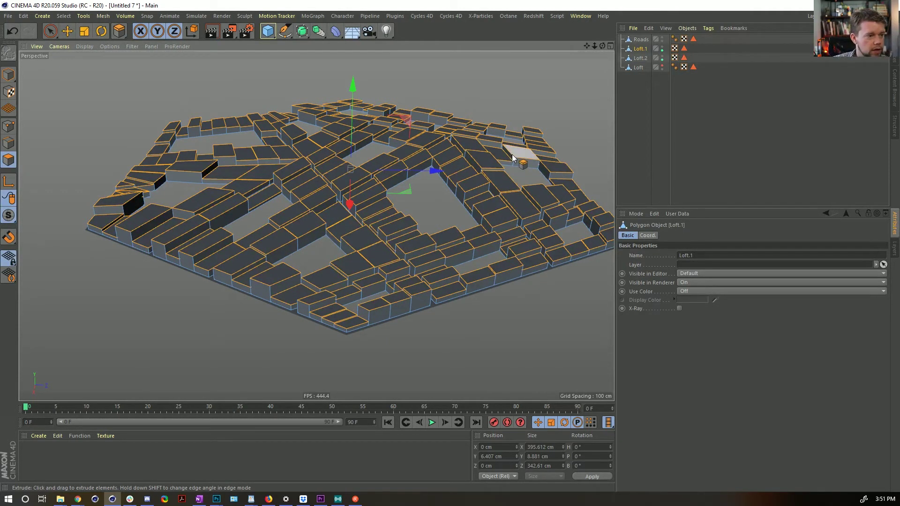
{"action": "key", "text": "space"}
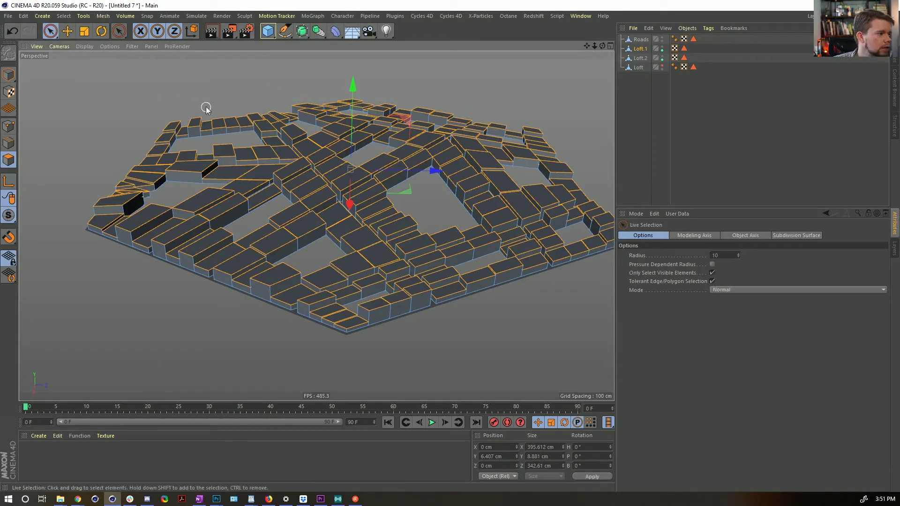
{"action": "mouse_move", "coordinate": [202, 98]}
{"action": "left_mouse_down", "text": "ctrl"}
{"action": "mouse_move", "coordinate": [125, 271]}
{"action": "mouse_move", "coordinate": [514, 245]}
{"action": "mouse_move", "coordinate": [484, 111]}
{"action": "mouse_move", "coordinate": [488, 118]}
{"action": "left_mouse_up", "text": "ctrl"}
Step: Inset the remaining rooftops 1.3 cm, try a 4.6 cm extrusion, and undo it
{"action": "key", "text": "i"}
{"action": "left_click_drag", "start_coordinate": [562, 120], "coordinate": [585, 119]}
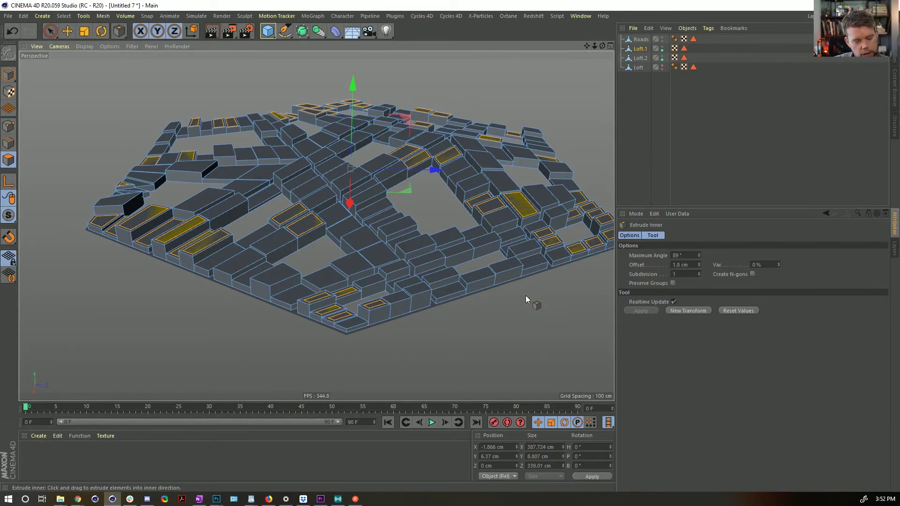
{"action": "key", "text": "d"}
{"action": "left_click_drag", "start_coordinate": [525, 298], "coordinate": [582, 298]}
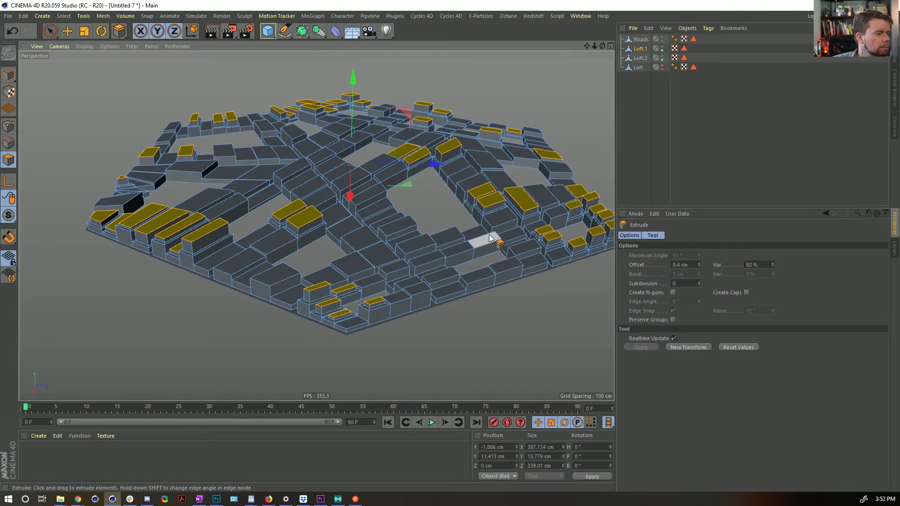
{"action": "key", "text": "ctrl+z"}
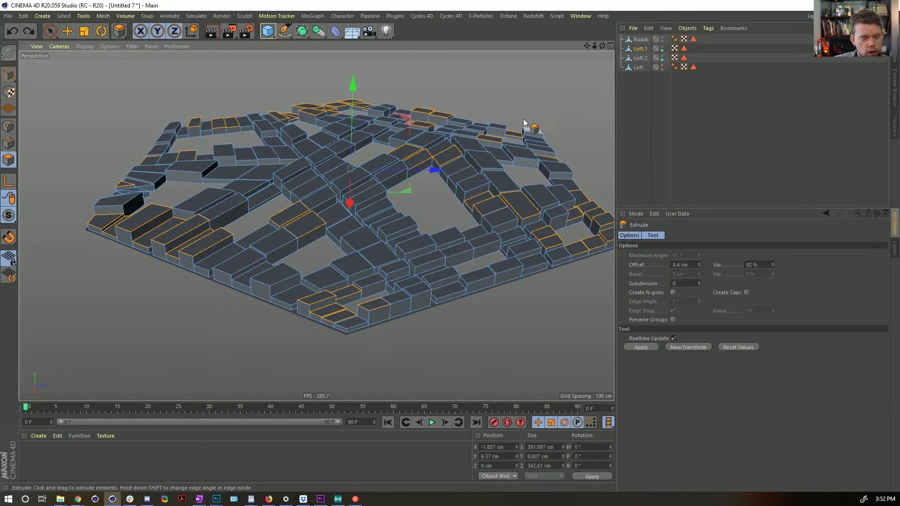
Step: Try insetting the rooftops and pushing them down, then undo both operations
{"action": "key", "text": "i"}
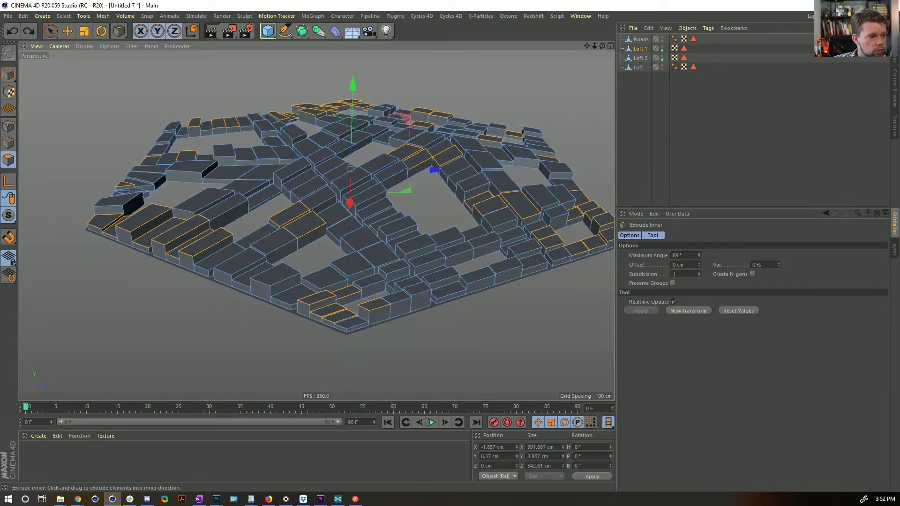
{"action": "left_click_drag", "start_coordinate": [558, 112], "coordinate": [563, 112]}
{"action": "scroll", "coordinate": [540, 205], "scroll_direction": "up", "scroll_amount": 10}
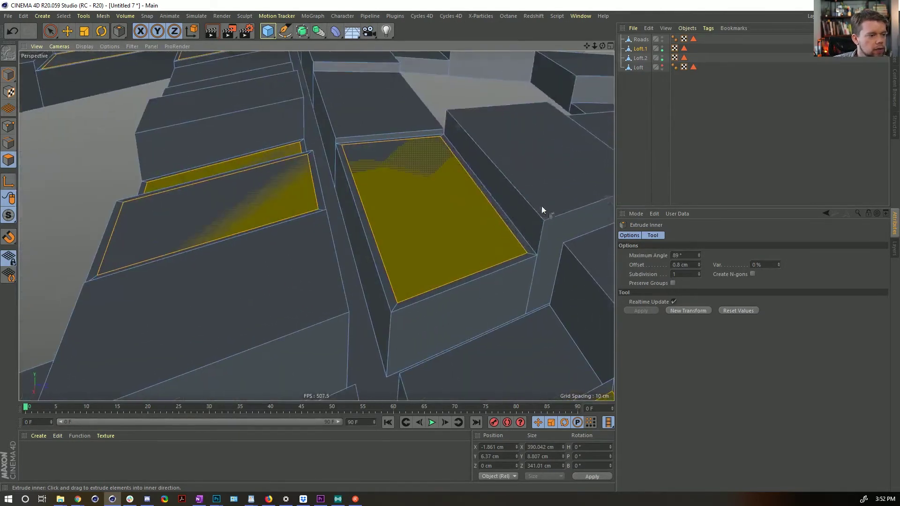
{"action": "key", "text": "d"}
{"action": "left_click_drag", "start_coordinate": [522, 199], "coordinate": [515, 198]}
{"action": "key", "text": "ctrl+z"}
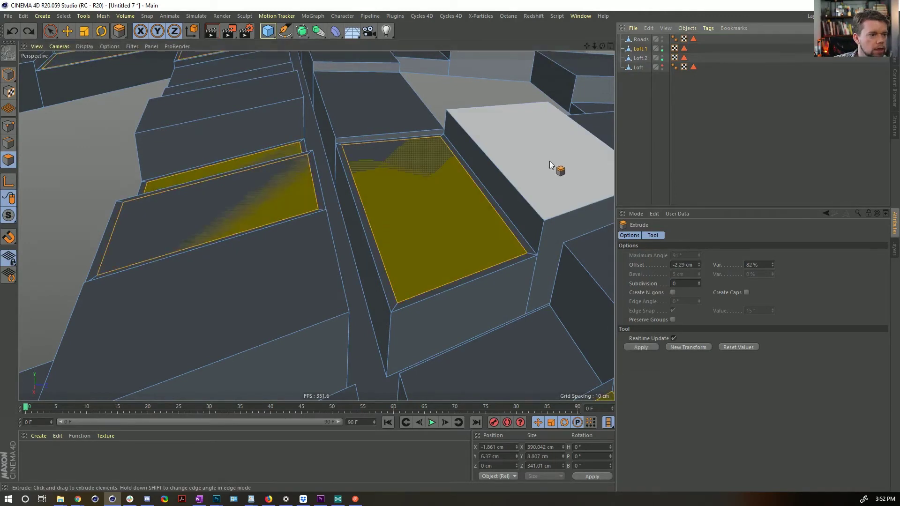
{"action": "key", "text": "ctrl+z"}
{"action": "key", "text": "ctrl+z"}
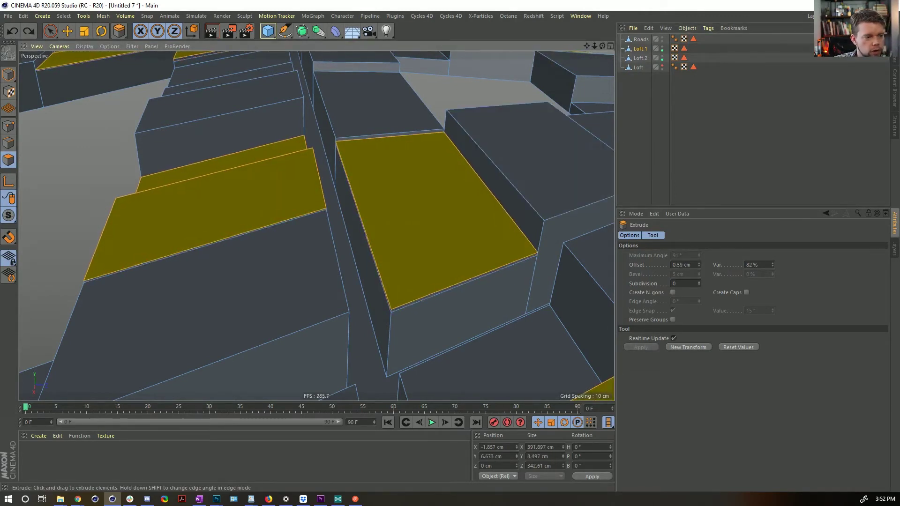
Step: Re-inset the selected rooftops 0.56 cm and sink them 0.58 cm with 82% variation
{"action": "key", "text": "i"}
{"action": "left_click_drag", "start_coordinate": [532, 172], "coordinate": [539, 176]}
{"action": "key", "text": "d"}
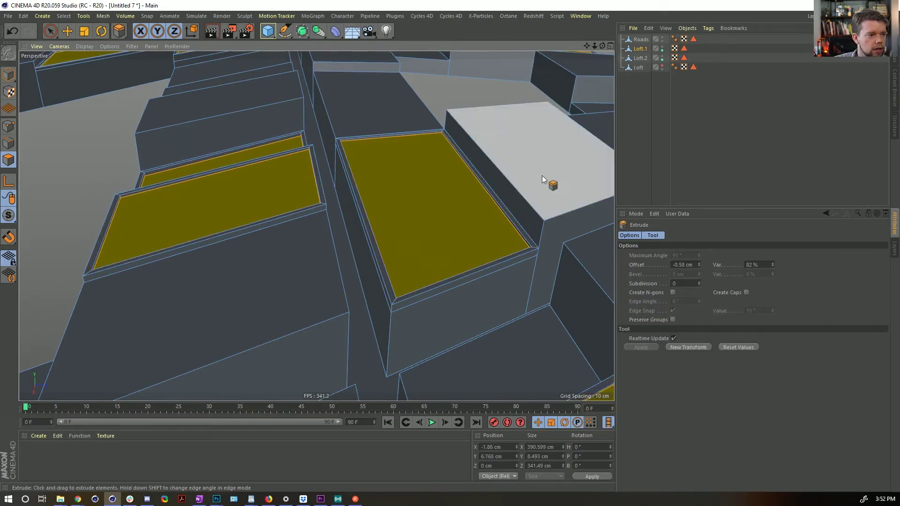
{"action": "left_click", "coordinate": [643, 145]}
{"action": "mouse_move", "coordinate": [510, 238]}
{"action": "left_mouse_down", "text": "alt"}
{"action": "mouse_move", "coordinate": [517, 217]}
{"action": "mouse_move", "coordinate": [511, 235]}
{"action": "left_mouse_up", "text": "alt"}
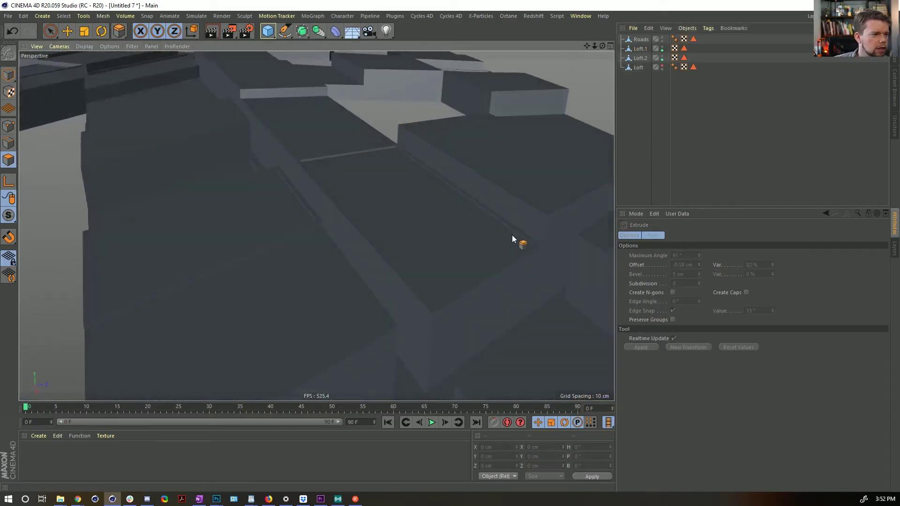
Step: Enable SSAO viewport shading, orbit around the city blocks, and select Loft.1
{"action": "left_click", "coordinate": [109, 46]}
{"action": "left_click", "coordinate": [144, 150]}
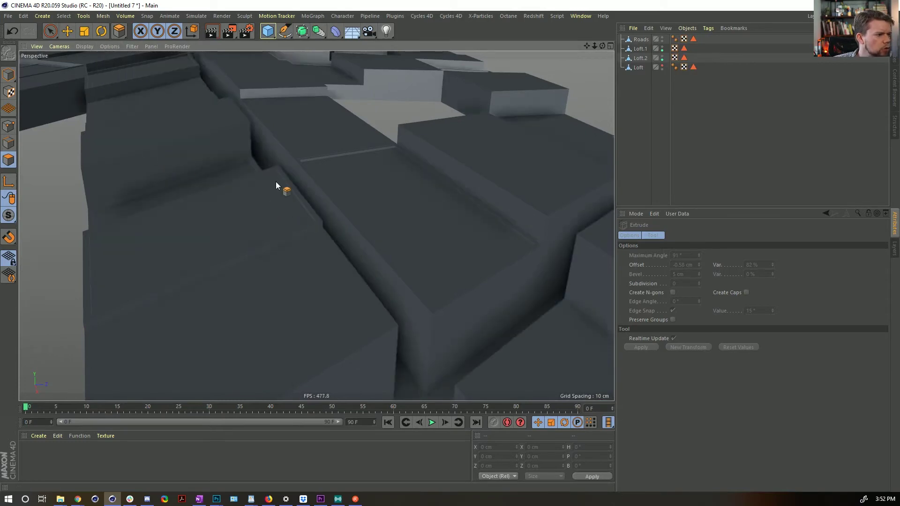
{"action": "left_click_drag", "start_coordinate": [276, 182], "coordinate": [291, 192], "text": "alt"}
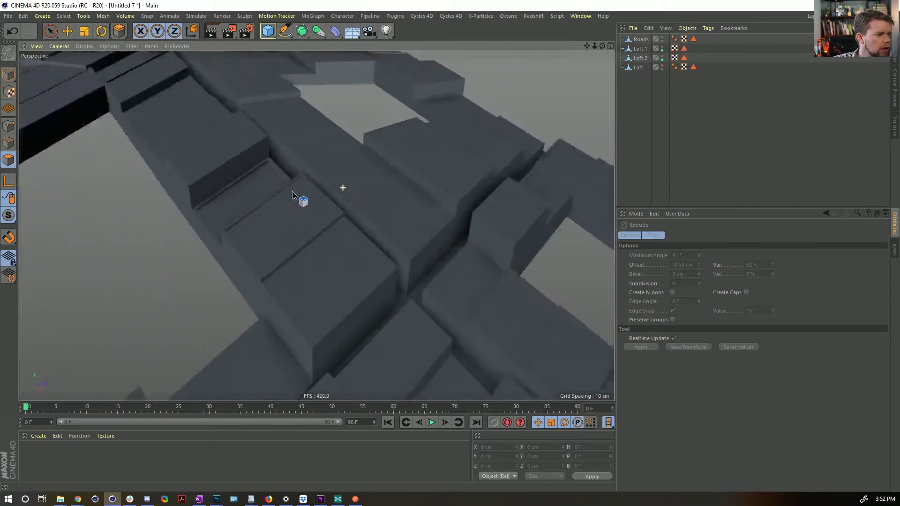
{"action": "right_click_drag", "start_coordinate": [292, 191], "coordinate": [237, 231], "text": "alt"}
{"action": "left_click_drag", "start_coordinate": [316, 225], "coordinate": [446, 224], "text": "alt"}
{"action": "left_click_drag", "start_coordinate": [404, 255], "coordinate": [374, 236], "text": "alt"}
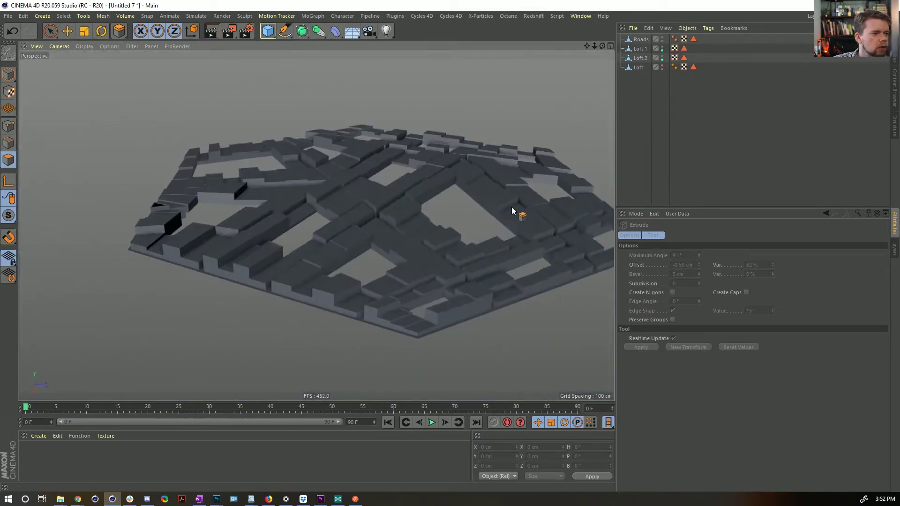
{"action": "left_click_drag", "start_coordinate": [295, 241], "coordinate": [243, 224], "text": "alt"}
{"action": "left_click", "coordinate": [640, 49]}
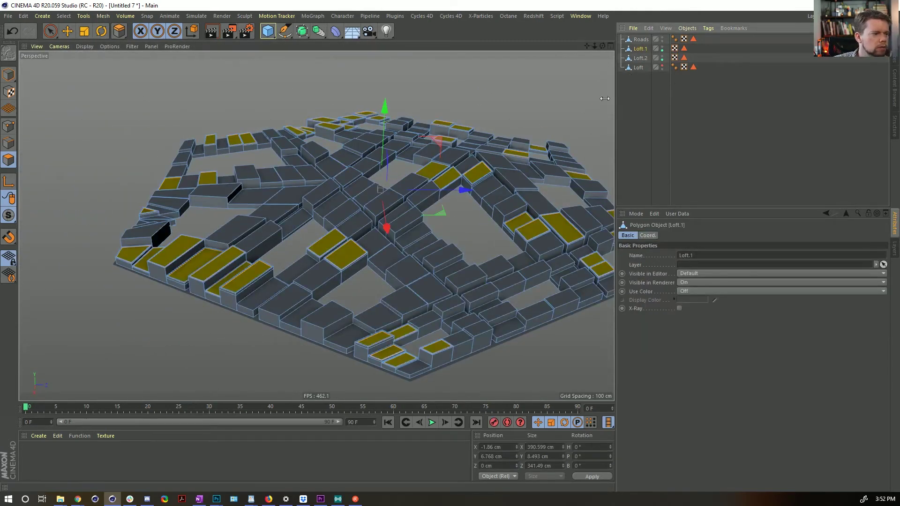
Step: Select Loft.2's rooftops around the road crossing and subdivide them
{"action": "key", "text": "space"}
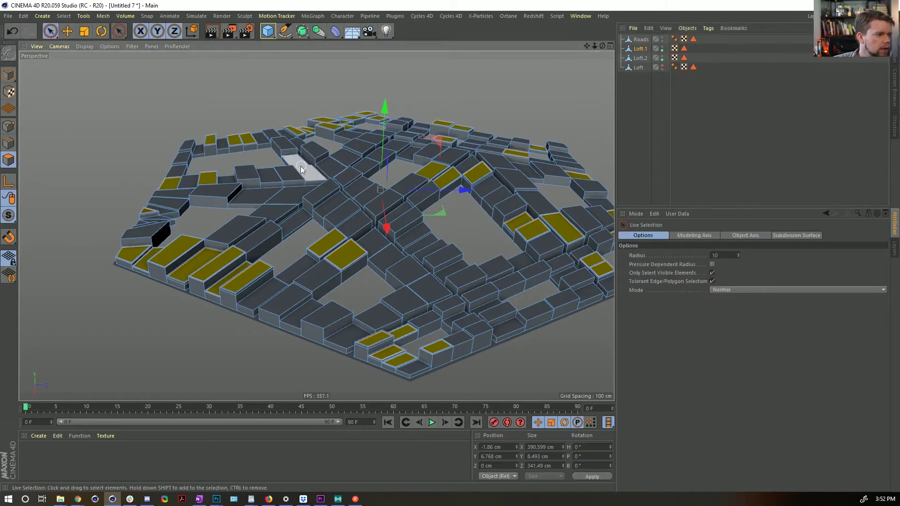
{"action": "mouse_move", "coordinate": [299, 166]}
{"action": "left_mouse_down"}
{"action": "mouse_move", "coordinate": [294, 183]}
{"action": "mouse_move", "coordinate": [358, 224]}
{"action": "left_mouse_up"}
{"action": "left_click", "coordinate": [640, 58]}
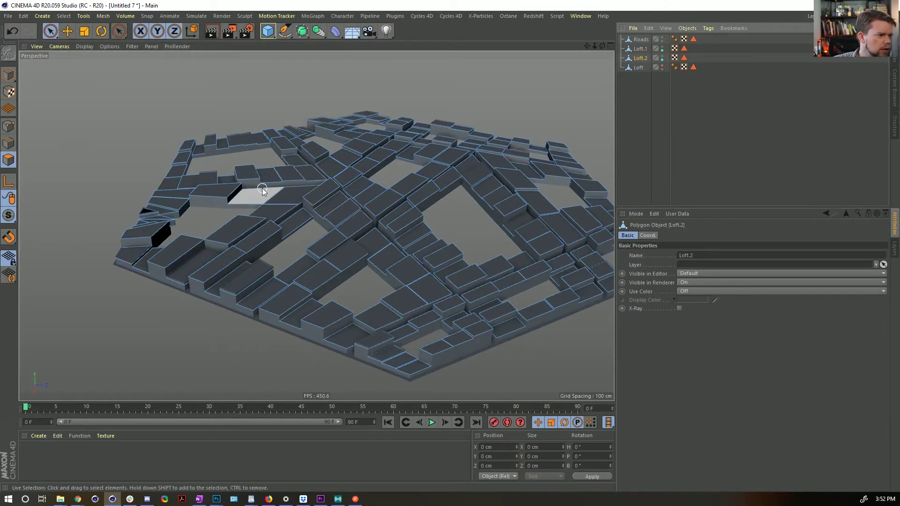
{"action": "left_click_drag", "start_coordinate": [288, 171], "coordinate": [392, 192]}
{"action": "scroll", "coordinate": [465, 267], "scroll_direction": "up", "scroll_amount": 5}
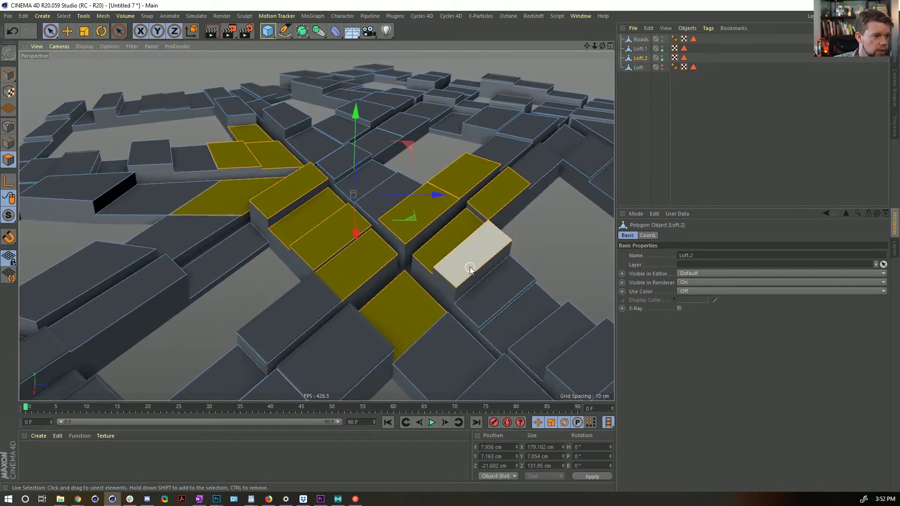
{"action": "left_click_drag", "start_coordinate": [494, 262], "coordinate": [458, 266], "text": "alt"}
{"action": "right_click", "coordinate": [457, 267]}
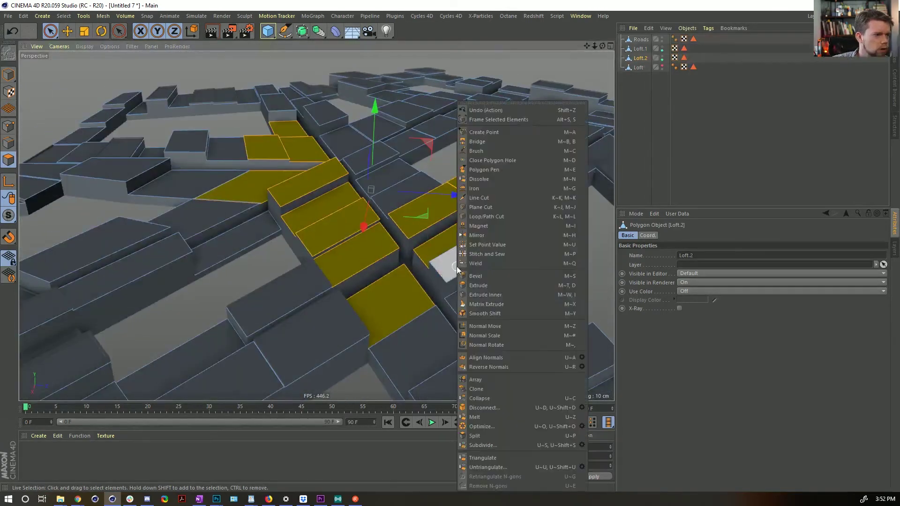
{"action": "left_click", "coordinate": [490, 446]}
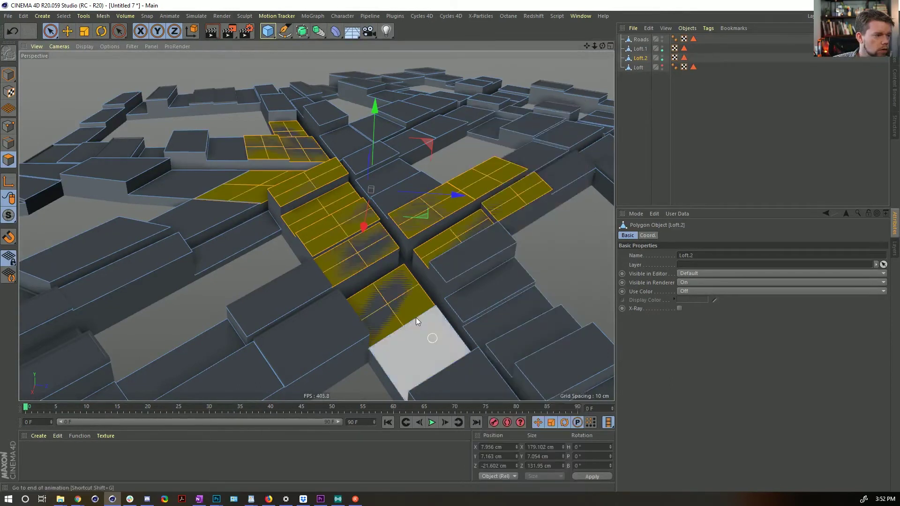
Step: Deselect some subdivided pieces and extrude the rest up 6.5 cm into taller blocks
{"action": "mouse_move", "coordinate": [341, 167]}
{"action": "left_mouse_down", "text": "ctrl"}
{"action": "mouse_move", "coordinate": [277, 144]}
{"action": "mouse_move", "coordinate": [427, 264]}
{"action": "mouse_move", "coordinate": [508, 235]}
{"action": "mouse_move", "coordinate": [492, 190]}
{"action": "mouse_move", "coordinate": [538, 263]}
{"action": "left_mouse_up", "text": "ctrl"}
{"action": "left_click_drag", "start_coordinate": [519, 329], "coordinate": [562, 329]}
{"action": "left_click", "coordinate": [637, 160]}
{"action": "right_click_drag", "start_coordinate": [536, 171], "coordinate": [478, 212], "text": "alt"}
{"action": "mouse_move", "coordinate": [479, 214]}
{"action": "left_mouse_down", "text": "alt"}
{"action": "mouse_move", "coordinate": [596, 237]}
{"action": "mouse_move", "coordinate": [612, 229]}
{"action": "mouse_move", "coordinate": [526, 245]}
{"action": "mouse_move", "coordinate": [538, 265]}
{"action": "mouse_move", "coordinate": [492, 225]}
{"action": "left_mouse_up", "text": "alt"}
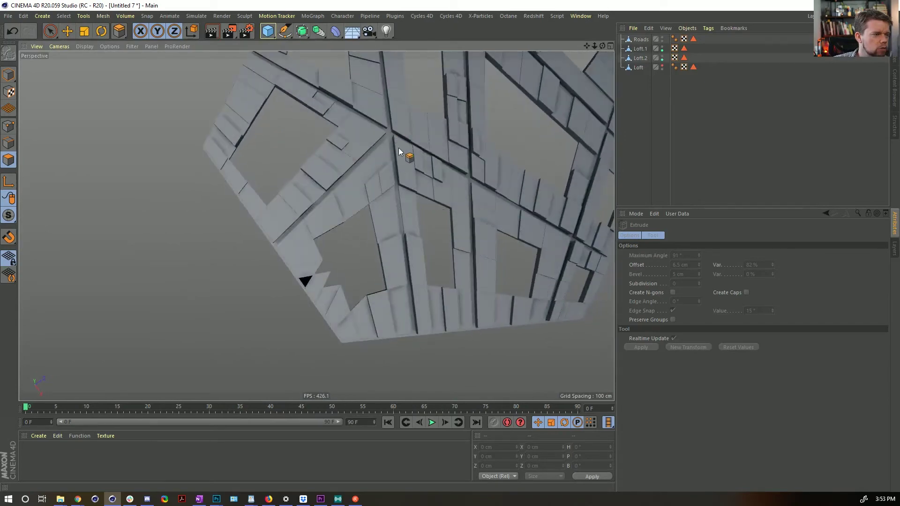
{"action": "left_click_drag", "start_coordinate": [402, 151], "coordinate": [345, 229], "text": "alt"}
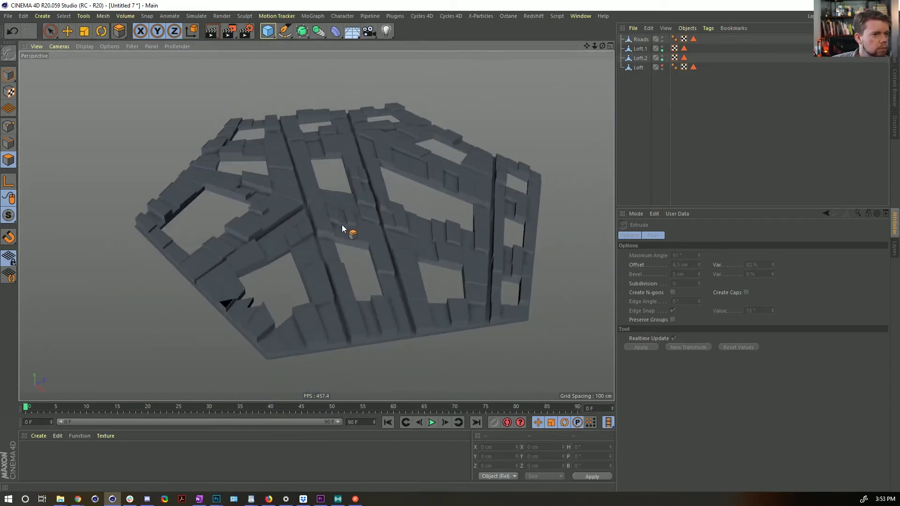
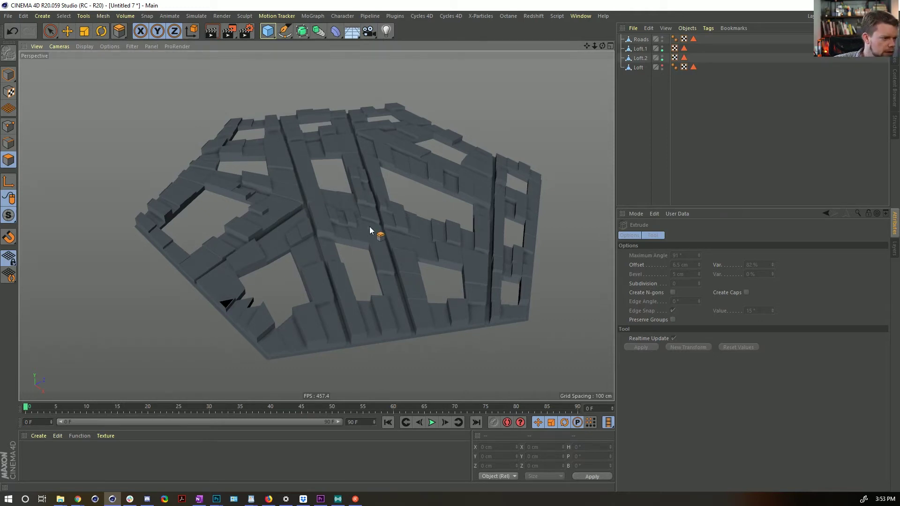
Step: Orbit around the extruded city blocks, then switch to the browser's Instagram post
{"action": "left_click_drag", "start_coordinate": [377, 176], "coordinate": [316, 204], "text": "alt"}
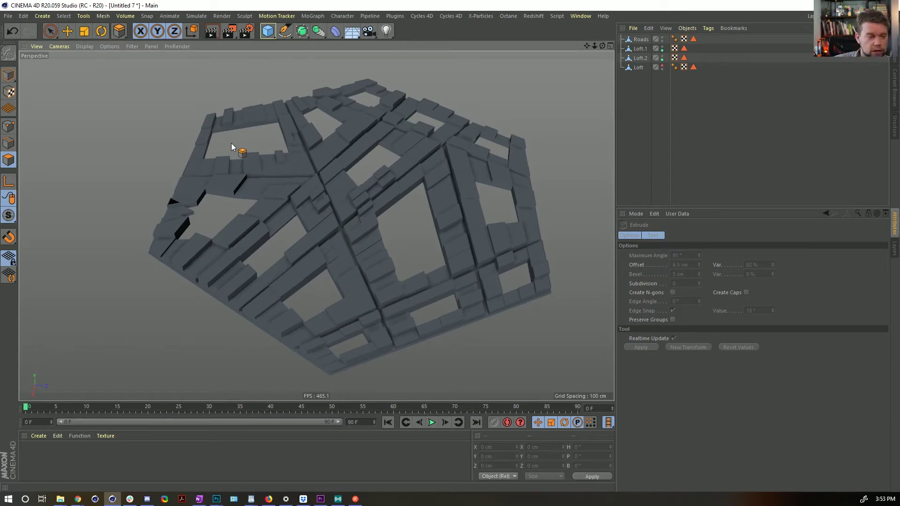
{"action": "left_click_drag", "start_coordinate": [354, 176], "coordinate": [297, 166], "text": "alt"}
{"action": "left_click_drag", "start_coordinate": [372, 176], "coordinate": [351, 198], "text": "alt"}
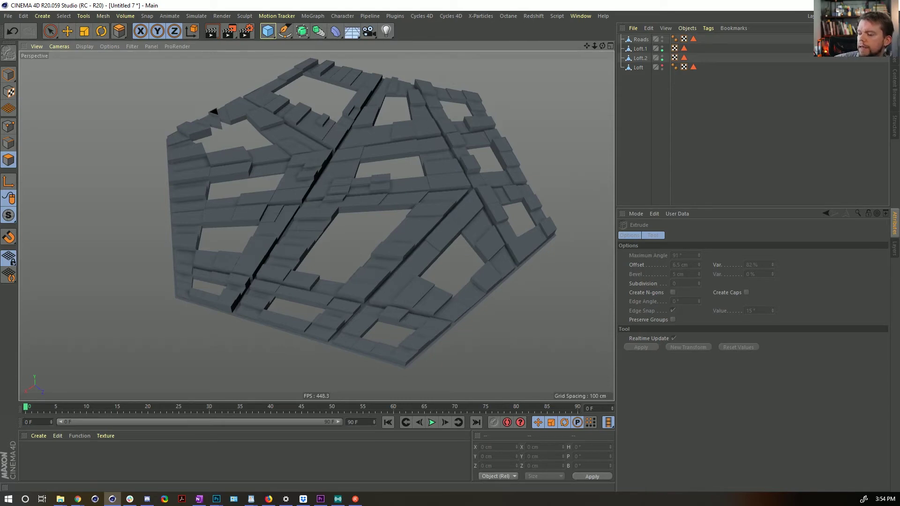
{"action": "key", "text": "alt+Tab"}
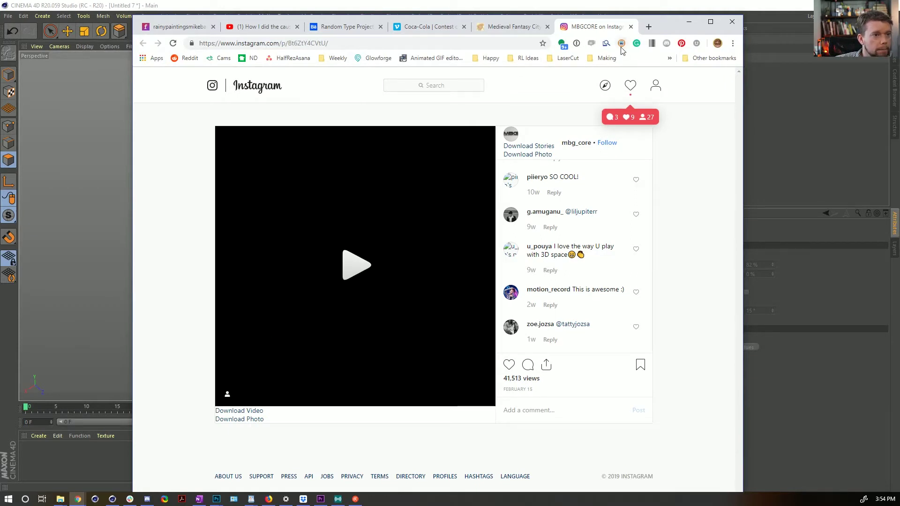
Step: Play the Instagram post's video, maximize and reload the browser, then close the post tab
{"action": "left_click", "coordinate": [361, 261]}
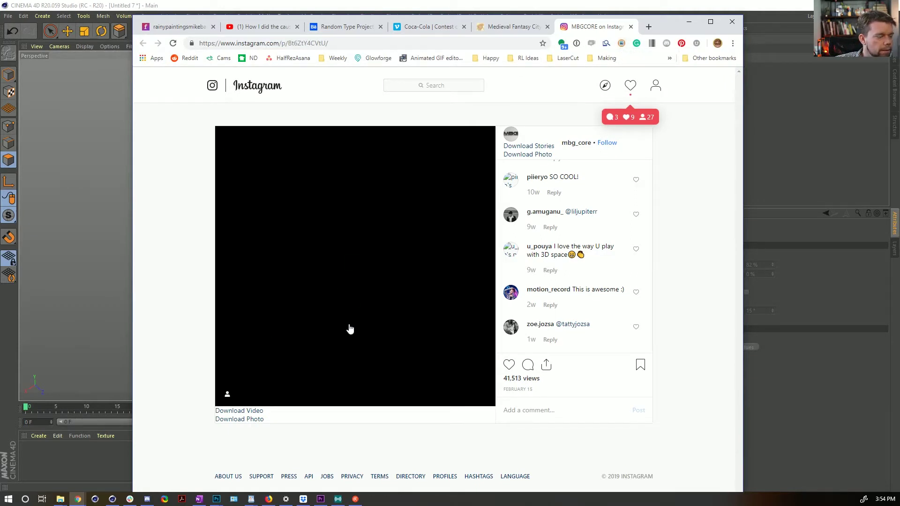
{"action": "double_click", "coordinate": [668, 27]}
{"action": "left_click", "coordinate": [40, 25]}
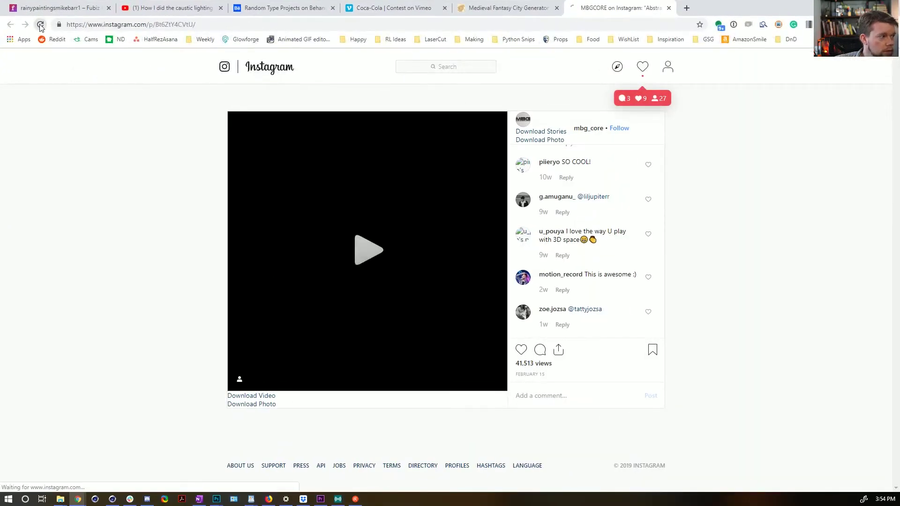
{"action": "left_click", "coordinate": [369, 252]}
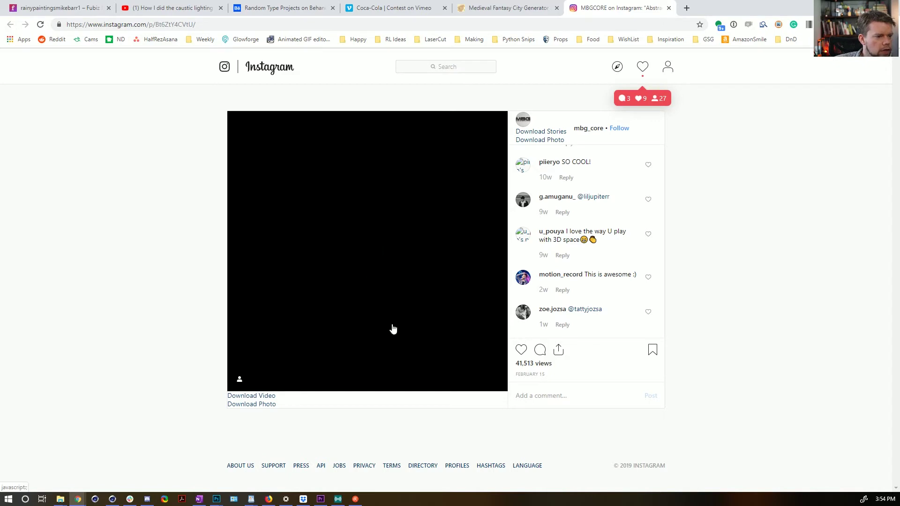
{"action": "left_click", "coordinate": [40, 25]}
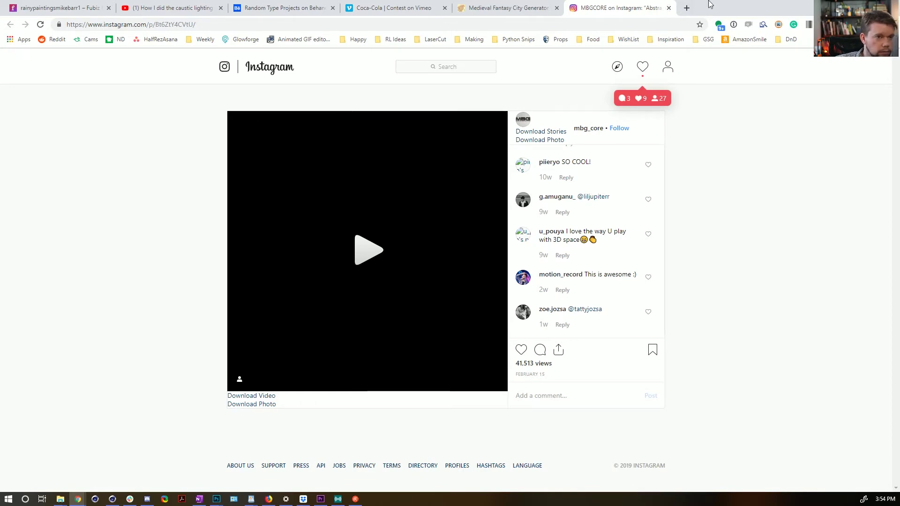
{"action": "left_click", "coordinate": [669, 8]}
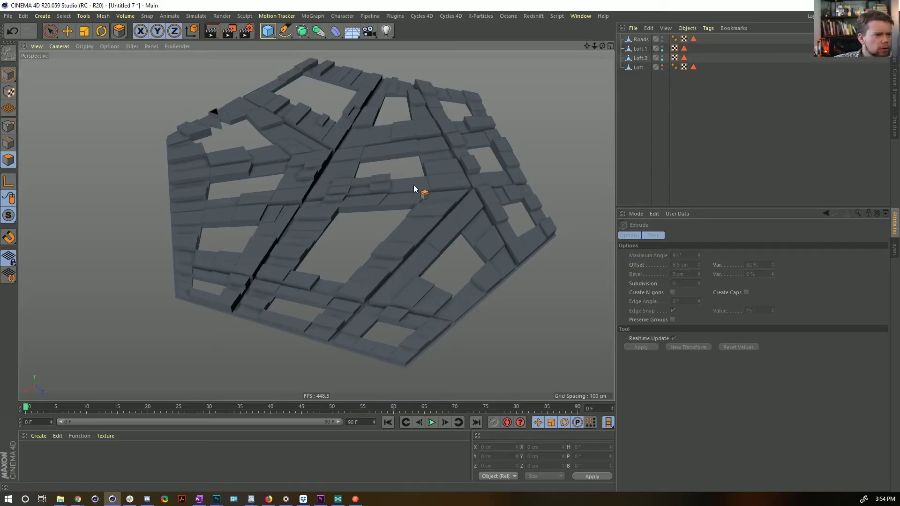
Step: Return to the Cinema 4D city scene and lower the viewing angle
{"action": "left_click_drag", "start_coordinate": [413, 185], "coordinate": [361, 177], "text": "alt"}
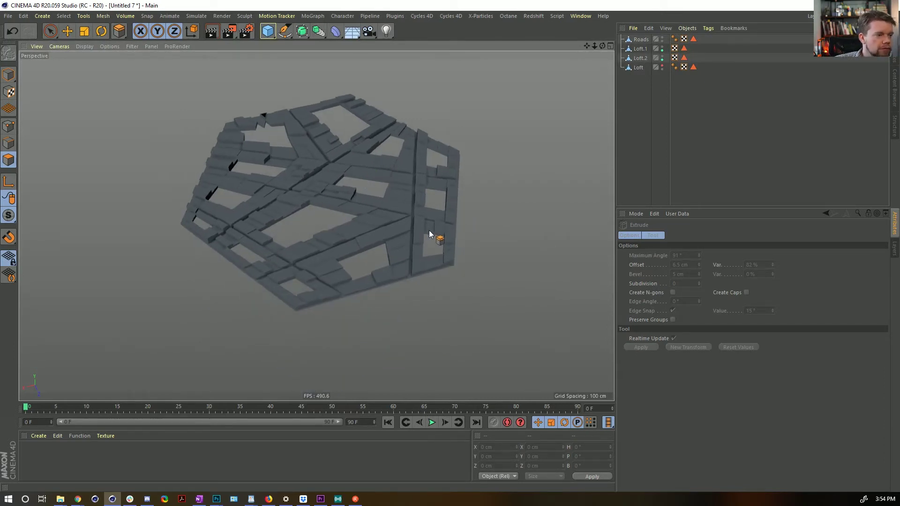
Step: Add a 6-sided, 200 cm n-Side spline laid flat on the XZ plane over the city
{"action": "left_click_drag", "start_coordinate": [416, 167], "coordinate": [306, 189], "text": "alt"}
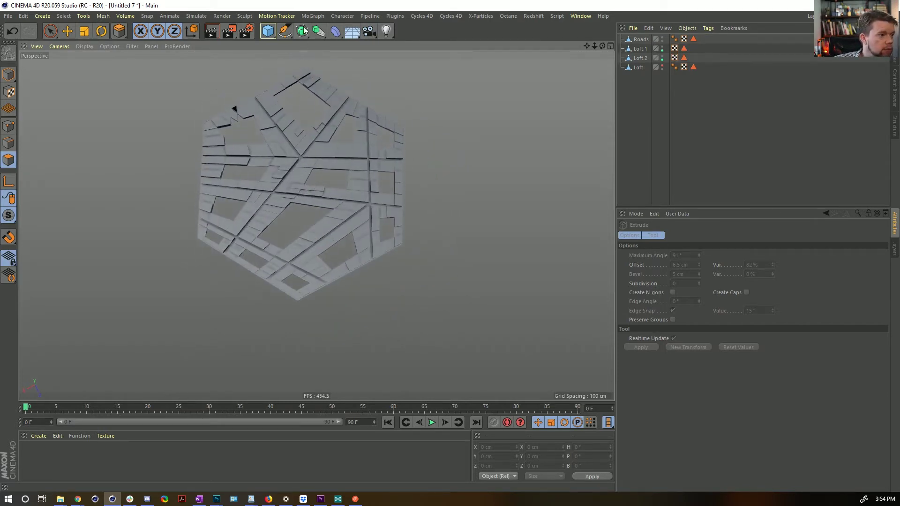
{"action": "left_click", "coordinate": [285, 31]}
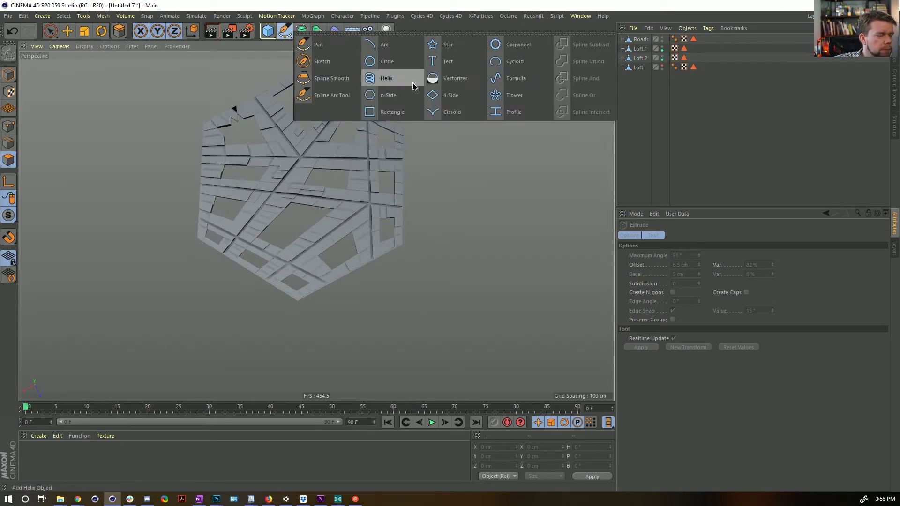
{"action": "left_click", "coordinate": [382, 96]}
{"action": "scroll", "coordinate": [690, 293], "scroll_direction": "down", "scroll_amount": 2}
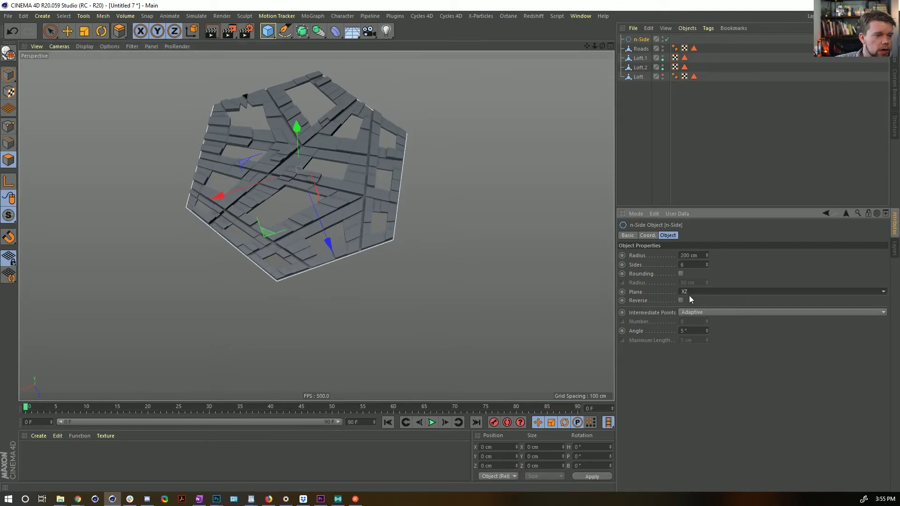
{"action": "left_click_drag", "start_coordinate": [409, 161], "coordinate": [403, 188], "text": "alt"}
{"action": "middle_click_drag", "start_coordinate": [403, 188], "coordinate": [410, 225], "text": "alt"}
{"action": "left_click_drag", "start_coordinate": [410, 228], "coordinate": [375, 198], "text": "alt"}
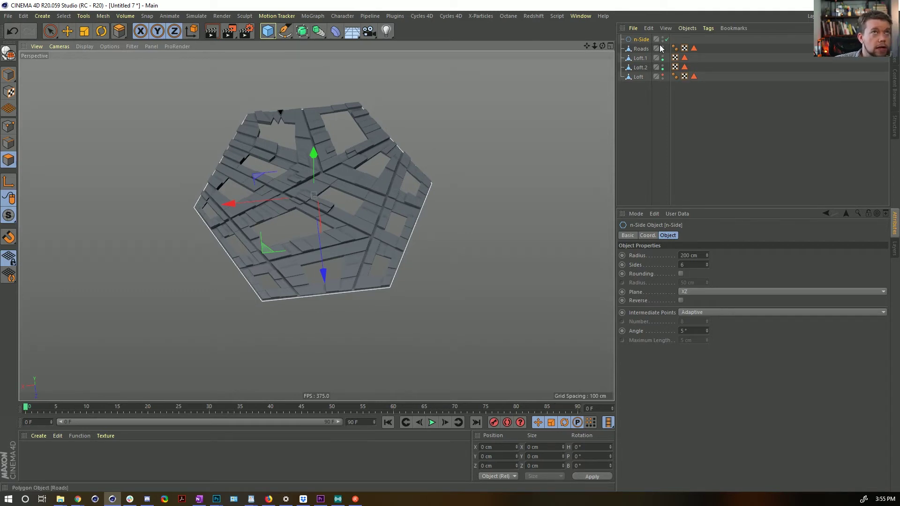
{"action": "left_click_drag", "start_coordinate": [336, 198], "coordinate": [345, 222], "text": "alt"}
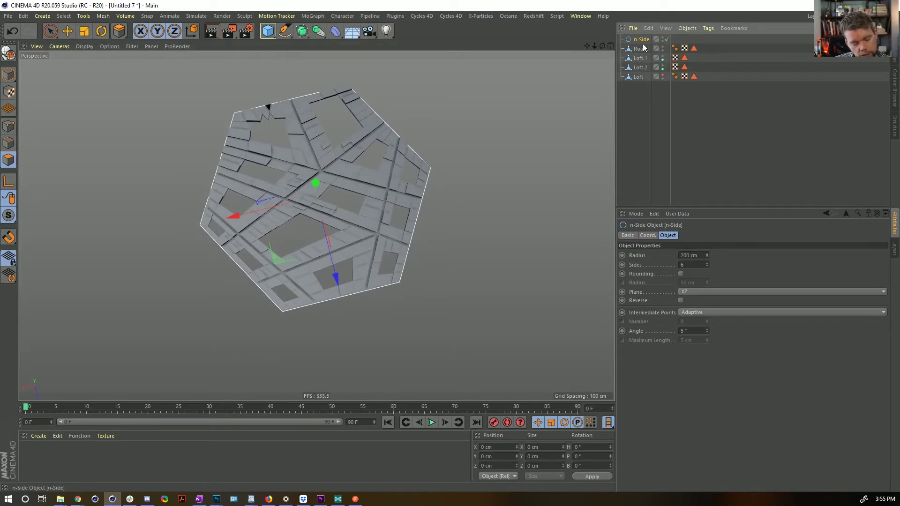
Step: Copy the hexagon spline into a new empty scene
{"action": "key", "text": "ctrl+c"}
{"action": "key", "text": "ctrl+n"}
{"action": "key", "text": "ctrl+v"}
Step: Add a Rectangle spline on the XZ plane, 20 cm wide and 20 cm high
{"action": "left_click_drag", "start_coordinate": [360, 198], "coordinate": [281, 127], "text": "alt"}
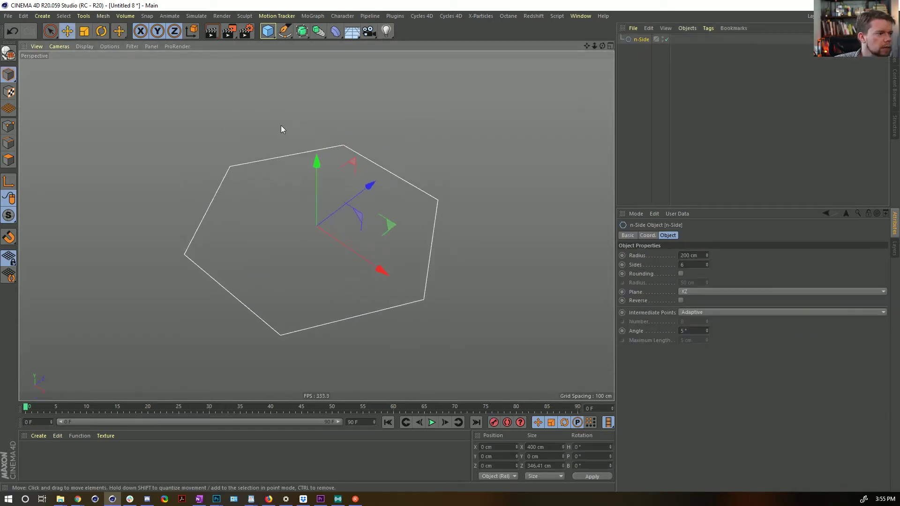
{"action": "left_click", "coordinate": [267, 31]}
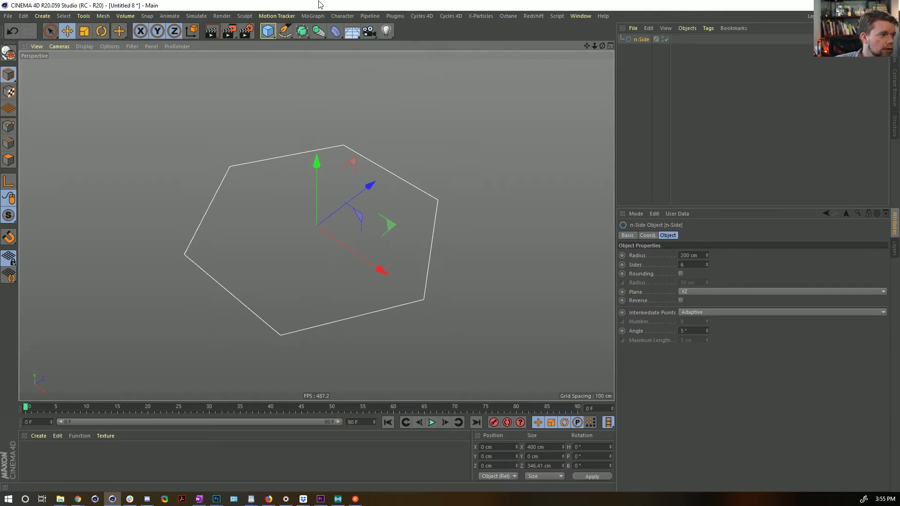
{"action": "left_click", "coordinate": [268, 31]}
{"action": "left_click", "coordinate": [286, 31]}
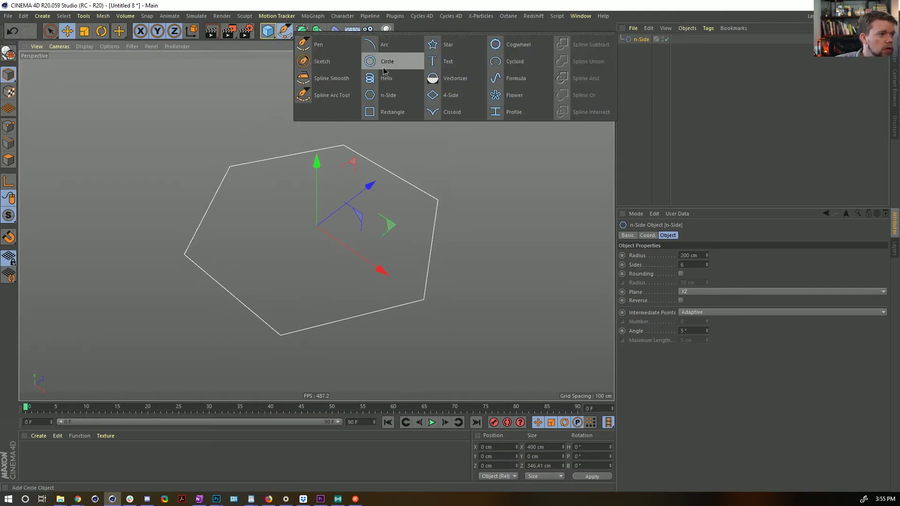
{"action": "left_click", "coordinate": [395, 116]}
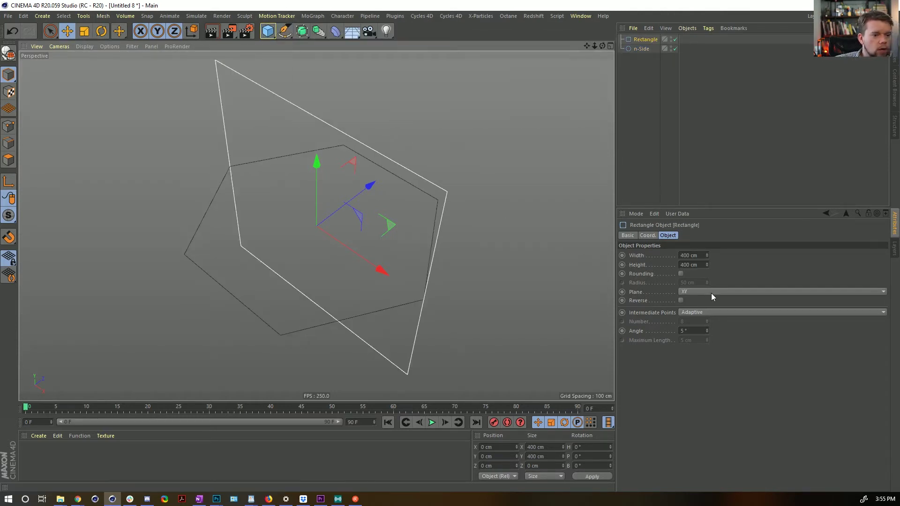
{"action": "scroll", "coordinate": [714, 294], "scroll_direction": "down", "scroll_amount": 2}
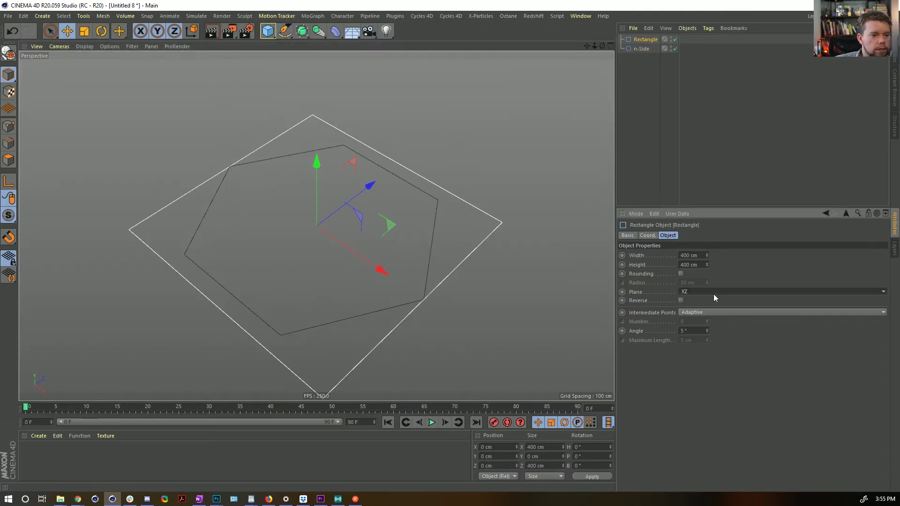
{"action": "left_click", "coordinate": [688, 255]}
{"action": "type", "text": "20"}
{"action": "key", "text": "Tab"}
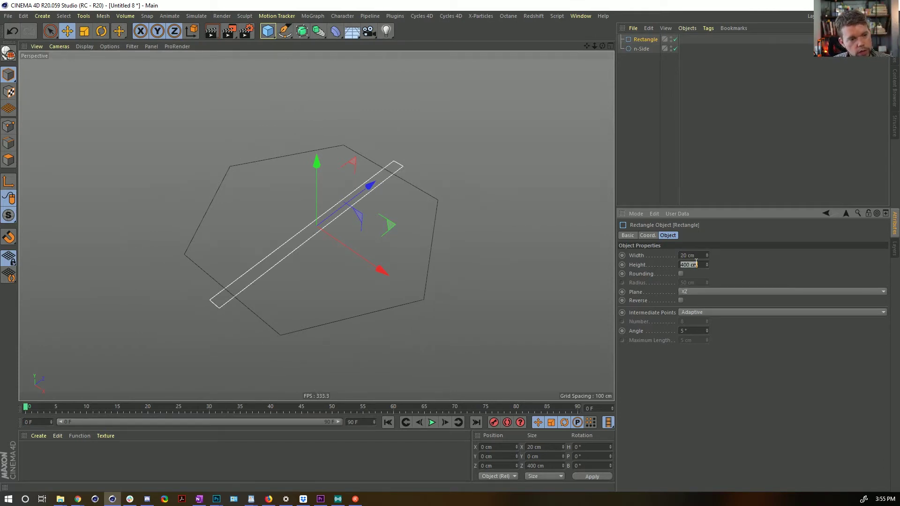
{"action": "type", "text": "20"}
{"action": "key", "text": "Return"}
Step: Put the rectangle in an Extrude with Movement 0 / 20 / 0 cm
{"action": "left_click", "coordinate": [302, 31]}
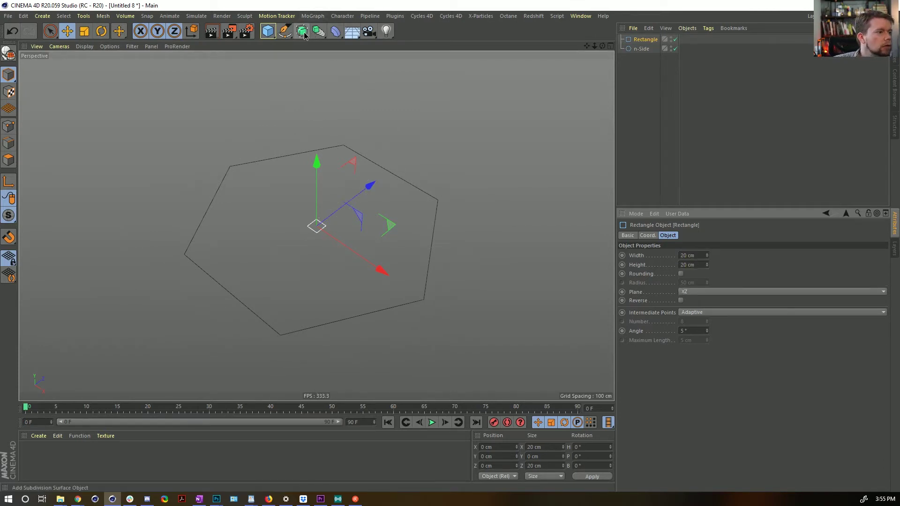
{"action": "left_click", "coordinate": [418, 47], "text": "alt"}
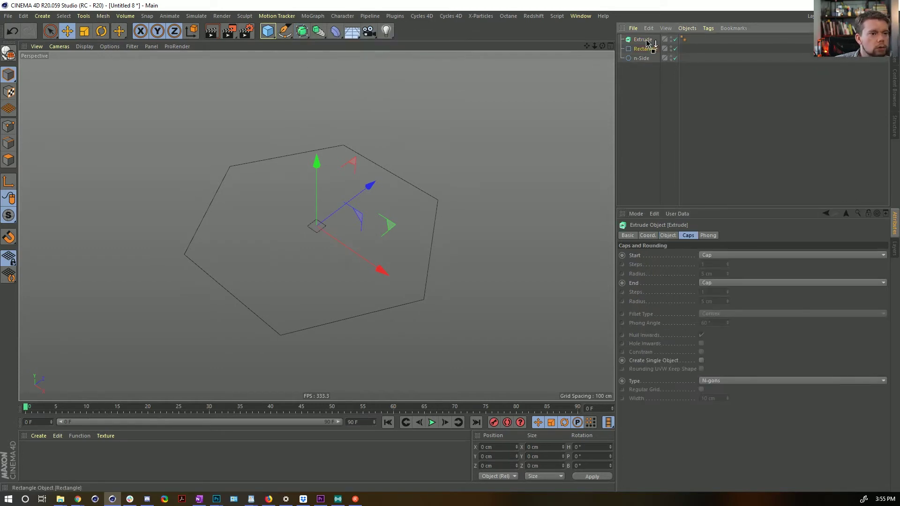
{"action": "left_click", "coordinate": [688, 235]}
{"action": "left_click", "coordinate": [667, 235]}
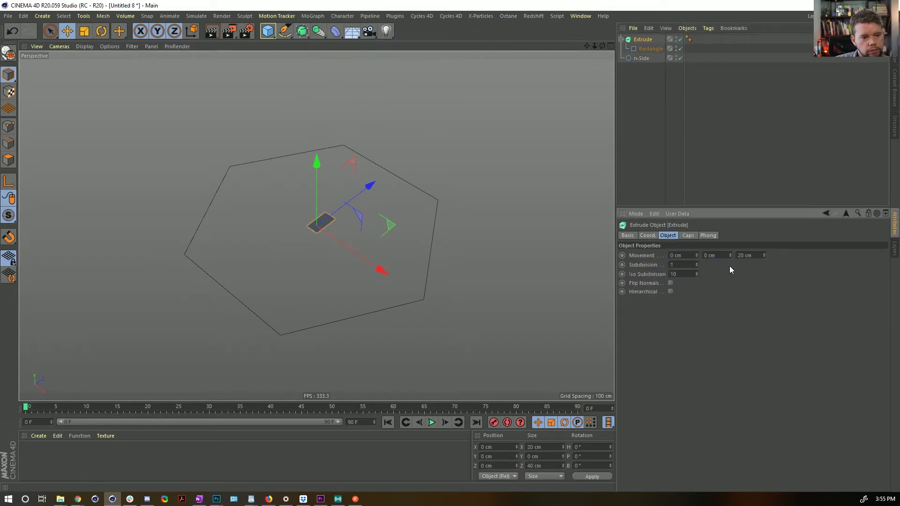
{"action": "double_click", "coordinate": [749, 255]}
{"action": "type", "text": "0"}
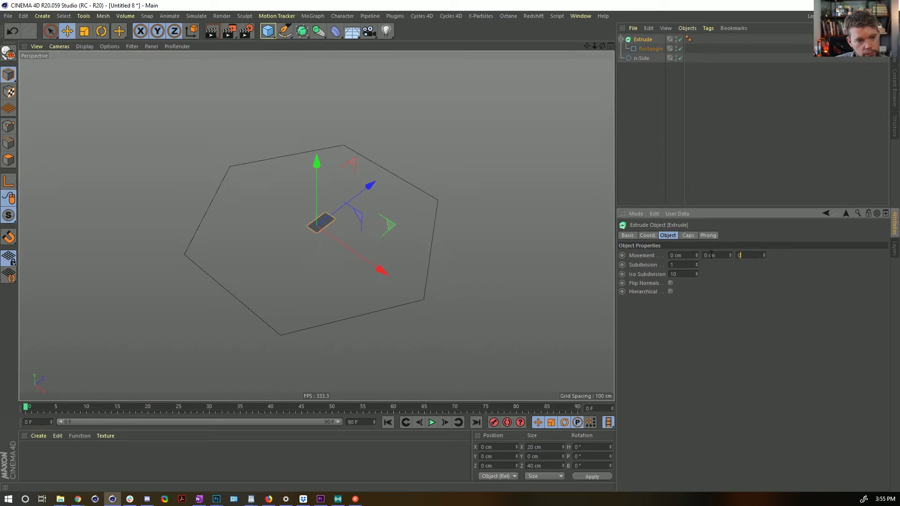
{"action": "double_click", "coordinate": [711, 255]}
{"action": "type", "text": "50"}
{"action": "key", "text": "Return"}
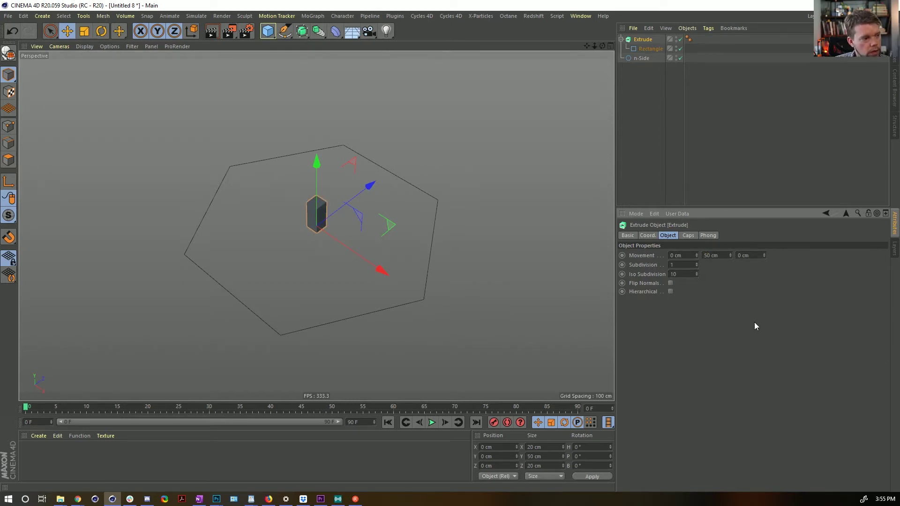
{"action": "double_click", "coordinate": [723, 255]}
{"action": "type", "text": "20"}
{"action": "key", "text": "Return"}
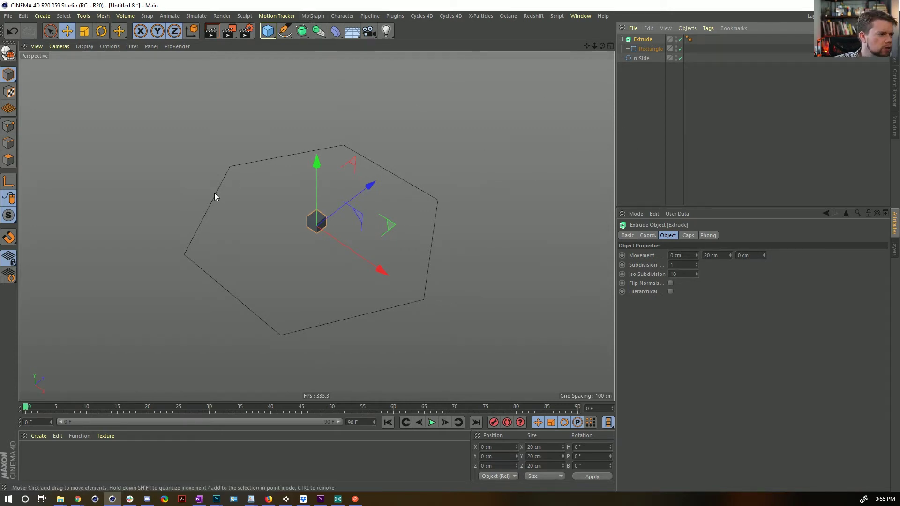
{"action": "left_click_drag", "start_coordinate": [364, 195], "coordinate": [358, 213], "text": "alt"}
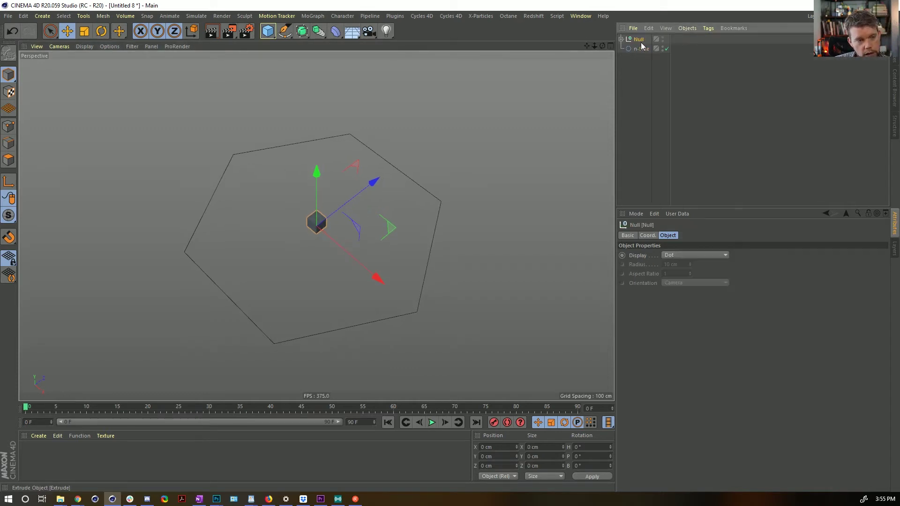
Step: Group the block under a Null inside a Cloner set to Object mode on the n-Side spline
{"action": "key", "text": "alt+g"}
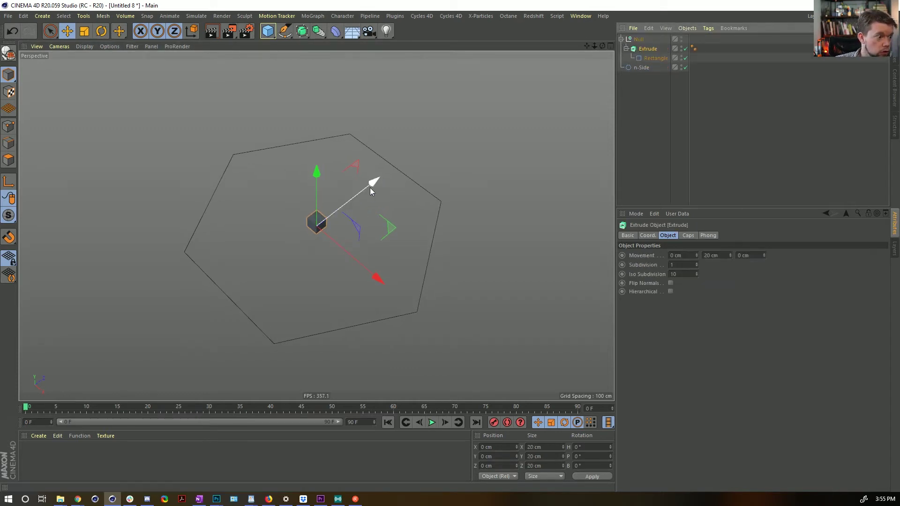
{"action": "left_click_drag", "start_coordinate": [368, 181], "coordinate": [361, 191]}
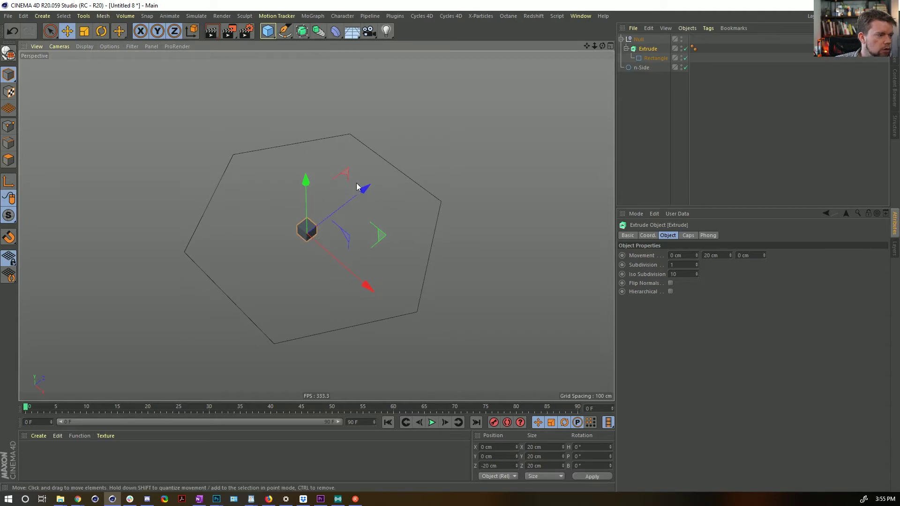
{"action": "left_click", "coordinate": [313, 16]}
{"action": "left_click", "coordinate": [375, 119]}
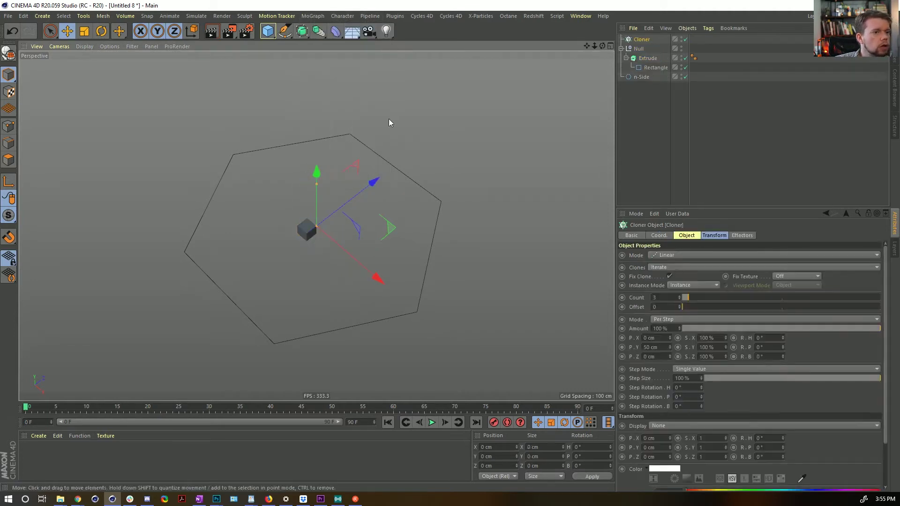
{"action": "left_click_drag", "start_coordinate": [643, 49], "coordinate": [645, 42]}
{"action": "left_click", "coordinate": [645, 40]}
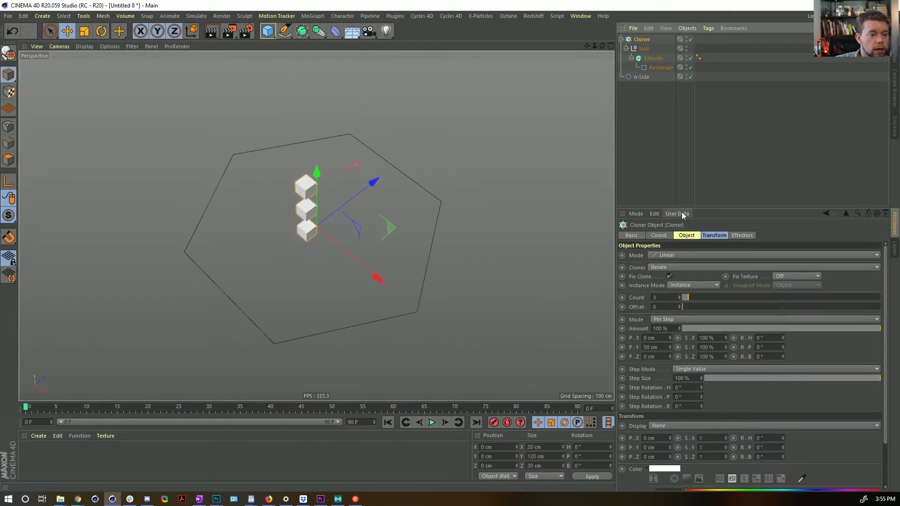
{"action": "left_click", "coordinate": [668, 256]}
{"action": "left_click", "coordinate": [673, 266]}
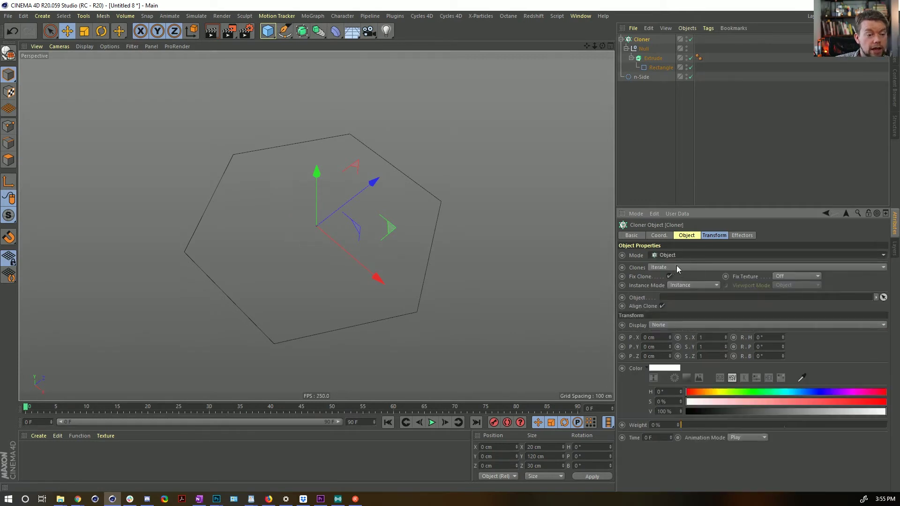
{"action": "left_click_drag", "start_coordinate": [641, 77], "coordinate": [691, 297]}
{"action": "mouse_move", "coordinate": [417, 237]}
{"action": "left_mouse_down", "text": "alt"}
{"action": "mouse_move", "coordinate": [389, 153]}
{"action": "mouse_move", "coordinate": [412, 235]}
{"action": "mouse_move", "coordinate": [400, 167]}
{"action": "mouse_move", "coordinate": [415, 220]}
{"action": "left_mouse_up", "text": "alt"}
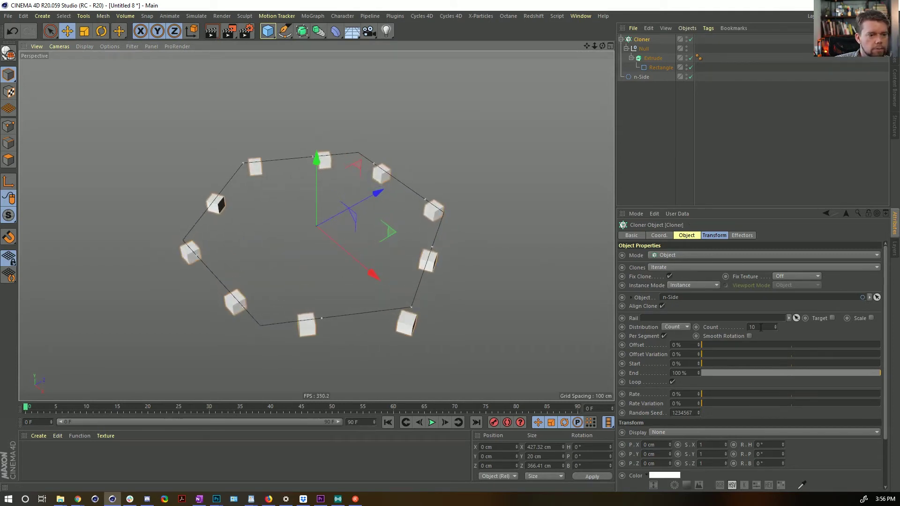
Step: Move the Extrude to X -20 cm, clearing its Z offset
{"action": "left_click", "coordinate": [653, 58]}
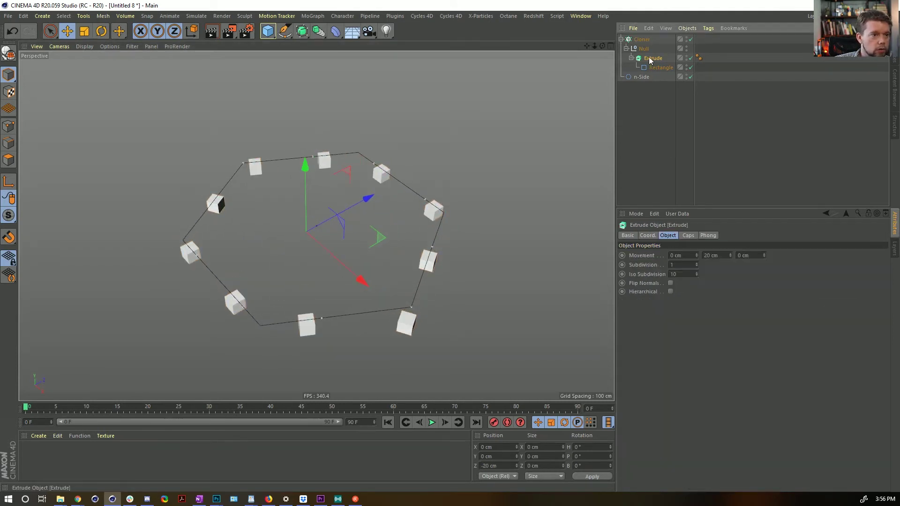
{"action": "double_click", "coordinate": [497, 466]}
{"action": "key", "text": "ctrl+c"}
{"action": "key", "text": "BackSpace"}
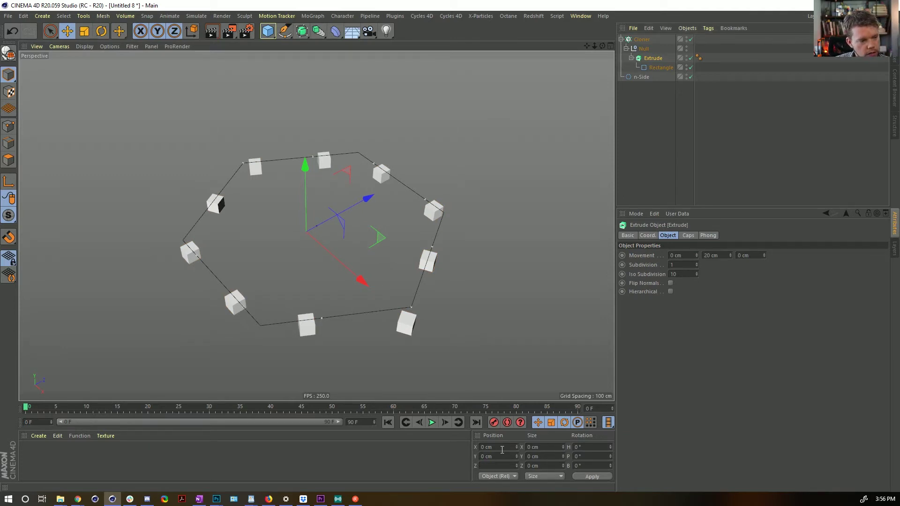
{"action": "double_click", "coordinate": [502, 449]}
{"action": "key", "text": "ctrl+v"}
{"action": "left_click", "coordinate": [585, 476]}
{"action": "mouse_move", "coordinate": [419, 289]}
{"action": "left_mouse_down", "text": "alt"}
{"action": "mouse_move", "coordinate": [428, 256]}
{"action": "mouse_move", "coordinate": [474, 230]}
{"action": "left_mouse_up", "text": "alt"}
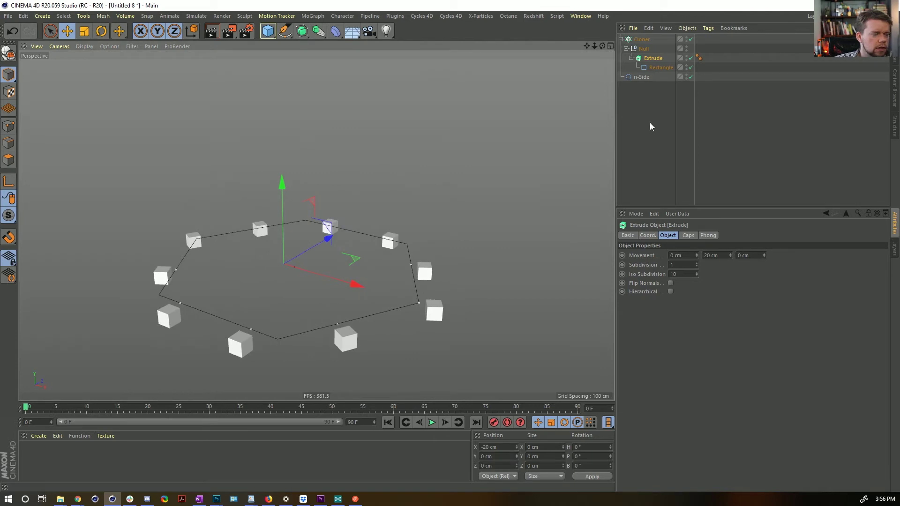
Step: Tick Reverse on the hexagon spline and play the animation to check the clones
{"action": "left_click", "coordinate": [641, 40]}
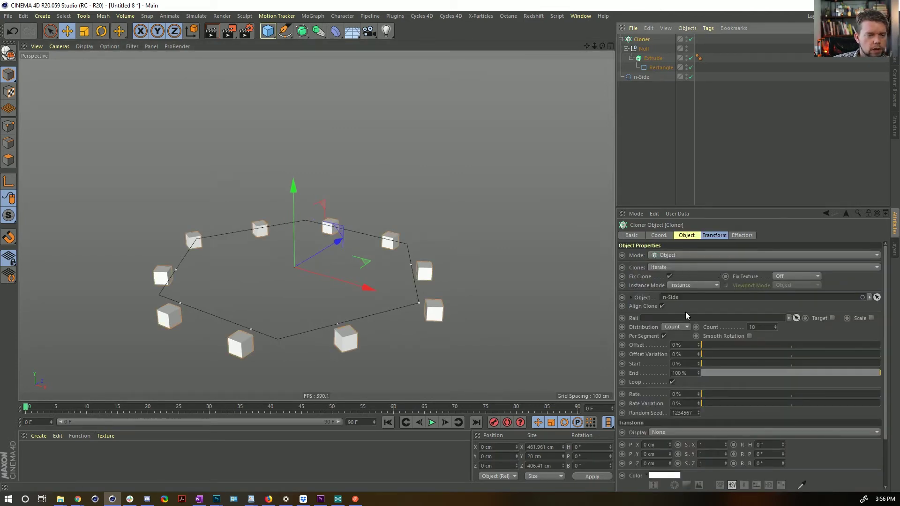
{"action": "left_click_drag", "start_coordinate": [364, 264], "coordinate": [445, 244], "text": "alt"}
{"action": "left_click", "coordinate": [640, 77]}
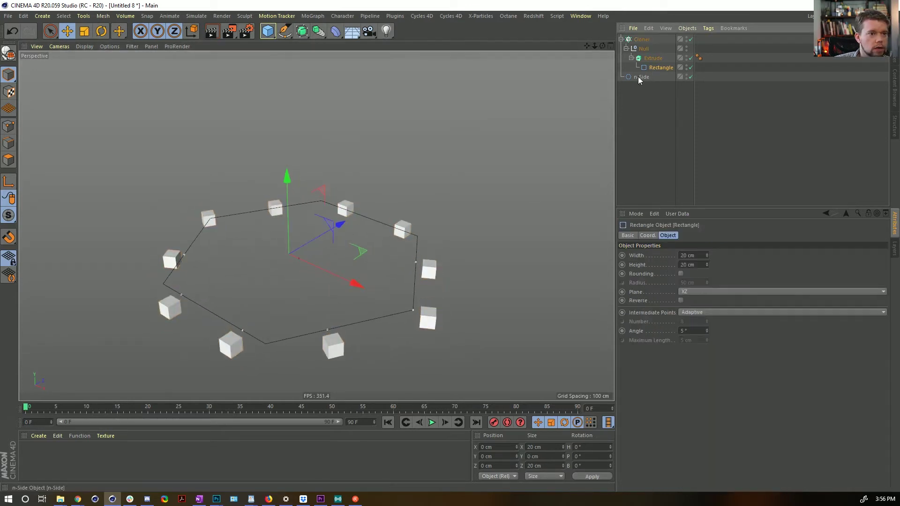
{"action": "left_click", "coordinate": [681, 300]}
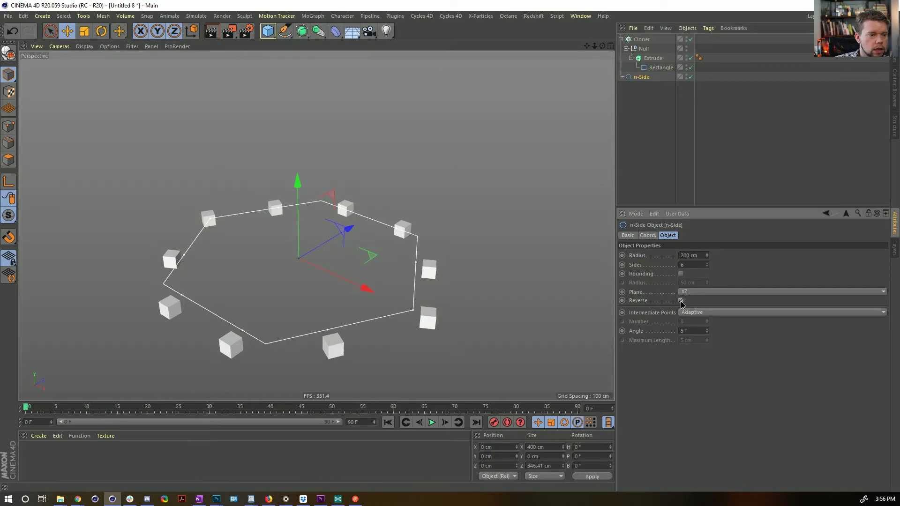
{"action": "left_click", "coordinate": [681, 301]}
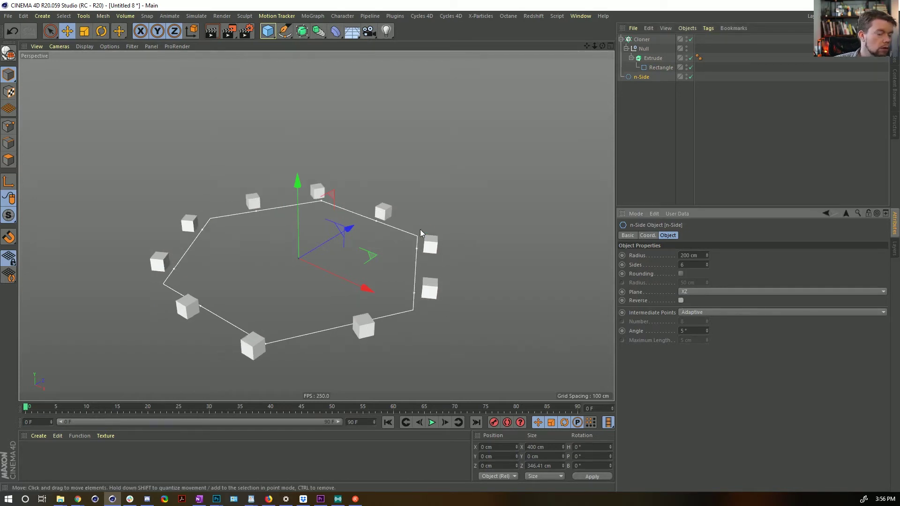
{"action": "left_click_drag", "start_coordinate": [420, 229], "coordinate": [436, 272], "text": "alt"}
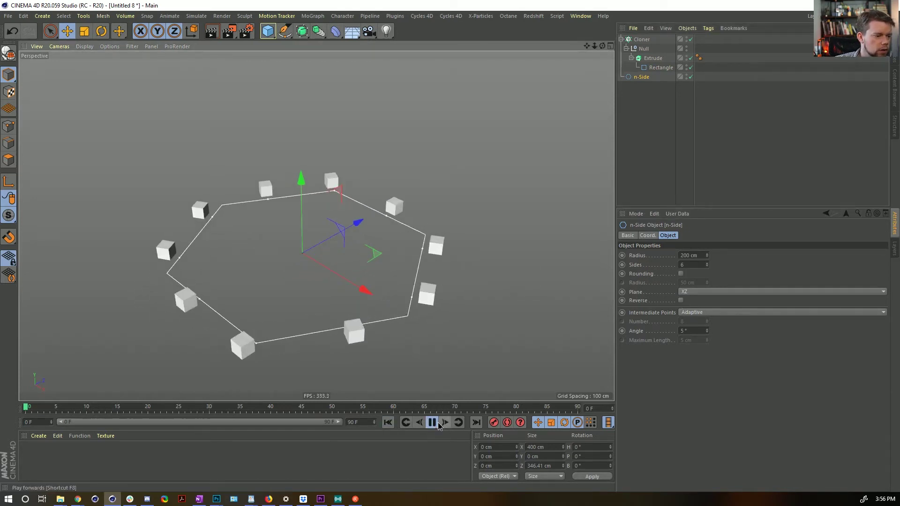
{"action": "left_click", "coordinate": [431, 423]}
{"action": "left_click", "coordinate": [433, 424]}
{"action": "left_click", "coordinate": [681, 301]}
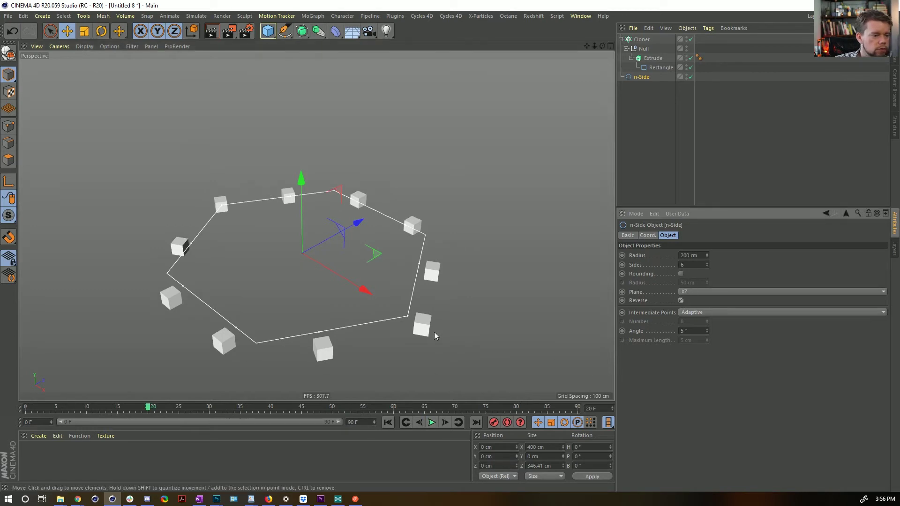
{"action": "left_click", "coordinate": [432, 422]}
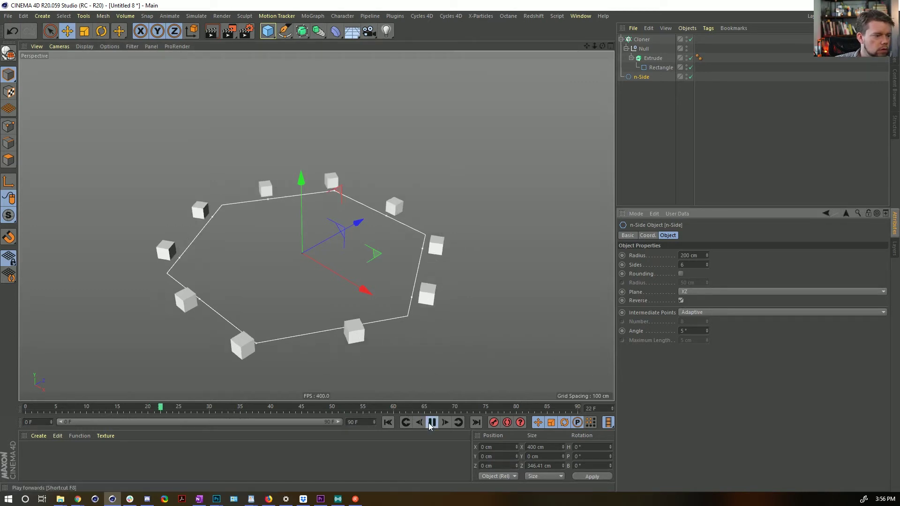
{"action": "left_click", "coordinate": [388, 423]}
Step: Raise the Cloner's count to 55 clones per hexagon side
{"action": "left_click_drag", "start_coordinate": [396, 294], "coordinate": [356, 328], "text": "alt"}
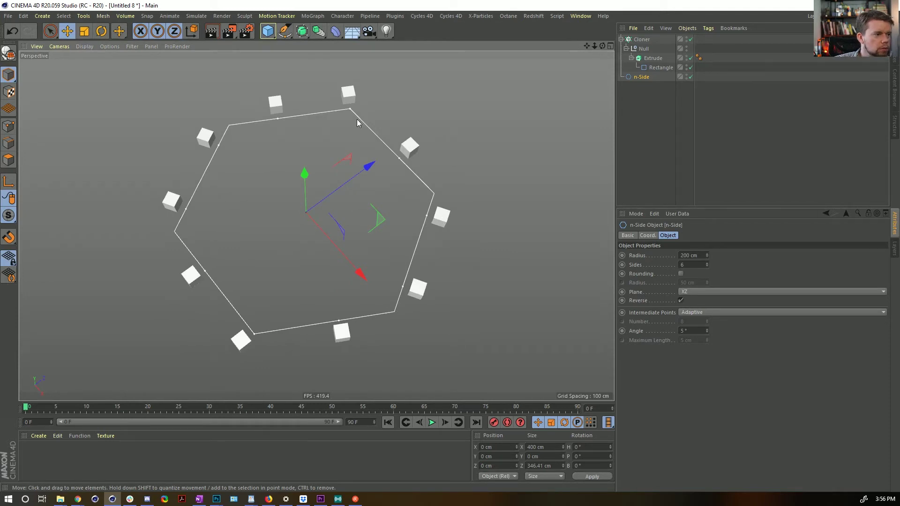
{"action": "left_click_drag", "start_coordinate": [357, 123], "coordinate": [267, 89], "text": "alt"}
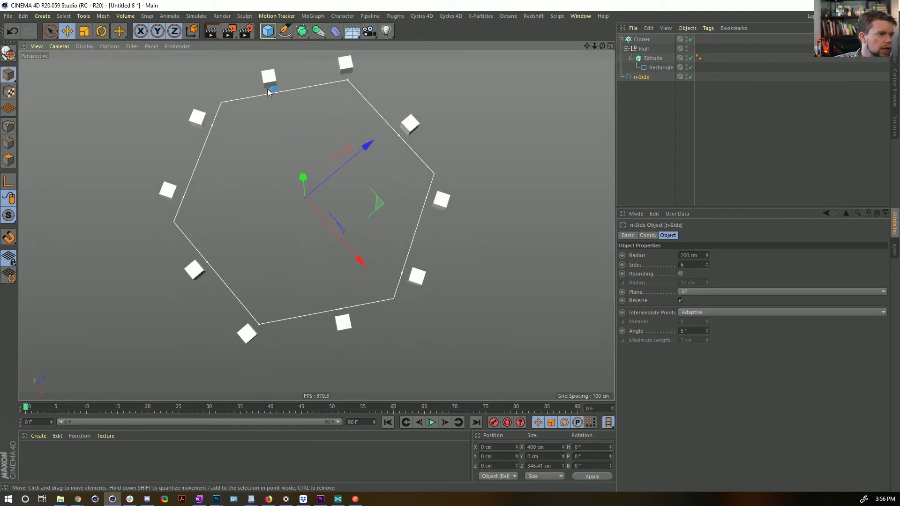
{"action": "left_click", "coordinate": [643, 39]}
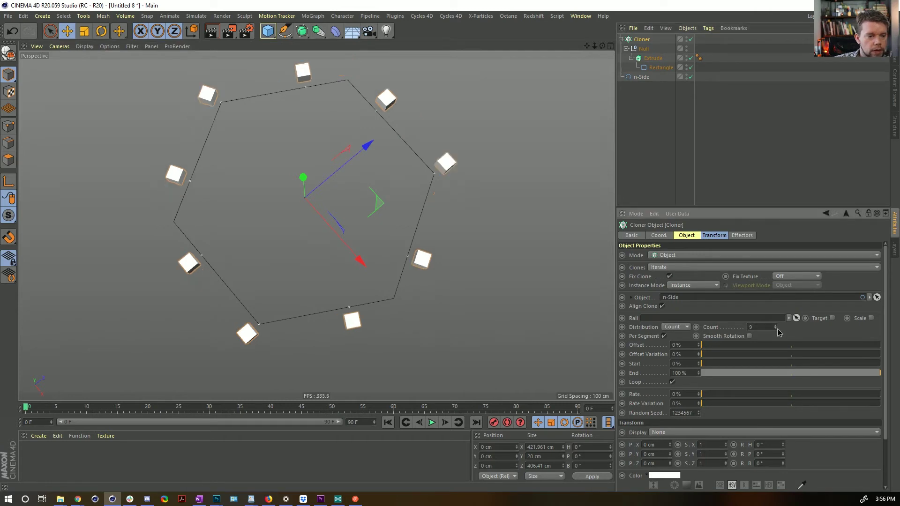
{"action": "left_click_drag", "start_coordinate": [775, 328], "coordinate": [802, 320]}
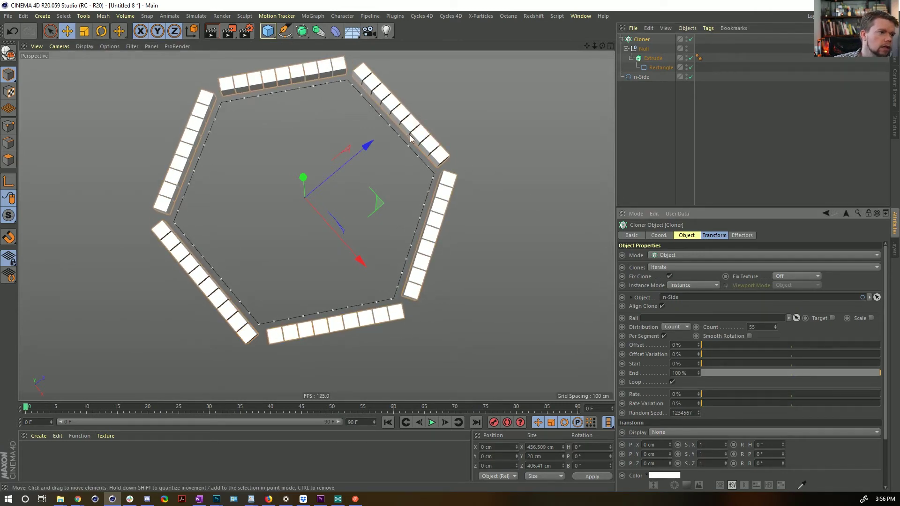
{"action": "left_click_drag", "start_coordinate": [337, 106], "coordinate": [439, 197], "text": "alt"}
Step: Duplicate the block Null inside the Cloner as Null.1 and scale it to 167.5%
{"action": "left_click_drag", "start_coordinate": [641, 49], "coordinate": [647, 49], "text": "ctrl"}
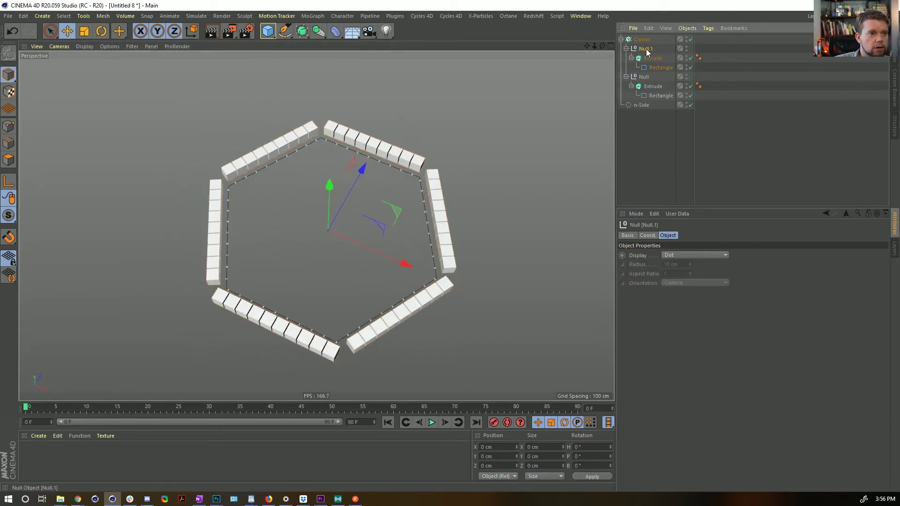
{"action": "key", "text": "t"}
{"action": "left_click_drag", "start_coordinate": [312, 273], "coordinate": [604, 198]}
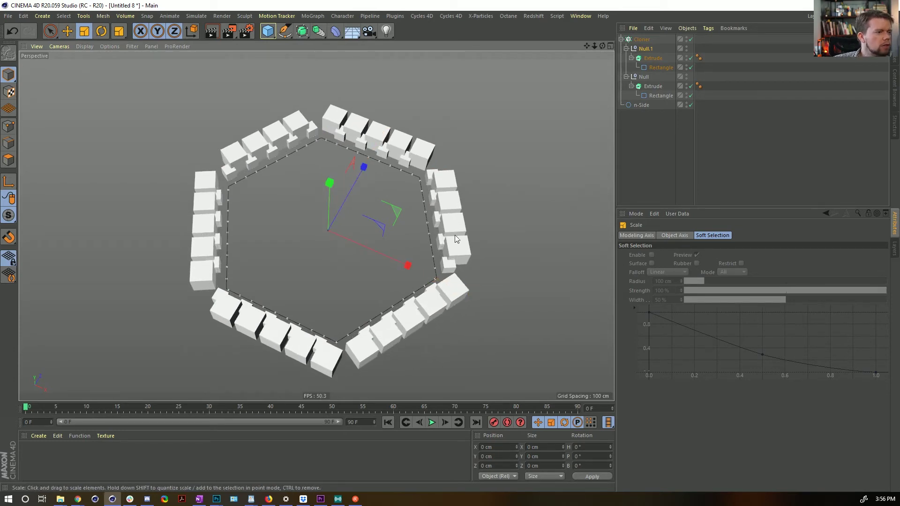
{"action": "scroll", "coordinate": [406, 240], "scroll_direction": "up", "scroll_amount": 5}
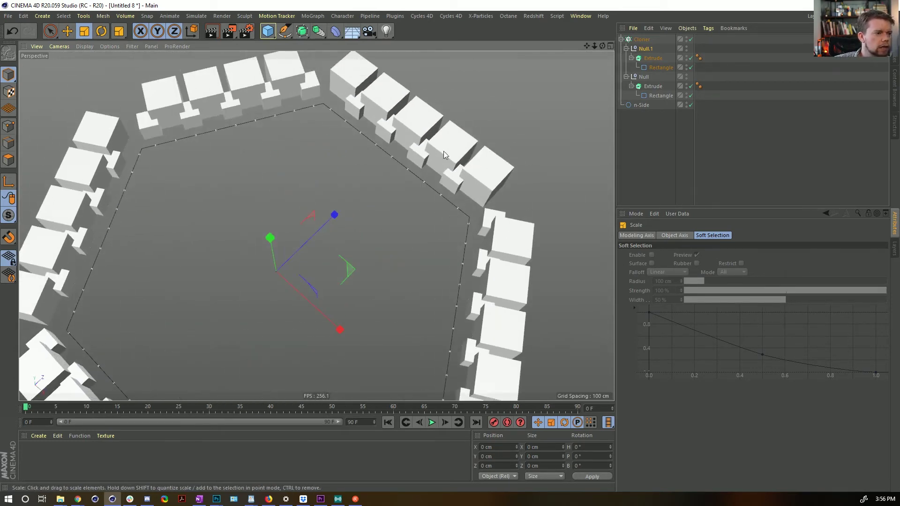
{"action": "left_click_drag", "start_coordinate": [434, 191], "coordinate": [420, 159], "text": "alt"}
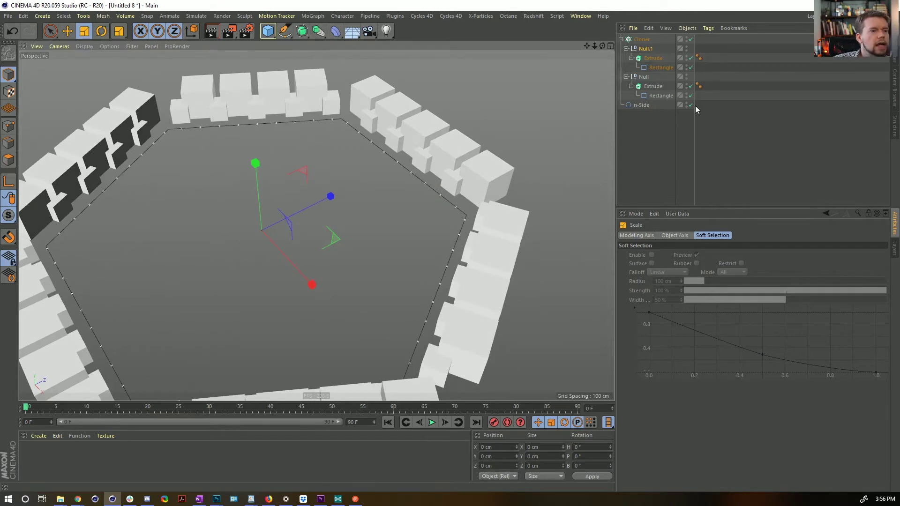
Step: Select the Cloner and bring up the MoGraph Effector list
{"action": "left_click", "coordinate": [642, 39]}
{"action": "left_click", "coordinate": [310, 17]}
{"action": "mouse_move", "coordinate": [322, 33]}
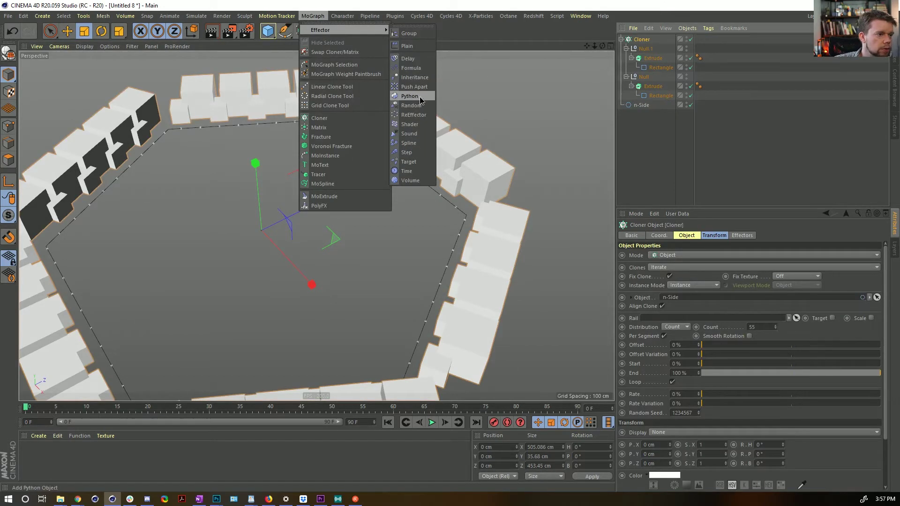
{"action": "left_click", "coordinate": [416, 87]}
{"action": "scroll", "coordinate": [468, 163], "scroll_direction": "down", "scroll_amount": 3}
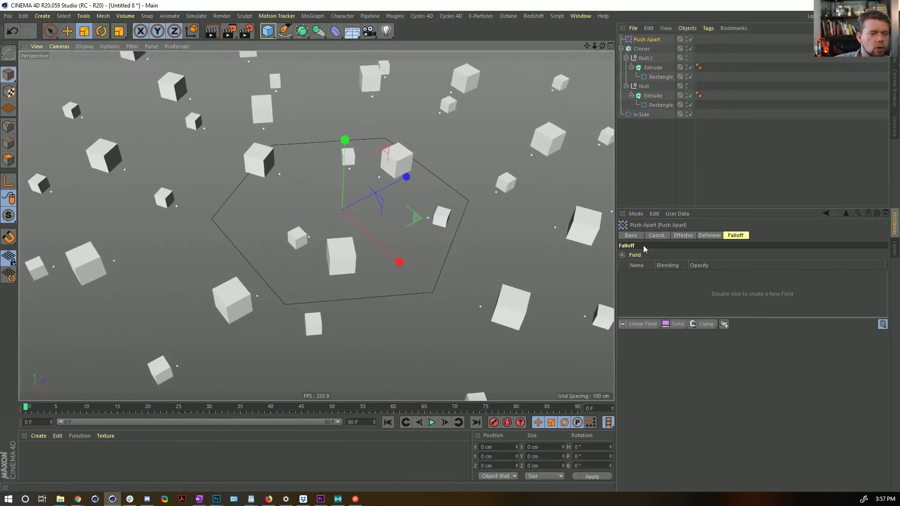
{"action": "left_click", "coordinate": [683, 235]}
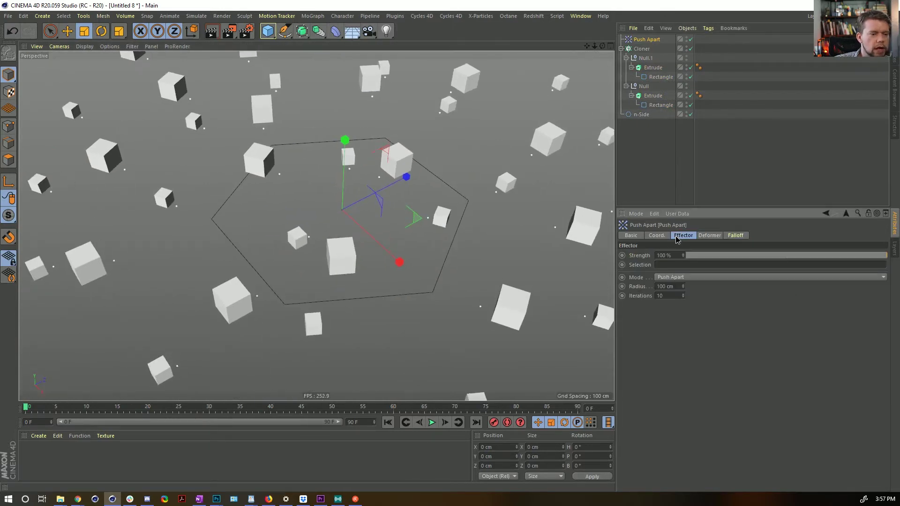
{"action": "left_click", "coordinate": [685, 277]}
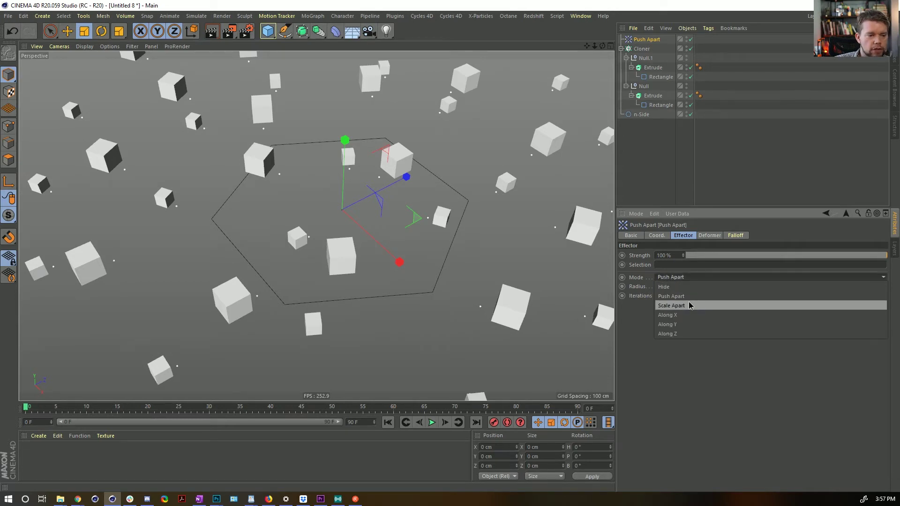
{"action": "left_click", "coordinate": [688, 300]}
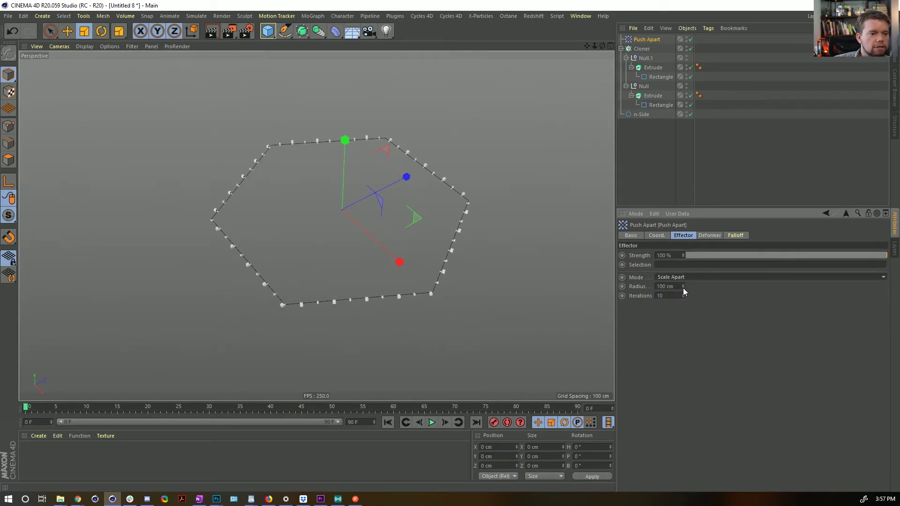
{"action": "scroll", "coordinate": [417, 188], "scroll_direction": "up", "scroll_amount": 4}
{"action": "middle_click_drag", "start_coordinate": [464, 181], "coordinate": [453, 192], "text": "alt"}
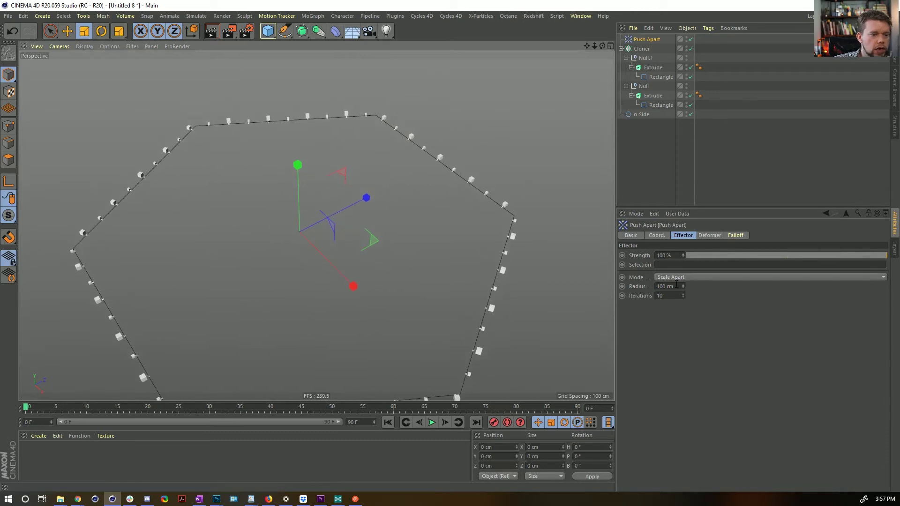
{"action": "left_click_drag", "start_coordinate": [683, 286], "coordinate": [565, 37]}
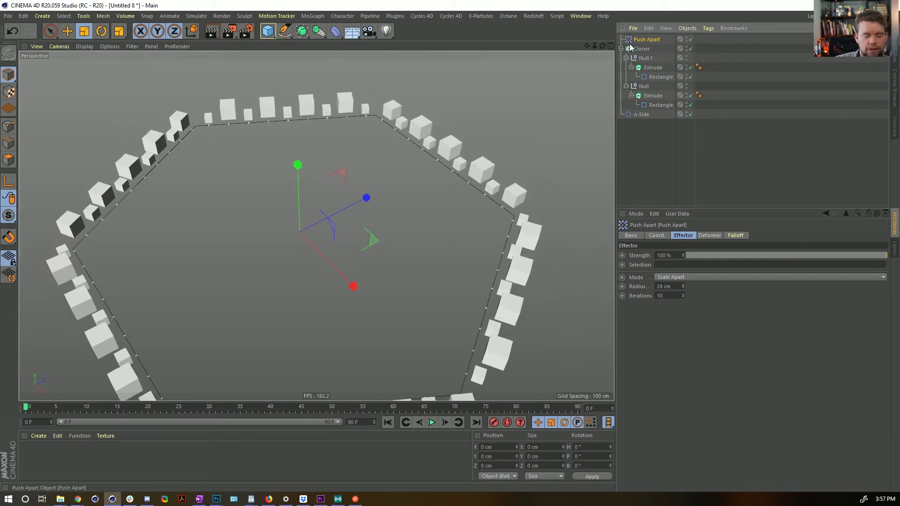
{"action": "key", "text": "Delete"}
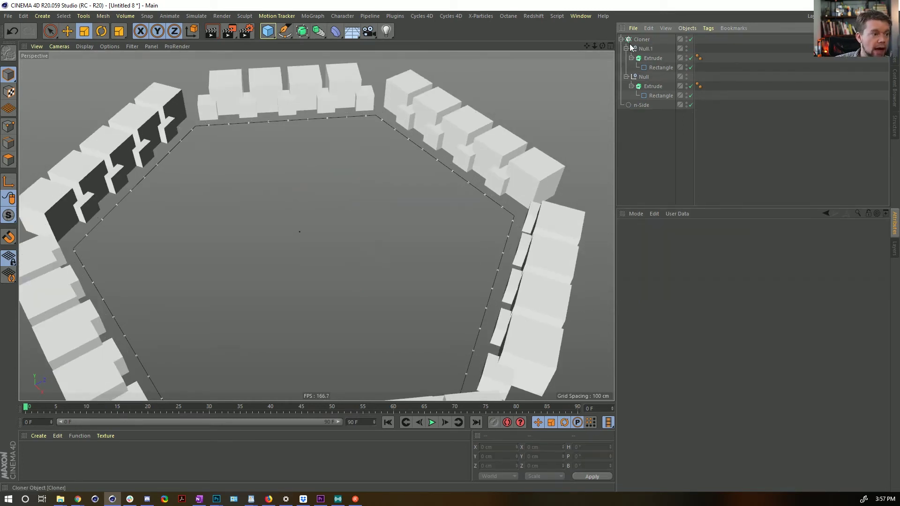
Step: Copy Null.1 into the Cloner as Null.2, a third, larger block variant
{"action": "right_click_drag", "start_coordinate": [472, 86], "coordinate": [441, 120], "text": "alt"}
{"action": "left_click_drag", "start_coordinate": [440, 120], "coordinate": [442, 144], "text": "alt"}
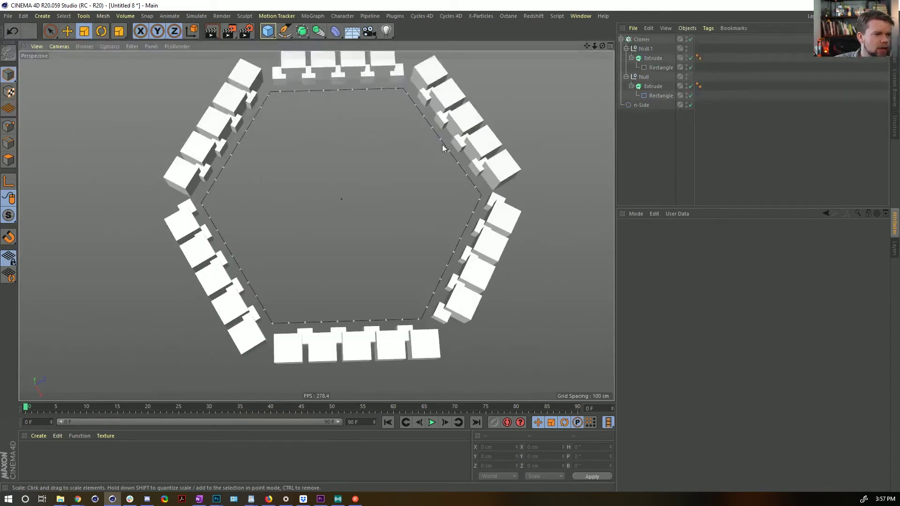
{"action": "middle_click_drag", "start_coordinate": [443, 145], "coordinate": [463, 157], "text": "alt"}
{"action": "left_click_drag", "start_coordinate": [462, 157], "coordinate": [652, 101], "text": "alt"}
{"action": "left_click", "coordinate": [643, 50]}
{"action": "key", "text": "ctrl+c"}
{"action": "key", "text": "ctrl+v"}
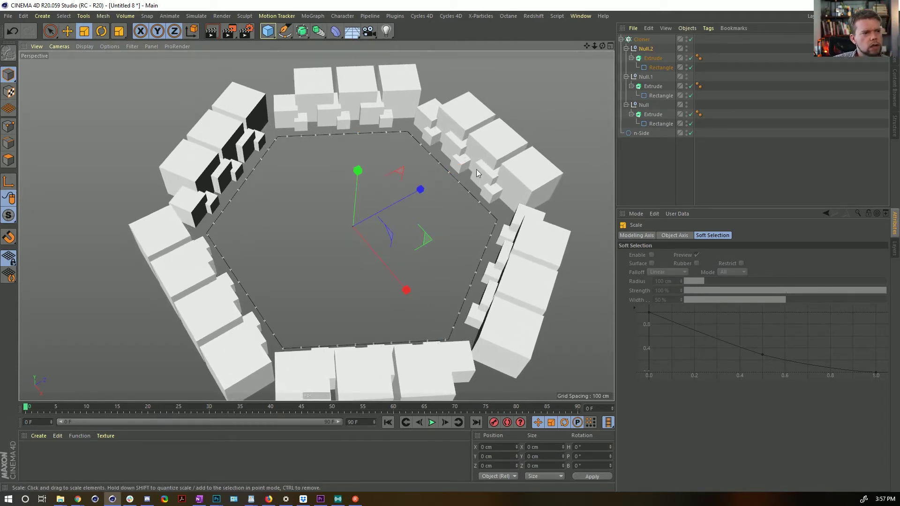
{"action": "left_click_drag", "start_coordinate": [421, 135], "coordinate": [430, 110], "text": "alt"}
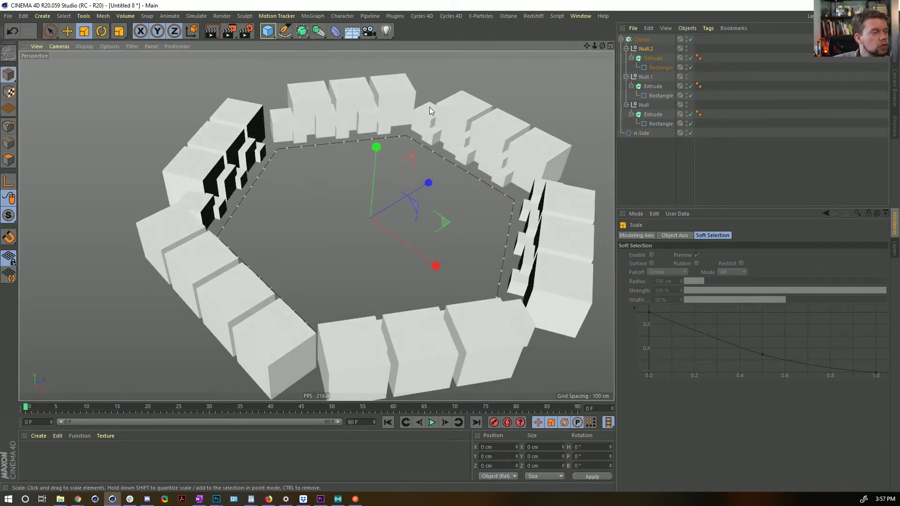
{"action": "left_click_drag", "start_coordinate": [373, 72], "coordinate": [390, 138], "text": "alt"}
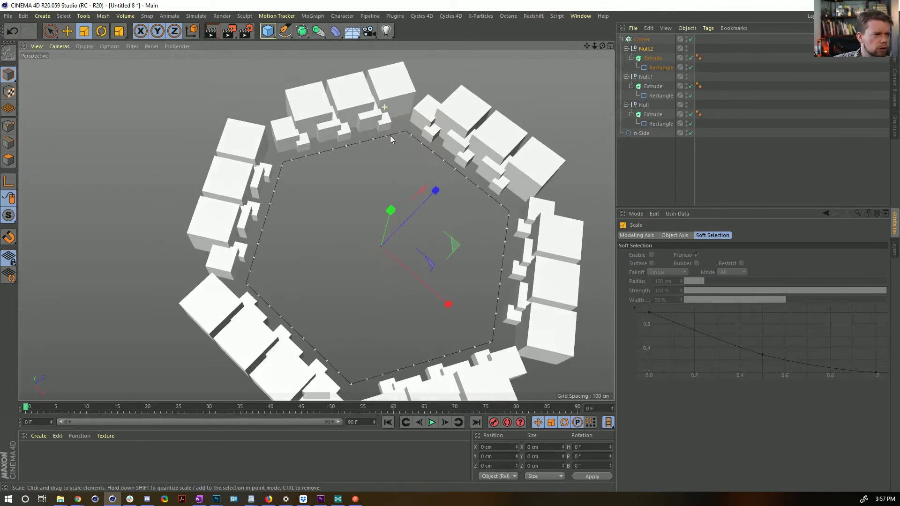
{"action": "left_click", "coordinate": [647, 39]}
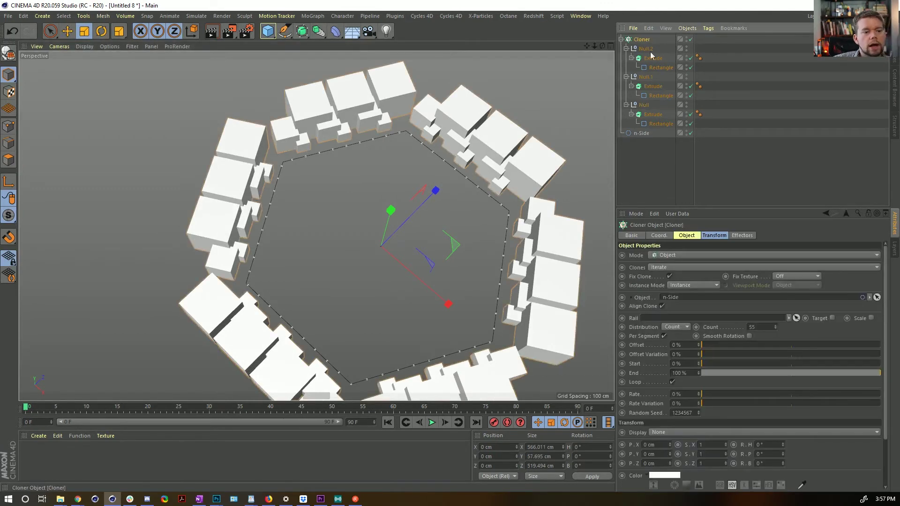
Step: Set the Cloner's Clones mode to Random to mix the three block sizes
{"action": "left_click", "coordinate": [669, 265]}
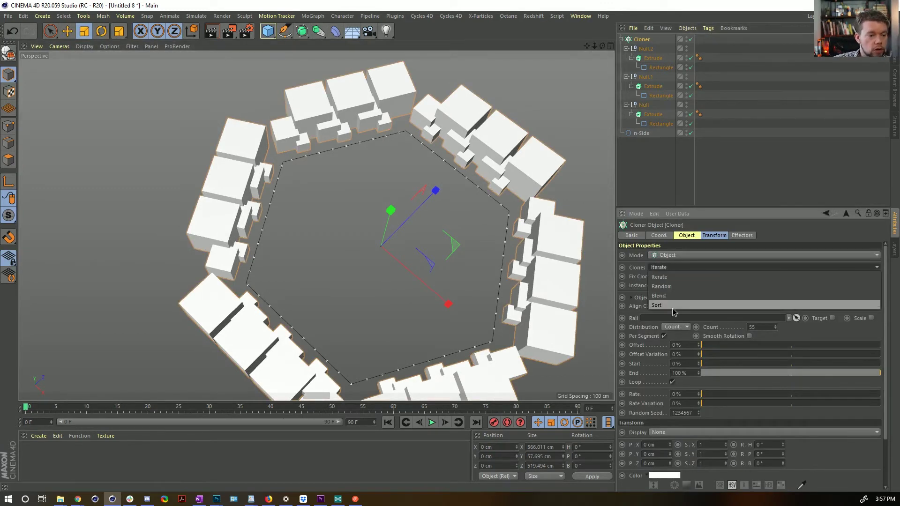
{"action": "left_click", "coordinate": [662, 285]}
{"action": "left_click_drag", "start_coordinate": [480, 198], "coordinate": [246, 193], "text": "alt"}
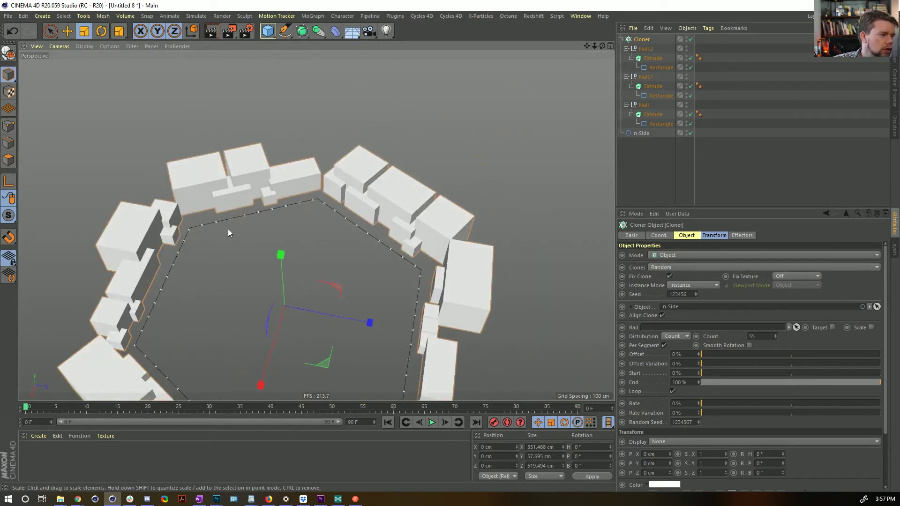
{"action": "left_click_drag", "start_coordinate": [228, 229], "coordinate": [168, 204]}
{"action": "key", "text": "ctrl+z"}
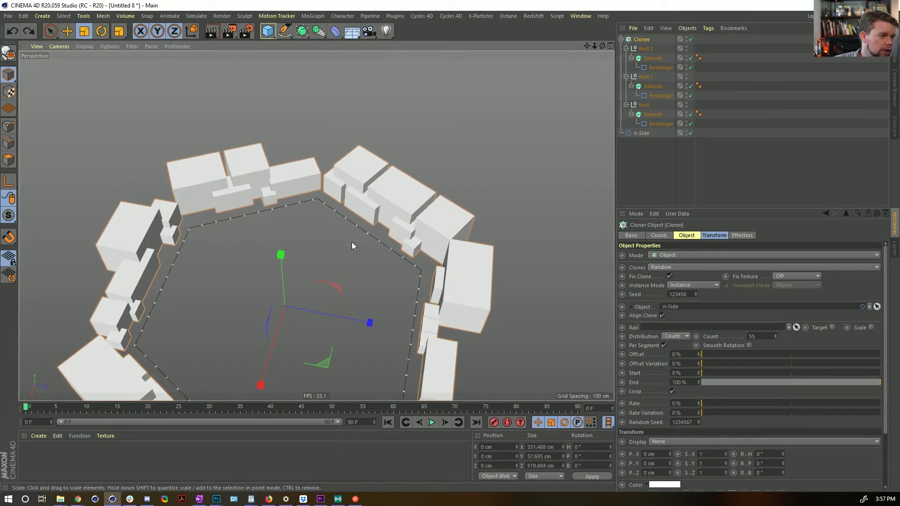
{"action": "mouse_move", "coordinate": [352, 241]}
{"action": "left_mouse_down", "text": "alt"}
{"action": "mouse_move", "coordinate": [375, 164]}
{"action": "mouse_move", "coordinate": [503, 169]}
{"action": "mouse_move", "coordinate": [576, 159]}
{"action": "left_mouse_up", "text": "alt"}
Step: Rename the Cloner 'Cloner Outside of Street' and paste a duplicate of it
{"action": "left_click", "coordinate": [621, 39]}
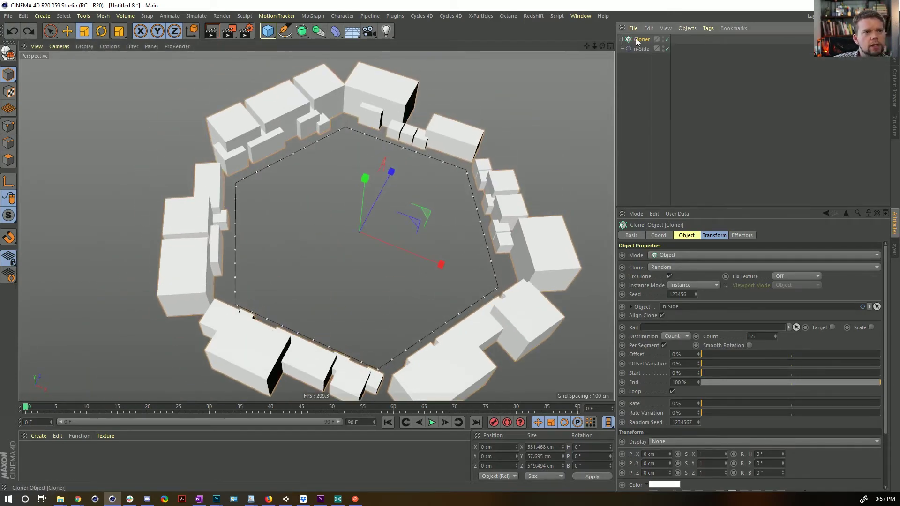
{"action": "double_click", "coordinate": [638, 39]}
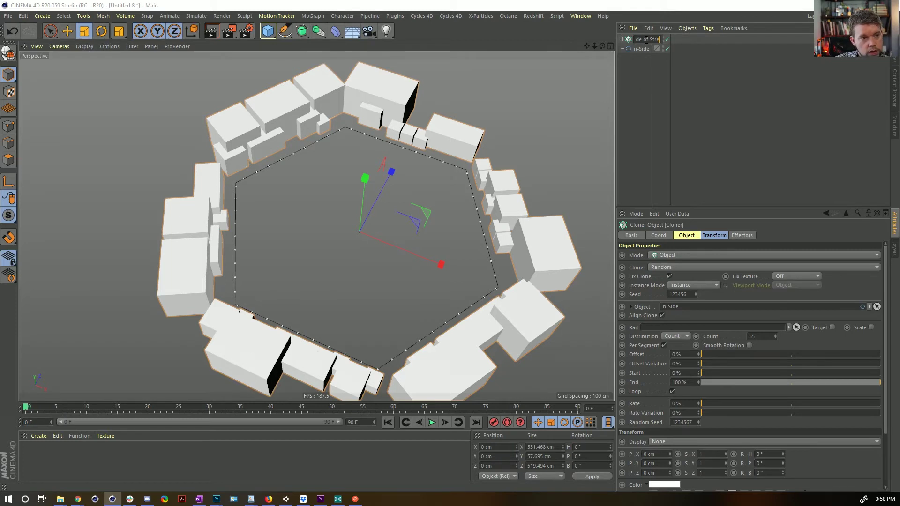
{"action": "left_click", "coordinate": [669, 91]}
{"action": "key", "text": "ctrl+c"}
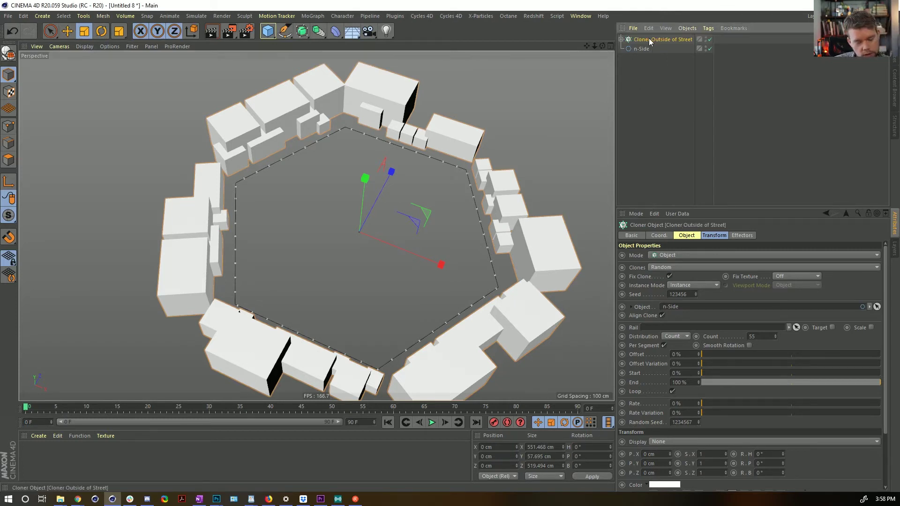
{"action": "key", "text": "ctrl+v"}
Step: Rotate Cloner Outside of Street.1's heading to 180° and lower its Count to 37
{"action": "left_click", "coordinate": [712, 235]}
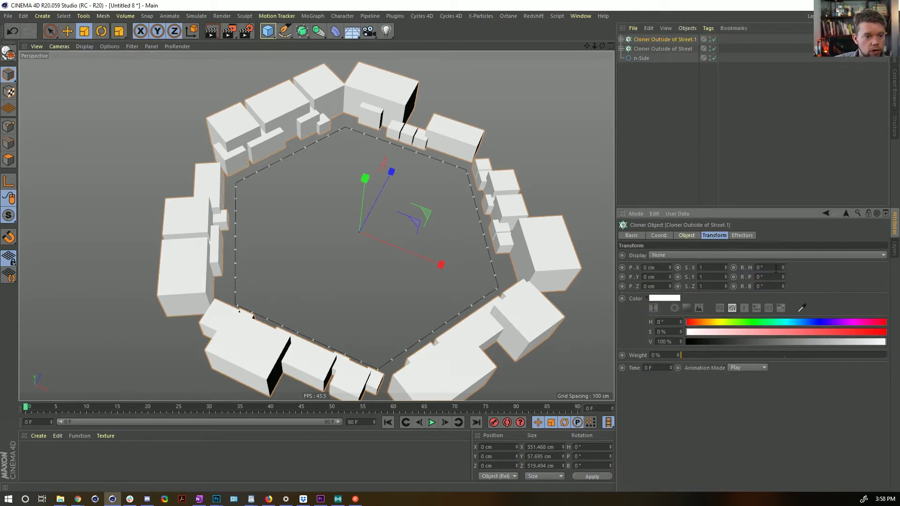
{"action": "left_click_drag", "start_coordinate": [782, 268], "coordinate": [768, 263]}
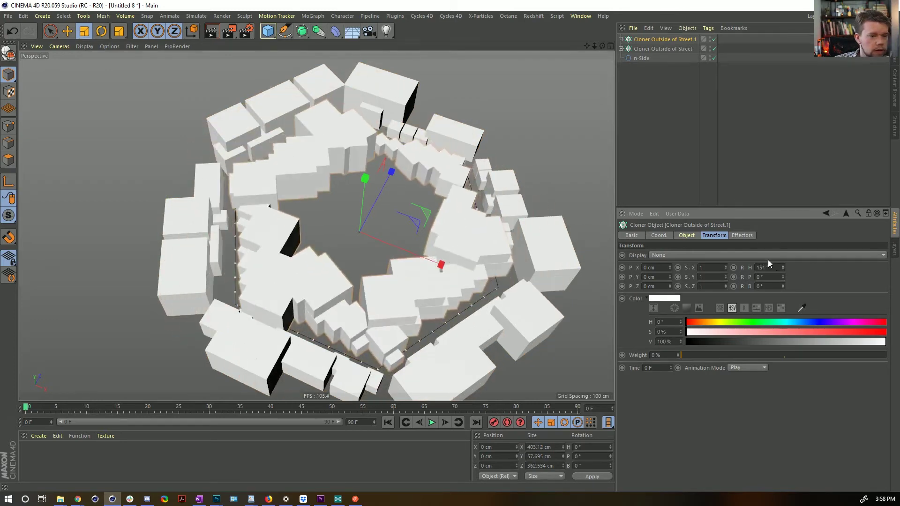
{"action": "key", "text": "Return"}
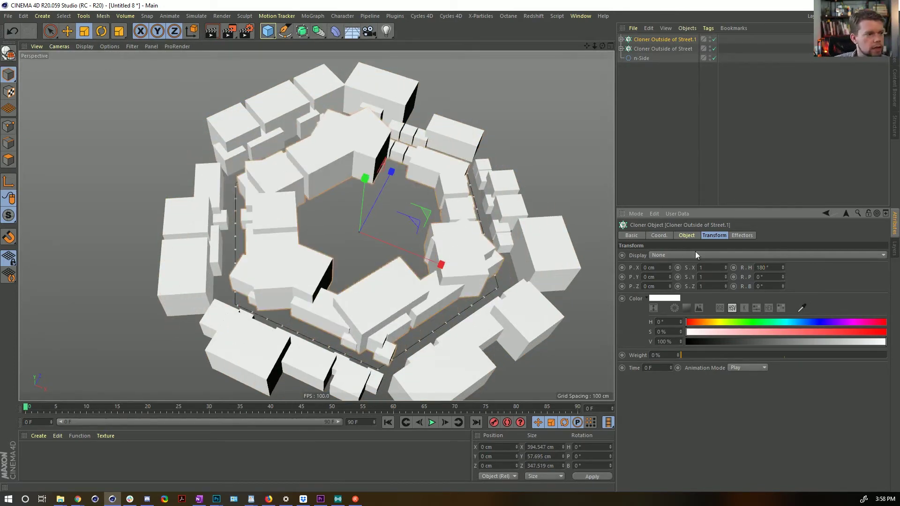
{"action": "left_click_drag", "start_coordinate": [327, 177], "coordinate": [469, 193], "text": "alt"}
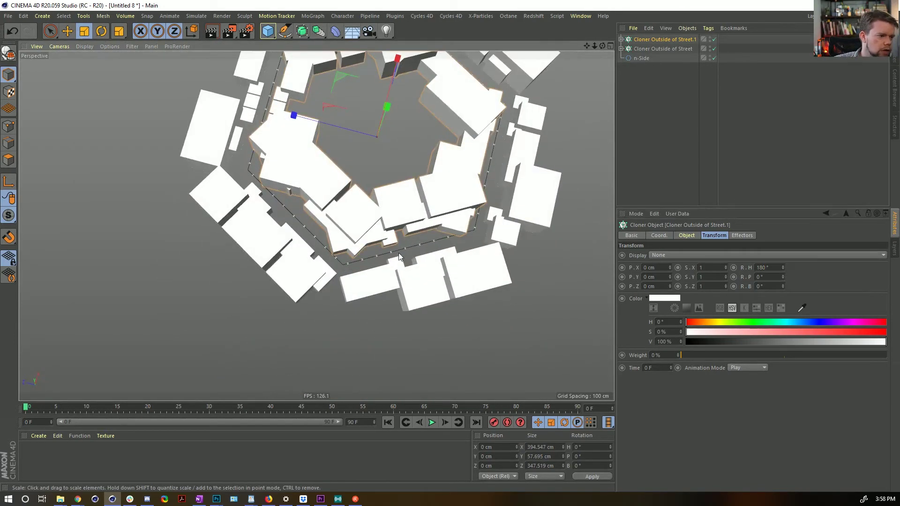
{"action": "mouse_move", "coordinate": [315, 218]}
{"action": "left_mouse_down", "text": "alt"}
{"action": "mouse_move", "coordinate": [411, 213]}
{"action": "mouse_move", "coordinate": [342, 220]}
{"action": "mouse_move", "coordinate": [199, 136]}
{"action": "mouse_move", "coordinate": [556, 104]}
{"action": "left_mouse_up", "text": "alt"}
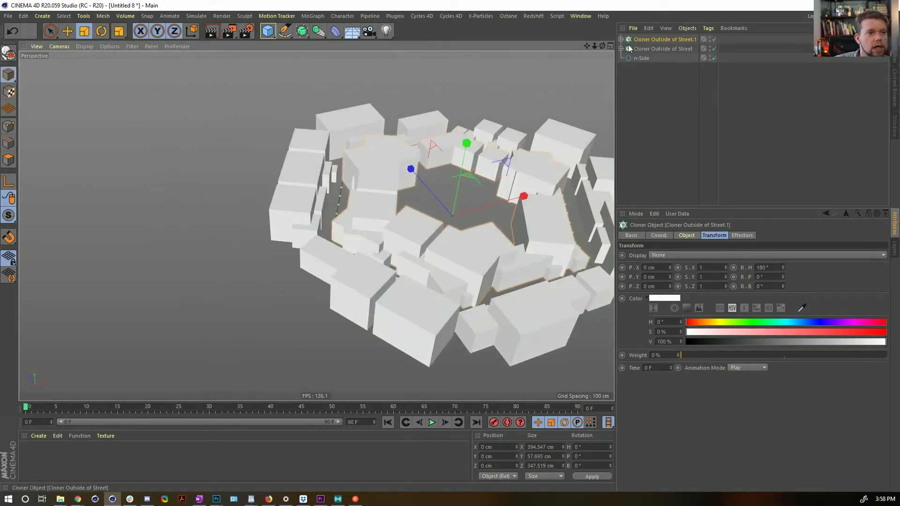
{"action": "left_click", "coordinate": [686, 235]}
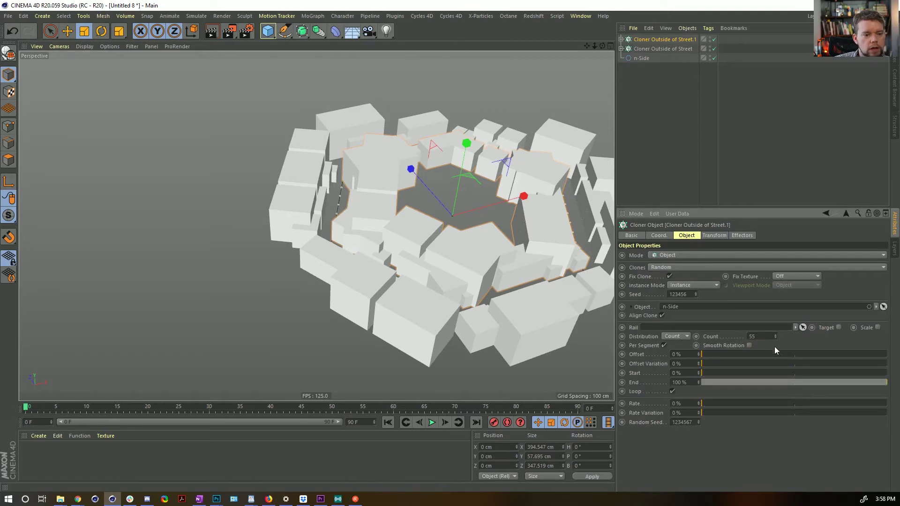
{"action": "left_click_drag", "start_coordinate": [775, 339], "coordinate": [767, 354]}
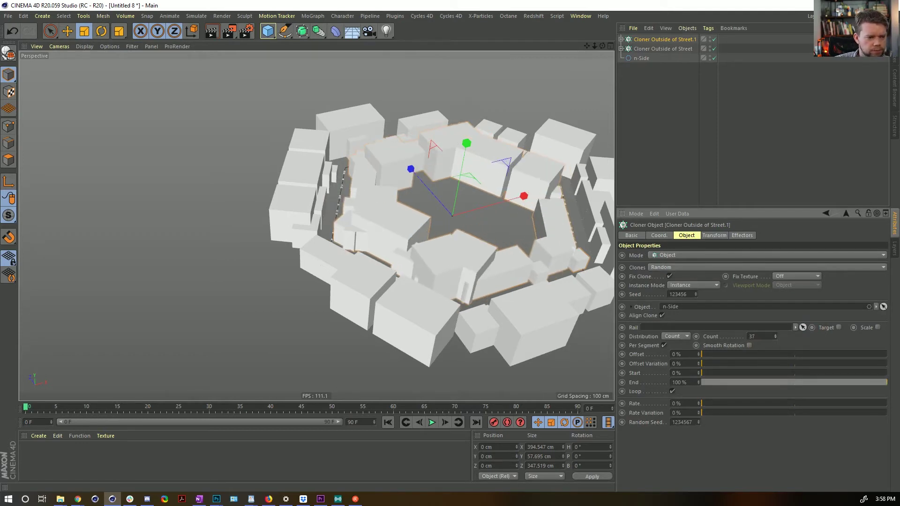
Step: Give both cloners Step distribution with a 19 cm step so the buildings pack densely
{"action": "left_click", "coordinate": [648, 50], "text": "ctrl"}
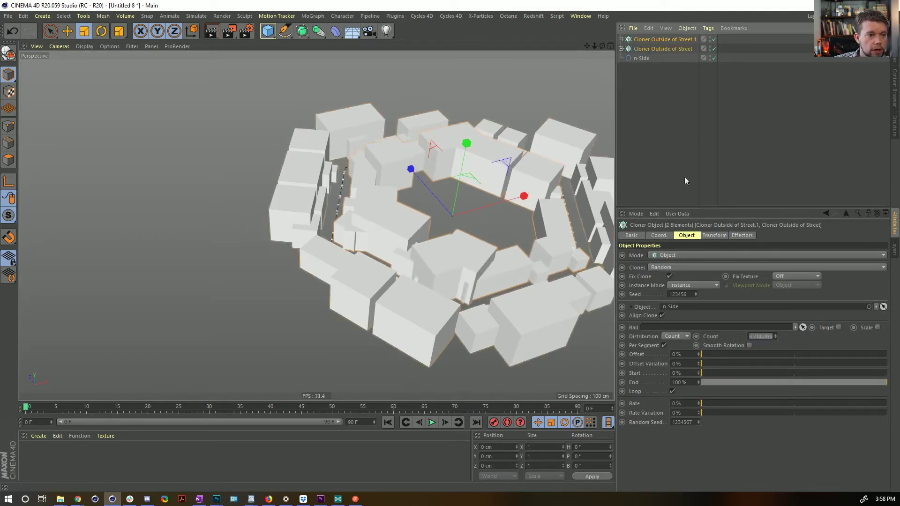
{"action": "left_click", "coordinate": [679, 336]}
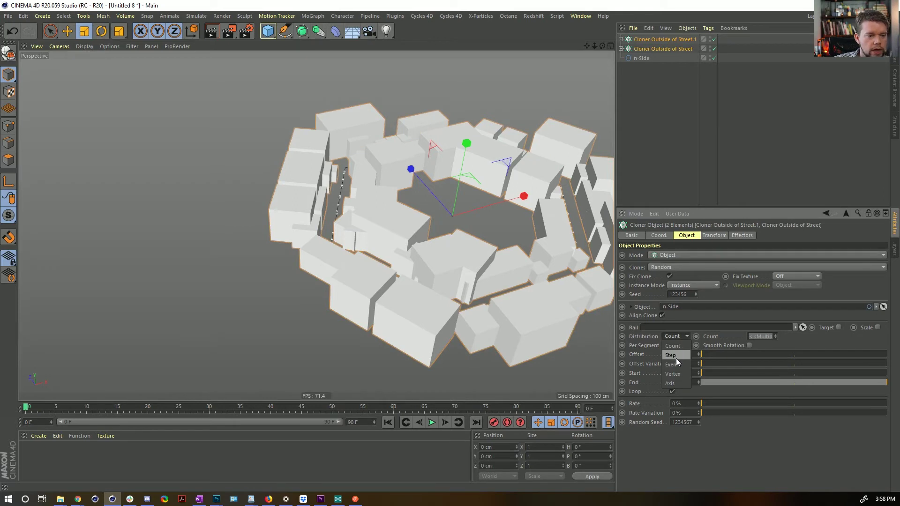
{"action": "left_click", "coordinate": [676, 356]}
{"action": "left_click_drag", "start_coordinate": [777, 336], "coordinate": [777, 373]}
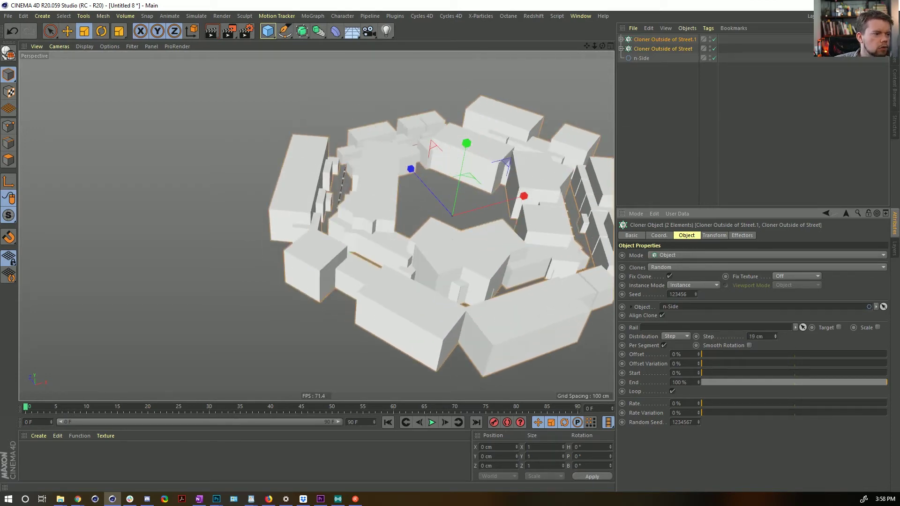
{"action": "left_click_drag", "start_coordinate": [476, 227], "coordinate": [448, 221], "text": "alt"}
{"action": "middle_click_drag", "start_coordinate": [448, 224], "coordinate": [429, 238], "text": "alt"}
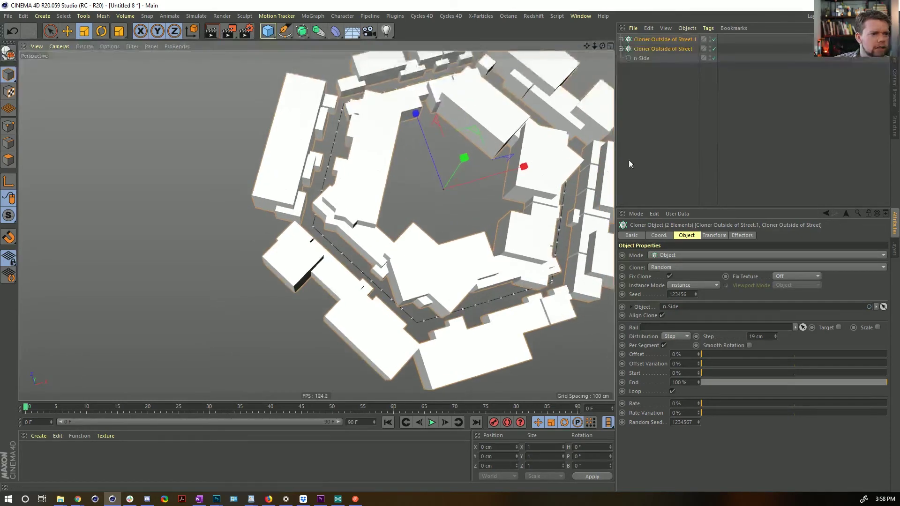
Step: Inspect the building ring and switch the viewport to Gouraud Shading (Lines)
{"action": "left_click", "coordinate": [629, 160]}
{"action": "middle_click_drag", "start_coordinate": [478, 185], "coordinate": [354, 235], "text": "alt"}
{"action": "left_click_drag", "start_coordinate": [358, 239], "coordinate": [412, 160], "text": "alt"}
{"action": "left_click_drag", "start_coordinate": [410, 126], "coordinate": [396, 154], "text": "alt"}
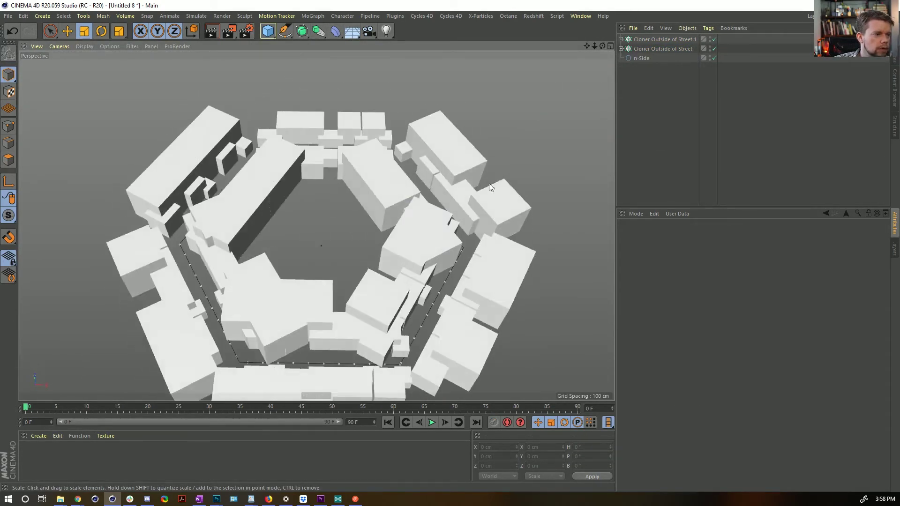
{"action": "left_click_drag", "start_coordinate": [446, 214], "coordinate": [539, 227], "text": "alt"}
{"action": "left_click_drag", "start_coordinate": [466, 208], "coordinate": [483, 186], "text": "alt"}
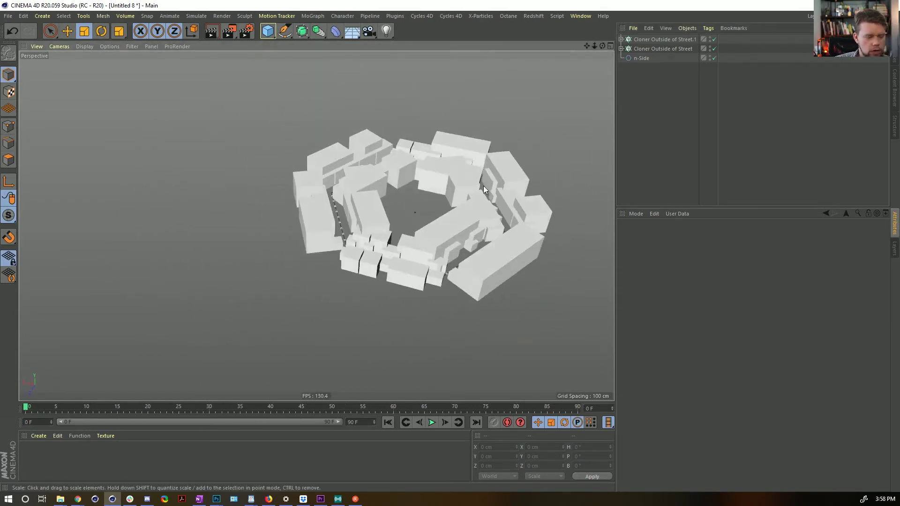
{"action": "key", "text": "n"}
{"action": "key", "text": "b"}
{"action": "left_click_drag", "start_coordinate": [391, 232], "coordinate": [411, 226], "text": "alt"}
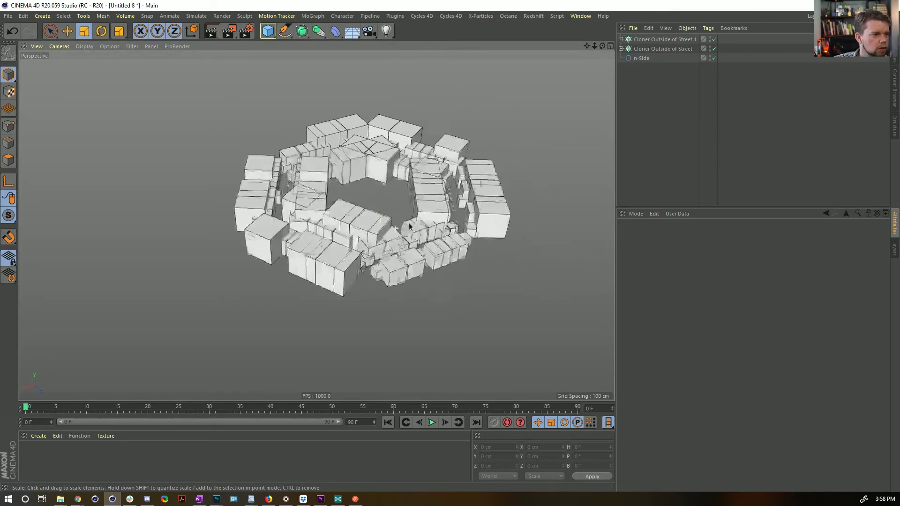
{"action": "right_click_drag", "start_coordinate": [410, 226], "coordinate": [492, 218], "text": "alt"}
{"action": "middle_click_drag", "start_coordinate": [492, 218], "coordinate": [396, 200], "text": "alt"}
{"action": "right_click_drag", "start_coordinate": [395, 200], "coordinate": [349, 199], "text": "alt"}
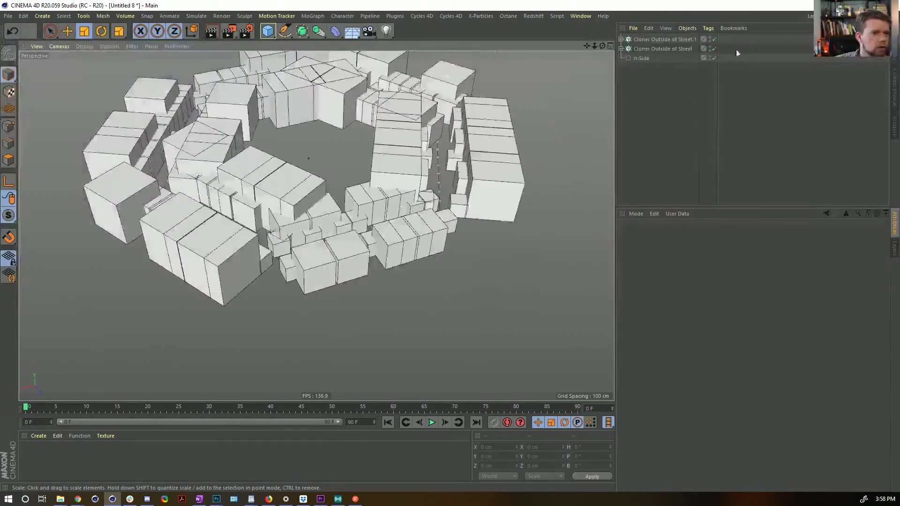
Step: Select both cloners again
{"action": "left_click", "coordinate": [652, 50]}
{"action": "left_click", "coordinate": [652, 40], "text": "shift"}
{"action": "left_click", "coordinate": [313, 16]}
Step: Add a Random effector with position off and non-uniform scale (X 0.14, Y 0.22, Z 0.23)
{"action": "mouse_move", "coordinate": [382, 34]}
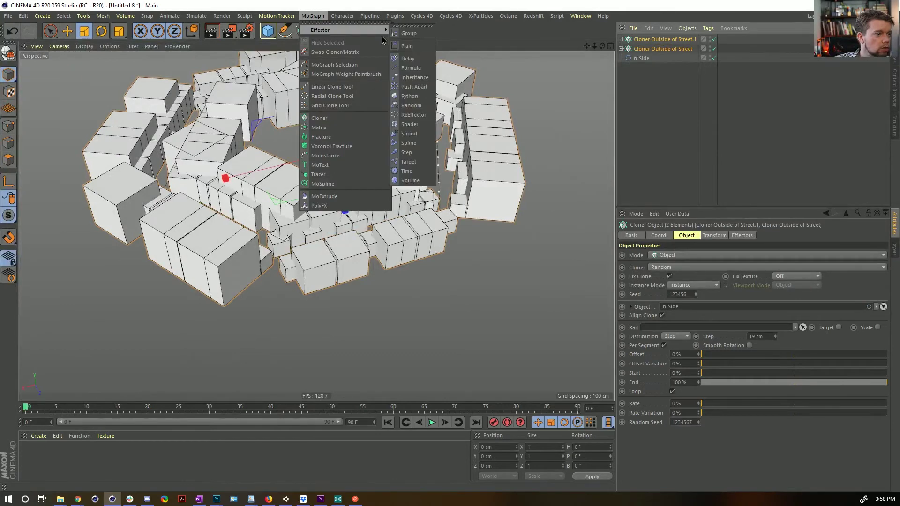
{"action": "left_click", "coordinate": [427, 103]}
{"action": "left_click", "coordinate": [709, 236]}
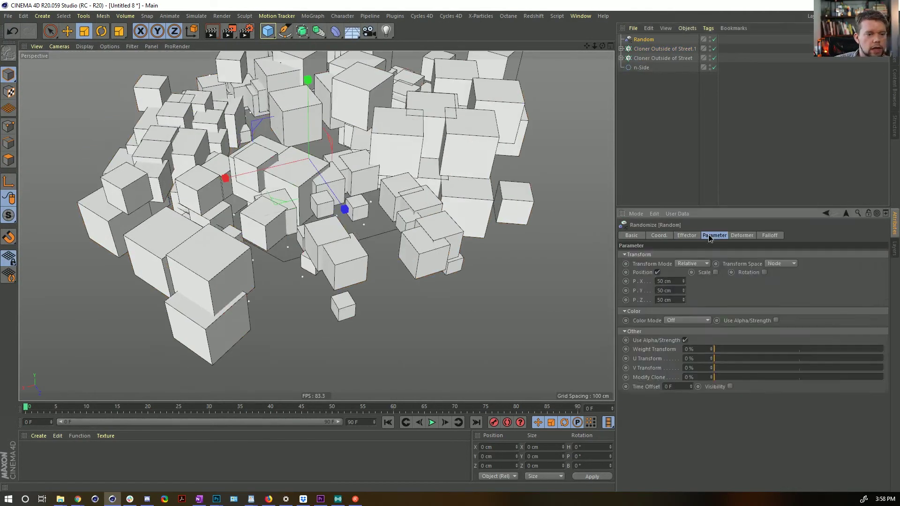
{"action": "left_click", "coordinate": [657, 271]}
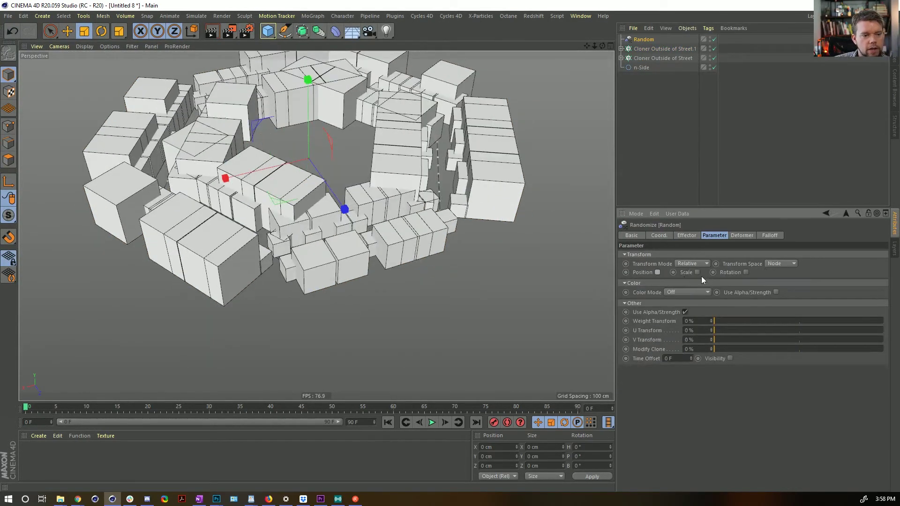
{"action": "left_click", "coordinate": [701, 277]}
{"action": "left_click", "coordinate": [719, 308]}
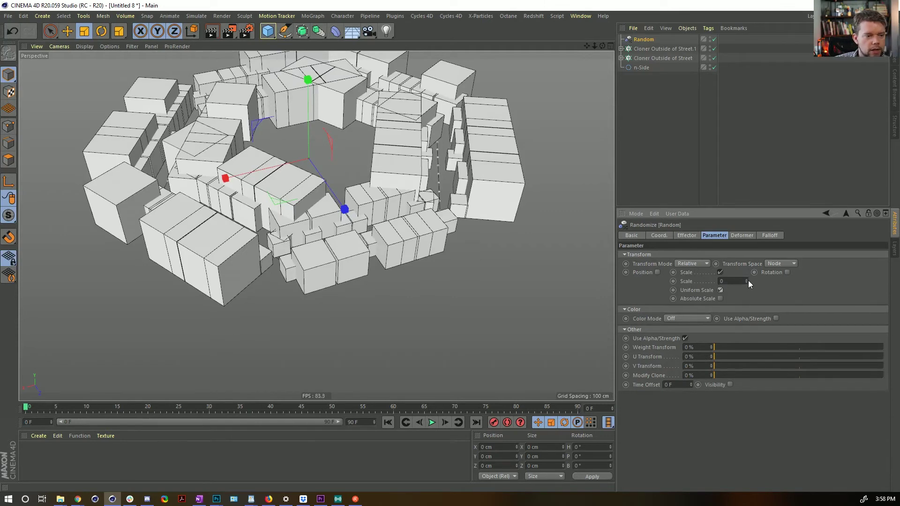
{"action": "mouse_move", "coordinate": [747, 280]}
{"action": "left_mouse_down"}
{"action": "mouse_move", "coordinate": [747, 297]}
{"action": "mouse_move", "coordinate": [747, 287]}
{"action": "left_mouse_up"}
{"action": "left_click", "coordinate": [719, 290]}
{"action": "left_click", "coordinate": [650, 140]}
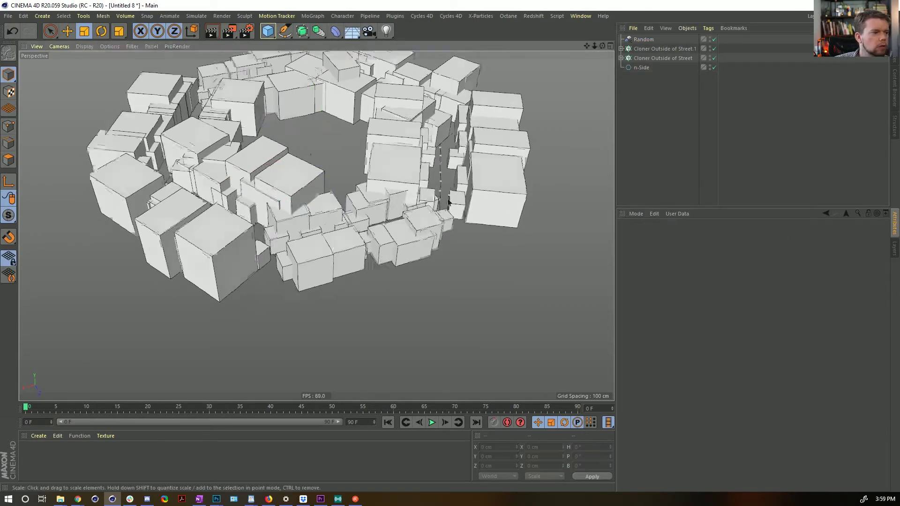
Step: Orbit around the cube ring, then open the Save File dialog in the SceneFiles folder
{"action": "left_click_drag", "start_coordinate": [438, 208], "coordinate": [386, 262], "text": "alt"}
{"action": "right_click_drag", "start_coordinate": [386, 263], "coordinate": [343, 169], "text": "alt"}
{"action": "left_click_drag", "start_coordinate": [343, 171], "coordinate": [353, 250], "text": "alt"}
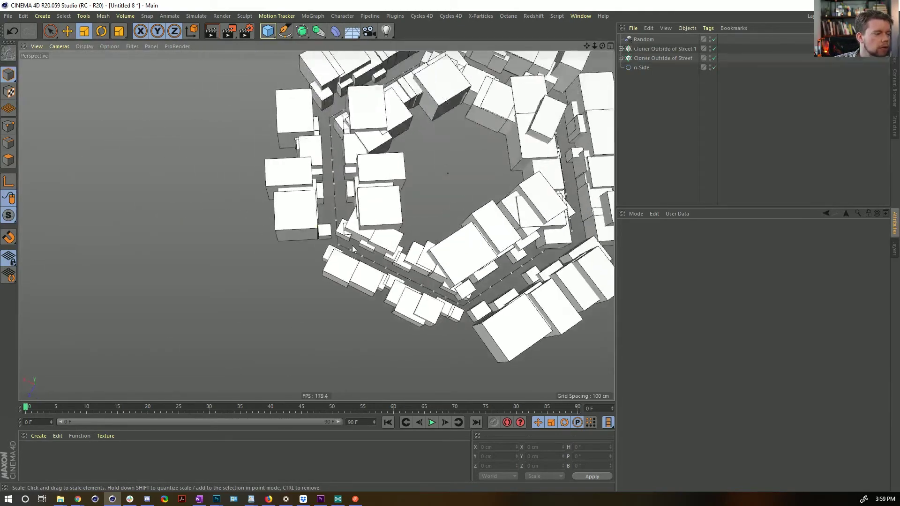
{"action": "left_click_drag", "start_coordinate": [330, 109], "coordinate": [467, 141], "text": "alt"}
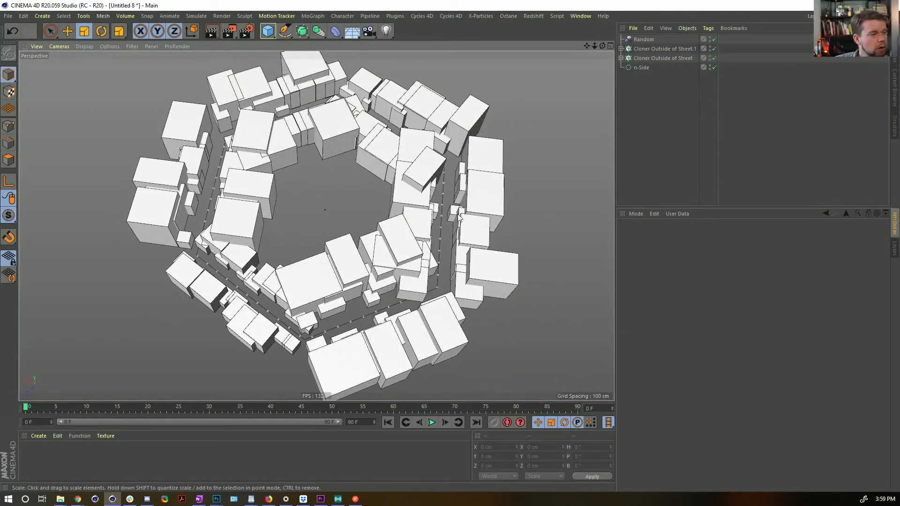
{"action": "left_click_drag", "start_coordinate": [459, 217], "coordinate": [426, 284], "text": "alt"}
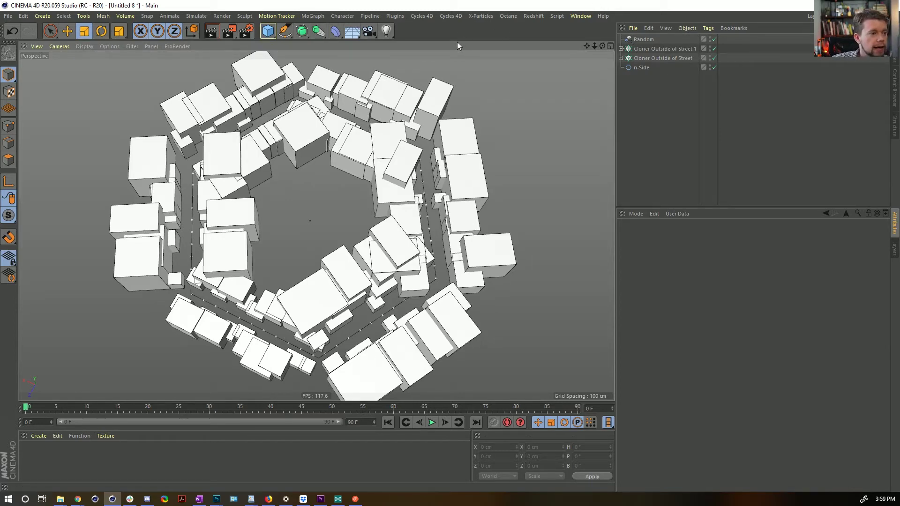
{"action": "key", "text": "ctrl+s"}
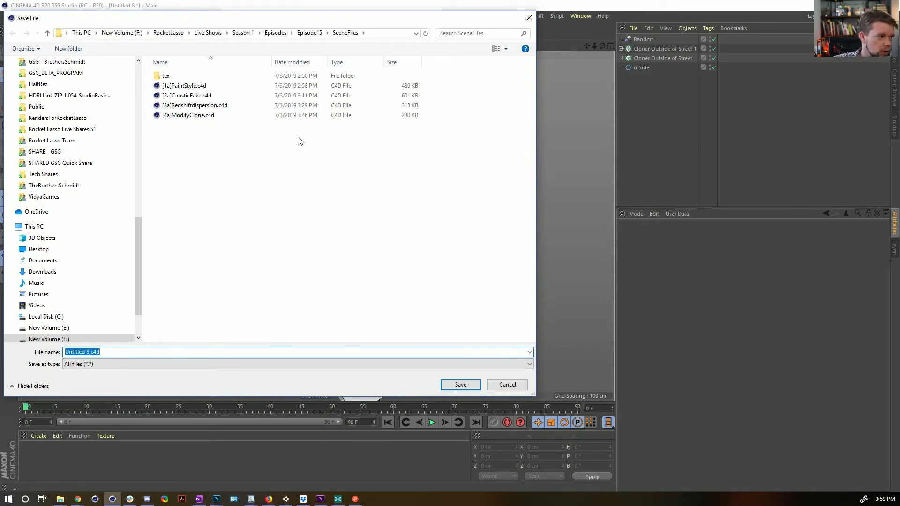
Step: Save the scene as [5a]Quick City.c4d in the SceneFiles folder
{"action": "left_click", "coordinate": [193, 115]}
{"action": "left_click", "coordinate": [68, 351]}
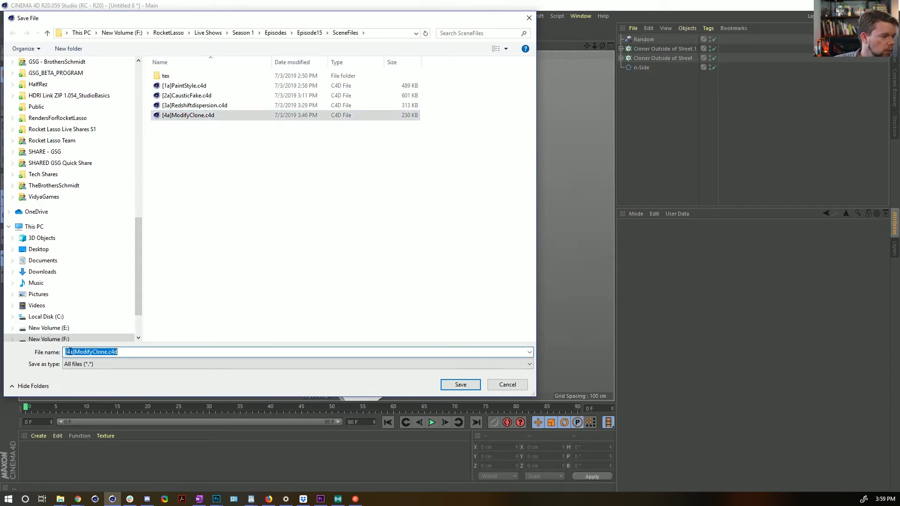
{"action": "left_click", "coordinate": [69, 352]}
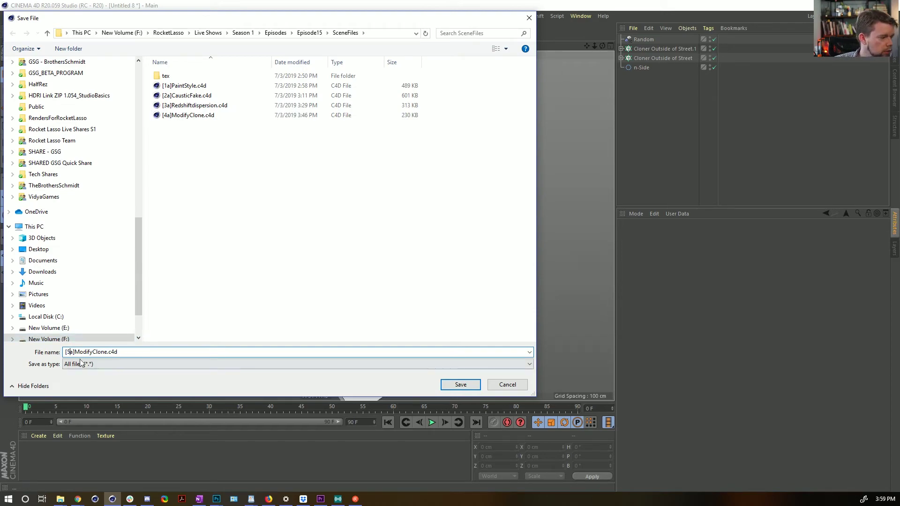
{"action": "type", "text": "y"}
{"action": "key", "text": "Return"}
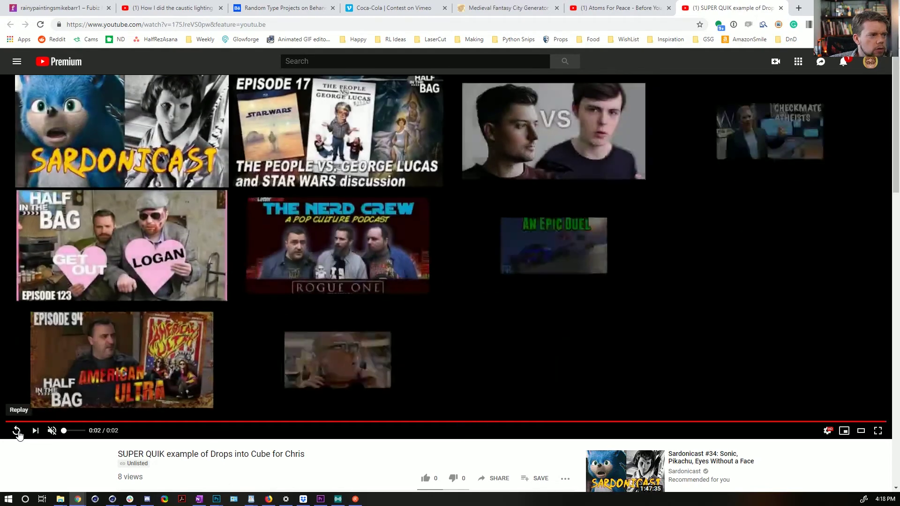
Step: Replay and scrub the drops-into-cube video, pausing on a blue drop splashing into the water
{"action": "left_click", "coordinate": [17, 431]}
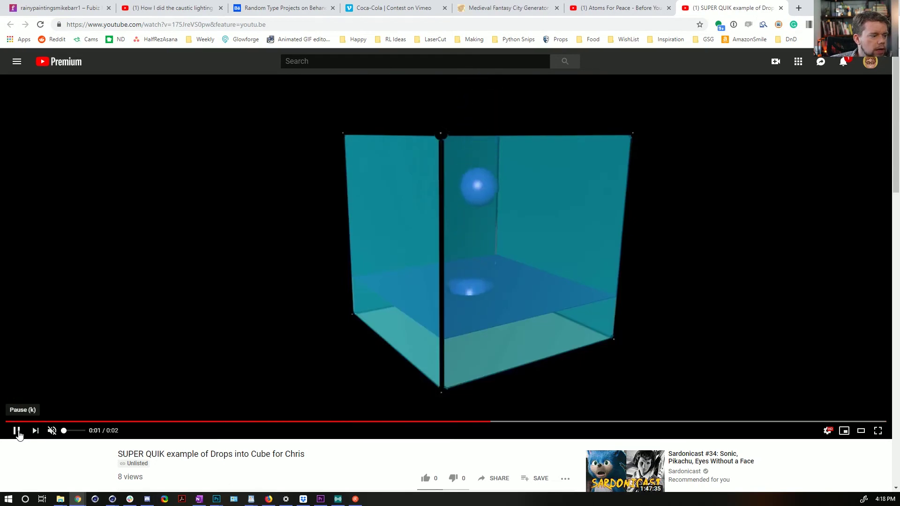
{"action": "left_click", "coordinate": [17, 433]}
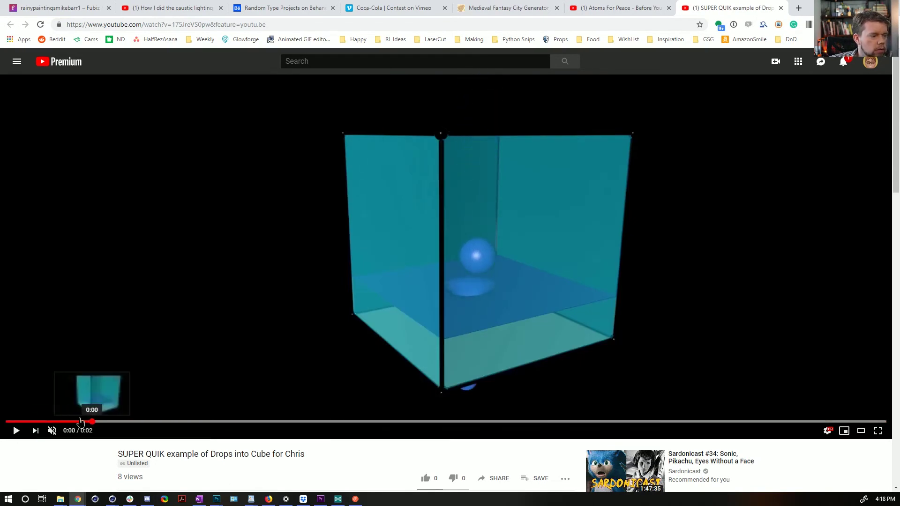
{"action": "left_click_drag", "start_coordinate": [94, 421], "coordinate": [434, 409]}
{"action": "left_click", "coordinate": [433, 409]}
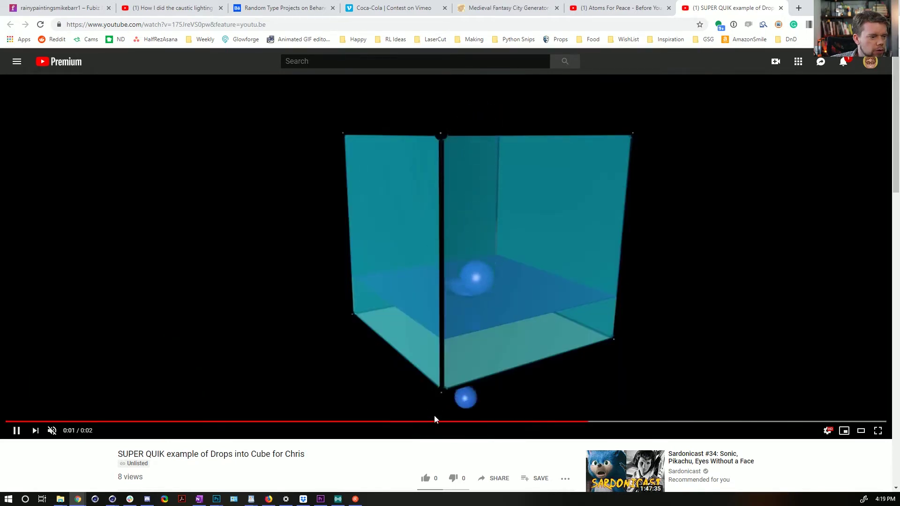
{"action": "left_click", "coordinate": [512, 365]}
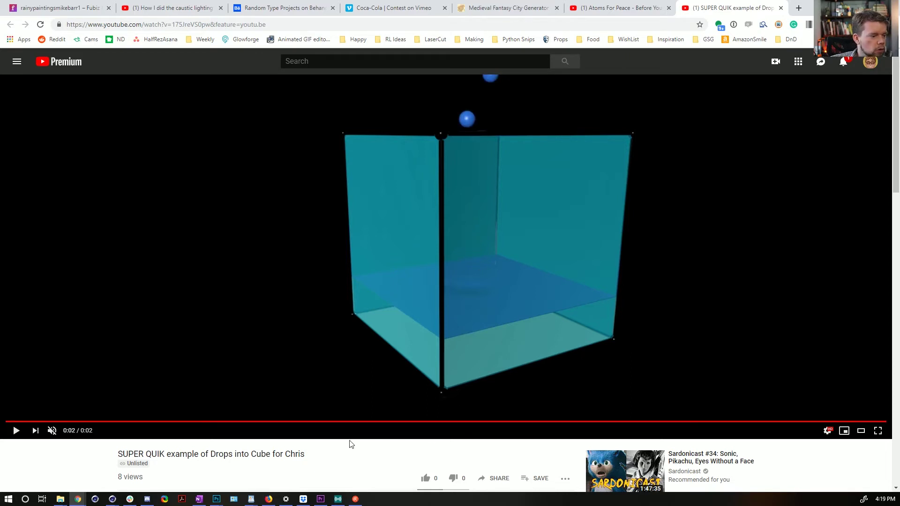
{"action": "left_click", "coordinate": [328, 422]}
{"action": "left_click_drag", "start_coordinate": [327, 422], "coordinate": [451, 422]}
{"action": "left_click", "coordinate": [451, 410]}
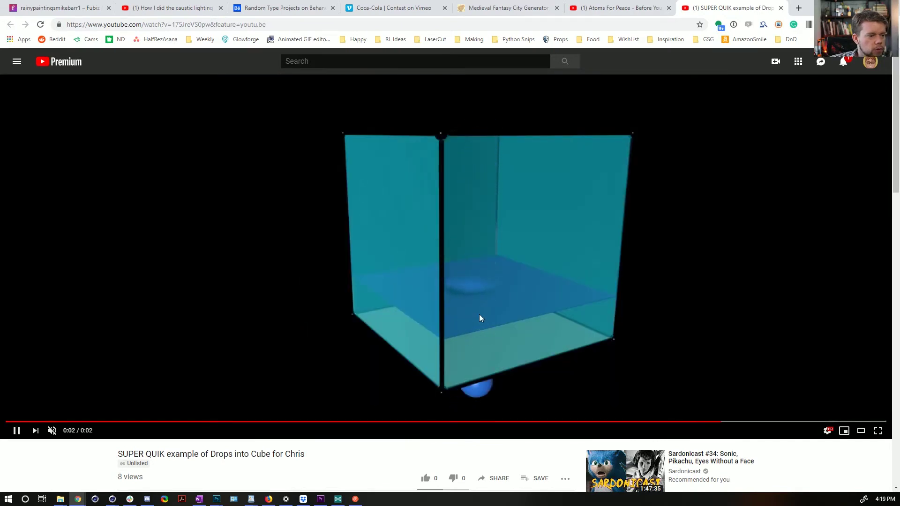
{"action": "left_click", "coordinate": [411, 422]}
{"action": "left_click", "coordinate": [465, 310]}
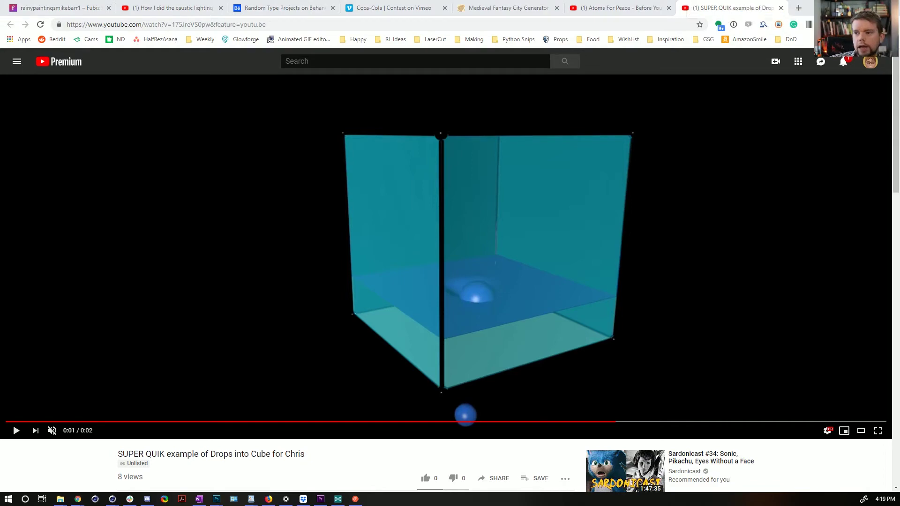
Step: Return to Cinema 4D, close the wood material's shader graph and start a new empty scene
{"action": "key", "text": "alt+Tab"}
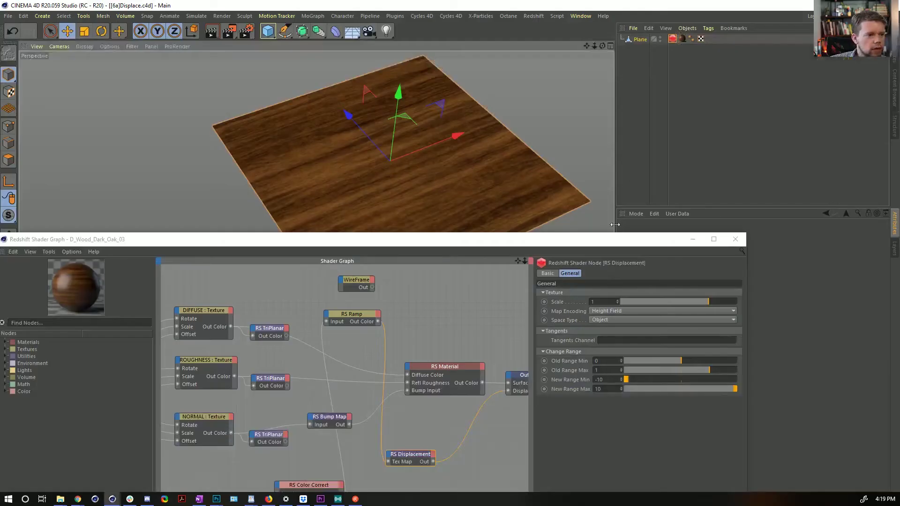
{"action": "left_click", "coordinate": [734, 239]}
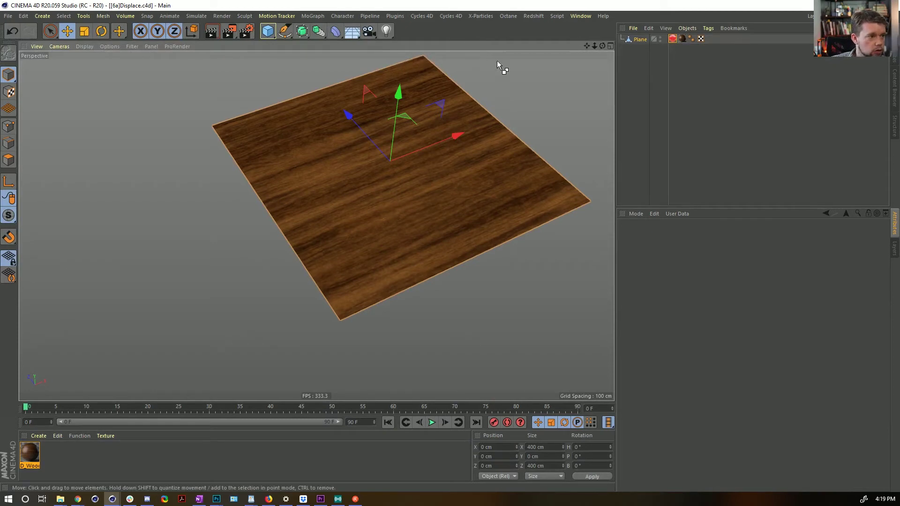
{"action": "key", "text": "ctrl+n"}
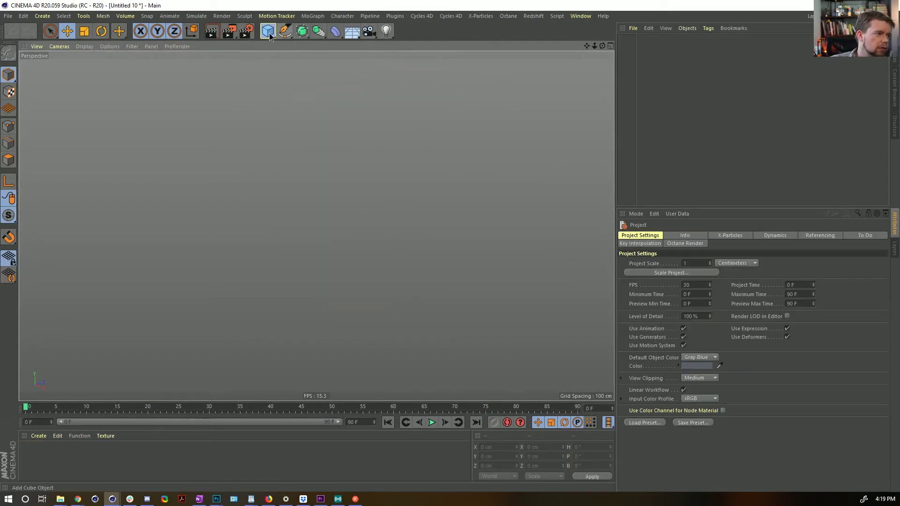
{"action": "left_click_drag", "start_coordinate": [270, 36], "coordinate": [369, 52]}
{"action": "left_click", "coordinate": [337, 45]}
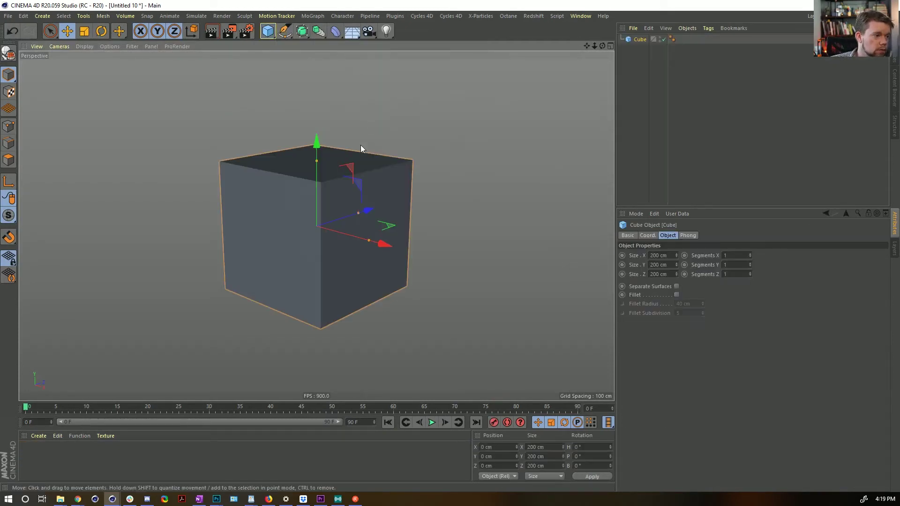
{"action": "key", "text": "Delete"}
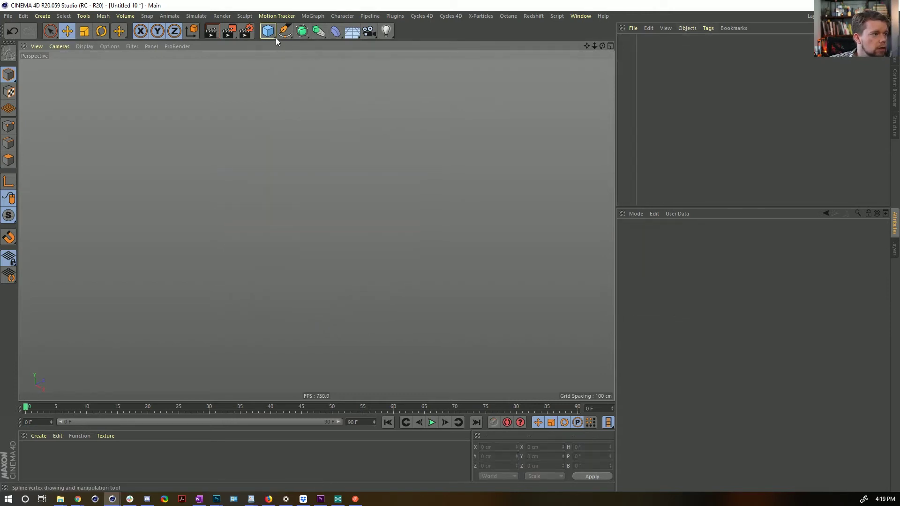
{"action": "left_click_drag", "start_coordinate": [270, 35], "coordinate": [270, 35]}
{"action": "left_click", "coordinate": [359, 5]}
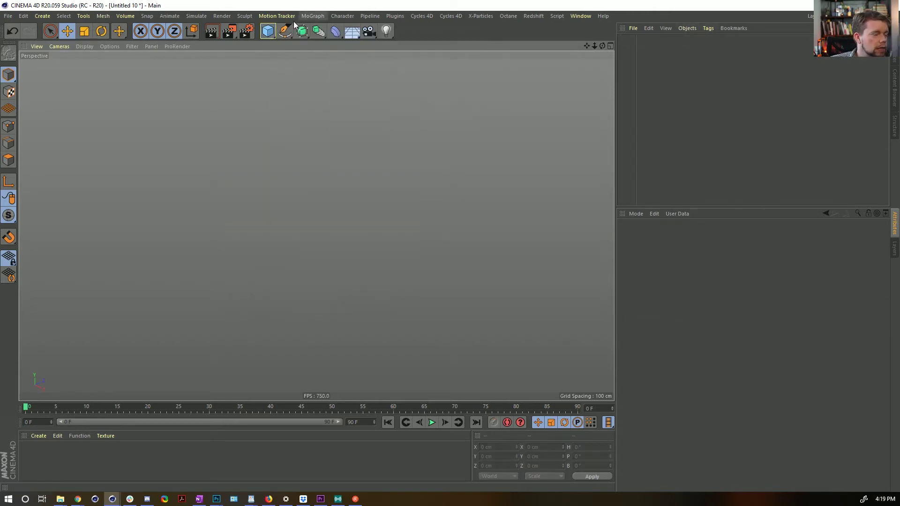
Step: Create a 400 cm square Rectangle on XZ and extrude it 50 cm upward into a slab
{"action": "left_click_drag", "start_coordinate": [286, 36], "coordinate": [285, 35]}
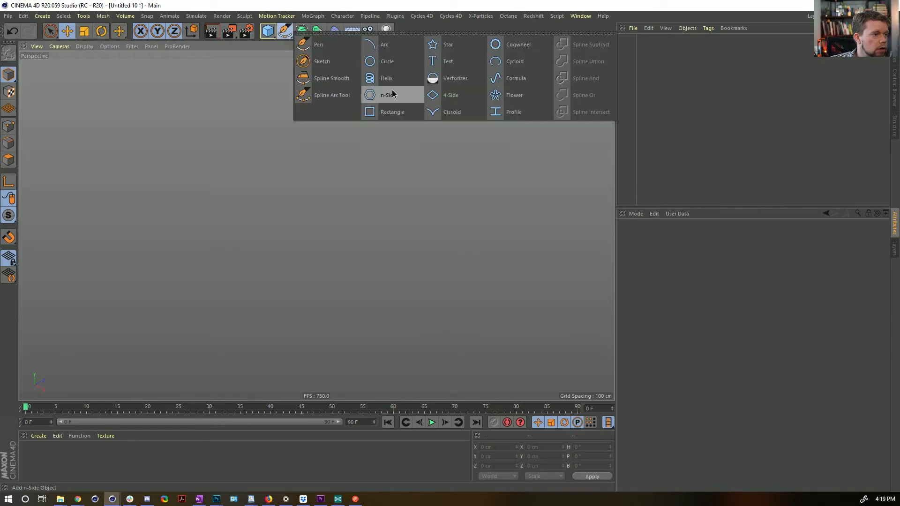
{"action": "left_click", "coordinate": [408, 113]}
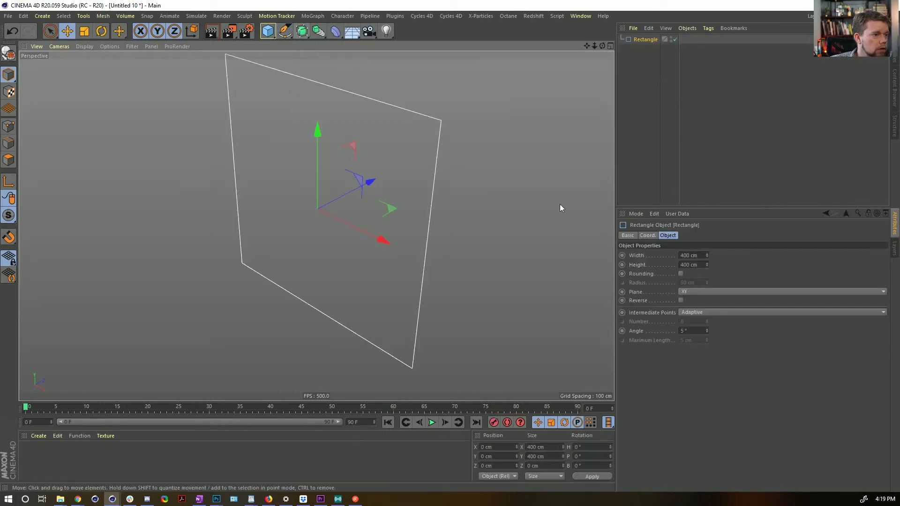
{"action": "scroll", "coordinate": [712, 292], "scroll_direction": "down", "scroll_amount": 2}
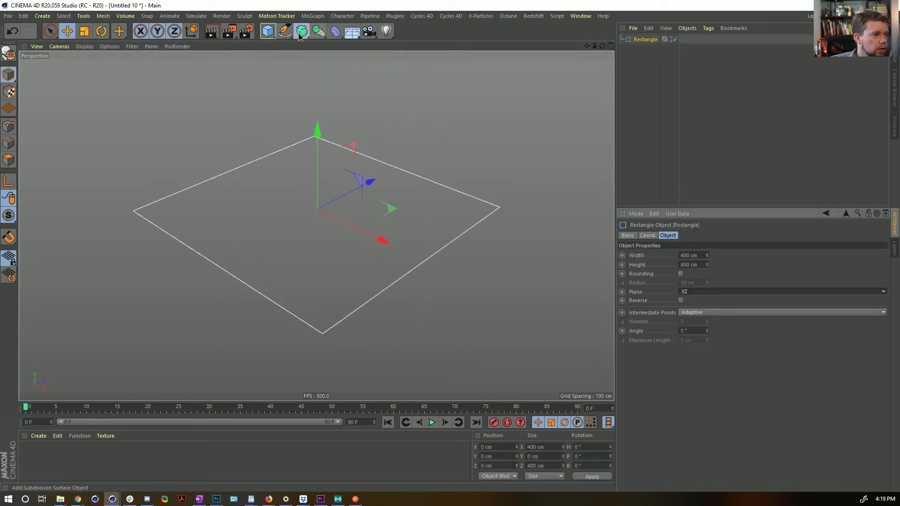
{"action": "left_click_drag", "start_coordinate": [298, 36], "coordinate": [404, 60]}
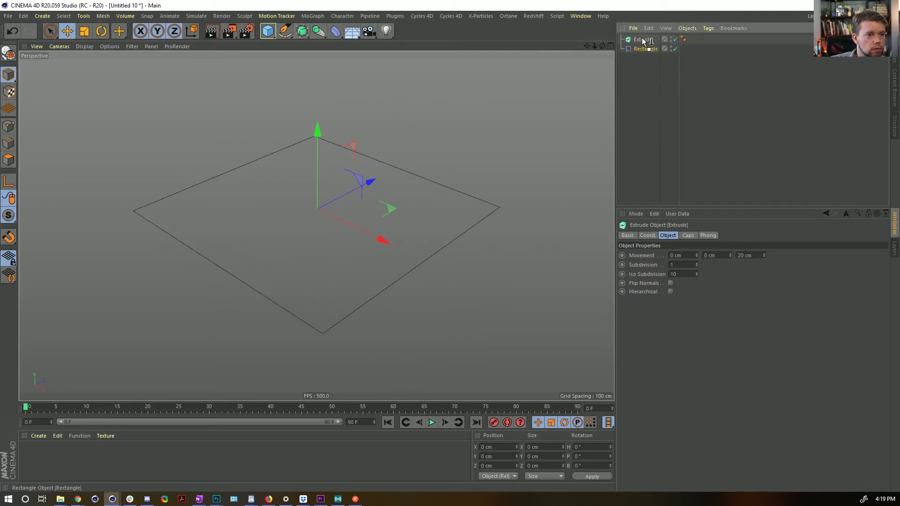
{"action": "left_click_drag", "start_coordinate": [642, 41], "coordinate": [643, 40]}
{"action": "left_click", "coordinate": [750, 255]}
{"action": "type", "text": "0"}
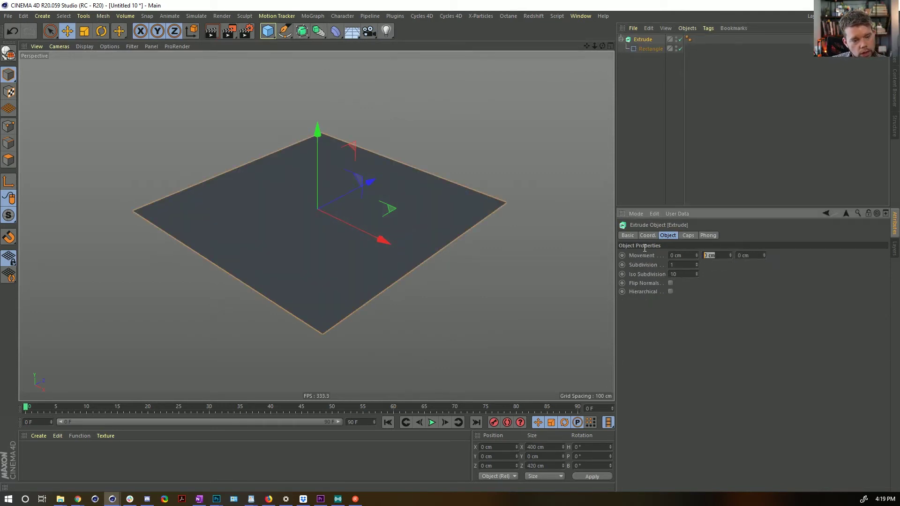
{"action": "type", "text": "50"}
{"action": "key", "text": "Return"}
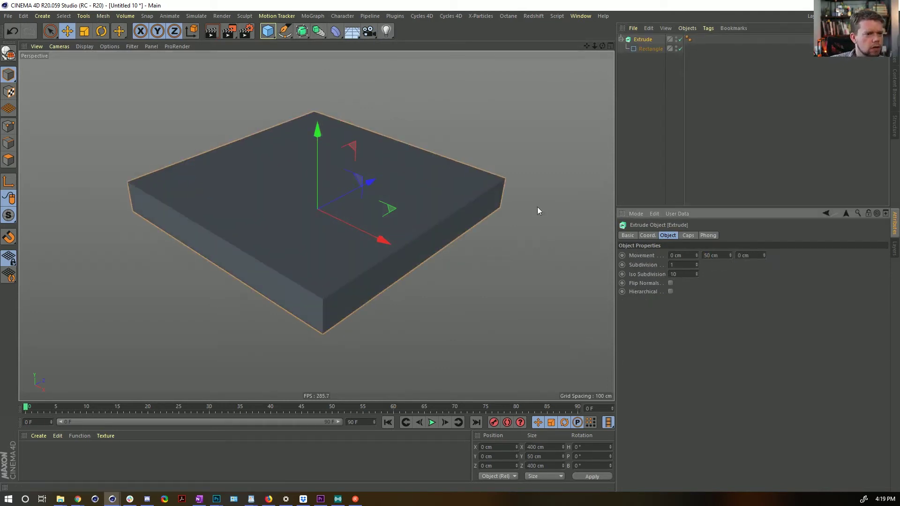
{"action": "left_click_drag", "start_coordinate": [537, 207], "coordinate": [404, 165], "text": "alt"}
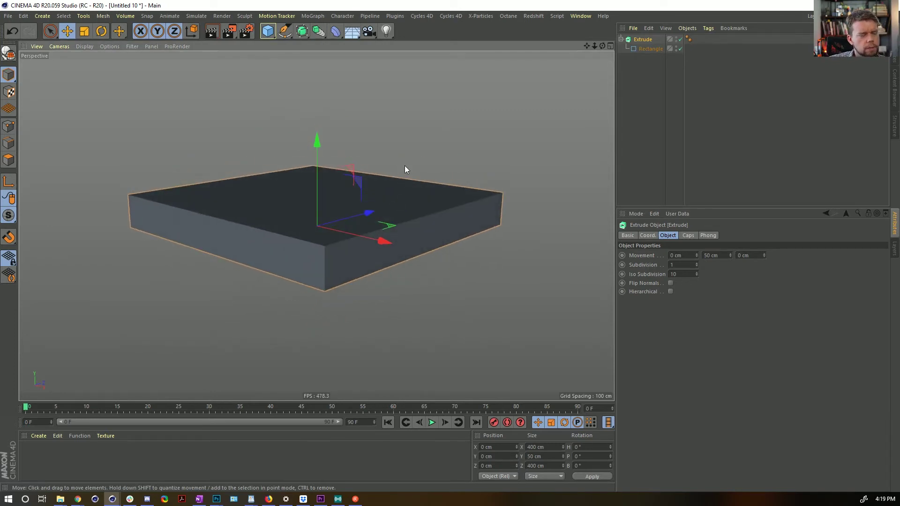
{"action": "left_click_drag", "start_coordinate": [308, 120], "coordinate": [320, 123], "text": "alt"}
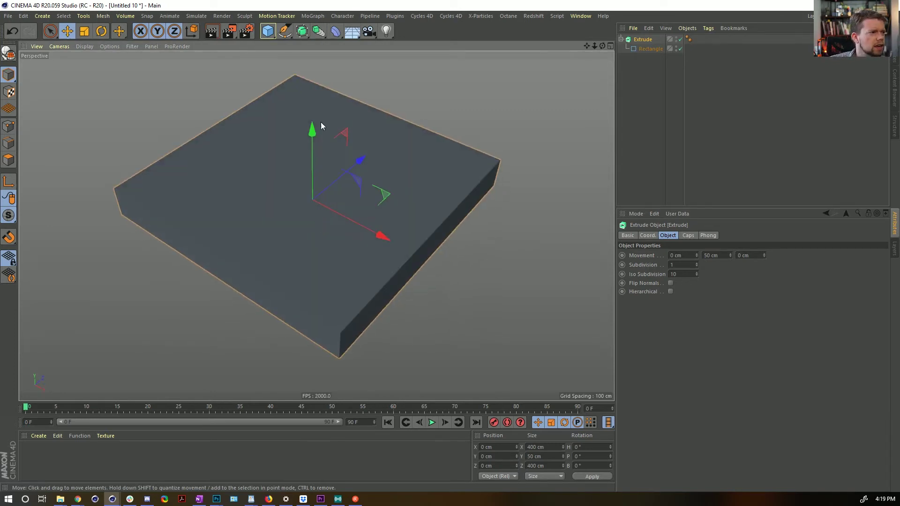
{"action": "left_click", "coordinate": [321, 16]}
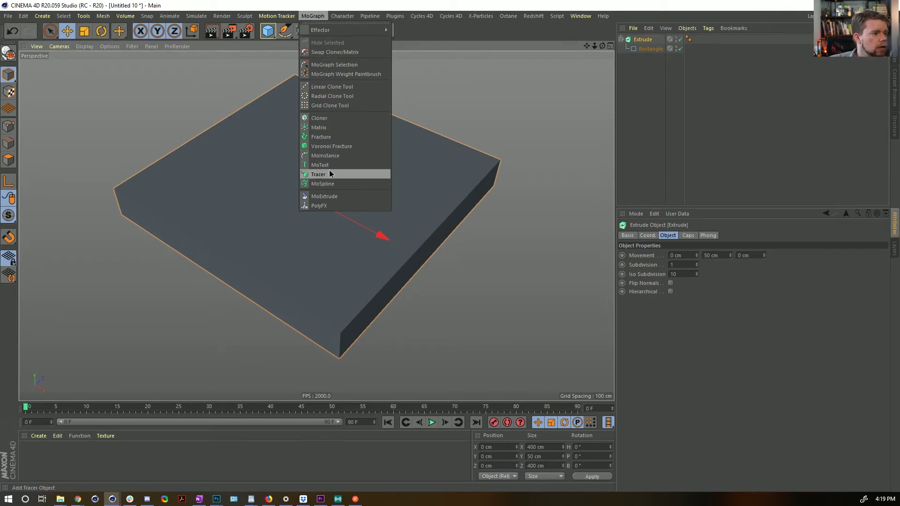
Step: Add a Helix spline to the slab scene
{"action": "left_click", "coordinate": [284, 48]}
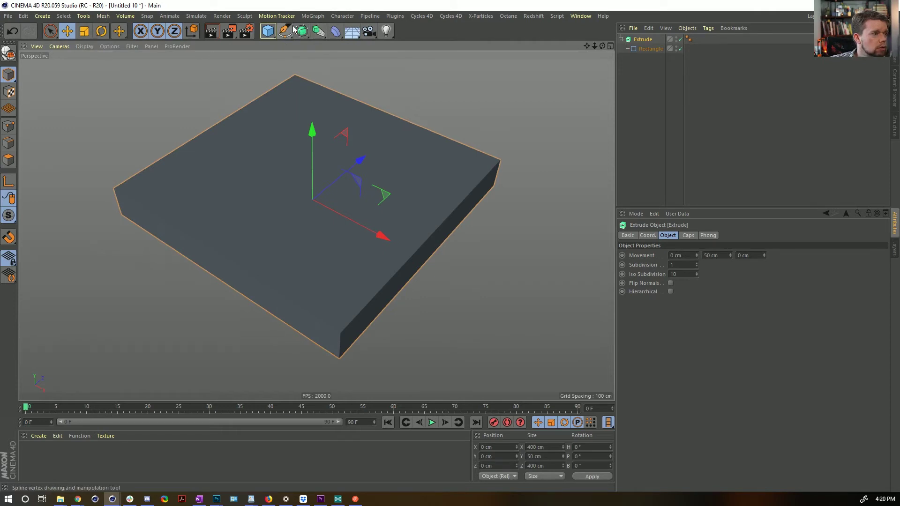
{"action": "left_click", "coordinate": [312, 16]}
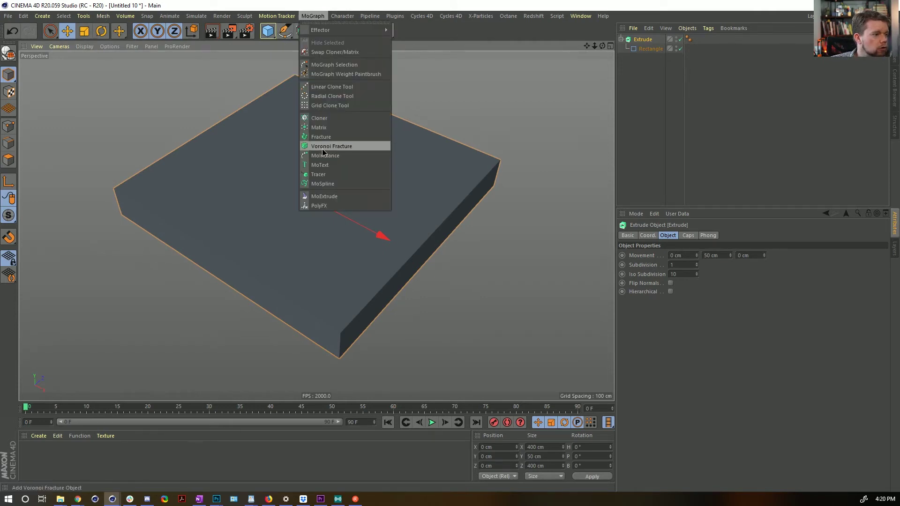
{"action": "left_click", "coordinate": [280, 34]}
{"action": "left_click", "coordinate": [285, 31]}
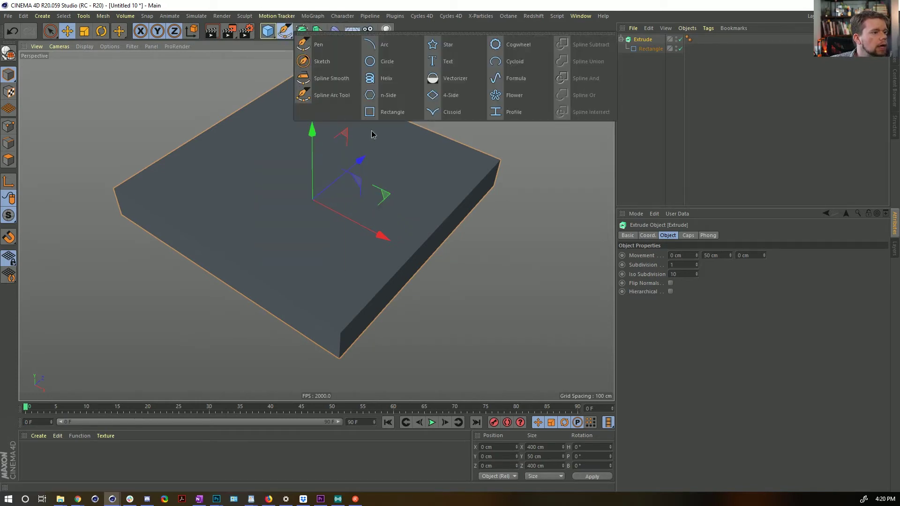
{"action": "left_click", "coordinate": [388, 79]}
{"action": "left_click_drag", "start_coordinate": [364, 149], "coordinate": [410, 230], "text": "alt"}
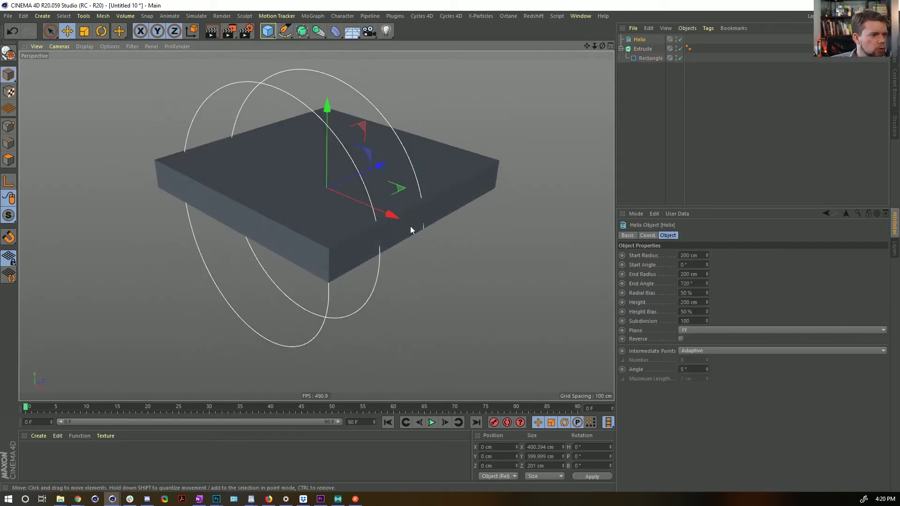
Step: Lay the helix on the XZ plane with 0 cm radii and 1000 cm height, then add a Sphere
{"action": "left_click", "coordinate": [715, 331]}
{"action": "left_click", "coordinate": [715, 360]}
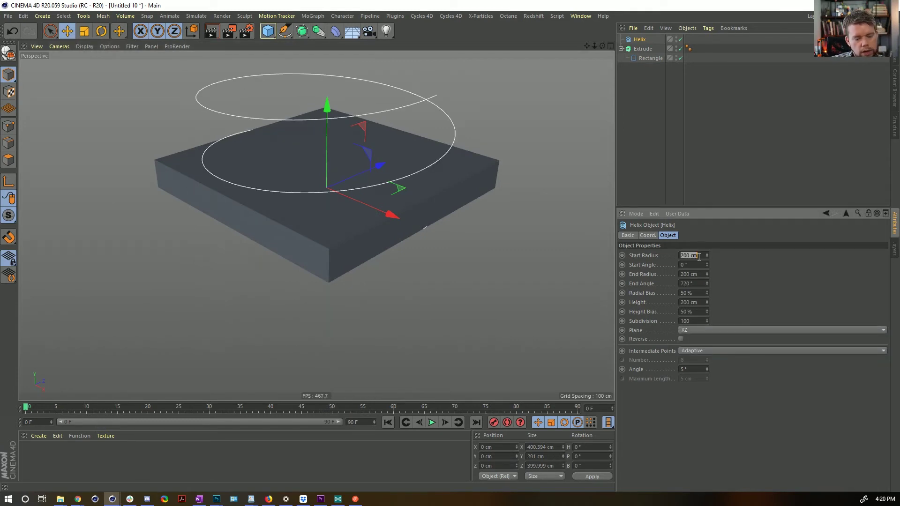
{"action": "double_click", "coordinate": [697, 276]}
{"action": "type", "text": "0"}
{"action": "key", "text": "Return"}
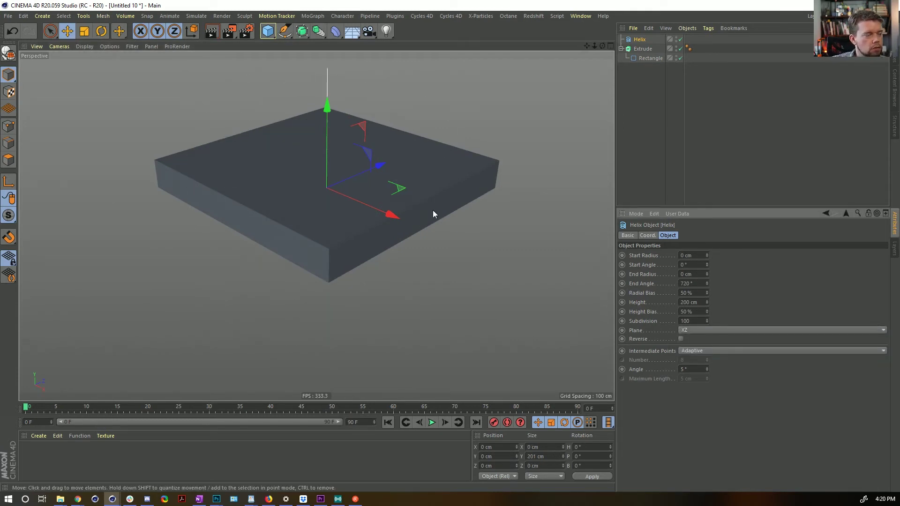
{"action": "middle_click_drag", "start_coordinate": [412, 220], "coordinate": [434, 298], "text": "alt"}
{"action": "left_click_drag", "start_coordinate": [463, 288], "coordinate": [534, 202], "text": "alt"}
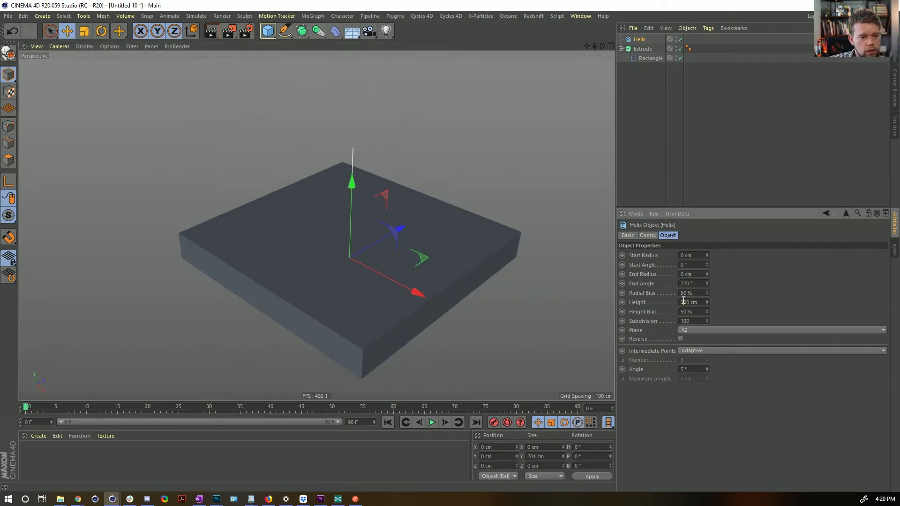
{"action": "right_click_drag", "start_coordinate": [398, 134], "coordinate": [307, 112], "text": "alt"}
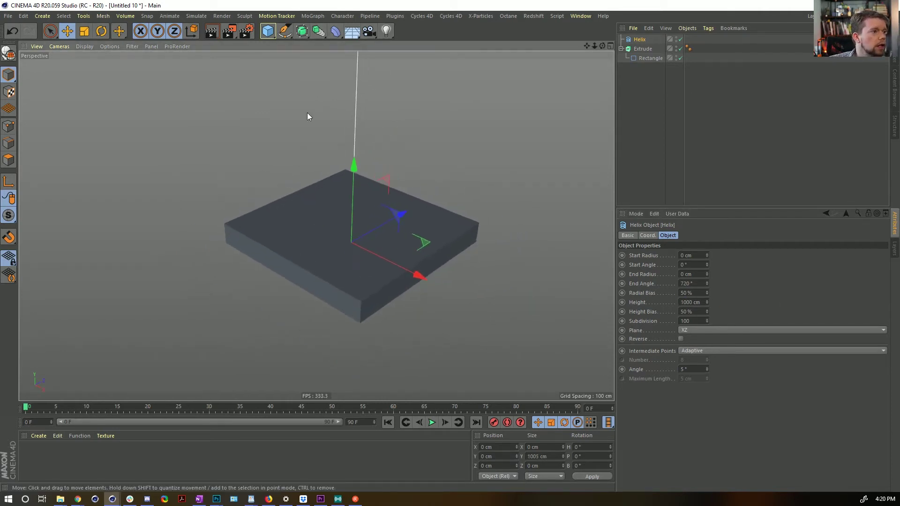
{"action": "left_click_drag", "start_coordinate": [274, 32], "coordinate": [445, 62]}
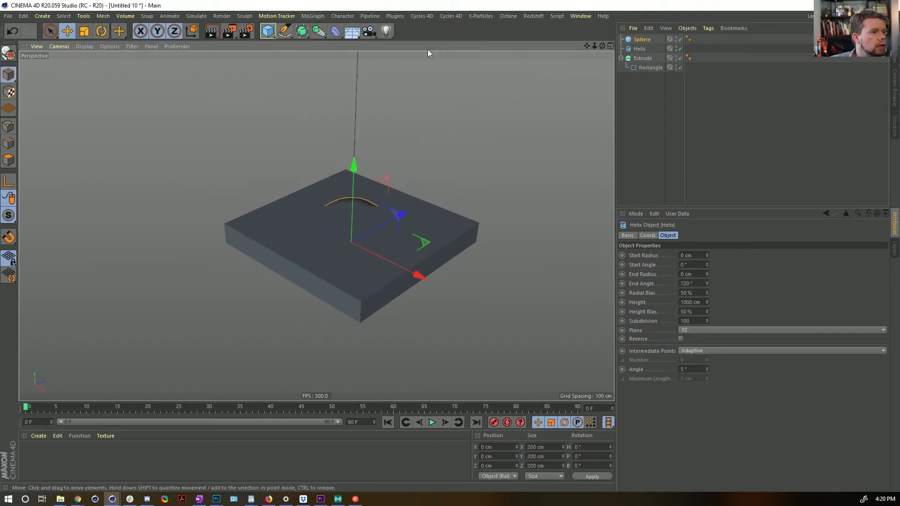
Step: Add a Cloner containing the Sphere and set the sphere radius to 25 cm
{"action": "left_click", "coordinate": [316, 17]}
{"action": "left_click", "coordinate": [323, 118]}
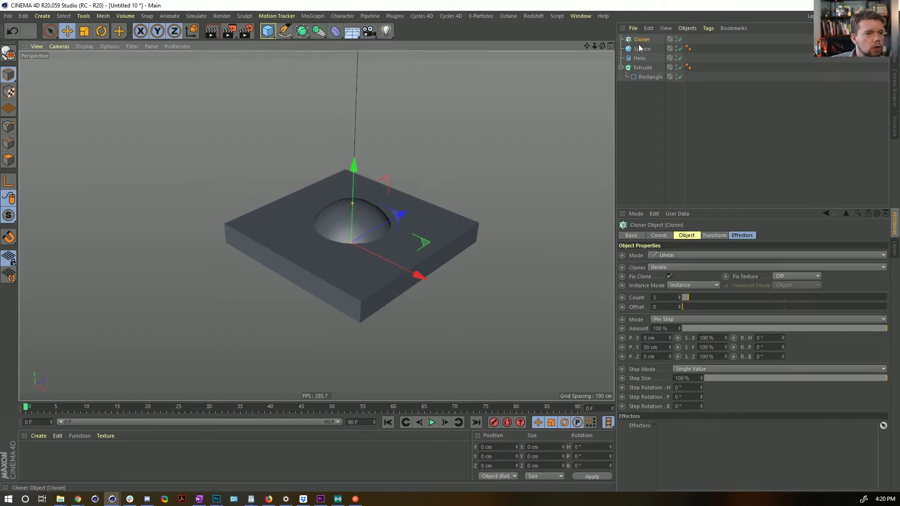
{"action": "left_click_drag", "start_coordinate": [639, 47], "coordinate": [643, 41]}
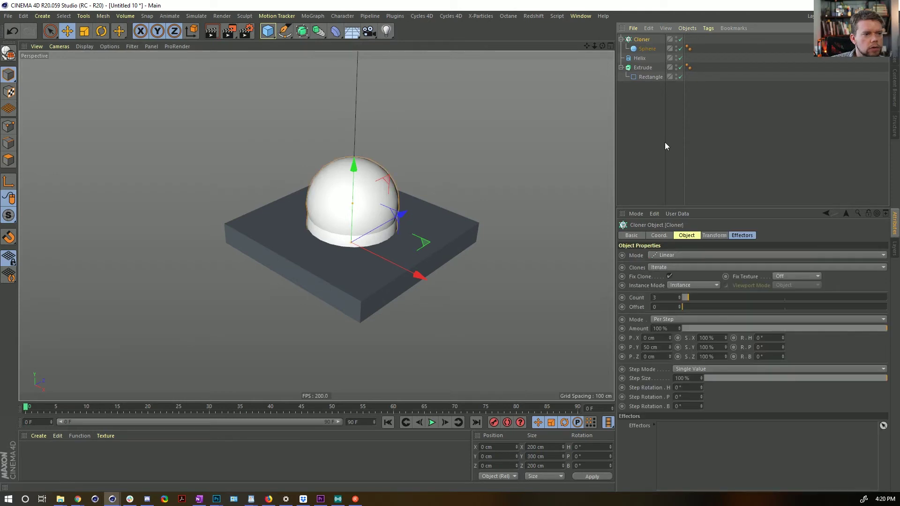
{"action": "left_click", "coordinate": [648, 50]}
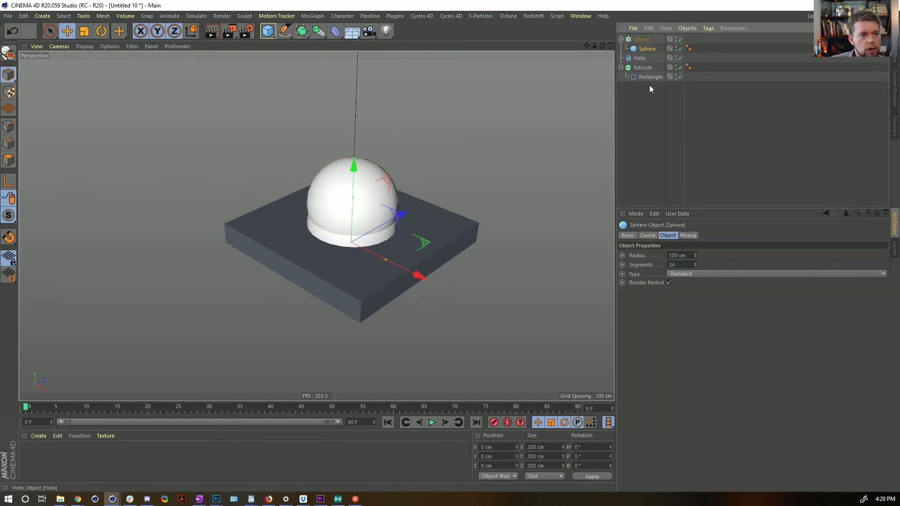
{"action": "left_click", "coordinate": [677, 254]}
{"action": "type", "text": "25"}
{"action": "key", "text": "Return"}
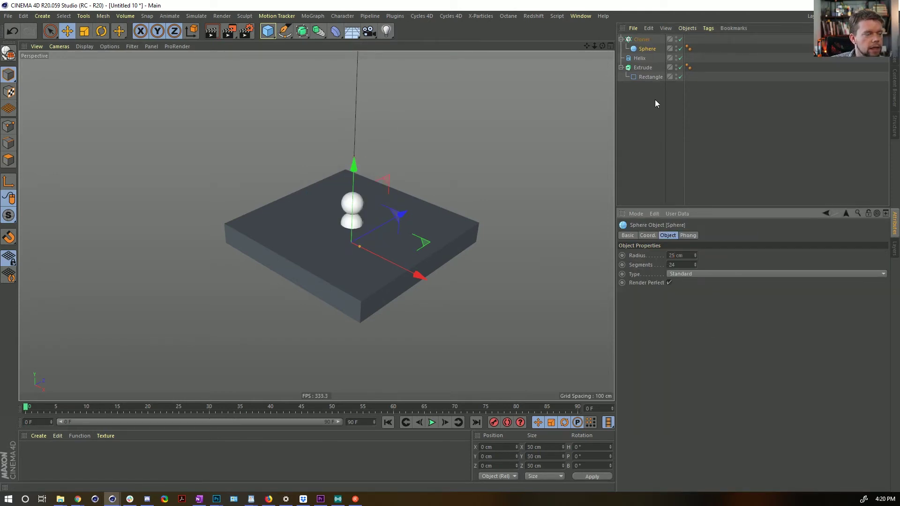
Step: Clone along the Helix in Object mode with a -19% rate and play the animation
{"action": "left_click", "coordinate": [641, 40]}
{"action": "left_click", "coordinate": [670, 255]}
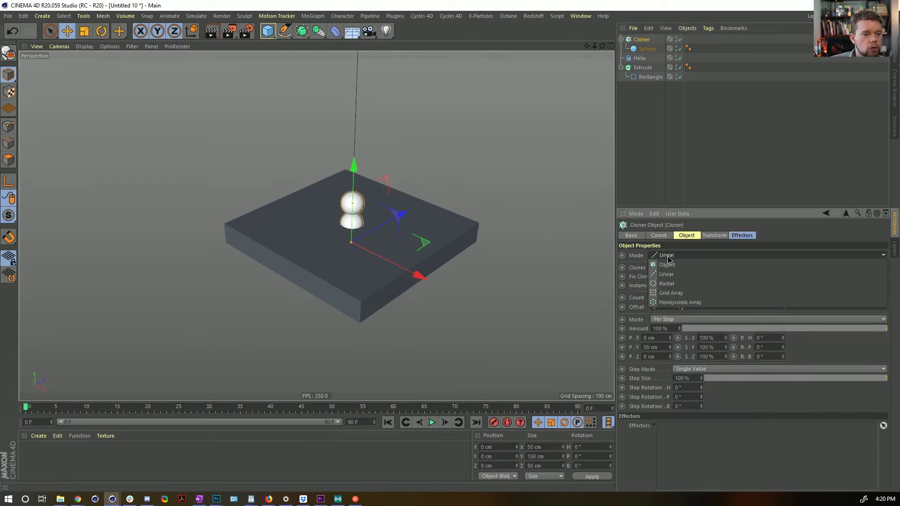
{"action": "left_click", "coordinate": [677, 267]}
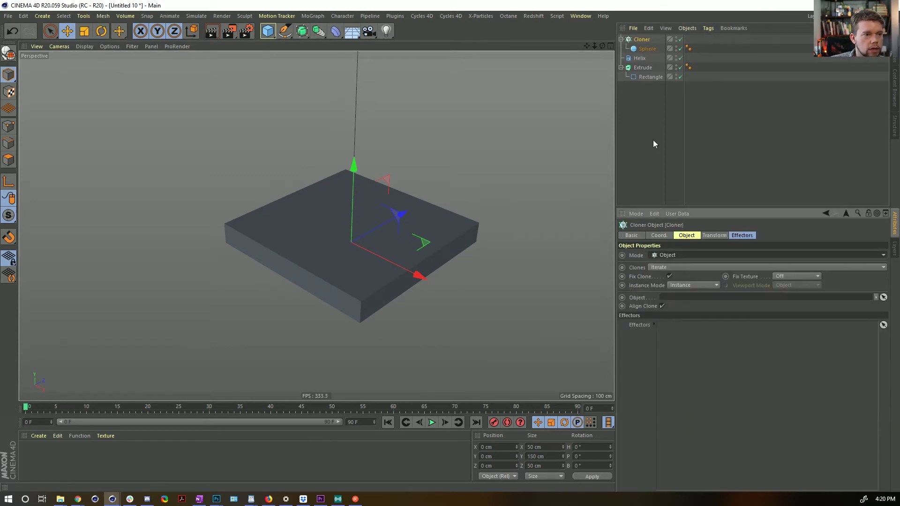
{"action": "left_click_drag", "start_coordinate": [642, 57], "coordinate": [680, 299]}
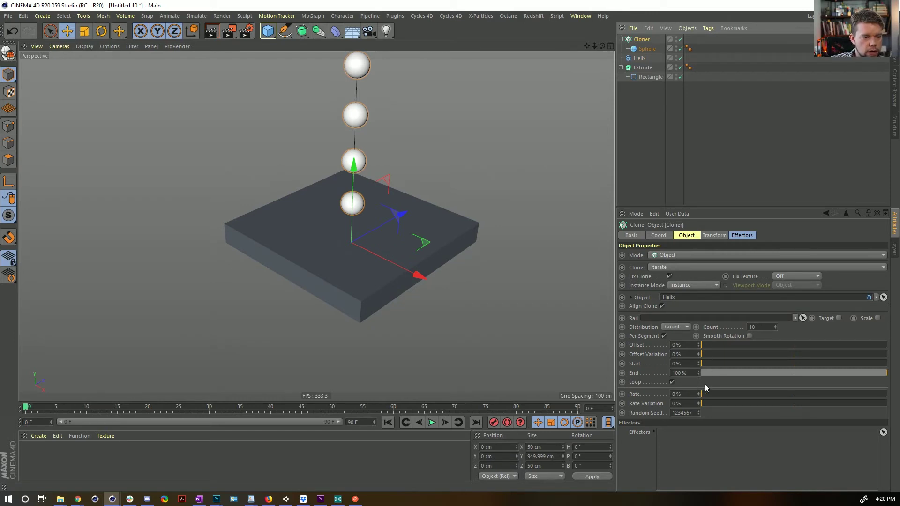
{"action": "left_click_drag", "start_coordinate": [718, 396], "coordinate": [818, 397]}
{"action": "left_click", "coordinate": [431, 422]}
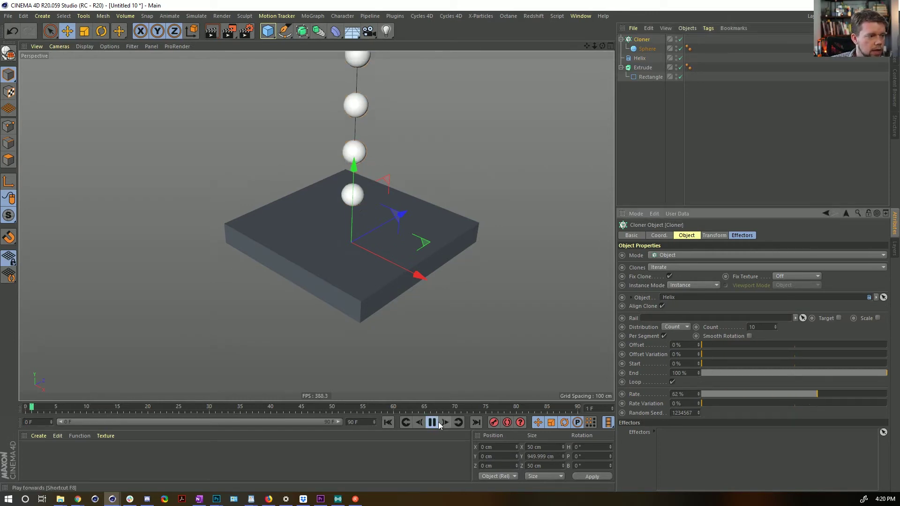
{"action": "left_click", "coordinate": [730, 397]}
{"action": "left_click_drag", "start_coordinate": [731, 398], "coordinate": [699, 388]}
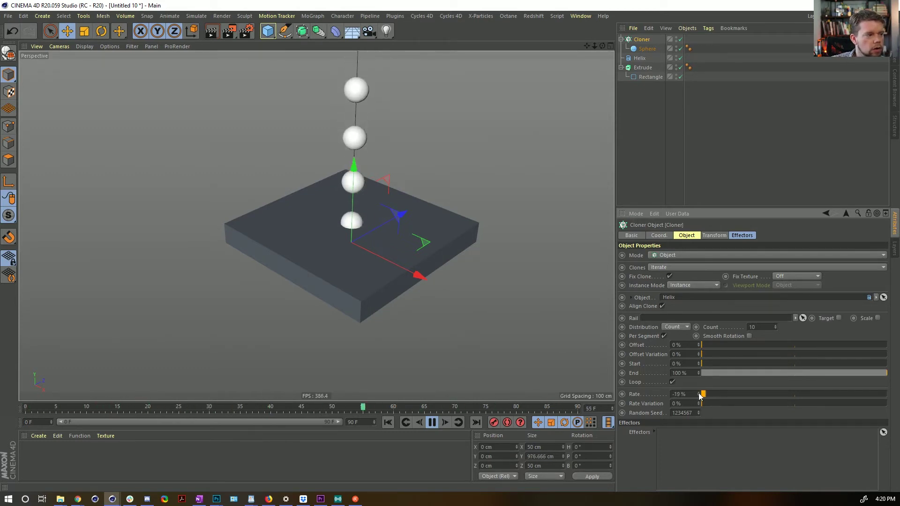
{"action": "scroll", "coordinate": [412, 197], "scroll_direction": "down", "scroll_amount": 2}
{"action": "middle_click_drag", "start_coordinate": [388, 226], "coordinate": [396, 277], "text": "alt"}
{"action": "scroll", "coordinate": [401, 262], "scroll_direction": "down", "scroll_amount": 2}
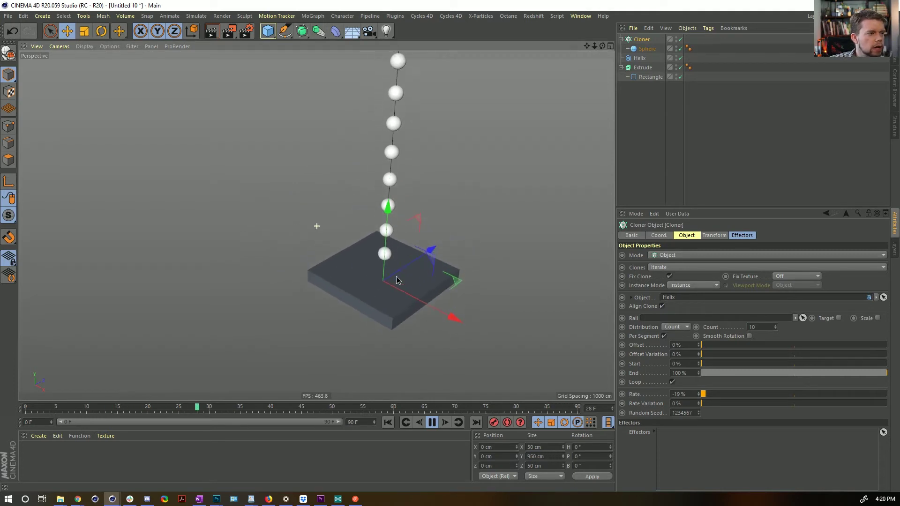
{"action": "left_click_drag", "start_coordinate": [394, 296], "coordinate": [412, 269], "text": "alt"}
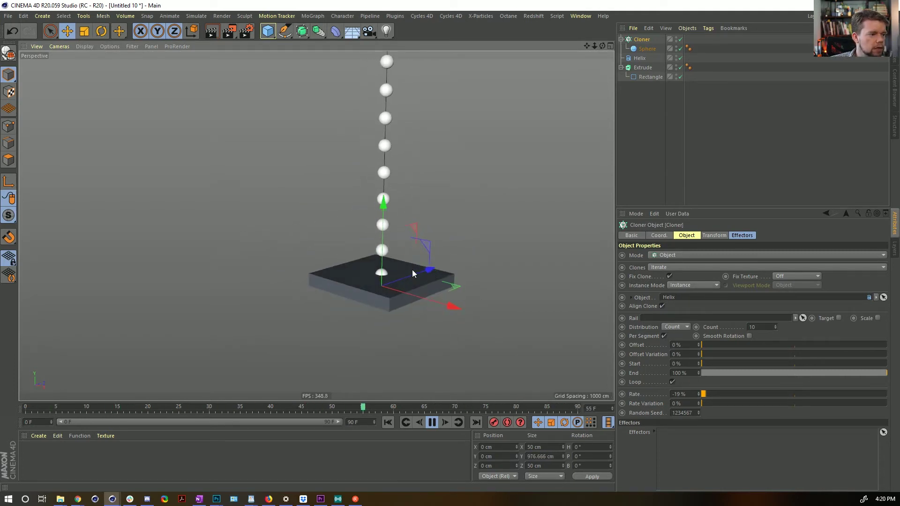
Step: Raise the helix to P.Y 25 cm and review the spheres above the slab
{"action": "left_click", "coordinate": [645, 60]}
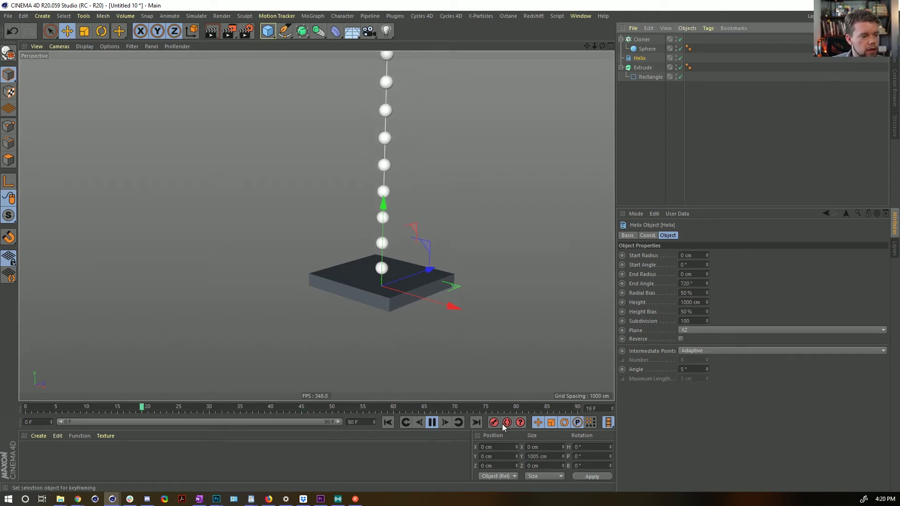
{"action": "left_click", "coordinate": [647, 235]}
{"action": "left_click_drag", "start_coordinate": [661, 266], "coordinate": [640, 267]}
{"action": "type", "text": "25"}
{"action": "key", "text": "Return"}
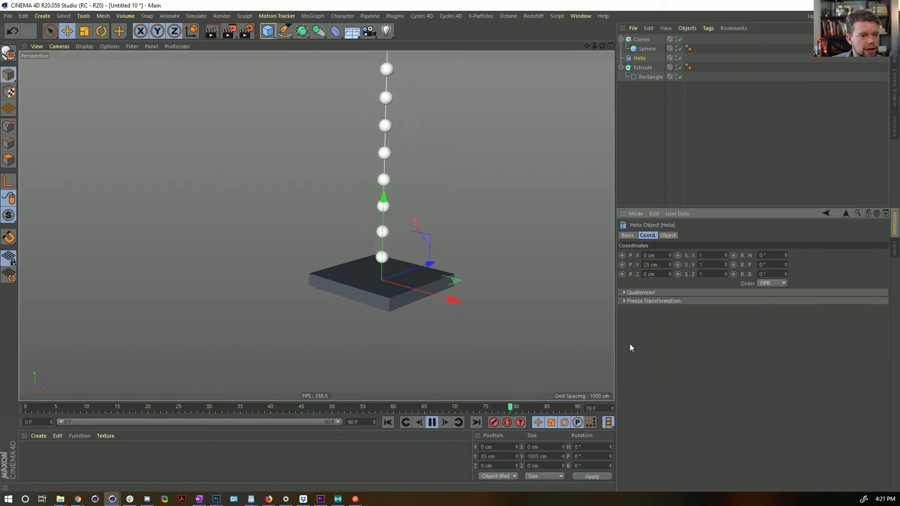
{"action": "left_click_drag", "start_coordinate": [394, 308], "coordinate": [378, 335], "text": "alt"}
{"action": "middle_click_drag", "start_coordinate": [378, 336], "coordinate": [402, 266], "text": "alt"}
{"action": "right_click_drag", "start_coordinate": [401, 266], "coordinate": [415, 253], "text": "alt"}
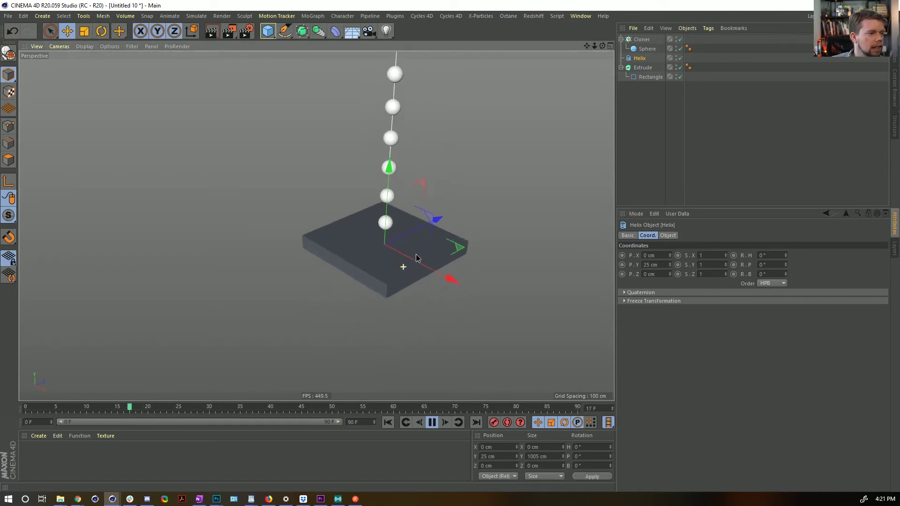
{"action": "left_click_drag", "start_coordinate": [415, 254], "coordinate": [407, 266], "text": "alt"}
{"action": "middle_click_drag", "start_coordinate": [407, 266], "coordinate": [396, 282], "text": "alt"}
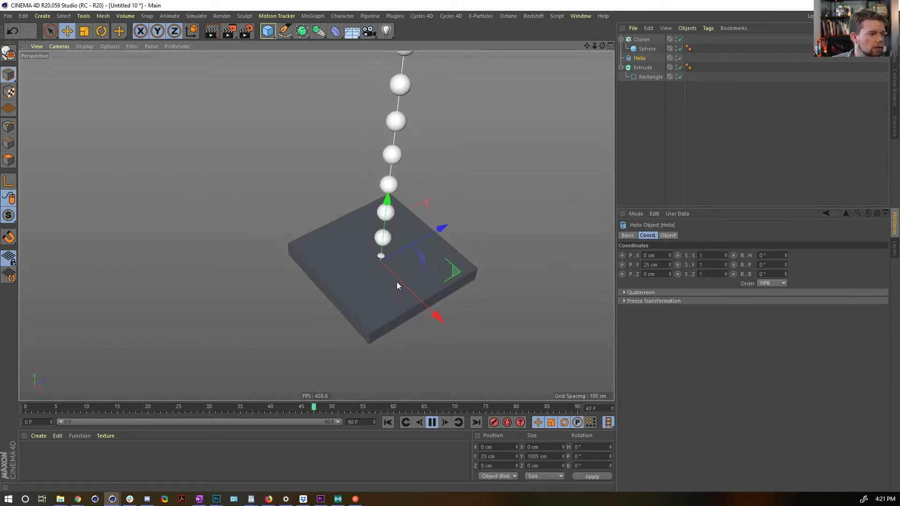
{"action": "right_click_drag", "start_coordinate": [396, 286], "coordinate": [445, 233], "text": "alt"}
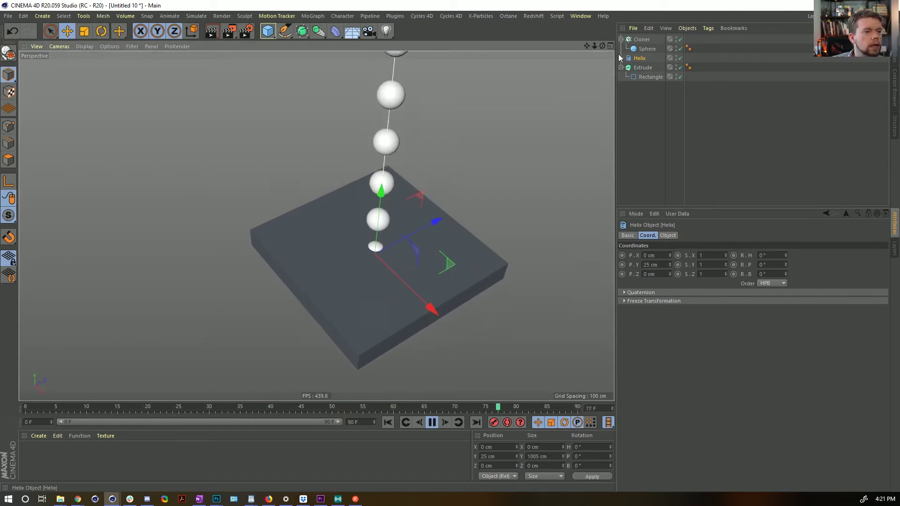
{"action": "left_click", "coordinate": [633, 40]}
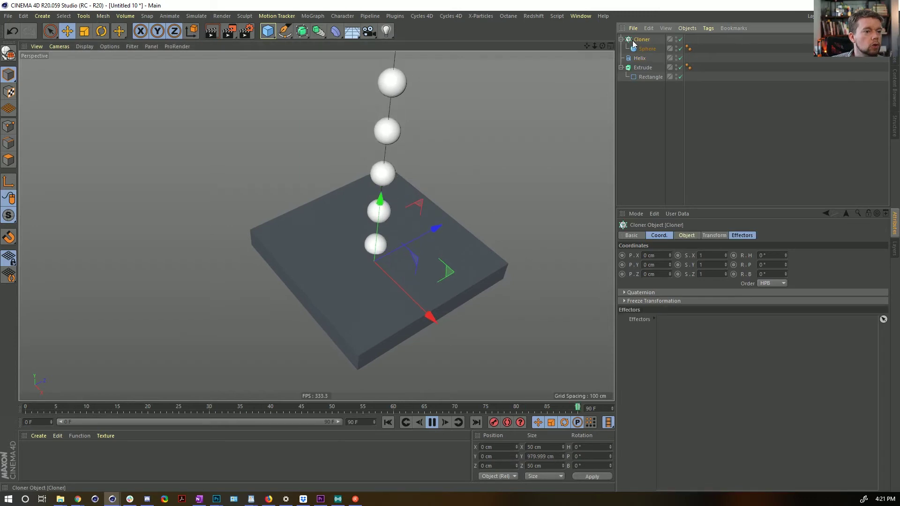
{"action": "left_click", "coordinate": [312, 16]}
Step: Add a Random effector to the clones and zero its Y offset
{"action": "mouse_move", "coordinate": [327, 30]}
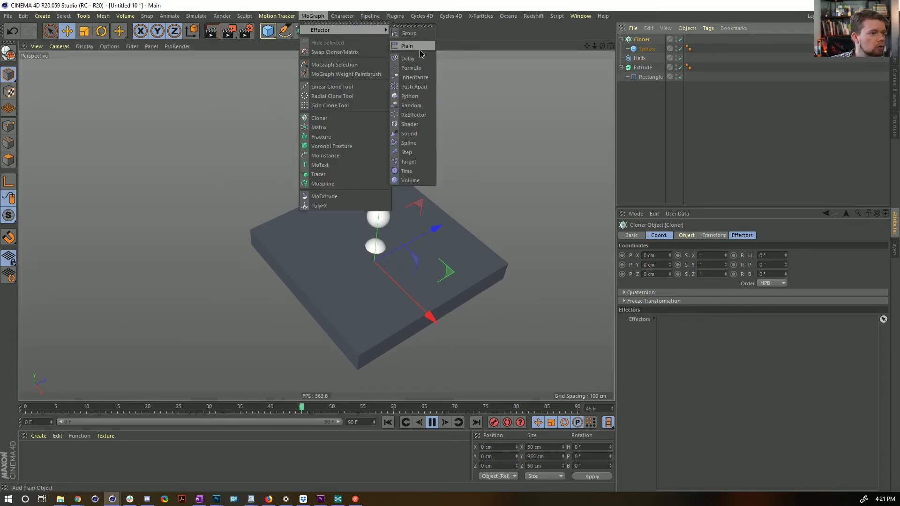
{"action": "left_click", "coordinate": [421, 105]}
{"action": "left_click", "coordinate": [657, 355]}
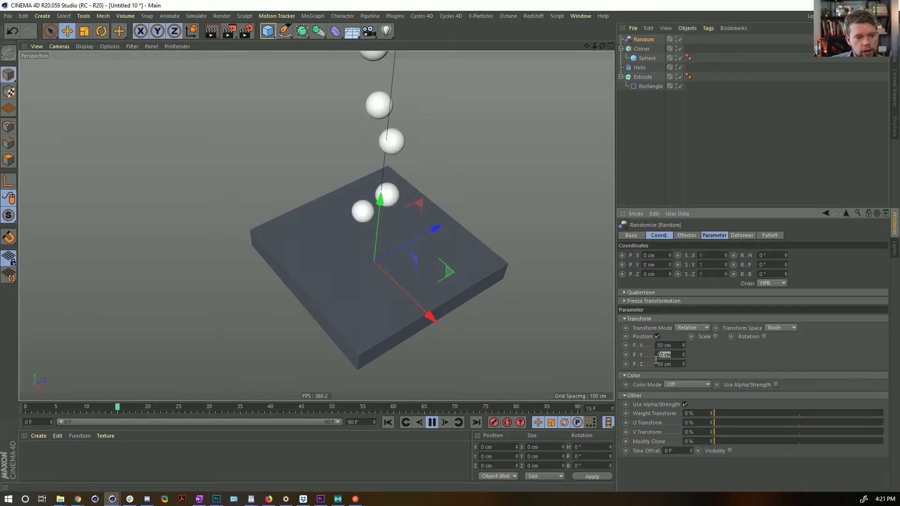
{"action": "left_click_drag", "start_coordinate": [656, 360], "coordinate": [638, 348]}
{"action": "type", "text": "0"}
{"action": "key", "text": "Return"}
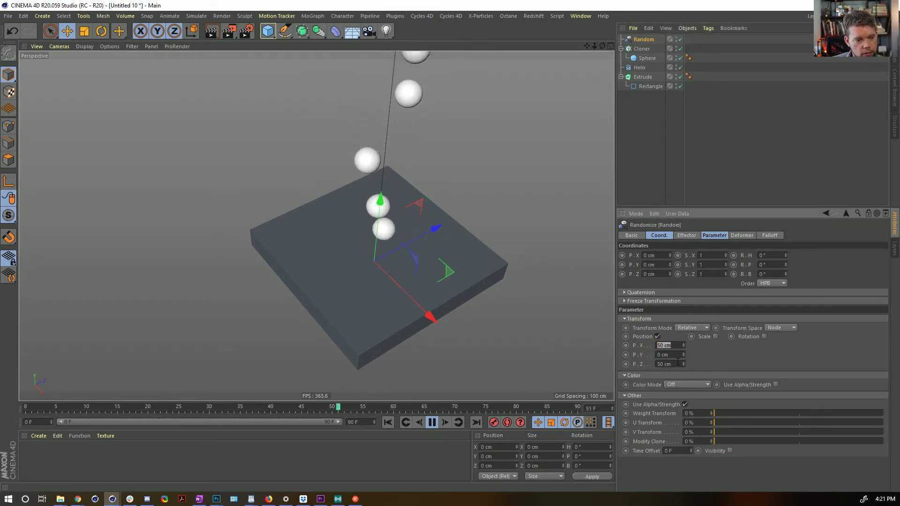
Step: Try random position offsets of 444 cm, then 222 cm
{"action": "type", "text": "4"}
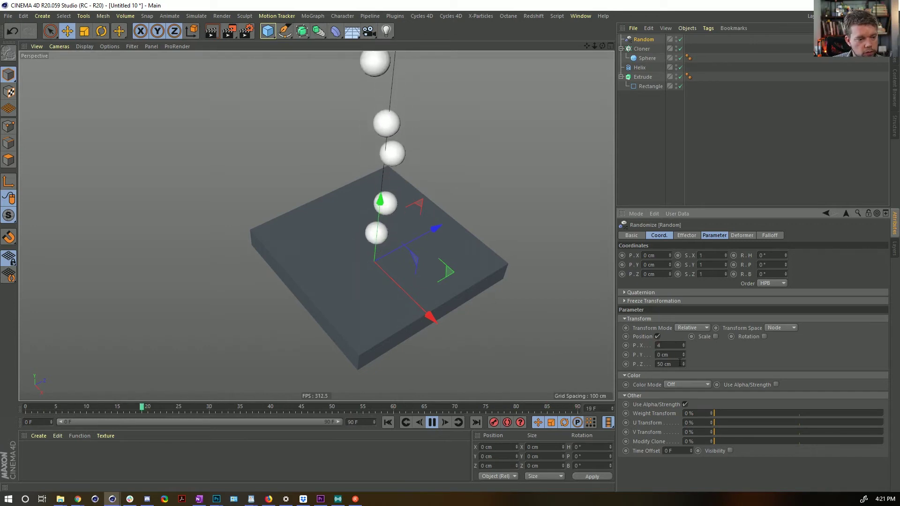
{"action": "type", "text": "44"}
{"action": "key", "text": "Tab"}
{"action": "key", "text": "Tab"}
{"action": "type", "text": "444"}
{"action": "key", "text": "Return"}
{"action": "left_click_drag", "start_coordinate": [677, 346], "coordinate": [648, 346]}
{"action": "type", "text": "2"}
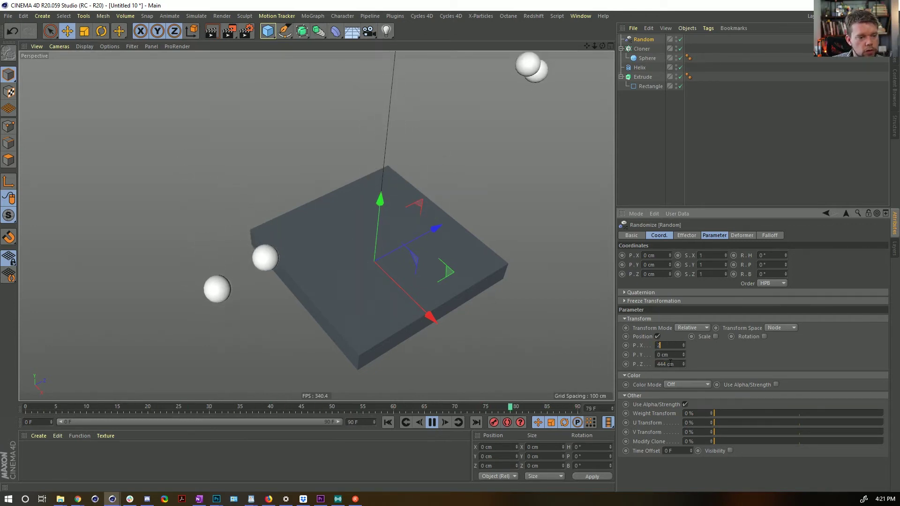
{"action": "type", "text": "22"}
{"action": "key", "text": "Tab"}
{"action": "key", "text": "Tab"}
{"action": "type", "text": "222"}
{"action": "key", "text": "Return"}
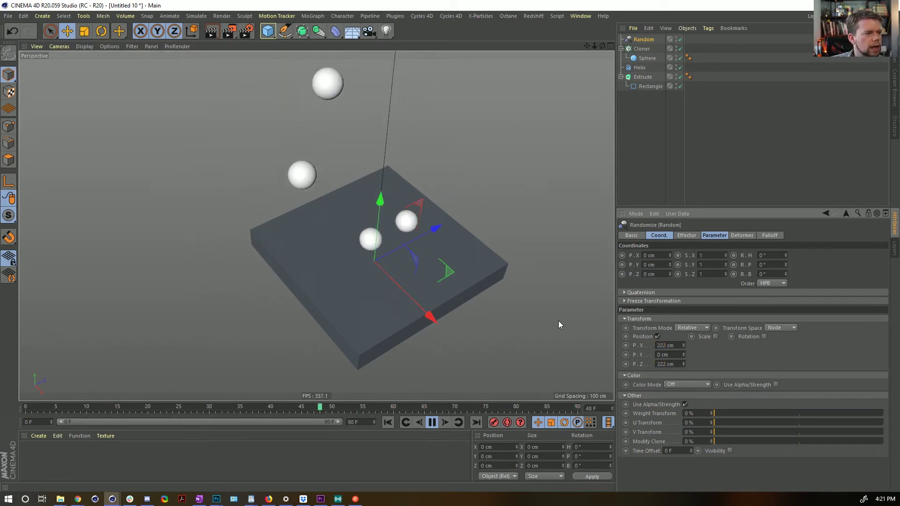
{"action": "left_click_drag", "start_coordinate": [445, 310], "coordinate": [443, 304], "text": "alt"}
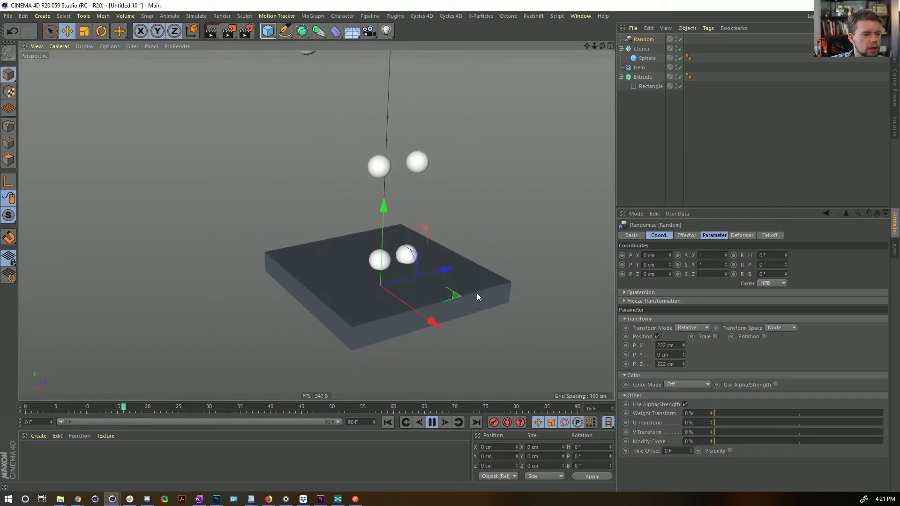
{"action": "scroll", "coordinate": [476, 293], "scroll_direction": "down", "scroll_amount": 2}
{"action": "middle_click_drag", "start_coordinate": [477, 293], "coordinate": [469, 324], "text": "alt"}
Step: Set the random Y offset to 222 cm and the Z offset to 0 cm
{"action": "left_click_drag", "start_coordinate": [675, 356], "coordinate": [645, 366]}
{"action": "type", "text": "222"}
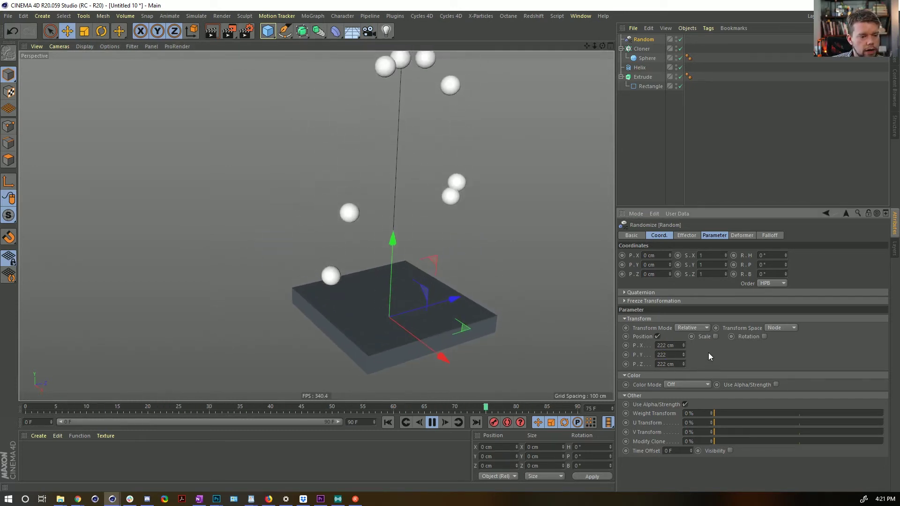
{"action": "key", "text": "Tab"}
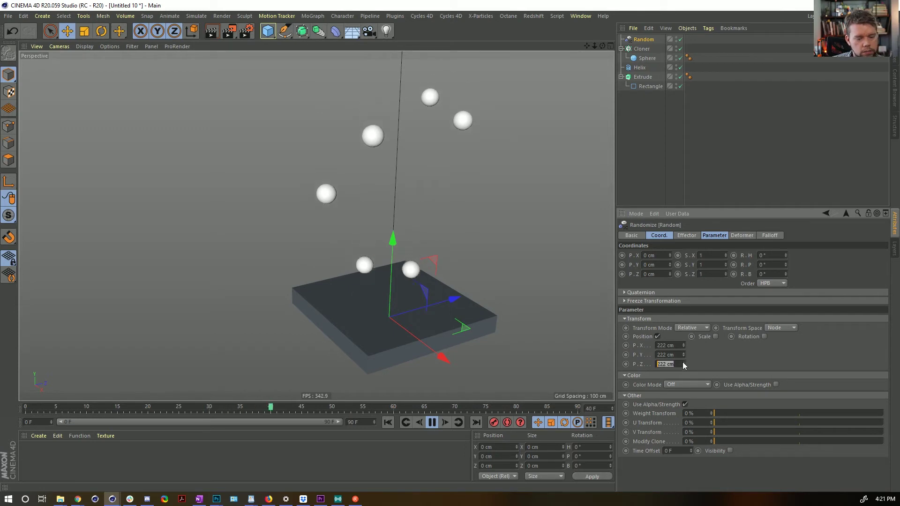
{"action": "type", "text": "0"}
{"action": "key", "text": "Return"}
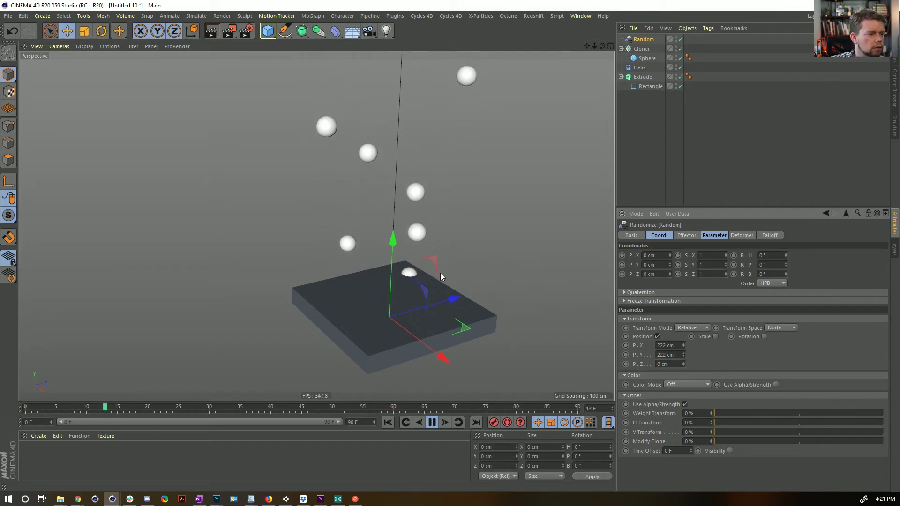
Step: Set the random X and Y position offsets to 111 cm each
{"action": "mouse_move", "coordinate": [441, 273]}
{"action": "left_mouse_down", "text": "alt"}
{"action": "mouse_move", "coordinate": [428, 255]}
{"action": "mouse_move", "coordinate": [447, 268]}
{"action": "left_mouse_up", "text": "alt"}
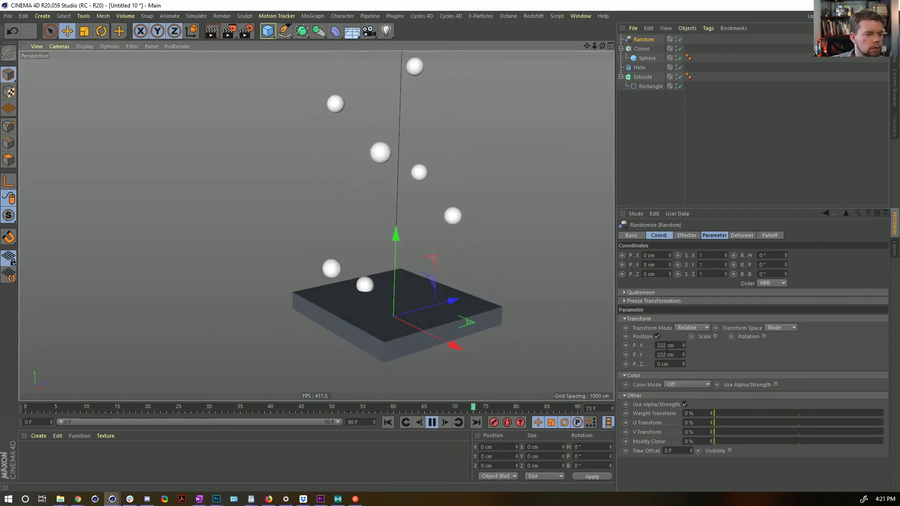
{"action": "double_click", "coordinate": [667, 346]}
{"action": "type", "text": "111"}
{"action": "key", "text": "Tab"}
{"action": "type", "text": "111"}
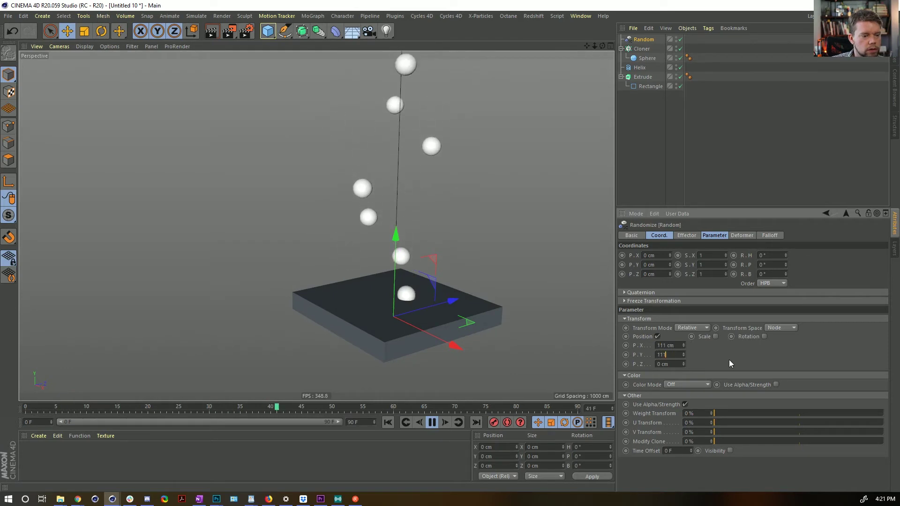
{"action": "key", "text": "Return"}
{"action": "left_click_drag", "start_coordinate": [428, 294], "coordinate": [404, 297], "text": "alt"}
Step: Hide the helix and add a Signal tag to the Extrude, linking its Movement parameter
{"action": "left_click", "coordinate": [662, 161]}
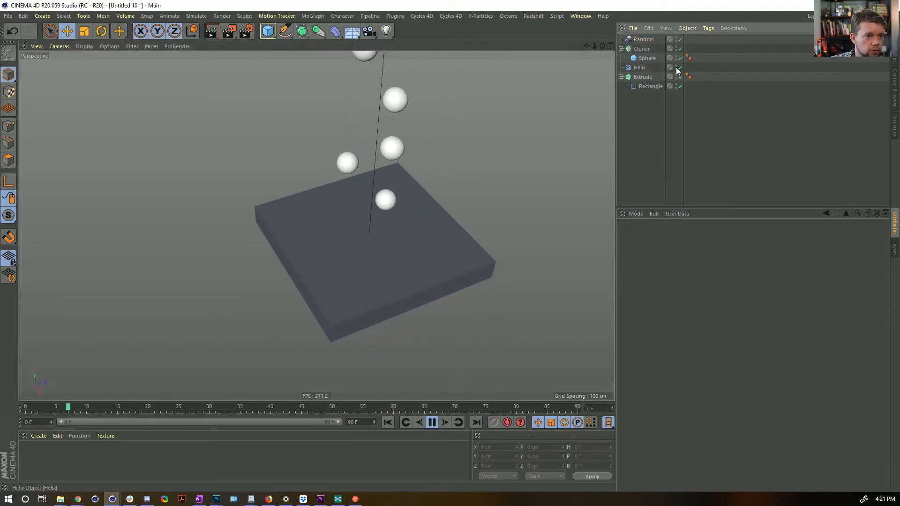
{"action": "left_click", "coordinate": [676, 67]}
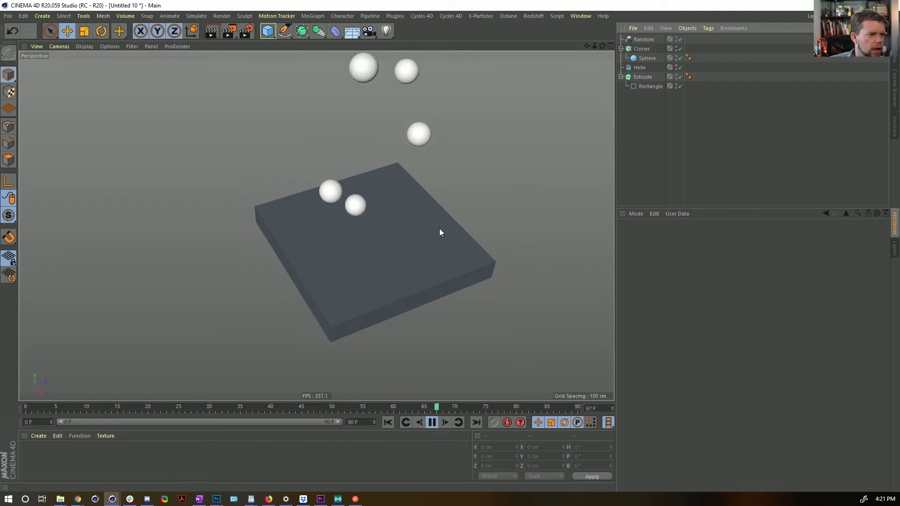
{"action": "mouse_move", "coordinate": [412, 240]}
{"action": "left_mouse_down", "text": "alt"}
{"action": "mouse_move", "coordinate": [409, 218]}
{"action": "mouse_move", "coordinate": [414, 234]}
{"action": "left_mouse_up", "text": "alt"}
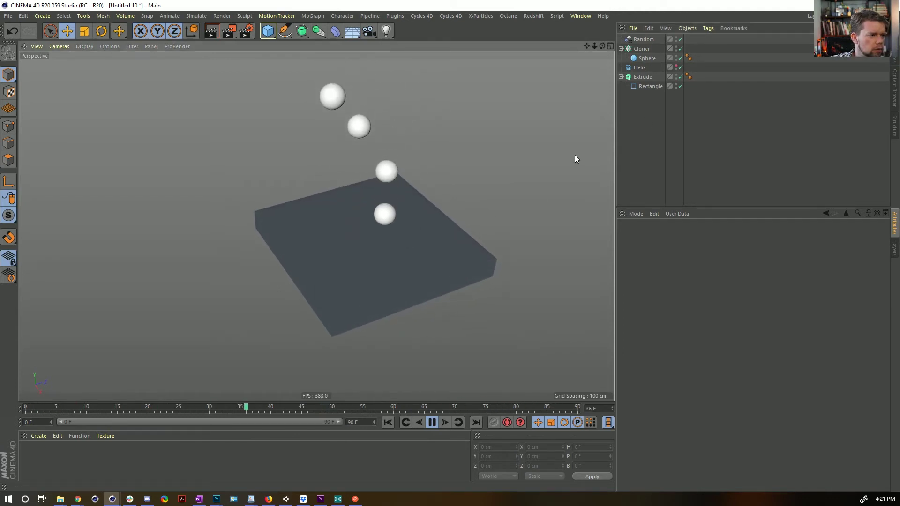
{"action": "left_click", "coordinate": [637, 77]}
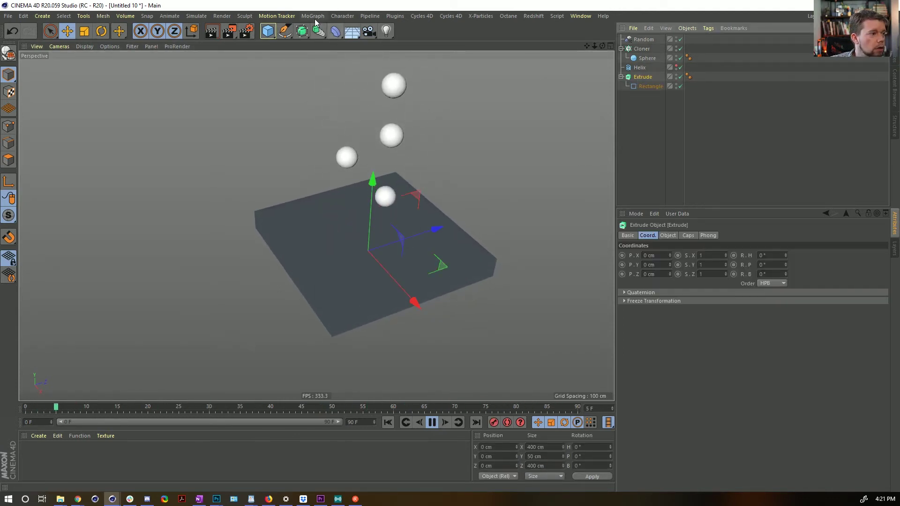
{"action": "right_click", "coordinate": [654, 80]}
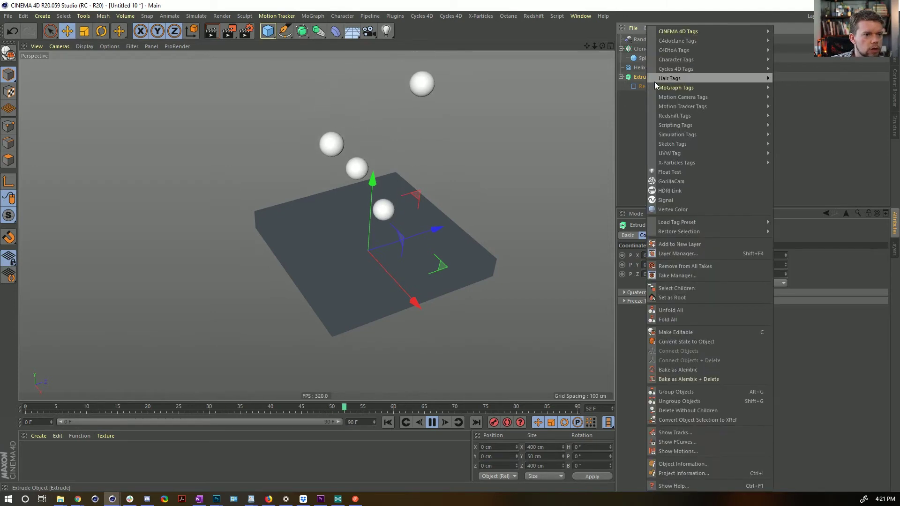
{"action": "left_click", "coordinate": [670, 191]}
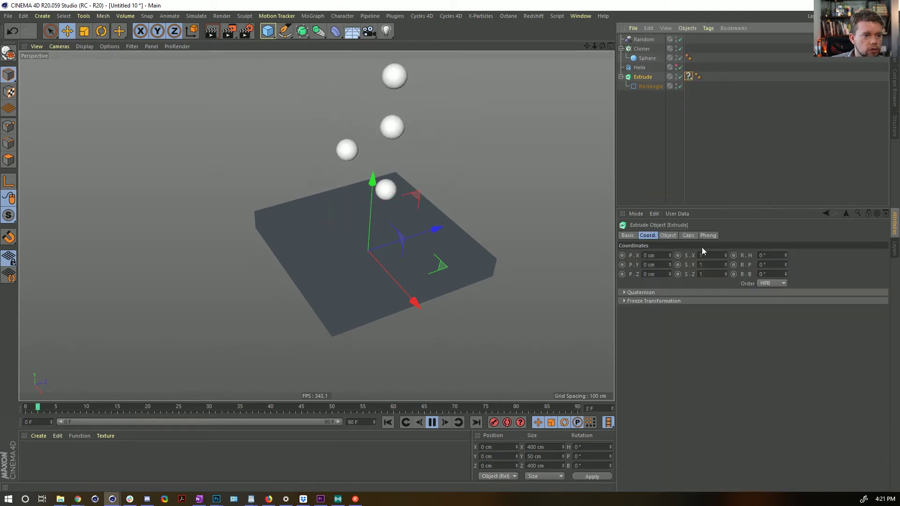
{"action": "left_click", "coordinate": [670, 236]}
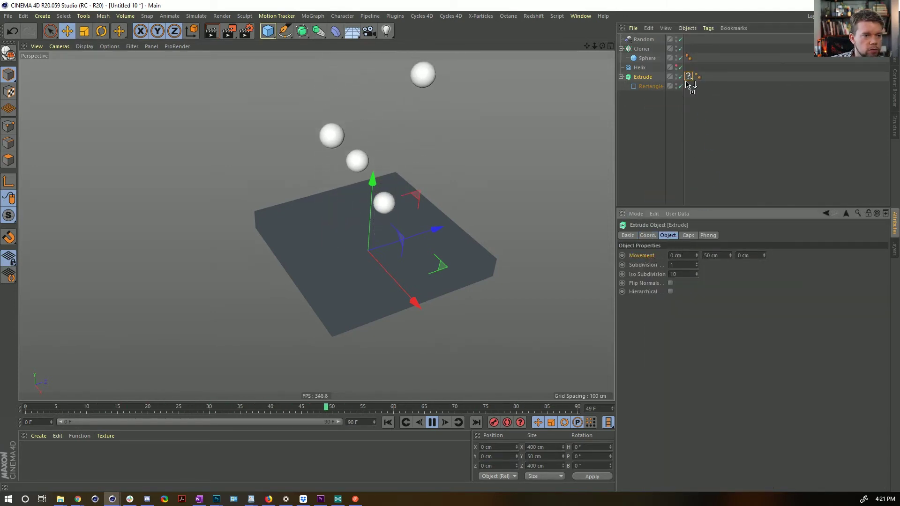
{"action": "left_click_drag", "start_coordinate": [689, 77], "coordinate": [688, 77]}
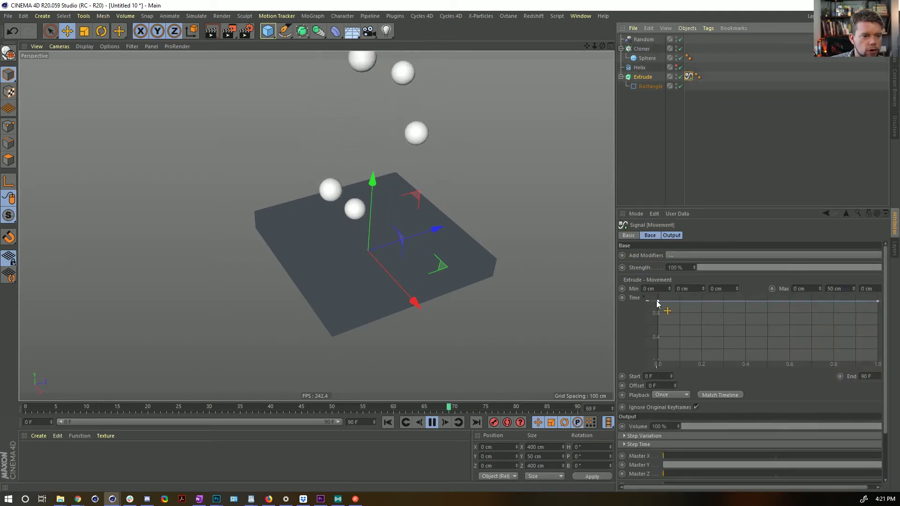
Step: Shape the Signal time curve into an S-curve and set minimum Y to 50 cm
{"action": "left_click_drag", "start_coordinate": [657, 302], "coordinate": [643, 367]}
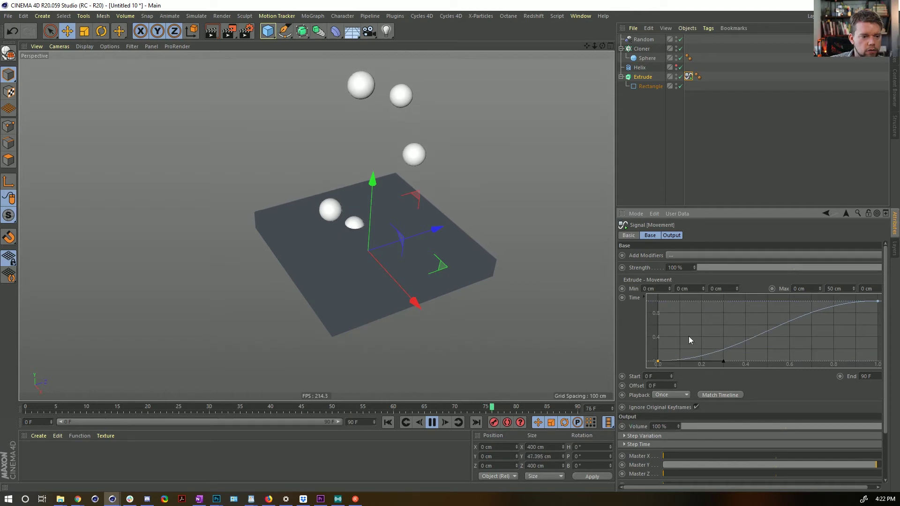
{"action": "left_click_drag", "start_coordinate": [690, 288], "coordinate": [621, 289]}
{"action": "type", "text": "50"}
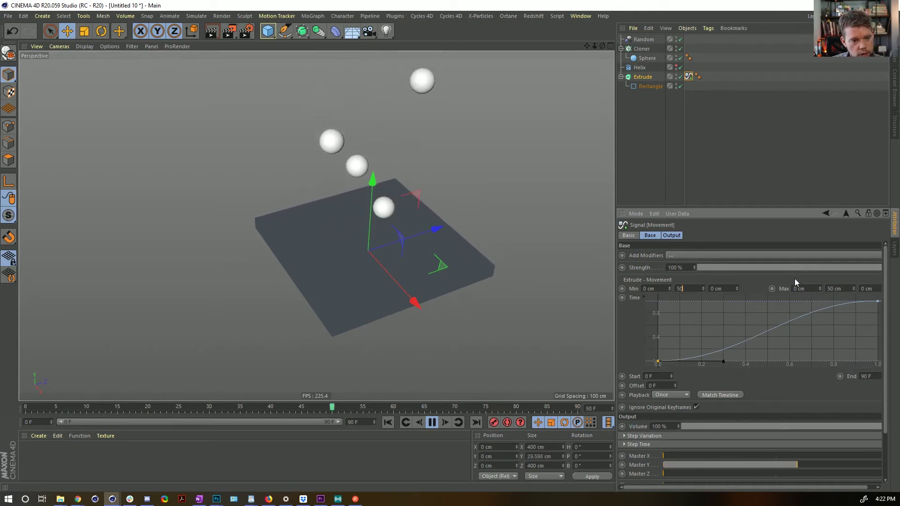
{"action": "left_click_drag", "start_coordinate": [844, 289], "coordinate": [796, 290]}
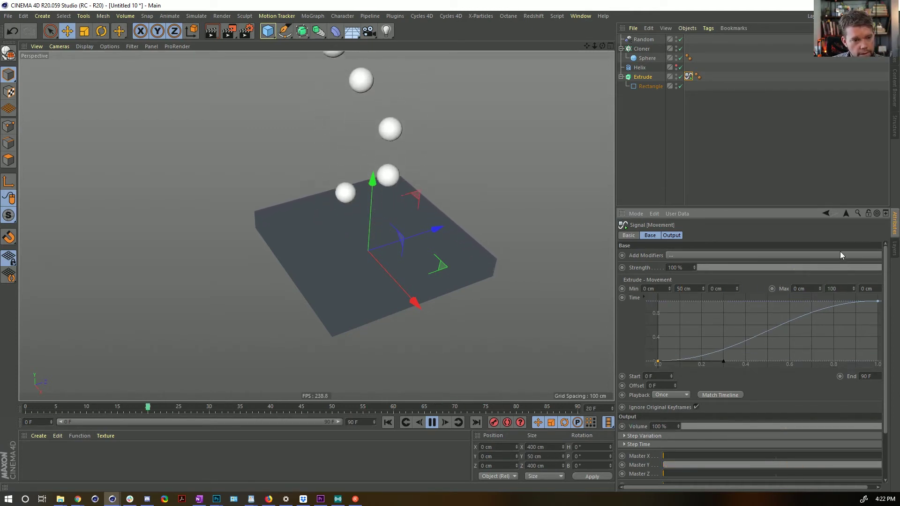
{"action": "key", "text": "Return"}
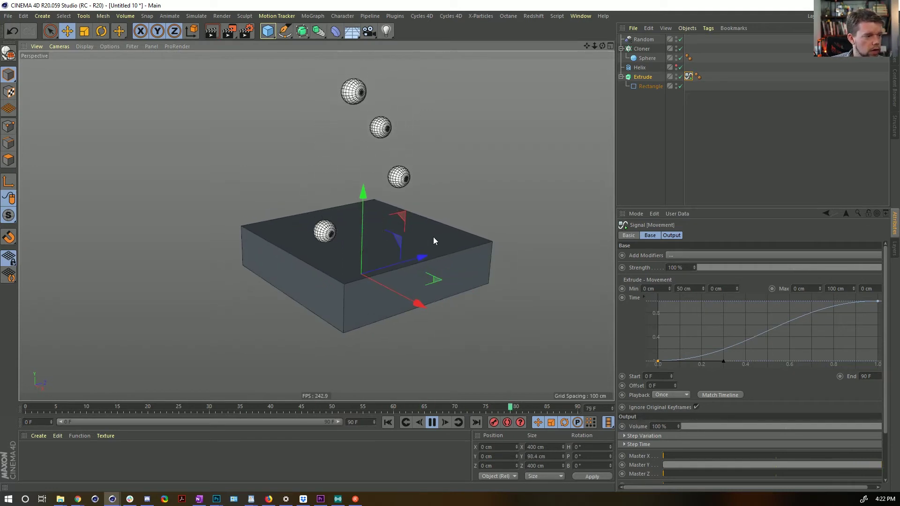
Step: Set the Signal's maximum Y movement to 60 cm
{"action": "left_click_drag", "start_coordinate": [433, 237], "coordinate": [397, 286], "text": "alt"}
{"action": "right_click_drag", "start_coordinate": [398, 286], "coordinate": [434, 284], "text": "alt"}
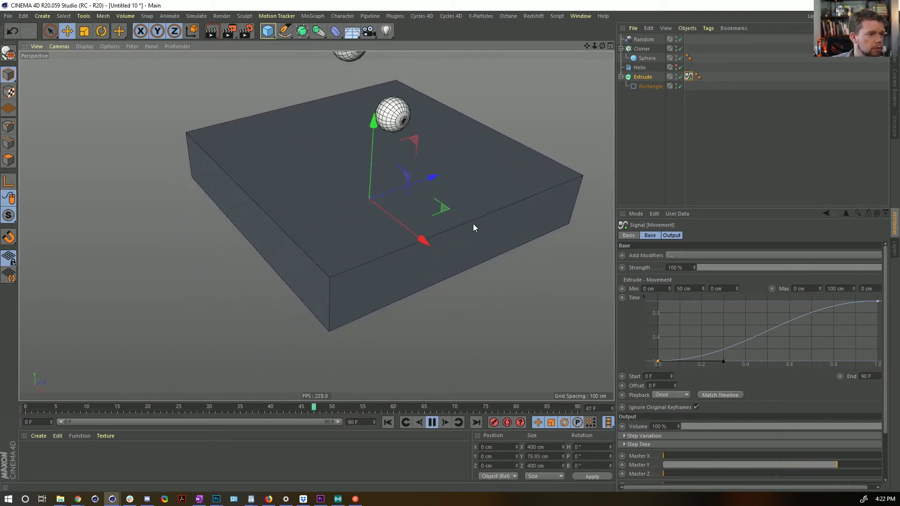
{"action": "right_click_drag", "start_coordinate": [473, 224], "coordinate": [461, 237], "text": "alt"}
{"action": "middle_click_drag", "start_coordinate": [490, 229], "coordinate": [445, 237], "text": "alt"}
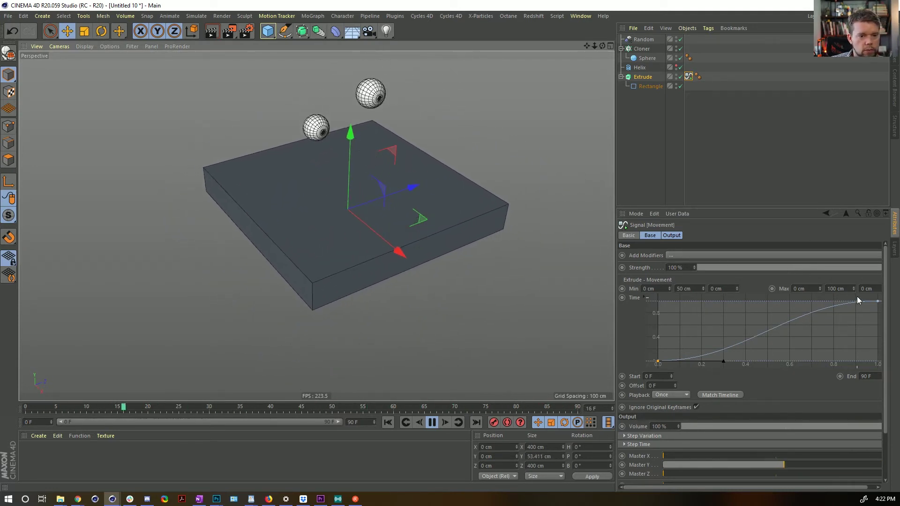
{"action": "left_click", "coordinate": [839, 289]}
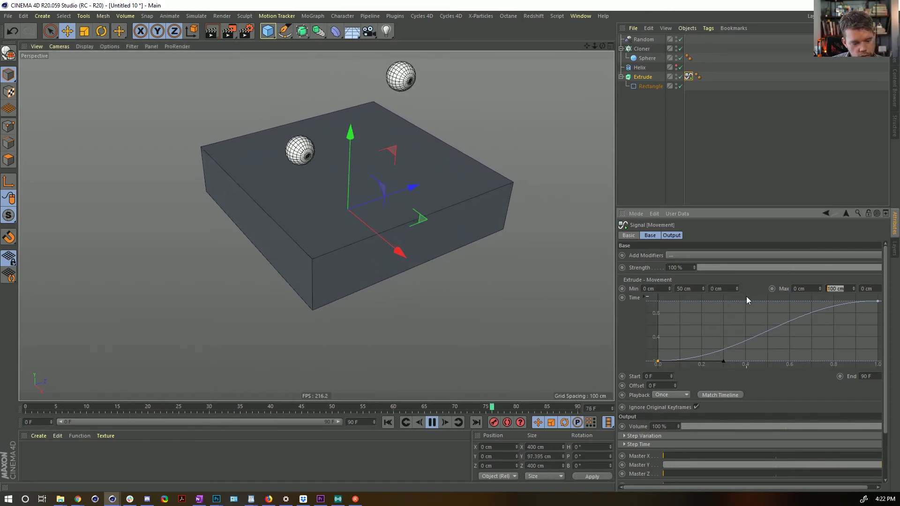
{"action": "type", "text": "60"}
{"action": "key", "text": "Return"}
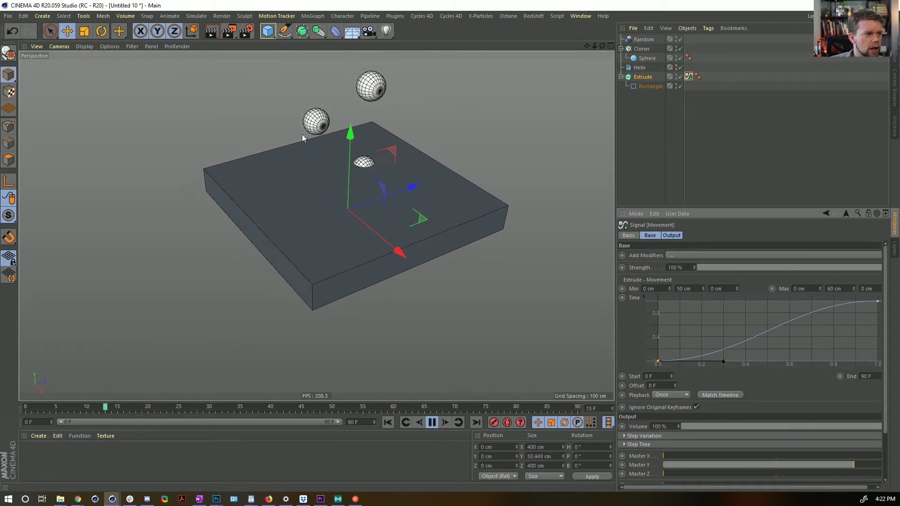
Step: Play back the slab extrusion animation to check it
{"action": "left_click", "coordinate": [432, 422]}
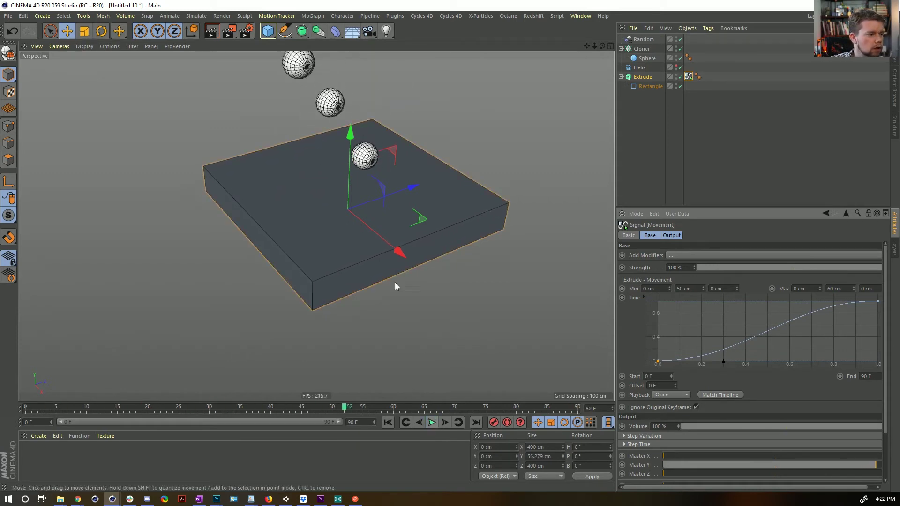
{"action": "left_click", "coordinate": [432, 423]}
{"action": "left_click", "coordinate": [432, 423]}
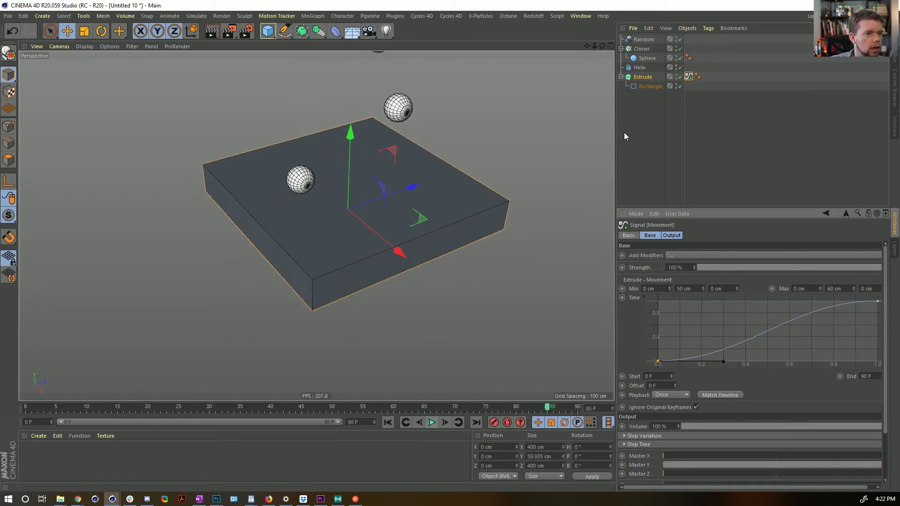
{"action": "left_click", "coordinate": [641, 49]}
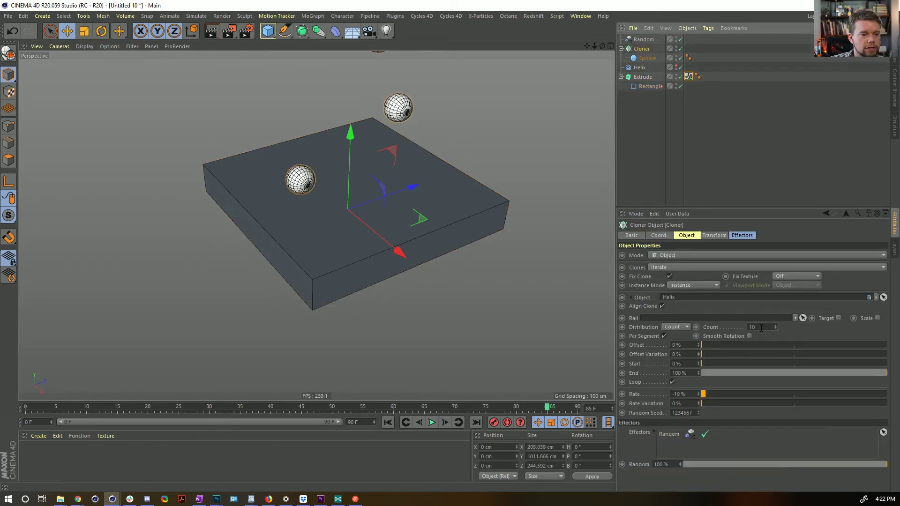
Step: Lower the Cloner's rate to -20 %
{"action": "left_click", "coordinate": [698, 397]}
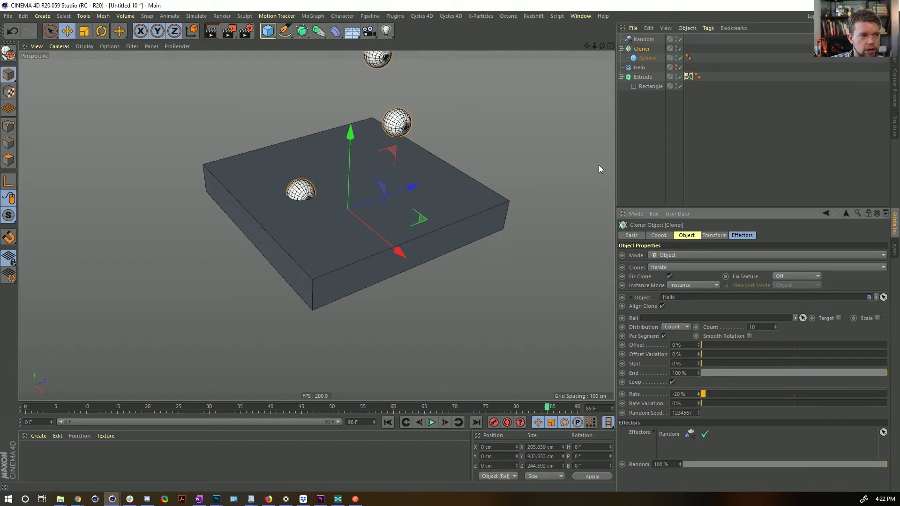
{"action": "left_click", "coordinate": [688, 76]}
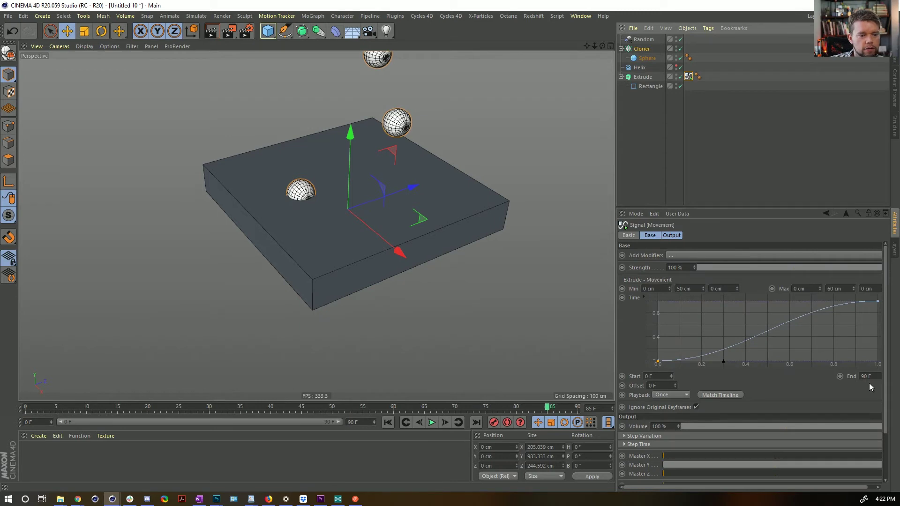
Step: Move the Signal curve's end key earlier and step through the first frames to check the rise
{"action": "double_click", "coordinate": [866, 376]}
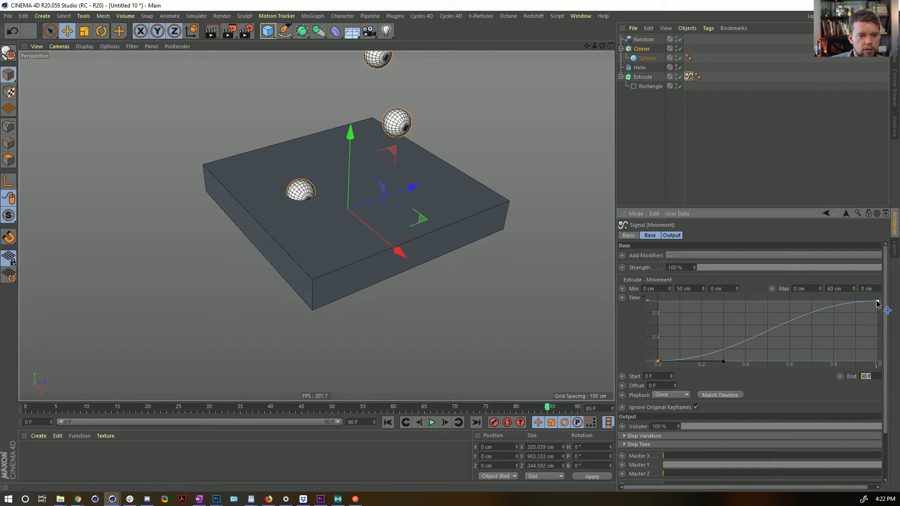
{"action": "left_click_drag", "start_coordinate": [878, 302], "coordinate": [772, 285]}
{"action": "left_click", "coordinate": [430, 422]}
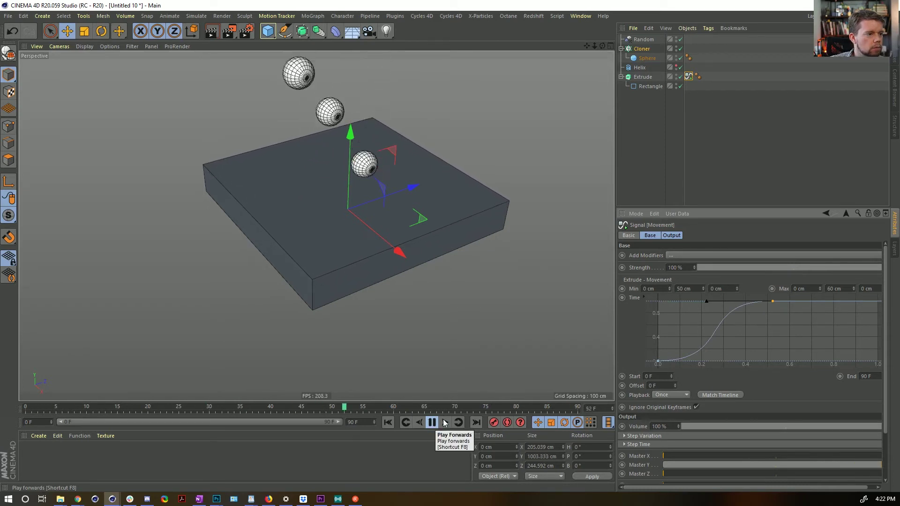
{"action": "left_click", "coordinate": [387, 422]}
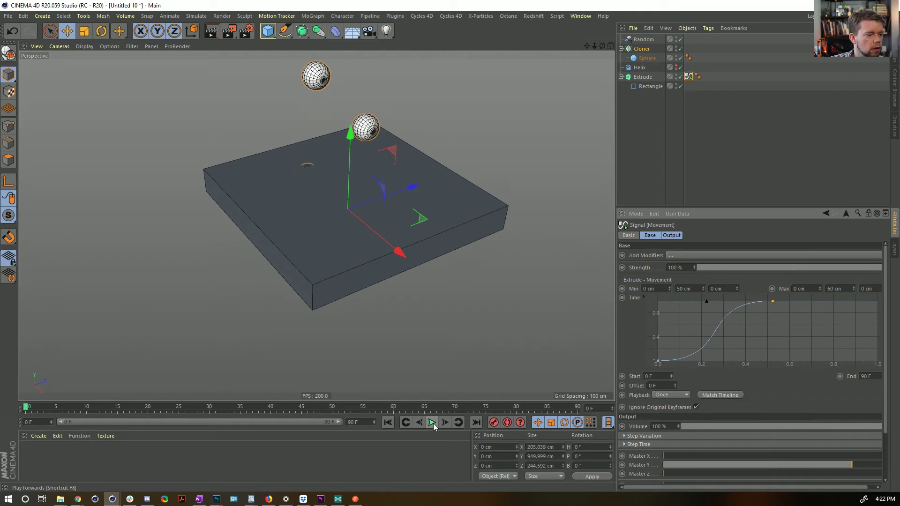
{"action": "left_click", "coordinate": [446, 423]}
{"action": "left_click", "coordinate": [445, 423]}
{"action": "left_click", "coordinate": [445, 423]}
{"action": "left_click", "coordinate": [445, 423]}
{"action": "left_click", "coordinate": [446, 422]}
{"action": "left_click", "coordinate": [445, 423]}
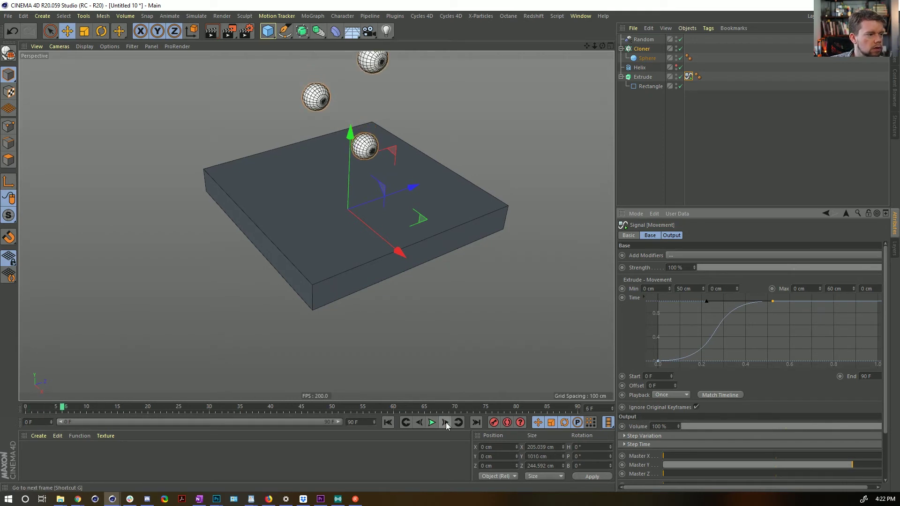
{"action": "left_click", "coordinate": [446, 423]}
{"action": "left_click", "coordinate": [446, 423]}
{"action": "left_click", "coordinate": [446, 423]}
{"action": "left_click", "coordinate": [445, 423]}
{"action": "left_click", "coordinate": [446, 423]}
{"action": "left_click", "coordinate": [446, 423]}
{"action": "left_click", "coordinate": [446, 422]}
{"action": "left_click", "coordinate": [446, 423]}
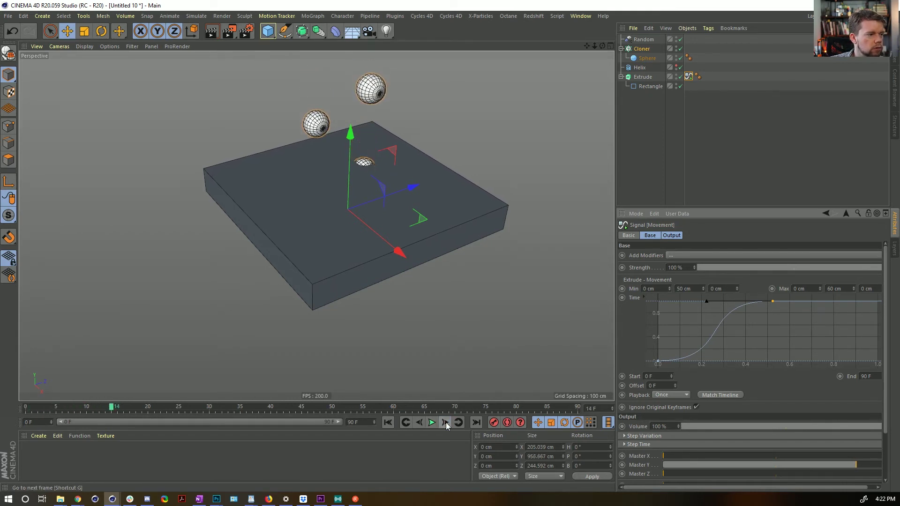
{"action": "left_click", "coordinate": [446, 422]}
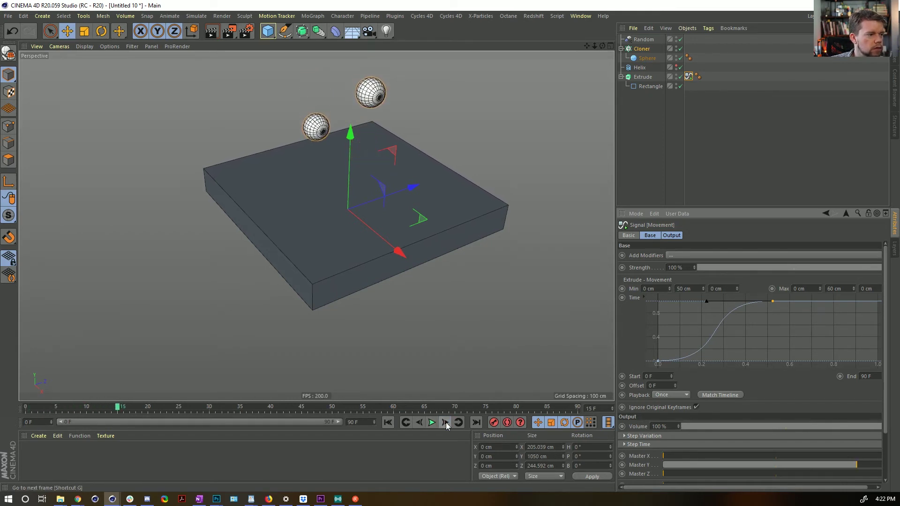
Step: Set the Signal's end frame to 15 and play to check the timing
{"action": "double_click", "coordinate": [870, 376]}
{"action": "type", "text": "15"}
{"action": "key", "text": "Return"}
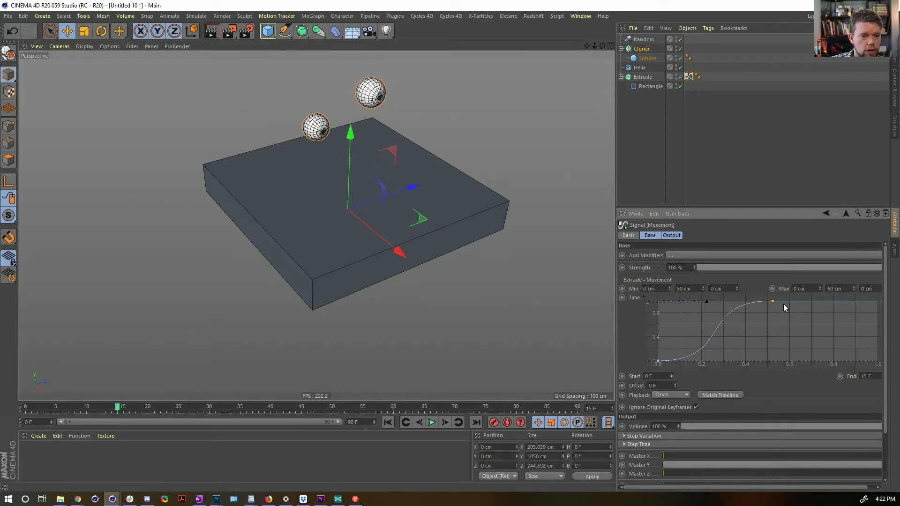
{"action": "left_click", "coordinate": [432, 423]}
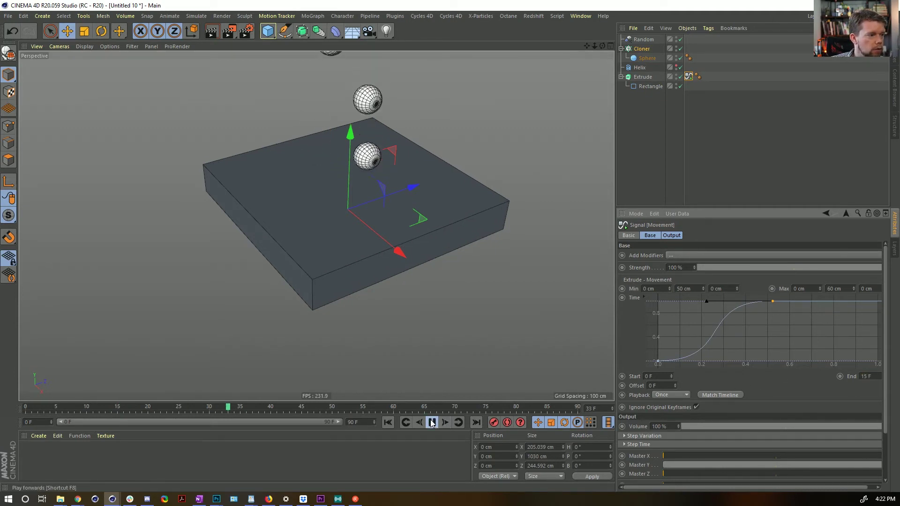
Step: Switch the Signal playback mode to Additive, then stop and rewind to frame 0
{"action": "left_click", "coordinate": [678, 395]}
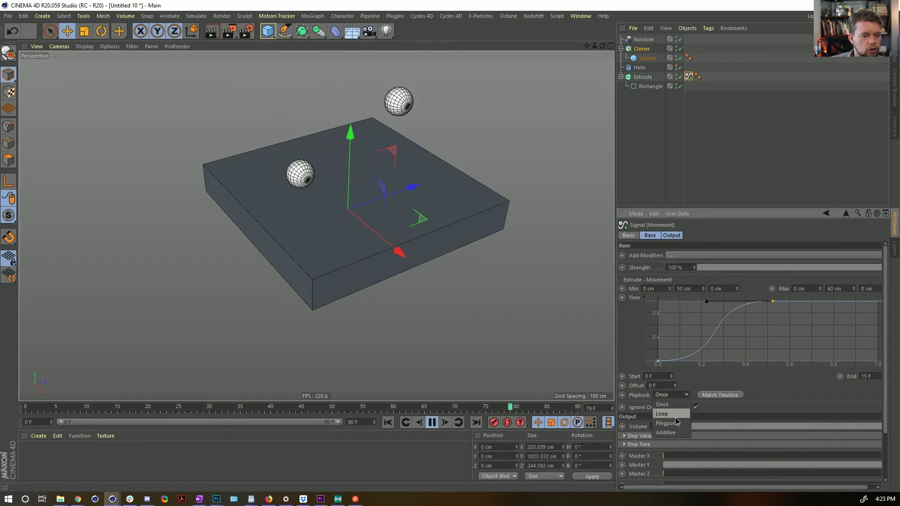
{"action": "left_click", "coordinate": [667, 436]}
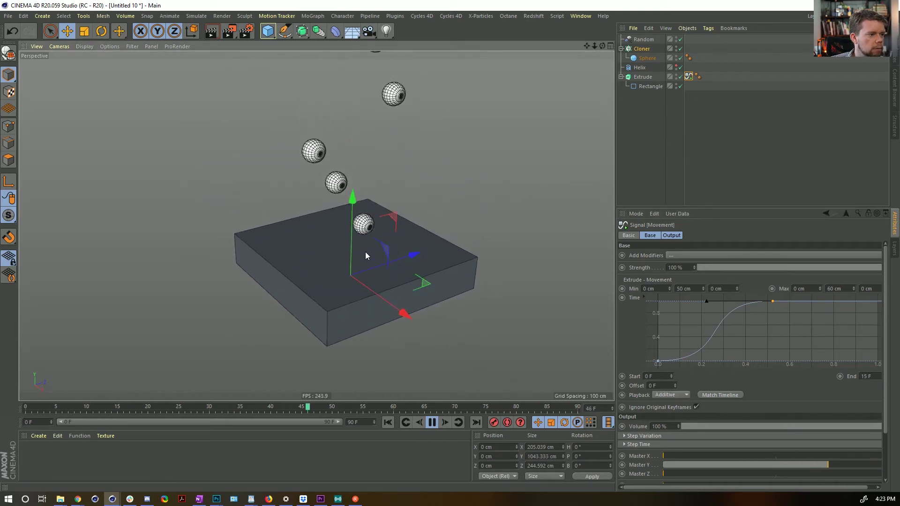
{"action": "left_click", "coordinate": [431, 423]}
{"action": "left_click", "coordinate": [391, 424]}
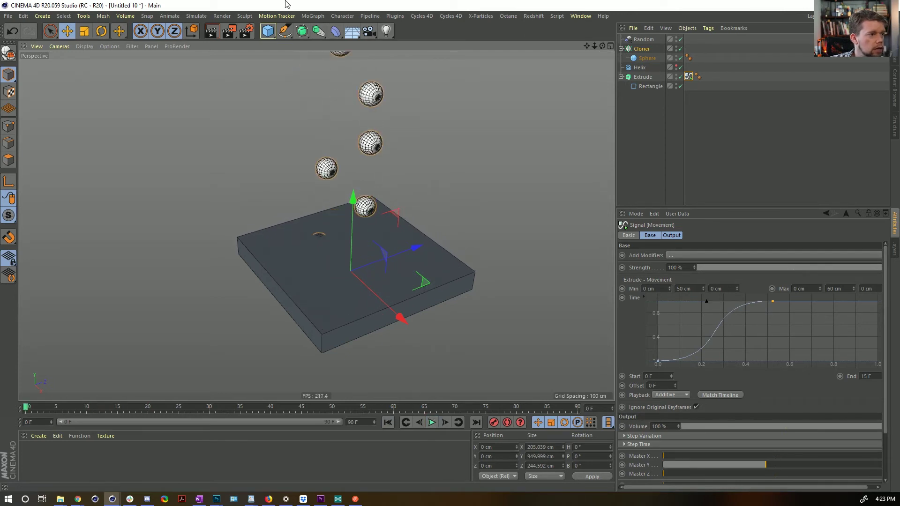
{"action": "left_click", "coordinate": [313, 16]}
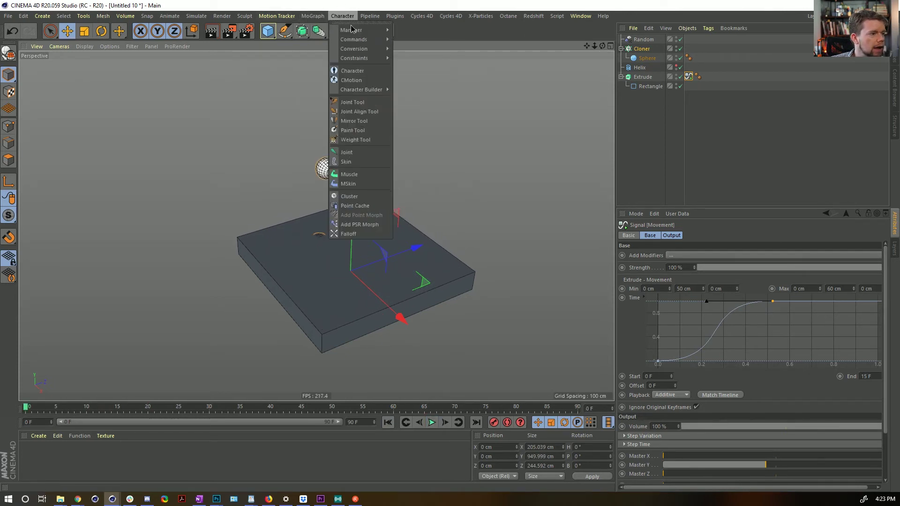
Step: Add a Volume Builder and Volume Mesher, and drop the Cloner and Extrude into the Volume Builder
{"action": "key", "text": "Escape"}
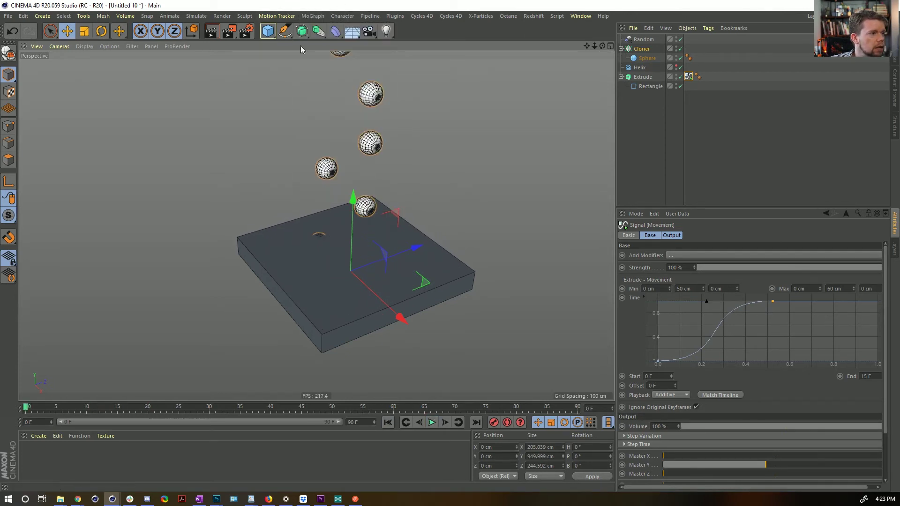
{"action": "left_click", "coordinate": [318, 31]}
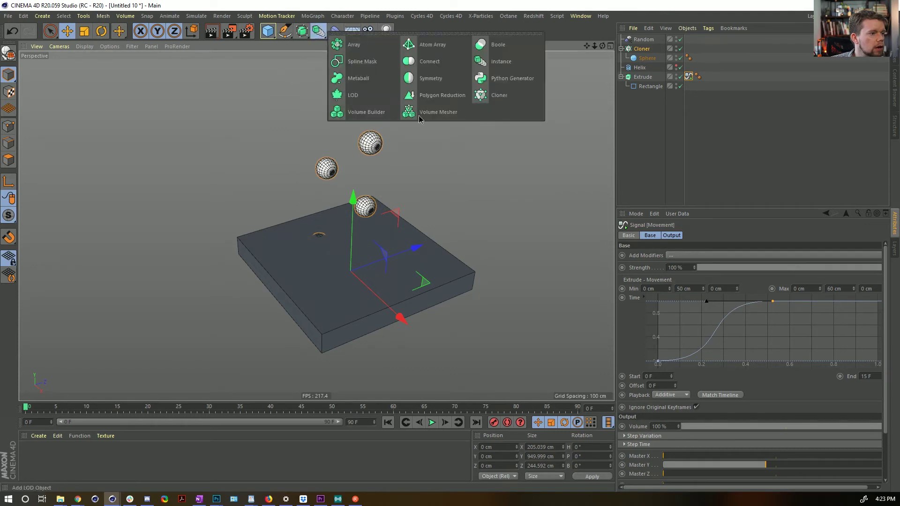
{"action": "left_click", "coordinate": [388, 117]}
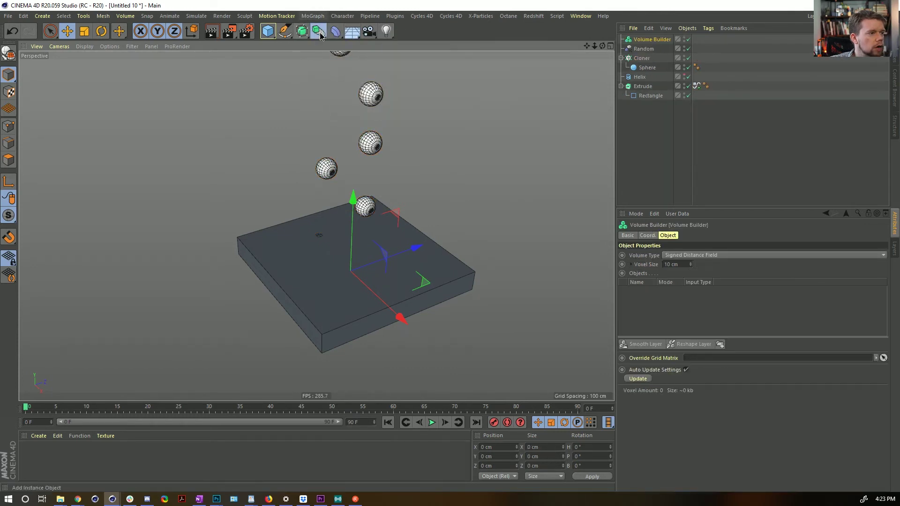
{"action": "left_click", "coordinate": [318, 31]}
{"action": "left_click", "coordinate": [438, 112]}
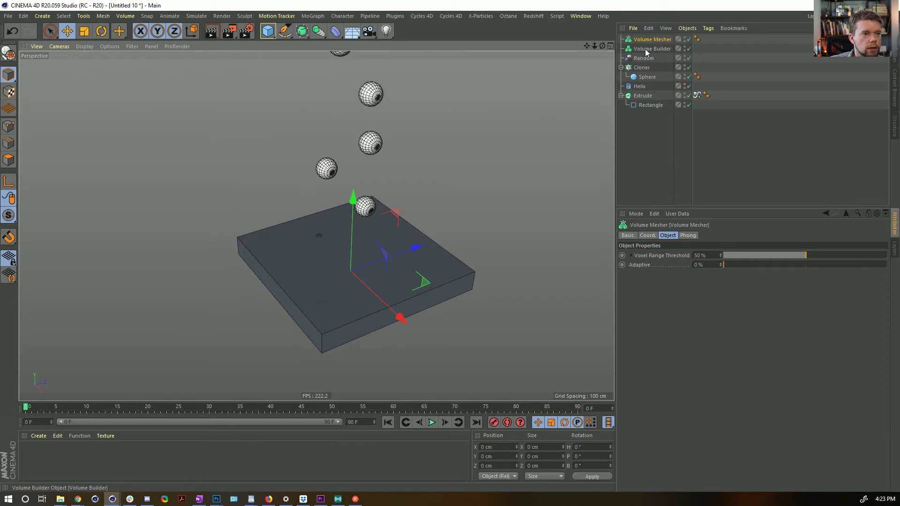
{"action": "left_click", "coordinate": [642, 68]}
{"action": "left_click", "coordinate": [644, 95], "text": "ctrl"}
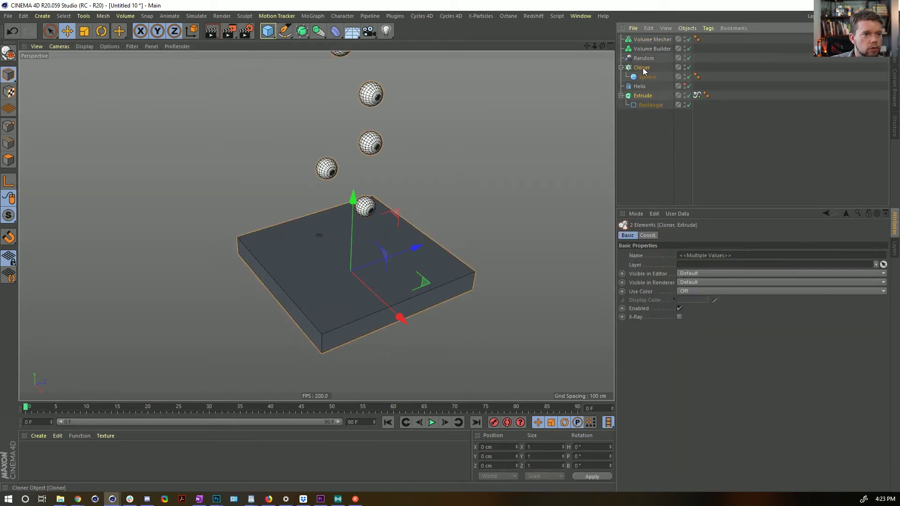
{"action": "left_click_drag", "start_coordinate": [652, 51], "coordinate": [652, 38]}
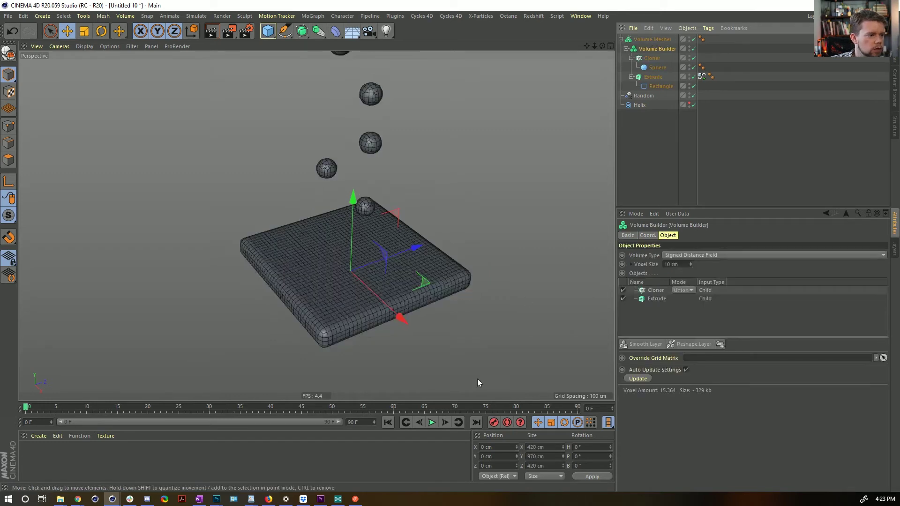
Step: Play and stop the animation twice to watch the spheres melt into the voxel slab
{"action": "left_click", "coordinate": [432, 423]}
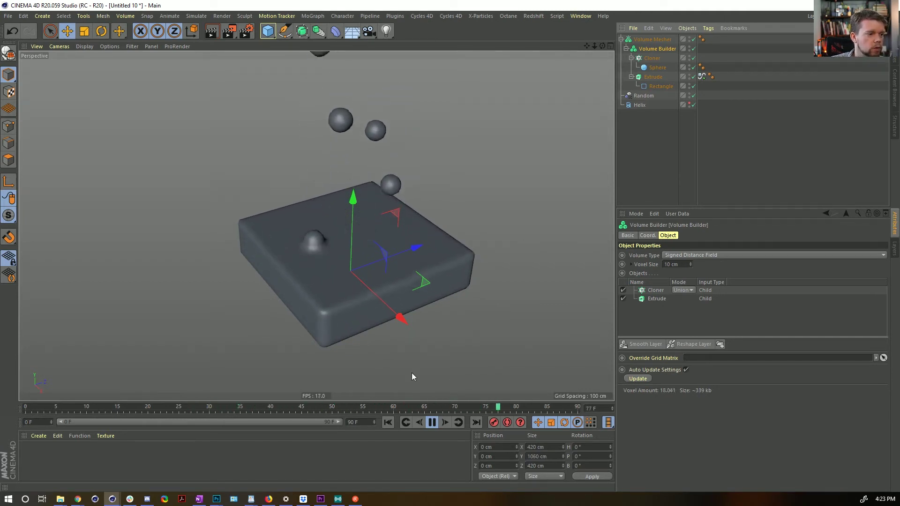
{"action": "left_click", "coordinate": [432, 422]}
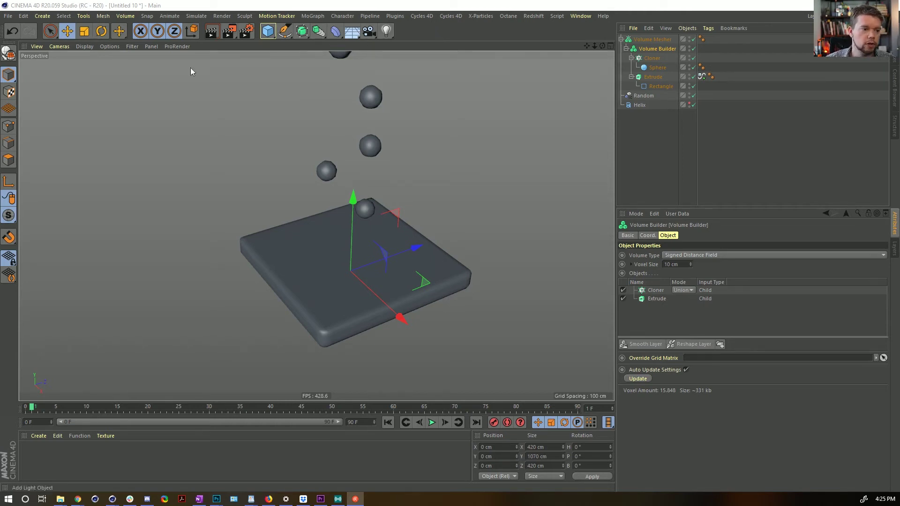
{"action": "left_click", "coordinate": [431, 423]}
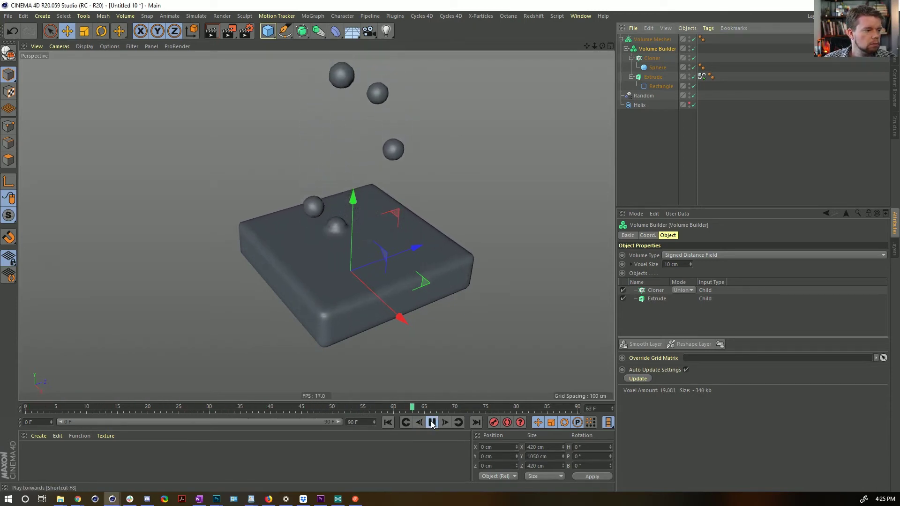
{"action": "left_click", "coordinate": [431, 422]}
Step: Rewind to frame 0 and save the scene as [7a]Blurp.c4d in SceneFiles
{"action": "left_click", "coordinate": [392, 422]}
{"action": "key", "text": "ctrl+s"}
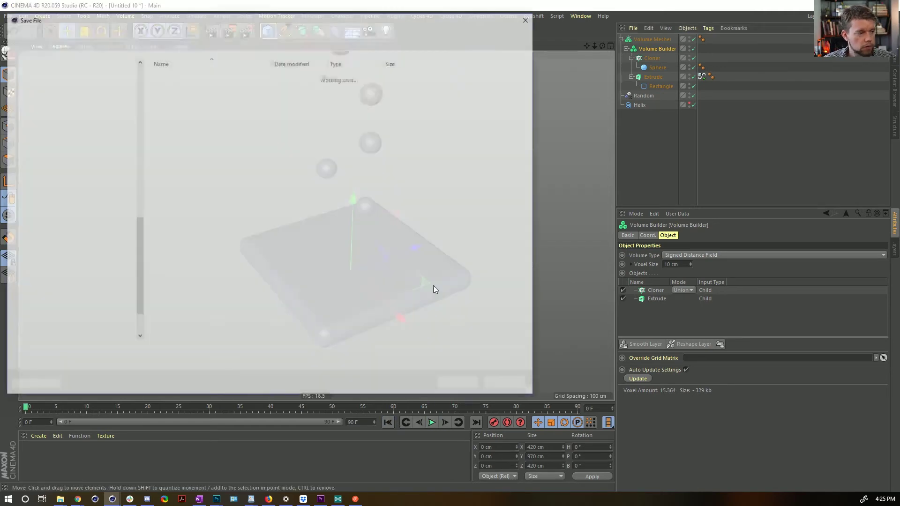
{"action": "left_click", "coordinate": [183, 134]}
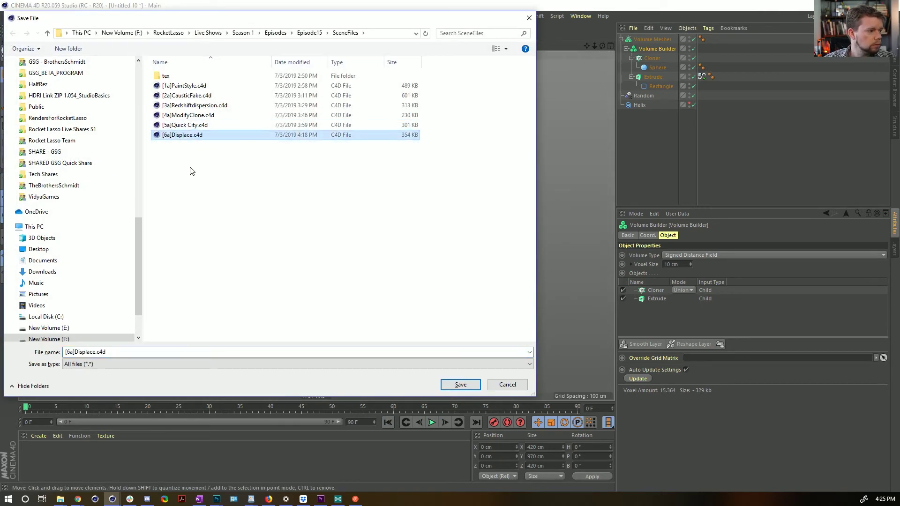
{"action": "left_click", "coordinate": [77, 351]}
{"action": "key", "text": "BackSpace"}
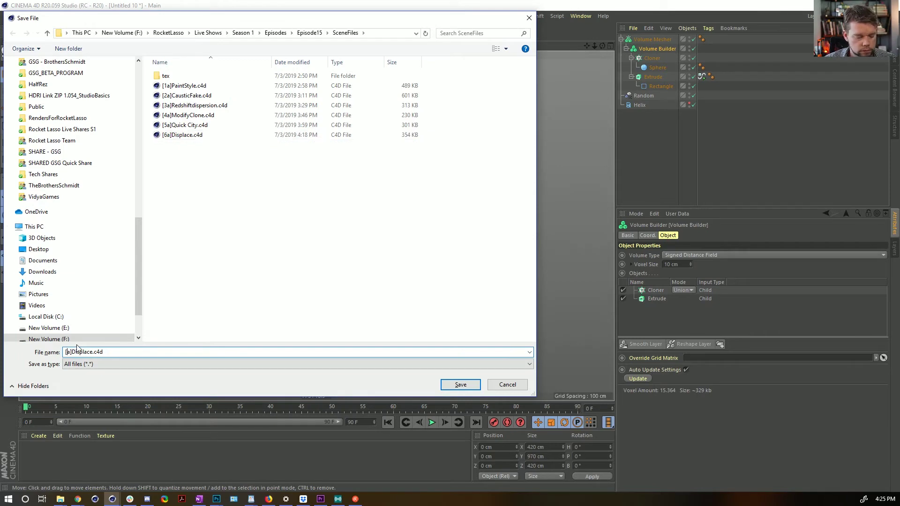
{"action": "type", "text": "7"}
{"action": "left_click_drag", "start_coordinate": [96, 352], "coordinate": [80, 352]}
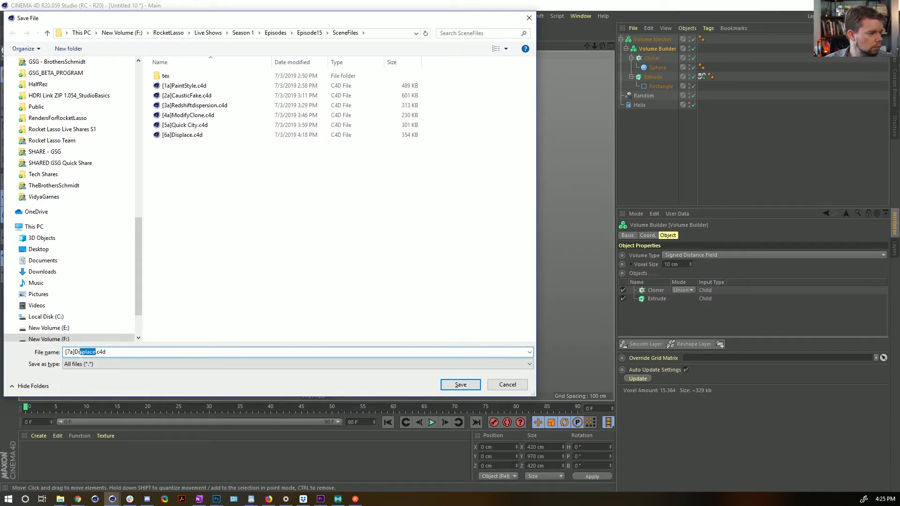
{"action": "type", "text": "Blurp"}
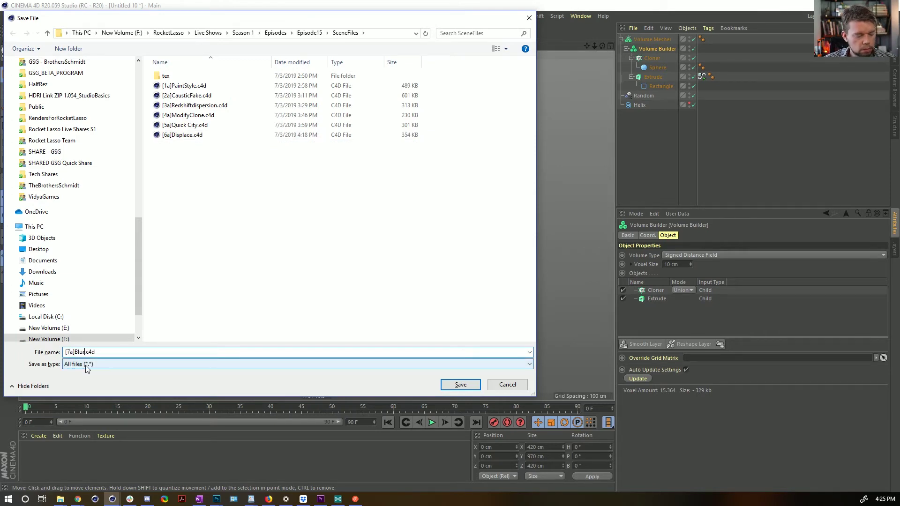
{"action": "key", "text": "Return"}
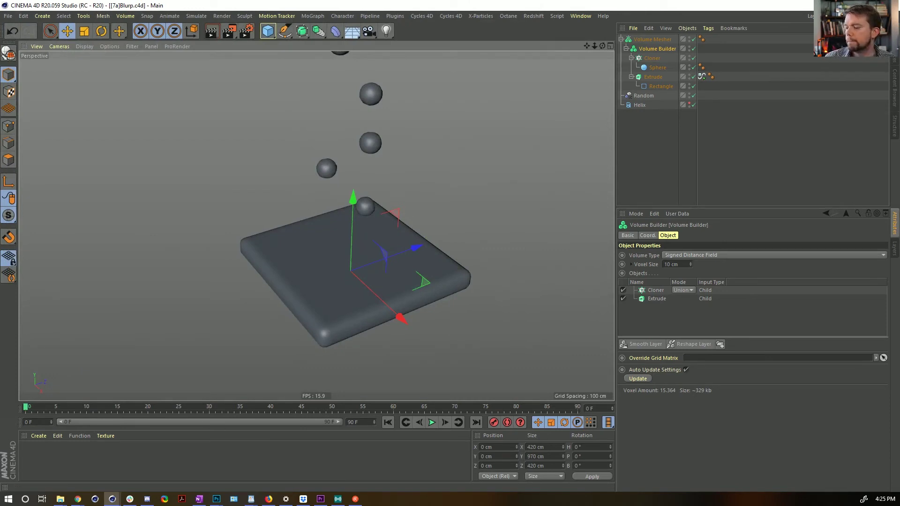
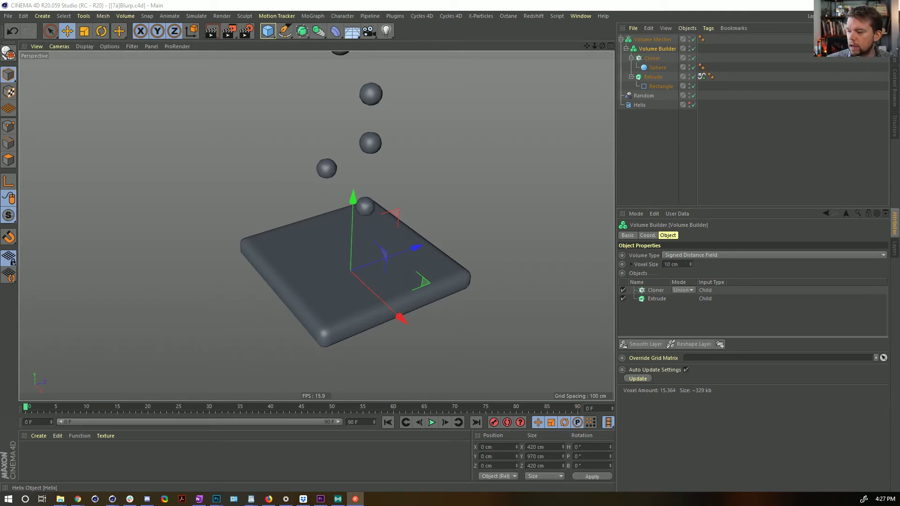
Step: Alt+Tab to the Chrome window showing the YouTube road-explosion reference clip
{"action": "key", "text": "alt+Tab"}
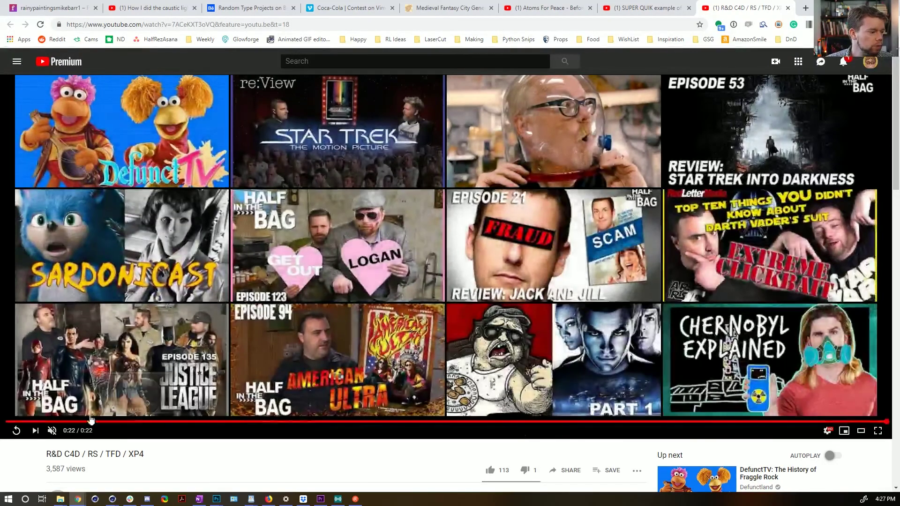
Step: Replay the R&D C4D / RS / TFD / XP4 clip from the start and pause it at 0:02
{"action": "left_click", "coordinate": [16, 430]}
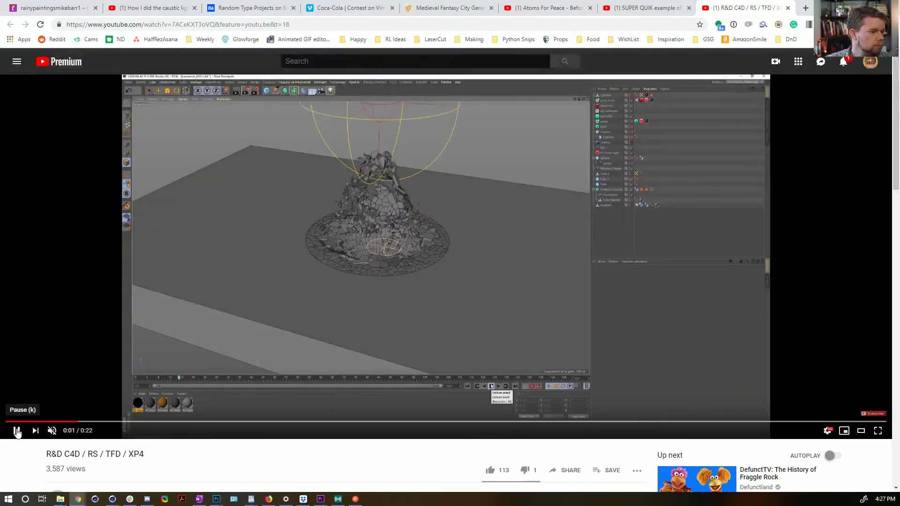
{"action": "left_click", "coordinate": [17, 430]}
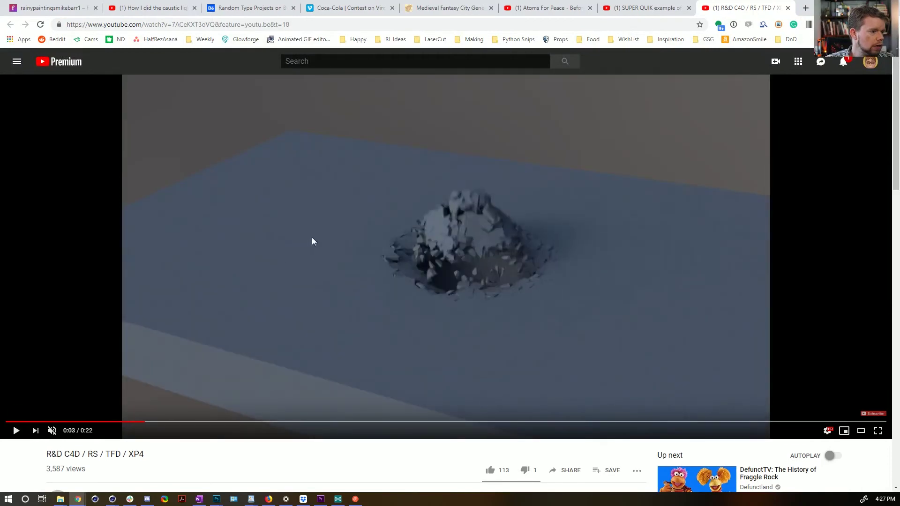
{"action": "left_click", "coordinate": [15, 430]}
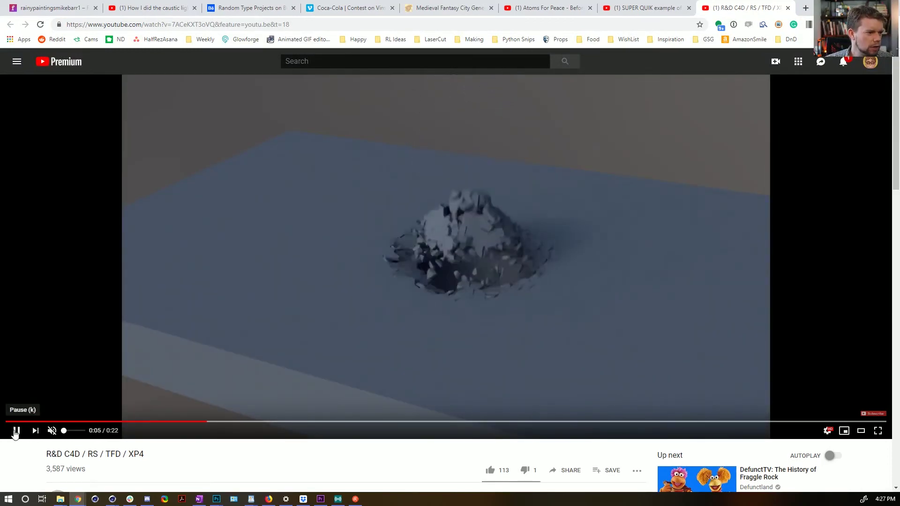
{"action": "left_click", "coordinate": [16, 430]}
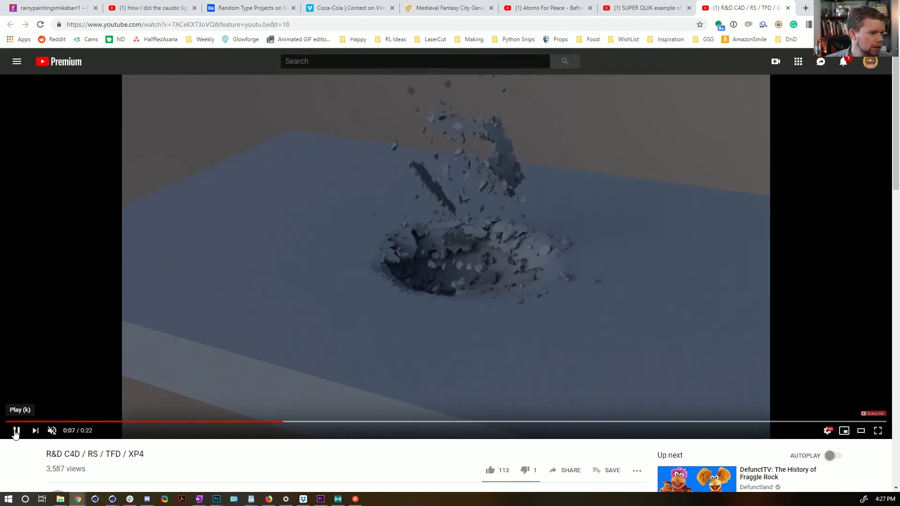
{"action": "left_click", "coordinate": [6, 422]}
{"action": "left_click", "coordinate": [16, 432]}
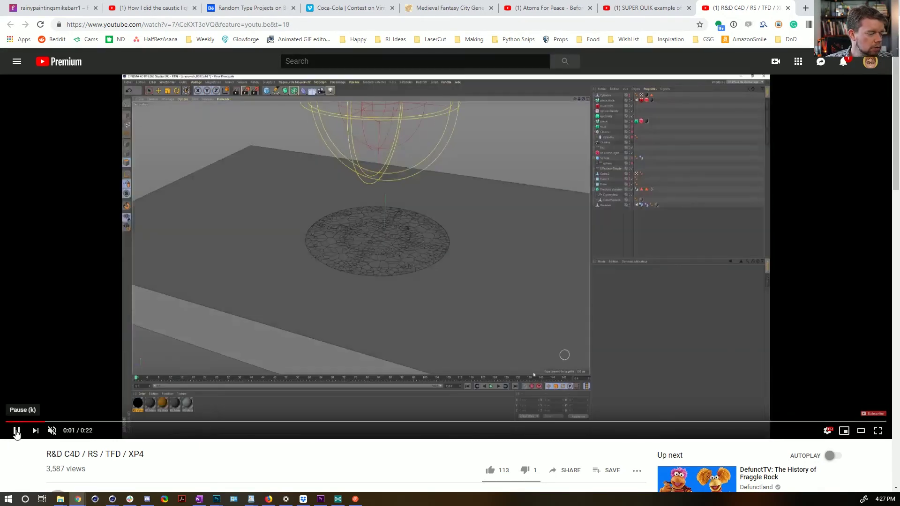
{"action": "left_click", "coordinate": [16, 430]}
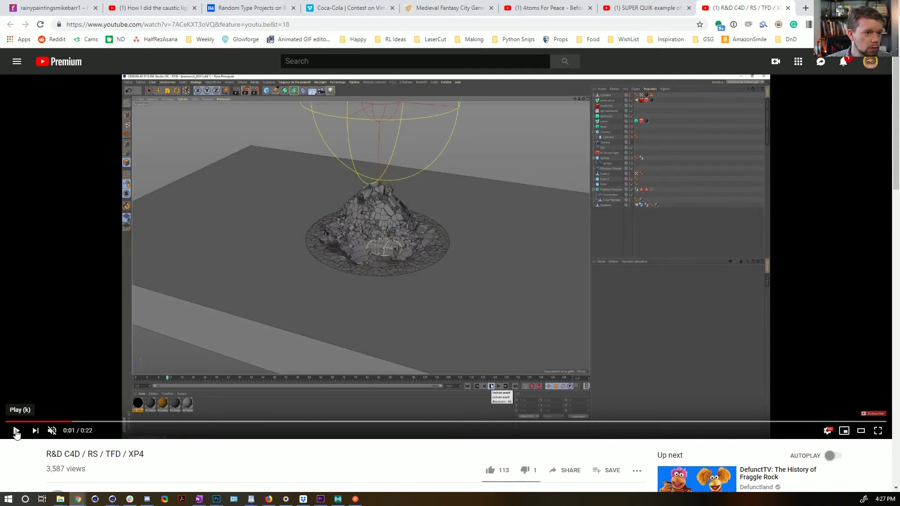
{"action": "left_click", "coordinate": [16, 430]}
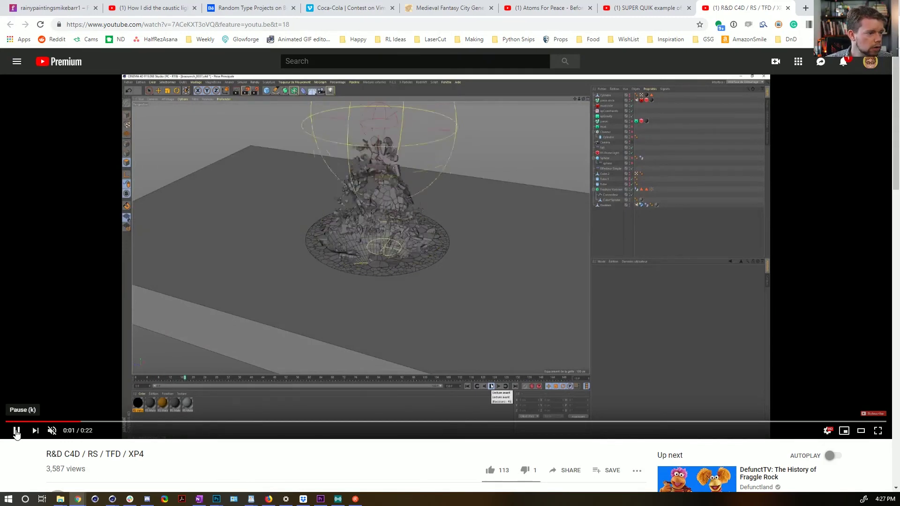
{"action": "left_click", "coordinate": [16, 431]}
{"action": "scroll", "coordinate": [113, 393], "scroll_direction": "down", "scroll_amount": 3}
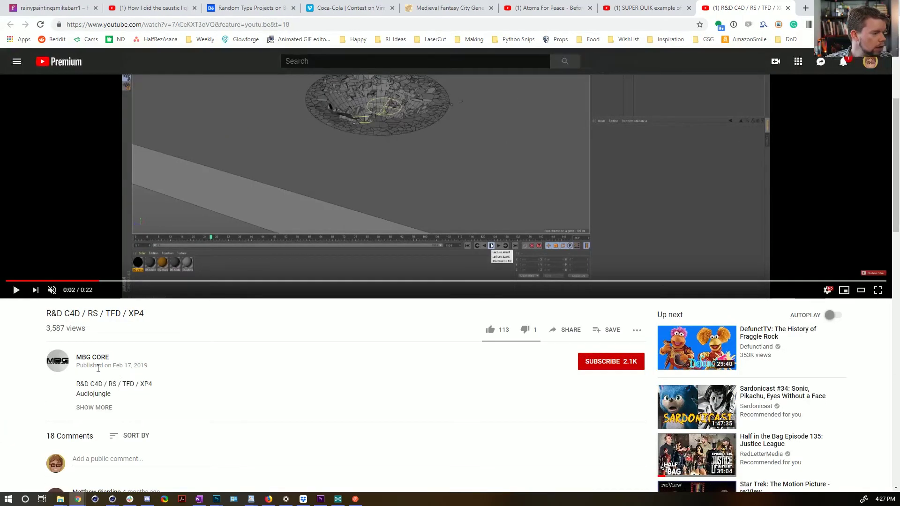
{"action": "scroll", "coordinate": [104, 299], "scroll_direction": "down", "scroll_amount": 2}
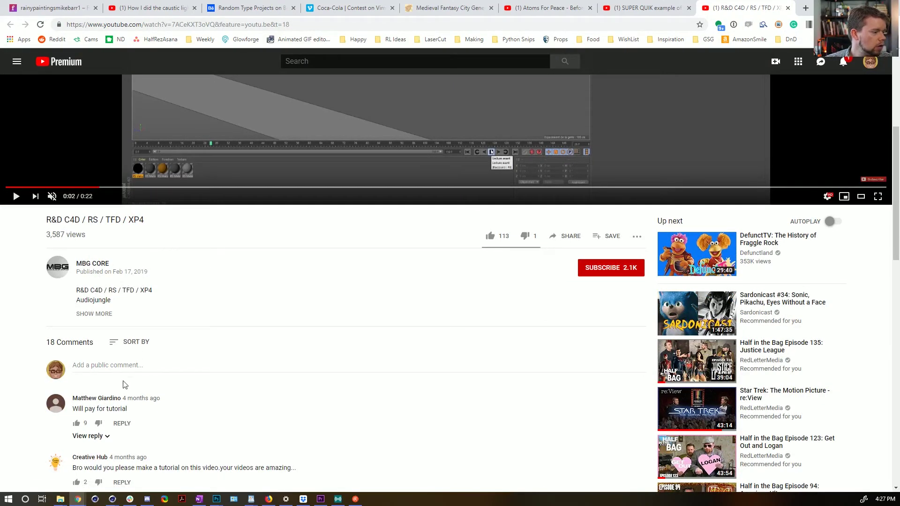
{"action": "scroll", "coordinate": [170, 405], "scroll_direction": "up", "scroll_amount": 5}
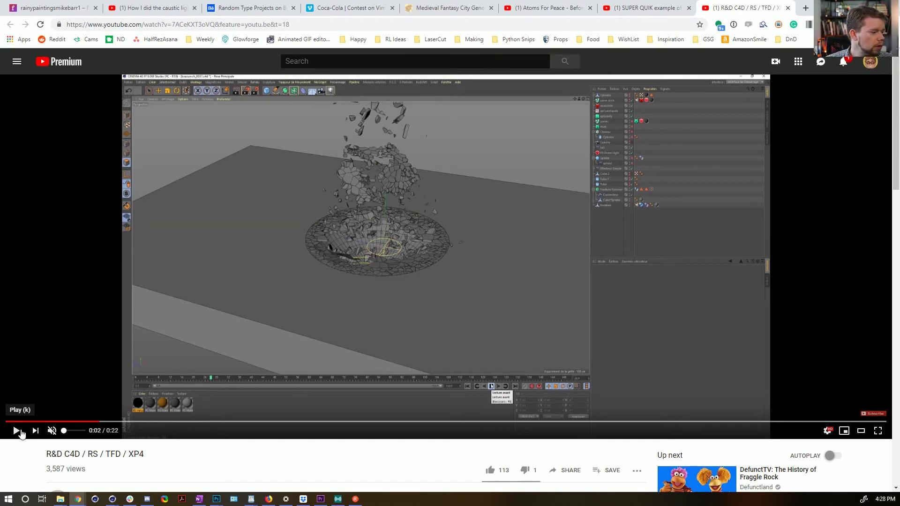
Step: Resume the clip, pause it, and jump back to just before the explosion
{"action": "left_click", "coordinate": [16, 431]}
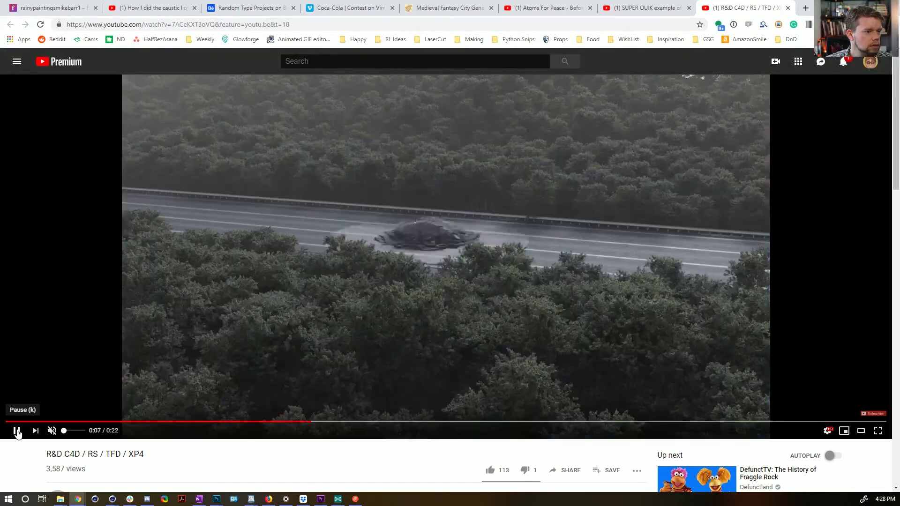
{"action": "left_click", "coordinate": [17, 431]}
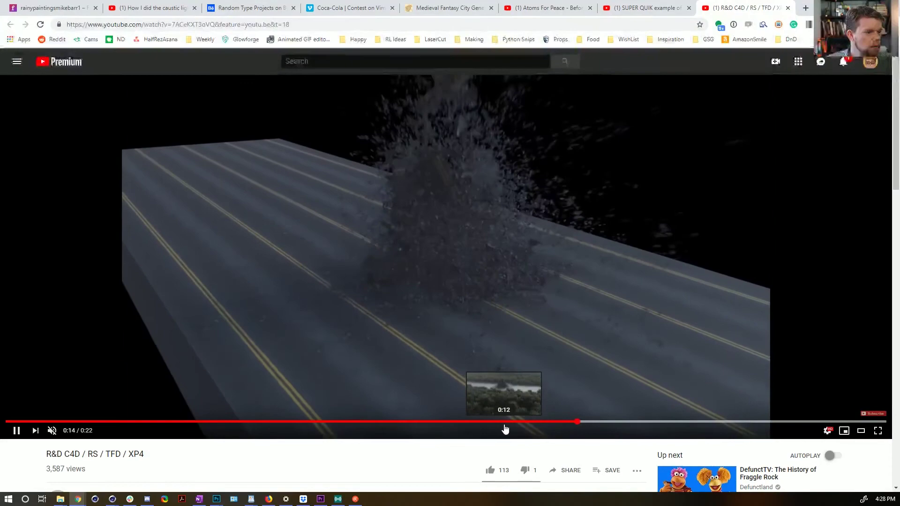
{"action": "left_click", "coordinate": [505, 426]}
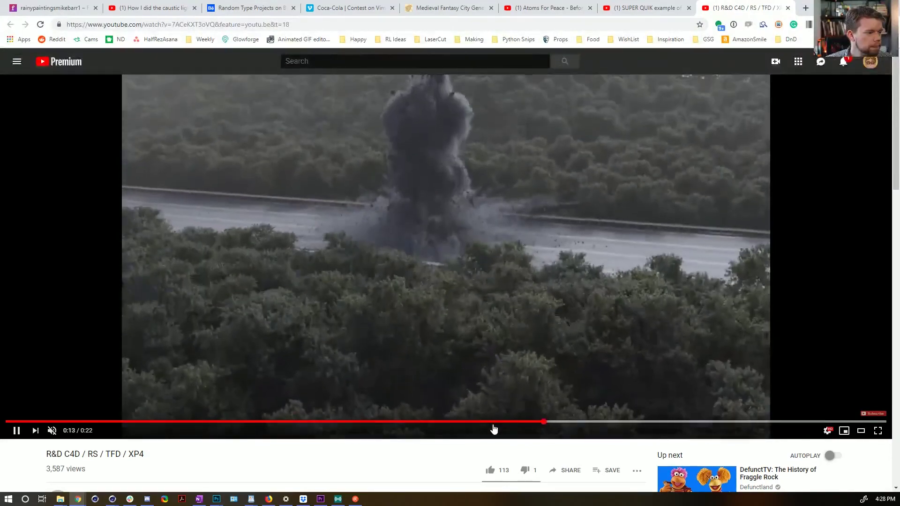
Step: Replay the road explosion from about 0:12 repeatedly, pause at 0:14, then return to Cinema 4D
{"action": "left_click", "coordinate": [494, 426]}
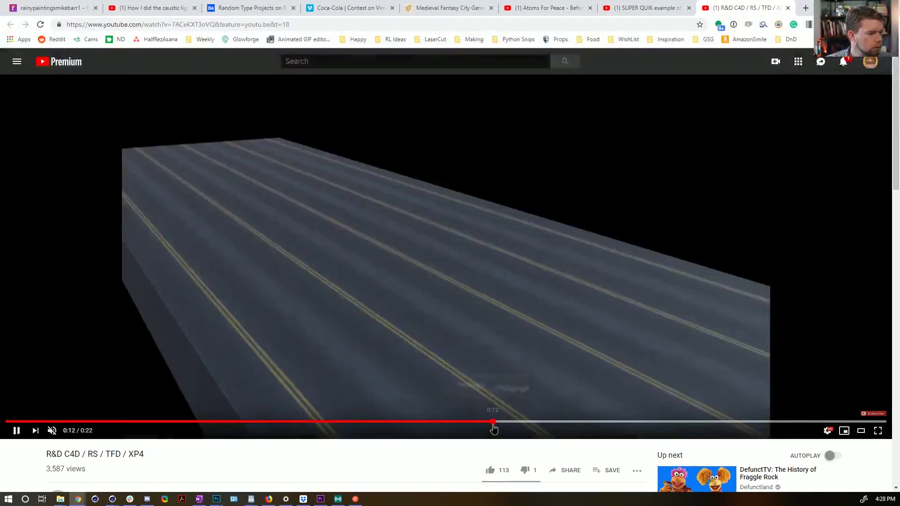
{"action": "left_click", "coordinate": [494, 426]}
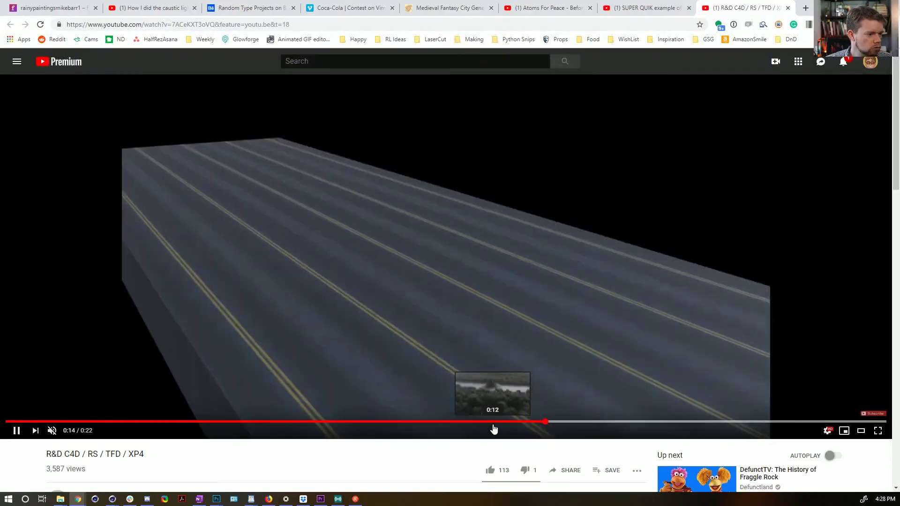
{"action": "left_click", "coordinate": [494, 426]}
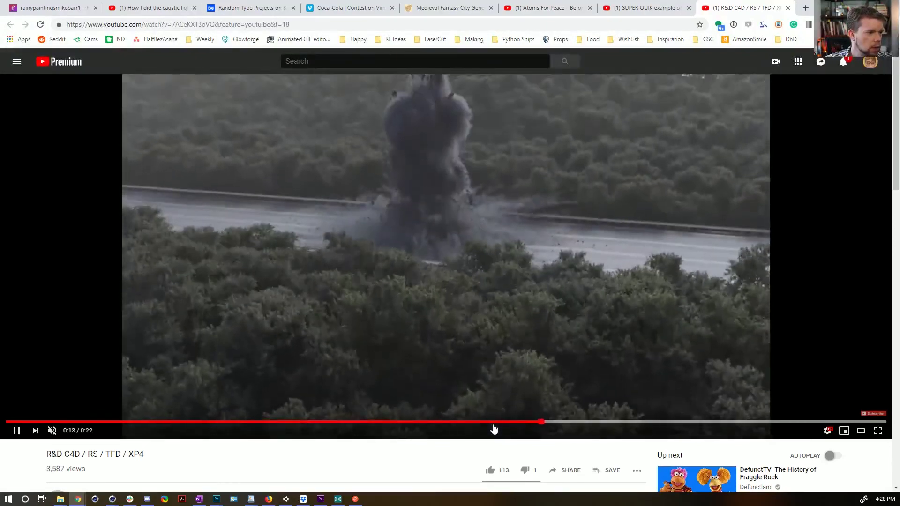
{"action": "left_click", "coordinate": [493, 427]}
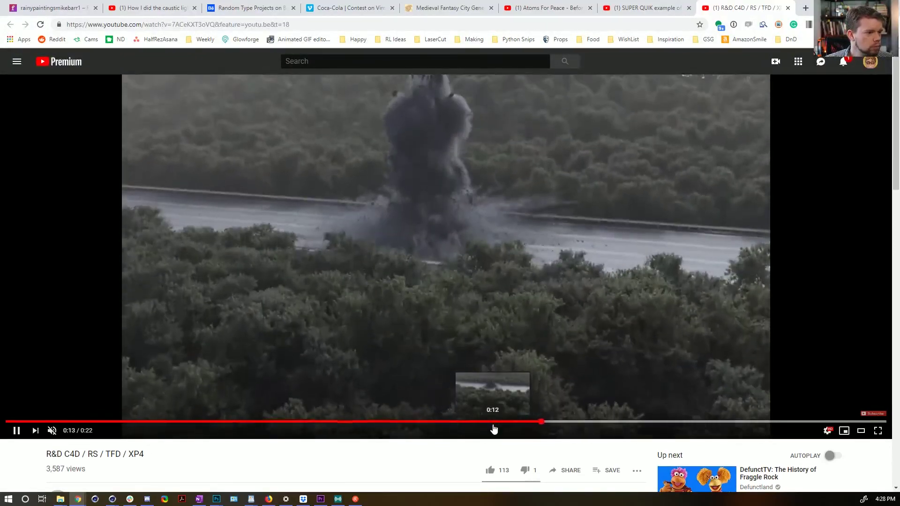
{"action": "left_click", "coordinate": [494, 426]}
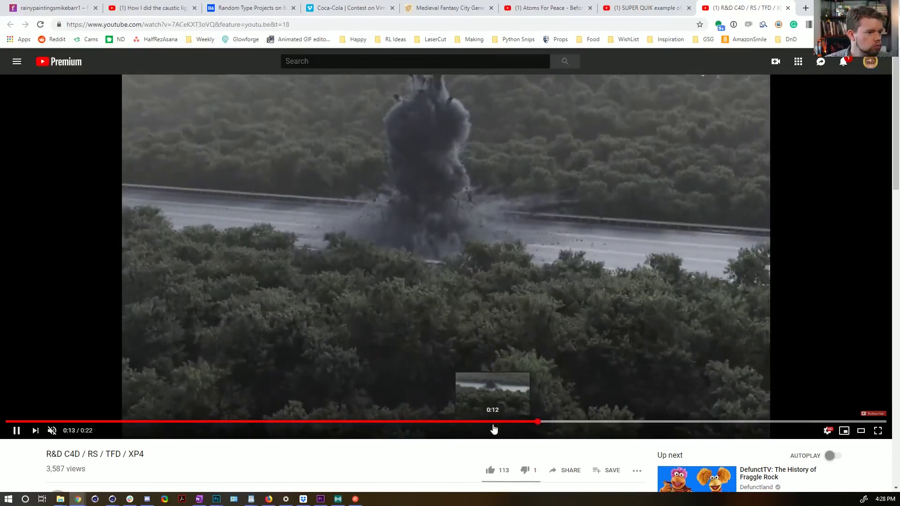
{"action": "left_click", "coordinate": [493, 427]}
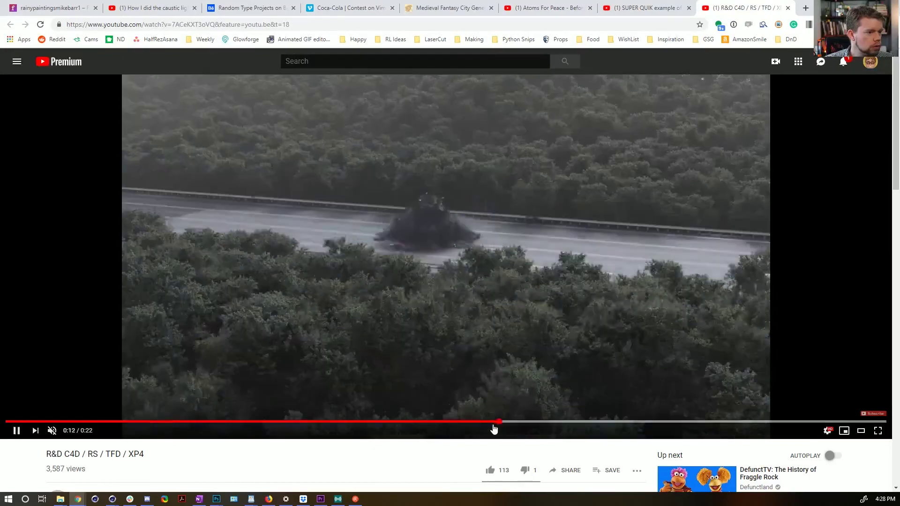
{"action": "left_click", "coordinate": [494, 427]}
{"action": "left_click", "coordinate": [494, 428]}
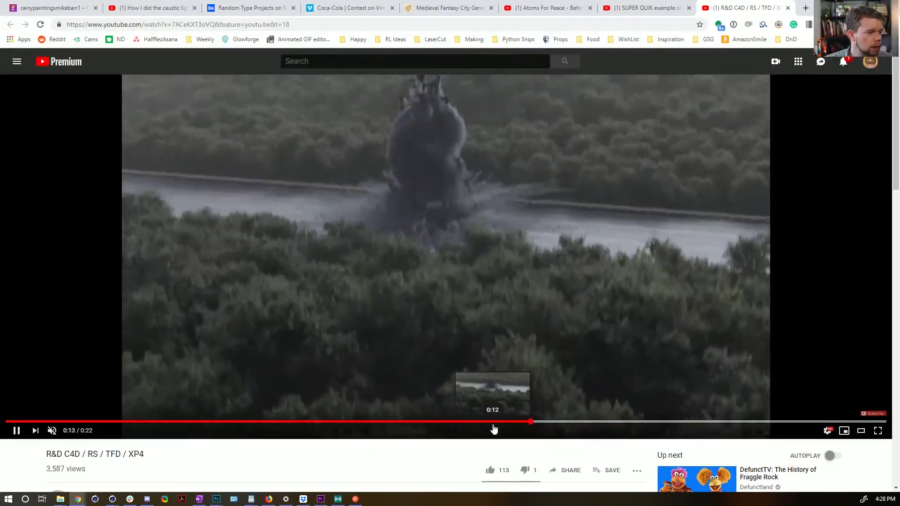
{"action": "left_click", "coordinate": [493, 427]}
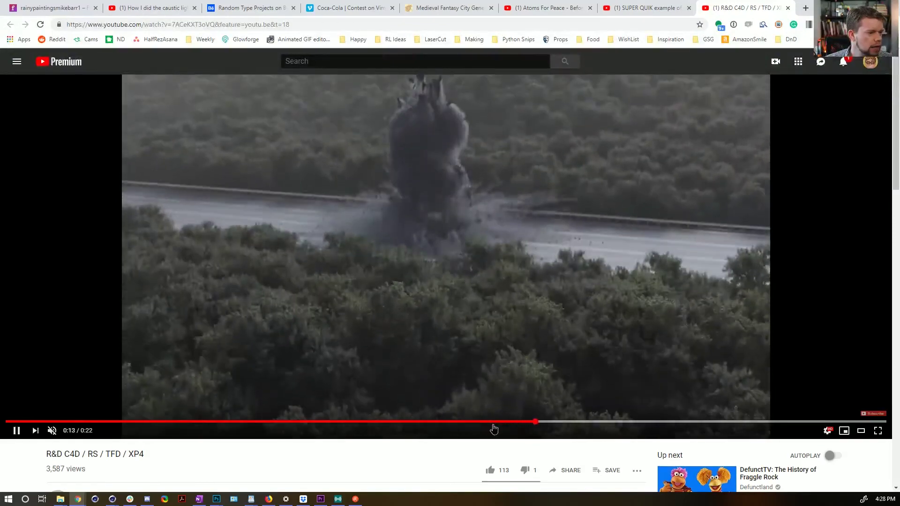
{"action": "left_click", "coordinate": [494, 427]}
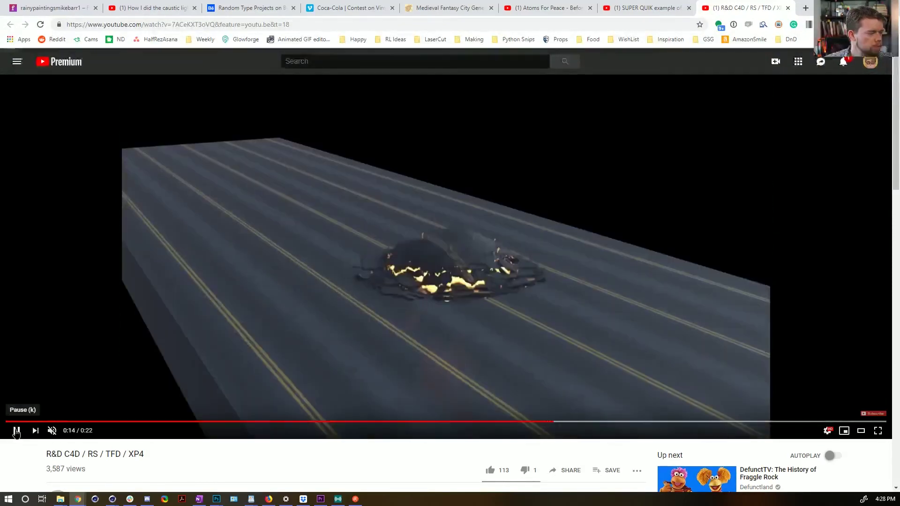
{"action": "left_click", "coordinate": [16, 431]}
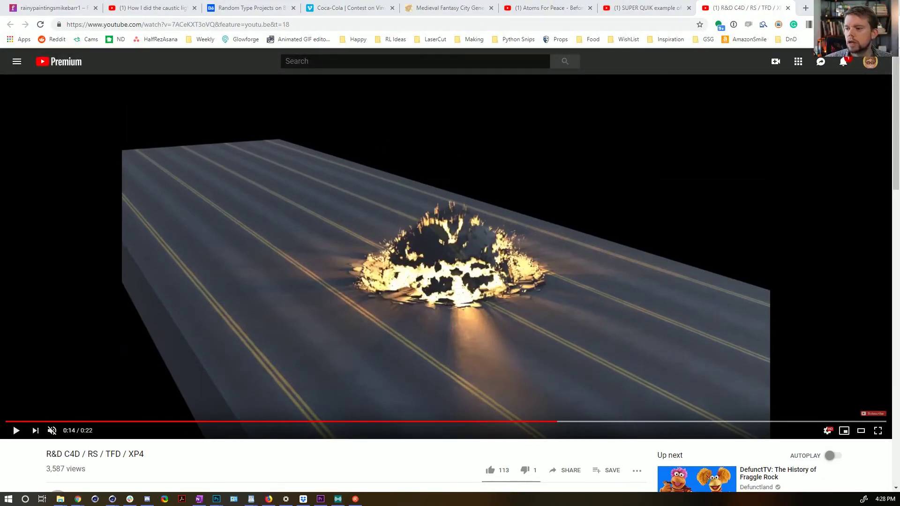
{"action": "key", "text": "alt+Tab"}
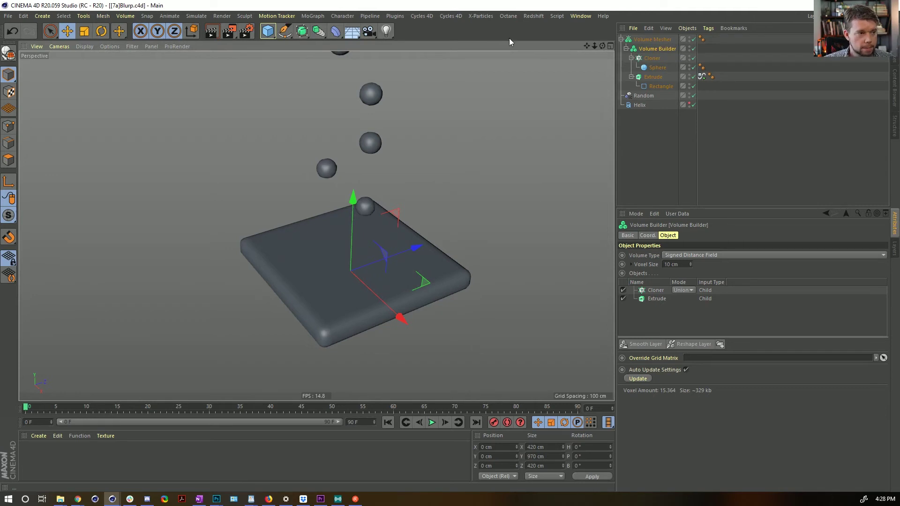
Step: Create a new document with Ctrl+N, giving an empty Untitled 11 project
{"action": "key", "text": "ctrl+n"}
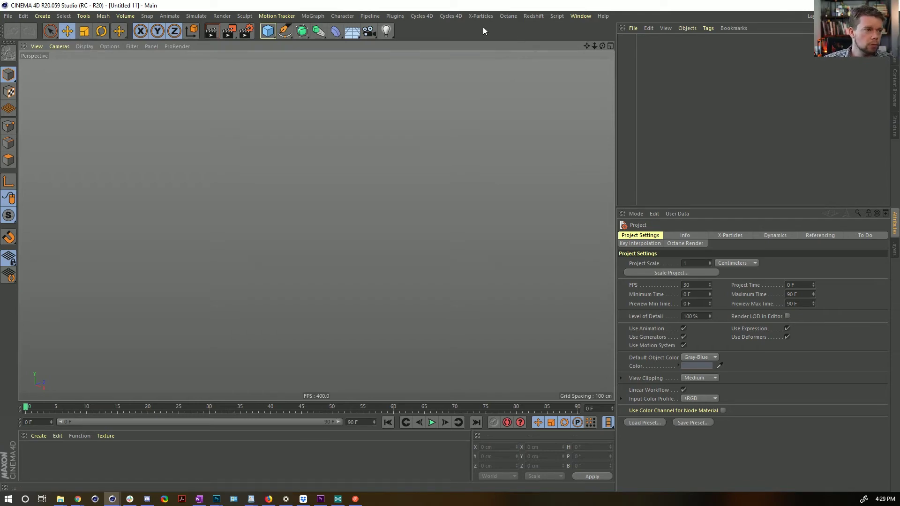
{"action": "key", "text": "alt+Tab"}
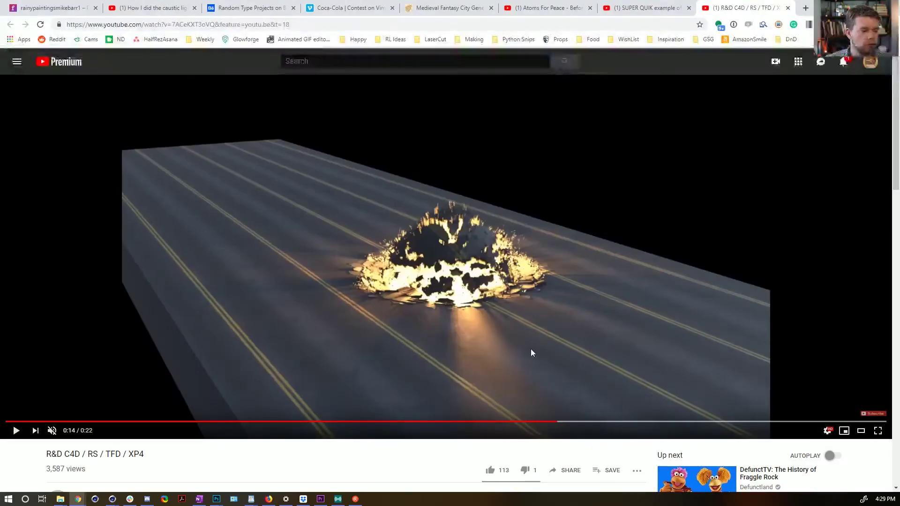
{"action": "key", "text": "Left"}
{"action": "key", "text": "Left"}
{"action": "key", "text": "Left"}
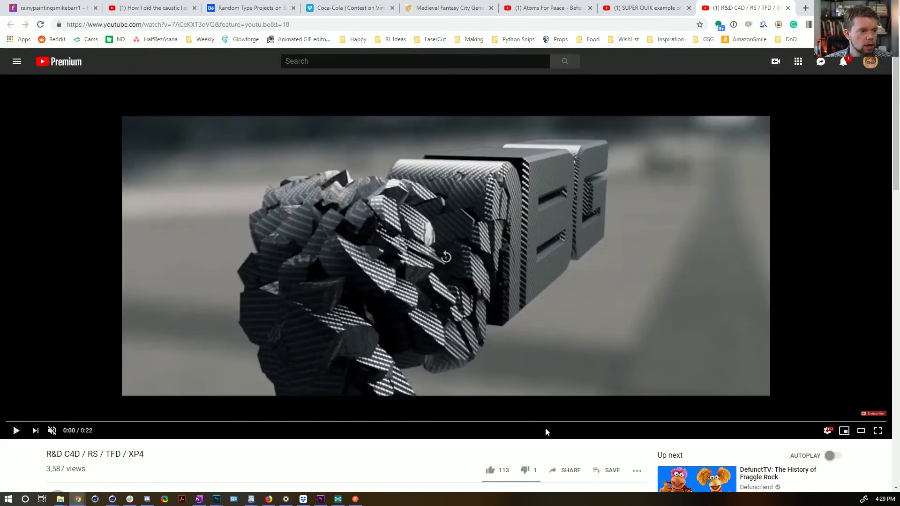
{"action": "key", "text": "Right"}
{"action": "key", "text": "Right"}
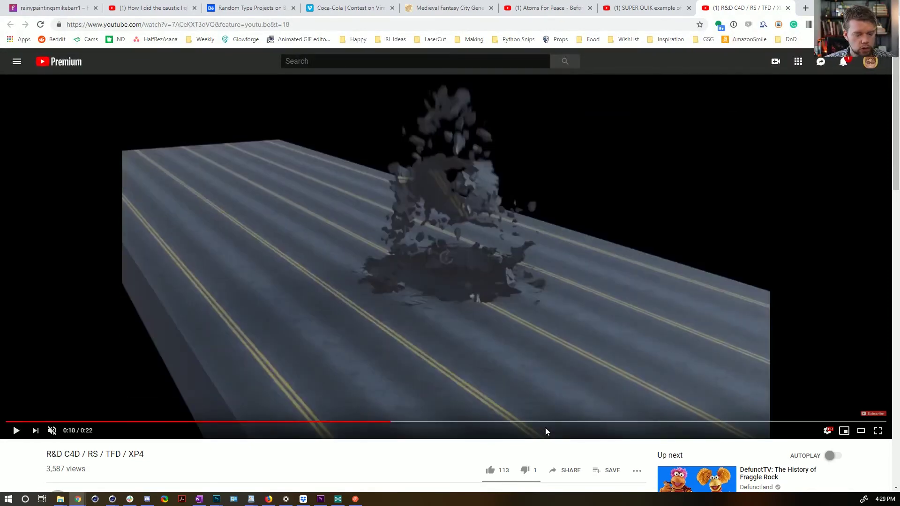
{"action": "key", "text": "space"}
{"action": "key", "text": "Left"}
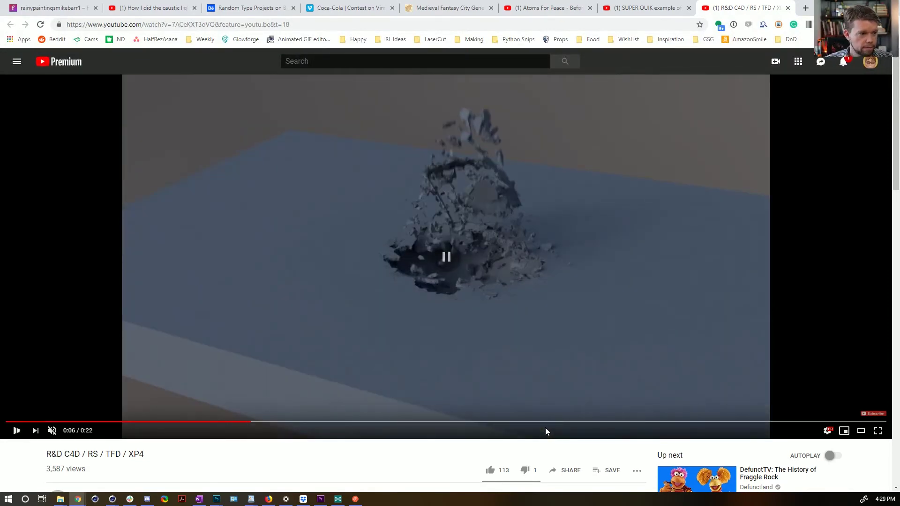
{"action": "key", "text": "k"}
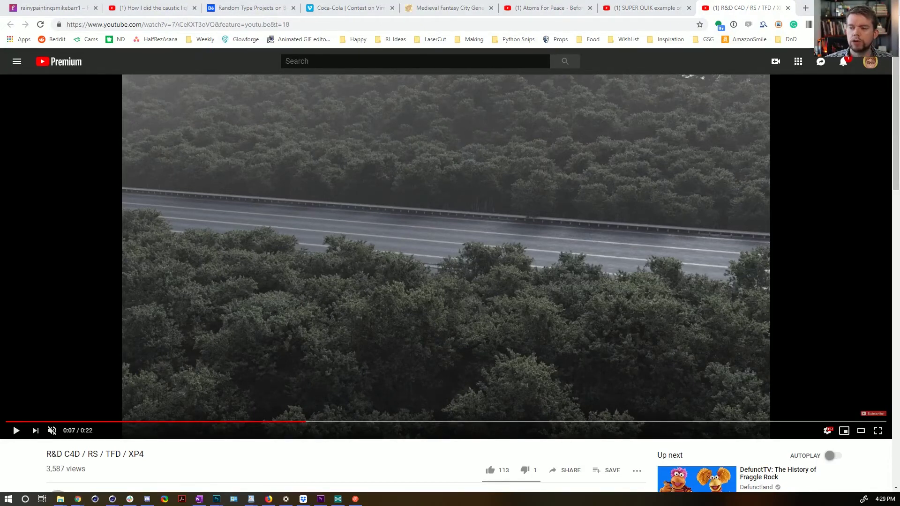
{"action": "key", "text": "alt+Tab"}
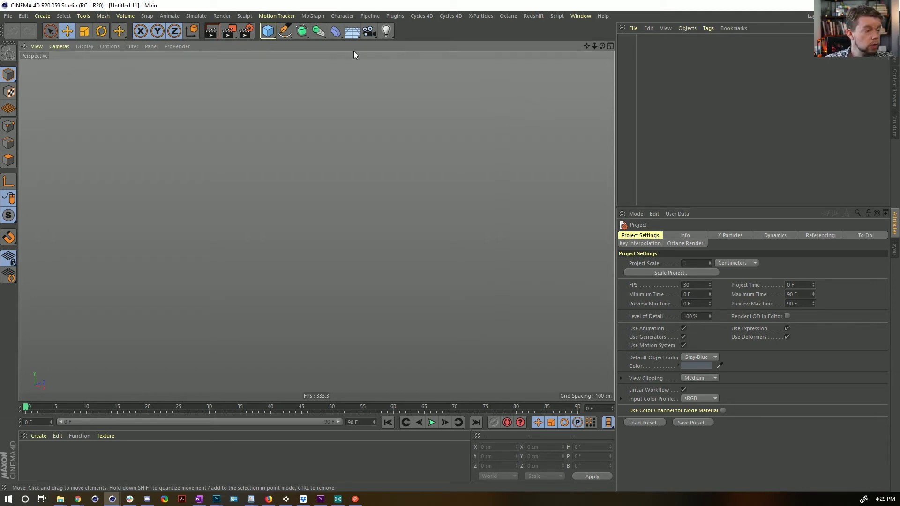
Step: Browse the MoGraph and Plugins menus, then open the Character menu for joint tools
{"action": "left_click", "coordinate": [311, 18]}
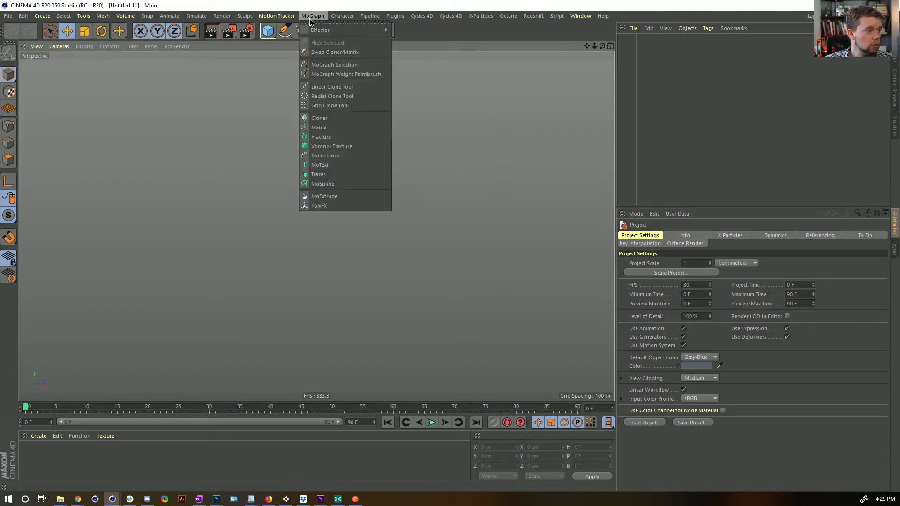
{"action": "left_click", "coordinate": [395, 17]}
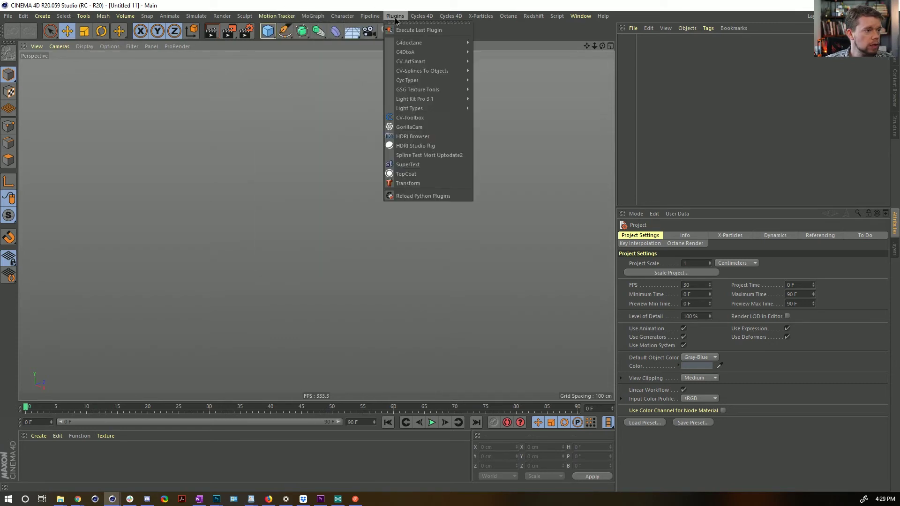
{"action": "left_click", "coordinate": [395, 18]}
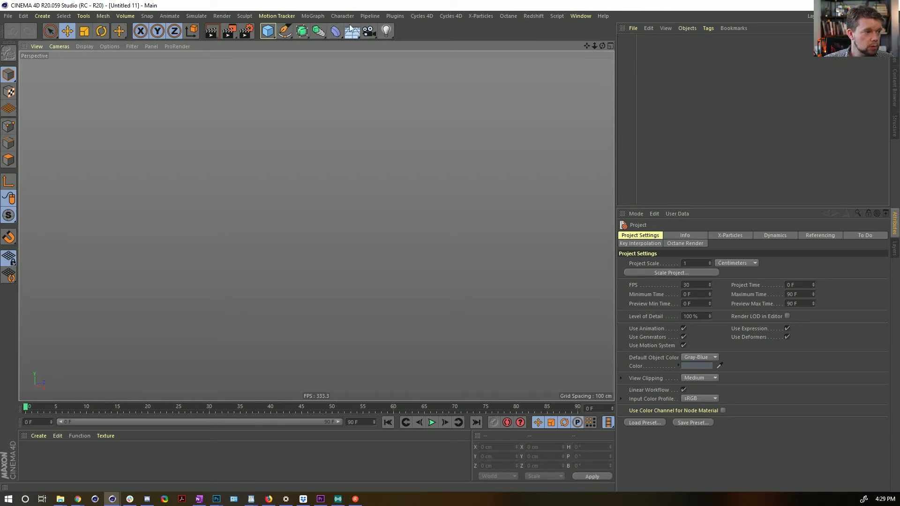
{"action": "left_click", "coordinate": [313, 17]}
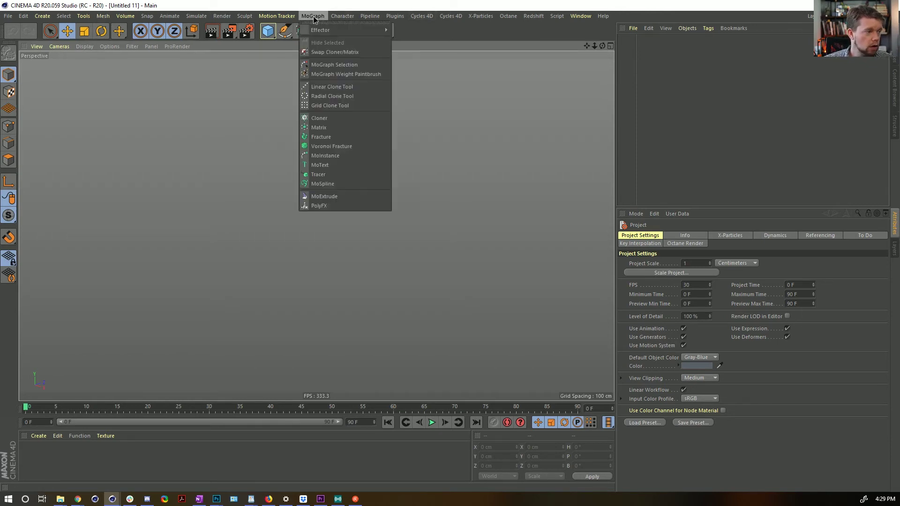
{"action": "left_click", "coordinate": [392, 17]}
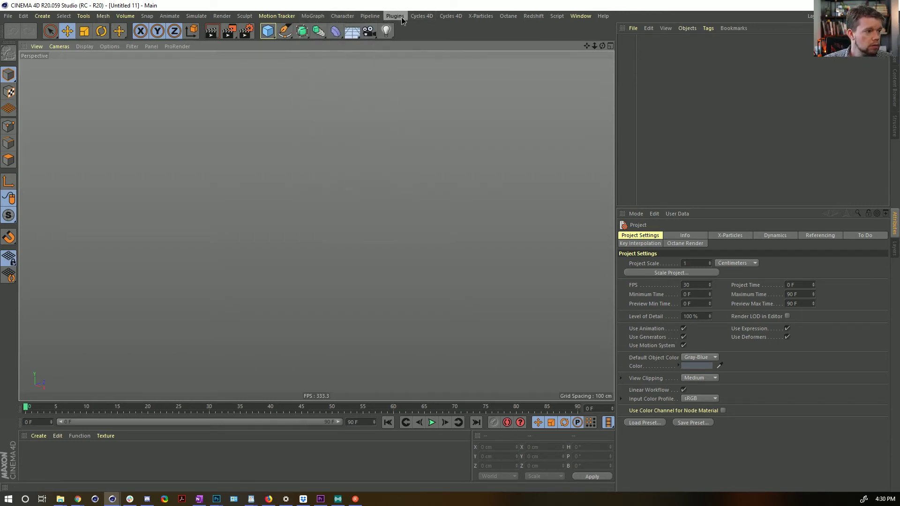
{"action": "left_click", "coordinate": [393, 17]}
{"action": "left_click", "coordinate": [381, 18]}
{"action": "left_click", "coordinate": [380, 17]}
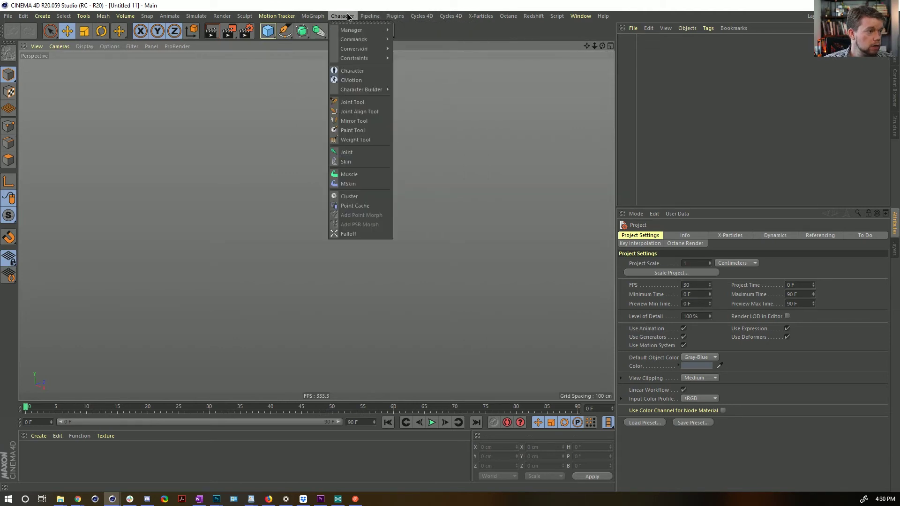
{"action": "mouse_move", "coordinate": [328, 17]}
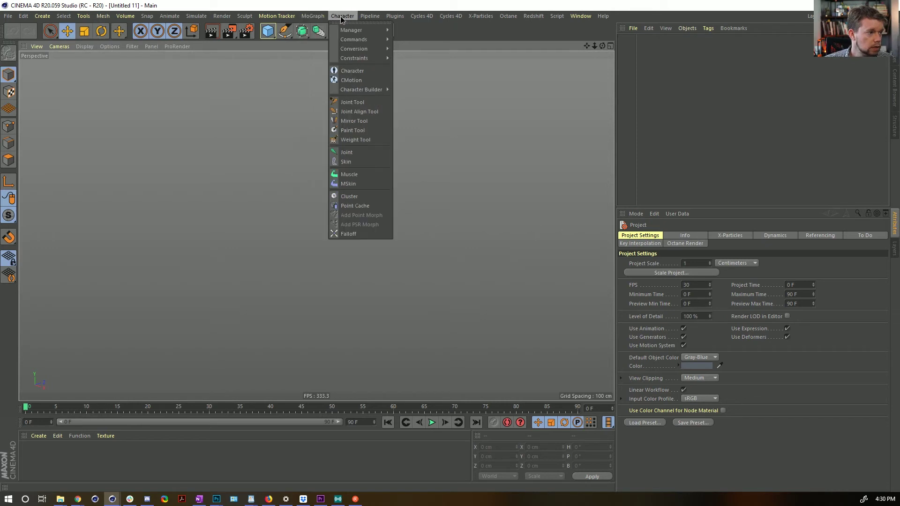
Step: Build a vertical two-joint bone, raising the child joint to 300 cm
{"action": "left_click", "coordinate": [352, 152]}
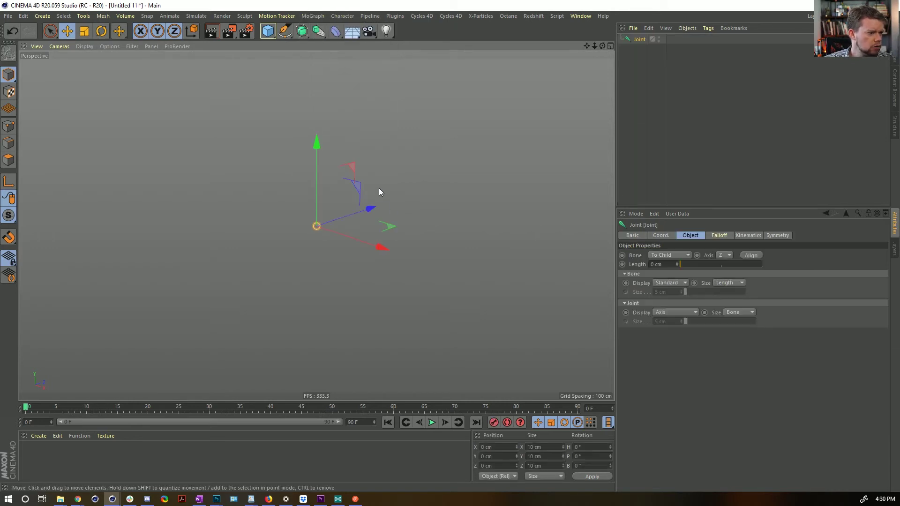
{"action": "left_click_drag", "start_coordinate": [641, 40], "coordinate": [641, 45], "text": "ctrl"}
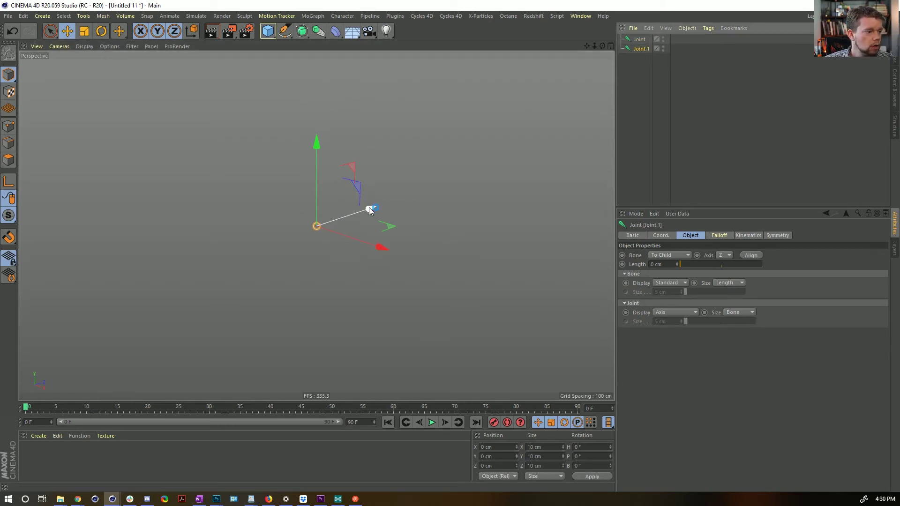
{"action": "left_click_drag", "start_coordinate": [370, 208], "coordinate": [406, 199]}
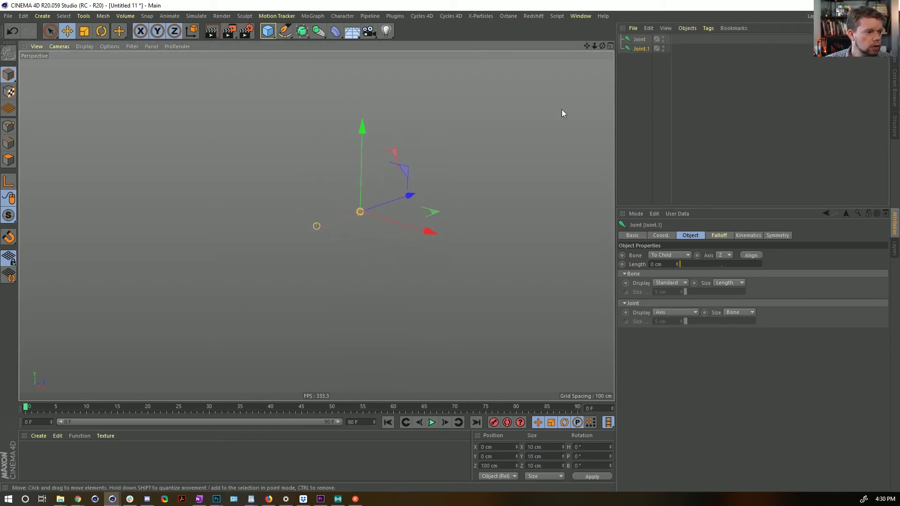
{"action": "left_click", "coordinate": [640, 40]}
{"action": "left_click_drag", "start_coordinate": [641, 49], "coordinate": [639, 40]}
{"action": "key", "text": "r"}
{"action": "left_click_drag", "start_coordinate": [296, 195], "coordinate": [283, 277]}
{"action": "left_click_drag", "start_coordinate": [324, 197], "coordinate": [352, 206], "text": "alt"}
{"action": "left_click", "coordinate": [646, 49]}
{"action": "key", "text": "e"}
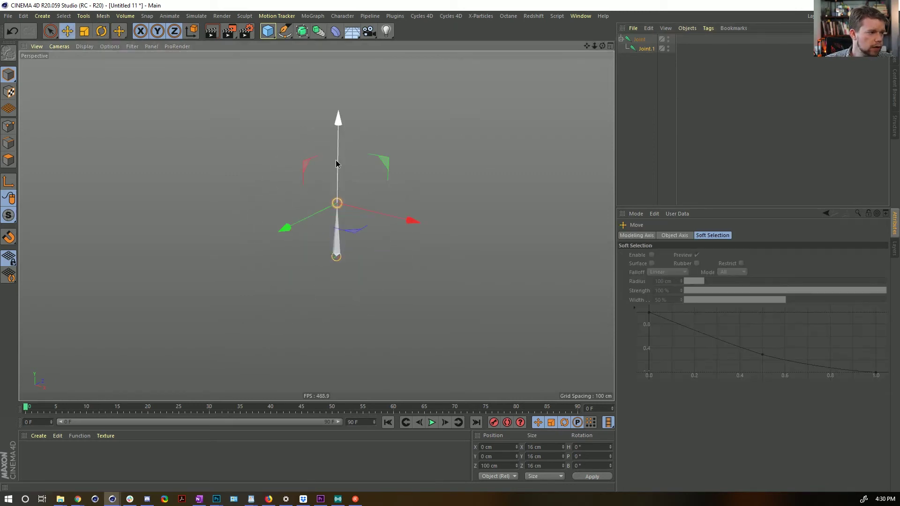
{"action": "left_click_drag", "start_coordinate": [336, 169], "coordinate": [336, 52]}
{"action": "middle_click_drag", "start_coordinate": [350, 222], "coordinate": [368, 263], "text": "alt"}
{"action": "middle_click_drag", "start_coordinate": [379, 201], "coordinate": [399, 261], "text": "alt"}
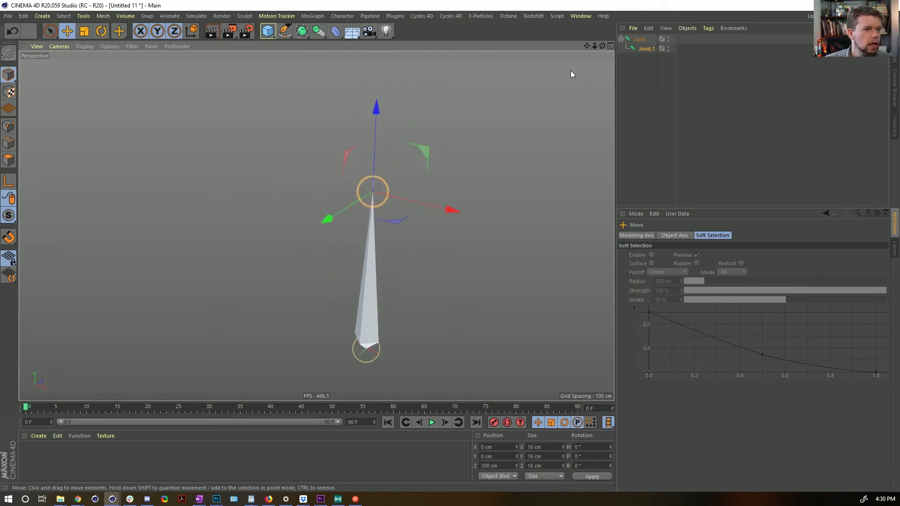
Step: Add a joint 100 cm further up the chain and swing it out left as an arm
{"action": "left_click", "coordinate": [645, 49]}
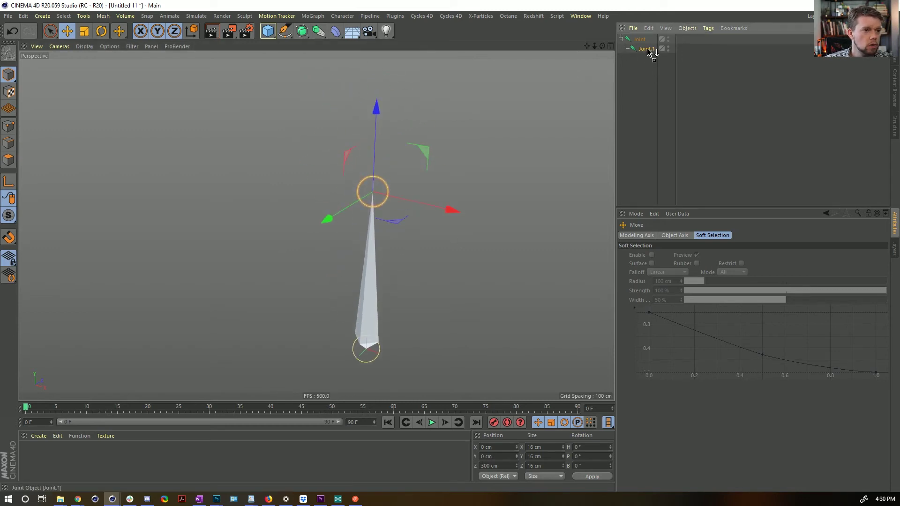
{"action": "left_click_drag", "start_coordinate": [649, 51], "coordinate": [650, 53], "text": "ctrl"}
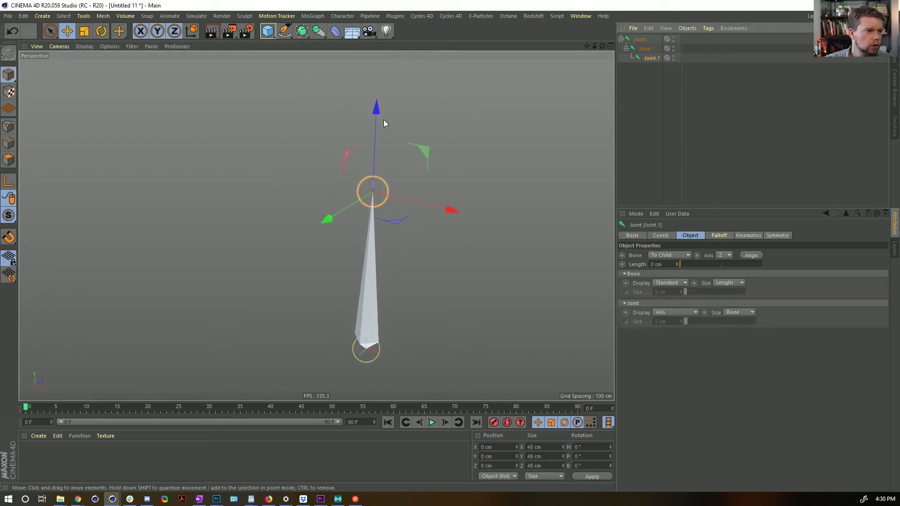
{"action": "left_click_drag", "start_coordinate": [380, 113], "coordinate": [391, 57]}
{"action": "middle_click_drag", "start_coordinate": [396, 101], "coordinate": [400, 167], "text": "alt"}
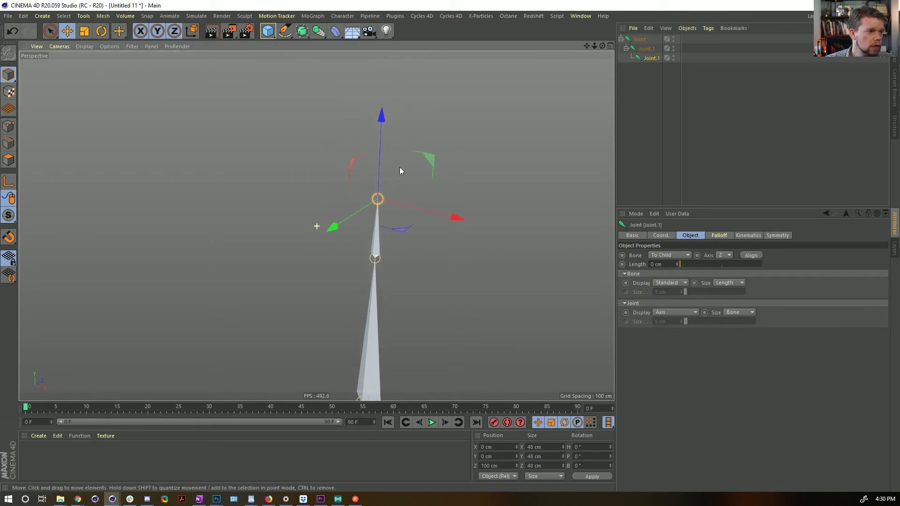
{"action": "left_click", "coordinate": [643, 58]}
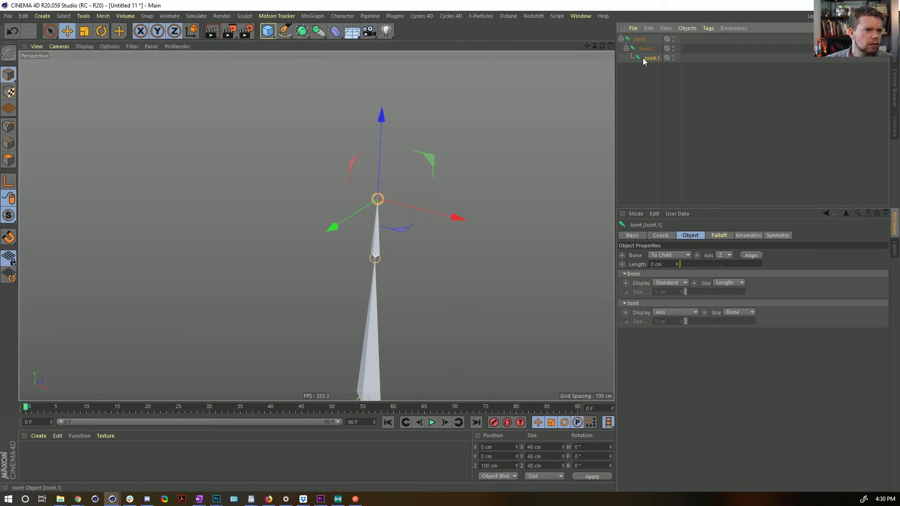
{"action": "left_click_drag", "start_coordinate": [429, 160], "coordinate": [329, 259]}
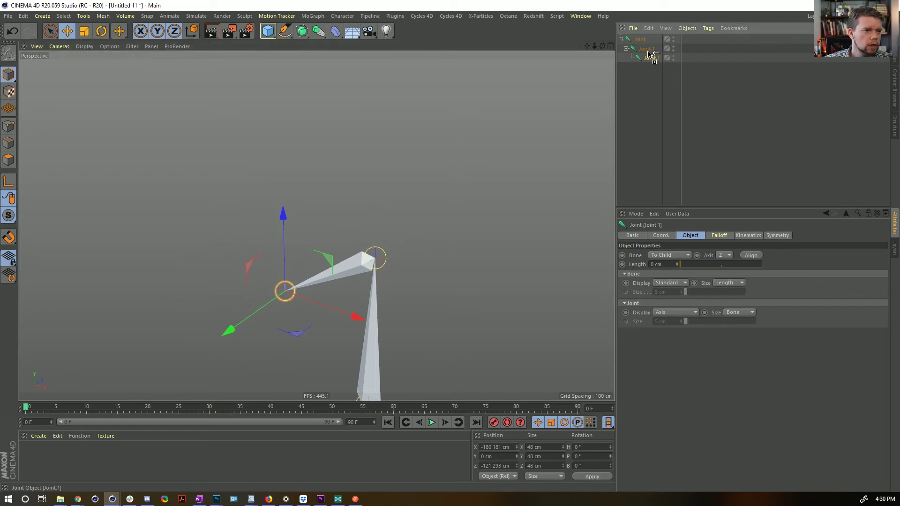
Step: Delete a misplaced right-side copy and redo the left arm joint under the spine
{"action": "left_click_drag", "start_coordinate": [651, 53], "coordinate": [650, 54], "text": "ctrl"}
{"action": "left_click_drag", "start_coordinate": [349, 285], "coordinate": [533, 280]}
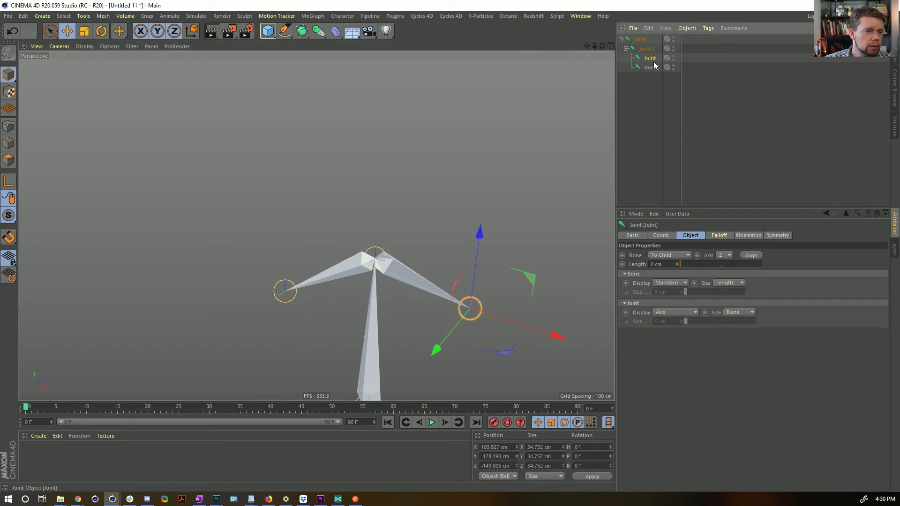
{"action": "key", "text": "Delete"}
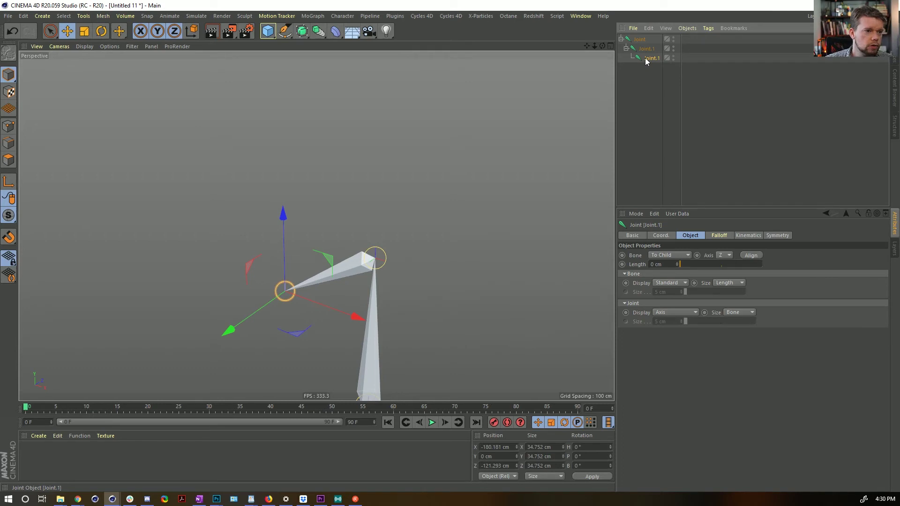
{"action": "key", "text": "Delete"}
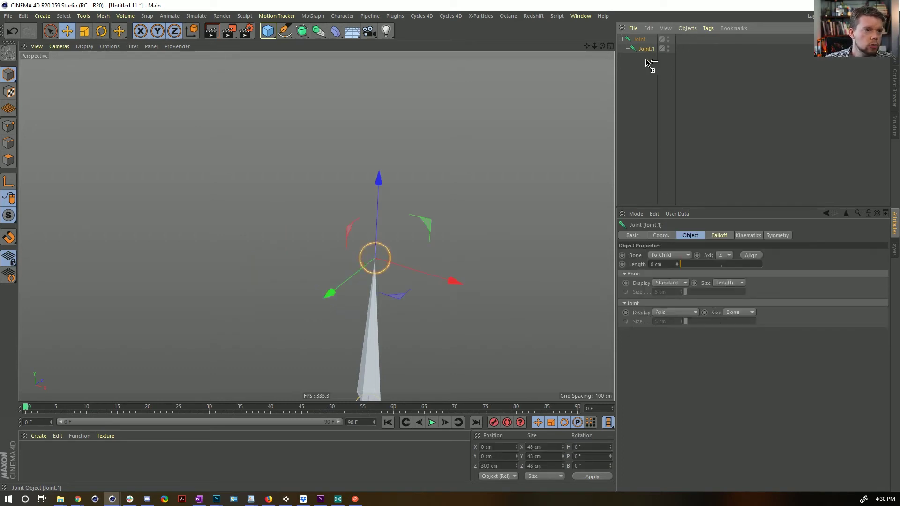
{"action": "left_click_drag", "start_coordinate": [649, 53], "coordinate": [652, 59], "text": "ctrl"}
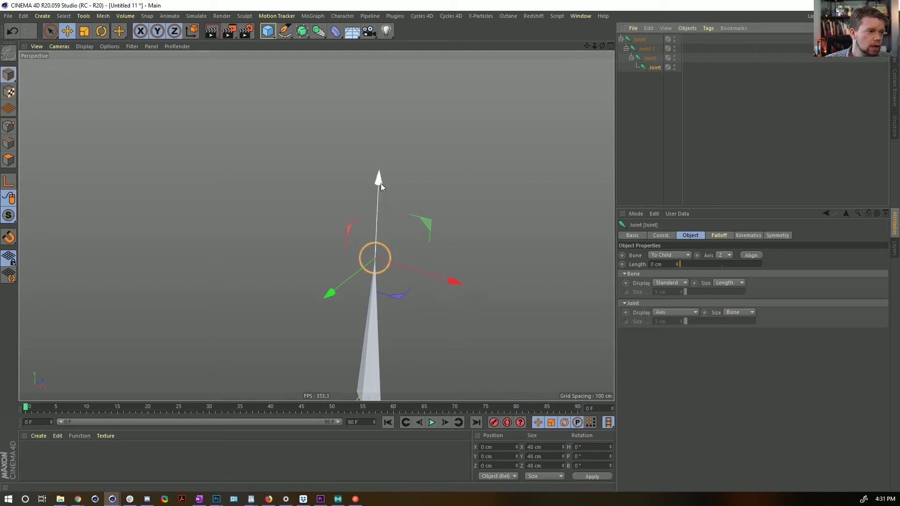
{"action": "left_click_drag", "start_coordinate": [426, 225], "coordinate": [342, 254]}
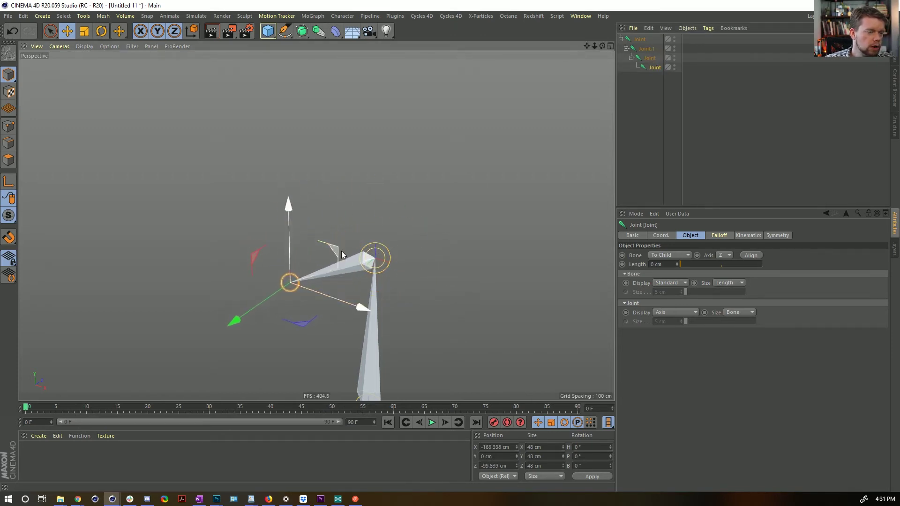
Step: Duplicate the arm chain higher up with its tip pointing to the right
{"action": "left_click_drag", "start_coordinate": [650, 58], "coordinate": [647, 49], "text": "ctrl"}
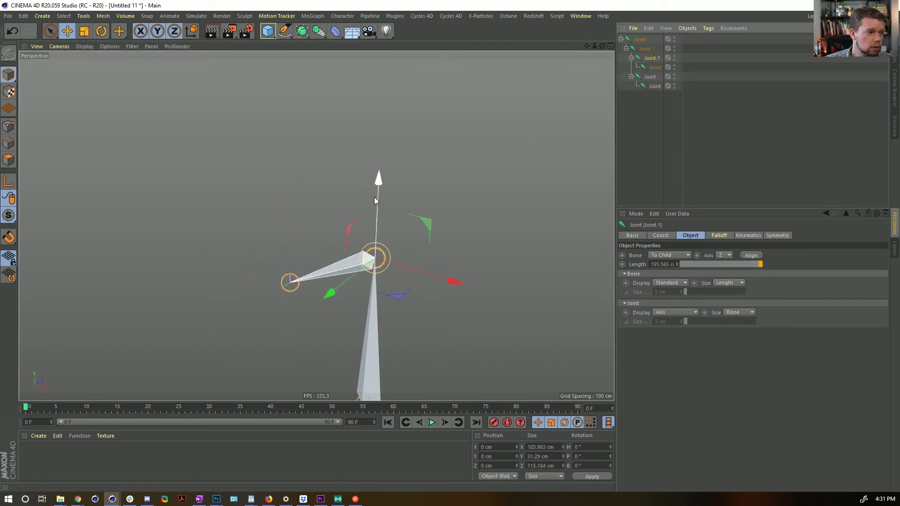
{"action": "left_click_drag", "start_coordinate": [374, 200], "coordinate": [389, 99]}
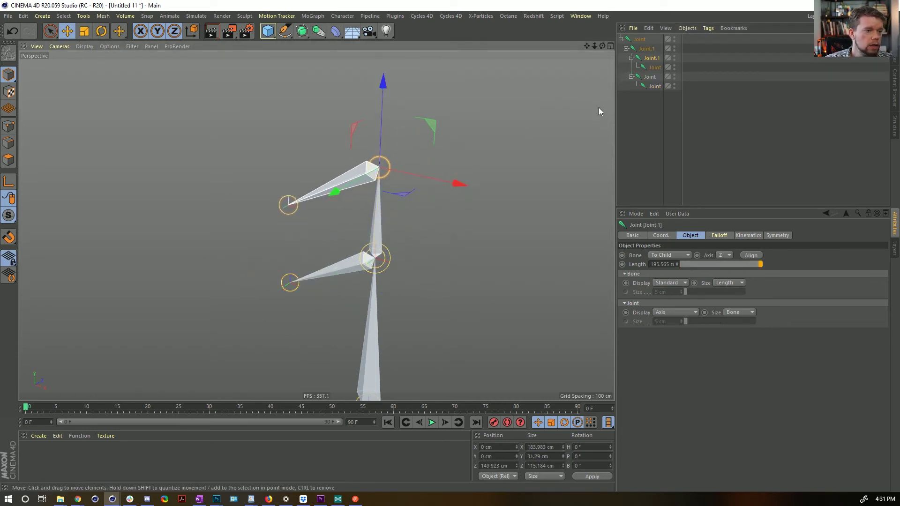
{"action": "left_click", "coordinate": [655, 68]}
{"action": "left_click_drag", "start_coordinate": [414, 217], "coordinate": [604, 195]}
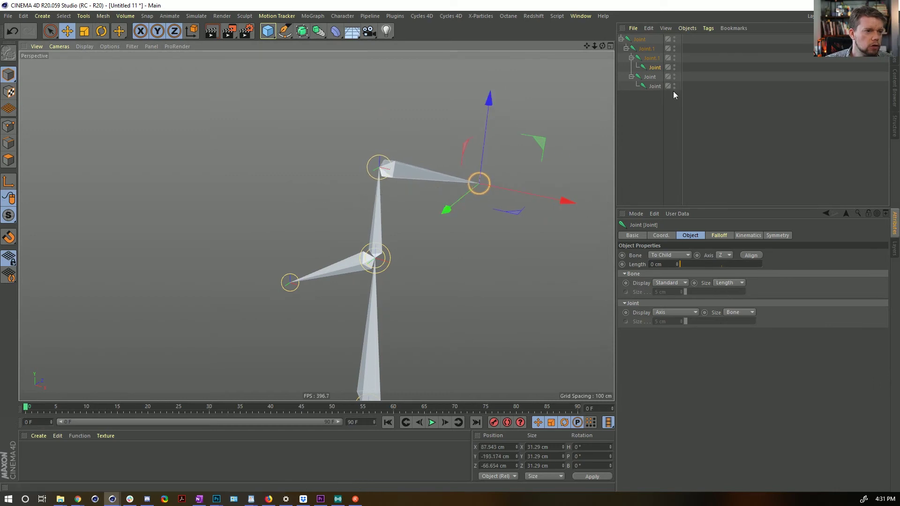
Step: Add a Joint.2 arm branch further up with its tip angled up to the left
{"action": "left_click_drag", "start_coordinate": [661, 68], "coordinate": [653, 53]}
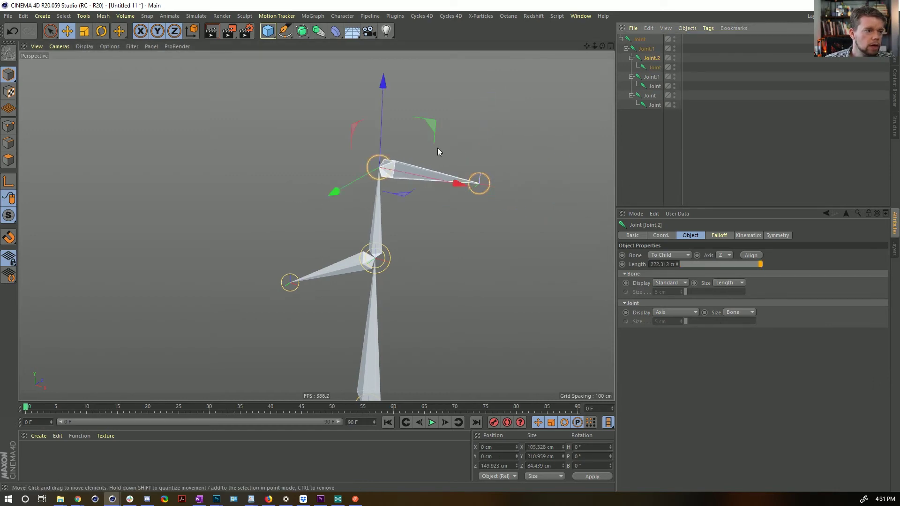
{"action": "left_click_drag", "start_coordinate": [382, 101], "coordinate": [384, 29]}
{"action": "middle_click_drag", "start_coordinate": [554, 99], "coordinate": [567, 149], "text": "alt"}
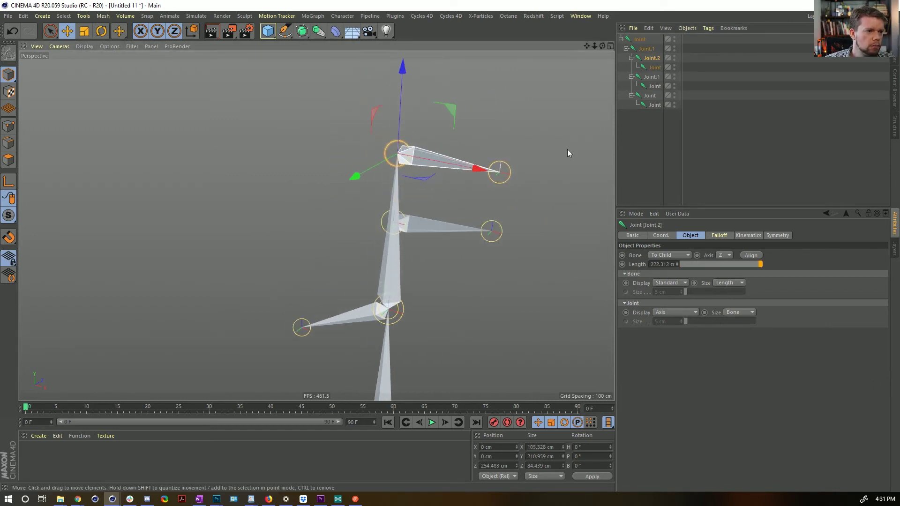
{"action": "left_click", "coordinate": [655, 68]}
{"action": "left_click_drag", "start_coordinate": [543, 133], "coordinate": [347, 114]}
{"action": "middle_click_drag", "start_coordinate": [415, 135], "coordinate": [416, 178], "text": "alt"}
Step: Duplicate the arm as Joint.3 and move its tip out to the right
{"action": "left_click_drag", "start_coordinate": [656, 57], "coordinate": [654, 54], "text": "ctrl"}
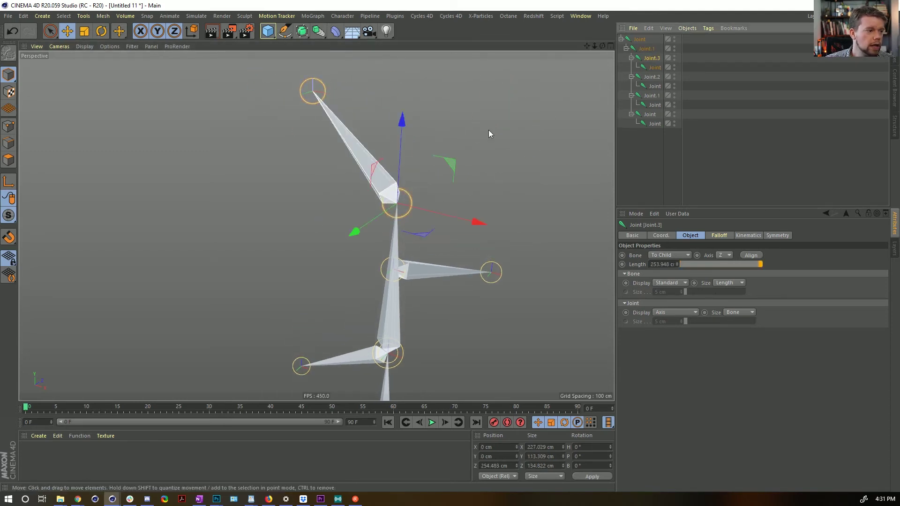
{"action": "left_click", "coordinate": [654, 68]}
{"action": "middle_click_drag", "start_coordinate": [418, 166], "coordinate": [402, 226], "text": "alt"}
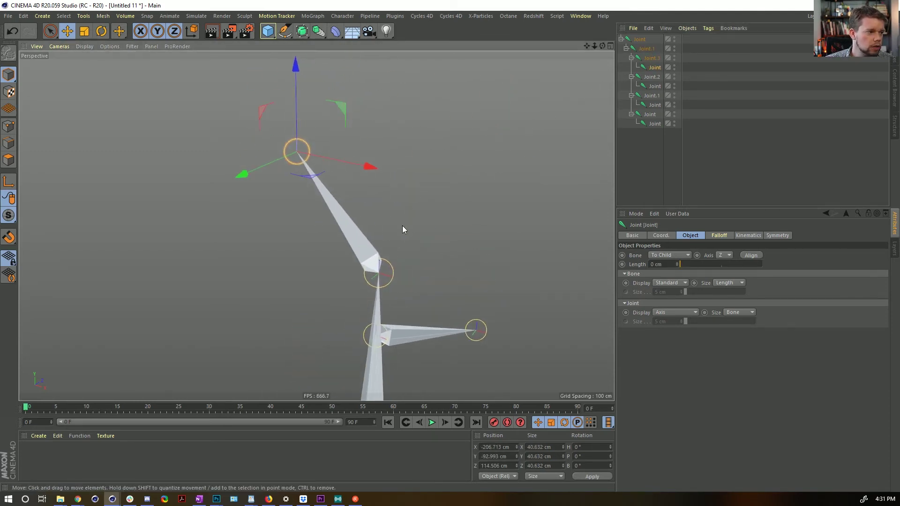
{"action": "key", "text": "e"}
{"action": "left_click_drag", "start_coordinate": [336, 216], "coordinate": [388, 274]}
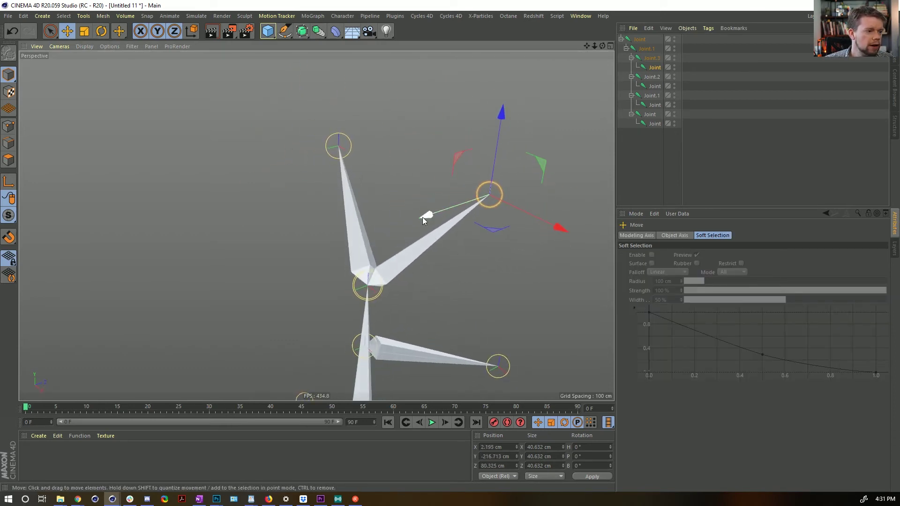
Step: Duplicate Joint.3 as Joint.4, lift it higher, and shift its end joint left
{"action": "left_click_drag", "start_coordinate": [651, 58], "coordinate": [652, 54], "text": "ctrl"}
{"action": "key", "text": "e"}
{"action": "left_click_drag", "start_coordinate": [458, 301], "coordinate": [462, 248]}
{"action": "key", "text": "ctrl+z"}
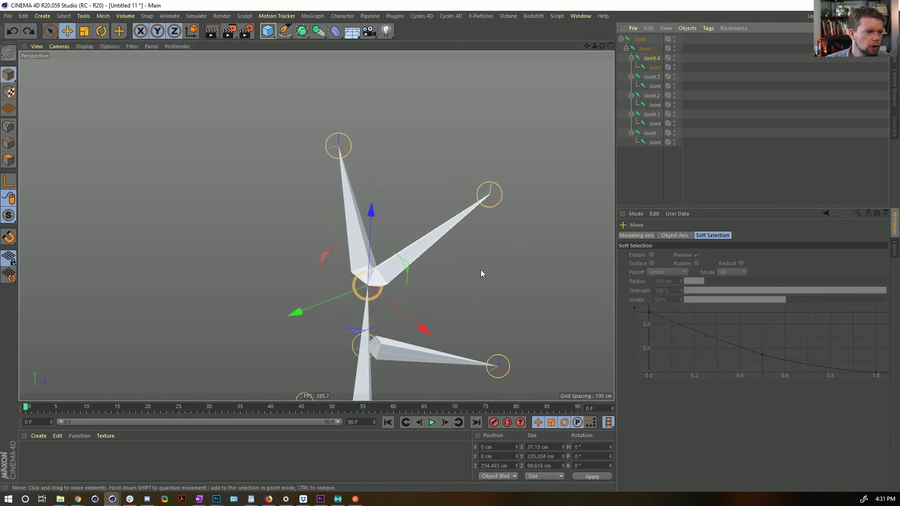
{"action": "left_click_drag", "start_coordinate": [372, 229], "coordinate": [371, 199]}
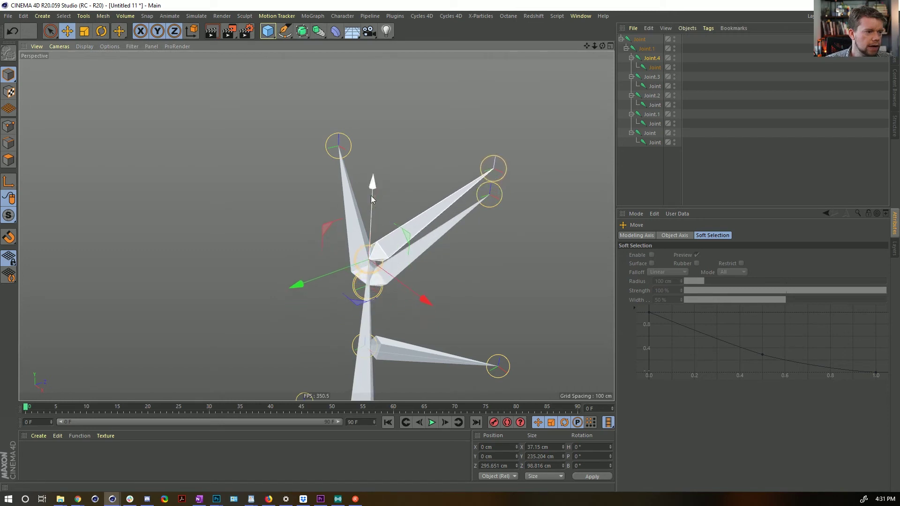
{"action": "left_click", "coordinate": [654, 67]}
{"action": "left_click_drag", "start_coordinate": [538, 108], "coordinate": [459, 124]}
{"action": "left_click_drag", "start_coordinate": [448, 172], "coordinate": [391, 180], "text": "alt"}
Step: Discard an extra bone added to Joint.4, then select both bottom-chain joints
{"action": "left_click_drag", "start_coordinate": [657, 69], "coordinate": [655, 69], "text": "ctrl"}
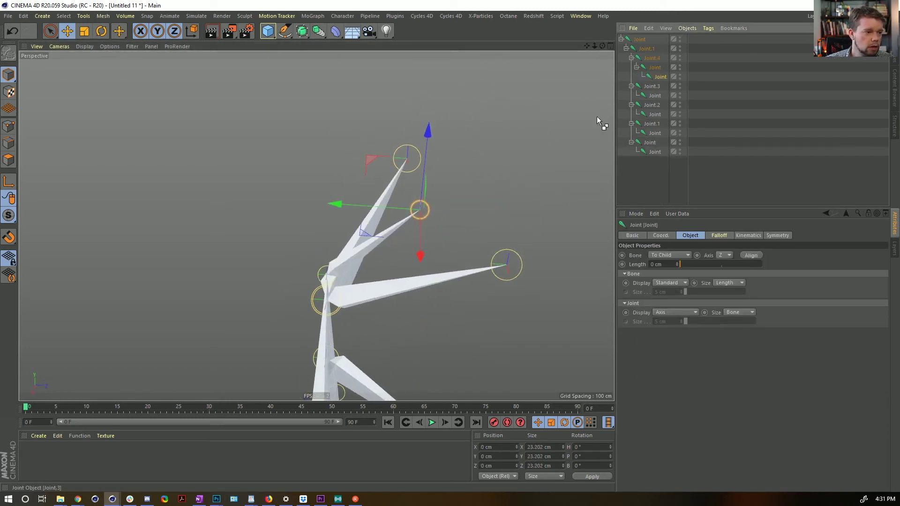
{"action": "left_click_drag", "start_coordinate": [517, 170], "coordinate": [599, 165]}
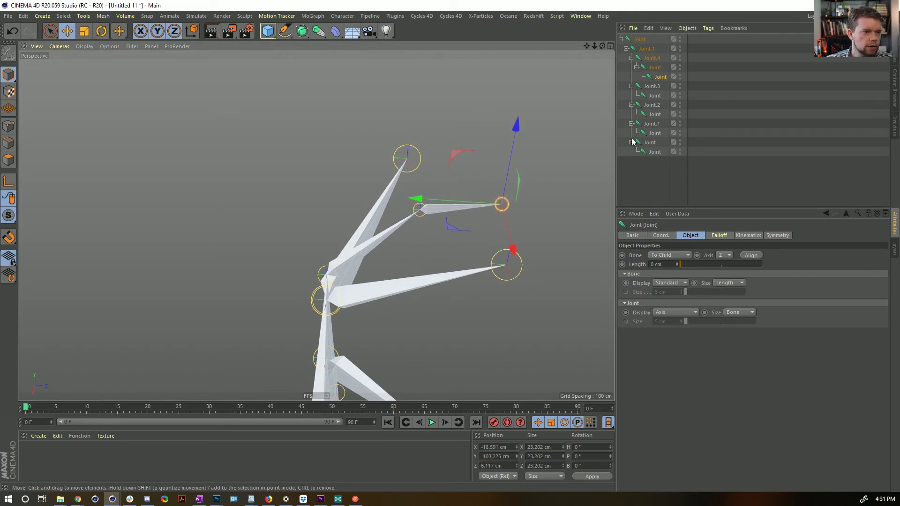
{"action": "key", "text": "Delete"}
{"action": "left_click", "coordinate": [656, 67]}
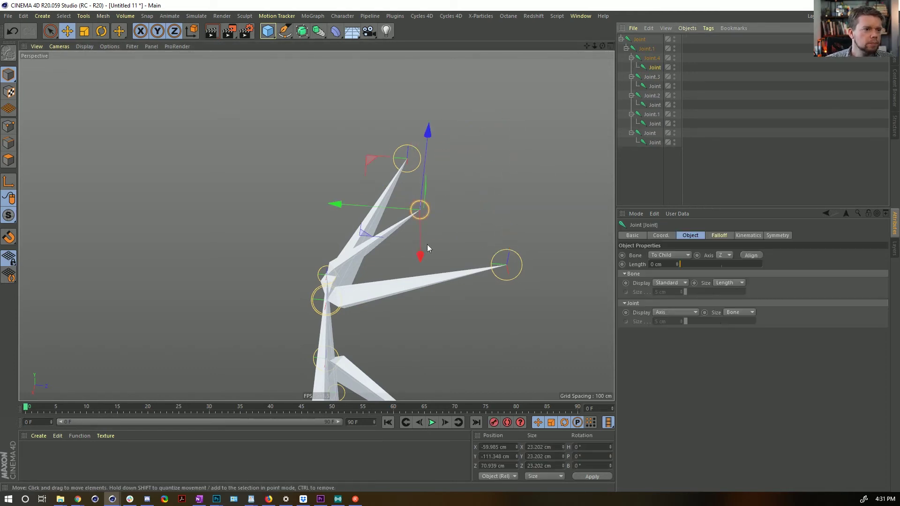
{"action": "left_click_drag", "start_coordinate": [427, 244], "coordinate": [393, 224], "text": "alt"}
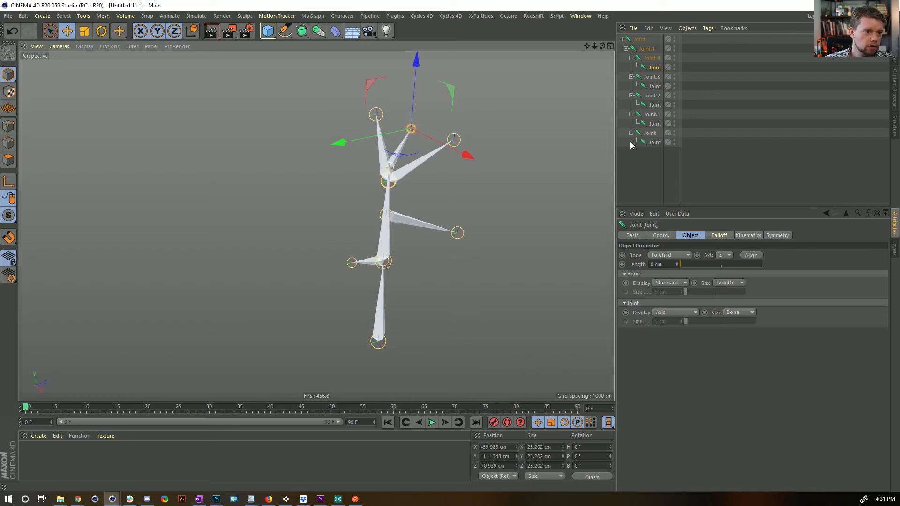
{"action": "left_click", "coordinate": [654, 143]}
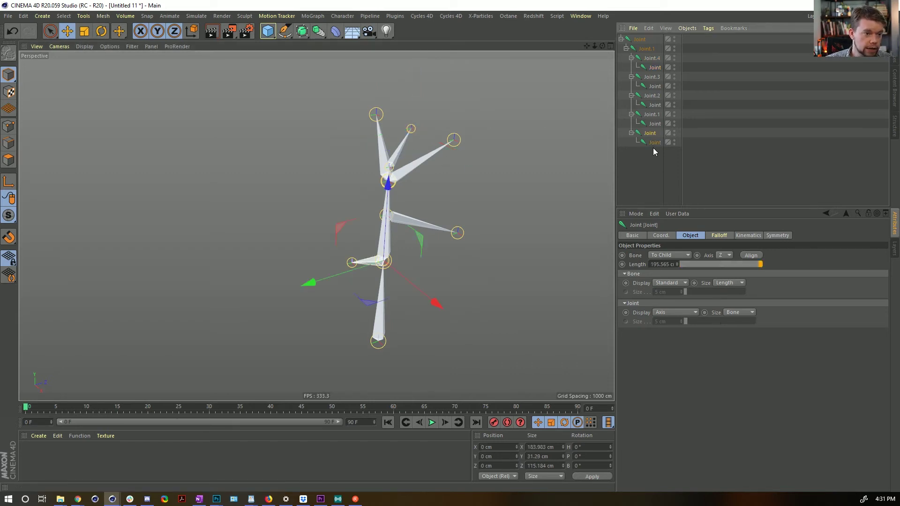
{"action": "left_click", "coordinate": [654, 142], "text": "shift"}
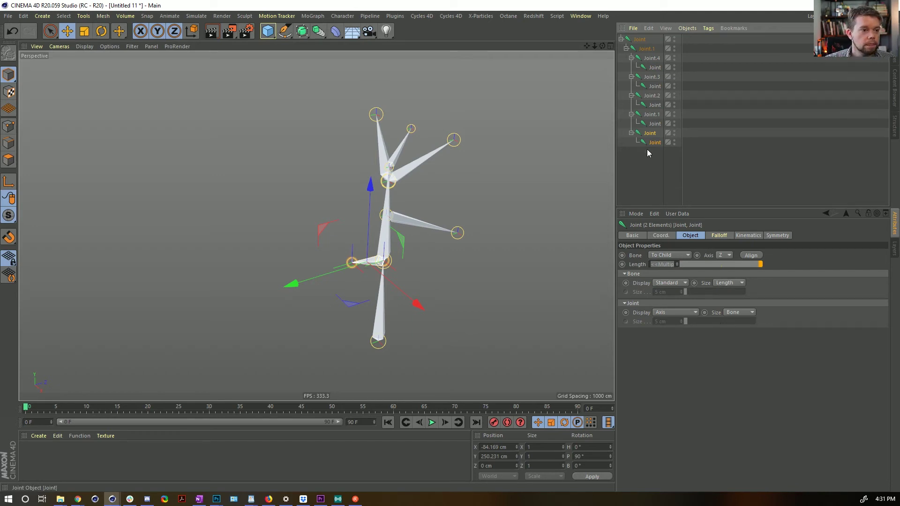
Step: Put an IK tag on the bottom chain's root joint, End set to its child, Dynamics enabled
{"action": "right_click", "coordinate": [652, 136]}
{"action": "mouse_move", "coordinate": [654, 136]}
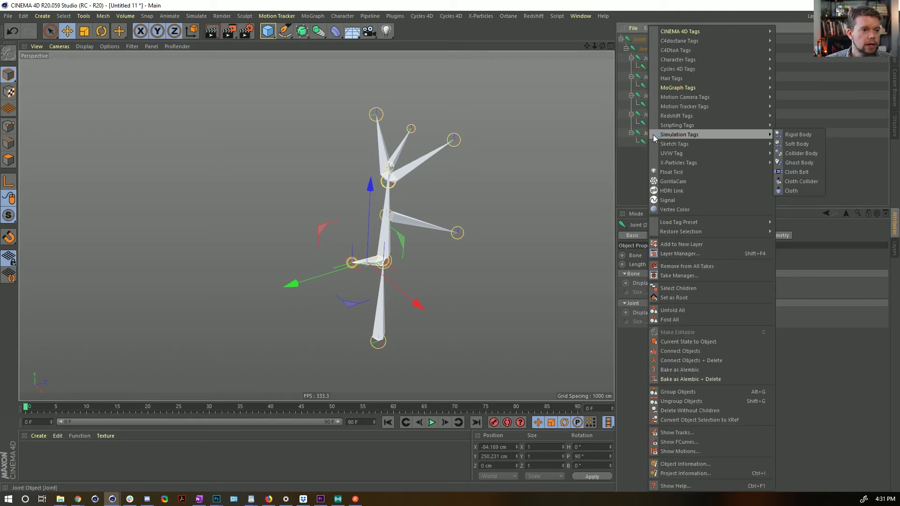
{"action": "mouse_move", "coordinate": [678, 63]}
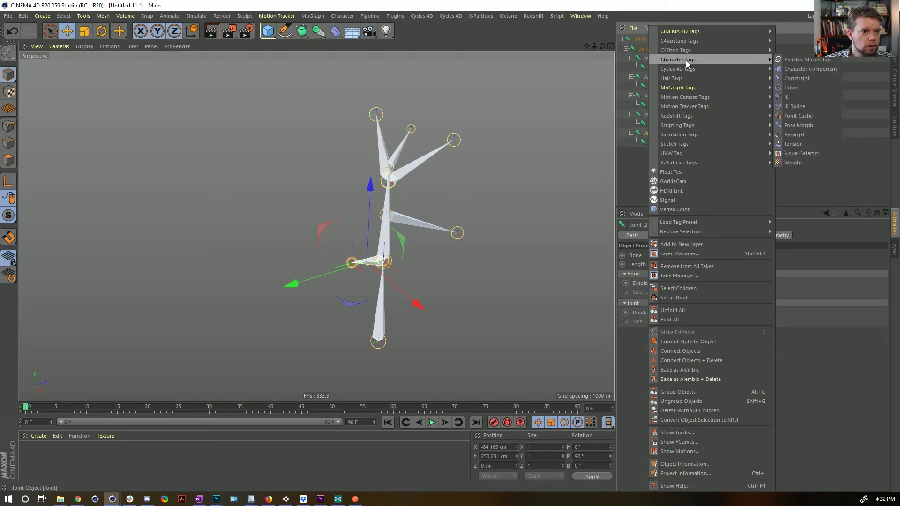
{"action": "left_click", "coordinate": [806, 96]}
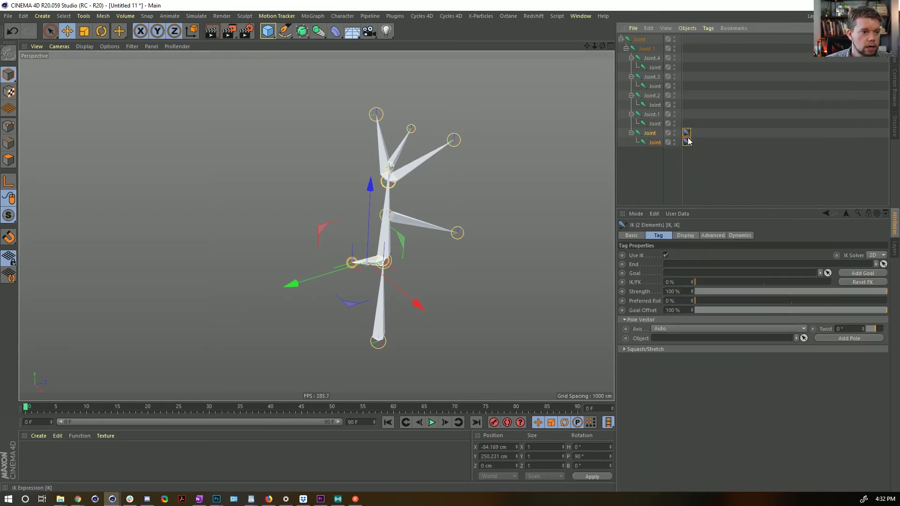
{"action": "left_click_drag", "start_coordinate": [687, 136], "coordinate": [685, 133]}
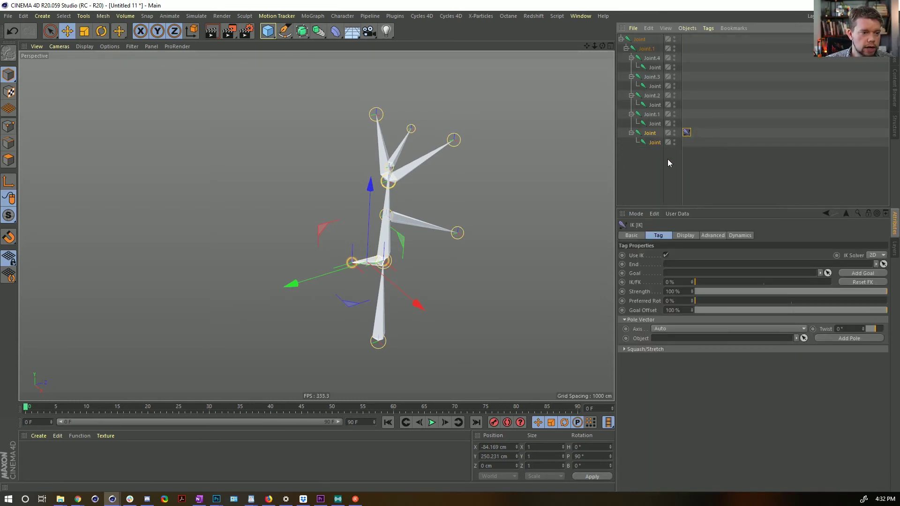
{"action": "left_click_drag", "start_coordinate": [658, 144], "coordinate": [688, 265]}
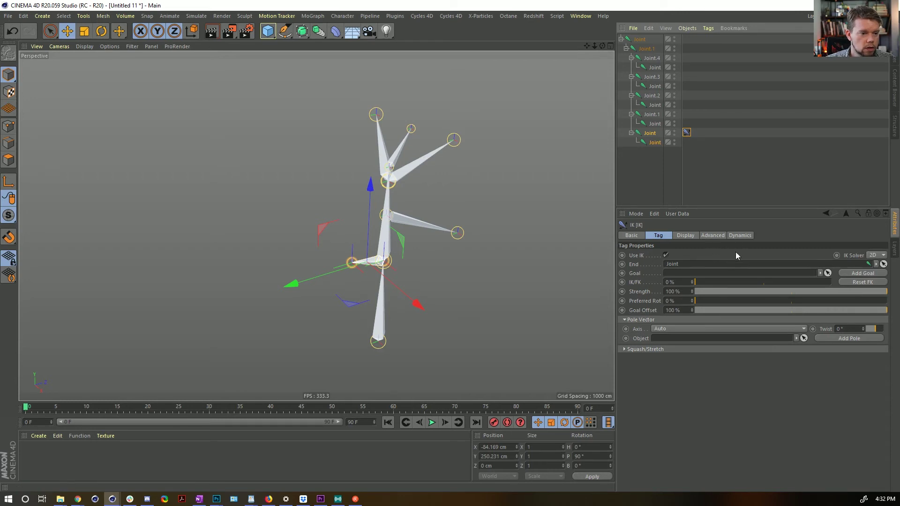
{"action": "left_click", "coordinate": [740, 236]}
{"action": "left_click", "coordinate": [657, 255]}
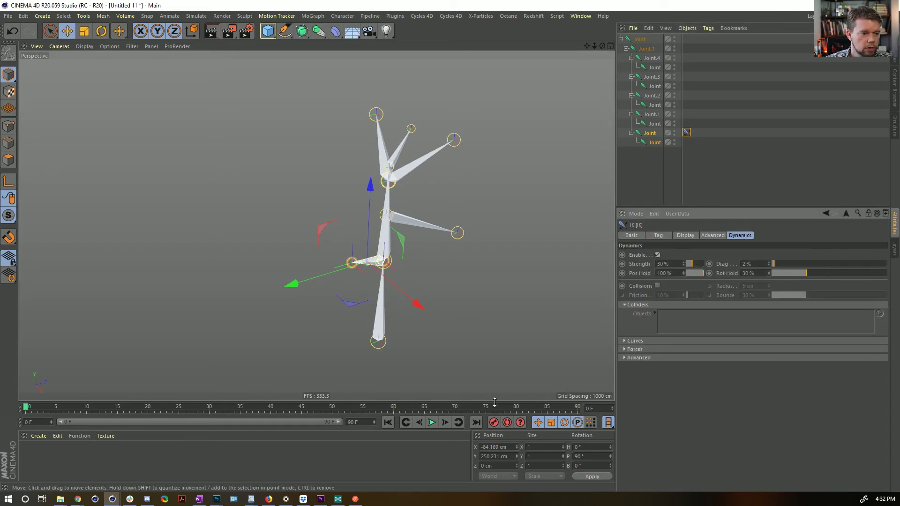
Step: Play the animation to preview the IK dynamics and inspect the bottom chain's IK tag
{"action": "left_click", "coordinate": [432, 423]}
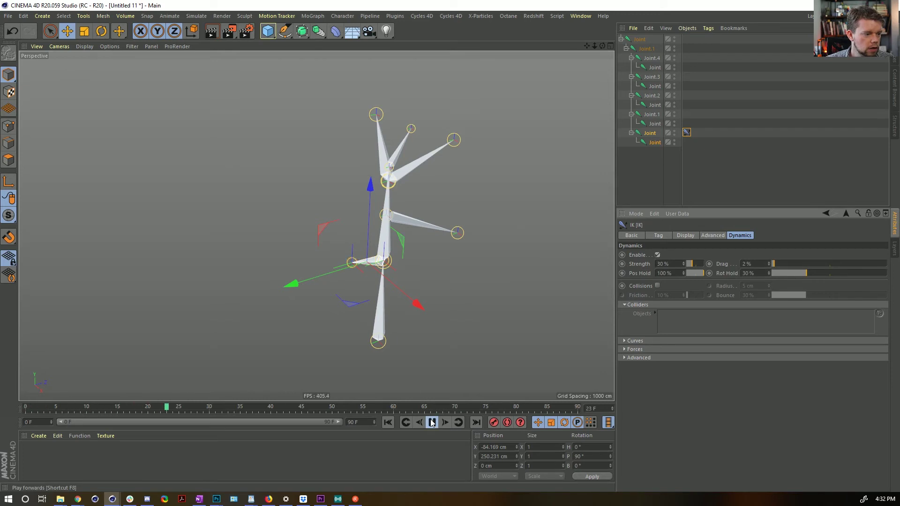
{"action": "left_click_drag", "start_coordinate": [403, 283], "coordinate": [447, 282], "text": "alt"}
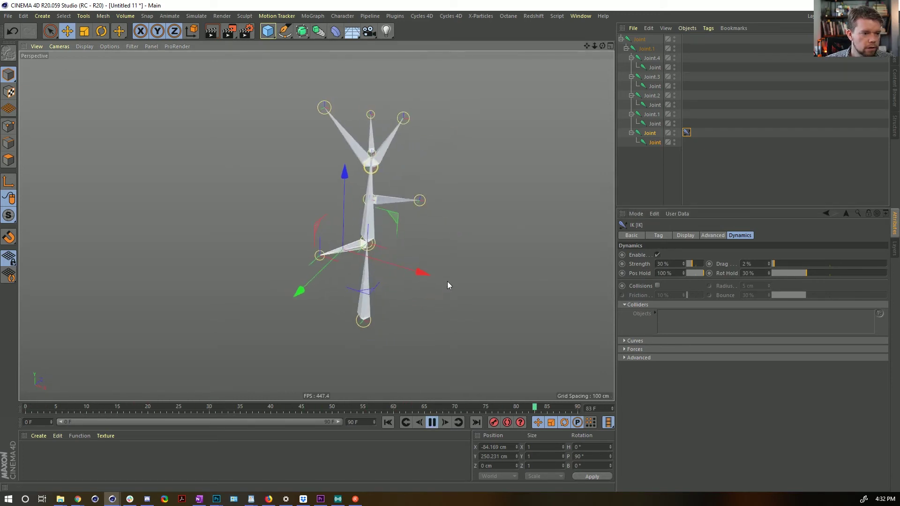
{"action": "right_click_drag", "start_coordinate": [447, 282], "coordinate": [429, 283], "text": "alt"}
{"action": "middle_click_drag", "start_coordinate": [429, 283], "coordinate": [452, 293], "text": "alt"}
{"action": "right_click_drag", "start_coordinate": [414, 291], "coordinate": [502, 275], "text": "alt"}
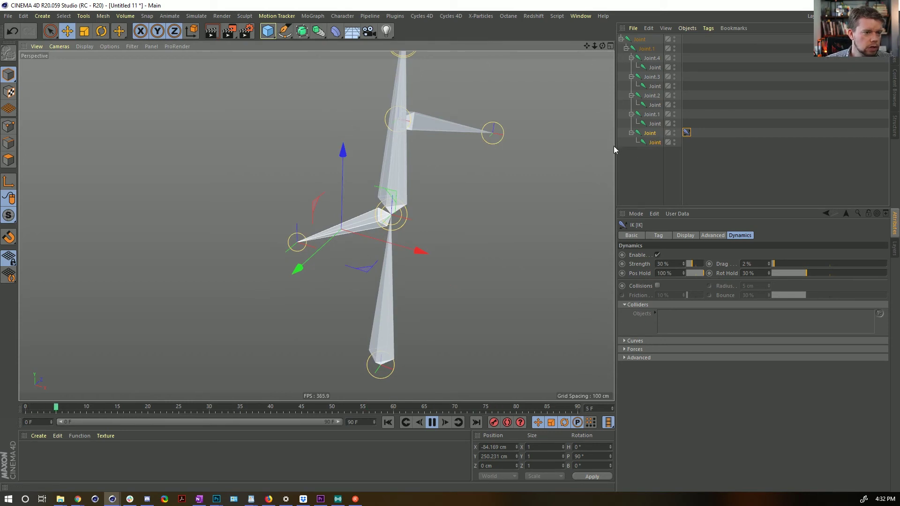
{"action": "left_click", "coordinate": [655, 142]}
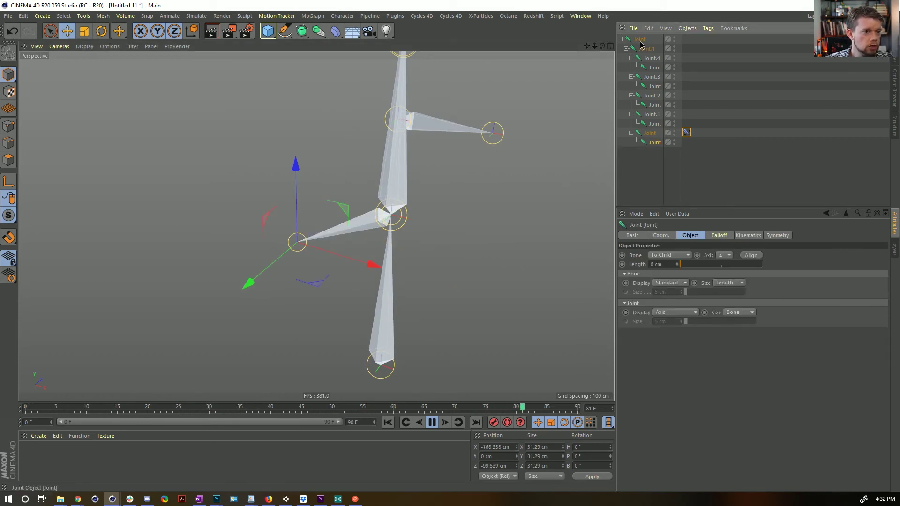
{"action": "key", "text": "r"}
{"action": "key", "text": "e"}
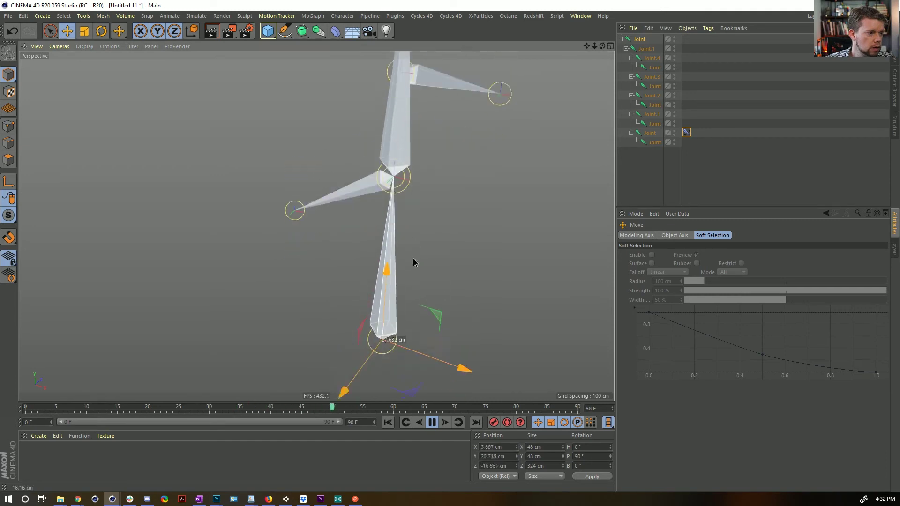
{"action": "left_click", "coordinate": [686, 132]}
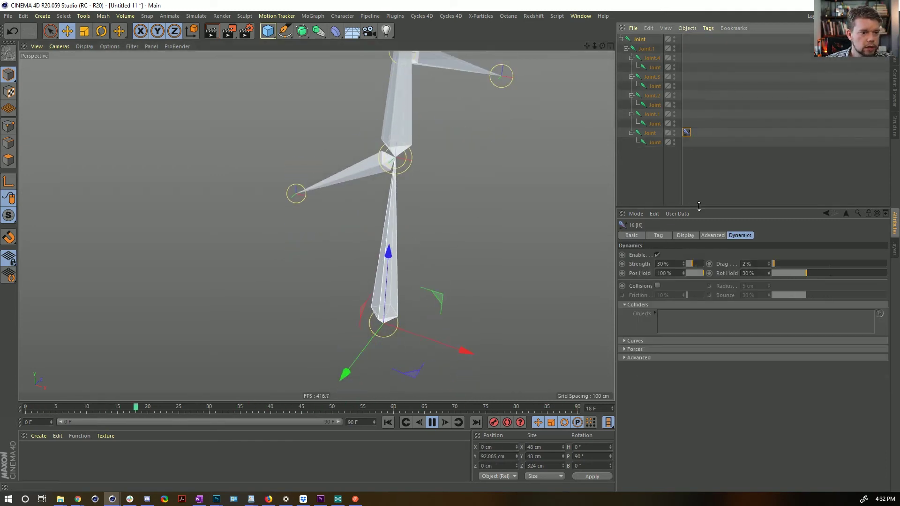
{"action": "left_click", "coordinate": [688, 236]}
{"action": "left_click", "coordinate": [670, 236]}
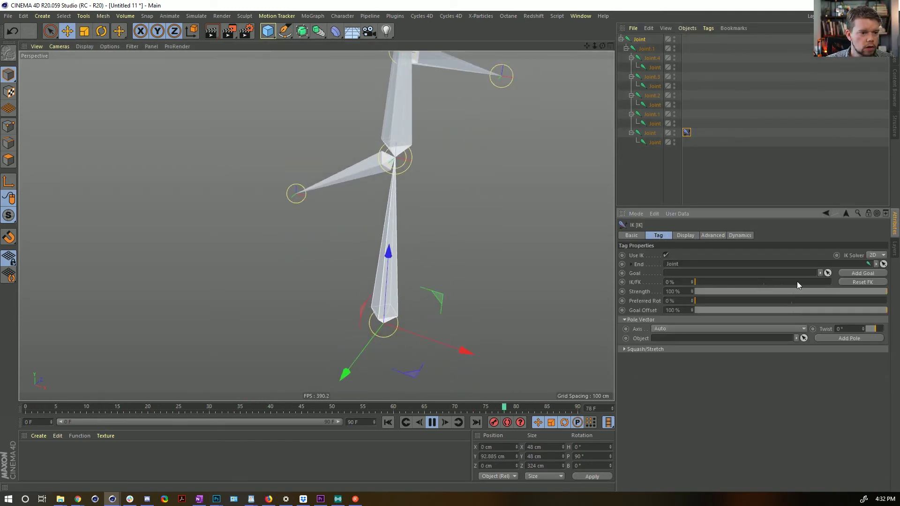
Step: Add an IK goal, then copy the child joint into a new bone extending down-left
{"action": "left_click", "coordinate": [855, 276]}
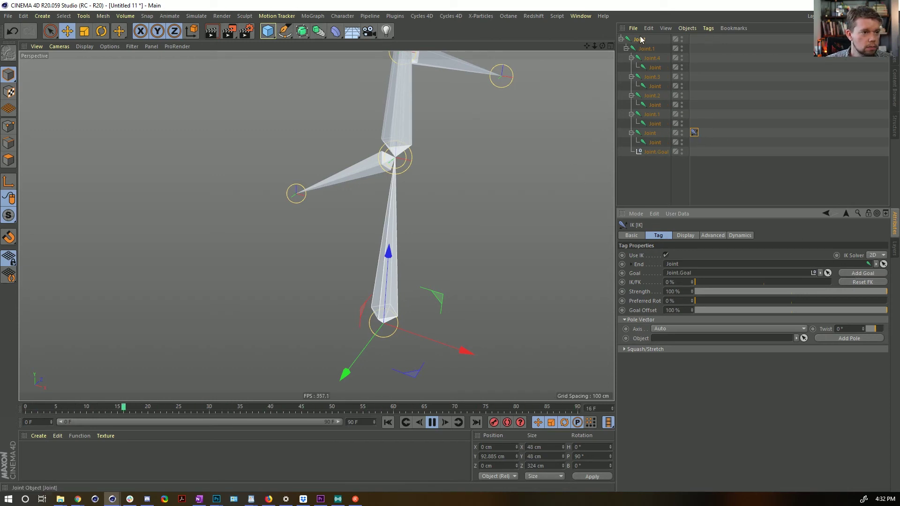
{"action": "left_click_drag", "start_coordinate": [393, 263], "coordinate": [401, 230]}
{"action": "key", "text": "ctrl+z"}
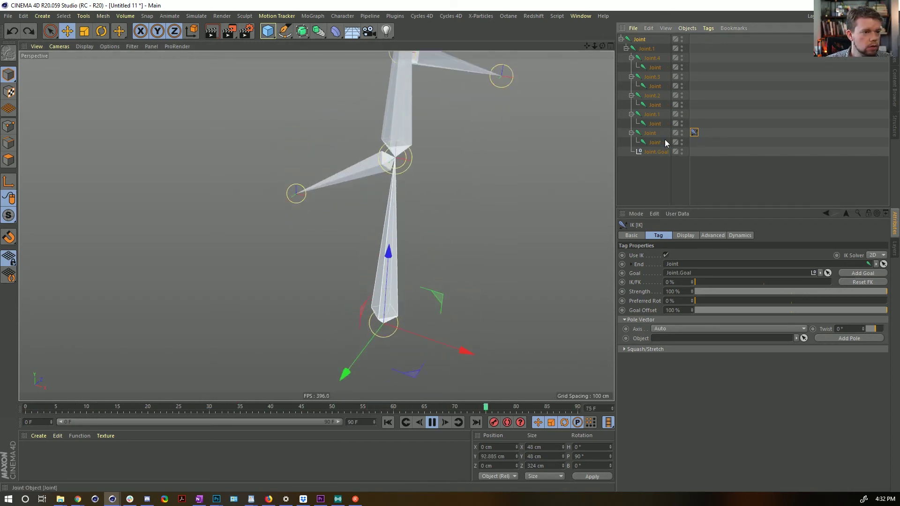
{"action": "left_click_drag", "start_coordinate": [655, 142], "coordinate": [656, 143]}
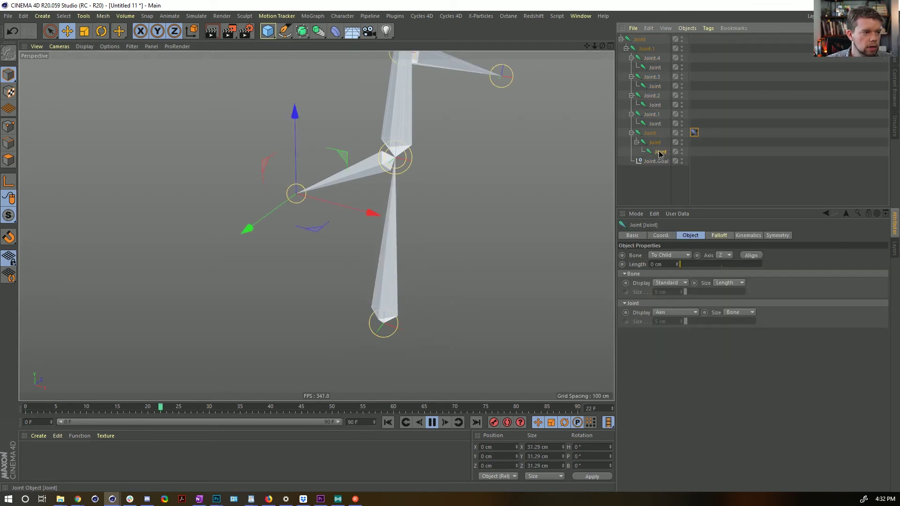
{"action": "left_click_drag", "start_coordinate": [338, 160], "coordinate": [261, 194]}
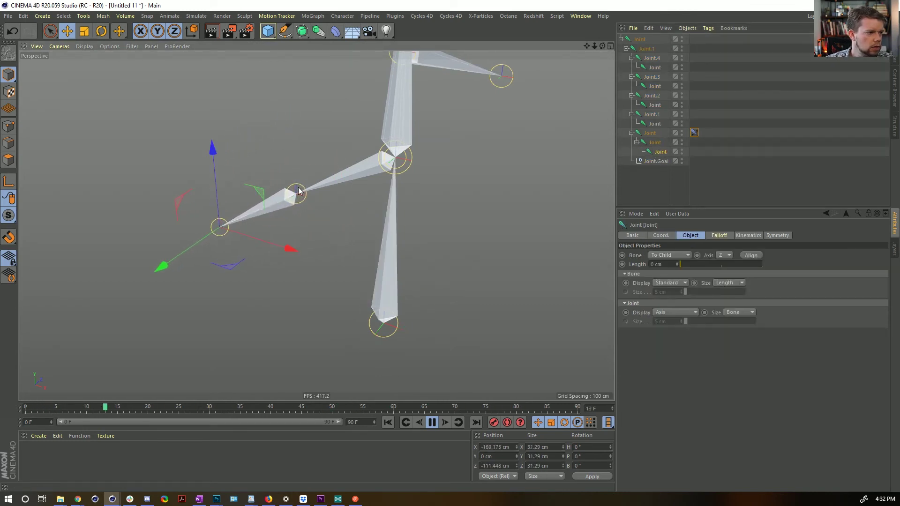
Step: Make the new joint the IK End and clear the Goal link so the chain swings freely
{"action": "left_click", "coordinate": [695, 133]}
{"action": "left_click_drag", "start_coordinate": [650, 155], "coordinate": [687, 265]}
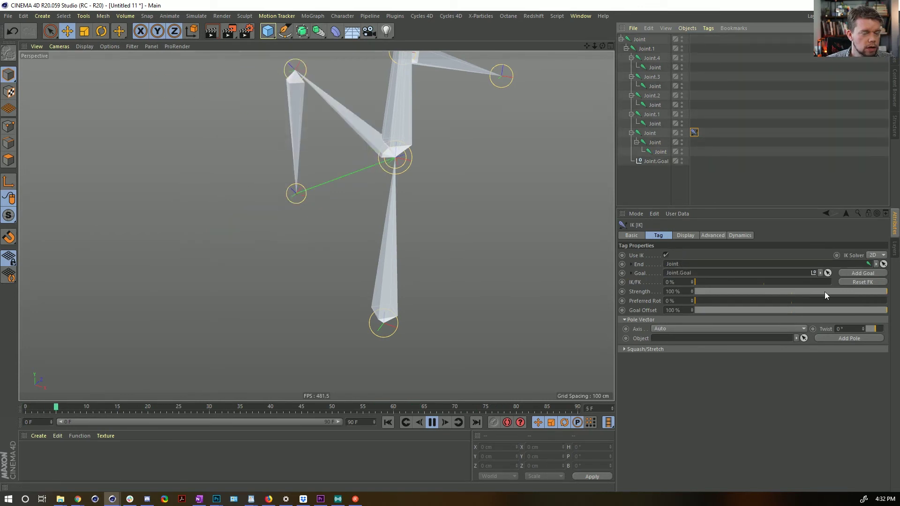
{"action": "left_click", "coordinate": [820, 273]}
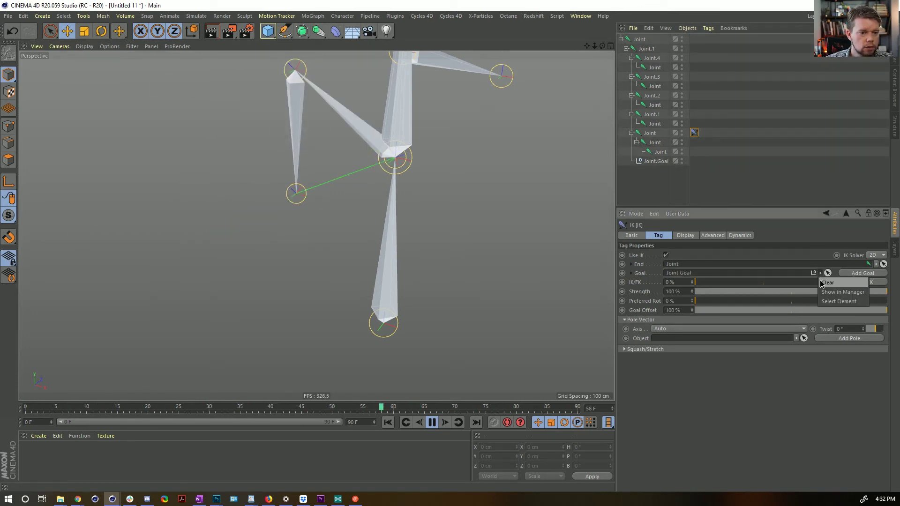
{"action": "left_click", "coordinate": [825, 283]}
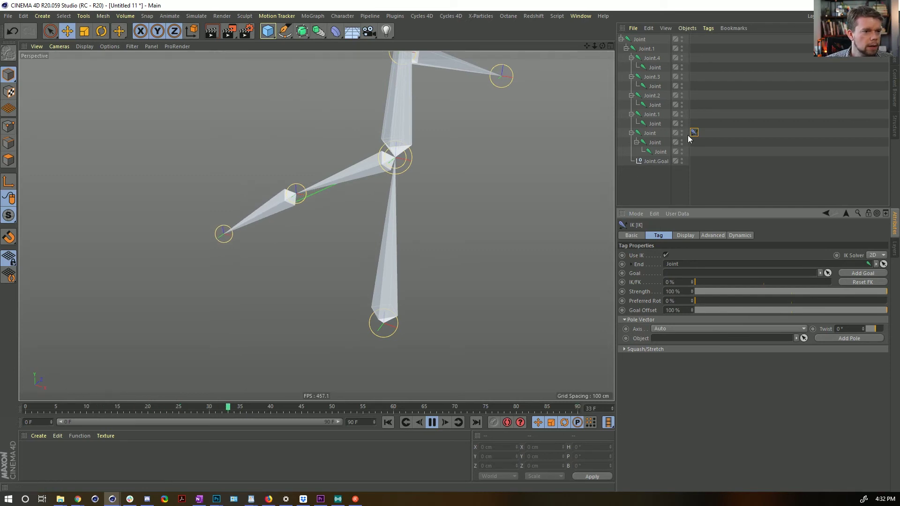
{"action": "left_click", "coordinate": [640, 39]}
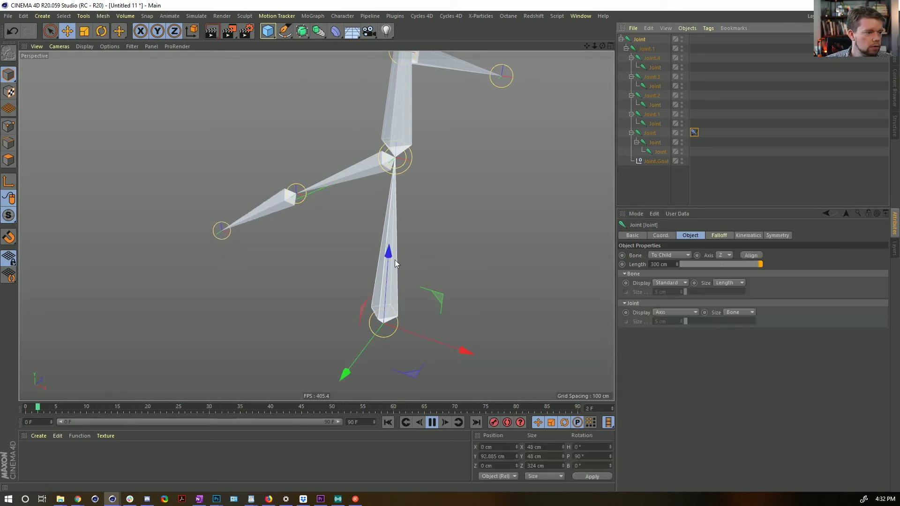
Step: Set the IK dynamics Strength to 1% and Gravity to 0 cm
{"action": "left_click", "coordinate": [694, 133]}
{"action": "left_click", "coordinate": [739, 235]}
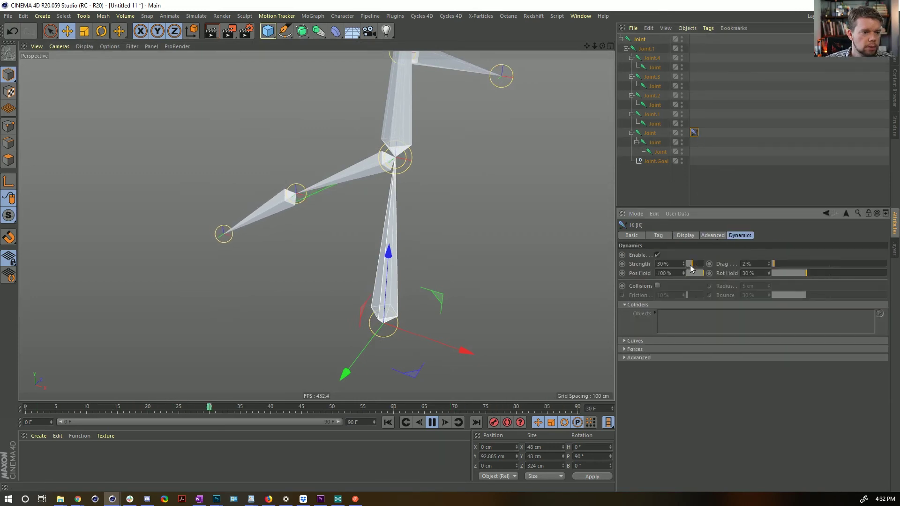
{"action": "left_click_drag", "start_coordinate": [690, 265], "coordinate": [688, 268]}
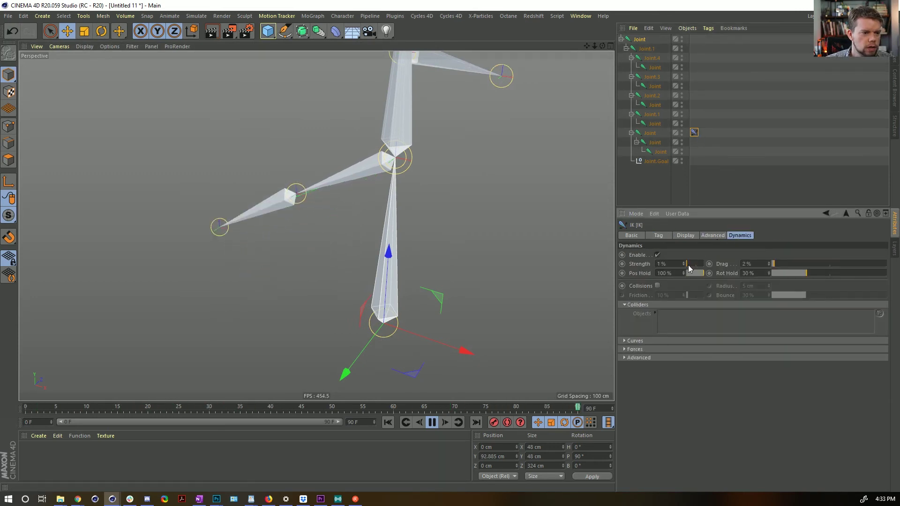
{"action": "left_click", "coordinate": [640, 357]}
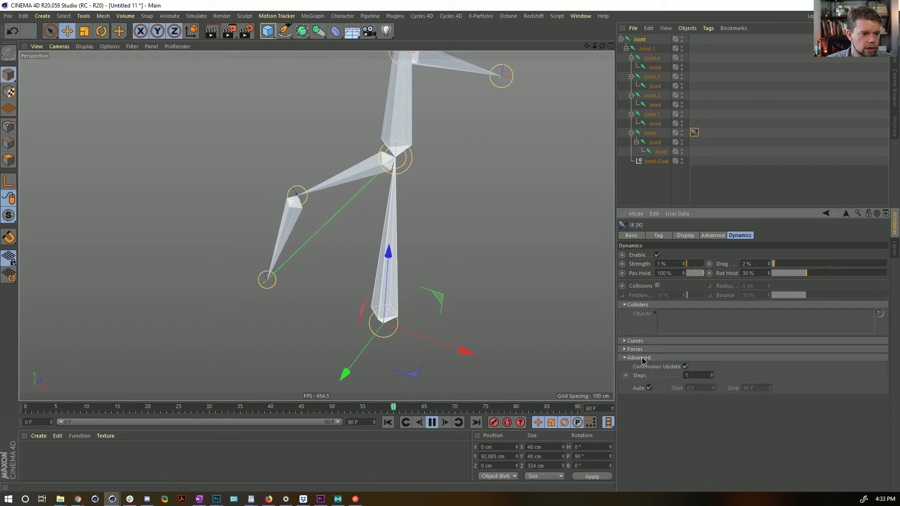
{"action": "left_click", "coordinate": [635, 349]}
{"action": "type", "text": "0"}
{"action": "key", "text": "Return"}
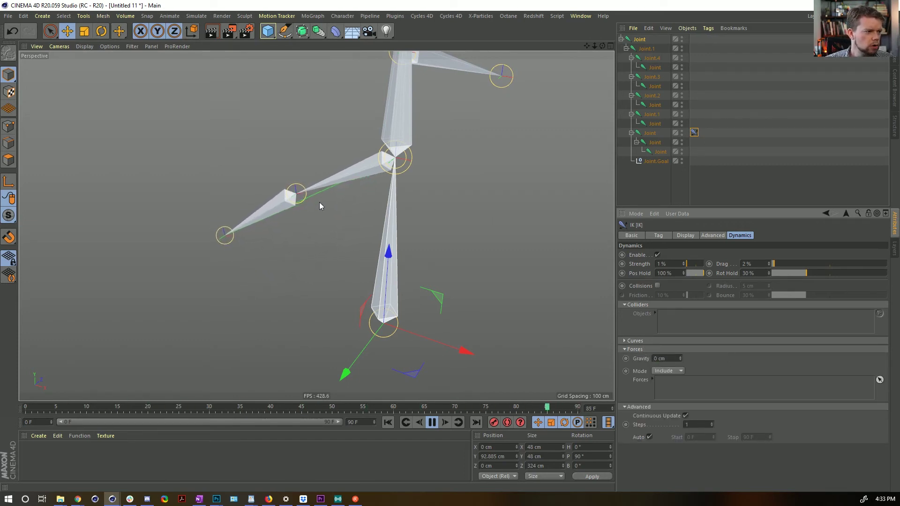
Step: Turn off Continuous Update on the IK tag and drag the root joint to test the dynamics
{"action": "left_click", "coordinate": [655, 140]}
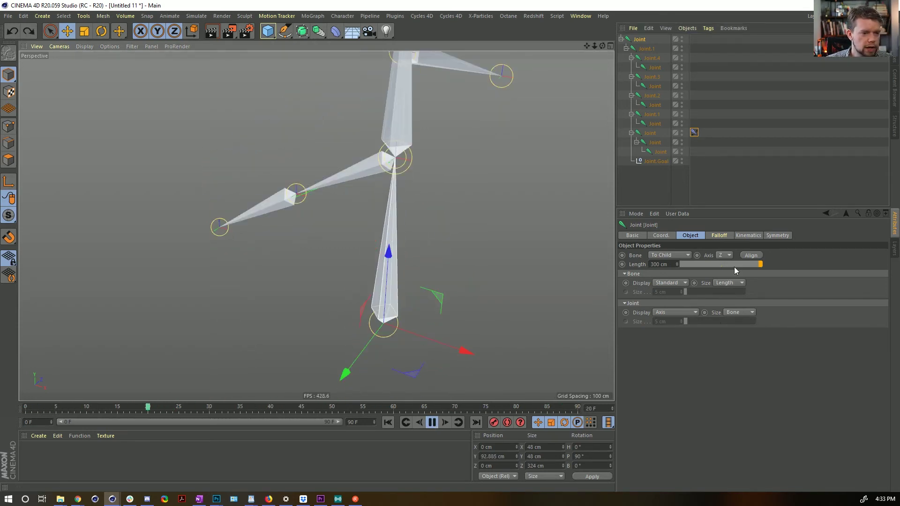
{"action": "left_click", "coordinate": [740, 235]}
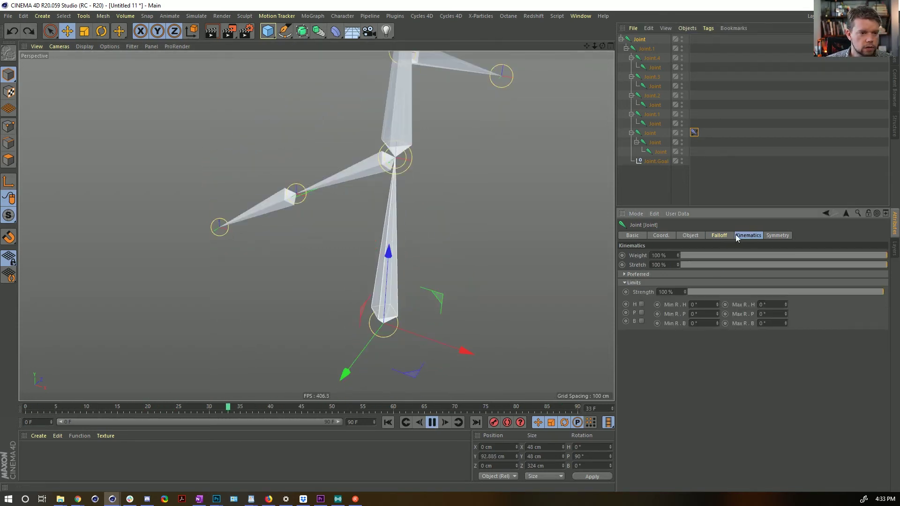
{"action": "left_click", "coordinate": [694, 132]}
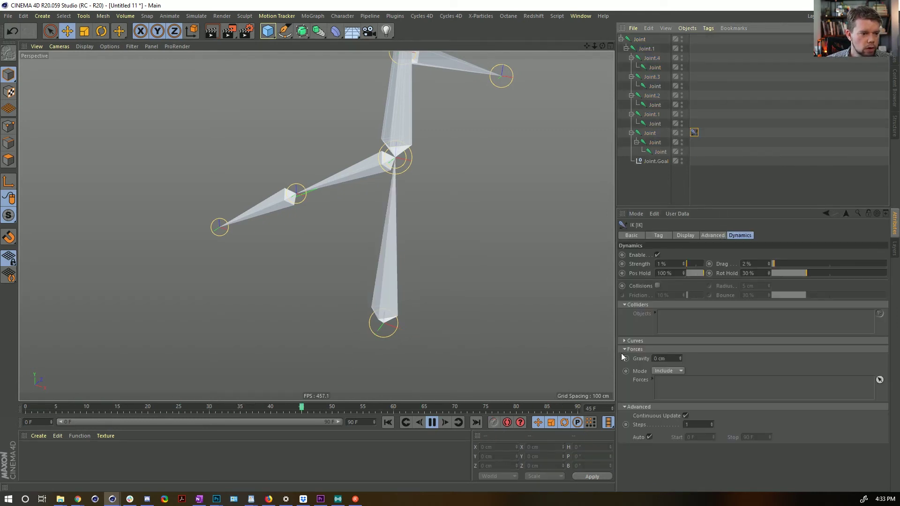
{"action": "left_click", "coordinate": [685, 416]}
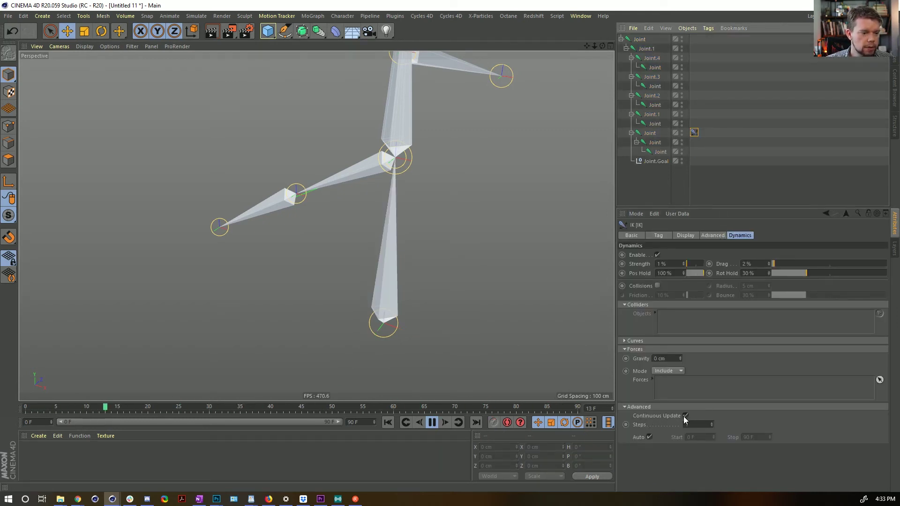
{"action": "left_click", "coordinate": [641, 39]}
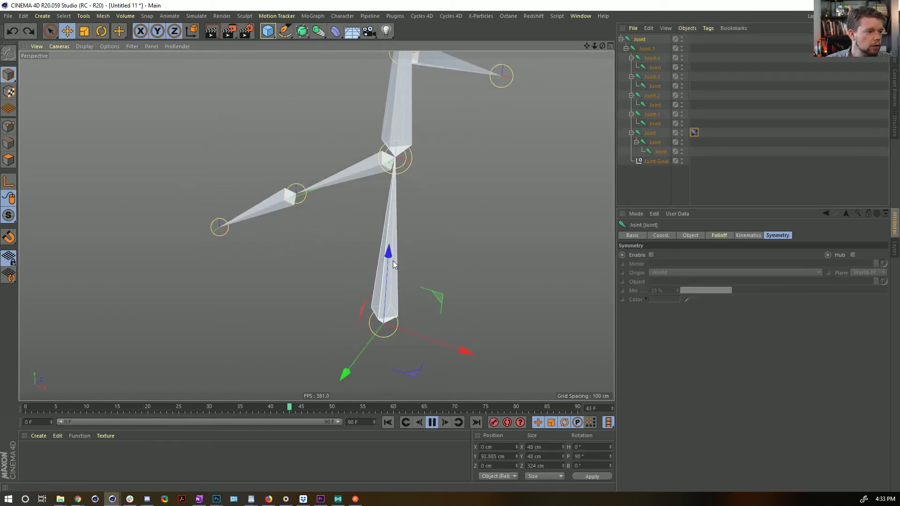
{"action": "left_click_drag", "start_coordinate": [388, 257], "coordinate": [430, 252]}
{"action": "left_click", "coordinate": [694, 132]}
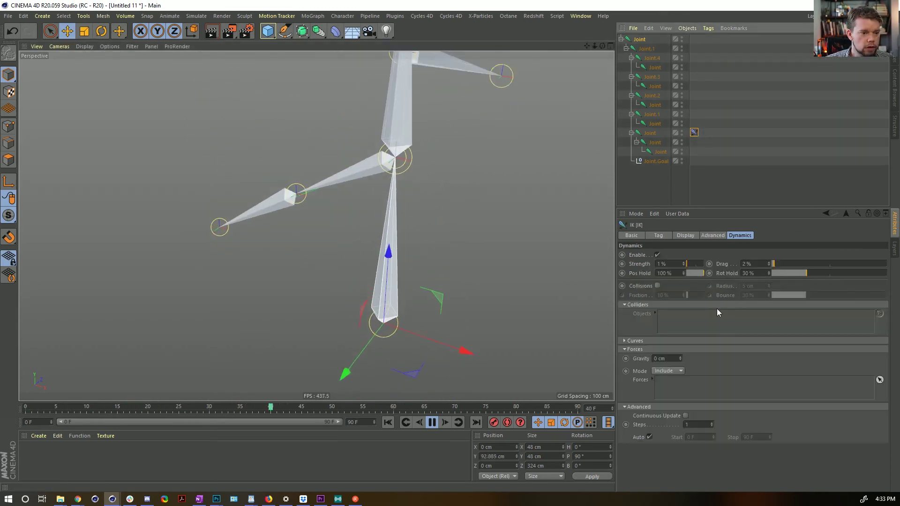
Step: Raise the IK Drag to 20%, adjust Pos Hold, and move the joint to test the swing
{"action": "left_click_drag", "start_coordinate": [773, 264], "coordinate": [785, 264]}
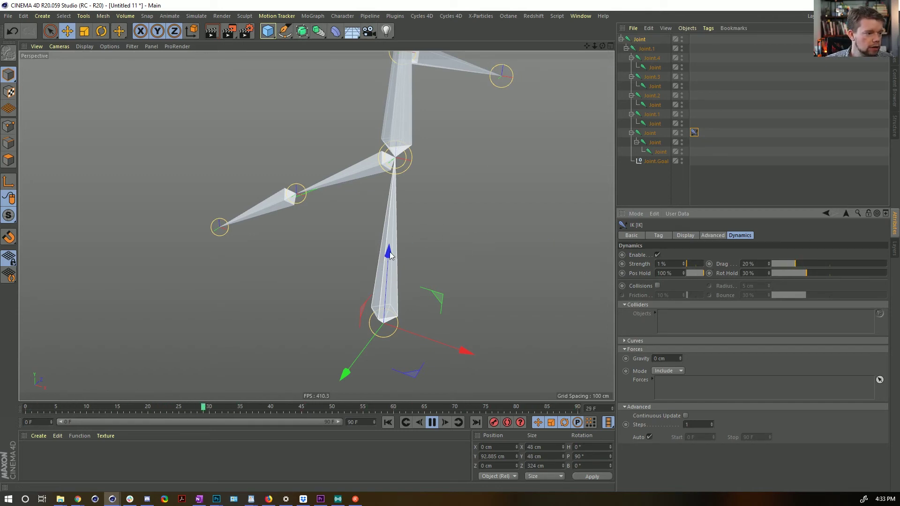
{"action": "left_click_drag", "start_coordinate": [388, 255], "coordinate": [387, 298]}
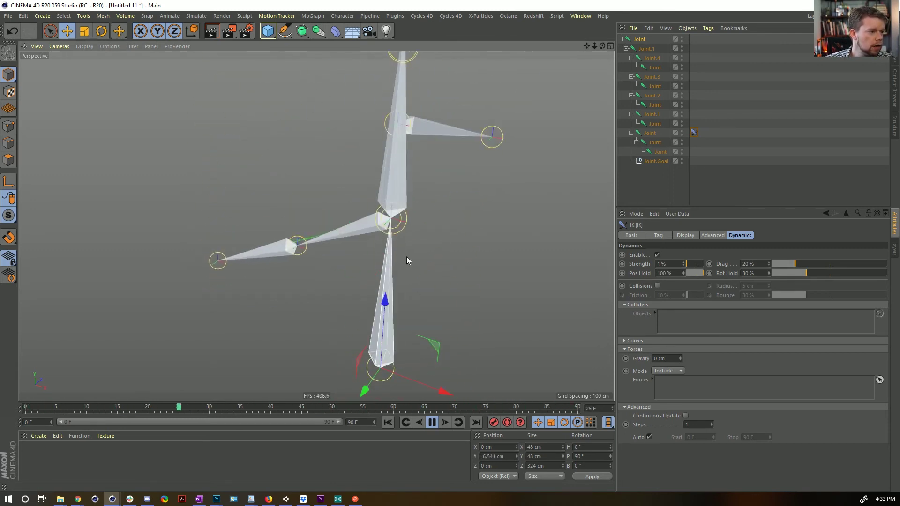
{"action": "key", "text": "ctrl+z"}
{"action": "left_click", "coordinate": [690, 273]}
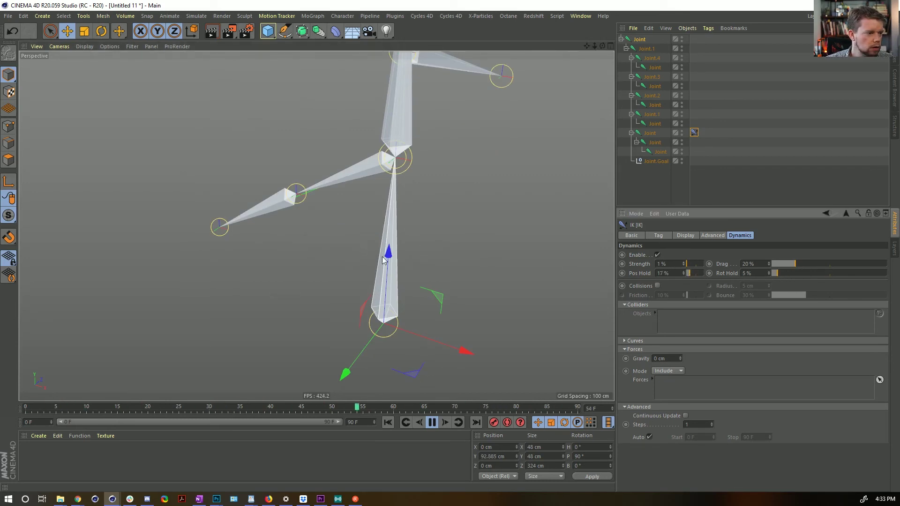
{"action": "left_click_drag", "start_coordinate": [384, 260], "coordinate": [375, 141]}
{"action": "left_click_drag", "start_coordinate": [394, 133], "coordinate": [387, 230]}
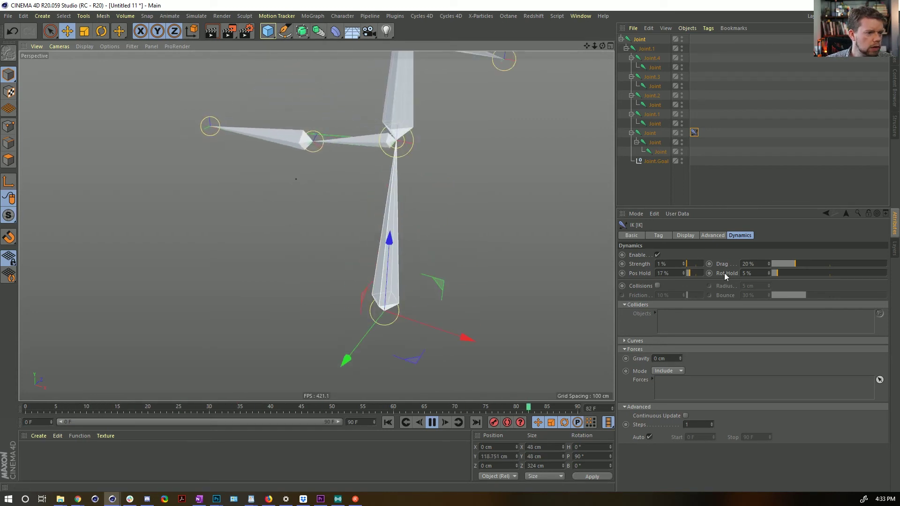
{"action": "key", "text": "ctrl+z"}
{"action": "key", "text": "ctrl+z"}
{"action": "key", "text": "ctrl+z"}
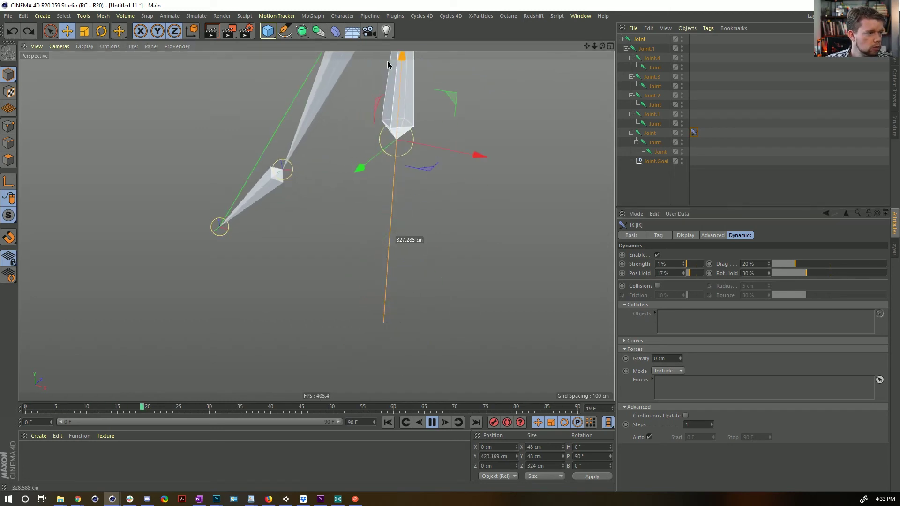
Step: Set Rot Hold to 13%, moving the joint up and down to test the arm's swing
{"action": "left_click", "coordinate": [772, 275]}
{"action": "left_click_drag", "start_coordinate": [389, 255], "coordinate": [386, 169]}
{"action": "key", "text": "ctrl+z"}
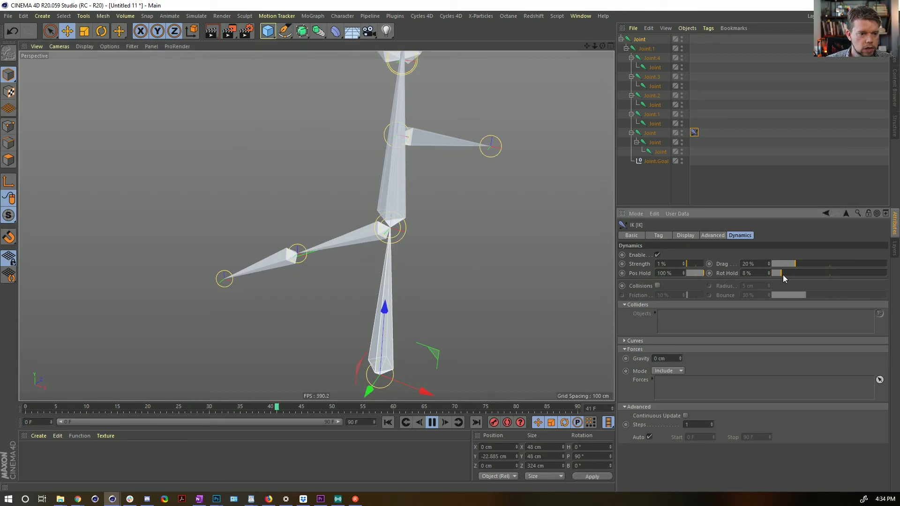
{"action": "left_click_drag", "start_coordinate": [782, 275], "coordinate": [786, 273]}
{"action": "left_click_drag", "start_coordinate": [383, 309], "coordinate": [316, 223]}
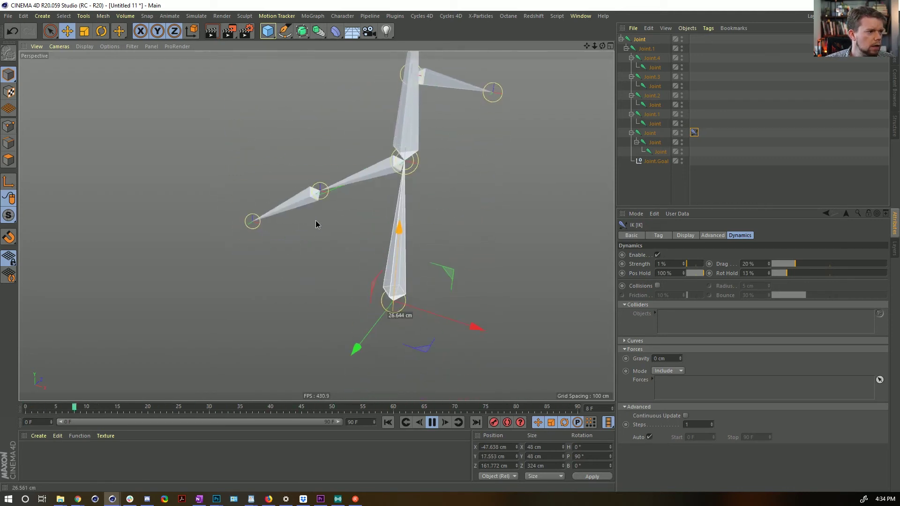
{"action": "scroll", "coordinate": [397, 136], "scroll_direction": "down", "scroll_amount": 3}
{"action": "middle_click_drag", "start_coordinate": [399, 171], "coordinate": [386, 330], "text": "alt"}
Step: Select a rig joint, lift it high during playback, then stop and rewind to frame 0
{"action": "left_click", "coordinate": [432, 423]}
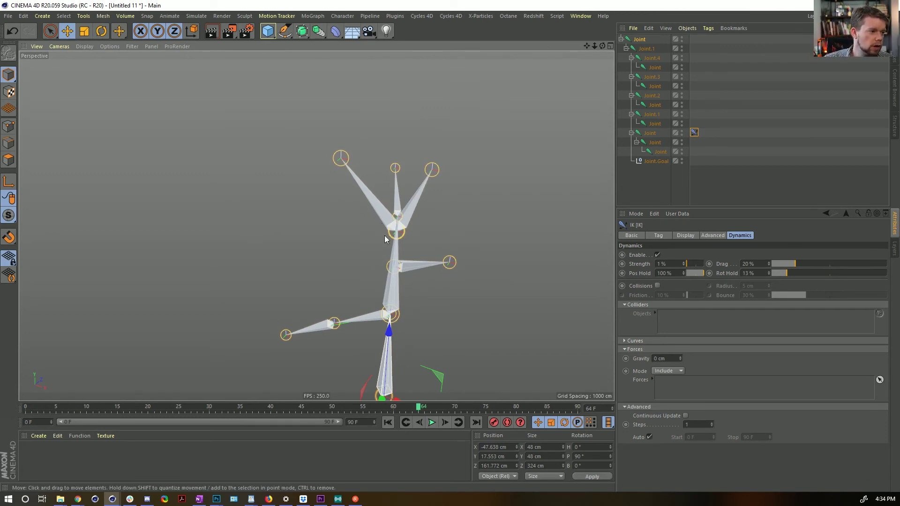
{"action": "middle_click_drag", "start_coordinate": [404, 288], "coordinate": [400, 242], "text": "alt"}
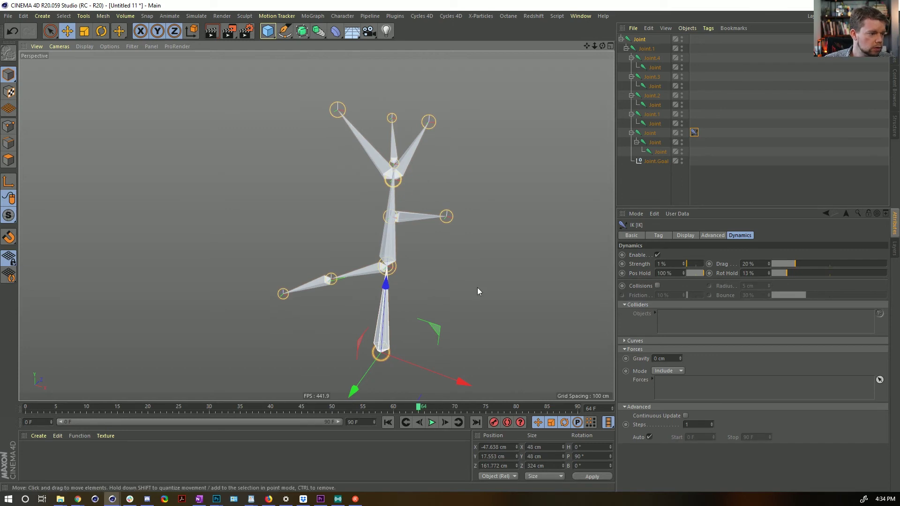
{"action": "left_click", "coordinate": [650, 59]}
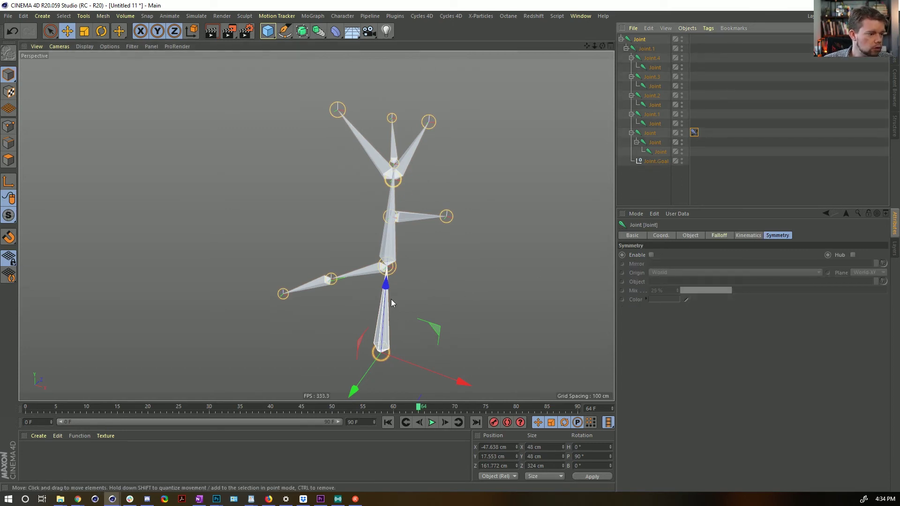
{"action": "left_click", "coordinate": [432, 422]}
{"action": "left_click_drag", "start_coordinate": [391, 285], "coordinate": [392, 218]}
{"action": "left_click", "coordinate": [431, 422]}
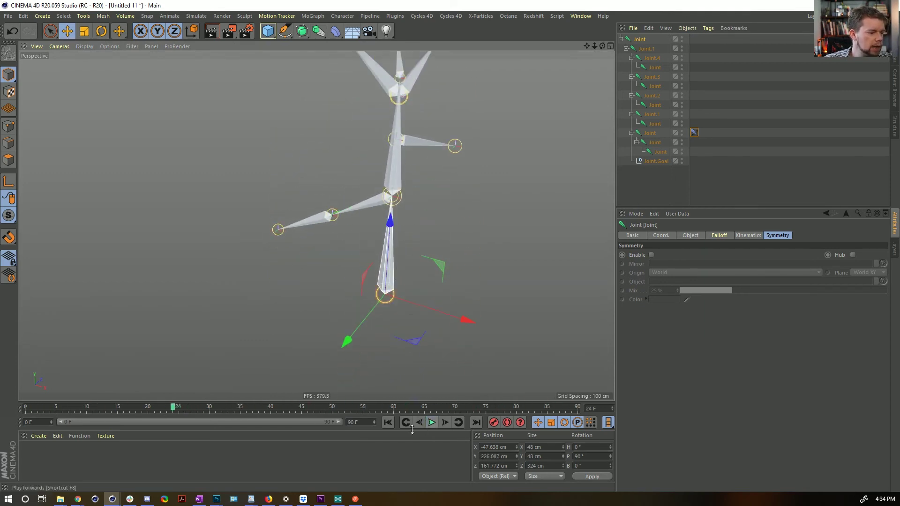
{"action": "left_click", "coordinate": [388, 422]}
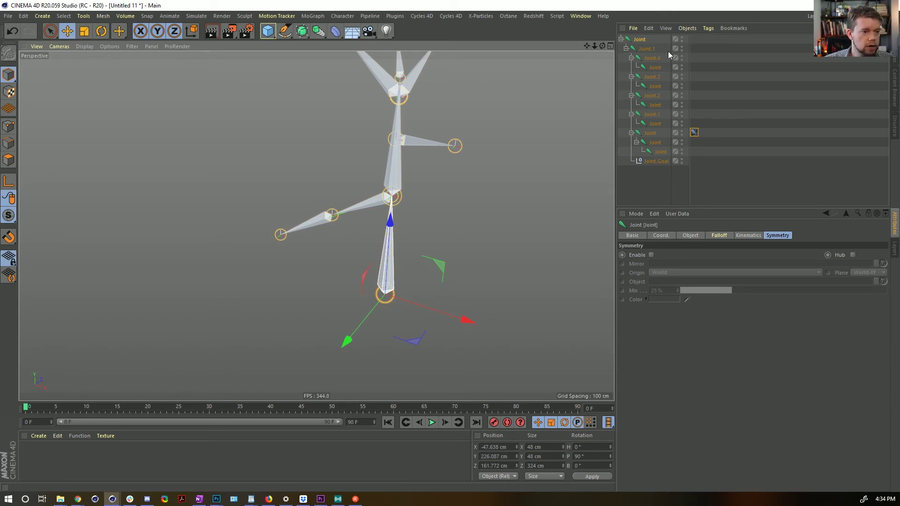
Step: Remove the extra joint branches and set Joint.1's Z position to 100 cm
{"action": "key", "text": "ctrl+z"}
{"action": "key", "text": "ctrl+z"}
{"action": "key", "text": "ctrl+z"}
{"action": "key", "text": "ctrl+z"}
{"action": "key", "text": "ctrl+z"}
{"action": "key", "text": "ctrl+z"}
{"action": "key", "text": "ctrl+z"}
{"action": "key", "text": "ctrl+z"}
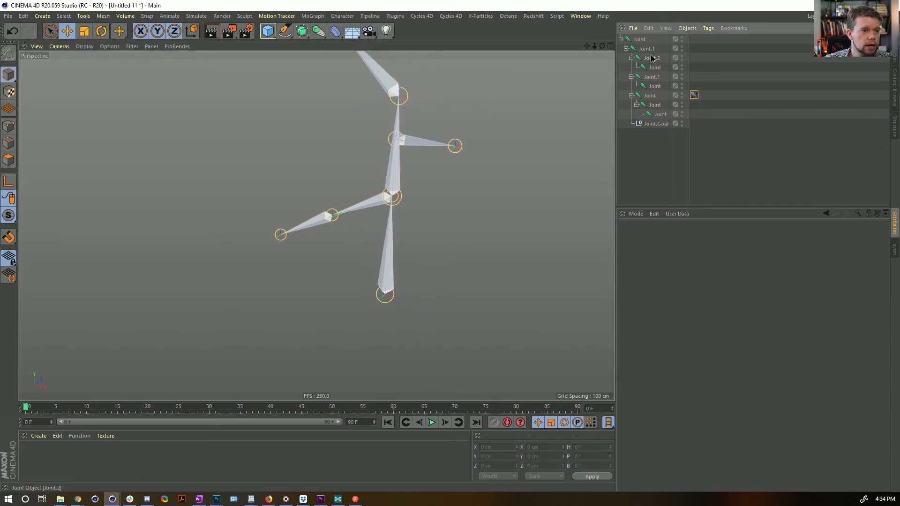
{"action": "left_click", "coordinate": [646, 49]}
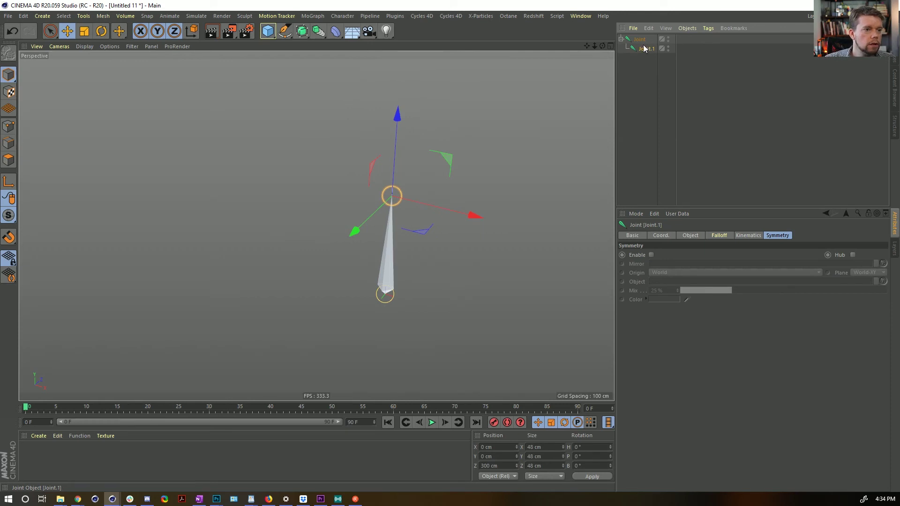
{"action": "left_click", "coordinate": [691, 235]}
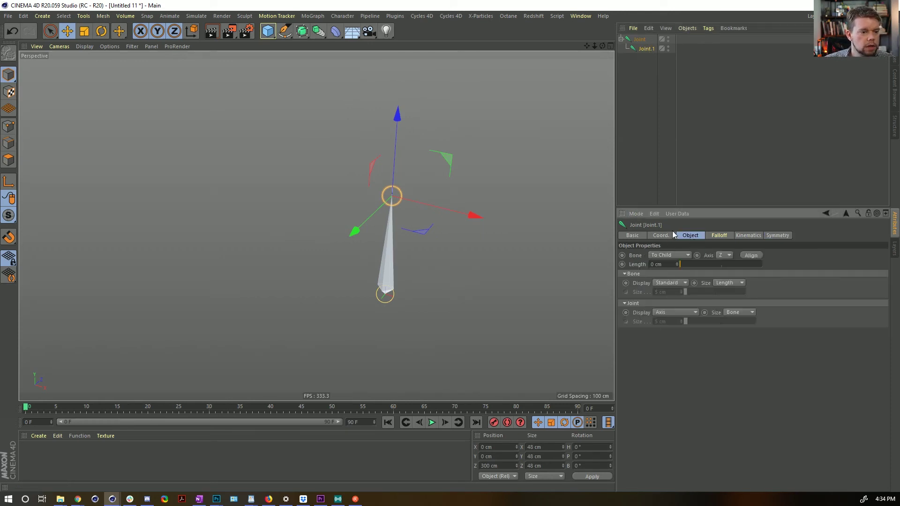
{"action": "left_click", "coordinate": [671, 235]}
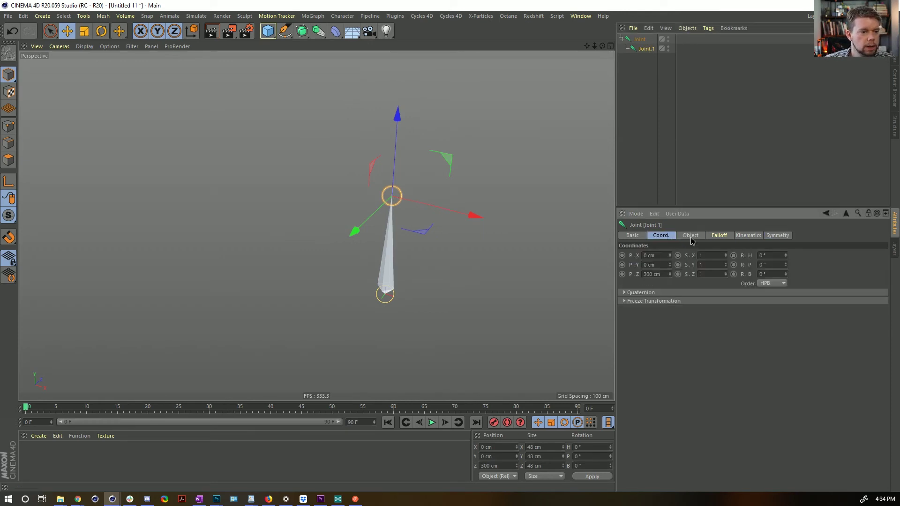
{"action": "double_click", "coordinate": [649, 277]}
{"action": "type", "text": "100"}
{"action": "key", "text": "Return"}
Step: Duplicate Joint.1 into a nested six-joint chain and set the joints' Z position to 100 cm
{"action": "left_click_drag", "start_coordinate": [647, 49], "coordinate": [649, 61], "text": "ctrl"}
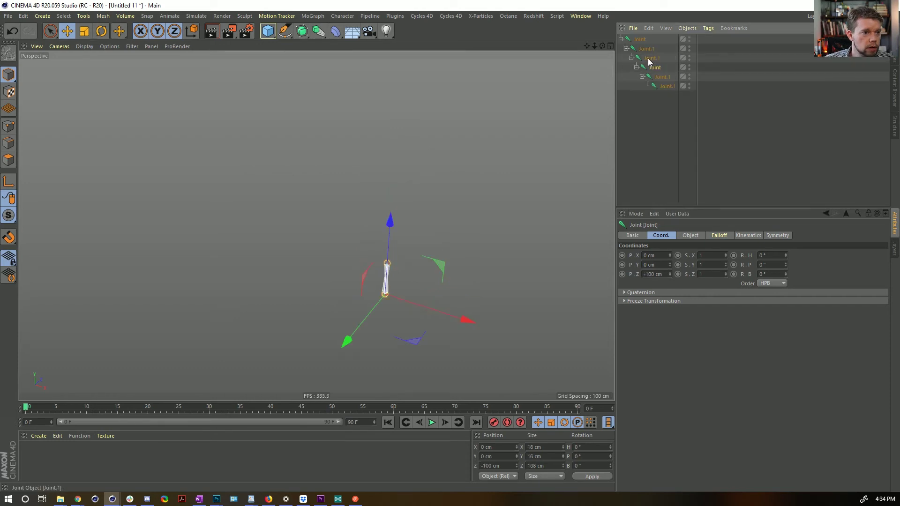
{"action": "left_click", "coordinate": [643, 41]}
{"action": "left_click", "coordinate": [676, 88], "text": "shift"}
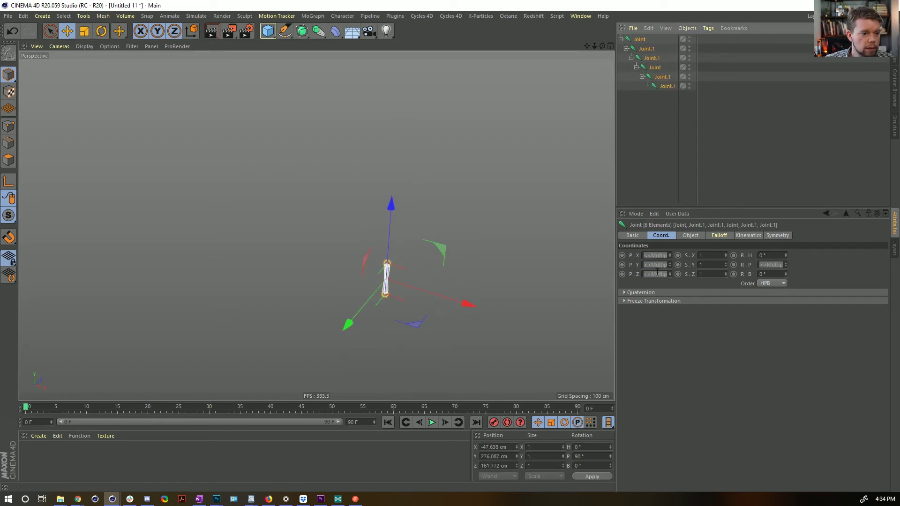
{"action": "left_click", "coordinate": [667, 86]}
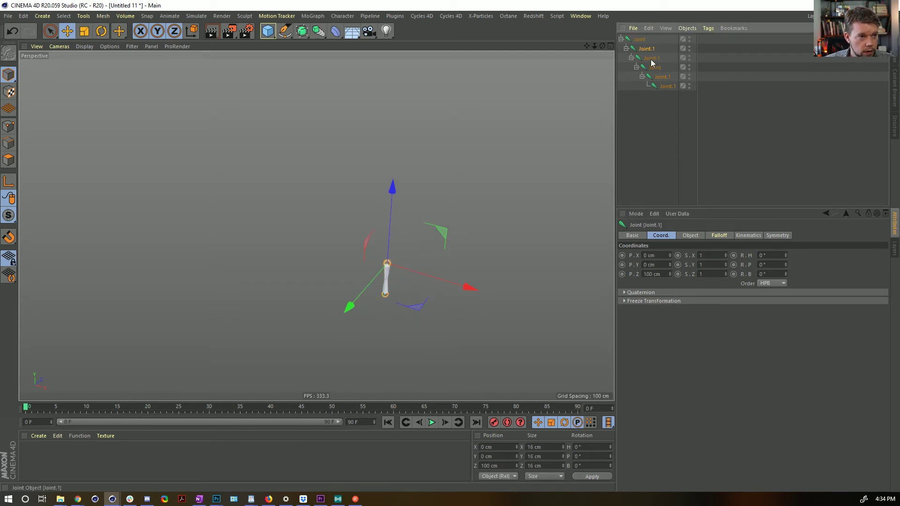
{"action": "double_click", "coordinate": [650, 274]}
{"action": "type", "text": "100"}
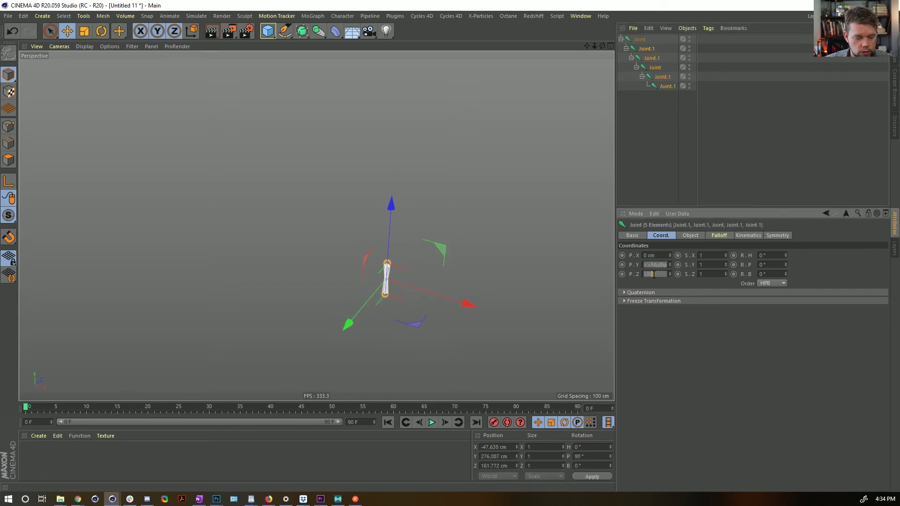
{"action": "type", "text": "100"}
{"action": "key", "text": "Return"}
Step: Set the root joint's pitch rotation to 0° so the chain lies flat
{"action": "left_click", "coordinate": [656, 119]}
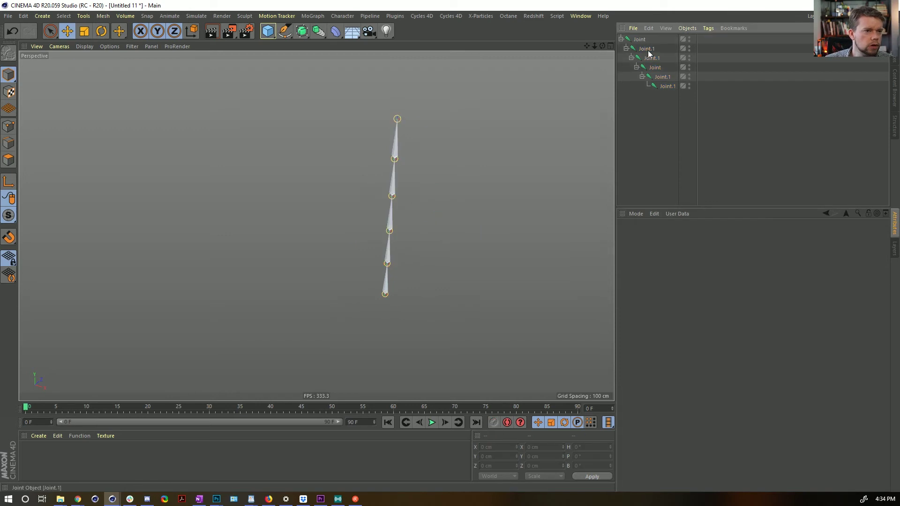
{"action": "right_click", "coordinate": [640, 38]}
{"action": "mouse_move", "coordinate": [668, 29]}
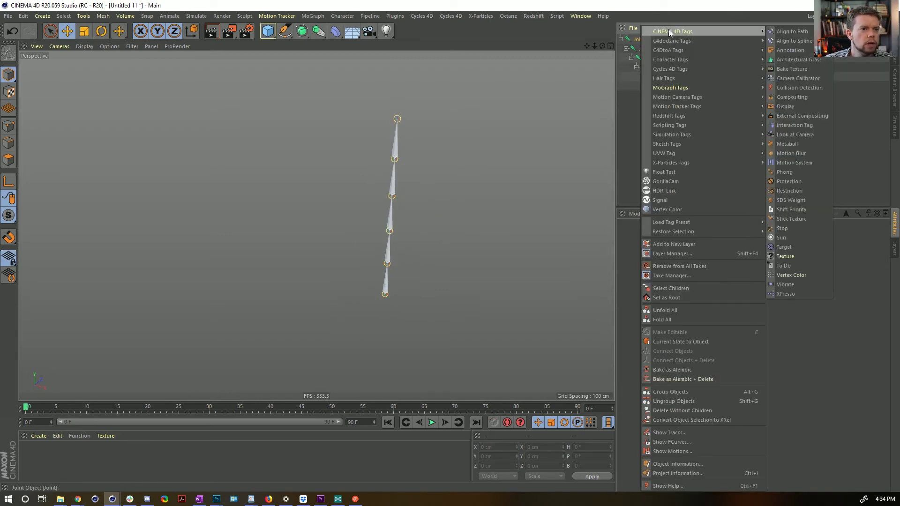
{"action": "left_click", "coordinate": [630, 39]}
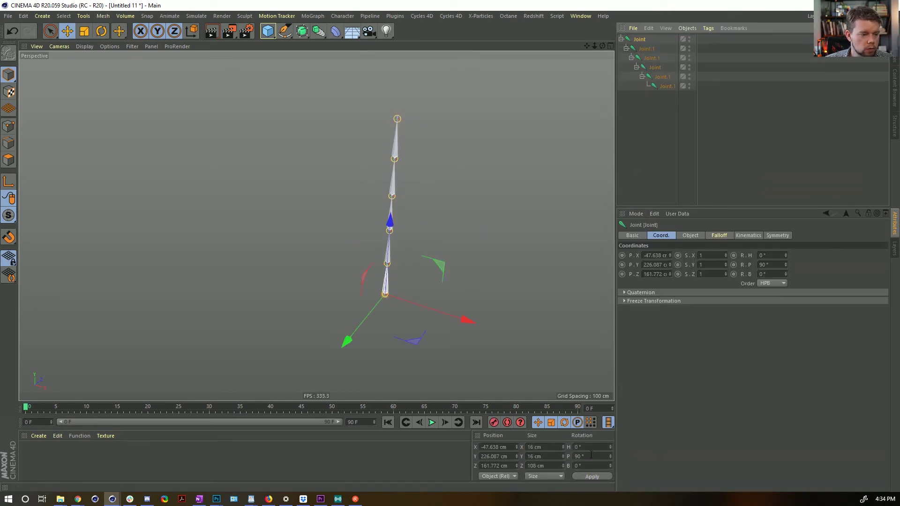
{"action": "double_click", "coordinate": [589, 456]}
{"action": "type", "text": "0"}
{"action": "key", "text": "Return"}
{"action": "left_click_drag", "start_coordinate": [461, 248], "coordinate": [417, 196], "text": "alt"}
Step: Add an IK tag to the root joint with Joint.1 as its End
{"action": "right_click", "coordinate": [640, 40]}
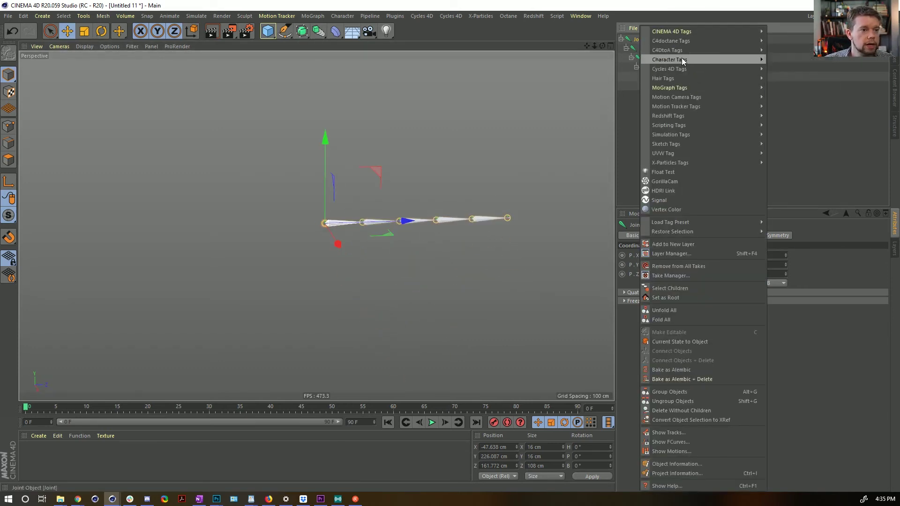
{"action": "mouse_move", "coordinate": [745, 59]}
{"action": "left_click", "coordinate": [785, 97]}
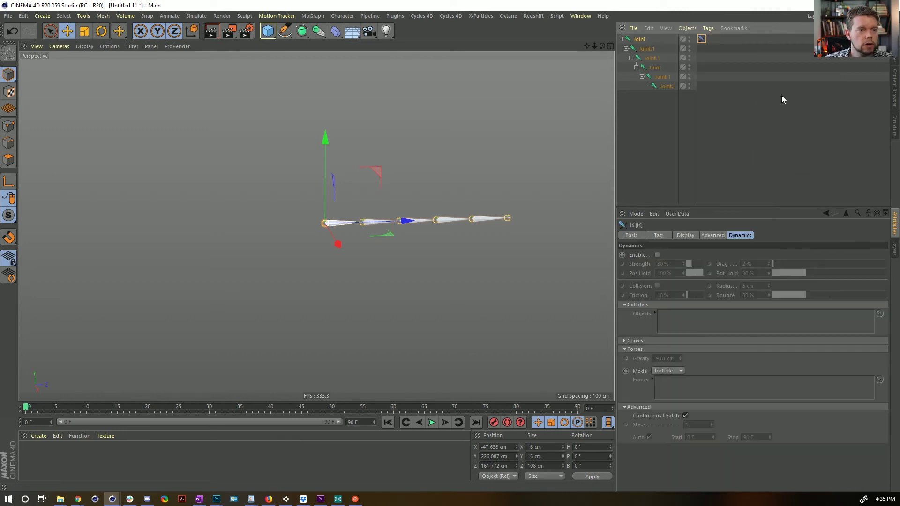
{"action": "left_click", "coordinate": [683, 235]}
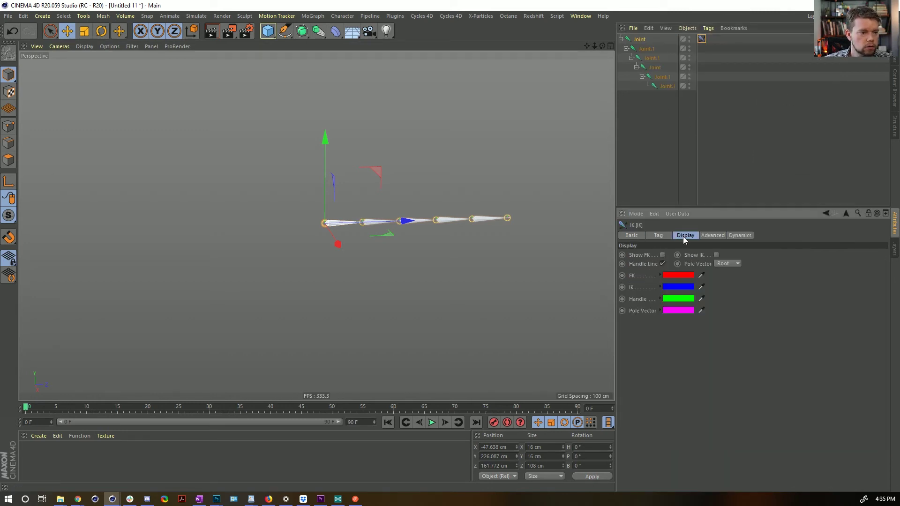
{"action": "left_click", "coordinate": [660, 236]}
{"action": "left_click_drag", "start_coordinate": [668, 87], "coordinate": [673, 265]}
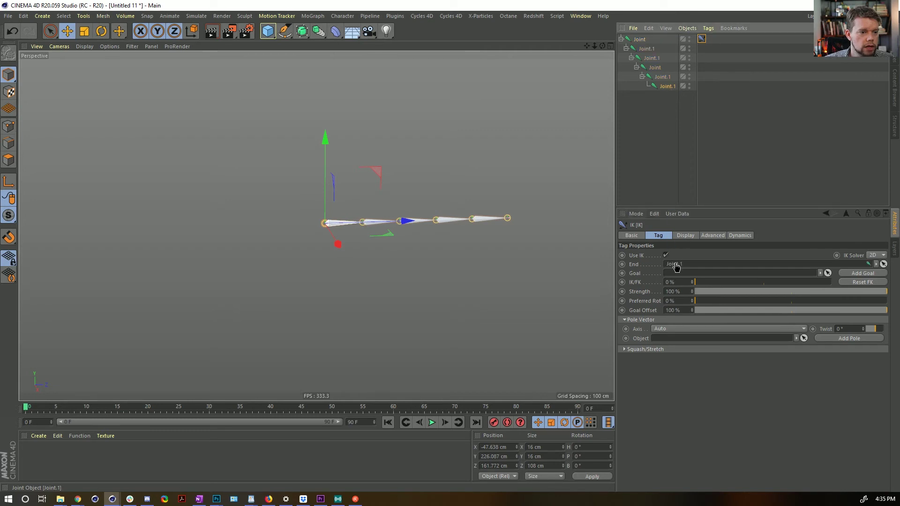
Step: Start playback and enable IK dynamics with Continuous Update off and Gravity at 0 cm
{"action": "left_click", "coordinate": [432, 422]}
{"action": "left_click", "coordinate": [738, 236]}
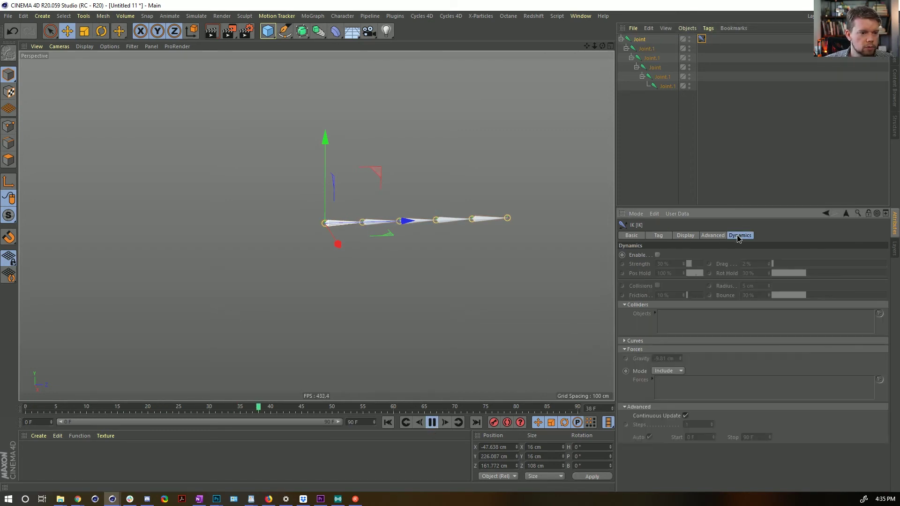
{"action": "left_click", "coordinate": [656, 255]}
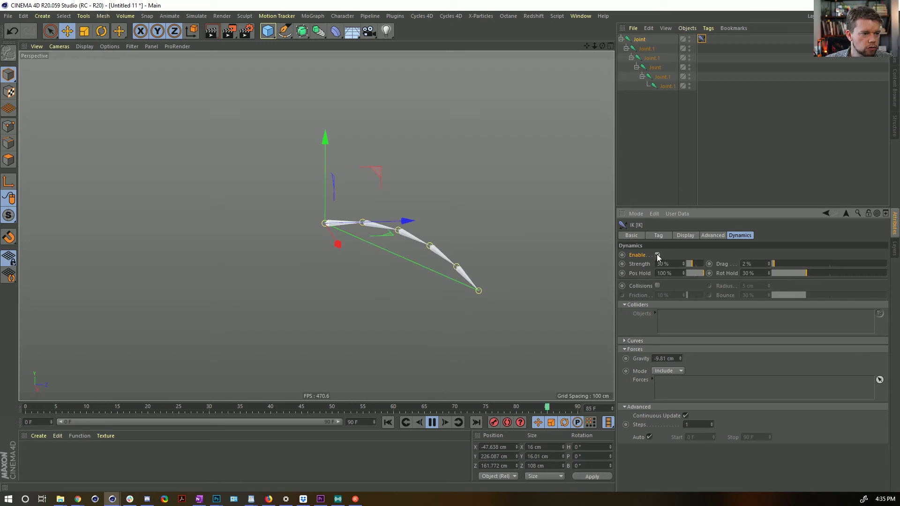
{"action": "left_click", "coordinate": [686, 416]}
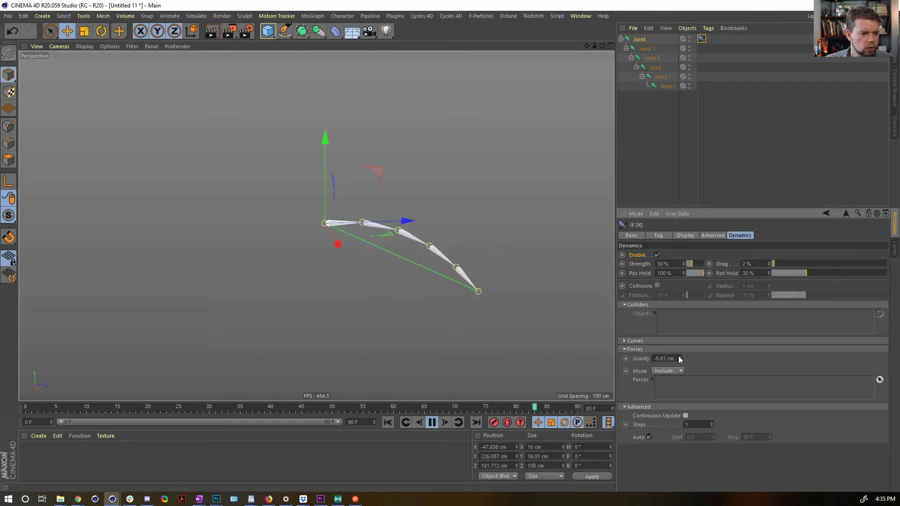
{"action": "double_click", "coordinate": [664, 358]}
{"action": "type", "text": "0"}
{"action": "key", "text": "Return"}
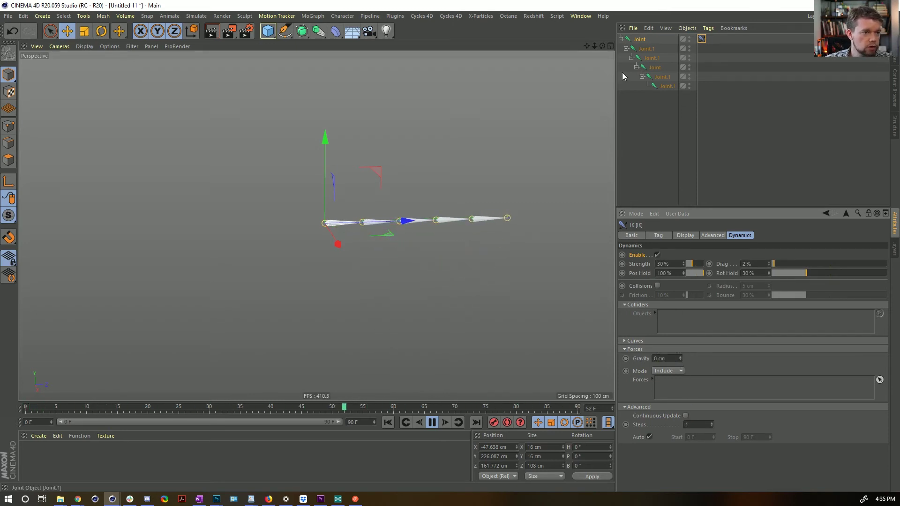
Step: Move the root joint up and down to watch the chain swing and bend
{"action": "left_click", "coordinate": [639, 40]}
{"action": "left_click_drag", "start_coordinate": [326, 135], "coordinate": [356, 65]}
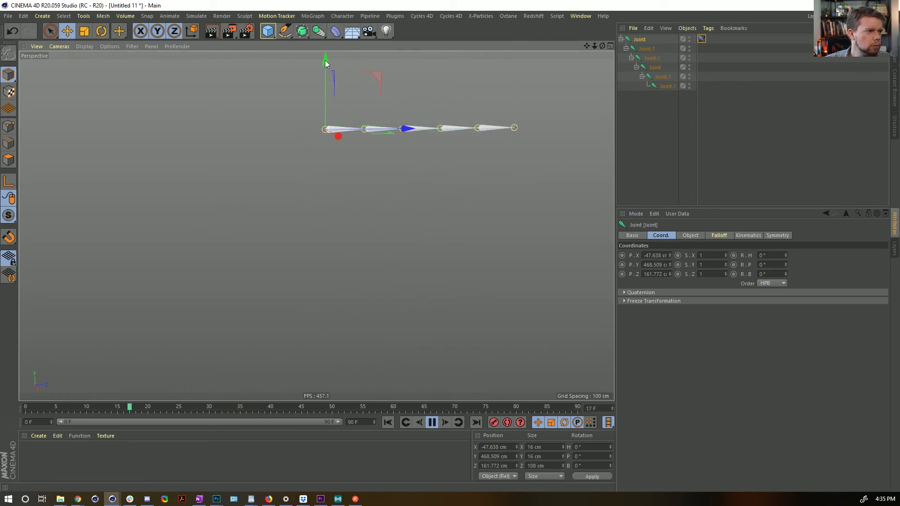
{"action": "left_click_drag", "start_coordinate": [325, 60], "coordinate": [322, 83]}
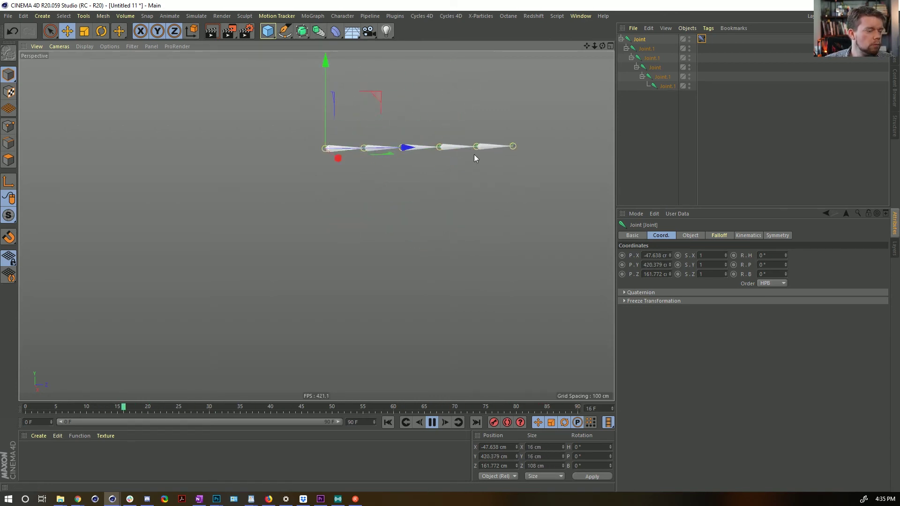
{"action": "left_click", "coordinate": [701, 39]}
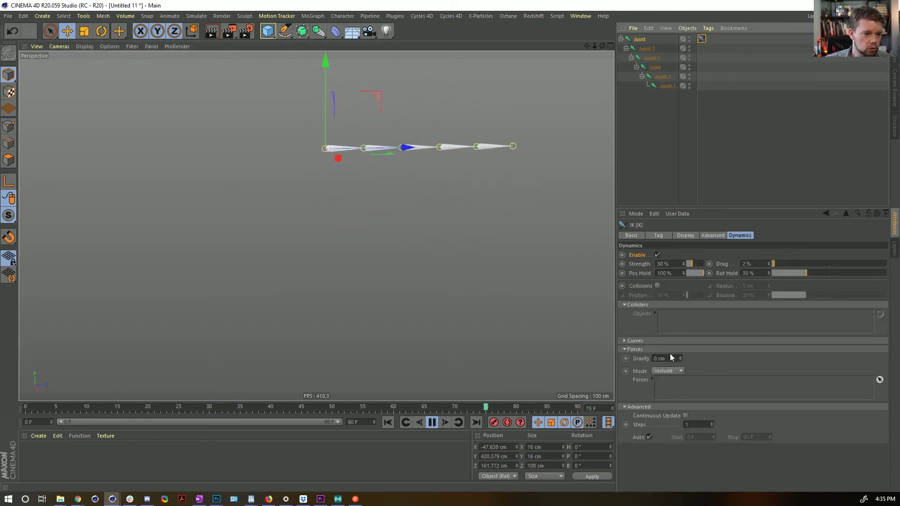
{"action": "left_click_drag", "start_coordinate": [338, 84], "coordinate": [302, 98]}
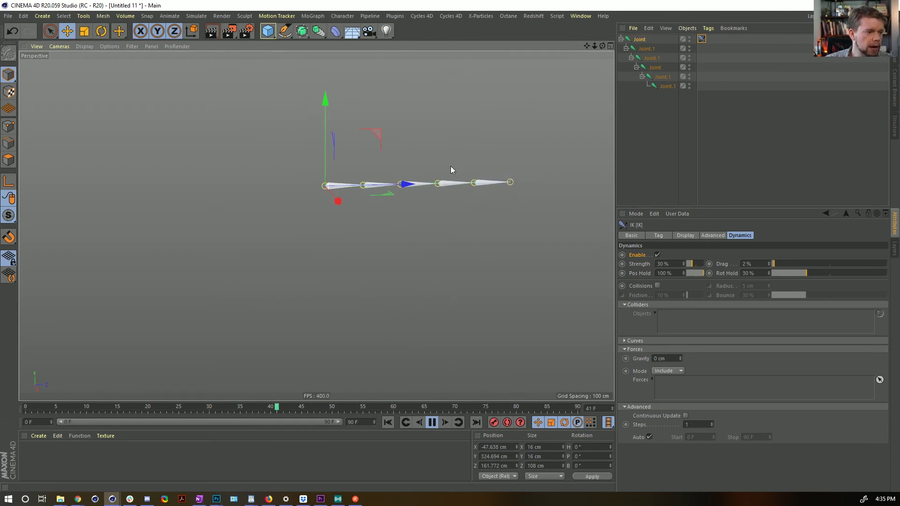
Step: Stop playback at frame 0 and add a new null named 'Tree Rig'
{"action": "left_click", "coordinate": [433, 425]}
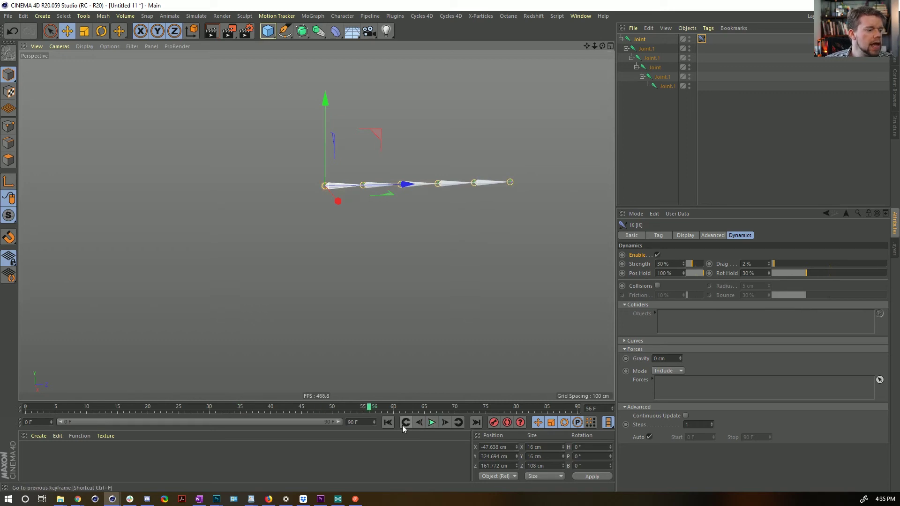
{"action": "left_click", "coordinate": [388, 423]}
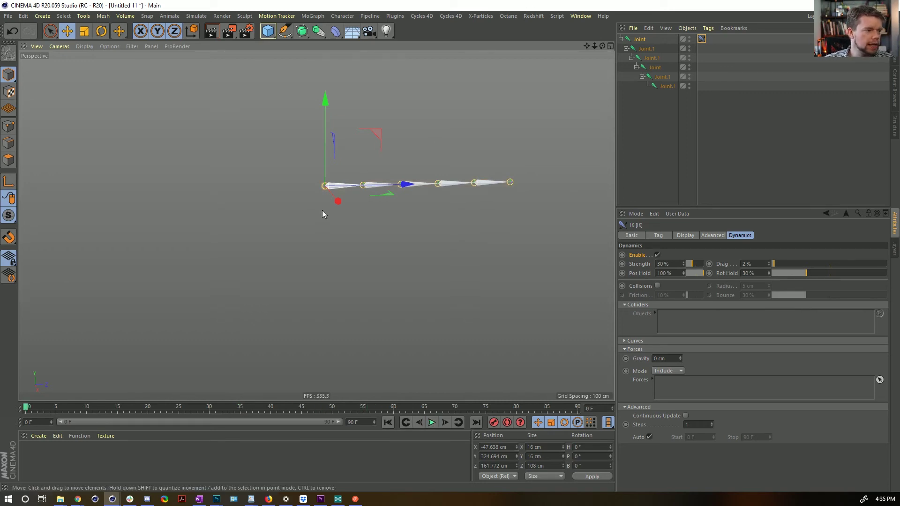
{"action": "left_click", "coordinate": [42, 16]}
{"action": "mouse_move", "coordinate": [51, 33]}
{"action": "left_click", "coordinate": [94, 32]}
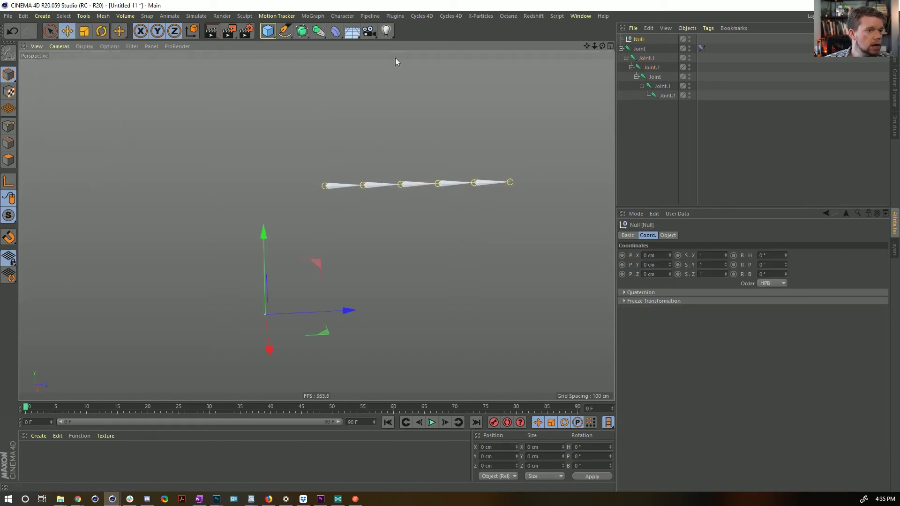
{"action": "double_click", "coordinate": [640, 40]}
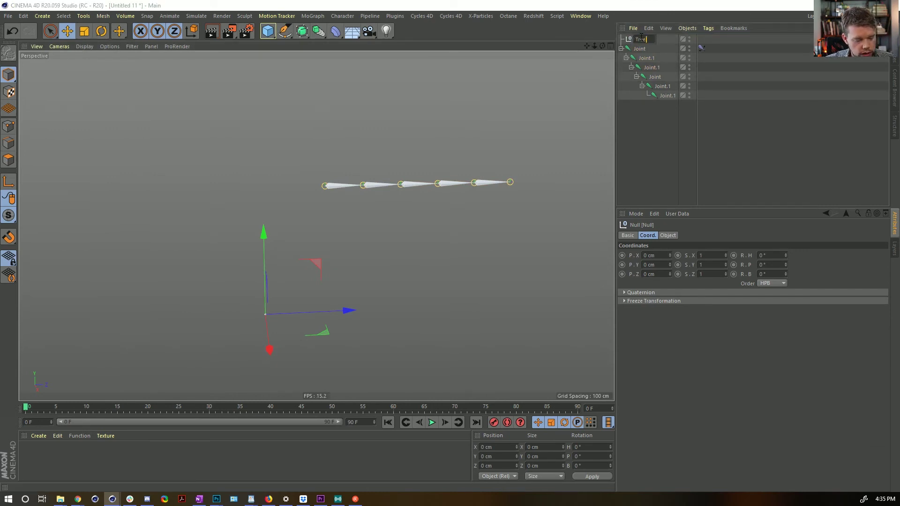
{"action": "type", "text": "Tree Rig"}
{"action": "key", "text": "Return"}
Step: Nest the joint chain under Tree Rig and reselect its root joint
{"action": "left_click_drag", "start_coordinate": [639, 49], "coordinate": [647, 41]}
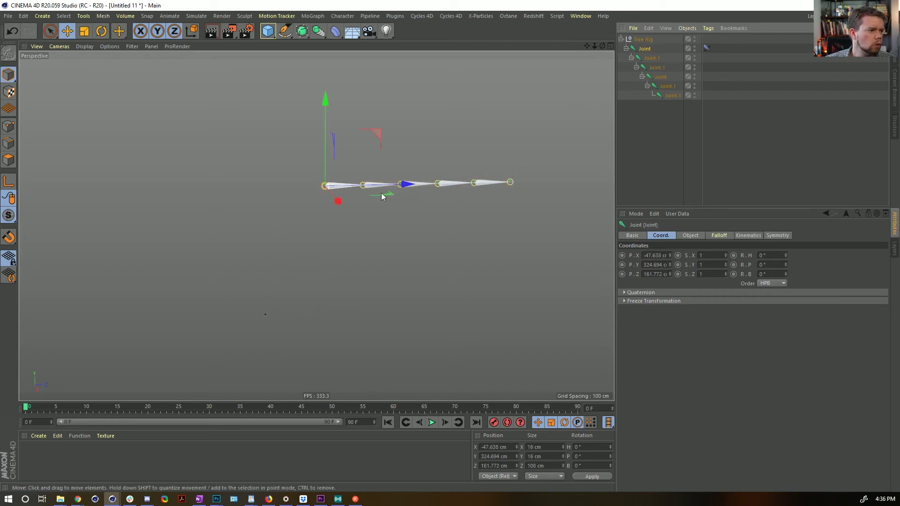
{"action": "left_click", "coordinate": [643, 40]}
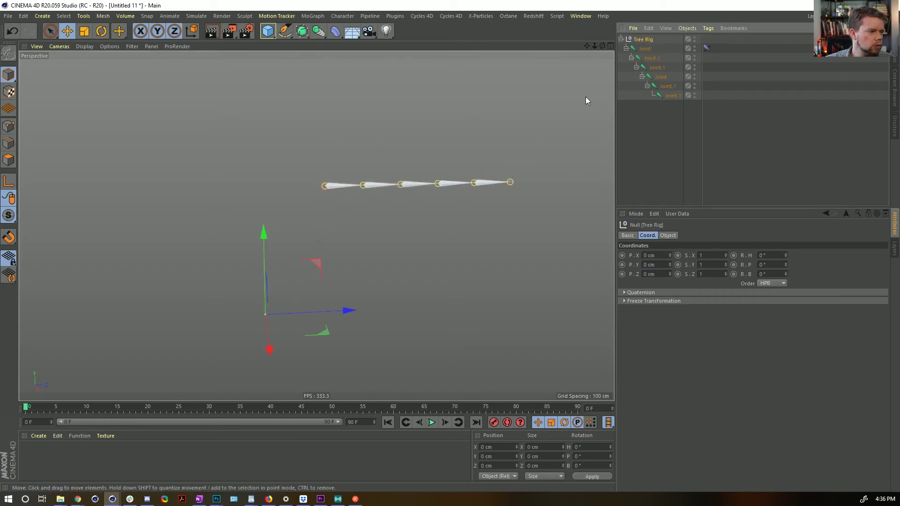
{"action": "left_click", "coordinate": [644, 48]}
{"action": "middle_click_drag", "start_coordinate": [375, 163], "coordinate": [457, 151], "text": "alt"}
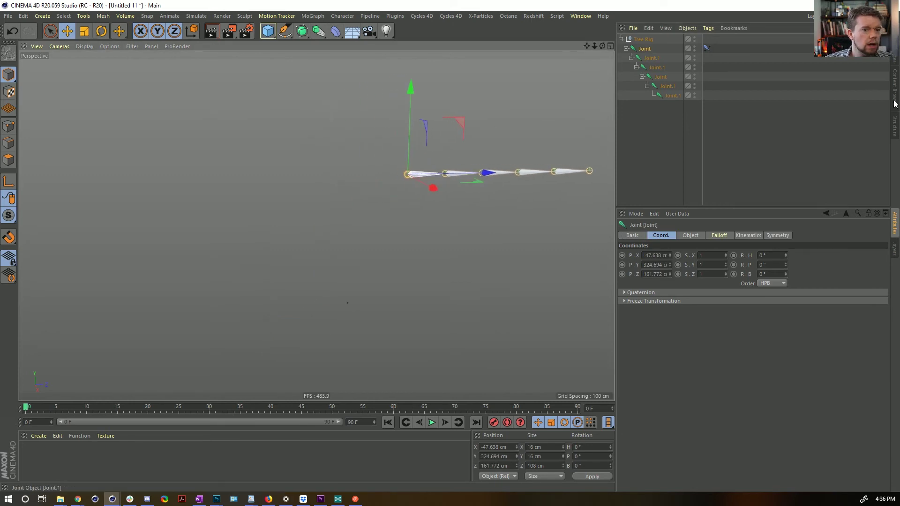
Step: Browse the Content Browser's Broadcast, 3D Objects and Food folders, then return to its top level
{"action": "left_click", "coordinate": [892, 101]}
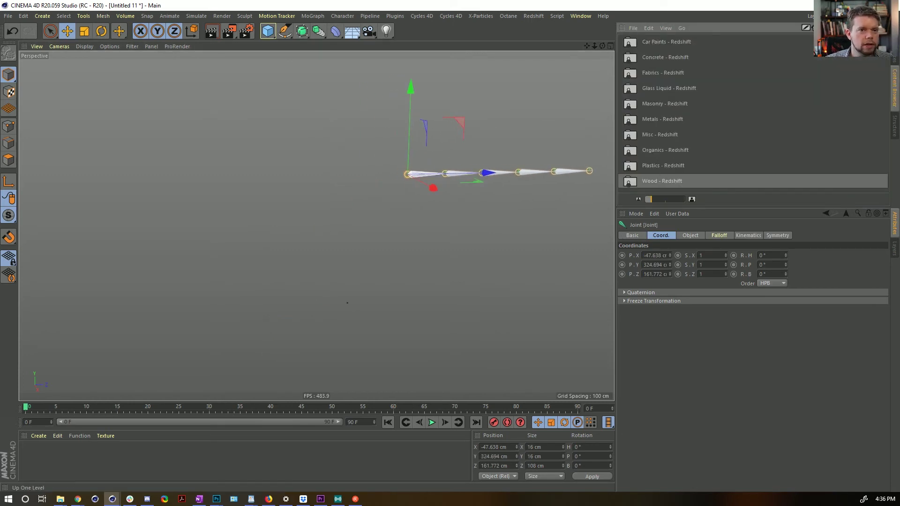
{"action": "left_click", "coordinate": [847, 28]}
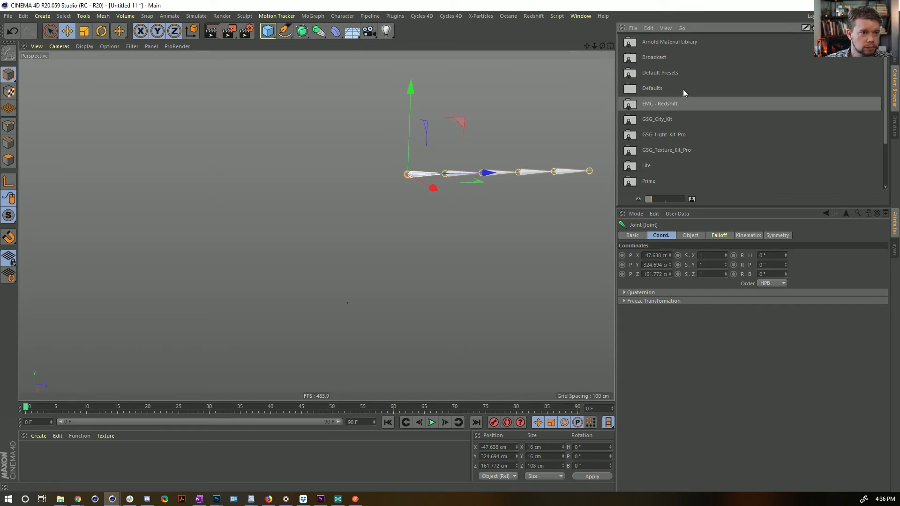
{"action": "double_click", "coordinate": [658, 57]}
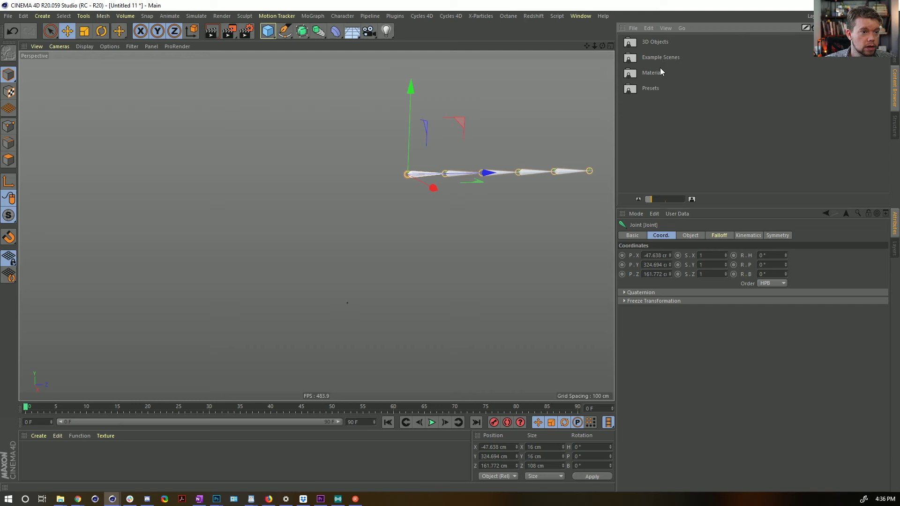
{"action": "double_click", "coordinate": [656, 41]}
{"action": "scroll", "coordinate": [662, 63], "scroll_direction": "down", "scroll_amount": 5}
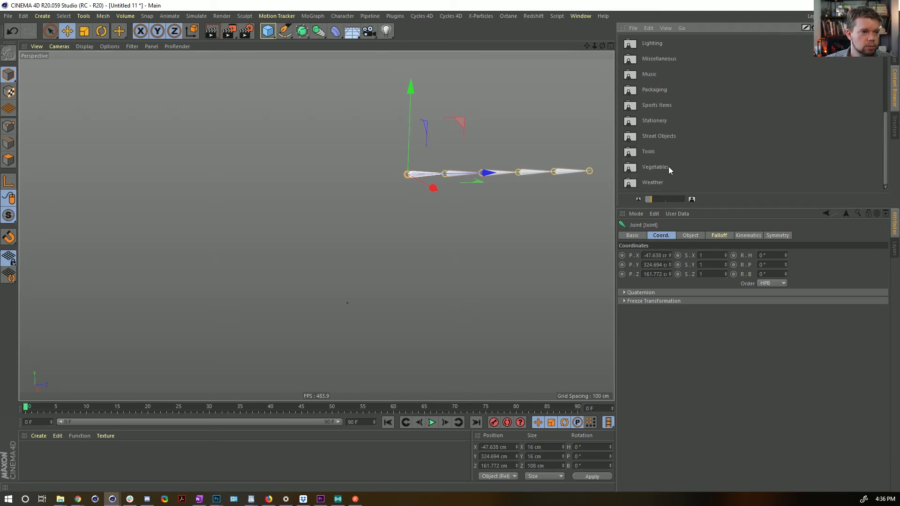
{"action": "scroll", "coordinate": [668, 167], "scroll_direction": "up", "scroll_amount": 3}
{"action": "scroll", "coordinate": [668, 169], "scroll_direction": "up", "scroll_amount": 2}
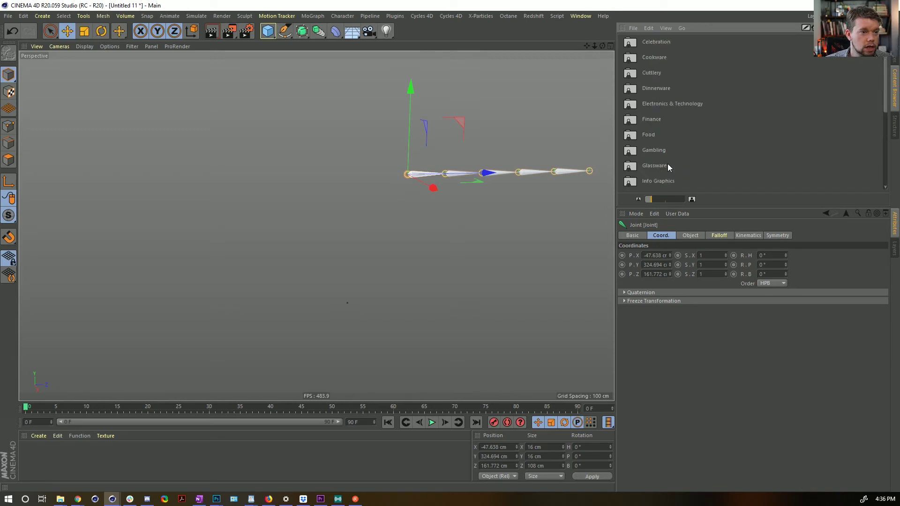
{"action": "scroll", "coordinate": [667, 161], "scroll_direction": "up", "scroll_amount": 2}
{"action": "double_click", "coordinate": [667, 161]}
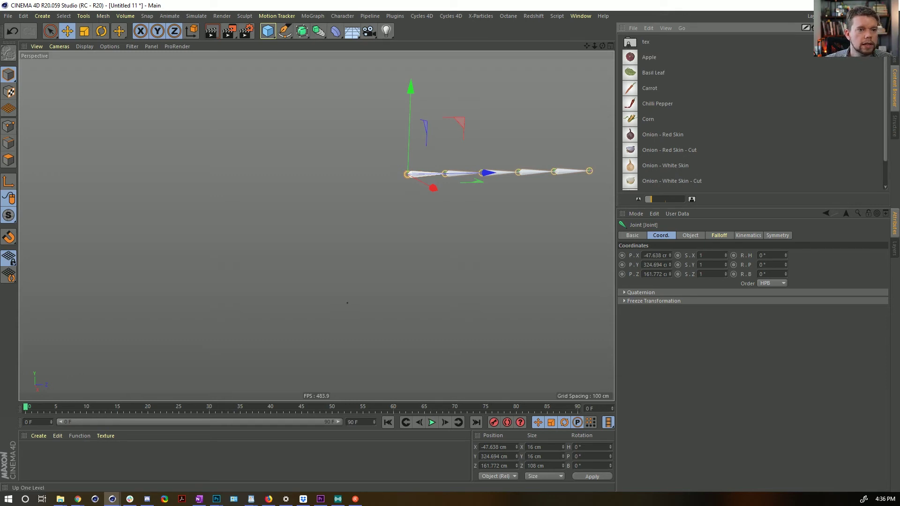
{"action": "left_click", "coordinate": [846, 28]}
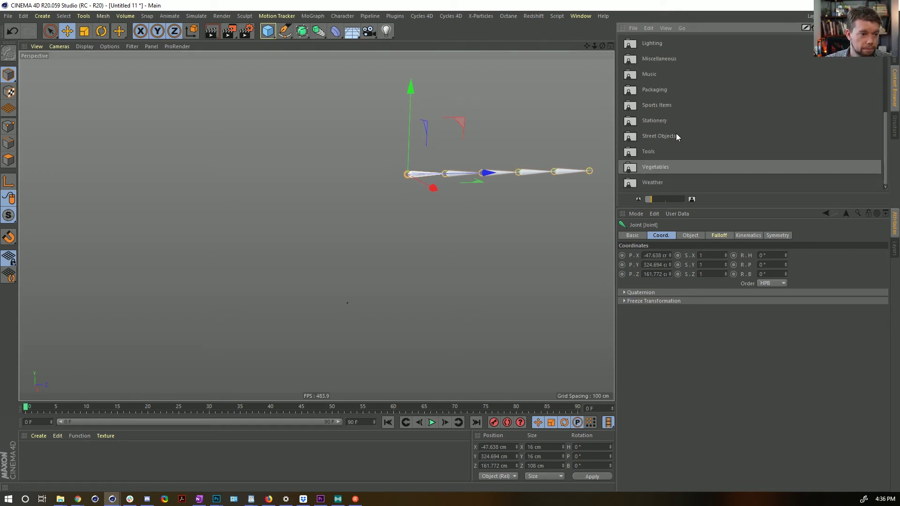
{"action": "scroll", "coordinate": [665, 150], "scroll_direction": "up", "scroll_amount": 4}
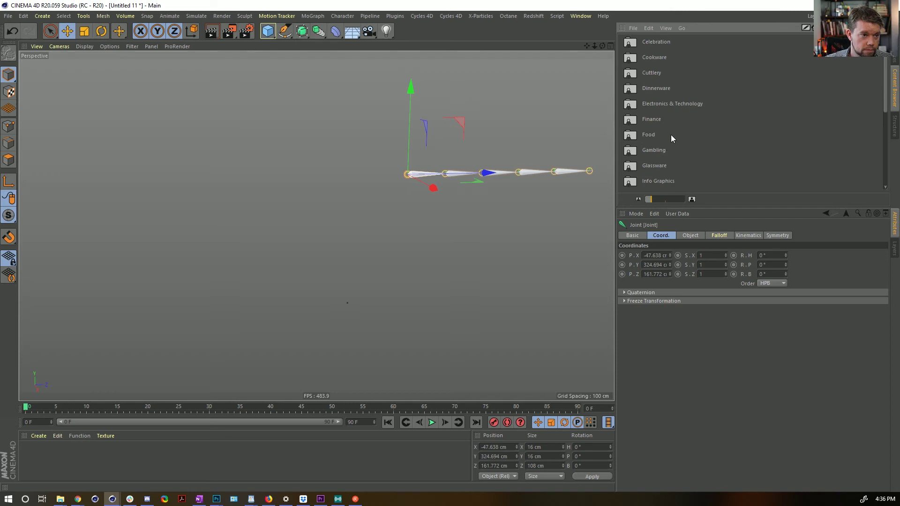
{"action": "left_click", "coordinate": [820, 27]}
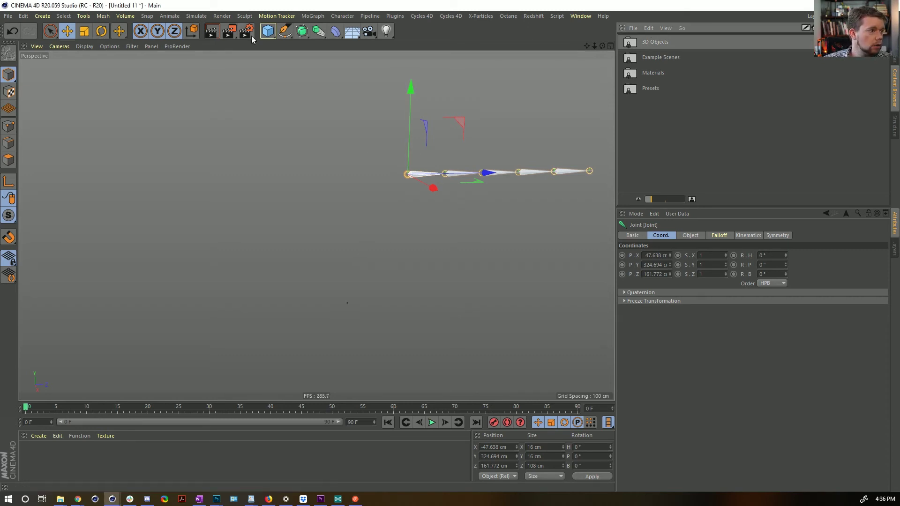
Step: Add a Figure model and scale it up to about 551 cm
{"action": "left_click", "coordinate": [267, 31]}
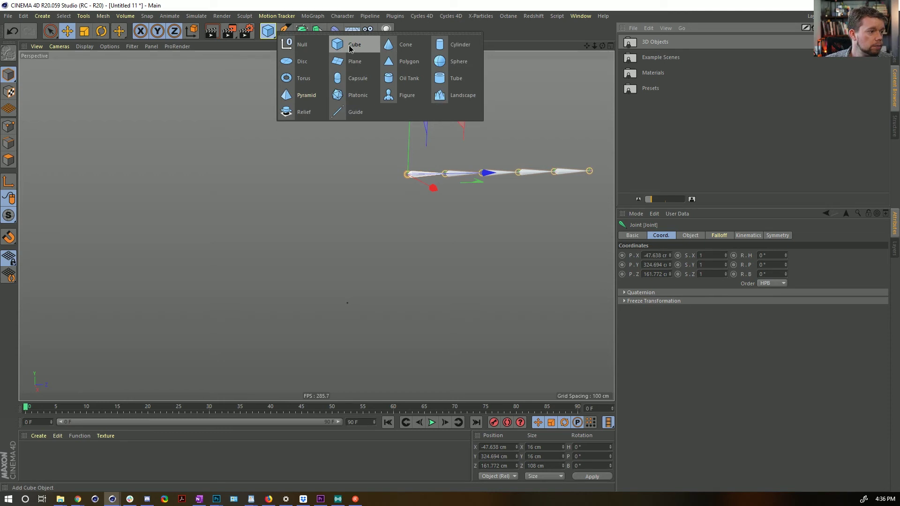
{"action": "left_click", "coordinate": [405, 95]}
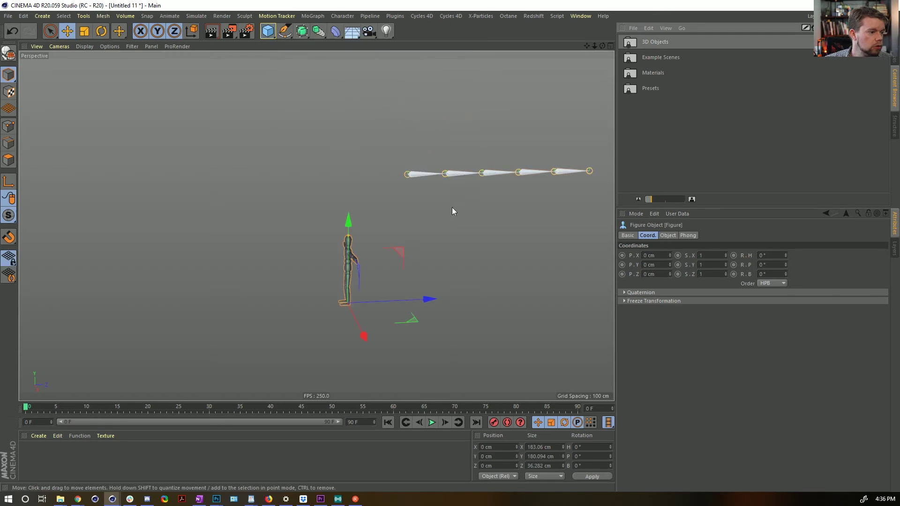
{"action": "key", "text": "t"}
{"action": "left_click_drag", "start_coordinate": [271, 282], "coordinate": [384, 272]}
{"action": "left_click_drag", "start_coordinate": [265, 262], "coordinate": [396, 262], "text": "alt"}
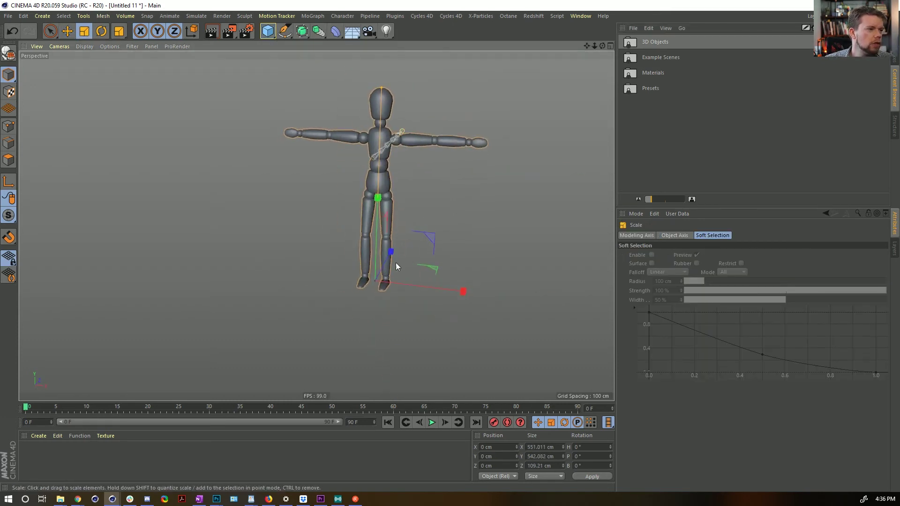
{"action": "middle_click_drag", "start_coordinate": [395, 227], "coordinate": [354, 303], "text": "alt"}
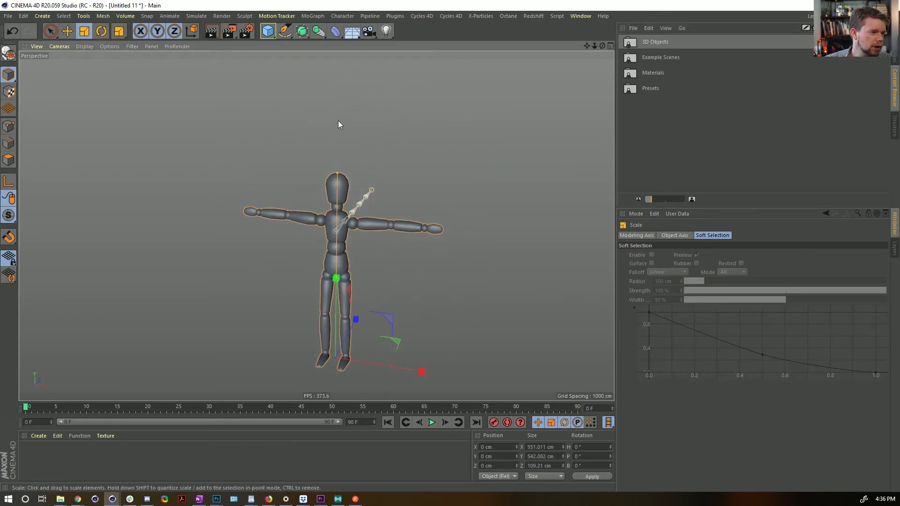
Step: Select the Tree Rig's root Joint in the Objects manager, orbiting to view the figure
{"action": "left_click", "coordinate": [894, 35]}
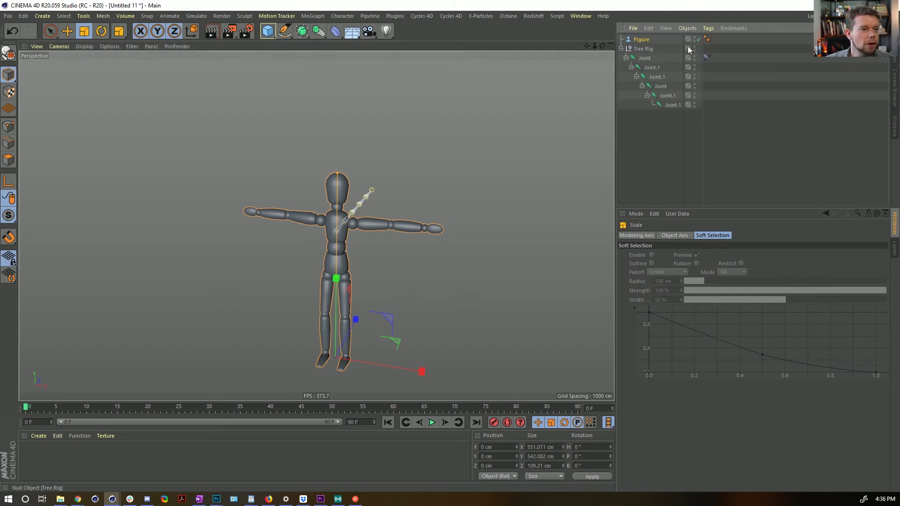
{"action": "left_click", "coordinate": [643, 49]}
{"action": "left_click_drag", "start_coordinate": [400, 251], "coordinate": [328, 301], "text": "alt"}
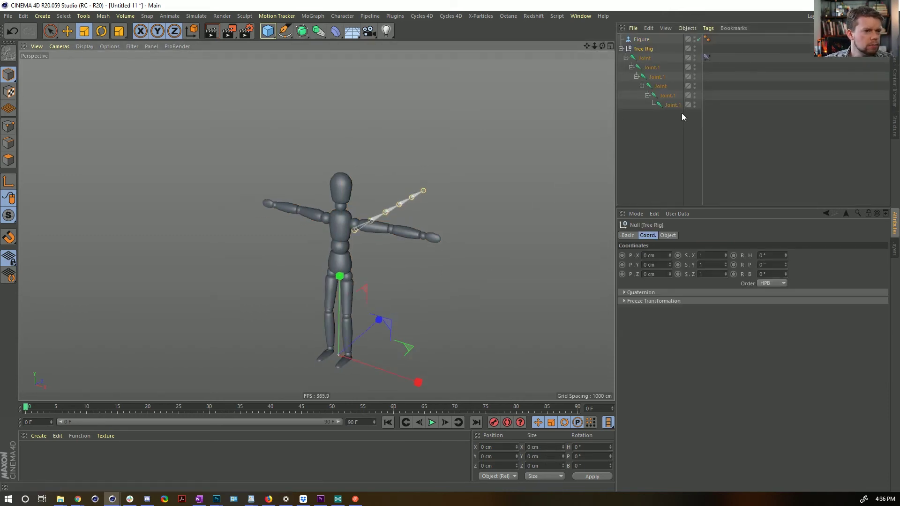
{"action": "left_click", "coordinate": [640, 58]}
{"action": "key", "text": "r"}
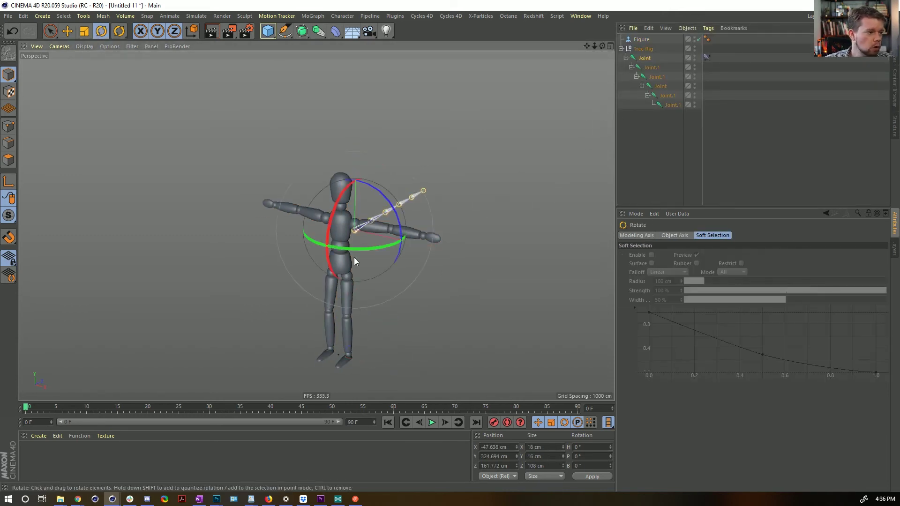
{"action": "key", "text": "e"}
{"action": "left_click_drag", "start_coordinate": [353, 232], "coordinate": [405, 263], "text": "alt"}
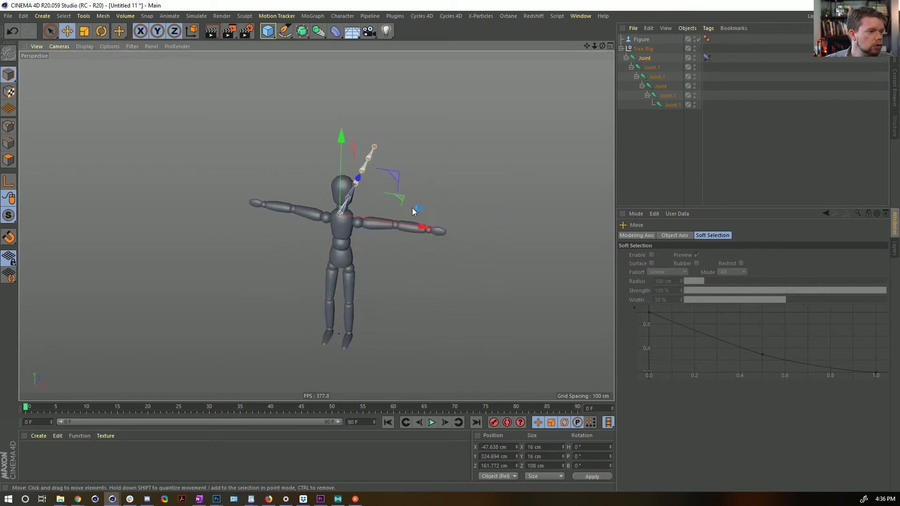
{"action": "left_click_drag", "start_coordinate": [412, 211], "coordinate": [407, 250], "text": "alt"}
Step: In the Top view, turn off dynamics on the root joint's IK tag
{"action": "middle_click", "coordinate": [402, 186]}
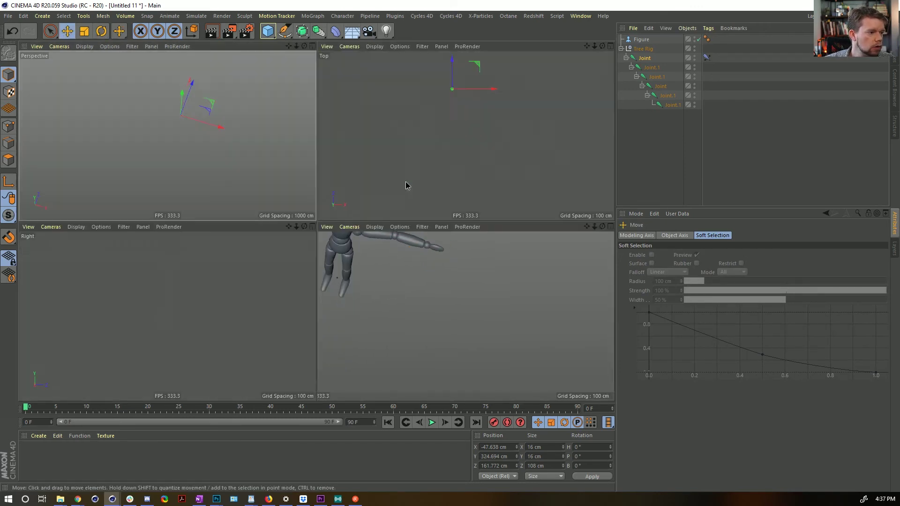
{"action": "middle_click", "coordinate": [406, 185]}
{"action": "left_click_drag", "start_coordinate": [338, 79], "coordinate": [392, 172]}
{"action": "key", "text": "ctrl+z"}
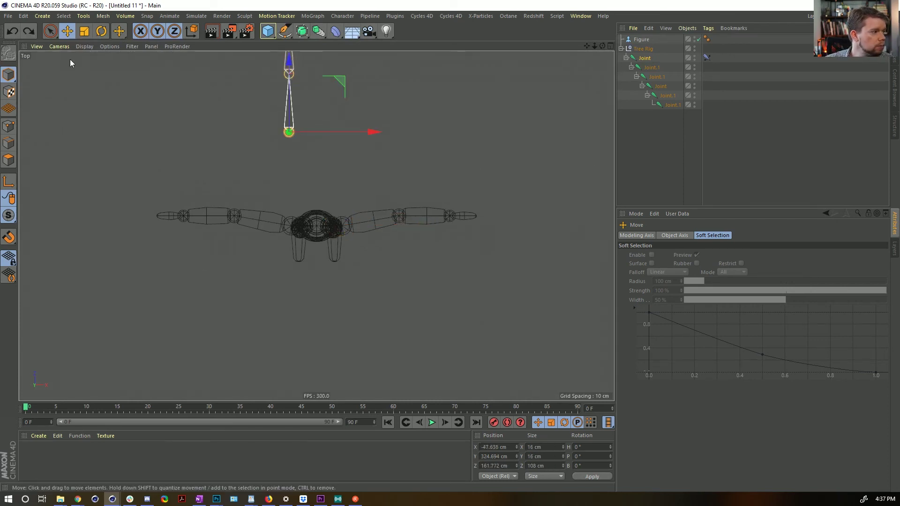
{"action": "left_click", "coordinate": [707, 57]}
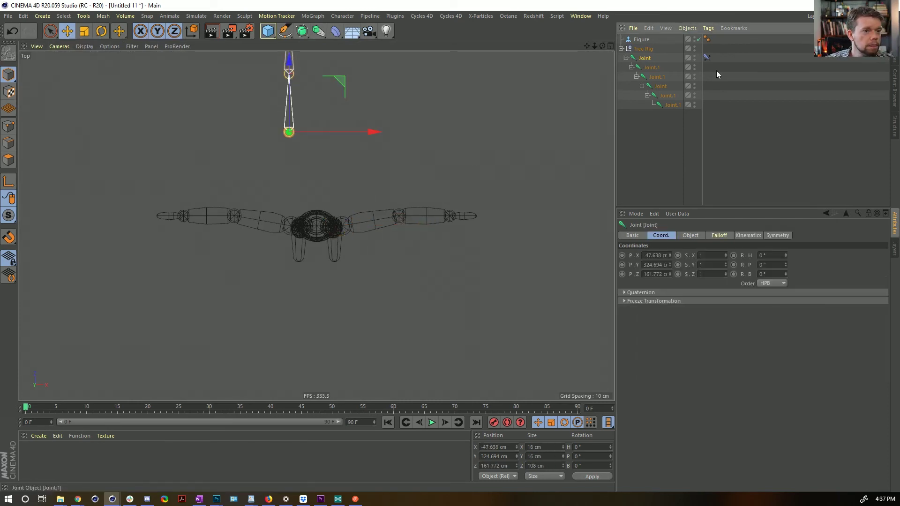
{"action": "left_click", "coordinate": [739, 235]}
{"action": "left_click", "coordinate": [657, 254]}
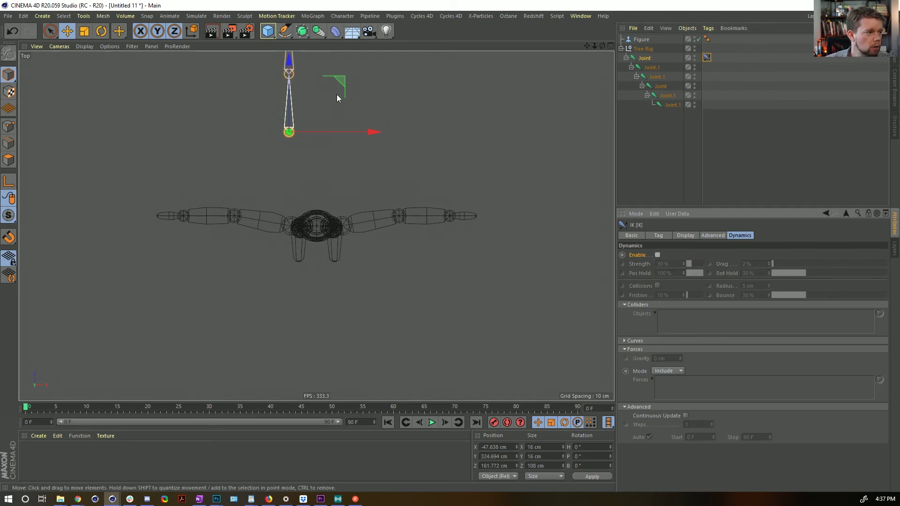
Step: Rotate the joint chain along one arm and scale it to about 46%
{"action": "left_click_drag", "start_coordinate": [338, 89], "coordinate": [415, 182]}
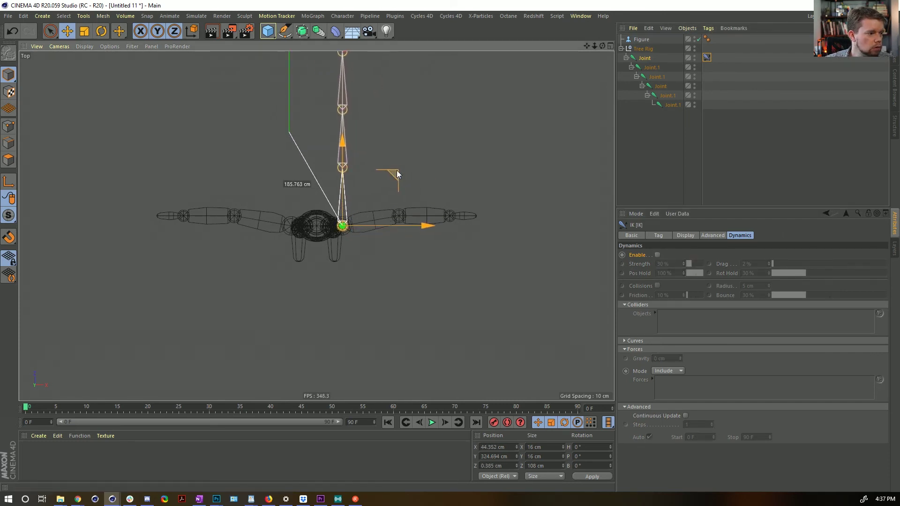
{"action": "key", "text": "r"}
{"action": "left_click_drag", "start_coordinate": [368, 183], "coordinate": [446, 273]}
{"action": "key", "text": "t"}
{"action": "left_click_drag", "start_coordinate": [544, 153], "coordinate": [368, 226]}
{"action": "left_click", "coordinate": [649, 59]}
Step: Duplicate the chain, move it onto the other arm and rotate it into line
{"action": "left_click_drag", "start_coordinate": [649, 56], "coordinate": [650, 54], "text": "ctrl"}
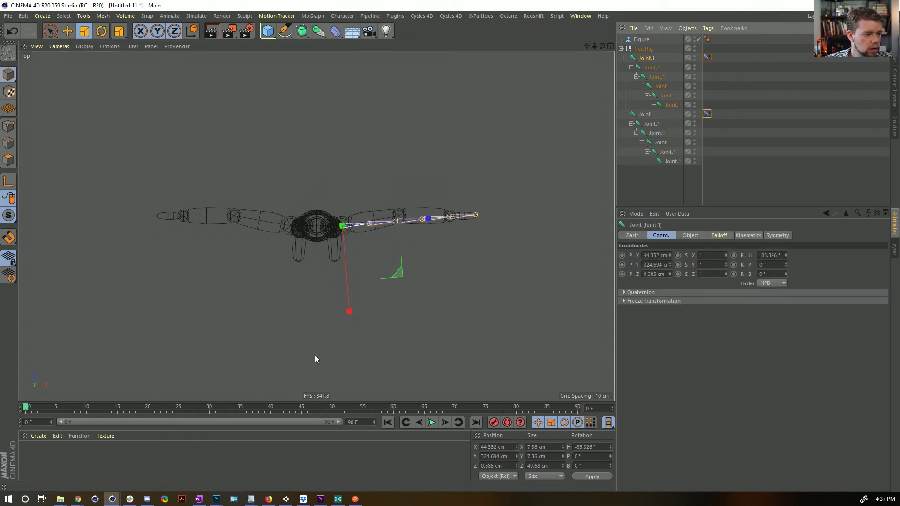
{"action": "key", "text": "e"}
{"action": "left_click_drag", "start_coordinate": [397, 271], "coordinate": [341, 272]}
{"action": "key", "text": "r"}
{"action": "left_click_drag", "start_coordinate": [281, 271], "coordinate": [336, 151]}
Step: In the Perspective view, select both arm chains and raise them to shoulder height
{"action": "middle_click", "coordinate": [379, 271]}
{"action": "middle_click", "coordinate": [245, 117]}
{"action": "left_click_drag", "start_coordinate": [253, 126], "coordinate": [600, 81], "text": "alt"}
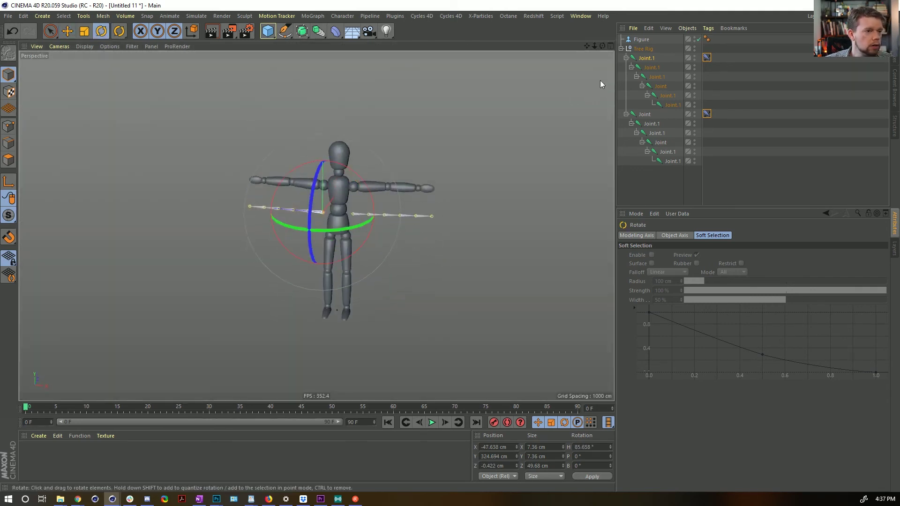
{"action": "left_click", "coordinate": [645, 114], "text": "ctrl"}
{"action": "key", "text": "e"}
{"action": "left_click_drag", "start_coordinate": [341, 152], "coordinate": [347, 130]}
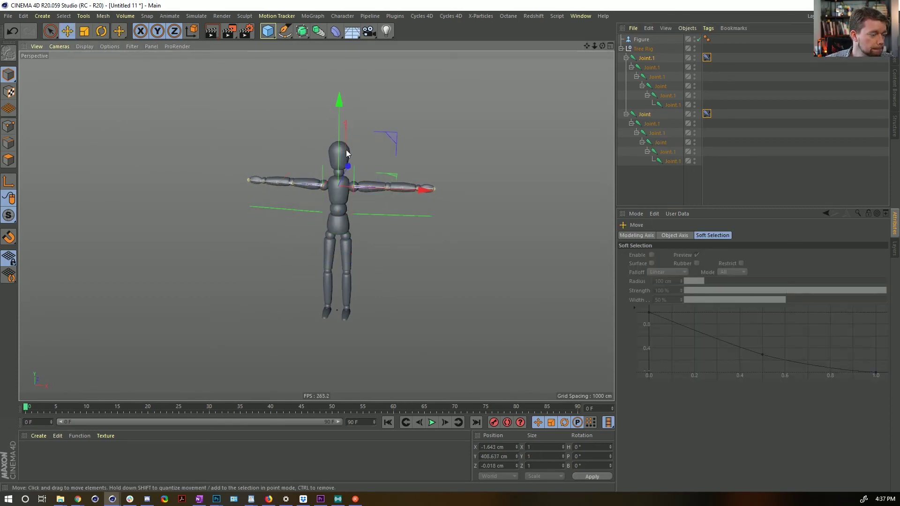
Step: Duplicate the Joint.1 chain as Joint.2 and move it to the body centre in Top view
{"action": "left_click", "coordinate": [649, 58]}
{"action": "left_click_drag", "start_coordinate": [645, 59], "coordinate": [650, 53], "text": "ctrl"}
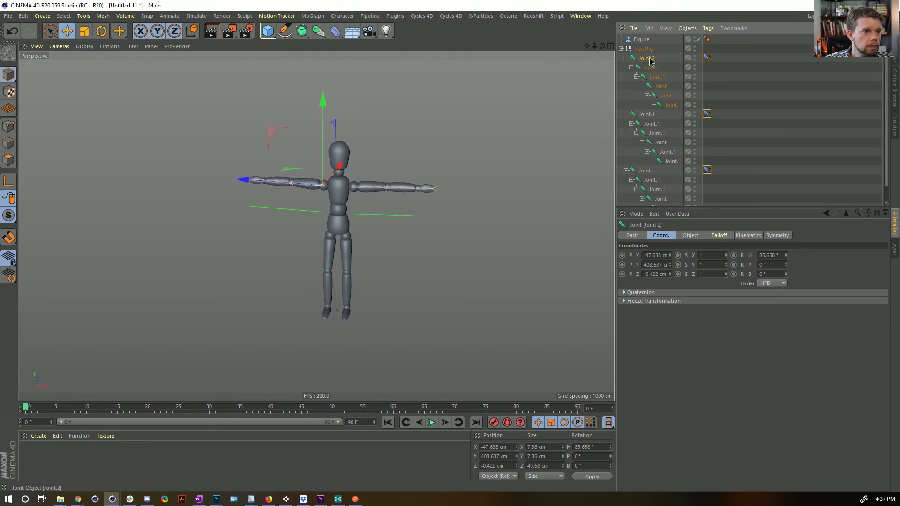
{"action": "middle_click", "coordinate": [339, 195]}
{"action": "middle_click", "coordinate": [328, 202]}
{"action": "left_click_drag", "start_coordinate": [242, 166], "coordinate": [270, 167]}
{"action": "left_click", "coordinate": [299, 190]}
Step: In Front view, raise the Joint.2 chain up the figure's body
{"action": "middle_click", "coordinate": [333, 211]}
{"action": "middle_click", "coordinate": [420, 289]}
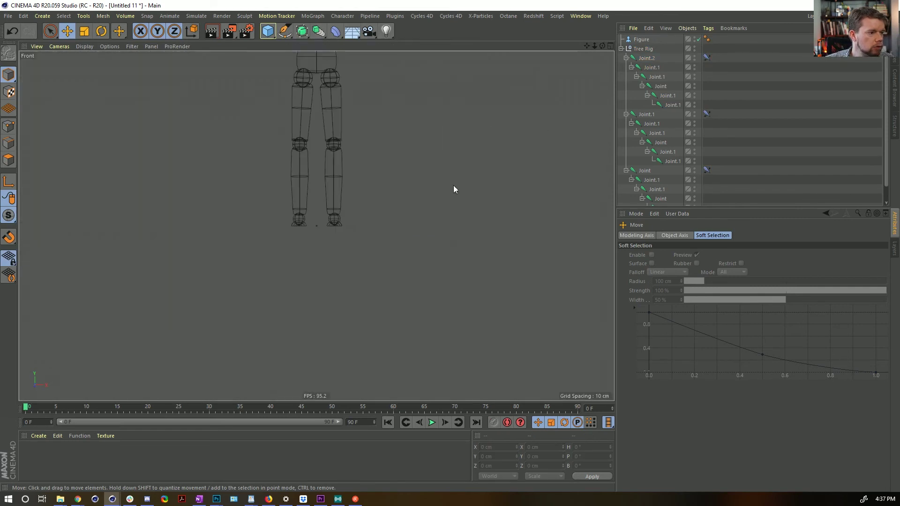
{"action": "right_click_drag", "start_coordinate": [377, 133], "coordinate": [331, 154], "text": "alt"}
{"action": "middle_click_drag", "start_coordinate": [332, 153], "coordinate": [327, 205], "text": "alt"}
{"action": "right_click_drag", "start_coordinate": [354, 201], "coordinate": [475, 103], "text": "alt"}
{"action": "middle_click_drag", "start_coordinate": [475, 103], "coordinate": [371, 273], "text": "alt"}
{"action": "right_click_drag", "start_coordinate": [371, 273], "coordinate": [452, 300], "text": "alt"}
{"action": "middle_click_drag", "start_coordinate": [452, 300], "coordinate": [464, 350], "text": "alt"}
{"action": "right_click_drag", "start_coordinate": [464, 349], "coordinate": [425, 122], "text": "alt"}
{"action": "middle_click_drag", "start_coordinate": [426, 122], "coordinate": [416, 202], "text": "alt"}
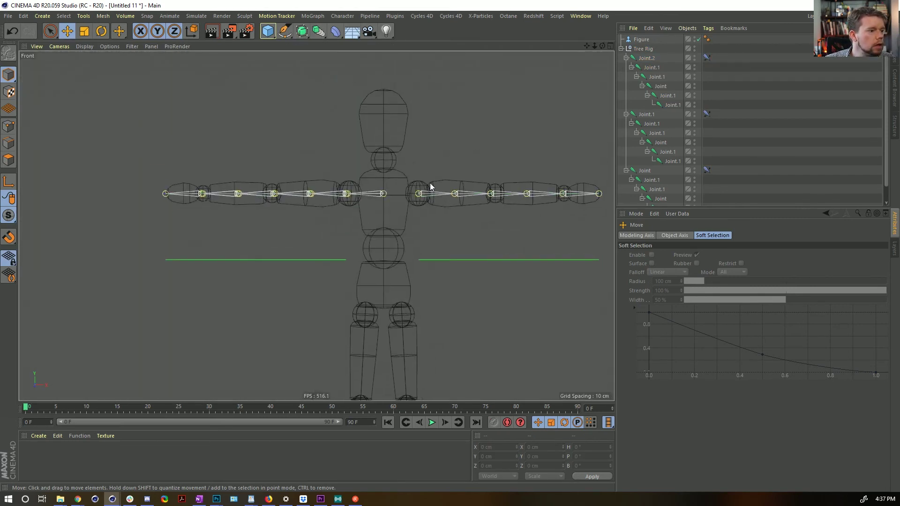
{"action": "left_click", "coordinate": [647, 58]}
{"action": "left_click_drag", "start_coordinate": [385, 130], "coordinate": [435, 182]}
Step: Rotate Joint.2 to H 90° and P 90° so it stands vertically
{"action": "key", "text": "r"}
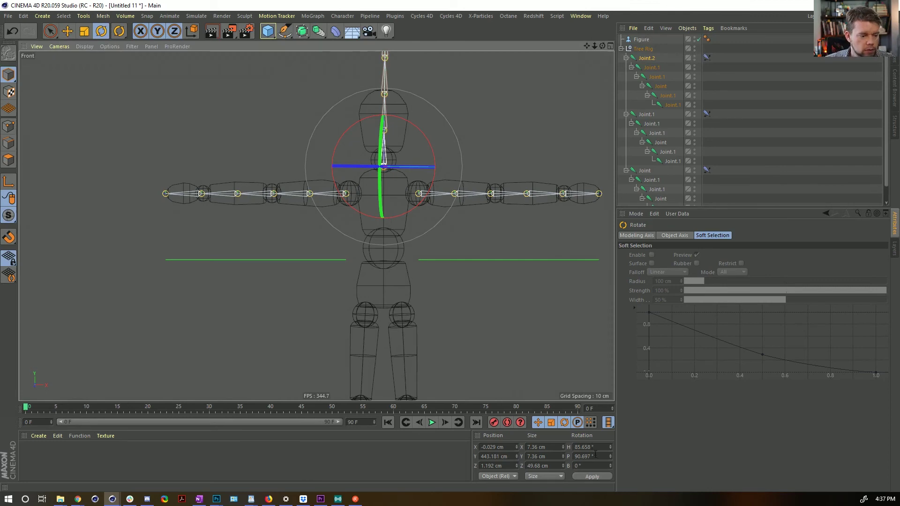
{"action": "left_click", "coordinate": [591, 447]}
{"action": "type", "text": "90"}
{"action": "key", "text": "Tab"}
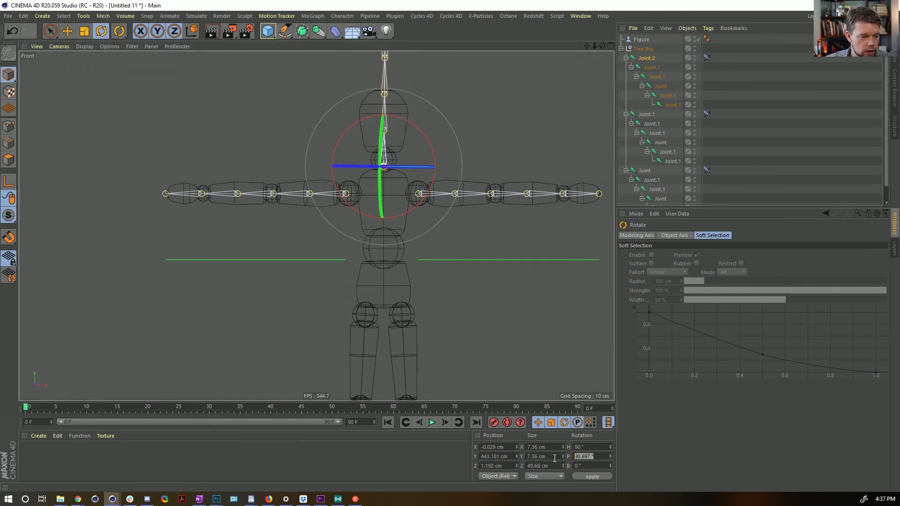
{"action": "type", "text": "90"}
{"action": "left_click", "coordinate": [598, 476]}
Step: Scale the vertical chain down to fit the spine and head, then check it in perspective
{"action": "key", "text": "t"}
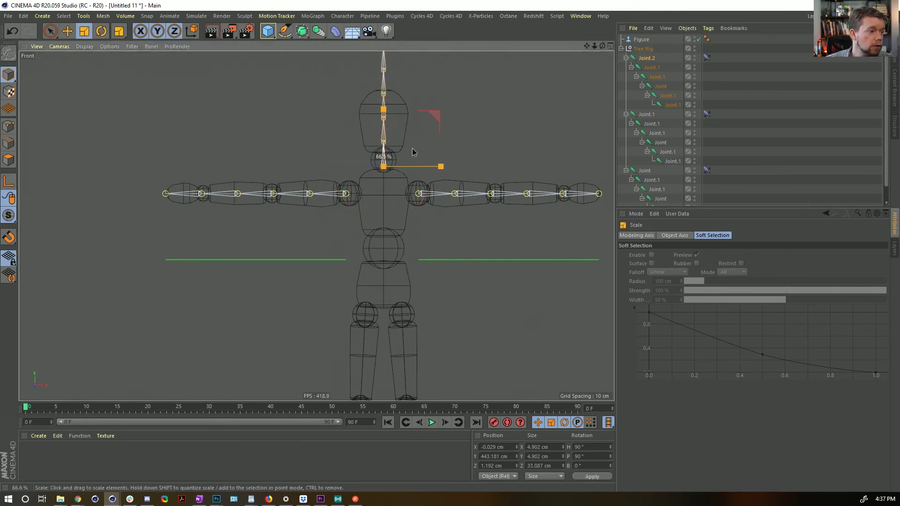
{"action": "left_click_drag", "start_coordinate": [434, 115], "coordinate": [356, 203]}
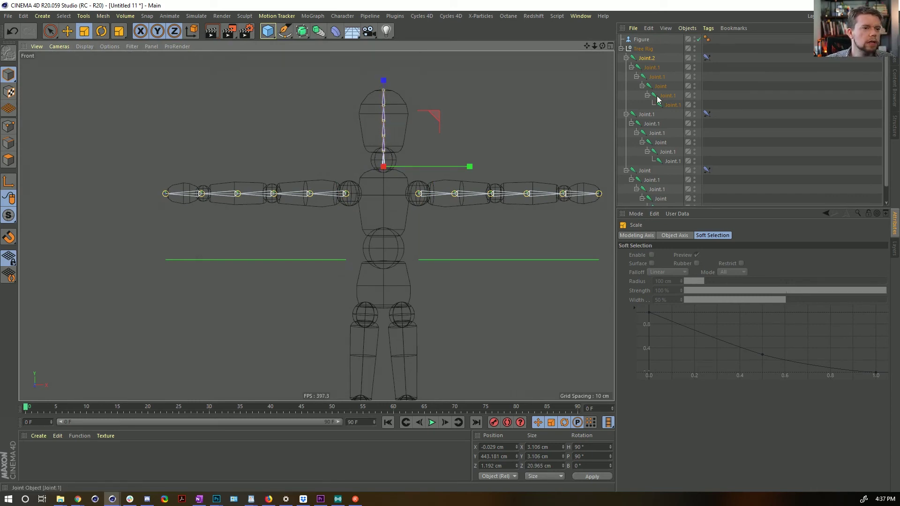
{"action": "key", "text": "F1"}
{"action": "left_click_drag", "start_coordinate": [252, 157], "coordinate": [316, 199], "text": "alt"}
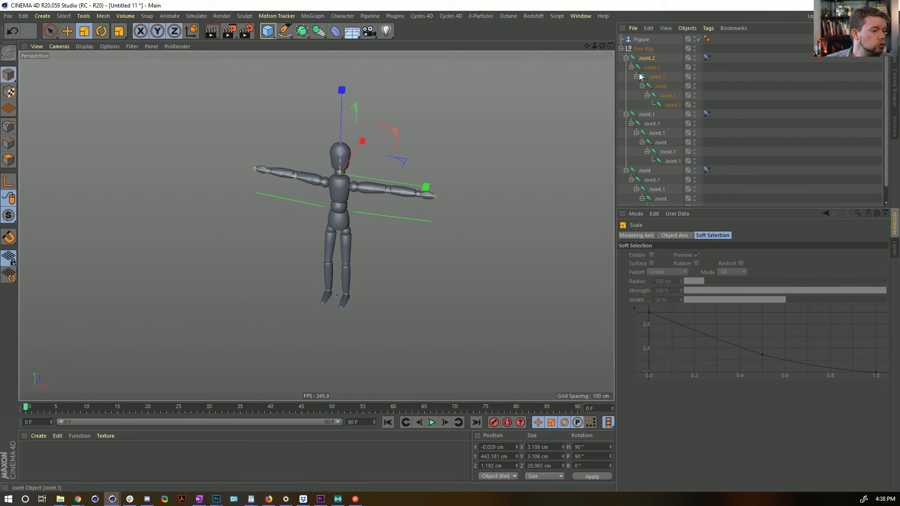
Step: Wrap Figure in a Connect generator, make it editable with C, and enter Polygon mode
{"action": "left_click", "coordinate": [641, 40]}
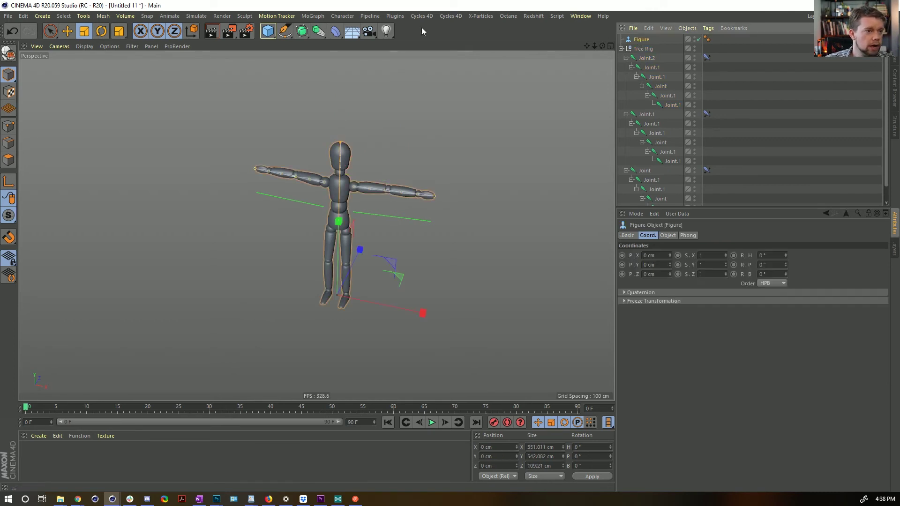
{"action": "left_click", "coordinate": [319, 31]}
{"action": "left_click", "coordinate": [434, 66], "text": "alt"}
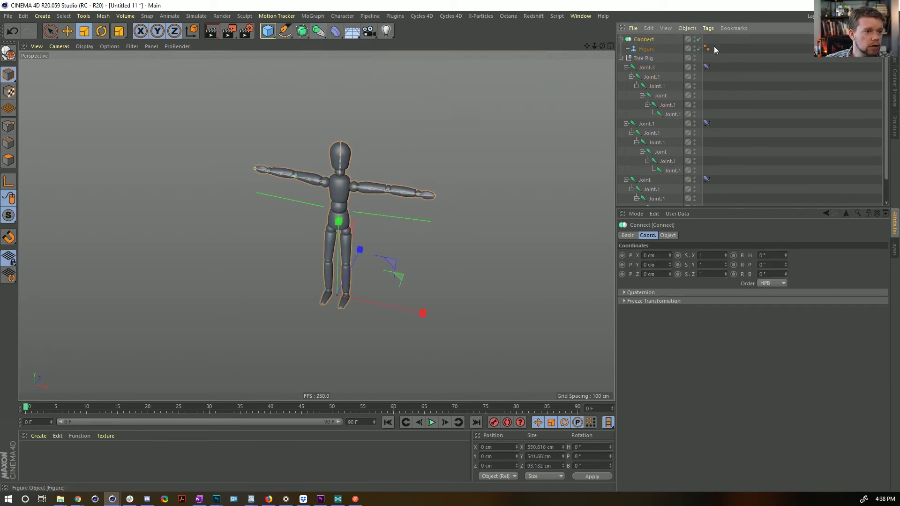
{"action": "key", "text": "c"}
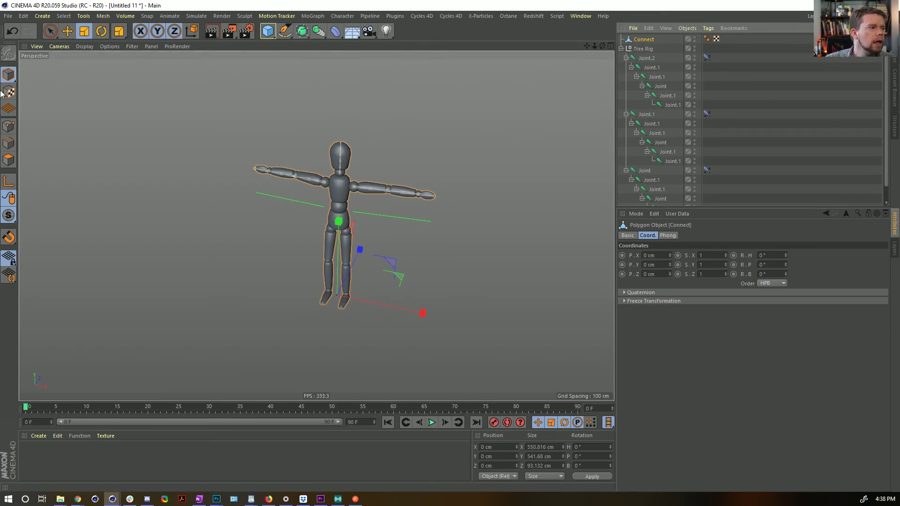
{"action": "left_click", "coordinate": [9, 160]}
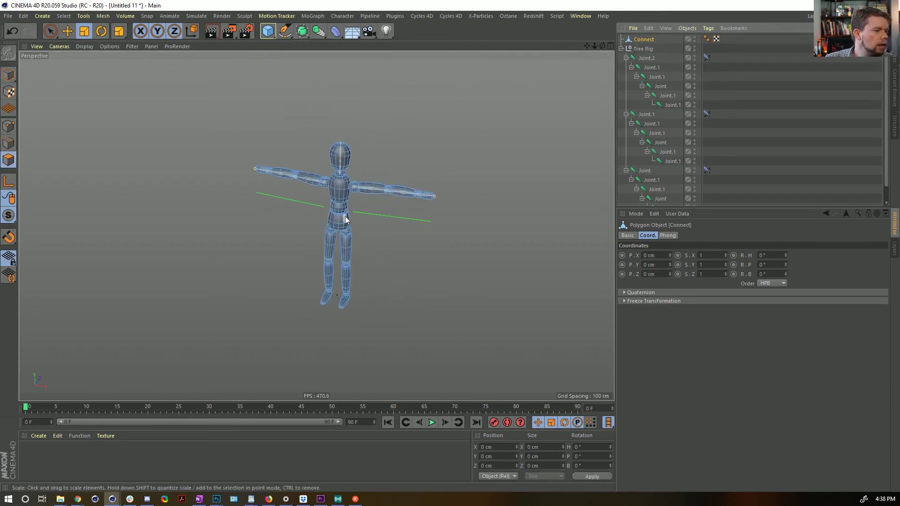
{"action": "scroll", "coordinate": [359, 188], "scroll_direction": "up", "scroll_amount": 6}
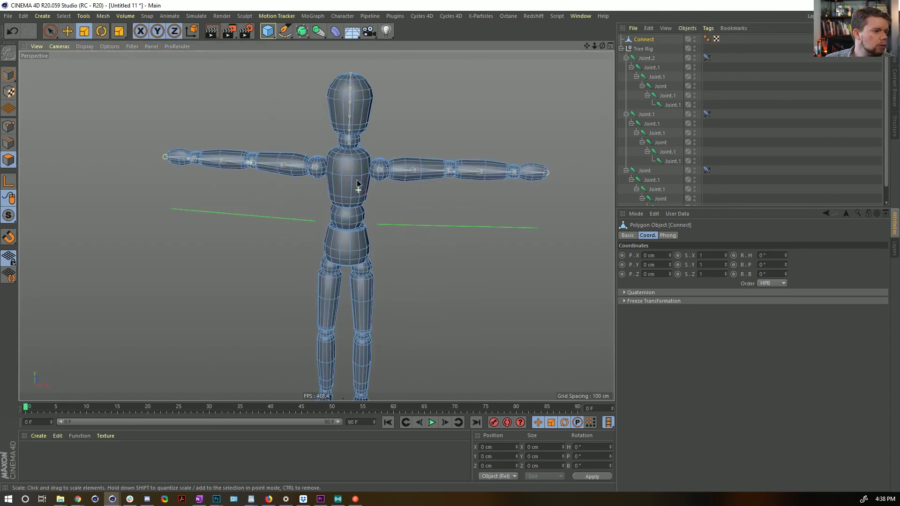
{"action": "scroll", "coordinate": [357, 183], "scroll_direction": "down", "scroll_amount": 2}
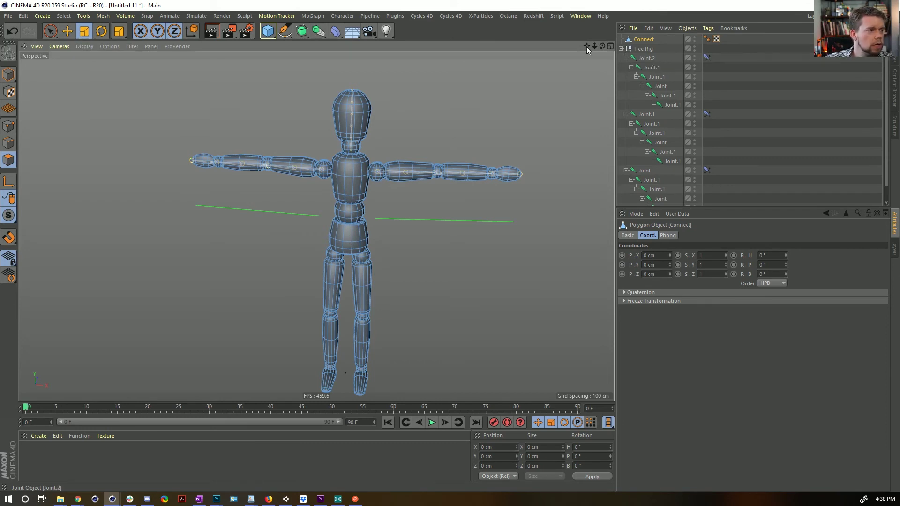
Step: Copy Joint.2 as Joint.3, deleting its tag and extra child joints
{"action": "left_click_drag", "start_coordinate": [649, 57], "coordinate": [648, 53]}
{"action": "left_click", "coordinate": [707, 58]}
{"action": "key", "text": "Delete"}
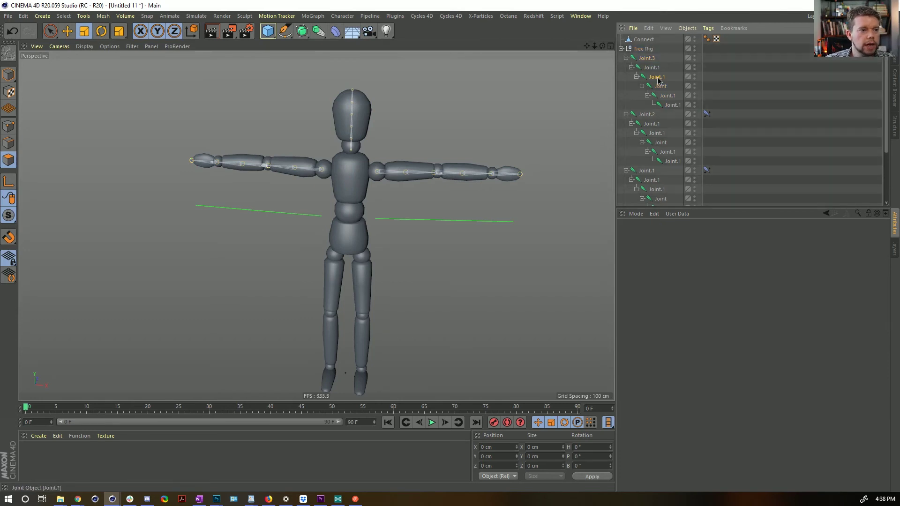
{"action": "key", "text": "Delete"}
Step: Select Joint.3, Connect and Joint.1, then apply Character > Commands > Bind
{"action": "left_click", "coordinate": [645, 59]}
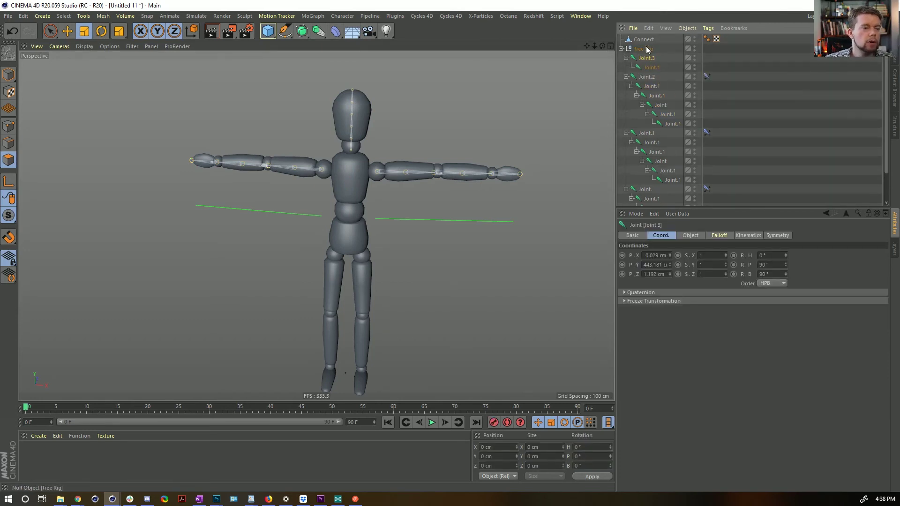
{"action": "left_click", "coordinate": [644, 40], "text": "ctrl"}
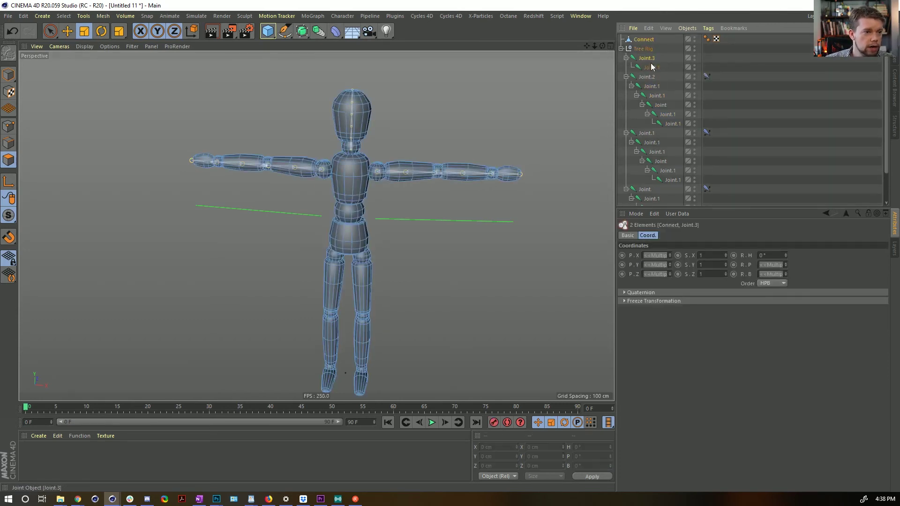
{"action": "left_click", "coordinate": [652, 67], "text": "ctrl"}
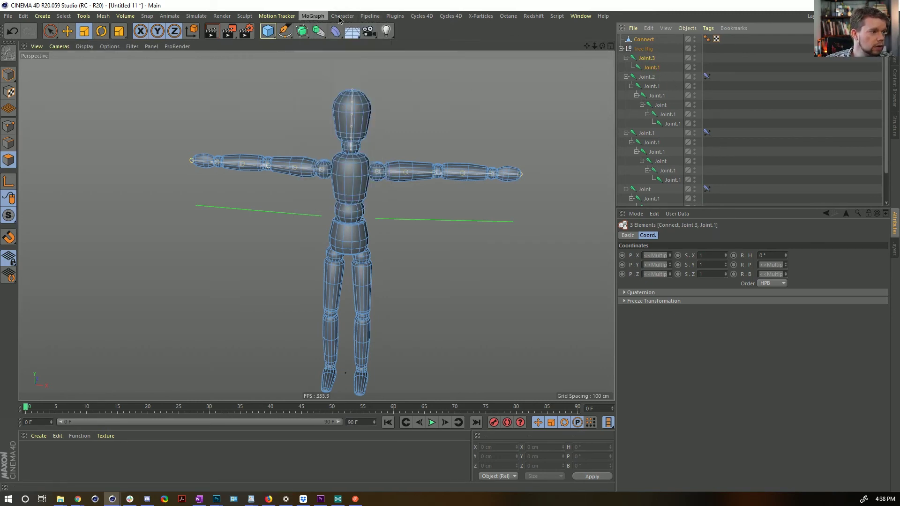
{"action": "left_click", "coordinate": [415, 17]}
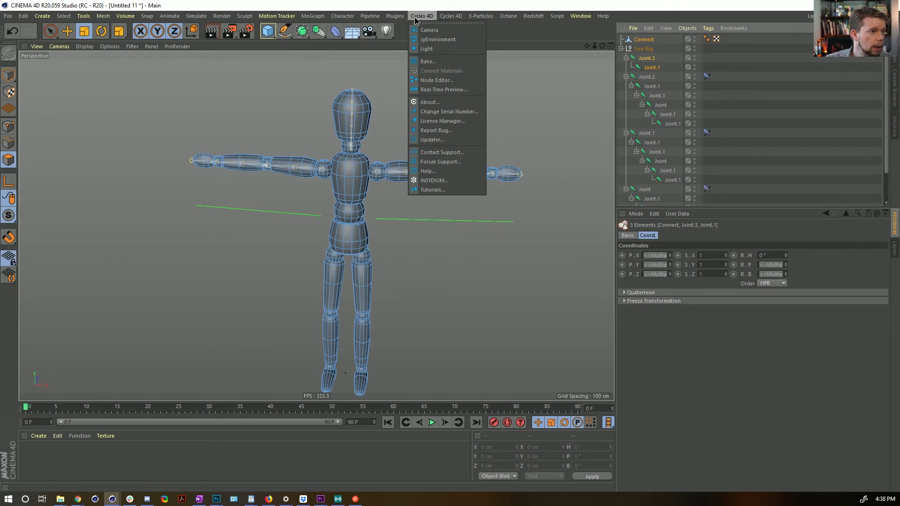
{"action": "mouse_move", "coordinate": [353, 17]}
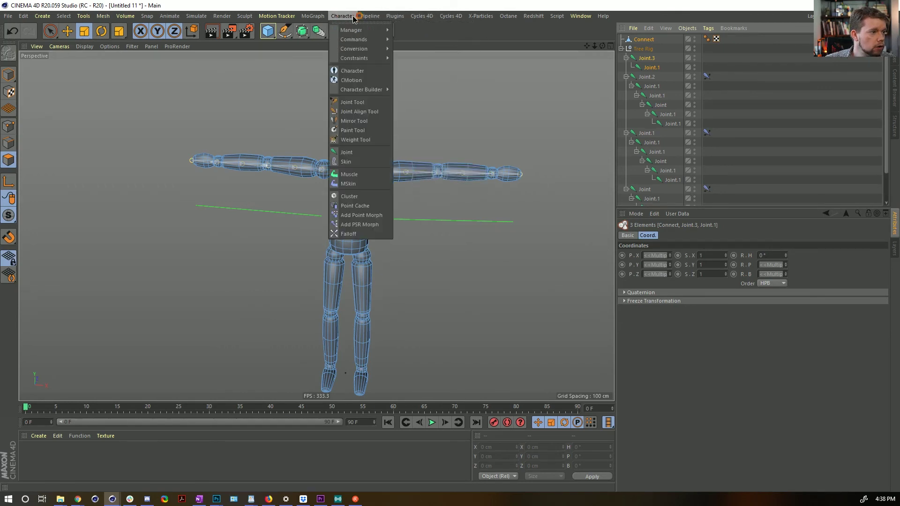
{"action": "mouse_move", "coordinate": [360, 34]}
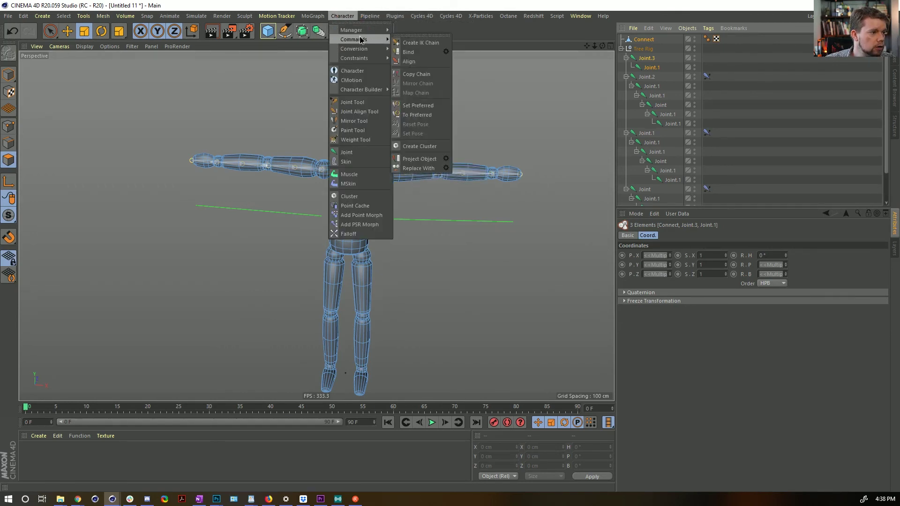
{"action": "left_click", "coordinate": [414, 51]}
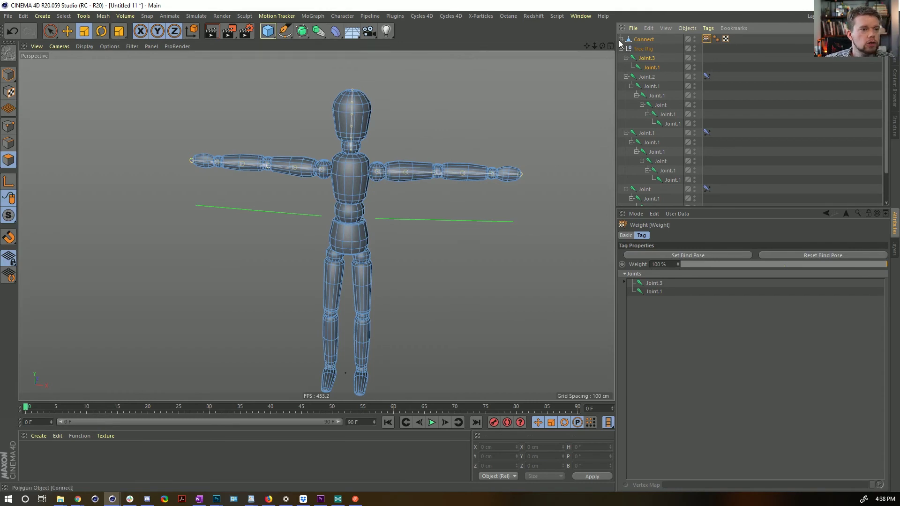
Step: Activate weight painting and view Joint.3's weights and the Weight tag properties
{"action": "double_click", "coordinate": [706, 39]}
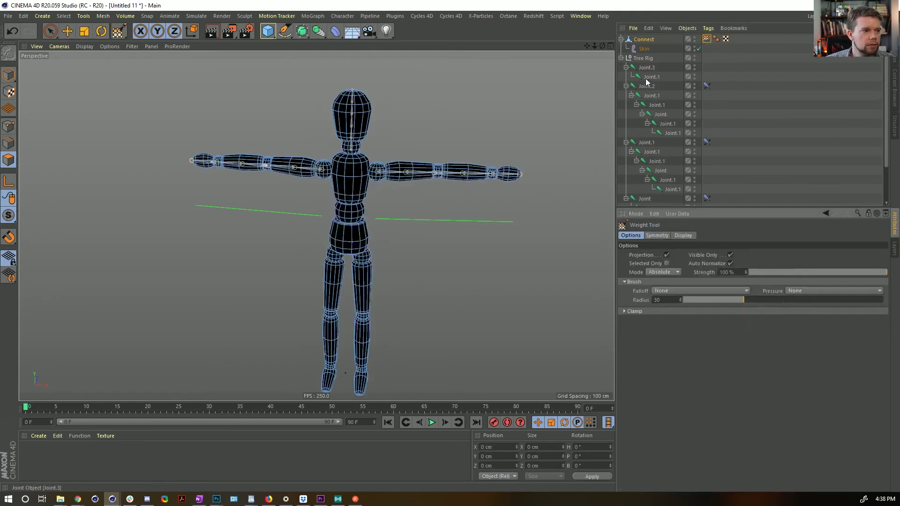
{"action": "left_click", "coordinate": [647, 67]}
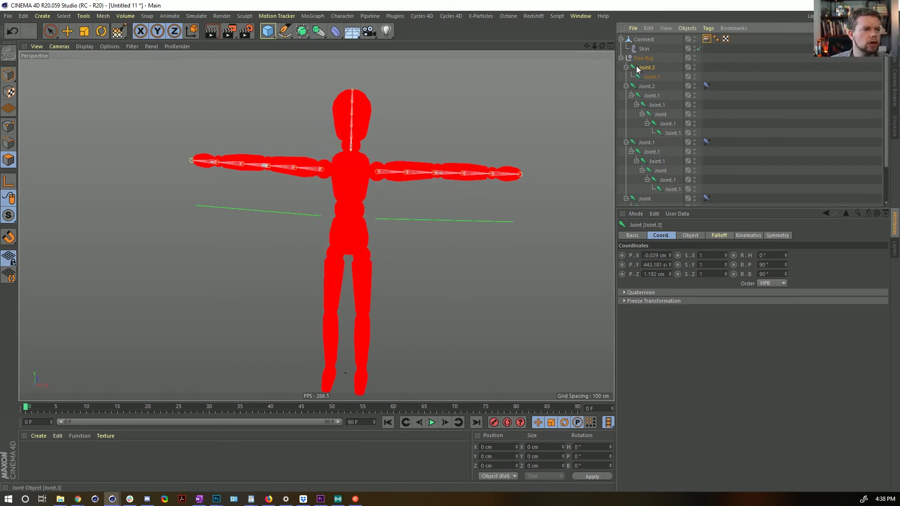
{"action": "left_click", "coordinate": [707, 39]}
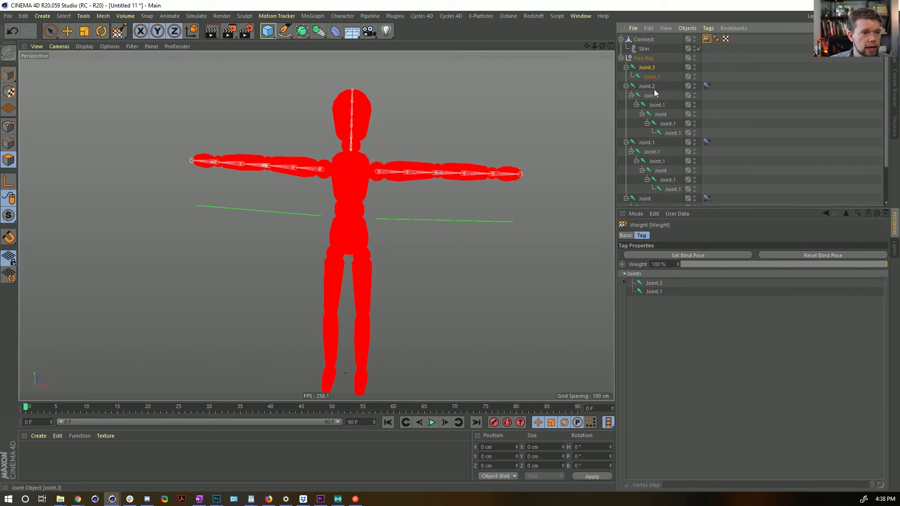
Step: Open the Weight tag in a separate window and drag the Joint.2 chain into its Joints list
{"action": "left_click", "coordinate": [885, 213]}
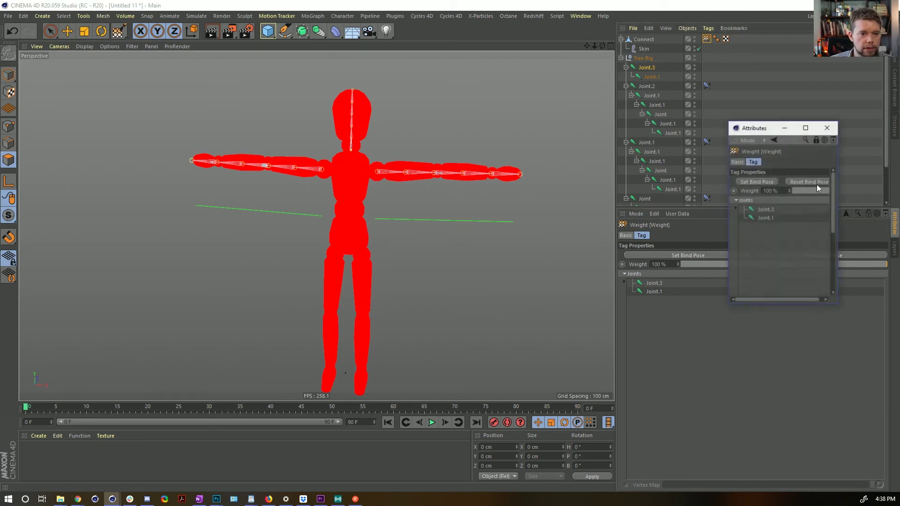
{"action": "left_click_drag", "start_coordinate": [773, 129], "coordinate": [148, 36]}
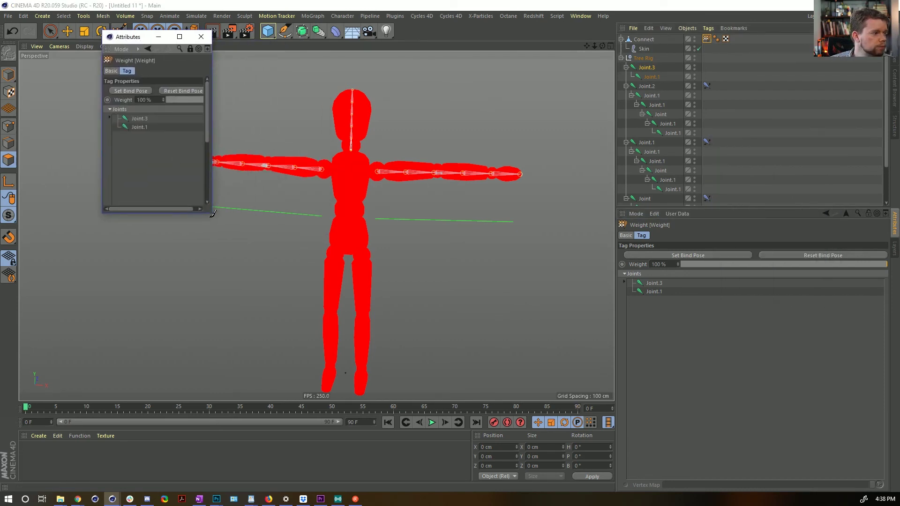
{"action": "left_click_drag", "start_coordinate": [209, 215], "coordinate": [396, 370]}
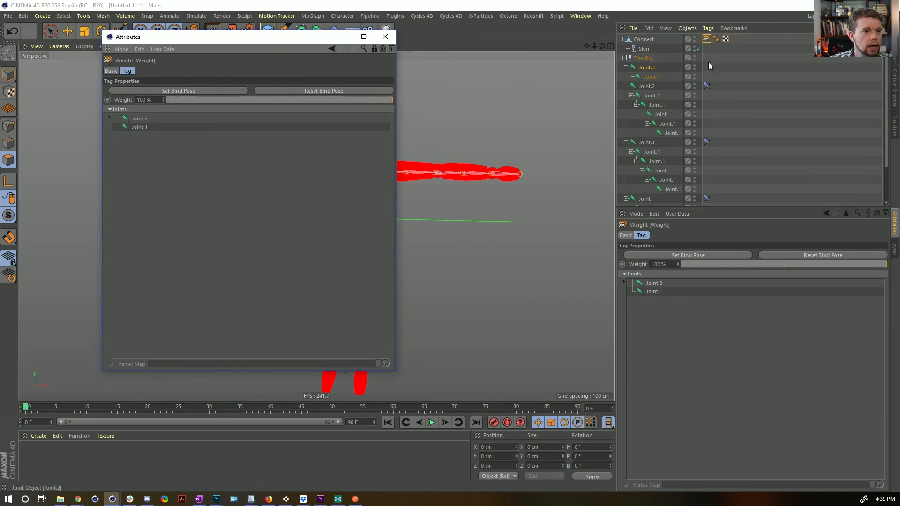
{"action": "left_click", "coordinate": [655, 89]}
{"action": "left_click", "coordinate": [672, 133], "text": "shift"}
{"action": "left_click_drag", "start_coordinate": [655, 92], "coordinate": [216, 191]}
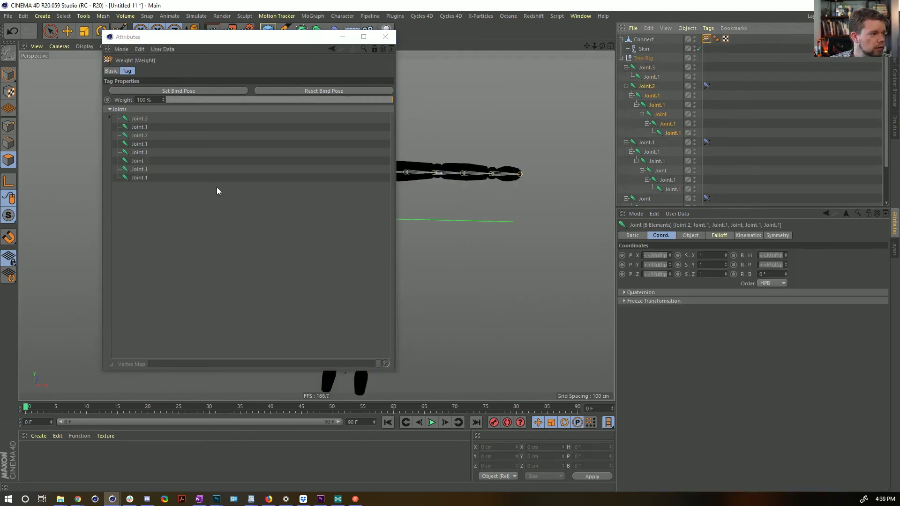
Step: Select Joint.2 through the last listed joint, add Connect to the selection, and activate weight painting
{"action": "left_click", "coordinate": [139, 139]}
{"action": "left_click", "coordinate": [140, 178], "text": "shift"}
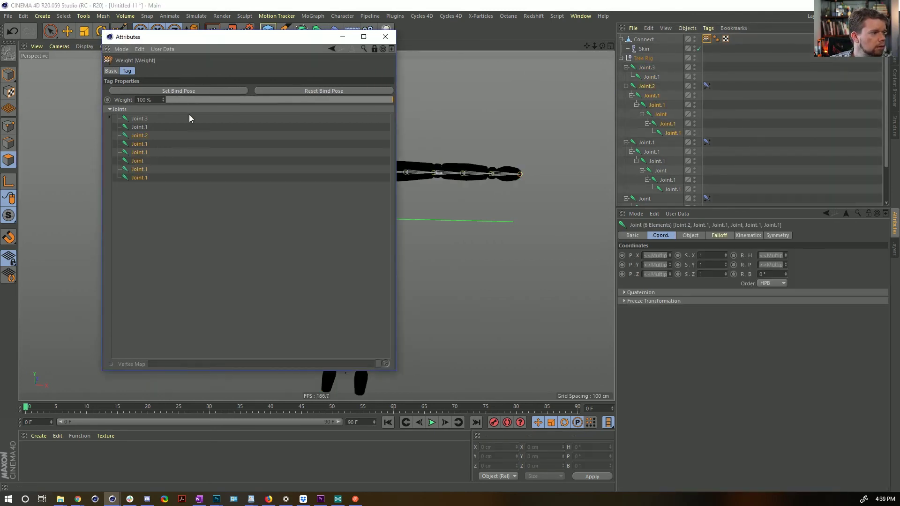
{"action": "left_click", "coordinate": [649, 41], "text": "ctrl"}
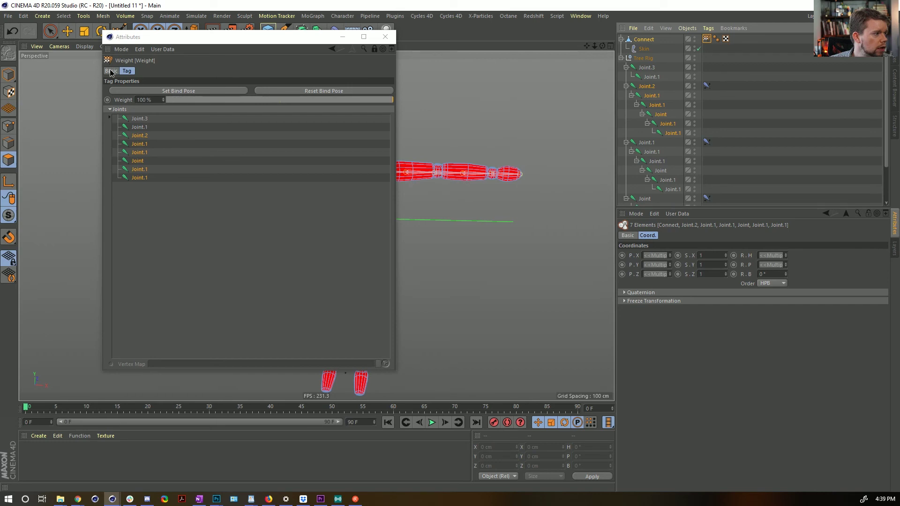
{"action": "left_click_drag", "start_coordinate": [261, 37], "coordinate": [266, 138]}
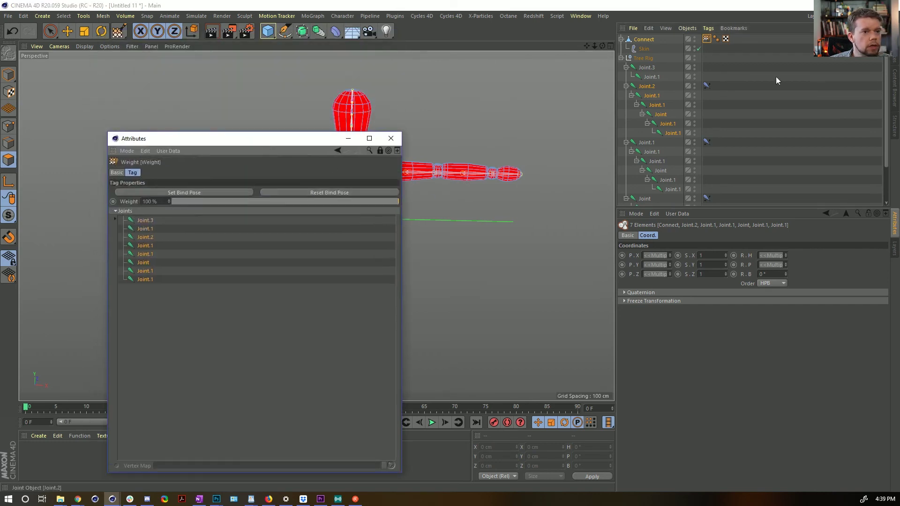
{"action": "double_click", "coordinate": [706, 40]}
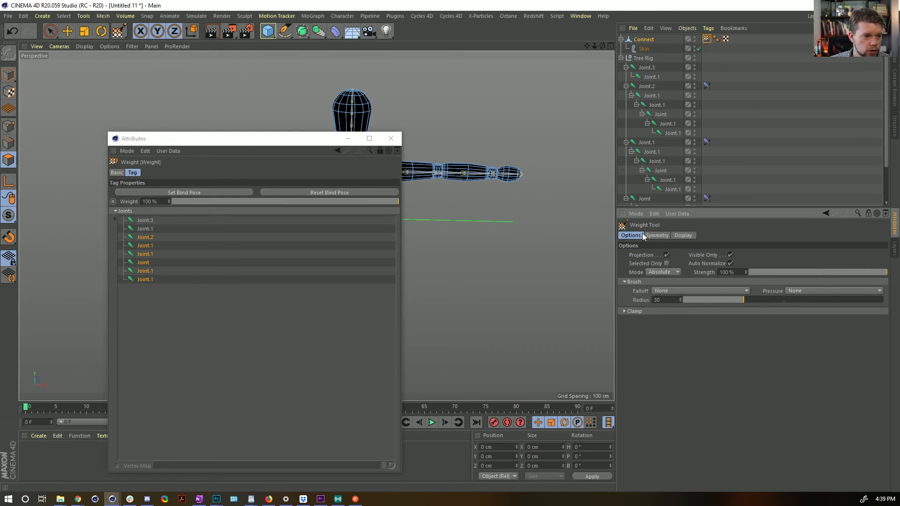
Step: Review the Weight Tool's Symmetry, Display and Options settings, keeping Absolute mode
{"action": "left_click_drag", "start_coordinate": [322, 146], "coordinate": [169, 136]}
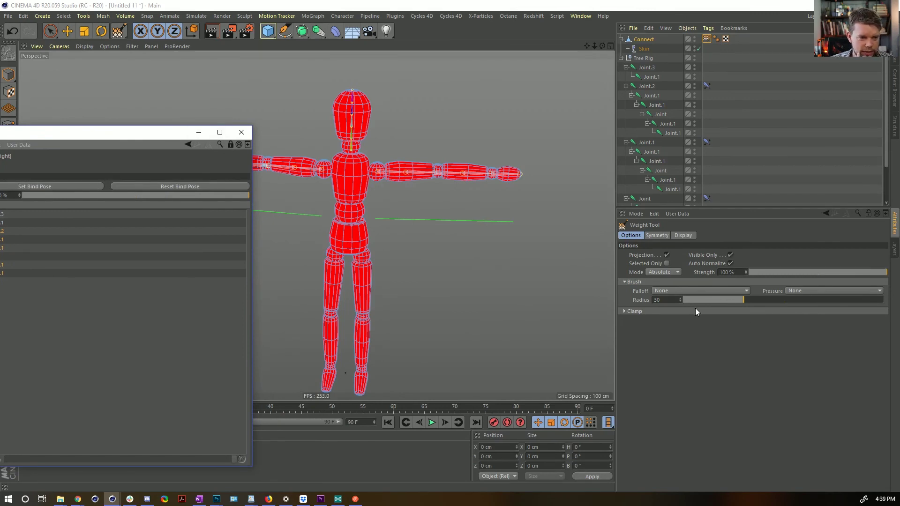
{"action": "left_click", "coordinate": [665, 238]}
{"action": "left_click", "coordinate": [684, 235]}
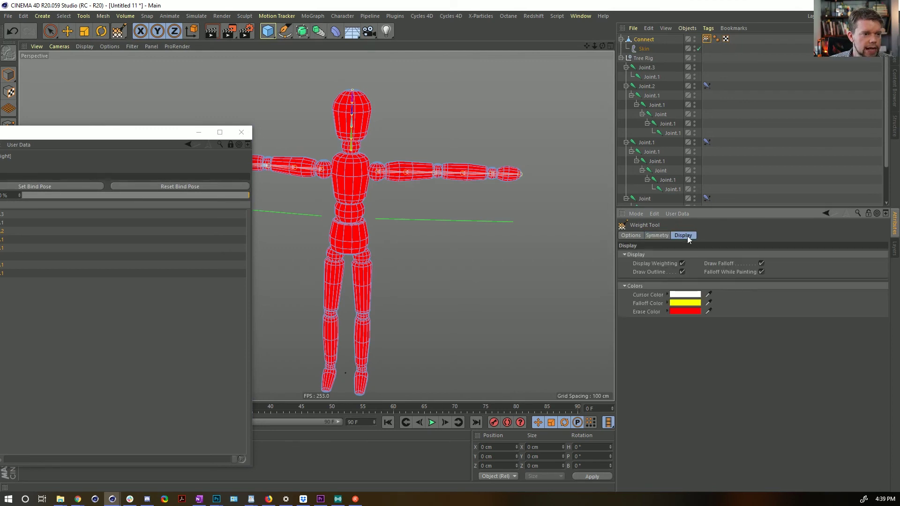
{"action": "left_click", "coordinate": [633, 235]}
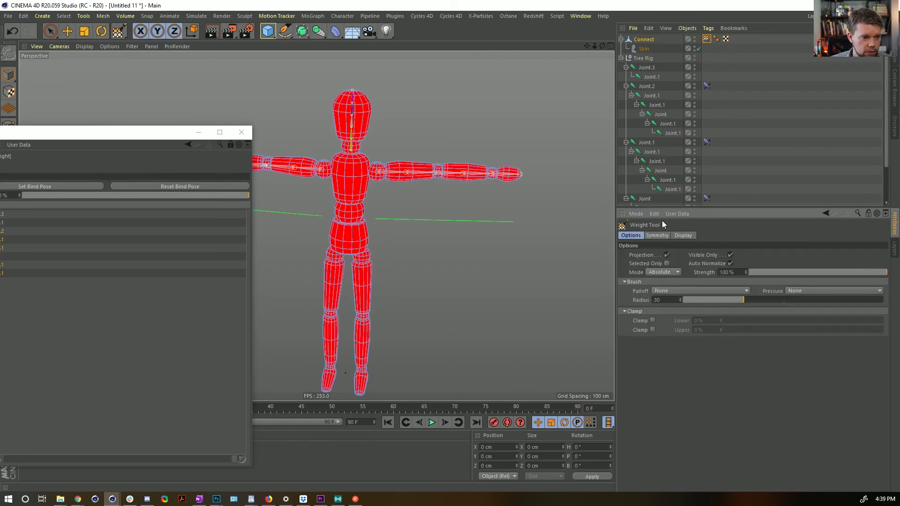
{"action": "left_click", "coordinate": [662, 273]}
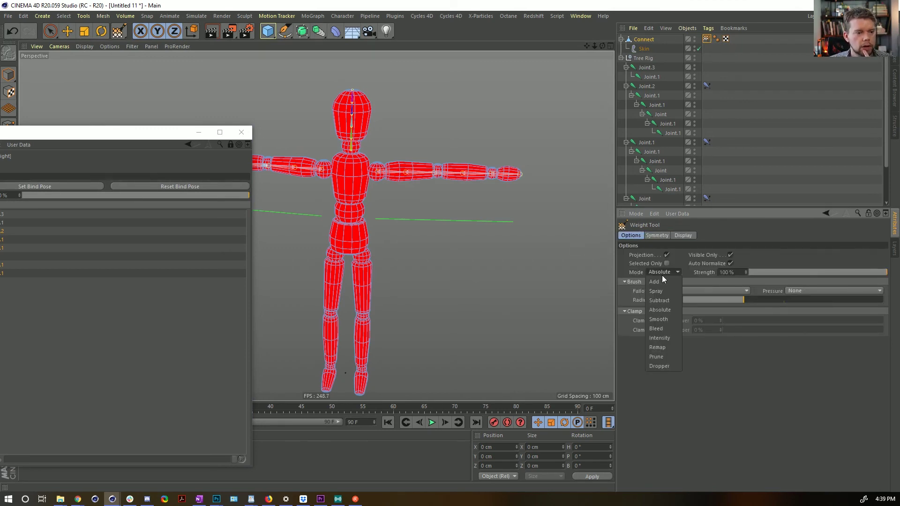
{"action": "left_click", "coordinate": [749, 232]}
{"action": "left_click", "coordinate": [319, 17]}
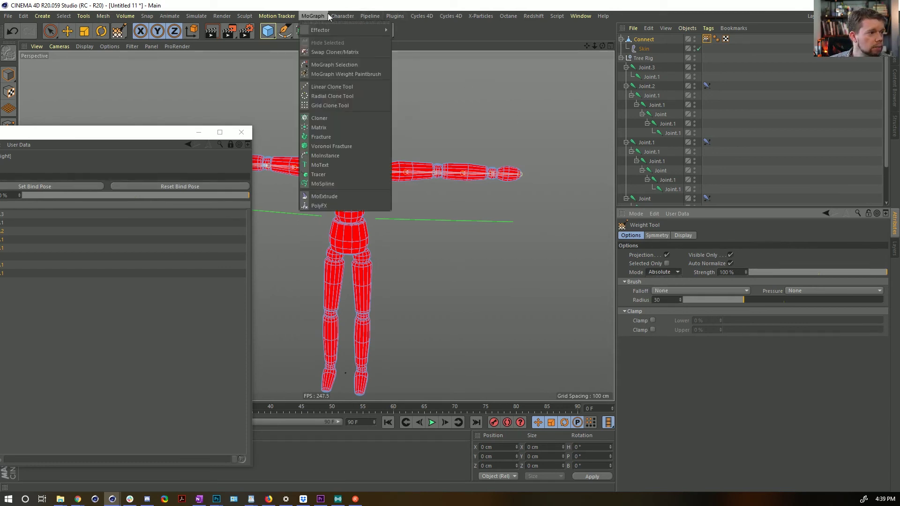
Step: Select the Joint.2 hierarchy and show the Connect mesh's Weight tag properties
{"action": "left_click", "coordinate": [646, 87]}
{"action": "middle_click", "coordinate": [646, 87]}
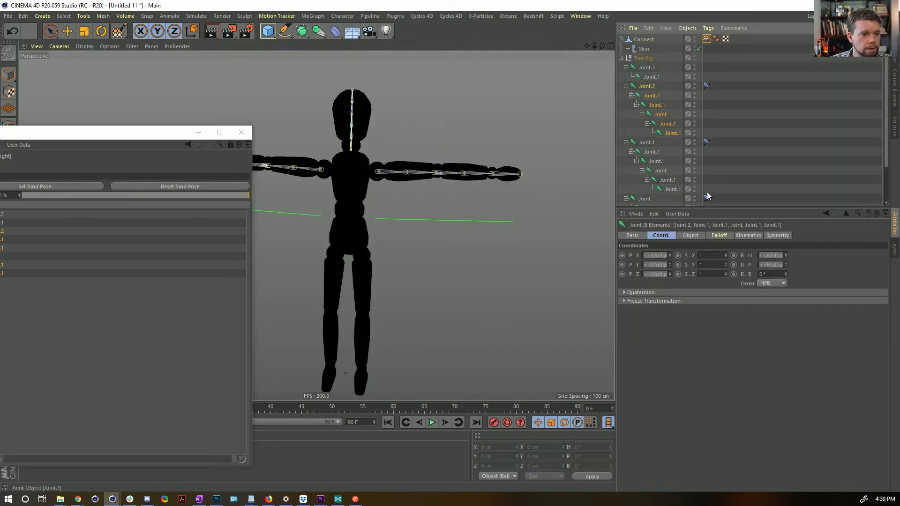
{"action": "left_click", "coordinate": [706, 39]}
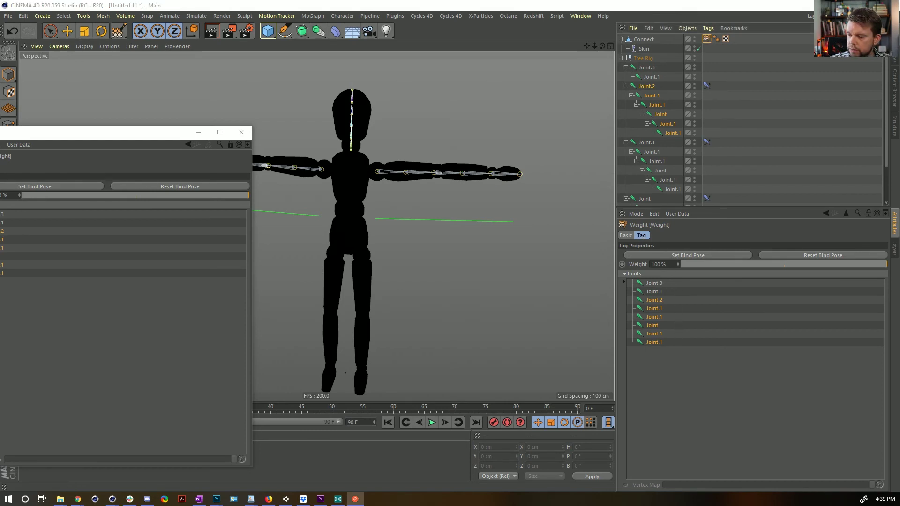
Step: Open the Weight Manager for the Weight tag and enlarge its window
{"action": "double_click", "coordinate": [706, 40]}
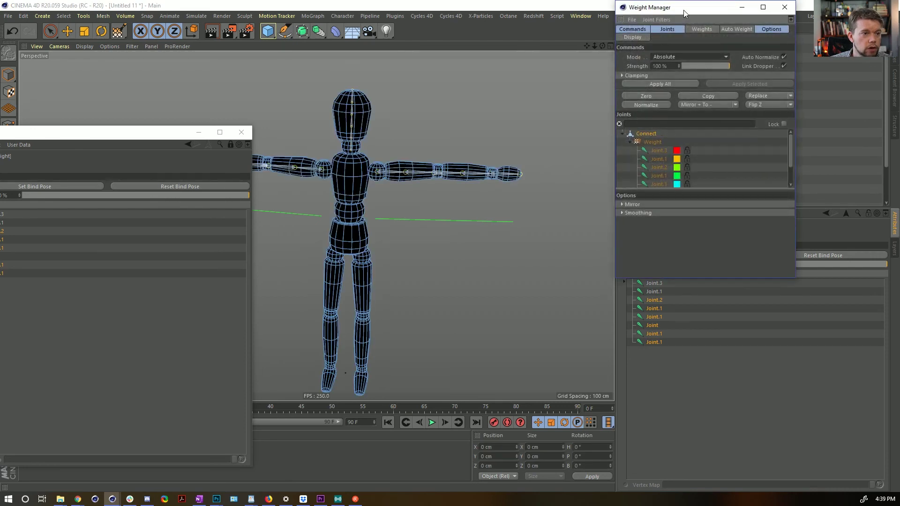
{"action": "left_click_drag", "start_coordinate": [683, 9], "coordinate": [178, 12]}
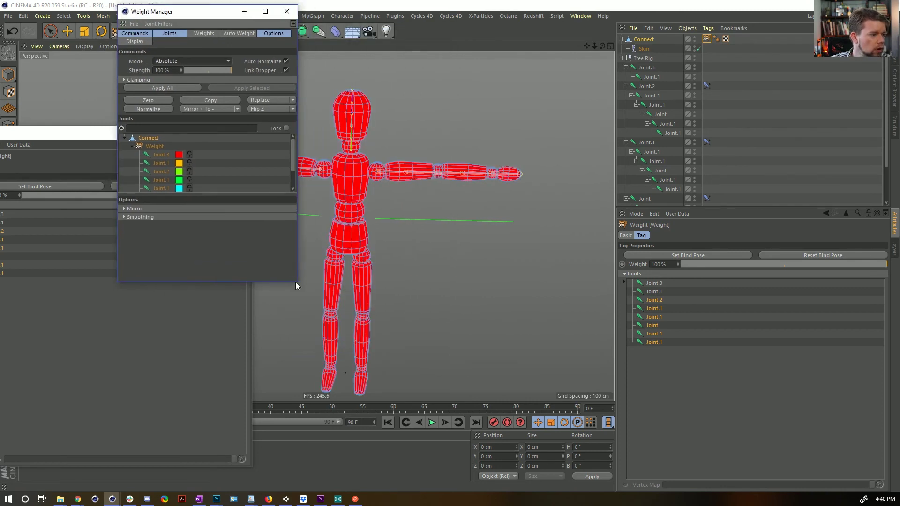
{"action": "left_click_drag", "start_coordinate": [295, 282], "coordinate": [495, 447]}
{"action": "left_click", "coordinate": [238, 33]}
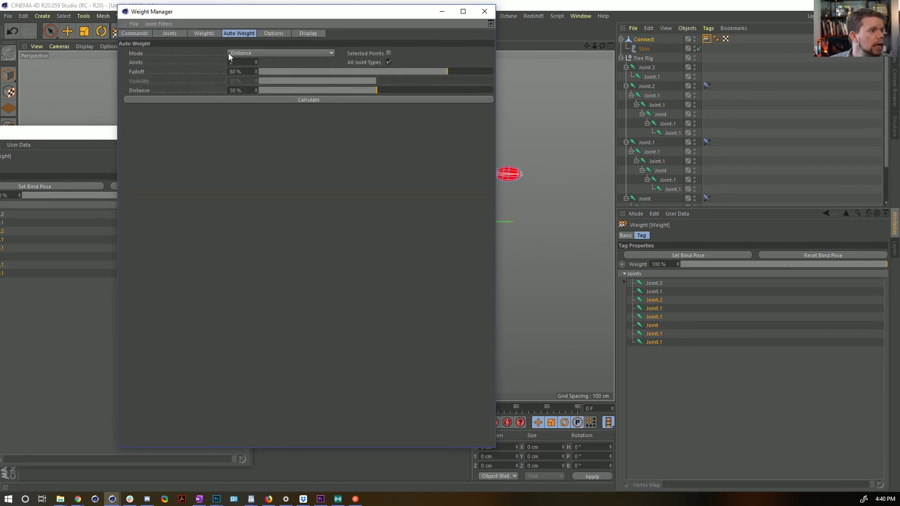
Step: Enlarge the Joints list to show all eight joints, select them, and show Auto Weight settings
{"action": "left_click_drag", "start_coordinate": [236, 16], "coordinate": [638, 137]}
{"action": "left_click", "coordinate": [604, 151]}
{"action": "left_click", "coordinate": [571, 151]}
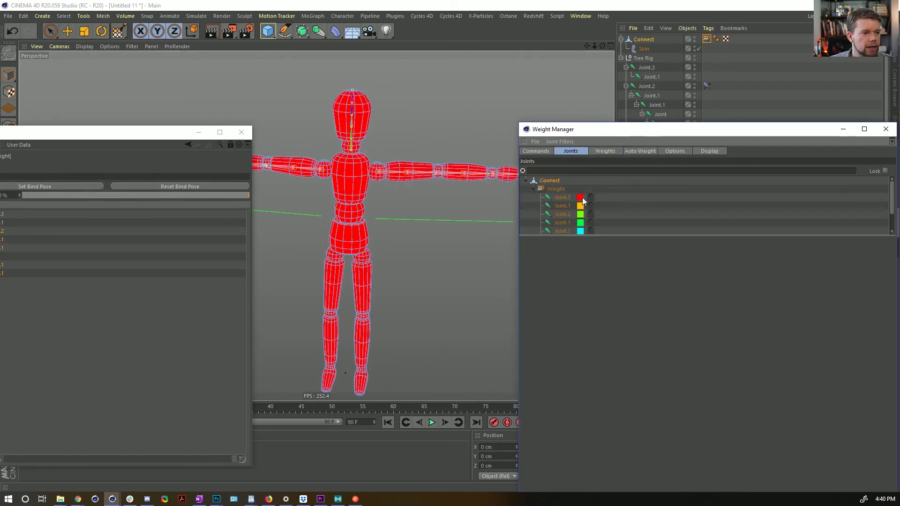
{"action": "left_click_drag", "start_coordinate": [589, 236], "coordinate": [589, 342]}
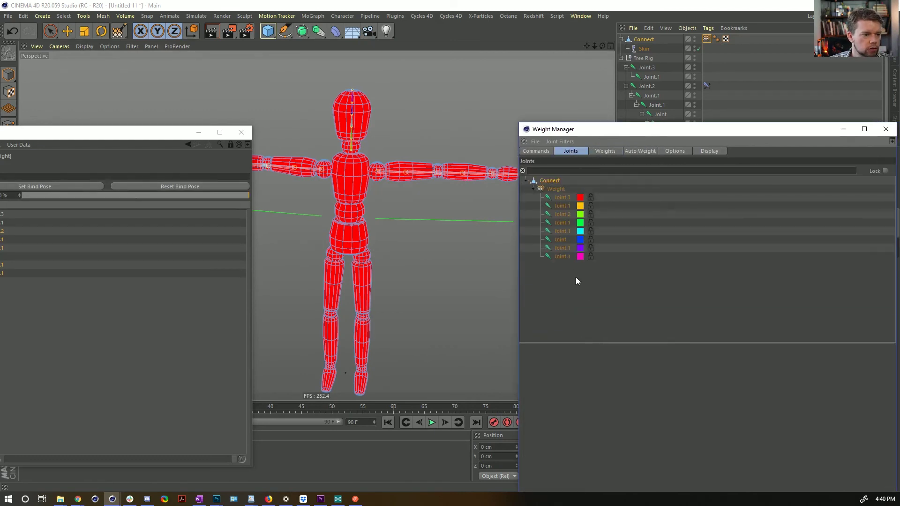
{"action": "left_click", "coordinate": [564, 215]}
{"action": "left_click", "coordinate": [561, 257], "text": "shift"}
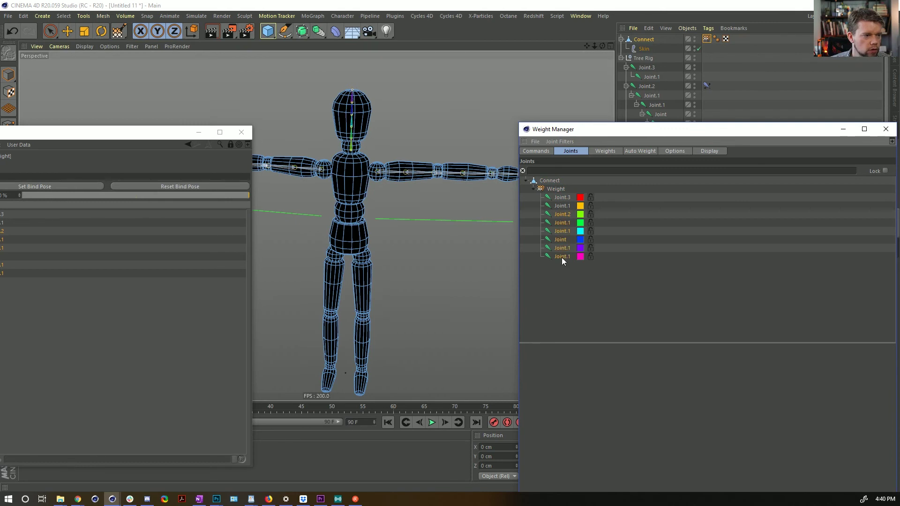
{"action": "left_click", "coordinate": [564, 206]}
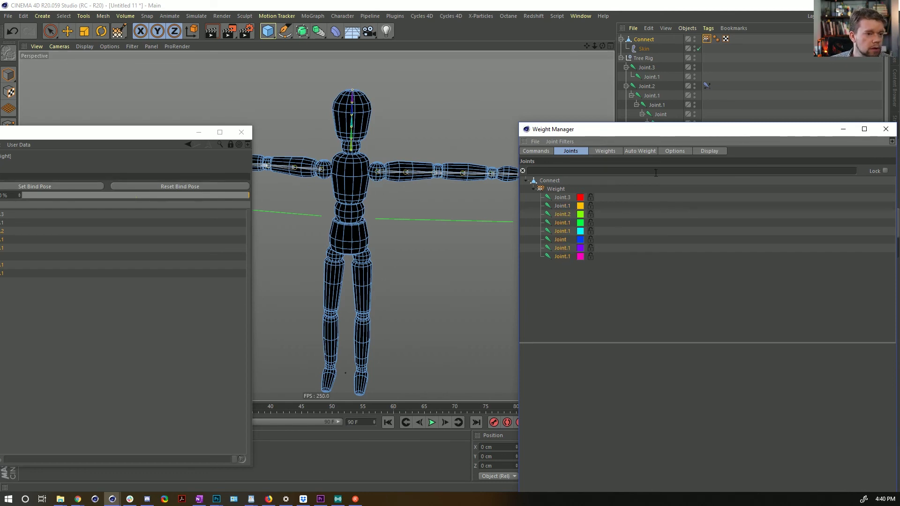
{"action": "left_click", "coordinate": [637, 151]}
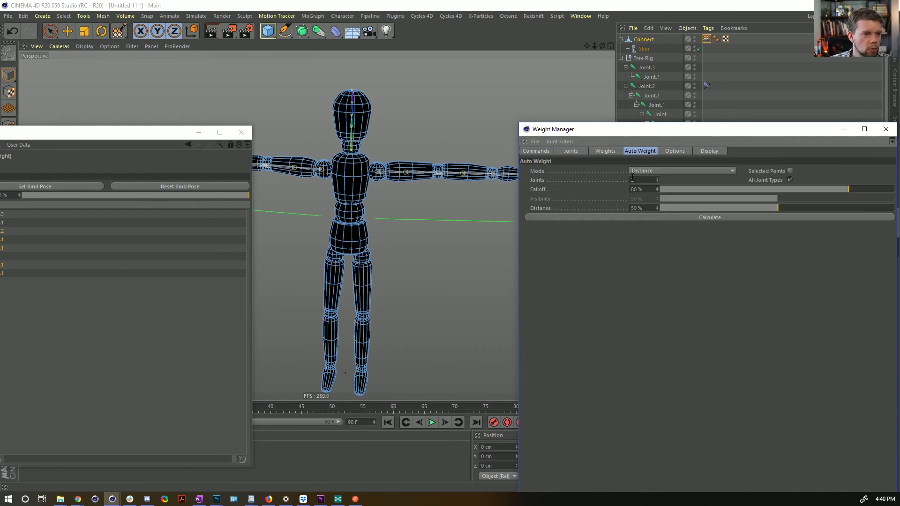
Step: Undo a whole-figure auto-weight, close the bind pose panel, and select the head's points
{"action": "left_click", "coordinate": [659, 216]}
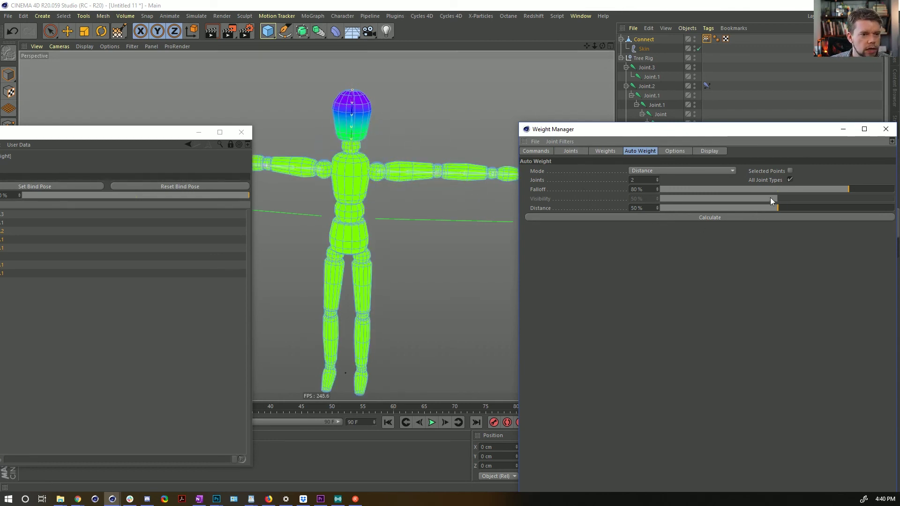
{"action": "key", "text": "ctrl+z"}
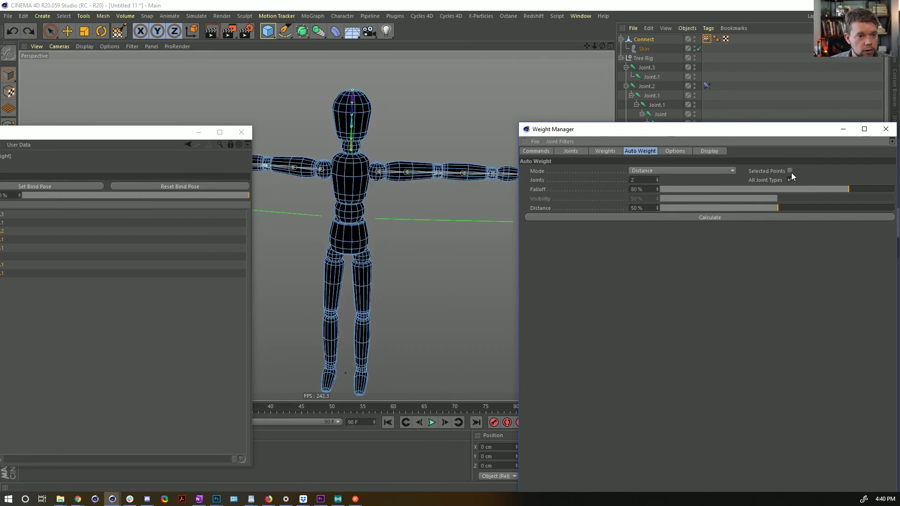
{"action": "left_click", "coordinate": [241, 131]}
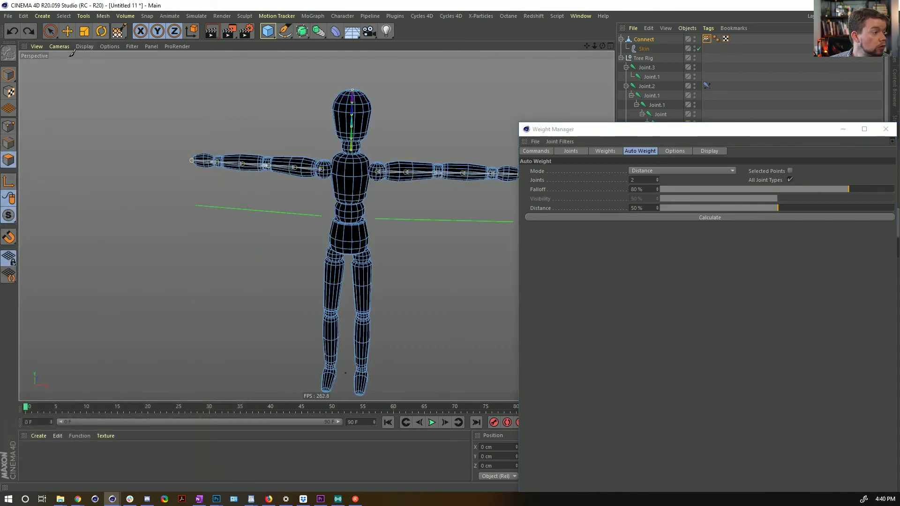
{"action": "left_click", "coordinate": [50, 31]}
{"action": "left_click", "coordinate": [382, 139]}
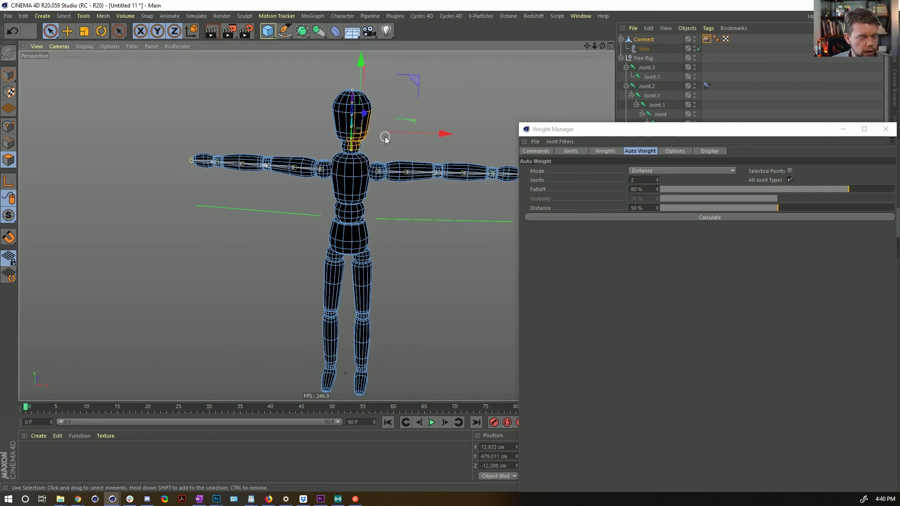
{"action": "left_click", "coordinate": [365, 129]}
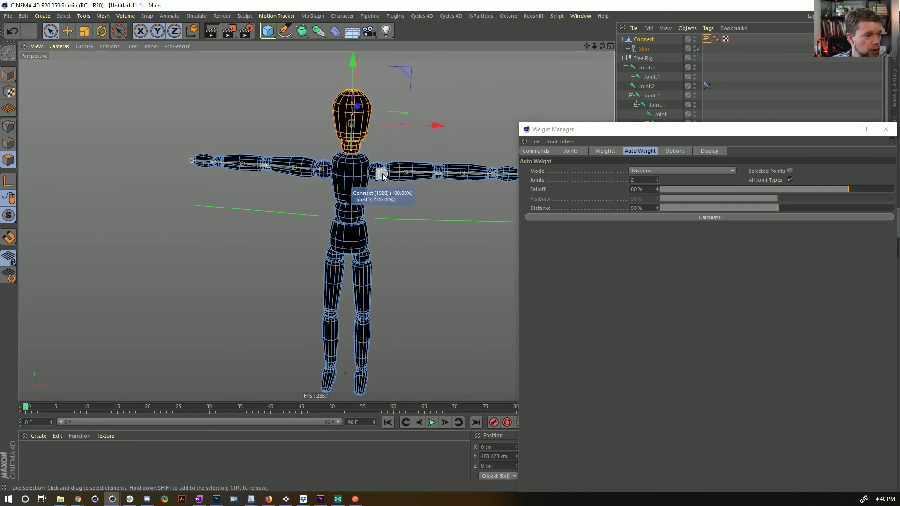
{"action": "left_click", "coordinate": [10, 126]}
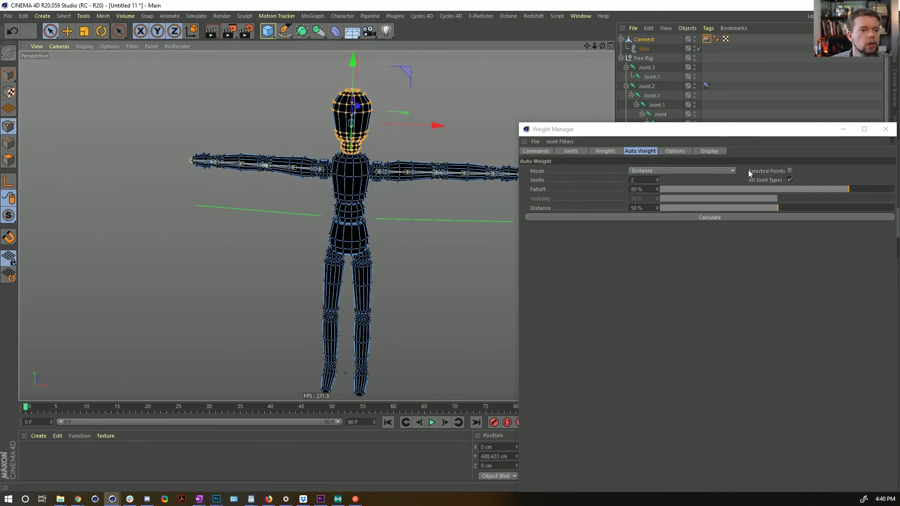
Step: Enable Selected Points and recalculate auto-weights for just the head
{"action": "left_click", "coordinate": [790, 171]}
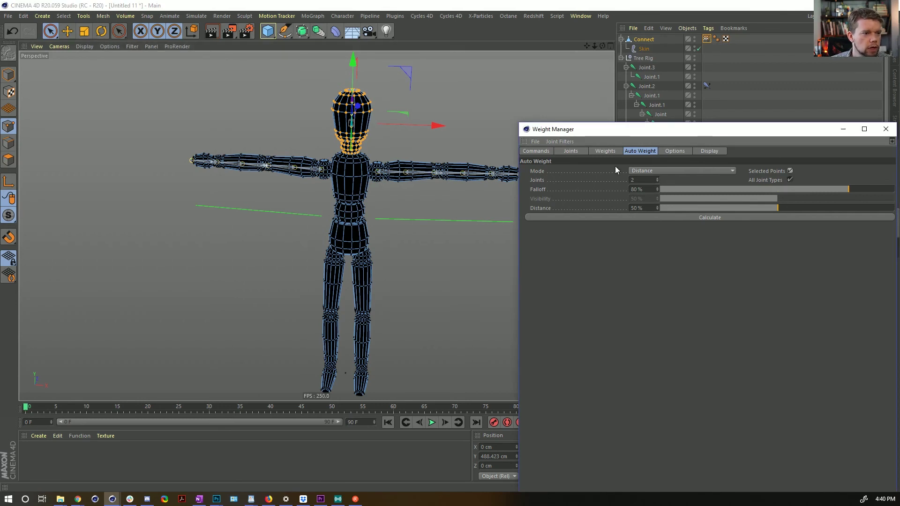
{"action": "left_click", "coordinate": [608, 152]}
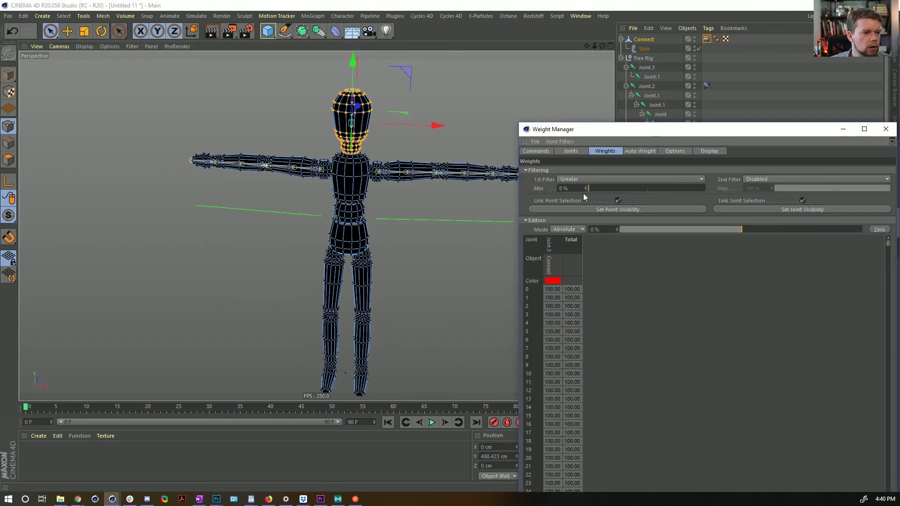
{"action": "left_click", "coordinate": [571, 152]}
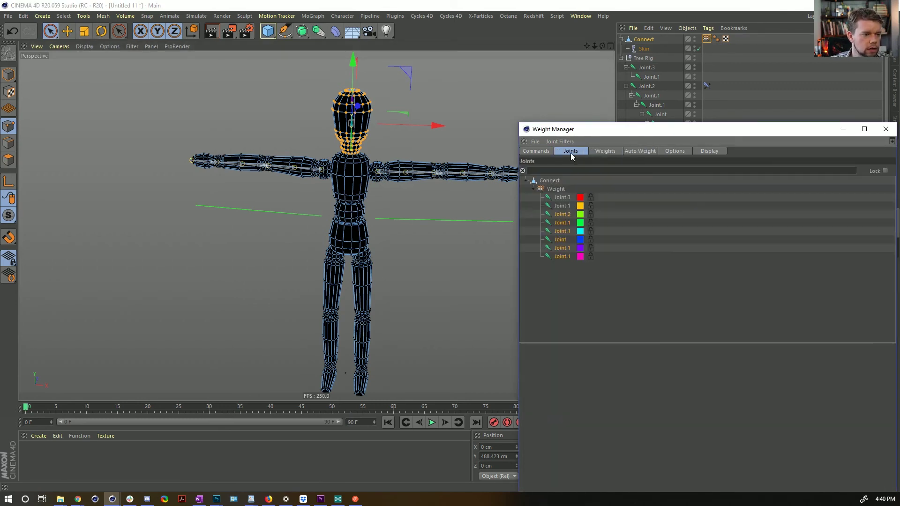
{"action": "left_click", "coordinate": [646, 152]}
{"action": "left_click", "coordinate": [614, 216]}
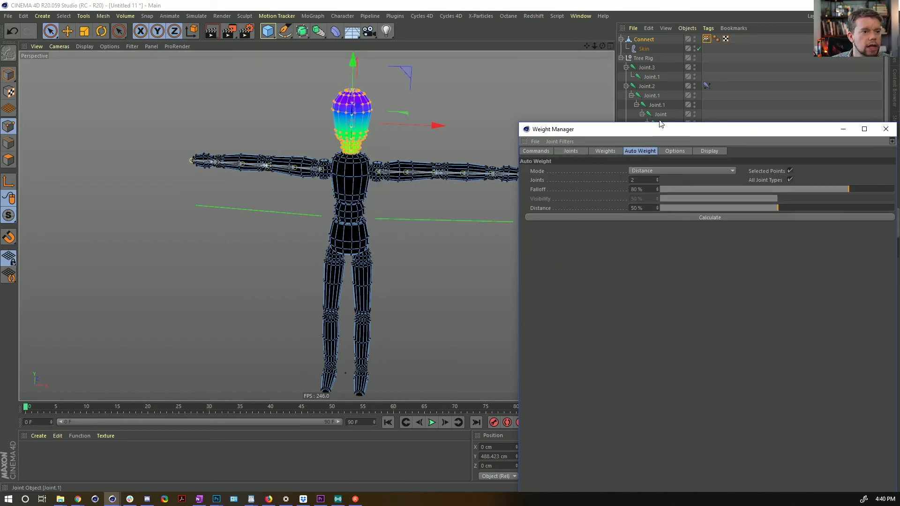
{"action": "left_click_drag", "start_coordinate": [660, 128], "coordinate": [286, 54]}
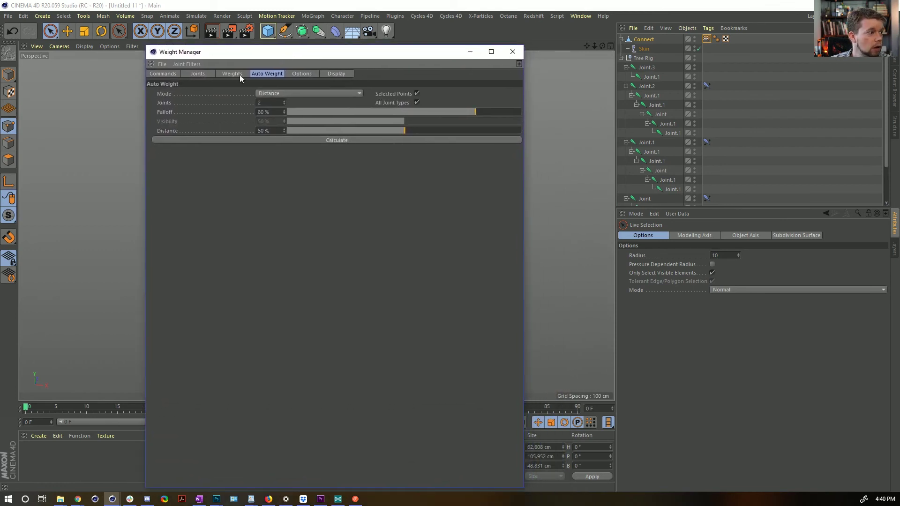
Step: Add the second arm's six-joint chain to the Weight tag's Joints list
{"action": "left_click", "coordinate": [232, 73]}
{"action": "left_click", "coordinate": [197, 74]}
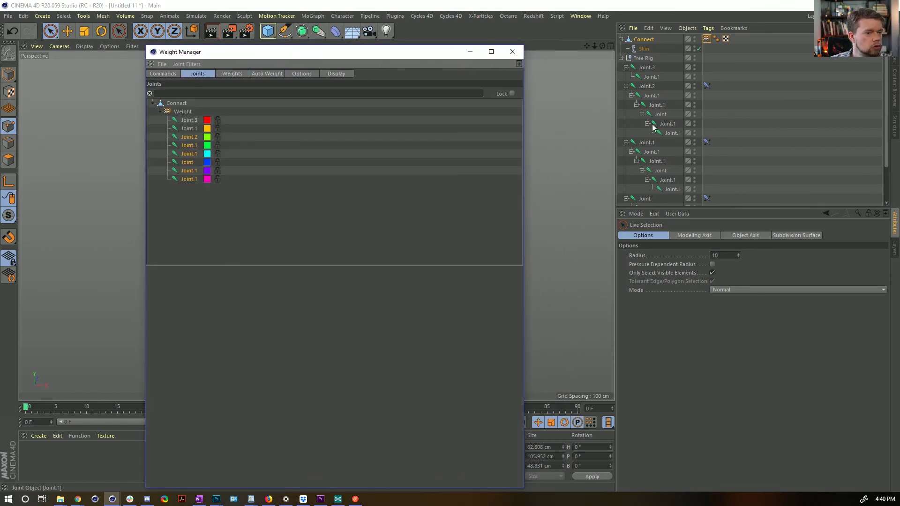
{"action": "scroll", "coordinate": [663, 154], "scroll_direction": "down", "scroll_amount": 3}
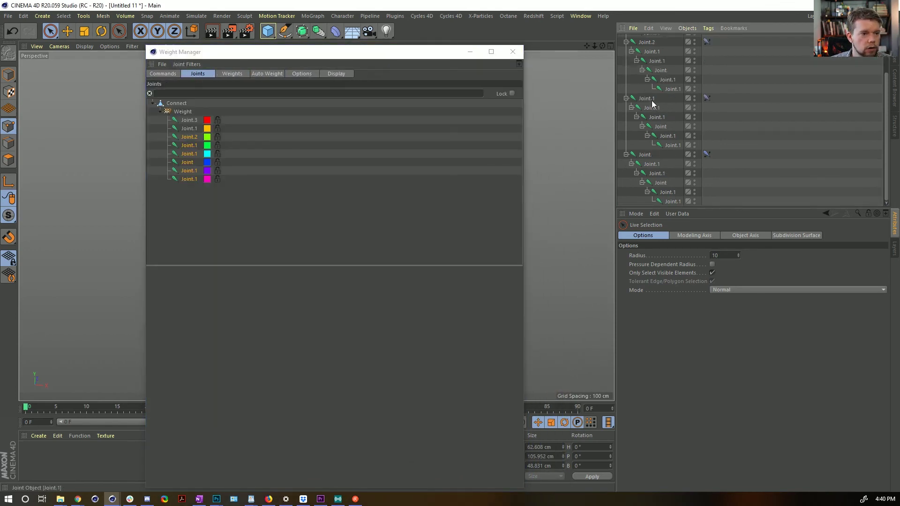
{"action": "left_click", "coordinate": [651, 101]}
{"action": "left_click", "coordinate": [671, 145], "text": "shift"}
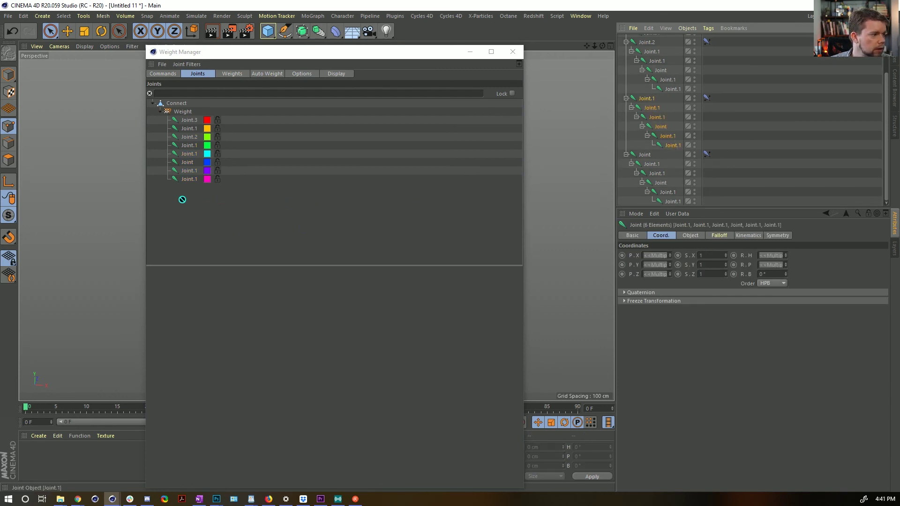
{"action": "scroll", "coordinate": [670, 74], "scroll_direction": "up", "scroll_amount": 3}
{"action": "left_click", "coordinate": [707, 39]}
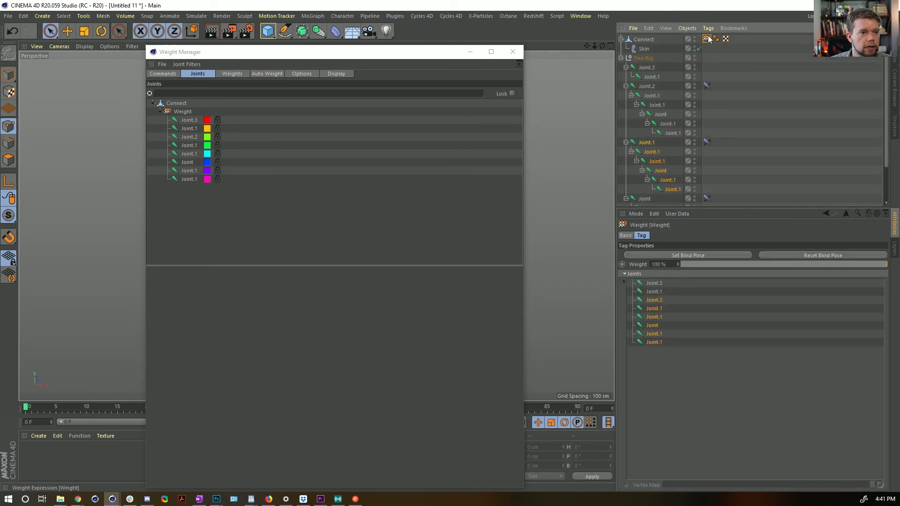
{"action": "left_click", "coordinate": [884, 213]}
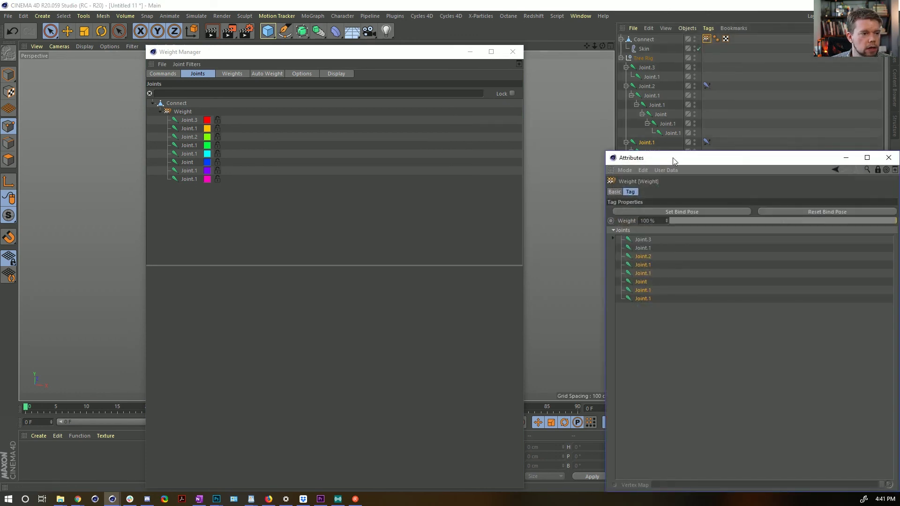
{"action": "left_click_drag", "start_coordinate": [750, 155], "coordinate": [142, 51]}
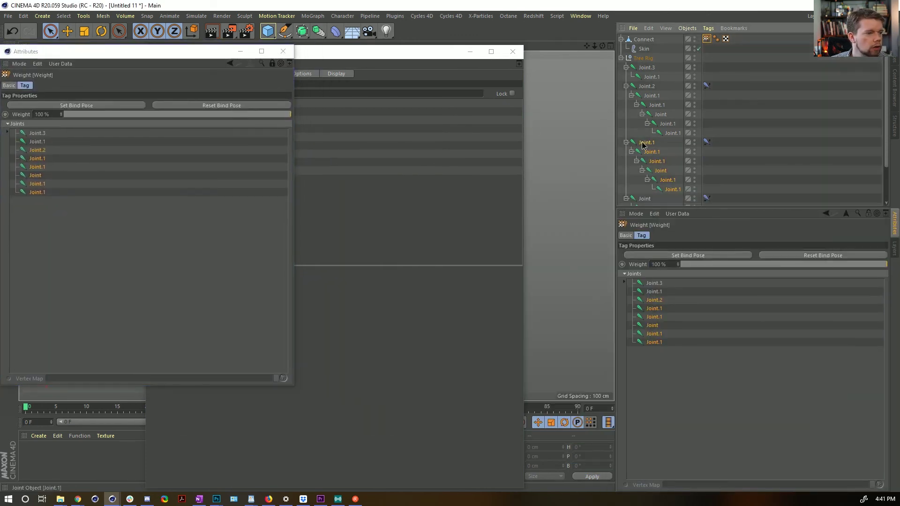
{"action": "left_click_drag", "start_coordinate": [39, 260], "coordinate": [40, 261]}
Step: Rename the new arm's root joint and its last joint to Joint.x
{"action": "left_click", "coordinate": [33, 201]}
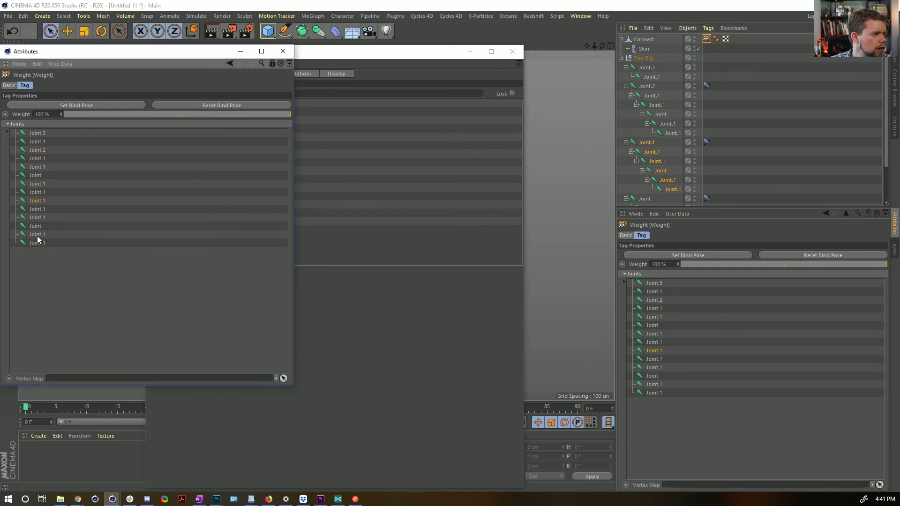
{"action": "left_click", "coordinate": [42, 209]}
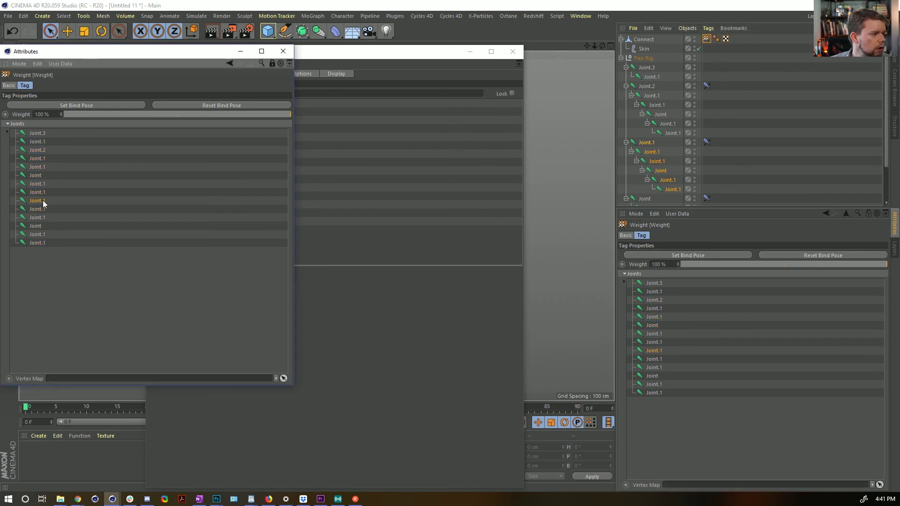
{"action": "double_click", "coordinate": [650, 143]}
{"action": "left_click", "coordinate": [656, 143]}
{"action": "key", "text": "BackSpace"}
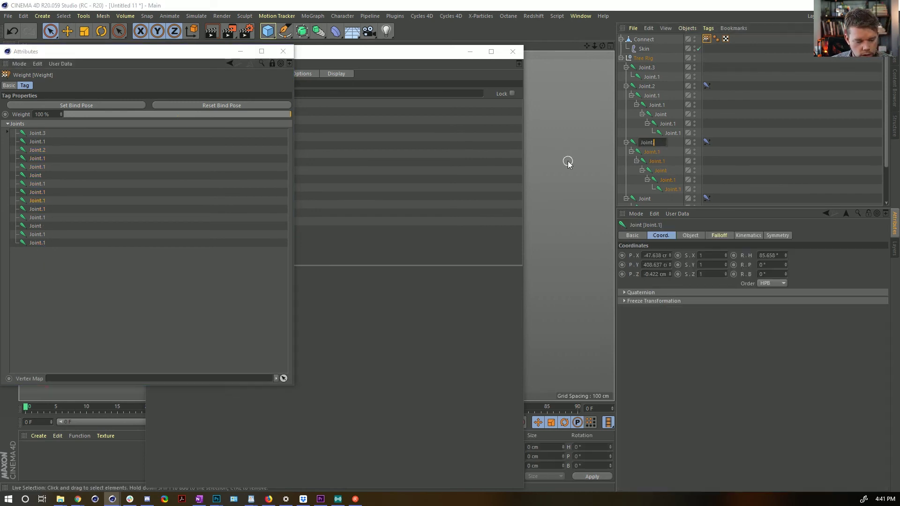
{"action": "type", "text": ".x"}
{"action": "double_click", "coordinate": [673, 189]}
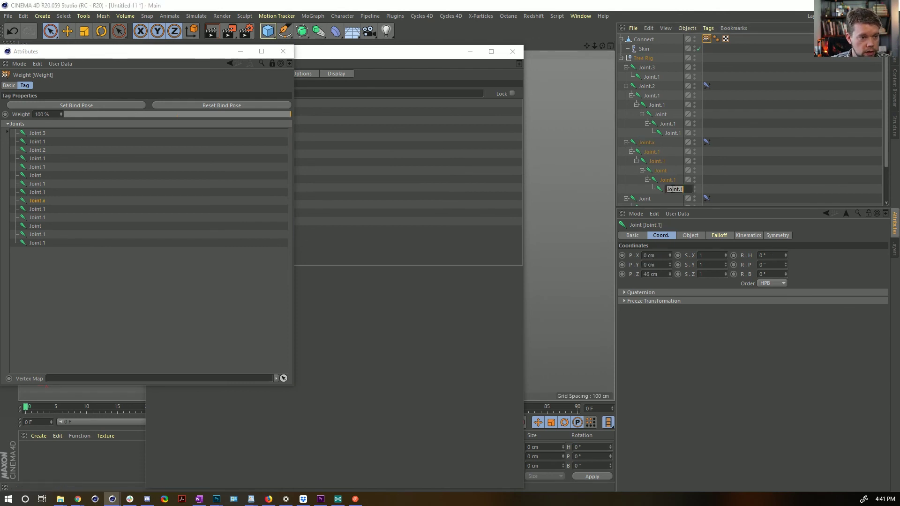
{"action": "type", "text": "Joint.x"}
{"action": "key", "text": "Return"}
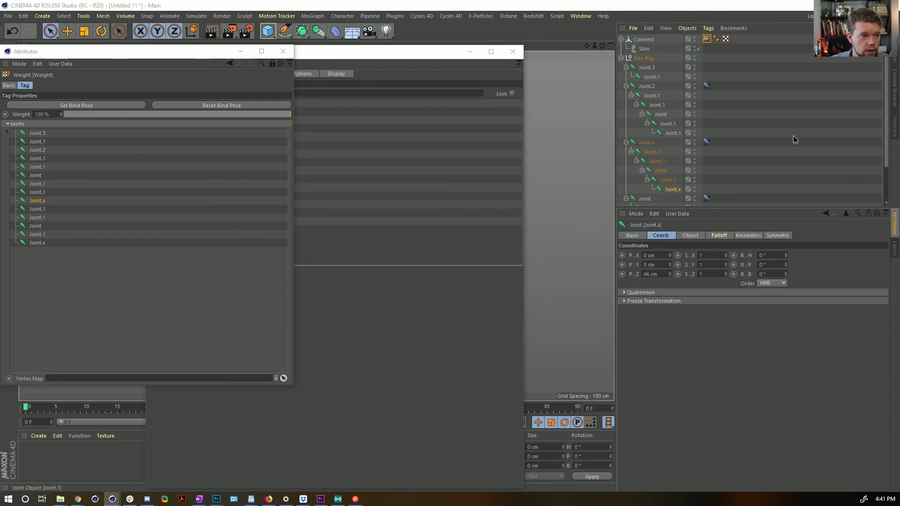
{"action": "left_click_drag", "start_coordinate": [267, 54], "coordinate": [289, 179]}
{"action": "left_click", "coordinate": [317, 63]}
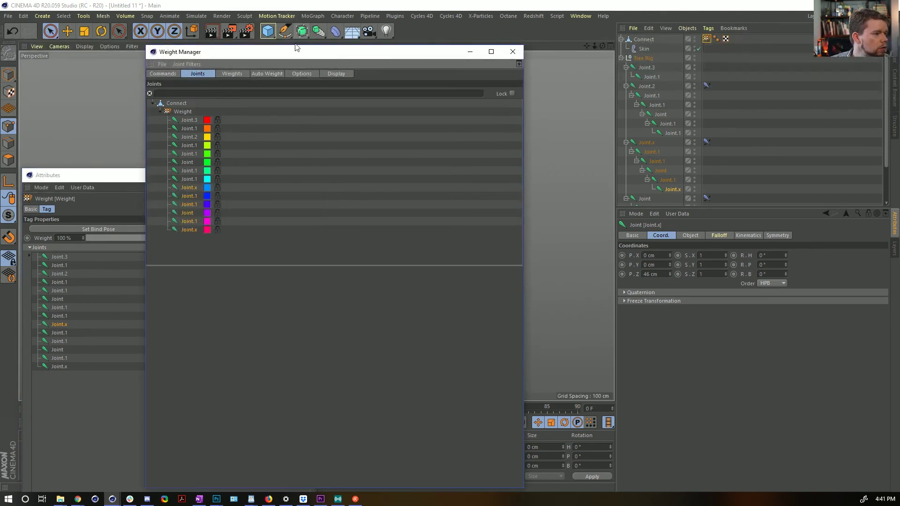
Step: Select the left arm's points on Connect and auto-weight them with Calculate
{"action": "left_click_drag", "start_coordinate": [295, 47], "coordinate": [603, 116]}
{"action": "left_click_drag", "start_coordinate": [221, 177], "coordinate": [192, 276]}
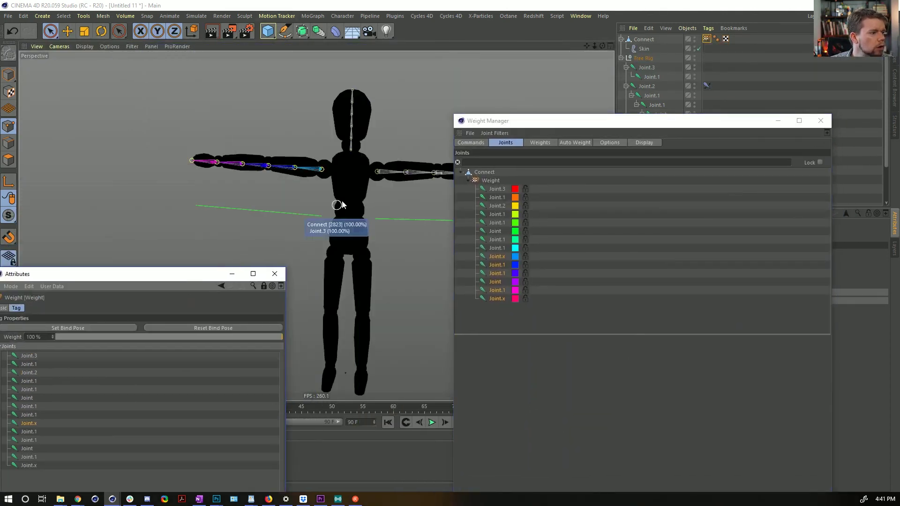
{"action": "left_click", "coordinate": [585, 143]}
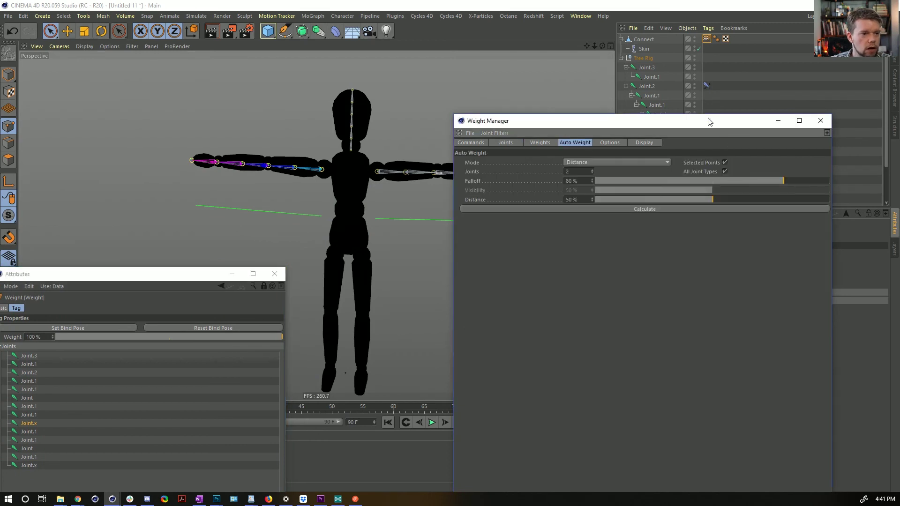
{"action": "left_click", "coordinate": [640, 39]}
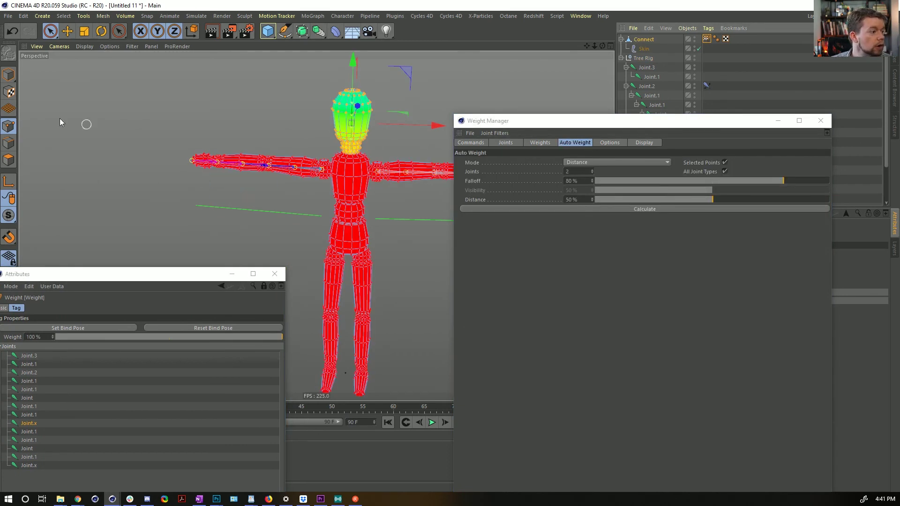
{"action": "left_click", "coordinate": [9, 160]}
{"action": "mouse_move", "coordinate": [300, 171]}
{"action": "left_mouse_down"}
{"action": "mouse_move", "coordinate": [202, 164]}
{"action": "mouse_move", "coordinate": [277, 165]}
{"action": "left_mouse_up"}
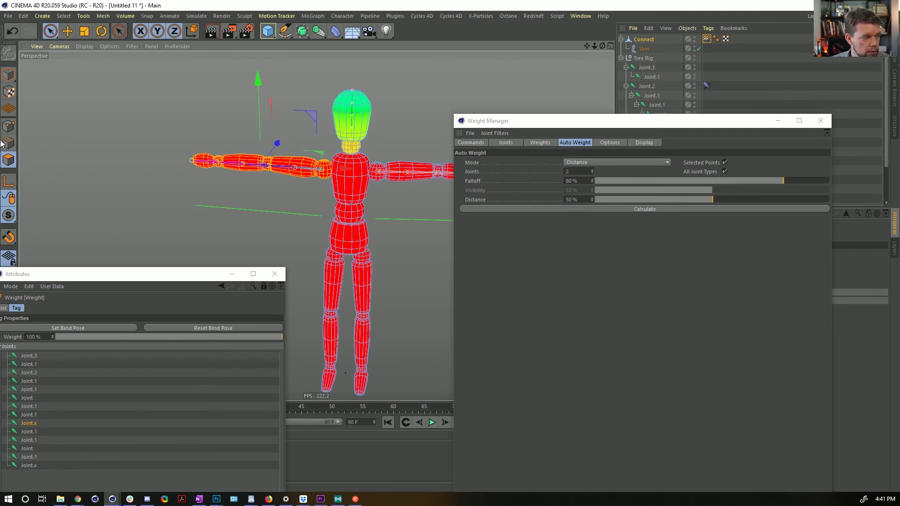
{"action": "left_click", "coordinate": [7, 127]}
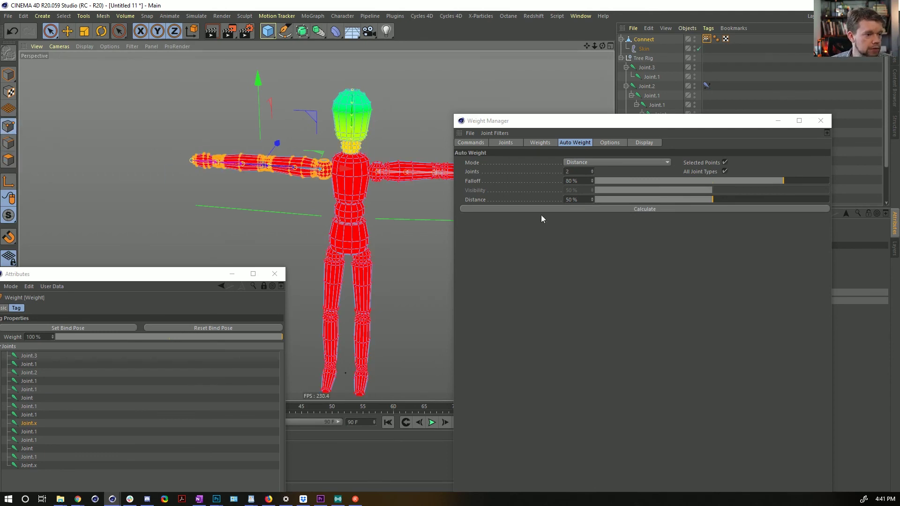
{"action": "left_click", "coordinate": [601, 209]}
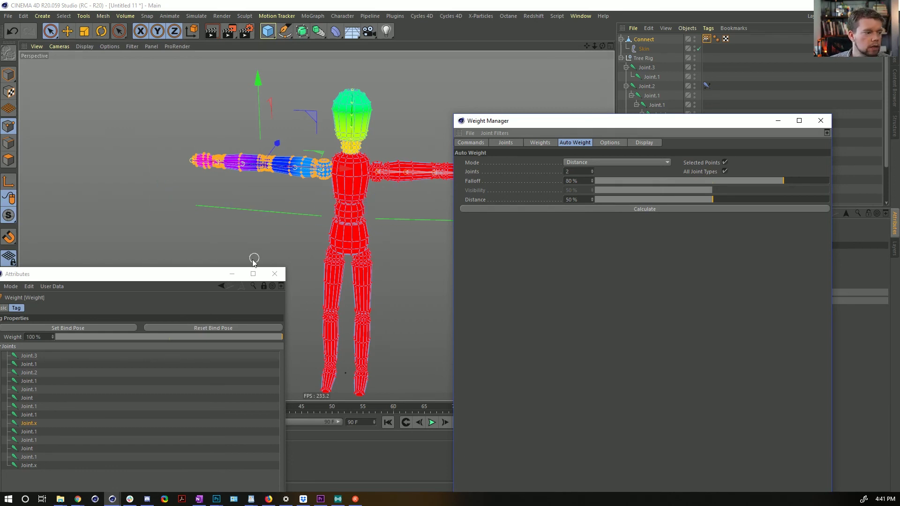
Step: Add the other arm's six-joint chain, rooted at Joint, to the Weight tag's Joints list
{"action": "left_click_drag", "start_coordinate": [191, 275], "coordinate": [365, 66]}
{"action": "left_click_drag", "start_coordinate": [565, 125], "coordinate": [306, 396]}
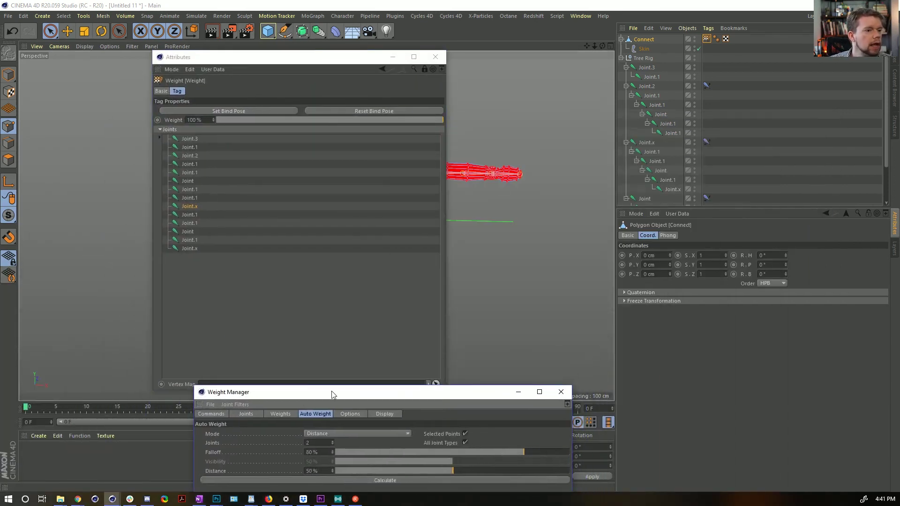
{"action": "scroll", "coordinate": [662, 175], "scroll_direction": "down", "scroll_amount": 3}
{"action": "middle_click", "coordinate": [645, 156]}
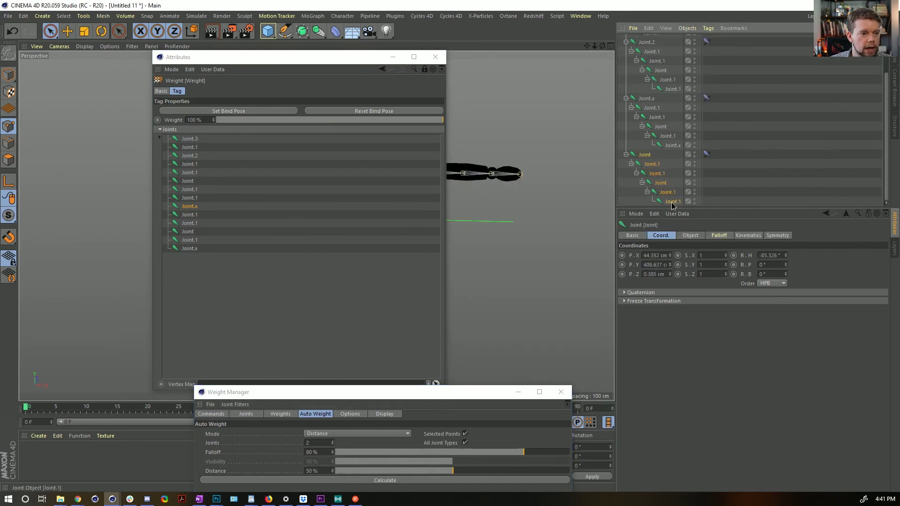
{"action": "left_click_drag", "start_coordinate": [338, 310], "coordinate": [289, 324]}
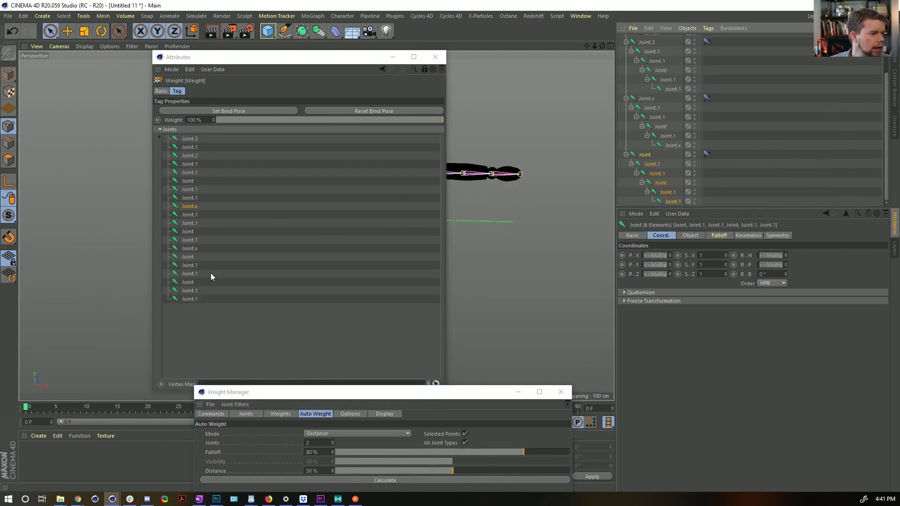
{"action": "left_click", "coordinate": [433, 61]}
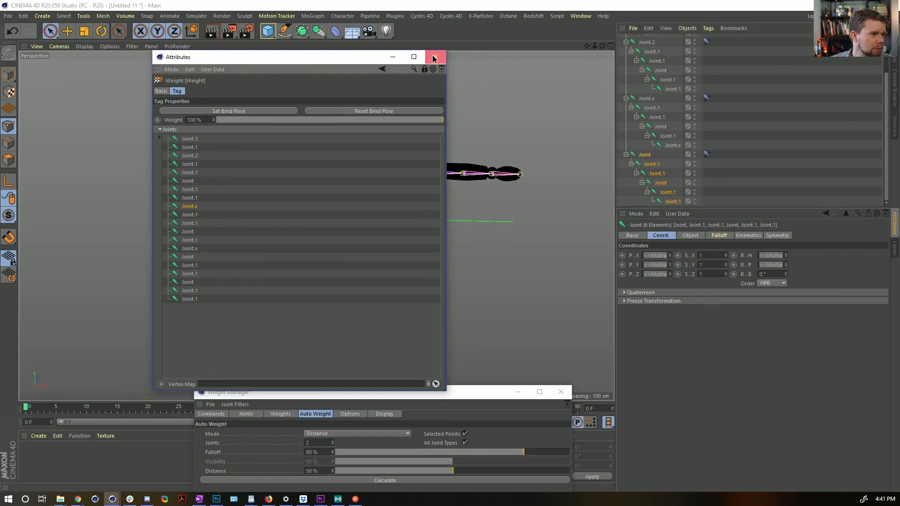
{"action": "left_click_drag", "start_coordinate": [317, 58], "coordinate": [133, 397]}
{"action": "left_click_drag", "start_coordinate": [311, 392], "coordinate": [256, 116]}
{"action": "left_click_drag", "start_coordinate": [344, 117], "coordinate": [323, 273]}
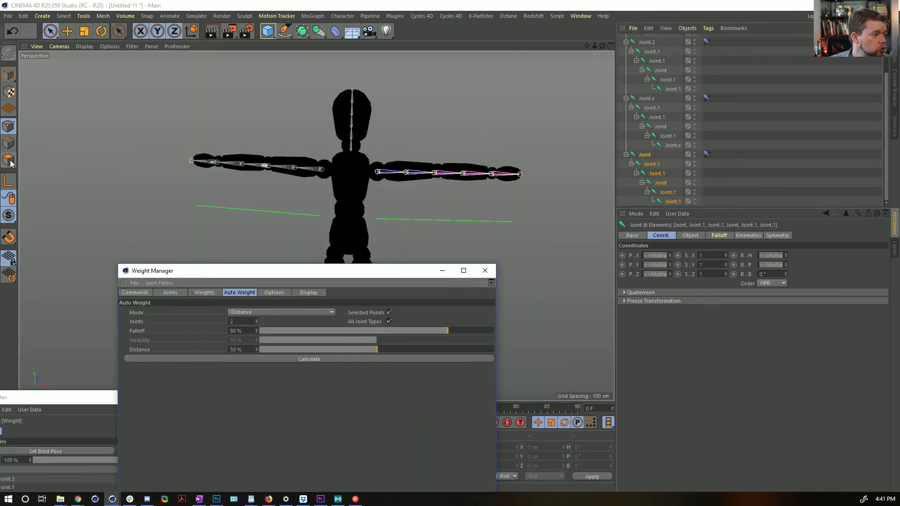
{"action": "scroll", "coordinate": [656, 71], "scroll_direction": "up", "scroll_amount": 3}
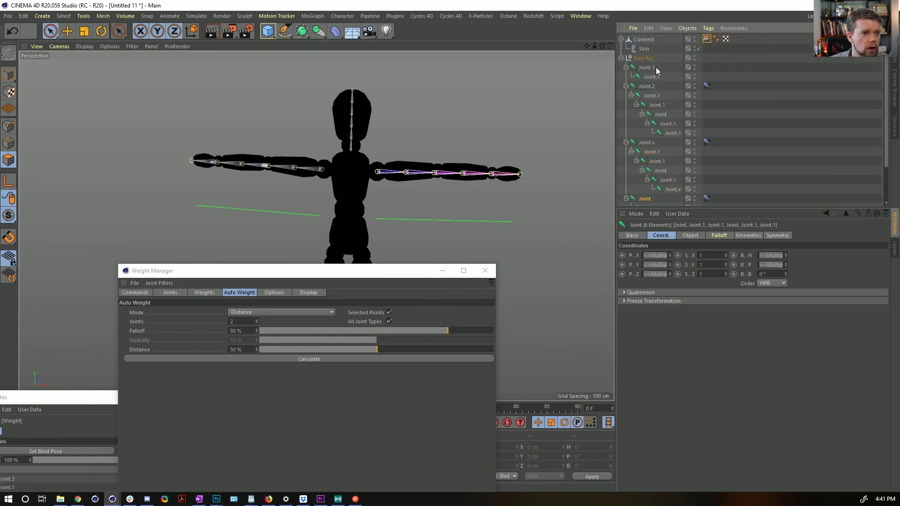
Step: Reselect the Connect mesh and select the right arm's polygons, converted to a point selection
{"action": "left_click", "coordinate": [641, 40]}
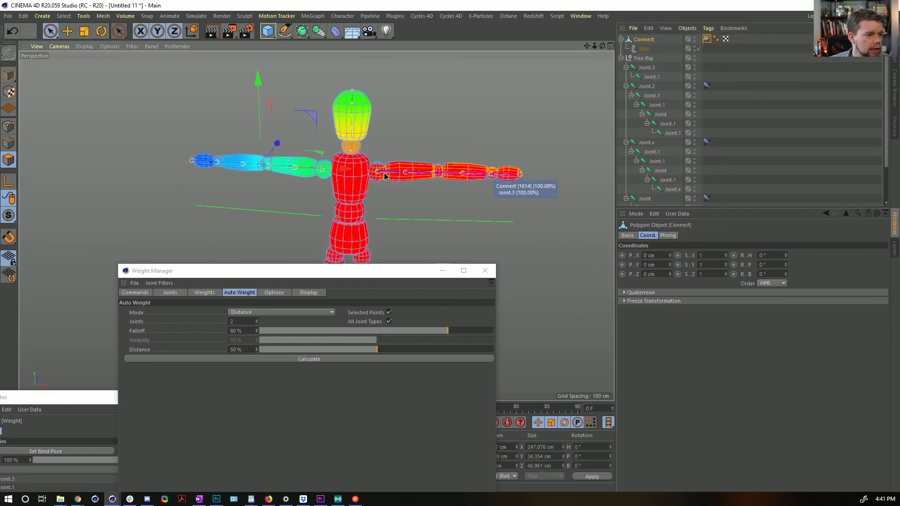
{"action": "left_click_drag", "start_coordinate": [384, 176], "coordinate": [375, 174]}
{"action": "left_click", "coordinate": [9, 126], "text": "ctrl"}
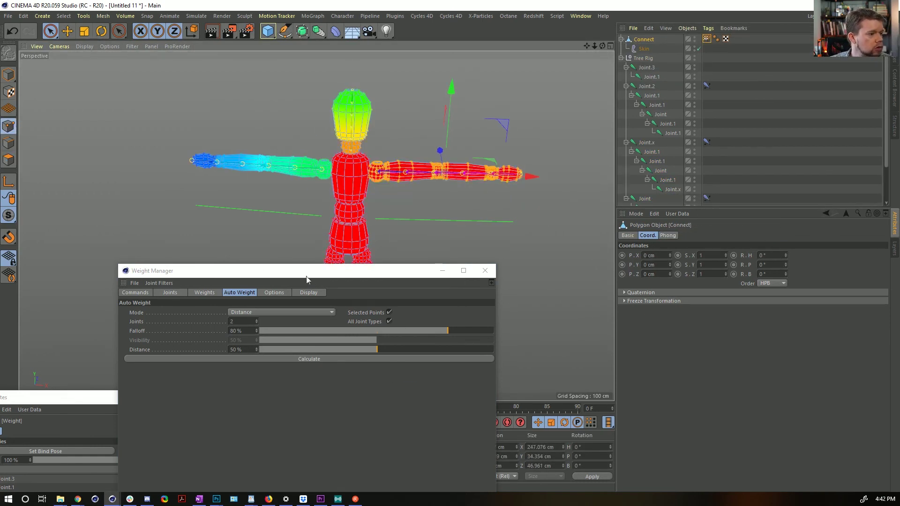
Step: Inspect individual joint weights in Weight Manager, including Joint.3's influence on the torso
{"action": "left_click_drag", "start_coordinate": [323, 280], "coordinate": [356, 119]}
{"action": "left_click", "coordinate": [241, 134]}
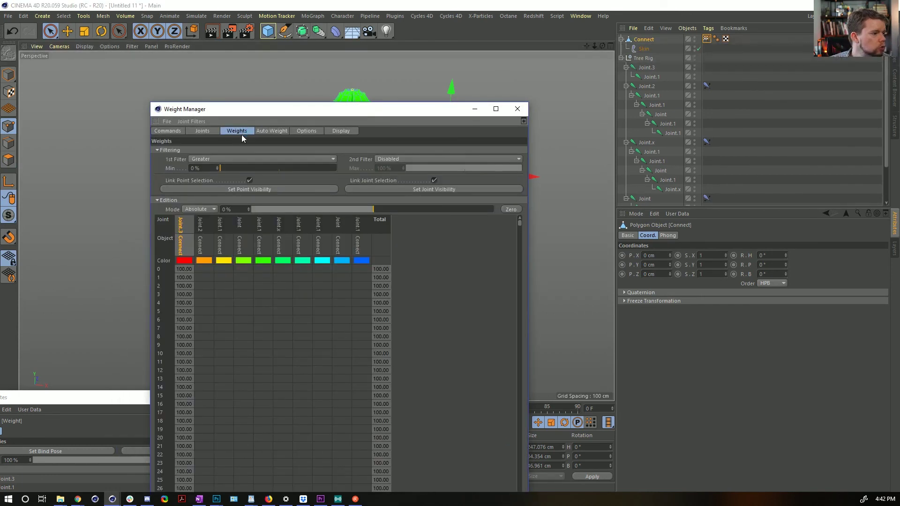
{"action": "left_click", "coordinate": [202, 131]}
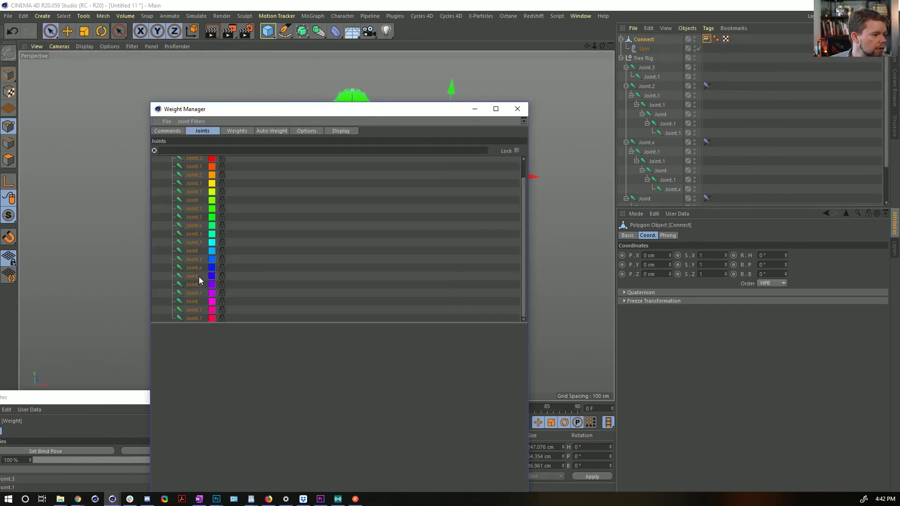
{"action": "left_click", "coordinate": [199, 277]}
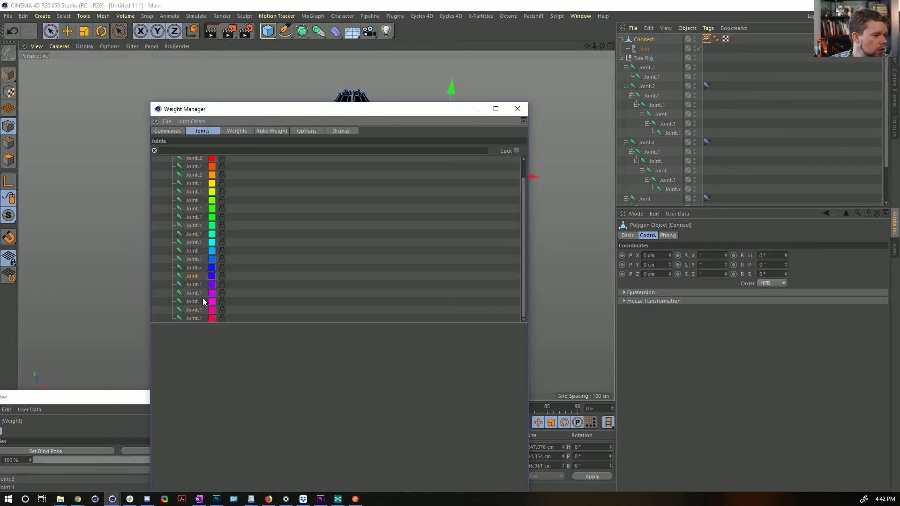
{"action": "left_click", "coordinate": [271, 132]}
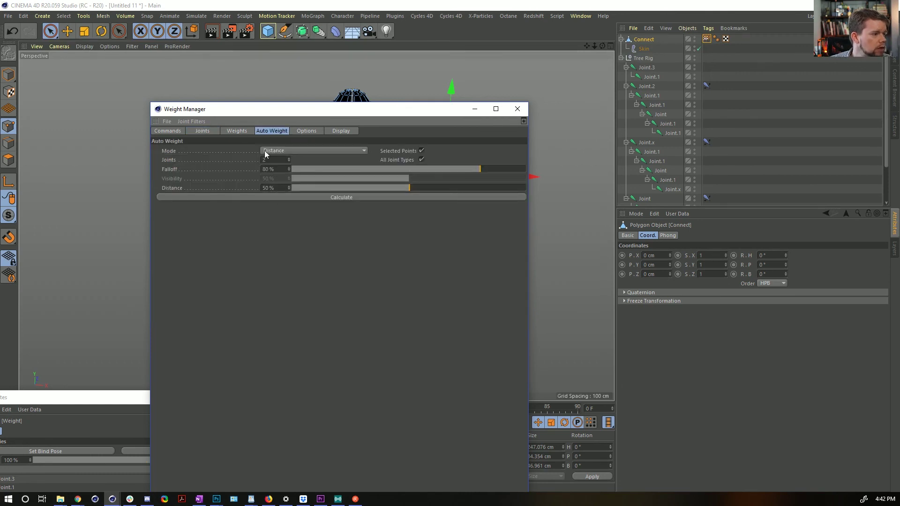
{"action": "left_click_drag", "start_coordinate": [341, 113], "coordinate": [368, 256]}
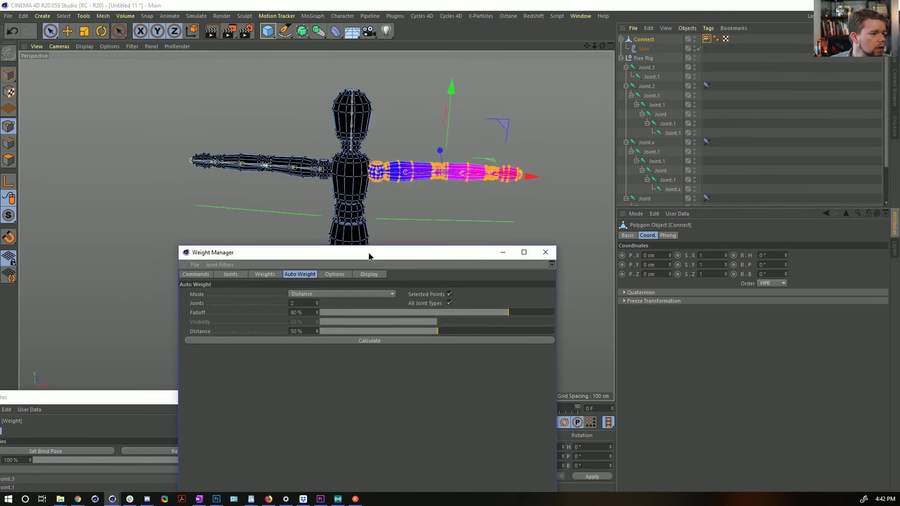
{"action": "left_click", "coordinate": [265, 274]}
{"action": "left_click", "coordinate": [230, 274]}
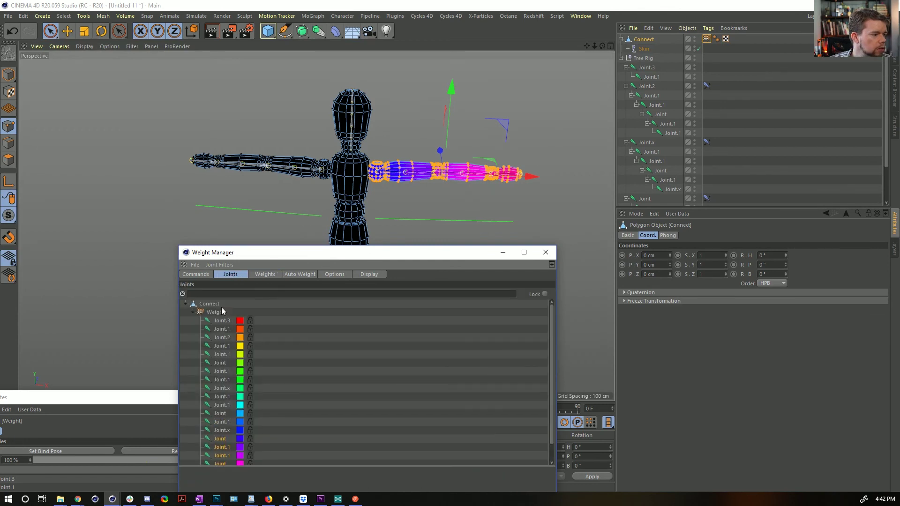
{"action": "left_click", "coordinate": [222, 321]}
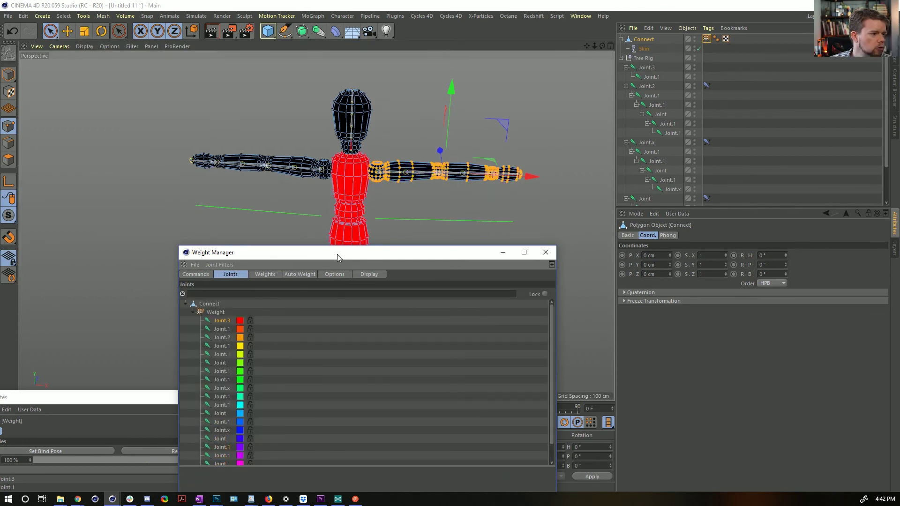
{"action": "left_click_drag", "start_coordinate": [337, 258], "coordinate": [315, 251]}
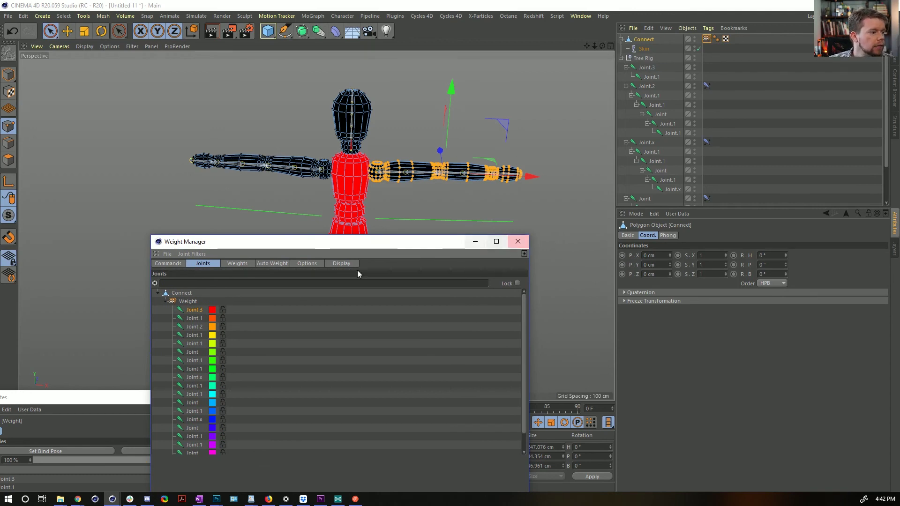
Step: Show all joints' weights, isolate Joint.2, then select the upper-arm and remaining right-arm joints
{"action": "left_click", "coordinate": [196, 453], "text": "shift"}
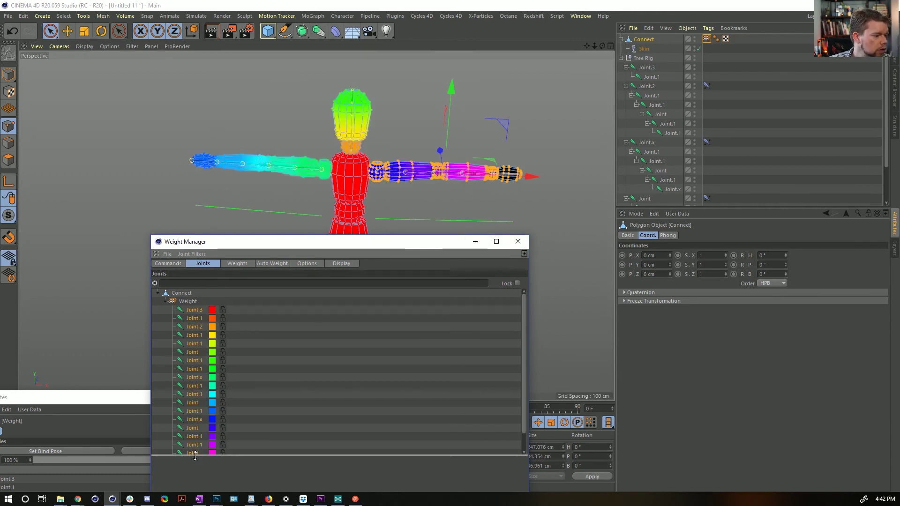
{"action": "scroll", "coordinate": [206, 337], "scroll_direction": "down", "scroll_amount": 1}
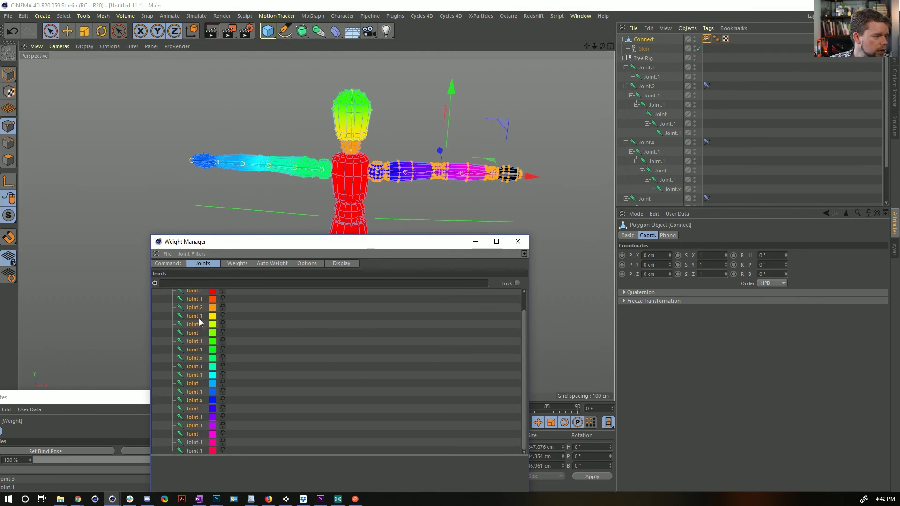
{"action": "scroll", "coordinate": [206, 309], "scroll_direction": "up", "scroll_amount": 1}
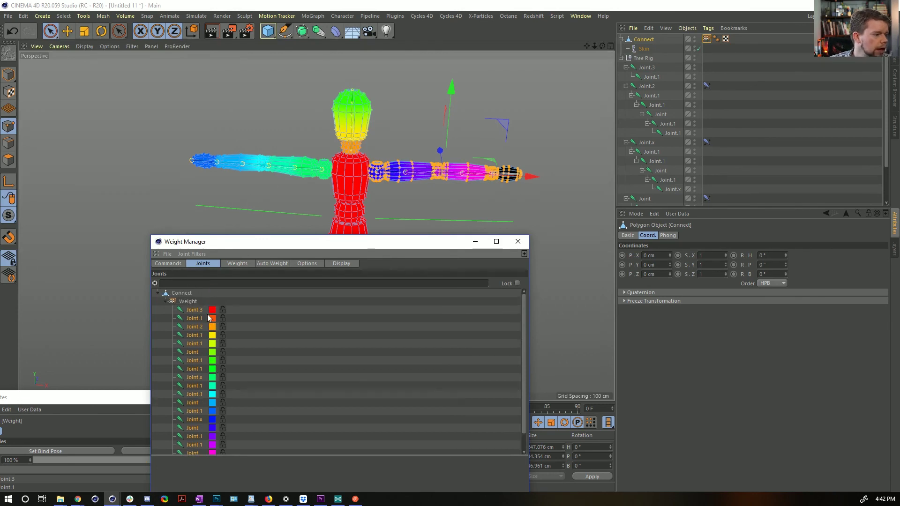
{"action": "left_click", "coordinate": [198, 329]}
{"action": "scroll", "coordinate": [205, 387], "scroll_direction": "down", "scroll_amount": 1}
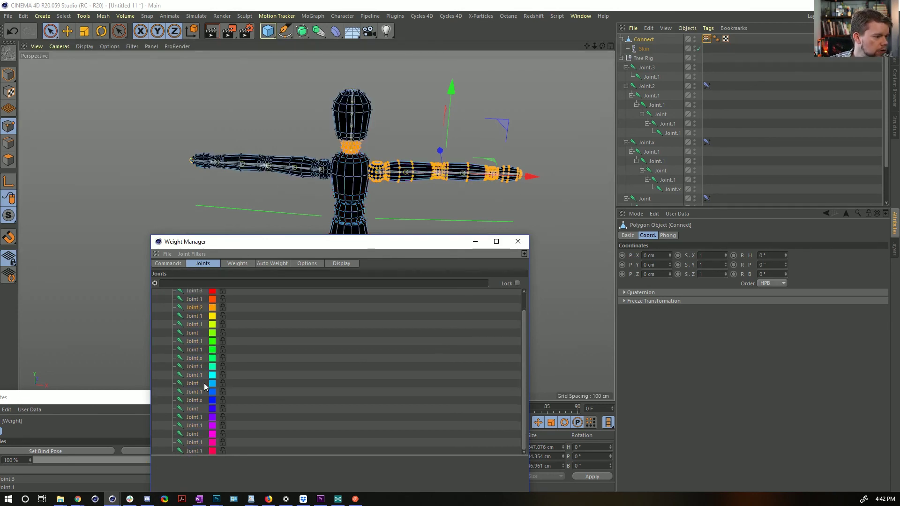
{"action": "left_click", "coordinate": [197, 411], "text": "ctrl"}
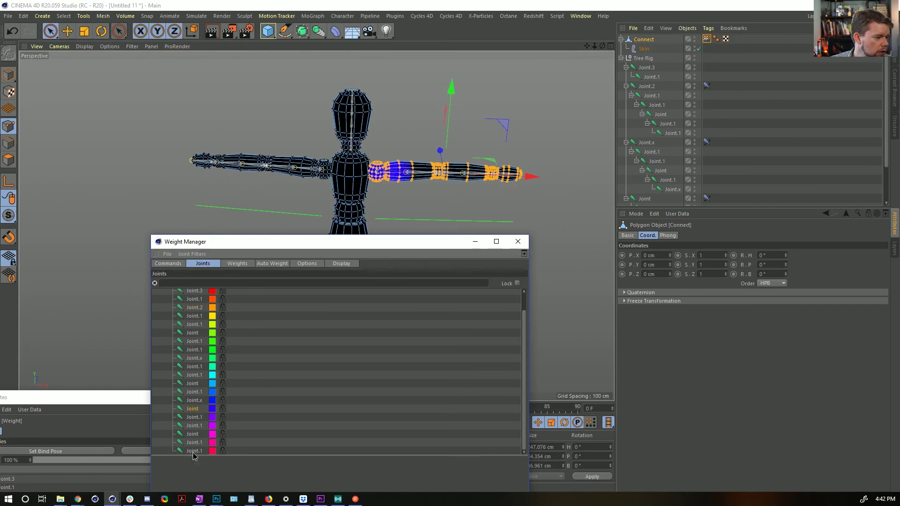
{"action": "left_click", "coordinate": [193, 452], "text": "shift"}
Step: Review the Weights table and auto-weighting mode options for the selected right-arm joints
{"action": "left_click", "coordinate": [235, 264]}
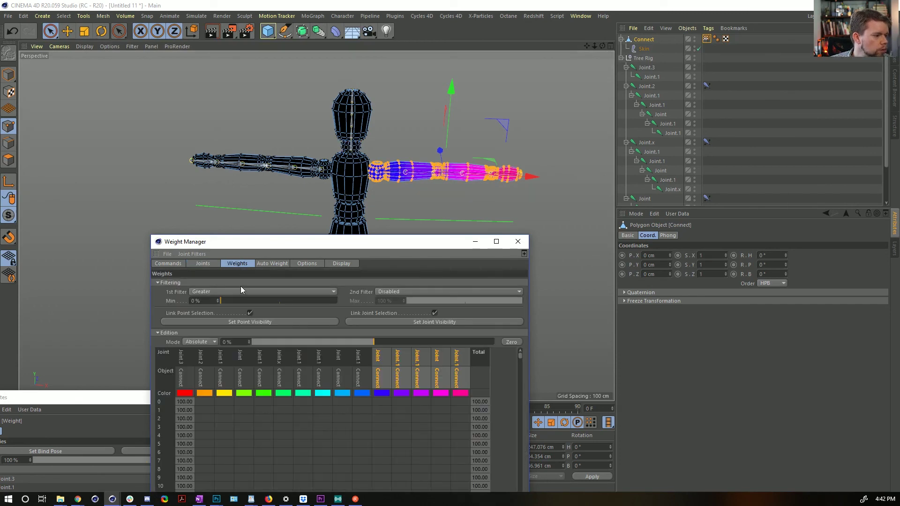
{"action": "left_click", "coordinate": [272, 263]}
{"action": "left_click", "coordinate": [281, 284]}
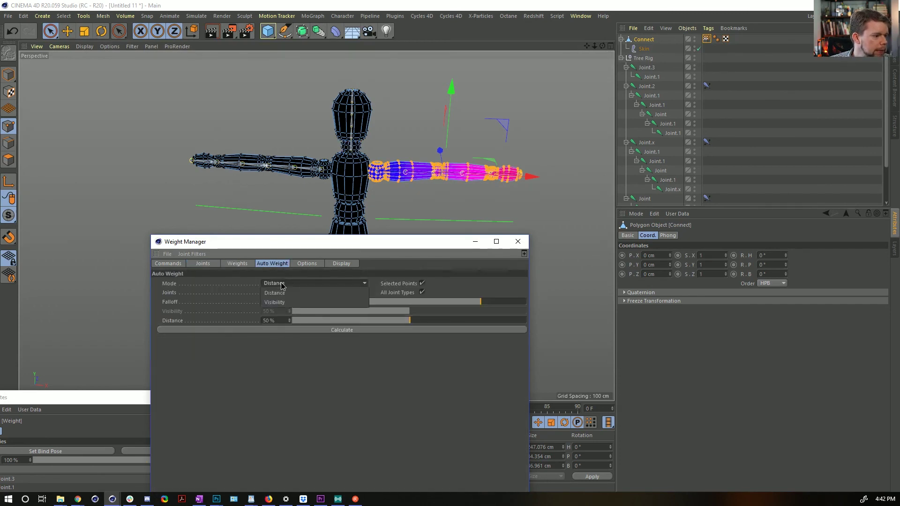
{"action": "left_click", "coordinate": [281, 284]}
{"action": "left_click", "coordinate": [237, 263]}
{"action": "left_click", "coordinate": [202, 263]}
Step: Set the Weight Manager's Commands mode to Smooth
{"action": "left_click", "coordinate": [180, 265]}
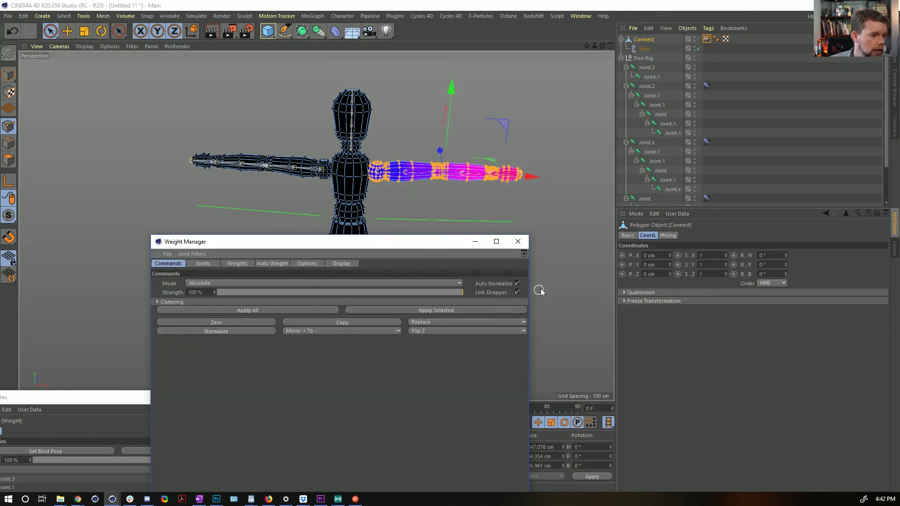
{"action": "left_click", "coordinate": [266, 286]}
{"action": "left_click", "coordinate": [211, 321]}
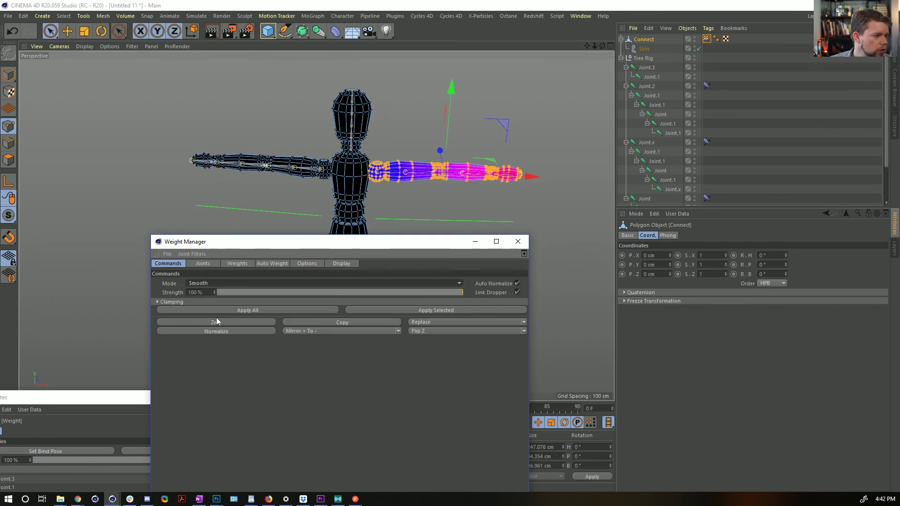
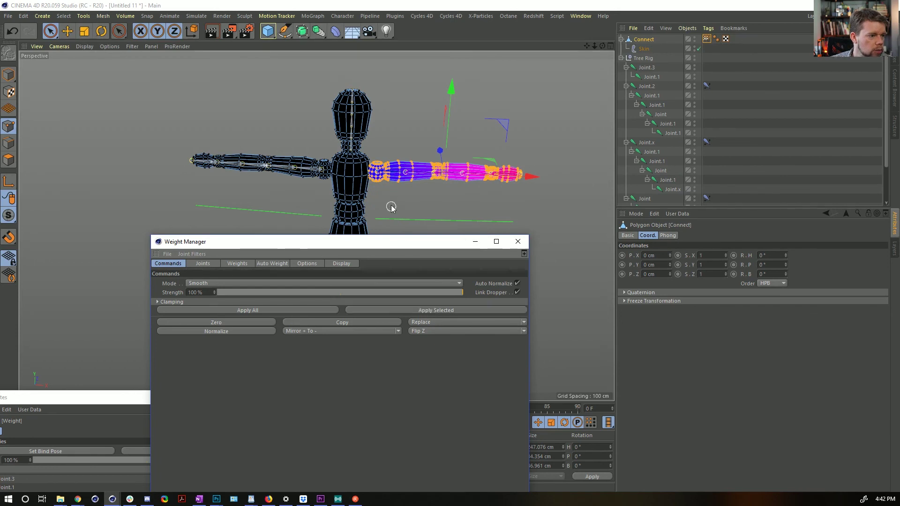
Step: Select the left-arm joints in the Weight Manager, apply Smooth to their weights, and close the window
{"action": "left_click", "coordinate": [237, 263]}
{"action": "left_click", "coordinate": [215, 264]}
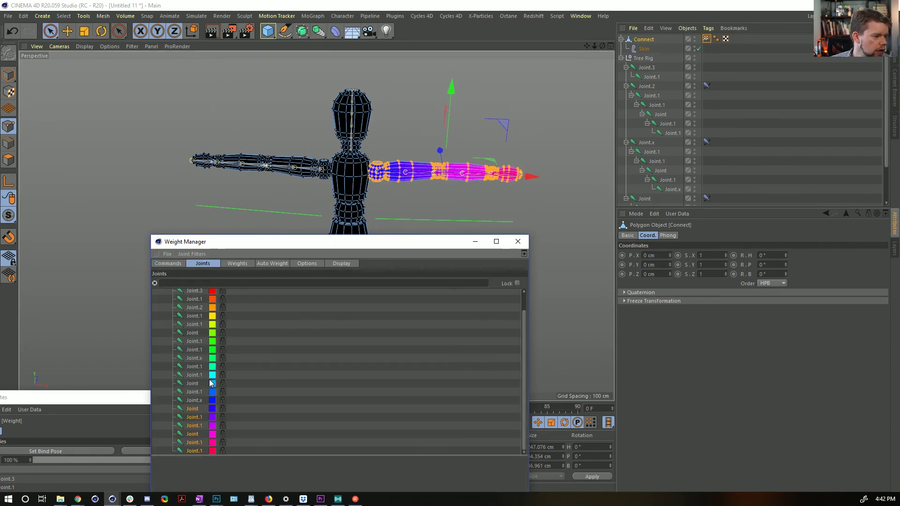
{"action": "left_click", "coordinate": [199, 401]}
{"action": "left_click", "coordinate": [201, 359], "text": "shift"}
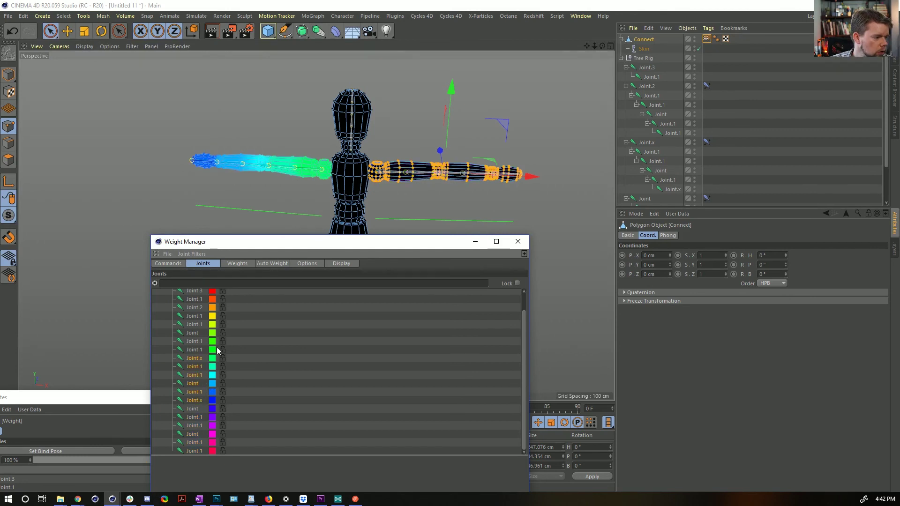
{"action": "left_click", "coordinate": [169, 265]}
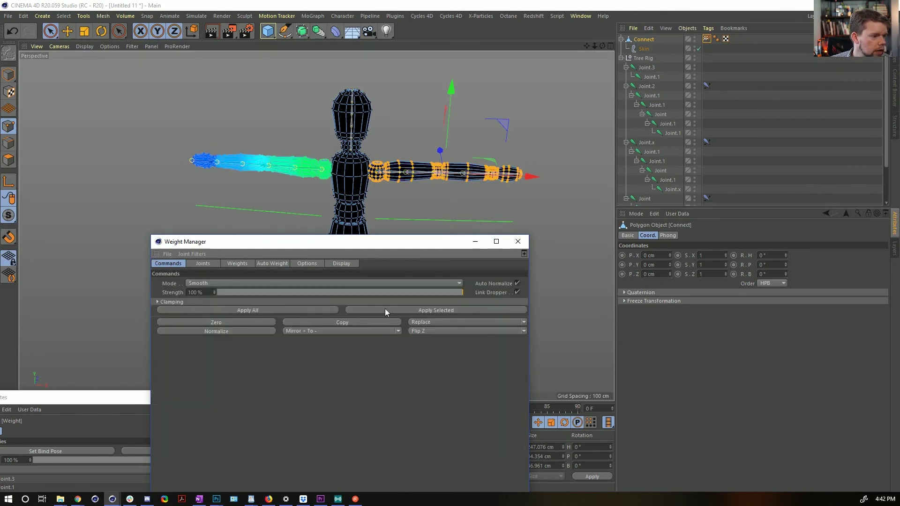
{"action": "left_click", "coordinate": [417, 310]}
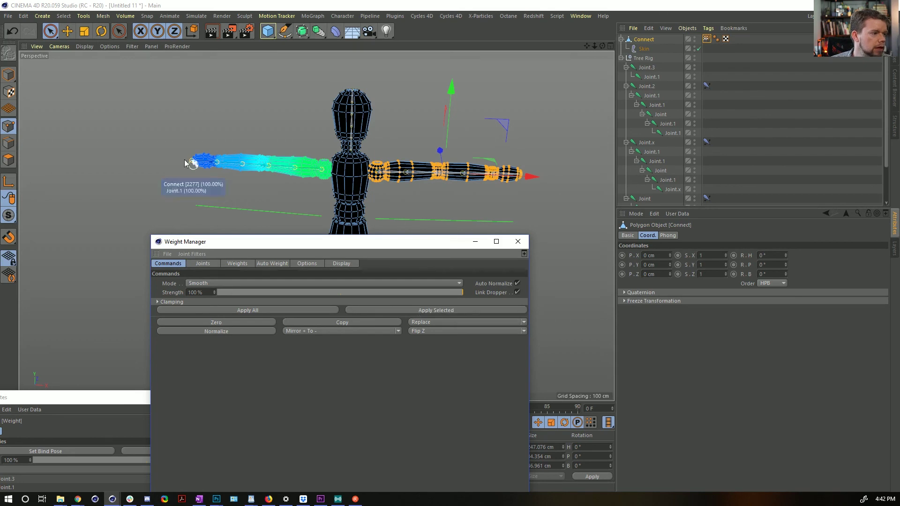
{"action": "left_click", "coordinate": [519, 248]}
Step: Clear the selection, close the floating attributes window, and reframe the figure in the viewport
{"action": "left_click", "coordinate": [730, 157]}
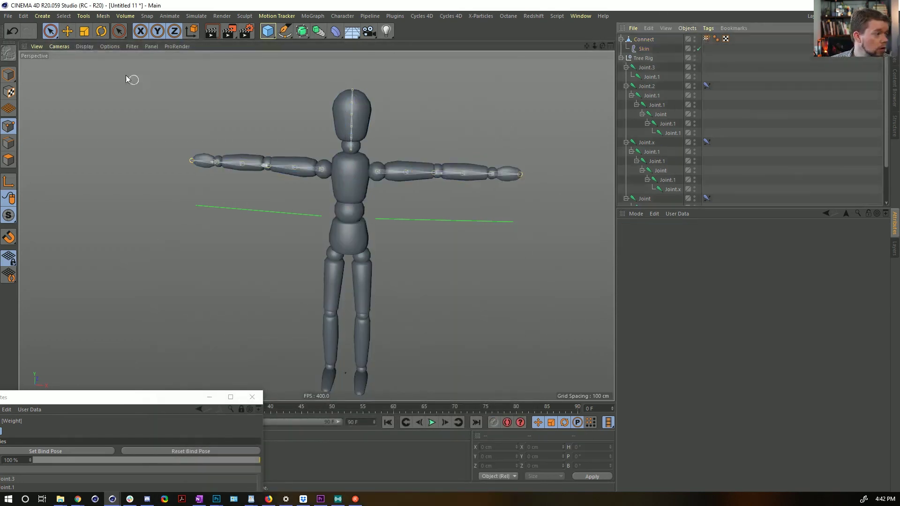
{"action": "left_click", "coordinate": [251, 397]}
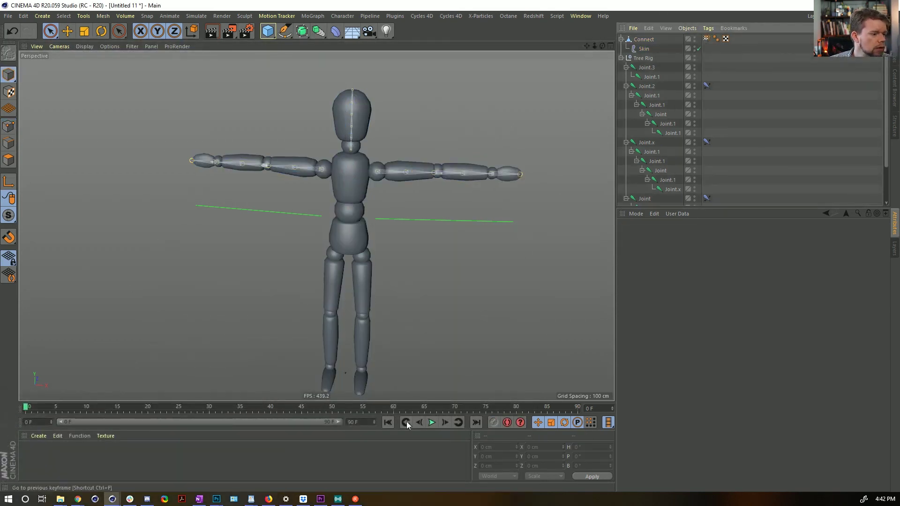
{"action": "left_click_drag", "start_coordinate": [396, 266], "coordinate": [355, 211], "text": "alt"}
{"action": "scroll", "coordinate": [377, 218], "scroll_direction": "down", "scroll_amount": 3}
{"action": "middle_click_drag", "start_coordinate": [384, 286], "coordinate": [368, 229], "text": "alt"}
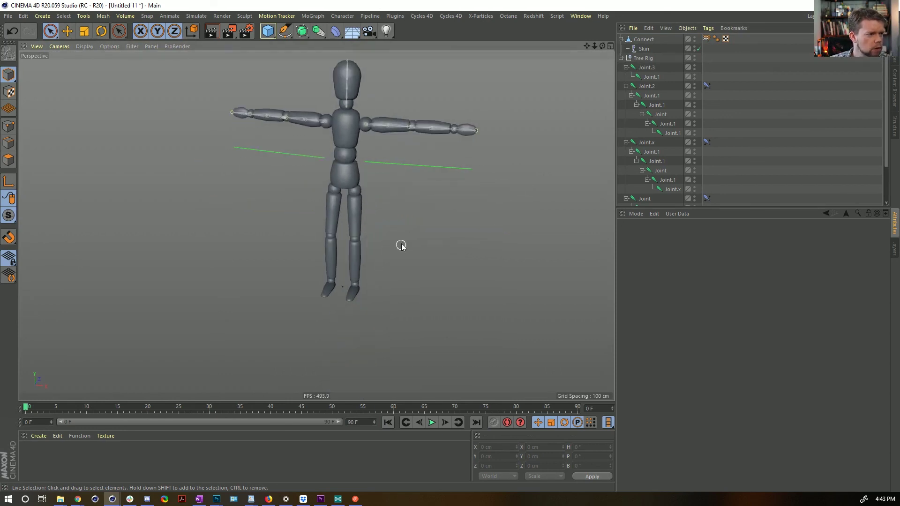
{"action": "scroll", "coordinate": [349, 142], "scroll_direction": "down", "scroll_amount": 1}
{"action": "middle_click_drag", "start_coordinate": [349, 140], "coordinate": [349, 195], "text": "alt"}
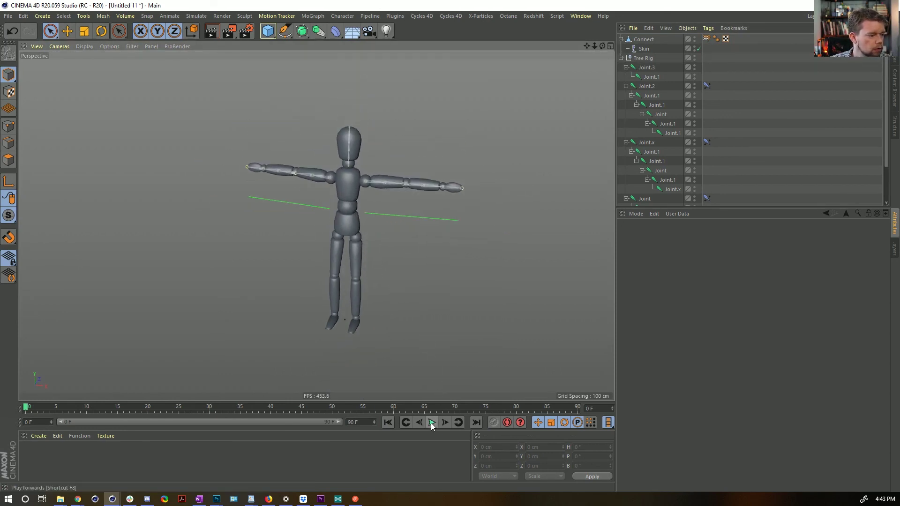
Step: Enable Dynamics on the three IK tags, preview the playback, and rewind to the first frame
{"action": "left_click_drag", "start_coordinate": [705, 73], "coordinate": [722, 286]}
{"action": "left_click", "coordinate": [657, 255]}
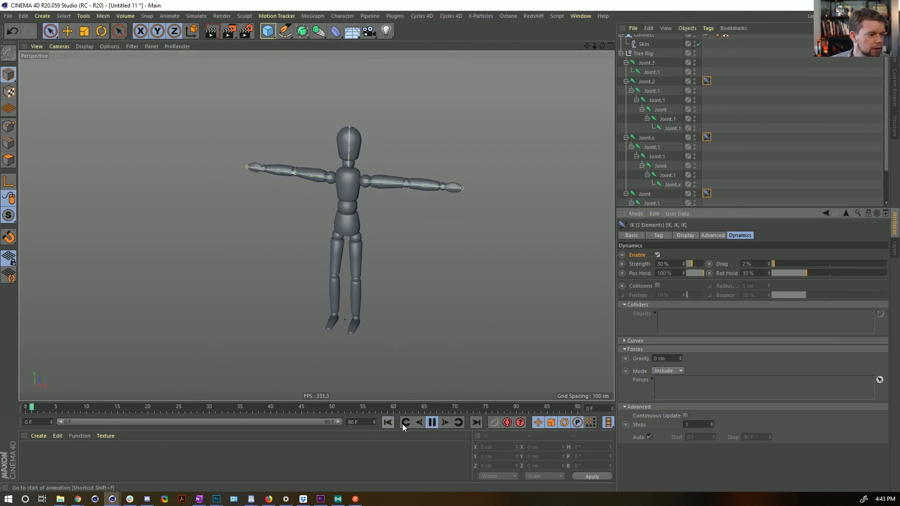
{"action": "left_click", "coordinate": [643, 54]}
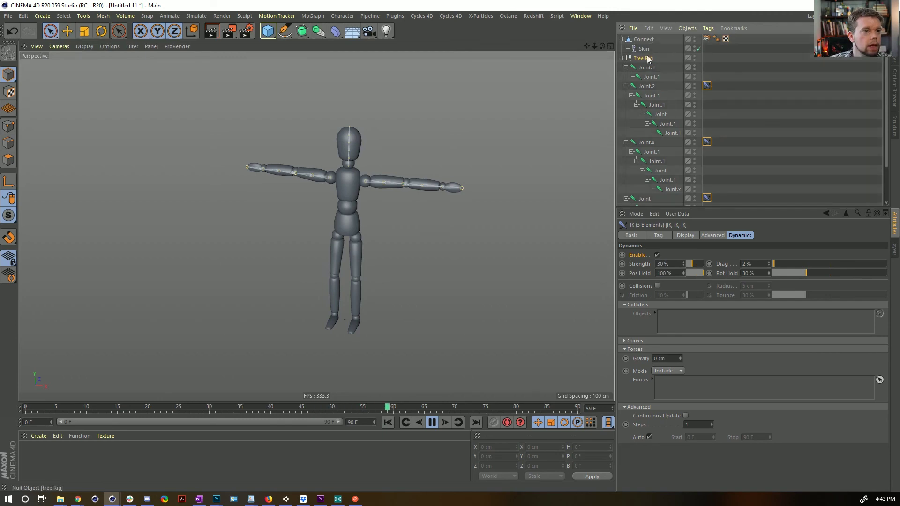
{"action": "left_click", "coordinate": [431, 422]}
{"action": "left_click", "coordinate": [388, 422]}
Step: Save the scene as [8a]Tree.c4d
{"action": "key", "text": "ctrl+s"}
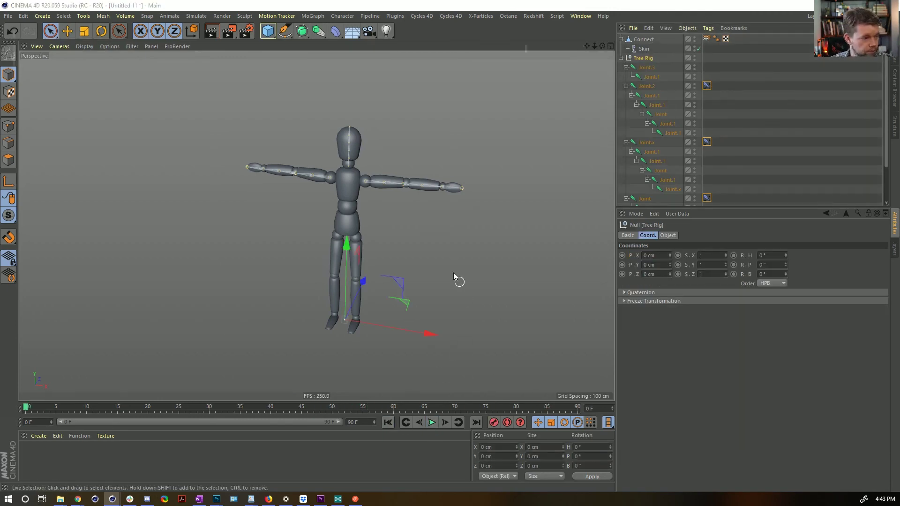
{"action": "left_click", "coordinate": [178, 145]}
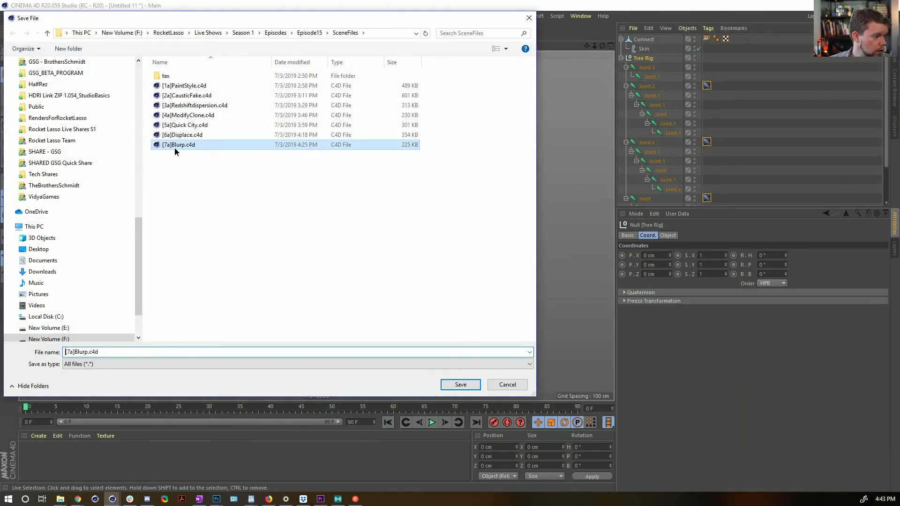
{"action": "left_click", "coordinate": [89, 351]}
{"action": "left_click", "coordinate": [92, 352]}
{"action": "left_click", "coordinate": [72, 351]}
{"action": "key", "text": "BackSpace"}
{"action": "type", "text": "8a]"}
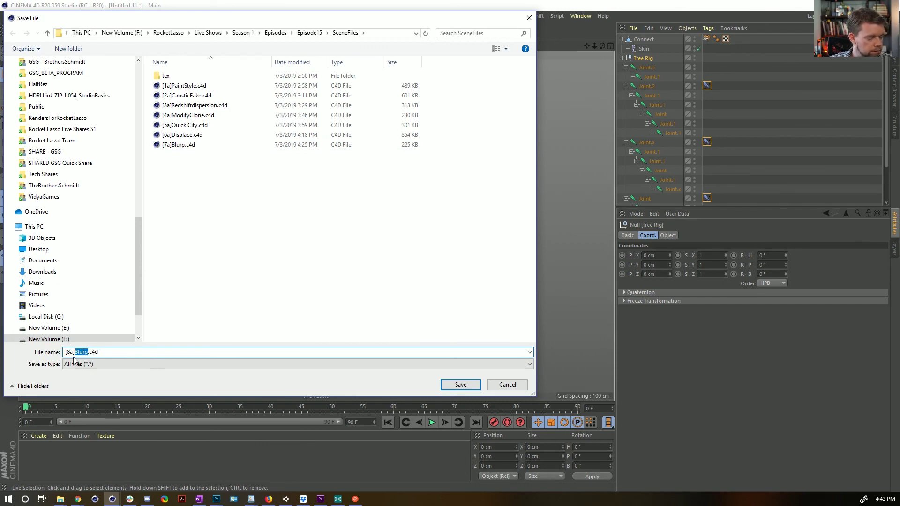
{"action": "type", "text": "Tree"}
{"action": "key", "text": "Return"}
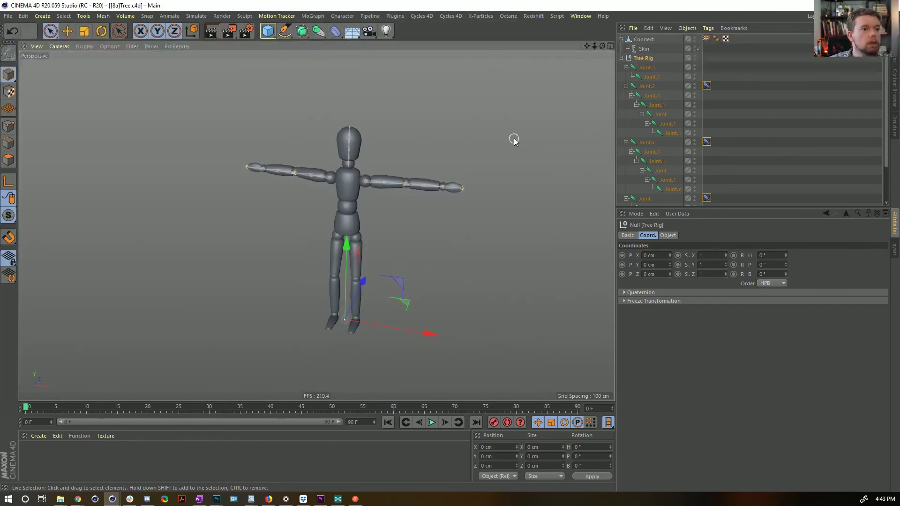
Step: Start playback, test-lift the Connect mesh with the Move tool, then undo the move
{"action": "left_click", "coordinate": [638, 39]}
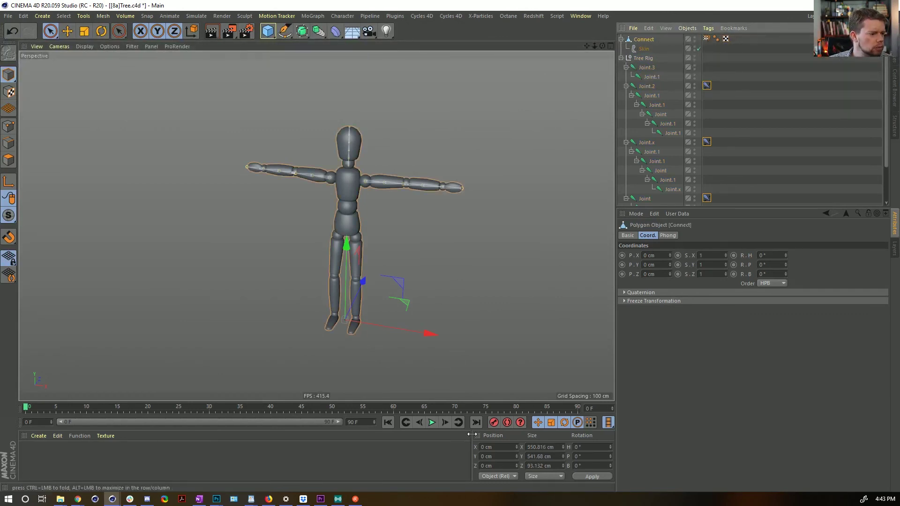
{"action": "left_click", "coordinate": [431, 422]}
{"action": "key", "text": "e"}
{"action": "left_click_drag", "start_coordinate": [346, 247], "coordinate": [345, 231]}
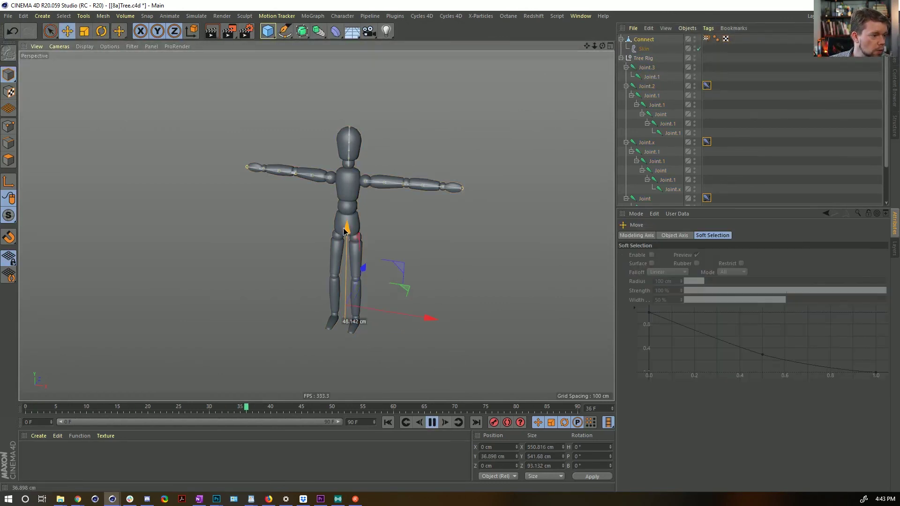
{"action": "key", "text": "ctrl+z"}
Step: Drag the Tree Rig up and sideways during playback to watch the arms swing, undoing the last move
{"action": "left_click", "coordinate": [633, 60]}
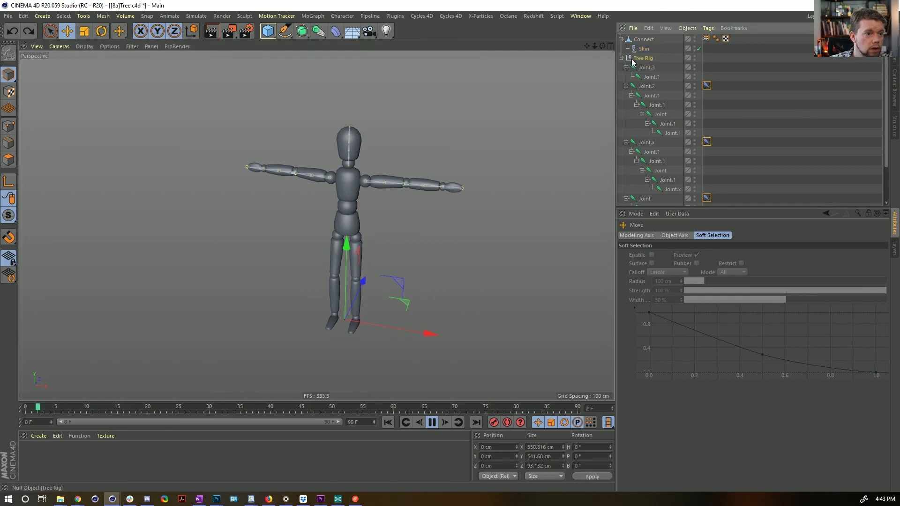
{"action": "left_click_drag", "start_coordinate": [347, 247], "coordinate": [382, 249]}
{"action": "left_click_drag", "start_coordinate": [400, 288], "coordinate": [428, 261]}
{"action": "key", "text": "ctrl+z"}
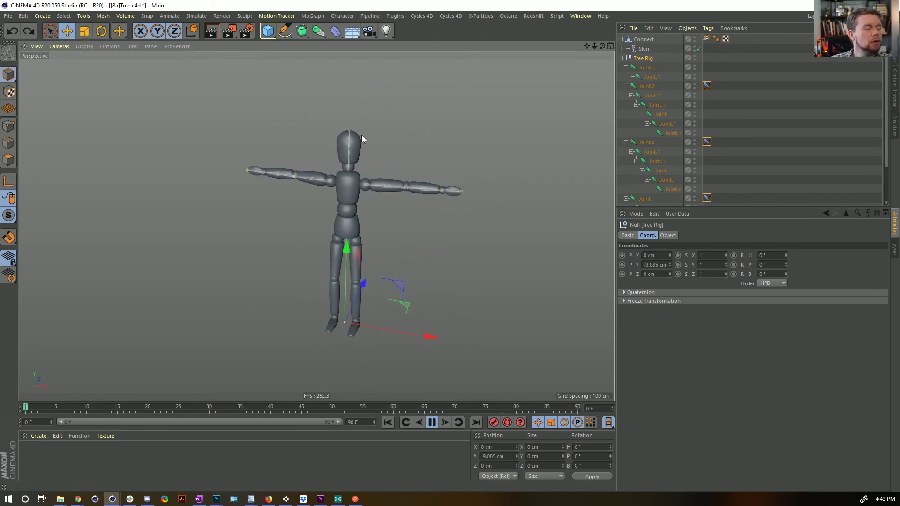
{"action": "scroll", "coordinate": [355, 151], "scroll_direction": "up", "scroll_amount": 5}
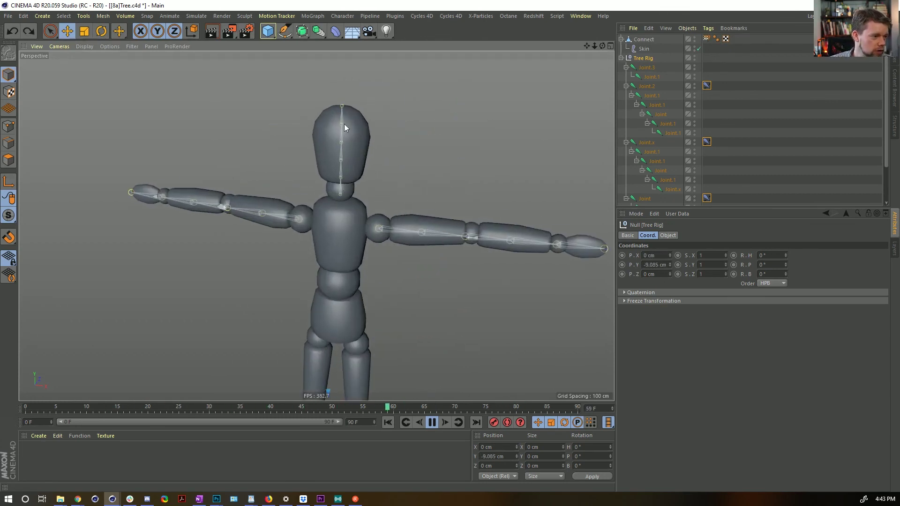
Step: Rename the head joint to Joint.Head and set its IK tag's dynamics Drag to 11%
{"action": "left_click", "coordinate": [646, 87]}
{"action": "double_click", "coordinate": [653, 87]}
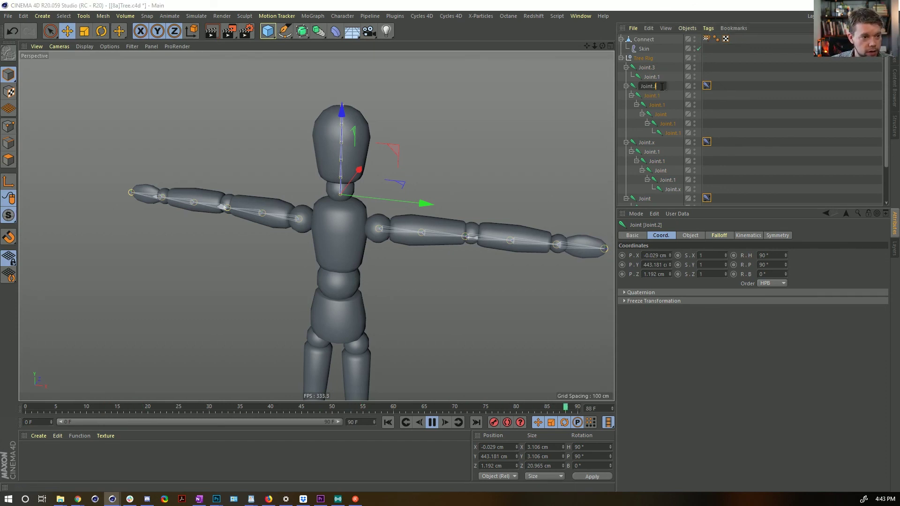
{"action": "key", "text": "Return"}
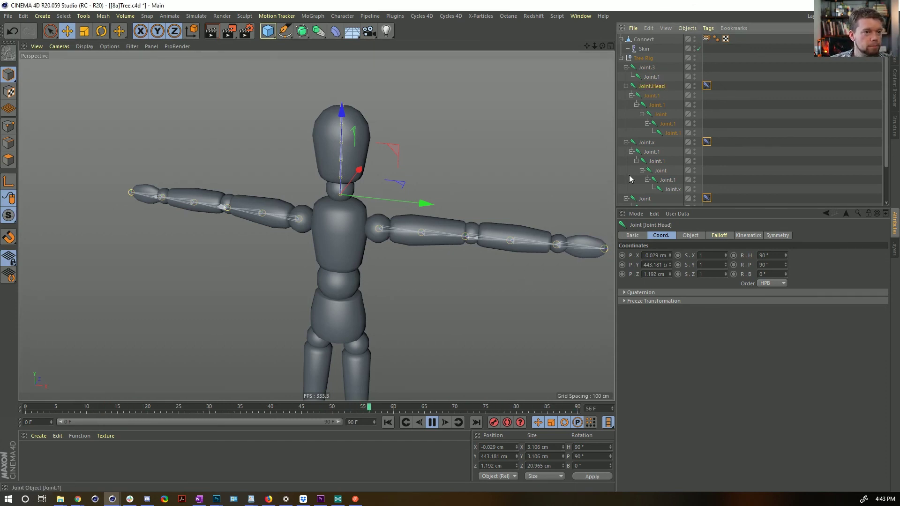
{"action": "left_click", "coordinate": [707, 86]}
{"action": "left_click", "coordinate": [714, 235]}
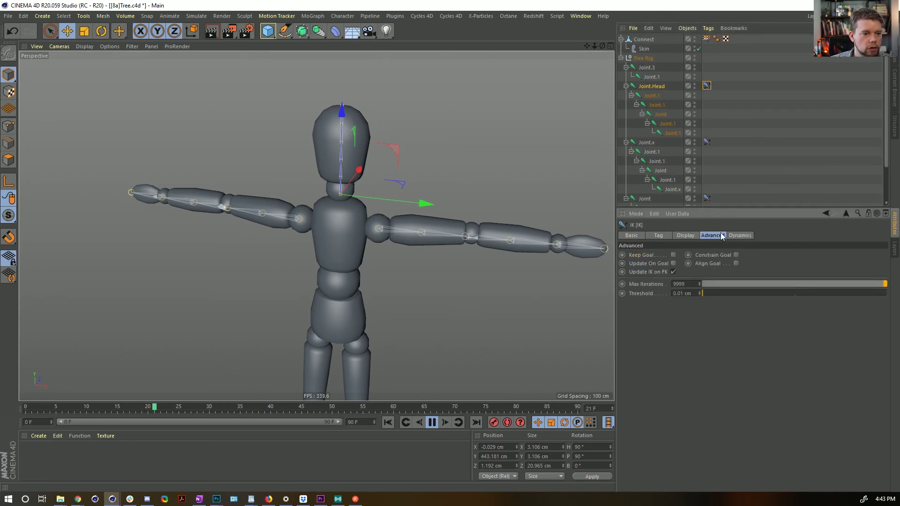
{"action": "left_click", "coordinate": [738, 235]}
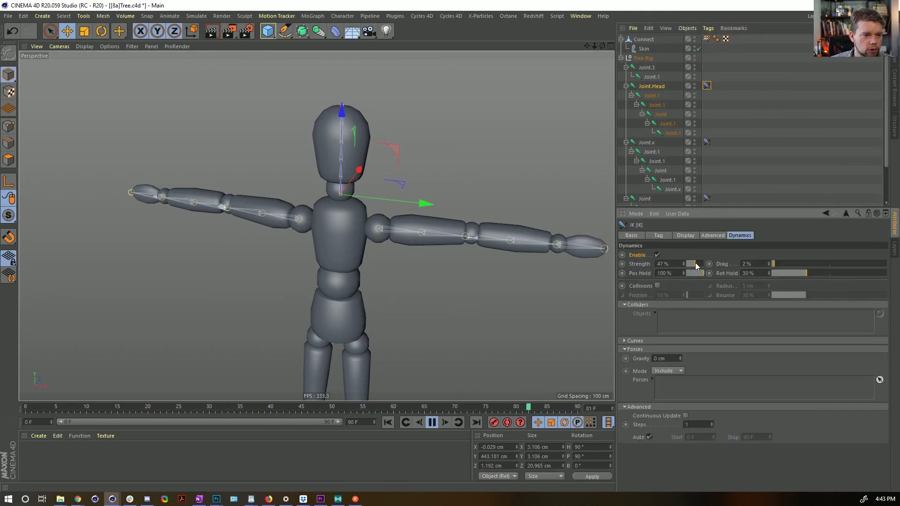
{"action": "left_click", "coordinate": [785, 263]}
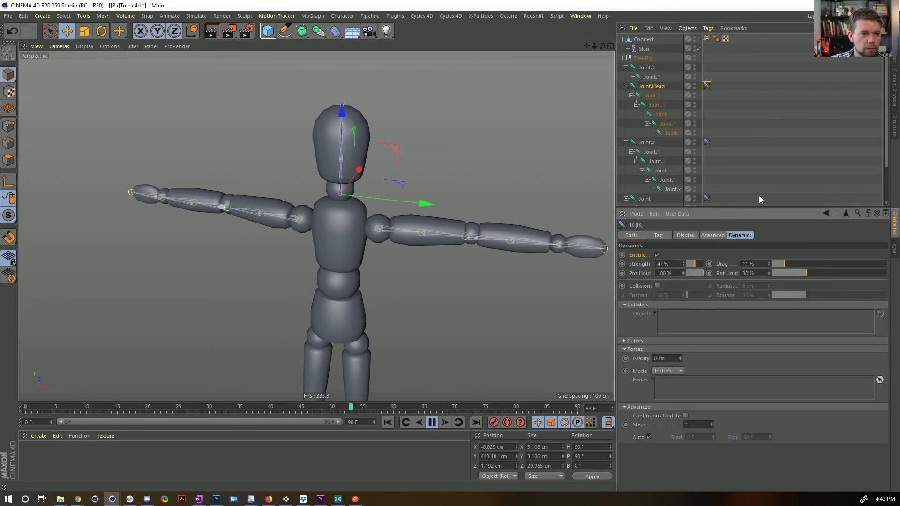
Step: Add the IK tags on Joint.x and Joint to the selection and set Drag to 47% on all three
{"action": "left_click_drag", "start_coordinate": [727, 129], "coordinate": [703, 256]}
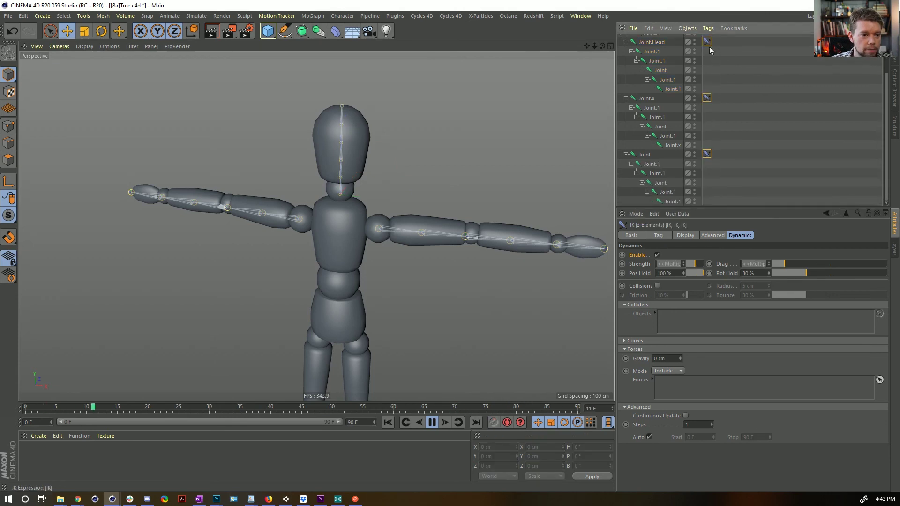
{"action": "left_click_drag", "start_coordinate": [816, 262], "coordinate": [826, 265]}
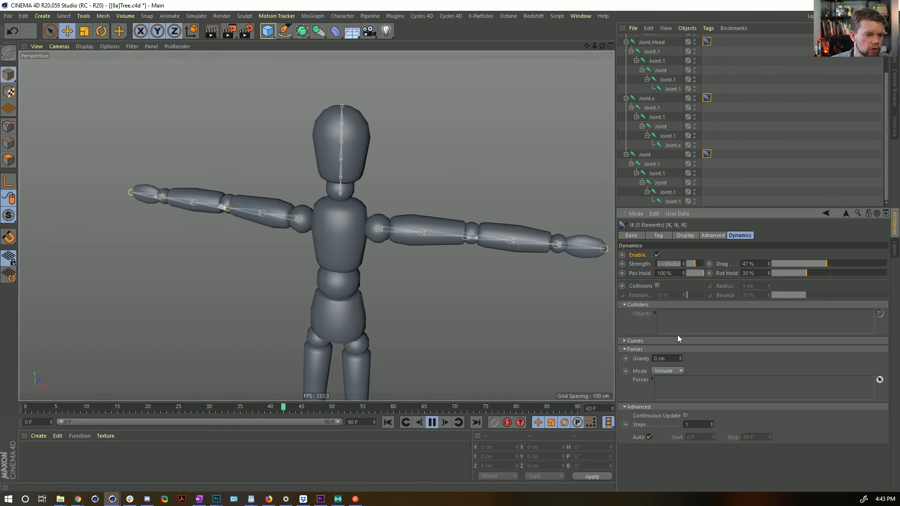
{"action": "left_click", "coordinate": [753, 133]}
{"action": "scroll", "coordinate": [721, 133], "scroll_direction": "up", "scroll_amount": 3}
Step: Test-drag the Tree Rig several times to watch the swing, undoing each move
{"action": "left_click", "coordinate": [644, 49]}
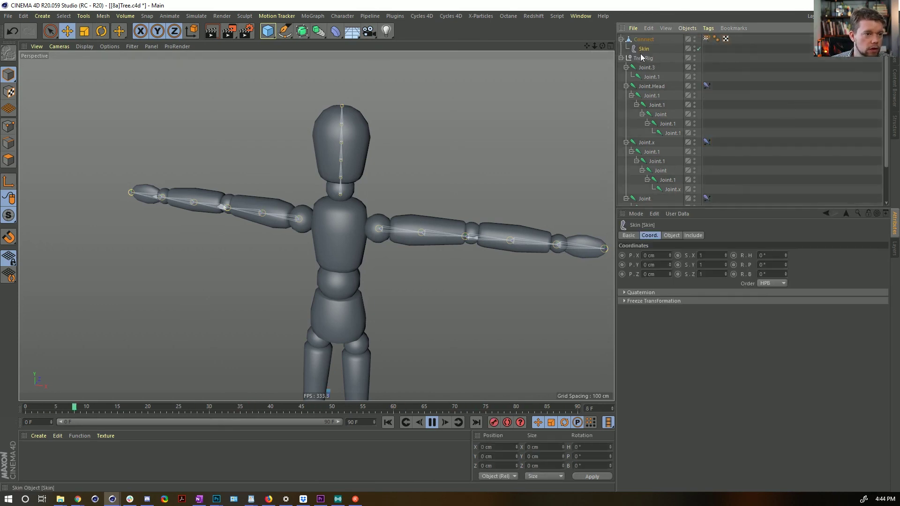
{"action": "scroll", "coordinate": [474, 187], "scroll_direction": "down", "scroll_amount": 3}
{"action": "left_click_drag", "start_coordinate": [474, 187], "coordinate": [449, 266], "text": "alt"}
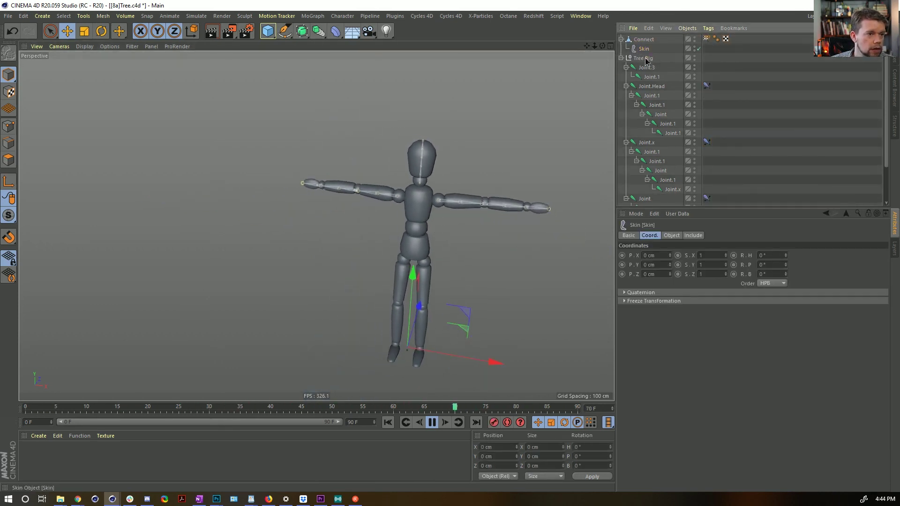
{"action": "left_click_drag", "start_coordinate": [467, 319], "coordinate": [483, 217]}
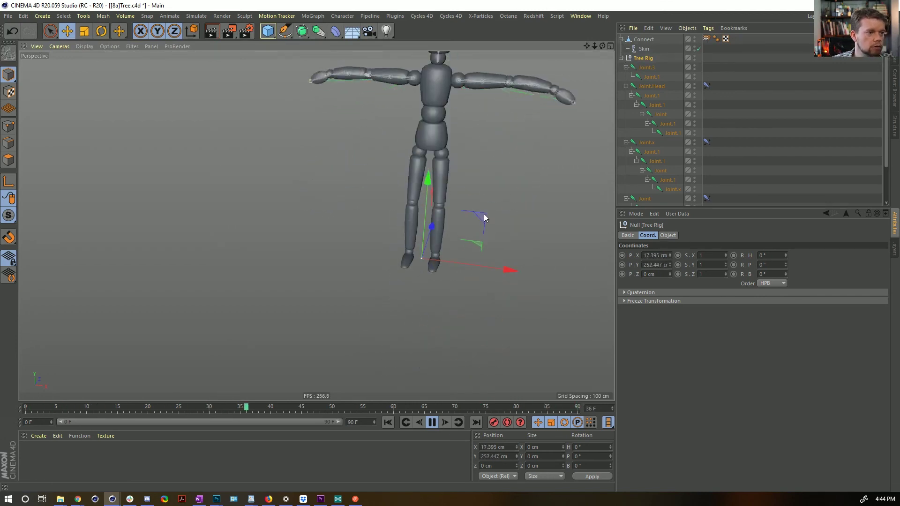
{"action": "key", "text": "ctrl+z"}
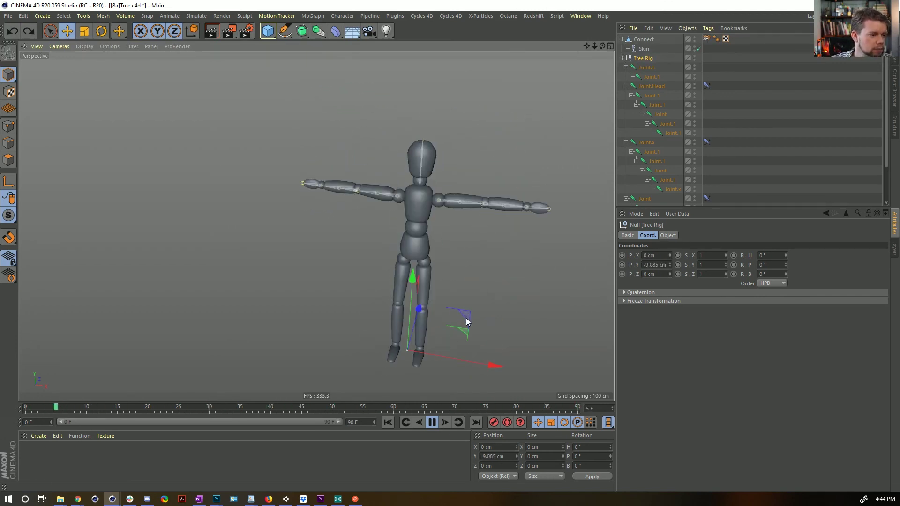
{"action": "left_click_drag", "start_coordinate": [468, 314], "coordinate": [362, 184]}
{"action": "key", "text": "ctrl+z"}
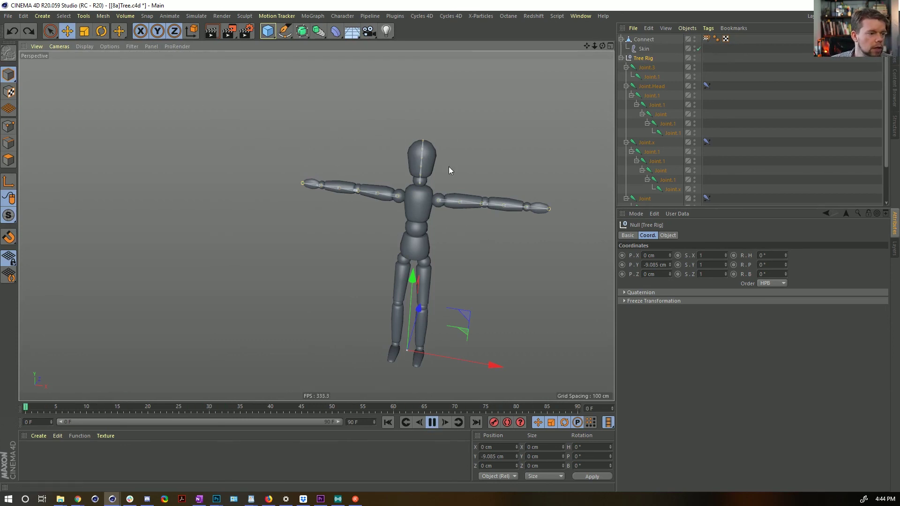
{"action": "left_click_drag", "start_coordinate": [468, 319], "coordinate": [467, 352]}
{"action": "key", "text": "ctrl+z"}
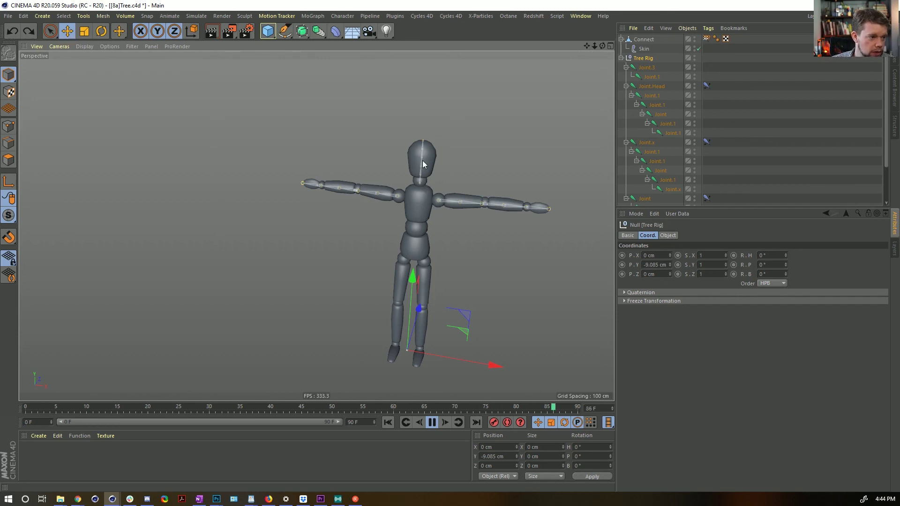
Step: Raise the head IK tag's rotation hold to 74%, then shake the rig to test it and undo
{"action": "left_click", "coordinate": [706, 86]}
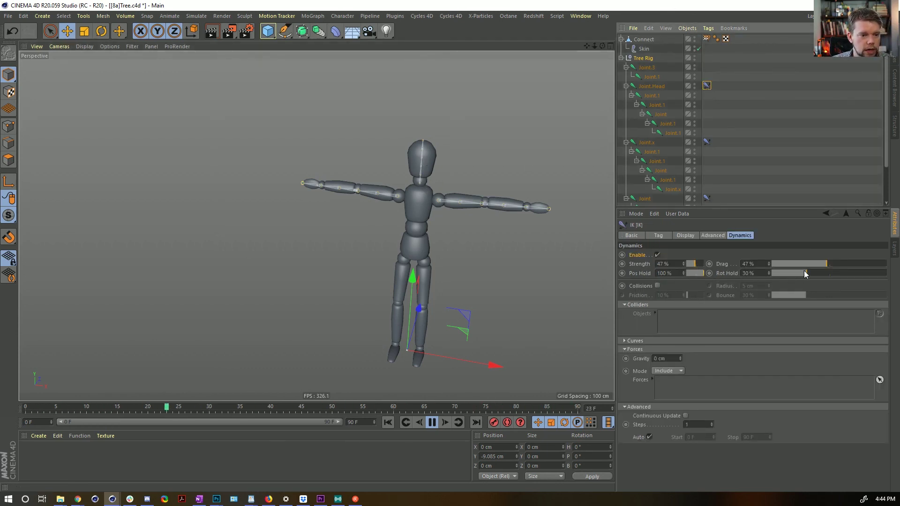
{"action": "left_click_drag", "start_coordinate": [838, 277], "coordinate": [859, 275]}
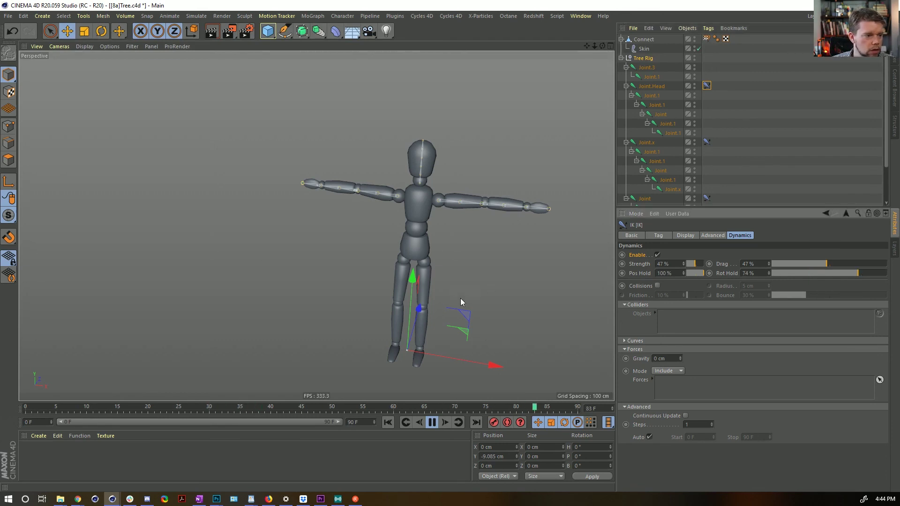
{"action": "left_click_drag", "start_coordinate": [464, 313], "coordinate": [481, 307]}
{"action": "key", "text": "ctrl+z"}
{"action": "key", "text": "ctrl+z"}
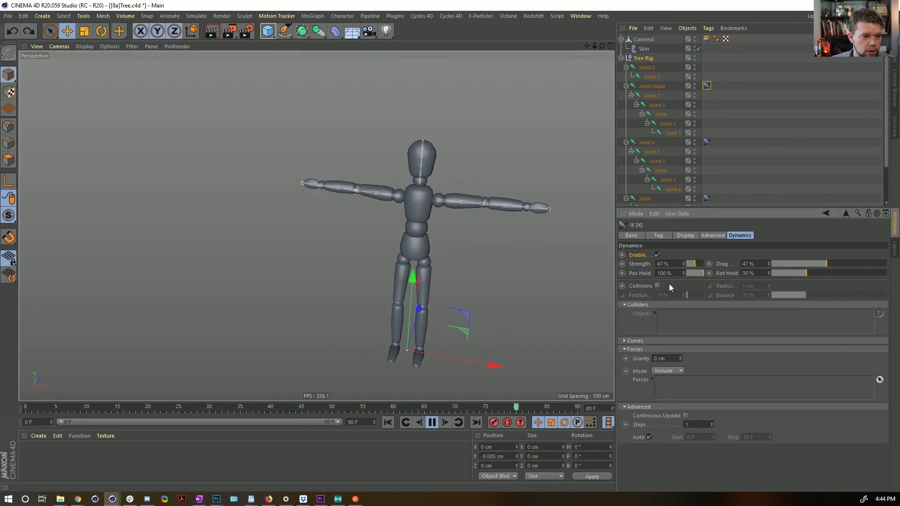
Step: Expand the dynamics curves and drag the rig during playback to watch it follow, then undo
{"action": "left_click", "coordinate": [635, 341]}
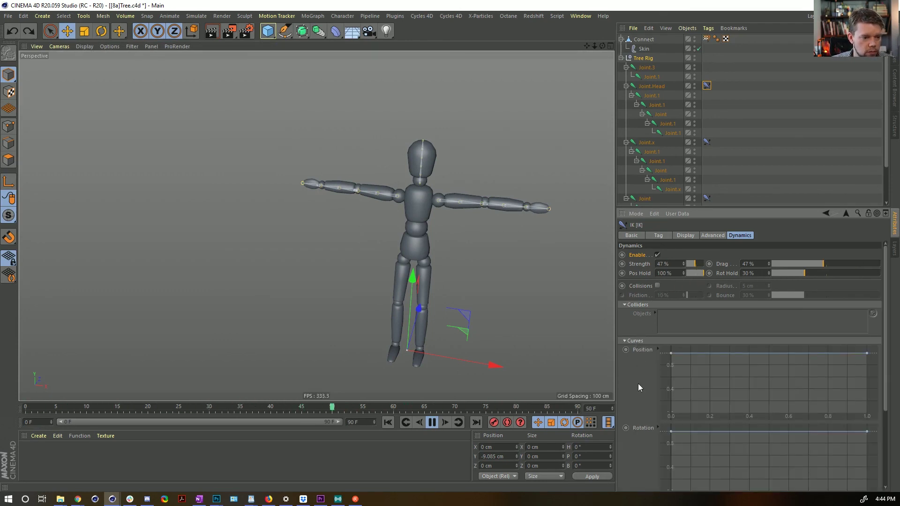
{"action": "scroll", "coordinate": [638, 387], "scroll_direction": "down", "scroll_amount": 5}
{"action": "scroll", "coordinate": [642, 427], "scroll_direction": "up", "scroll_amount": 5}
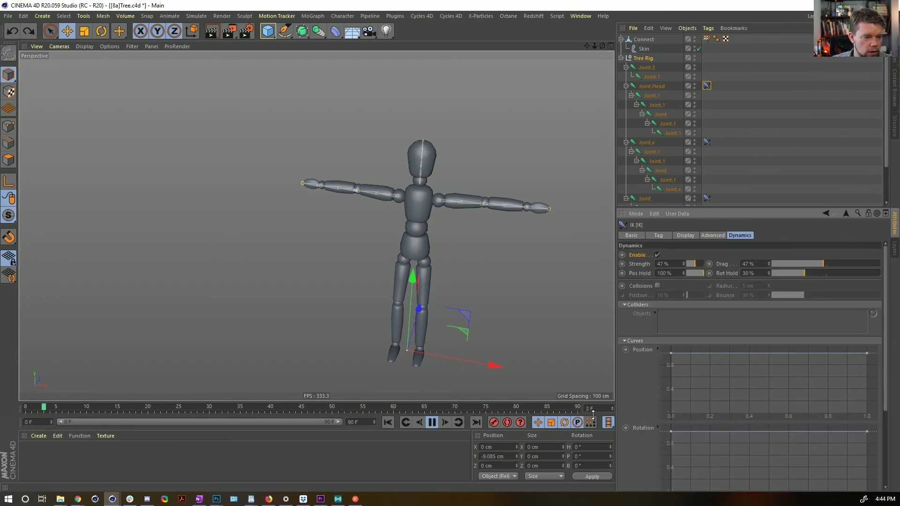
{"action": "left_click", "coordinate": [431, 422]}
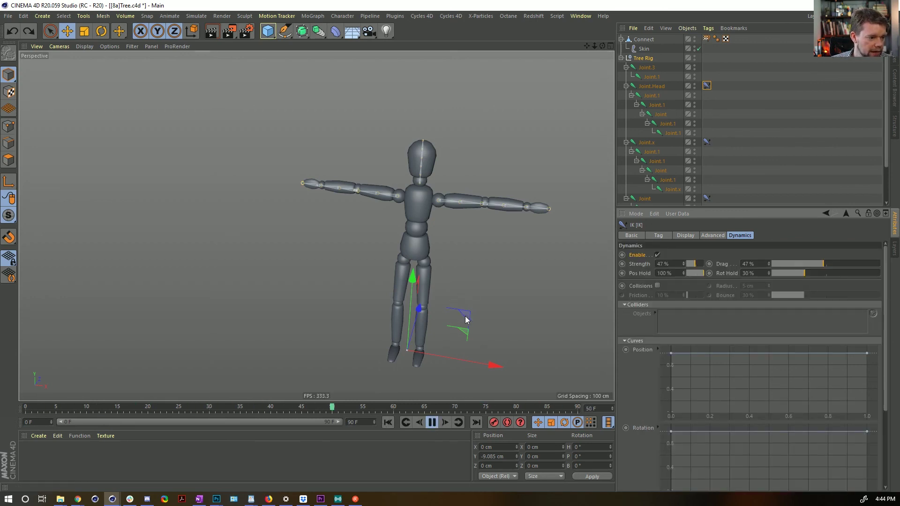
{"action": "left_click_drag", "start_coordinate": [465, 316], "coordinate": [94, 55]}
{"action": "key", "text": "ctrl+z"}
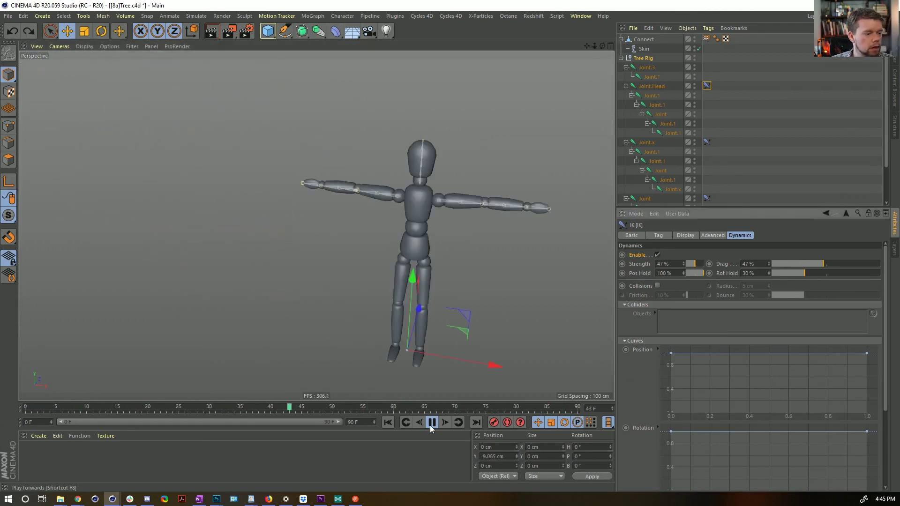
Step: Set the Tree Rig's Y position to 0 cm, stop playback, and rewind to frame 0
{"action": "double_click", "coordinate": [502, 457]}
{"action": "type", "text": "0"}
{"action": "key", "text": "Return"}
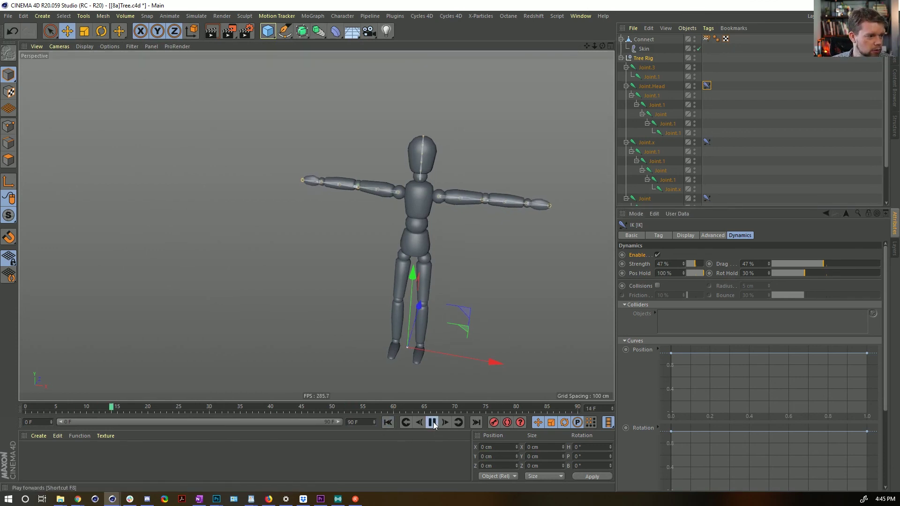
{"action": "left_click", "coordinate": [432, 423]}
{"action": "left_click", "coordinate": [388, 423]}
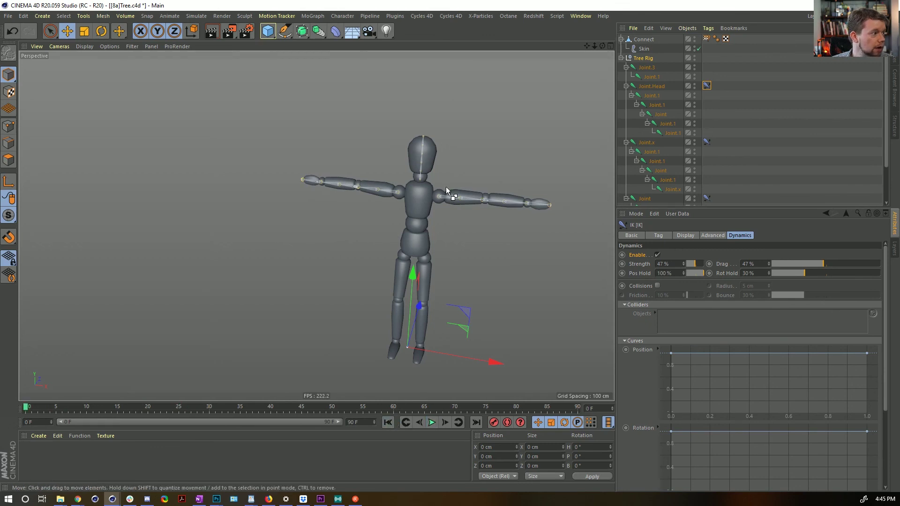
Step: Save the [8a]Tree.c4d scene to keep the dynamics changes
{"action": "key", "text": "ctrl+s"}
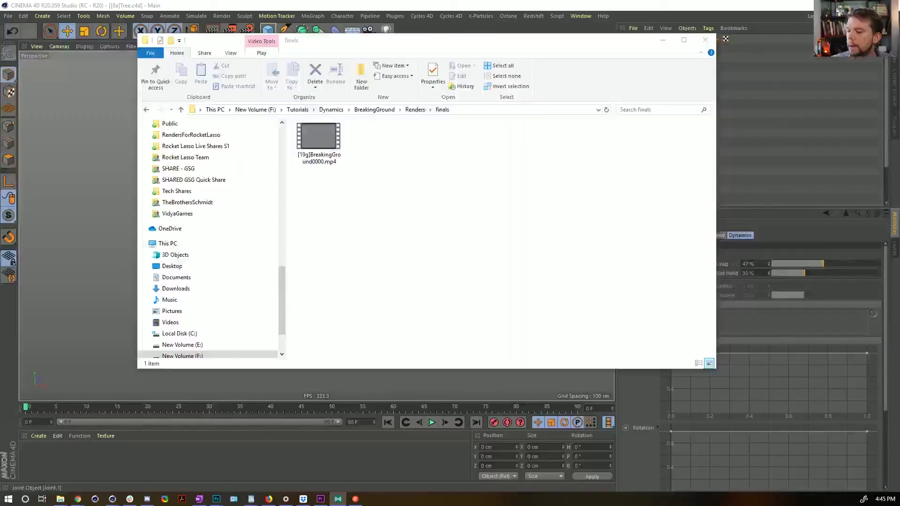
Step: Play [19g]BreakingGround0000.mp4 from the Renders\finals folder
{"action": "double_click", "coordinate": [313, 136]}
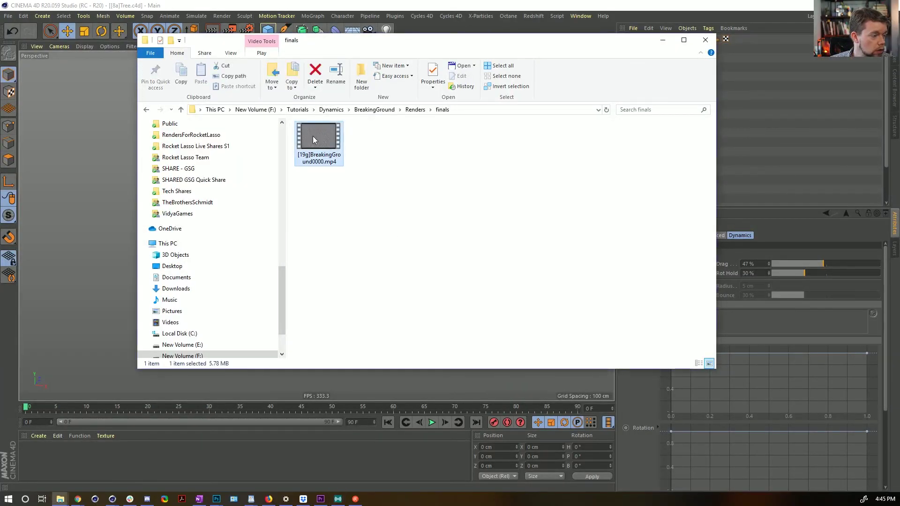